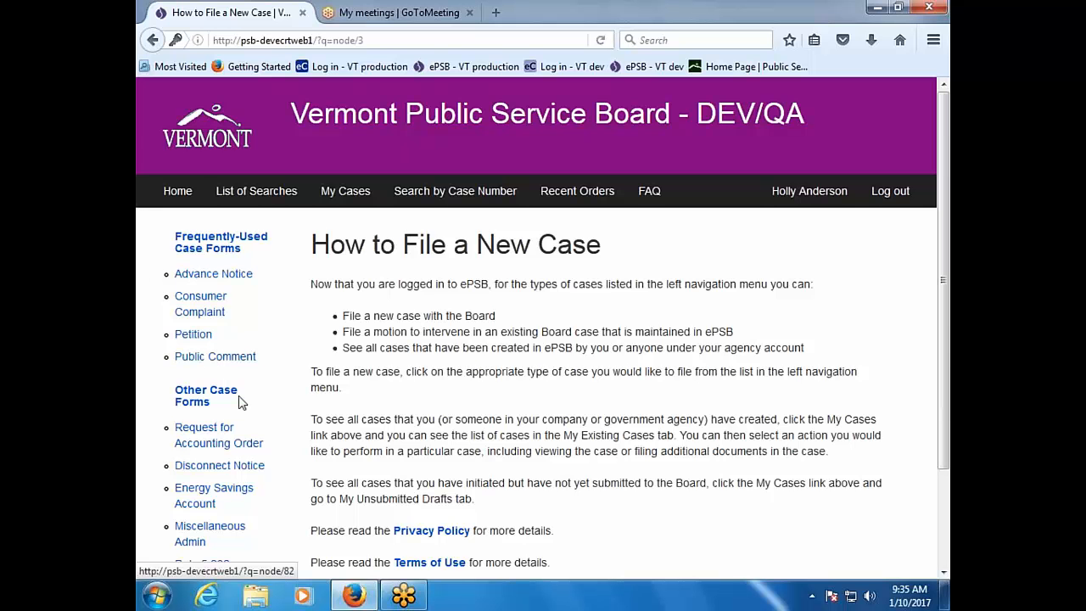
Step: Open the Advance Notice filing form and enter 'green' as the organization name
{"action": "scroll", "coordinate": [212, 399], "scroll_direction": "down", "scroll_amount": 2}
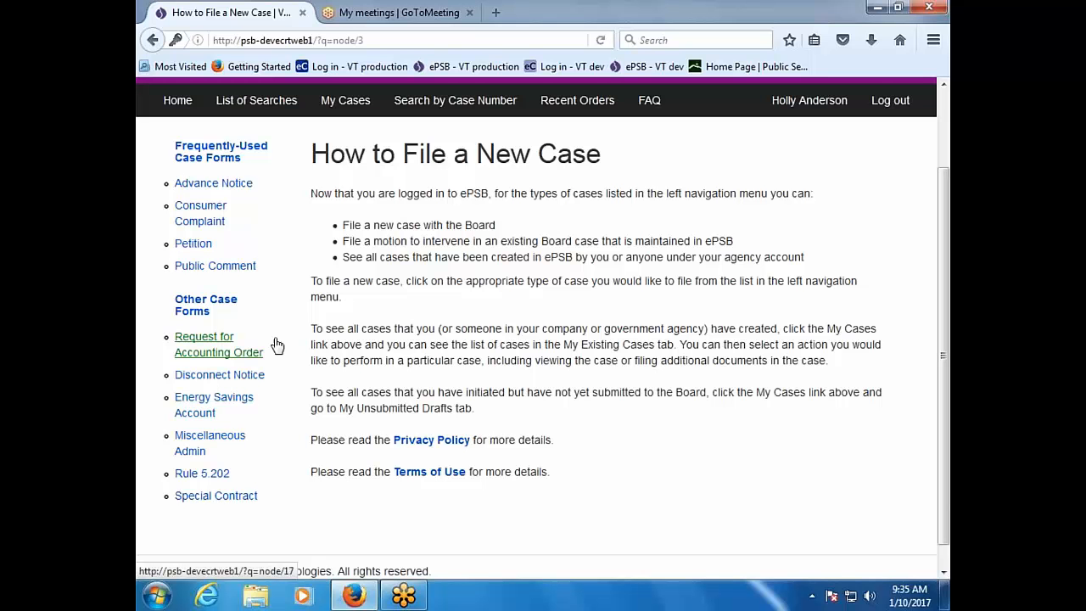
{"action": "scroll", "coordinate": [280, 339], "scroll_direction": "up", "scroll_amount": 2}
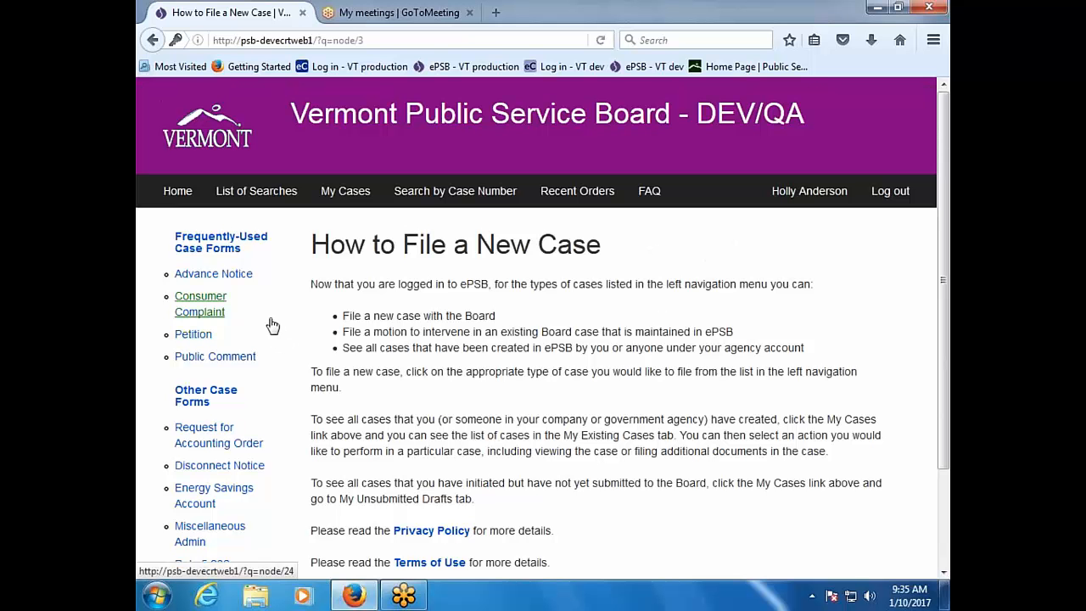
{"action": "left_click", "coordinate": [240, 282]}
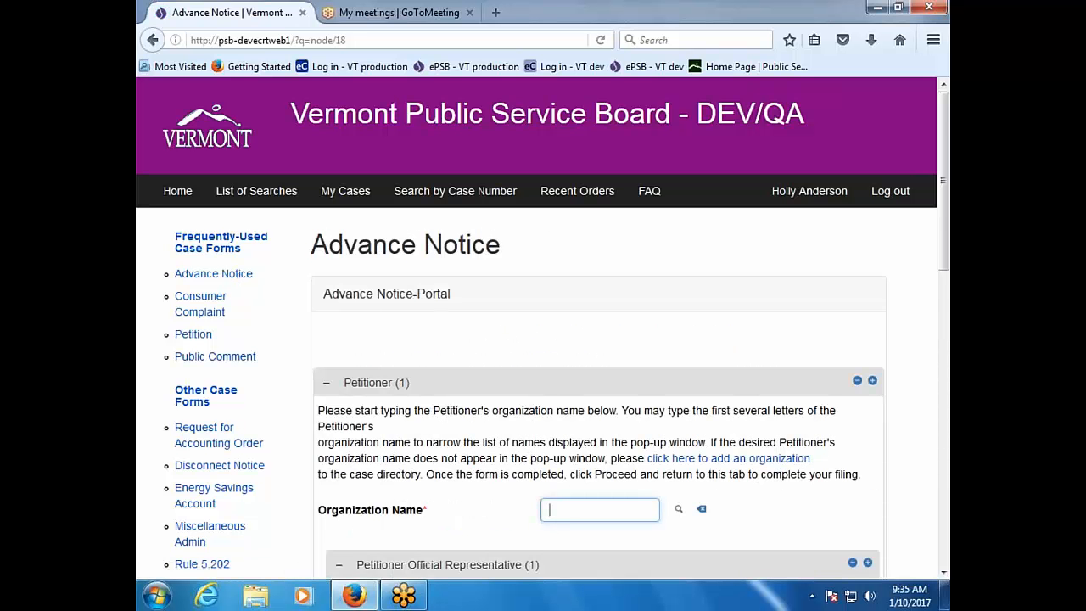
{"action": "scroll", "coordinate": [543, 335], "scroll_direction": "down", "scroll_amount": 4}
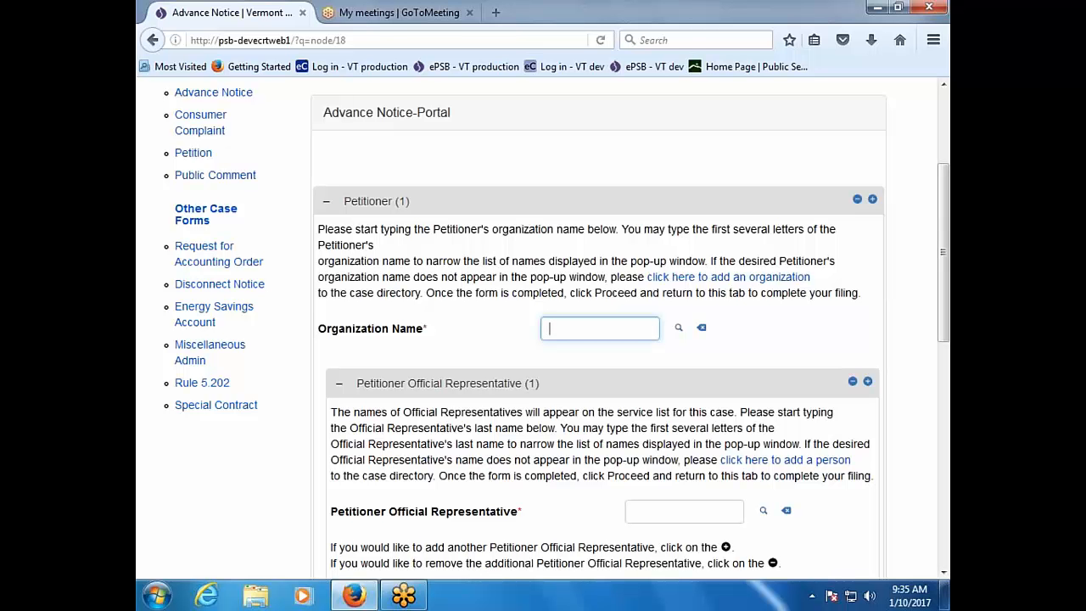
{"action": "type", "text": "green"}
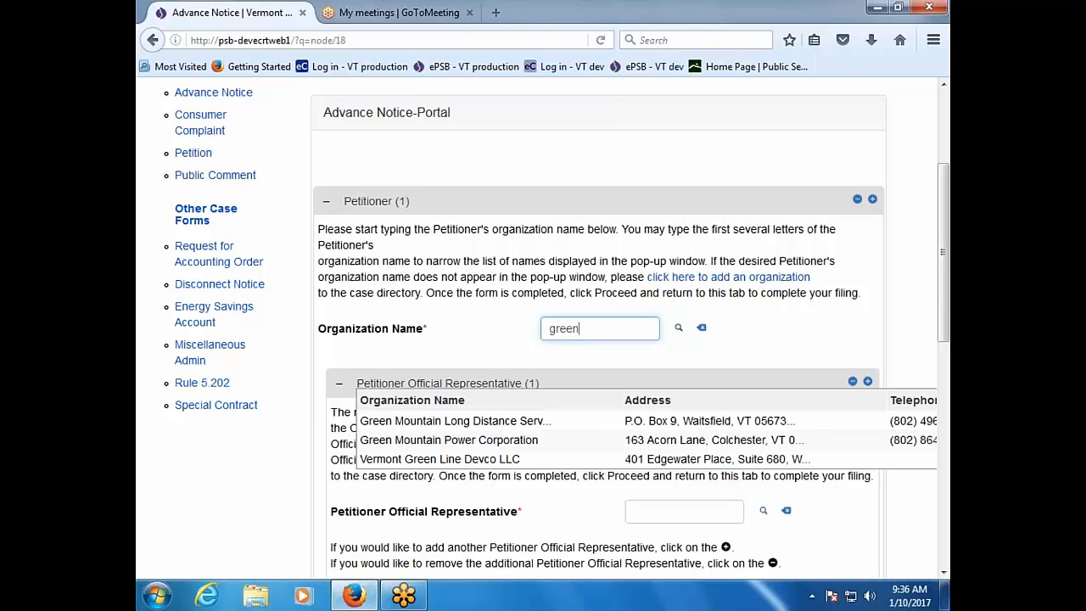
Step: Search organizations for 'green' and select Green Mountain Power Corporation as petitioner
{"action": "left_click", "coordinate": [679, 328]}
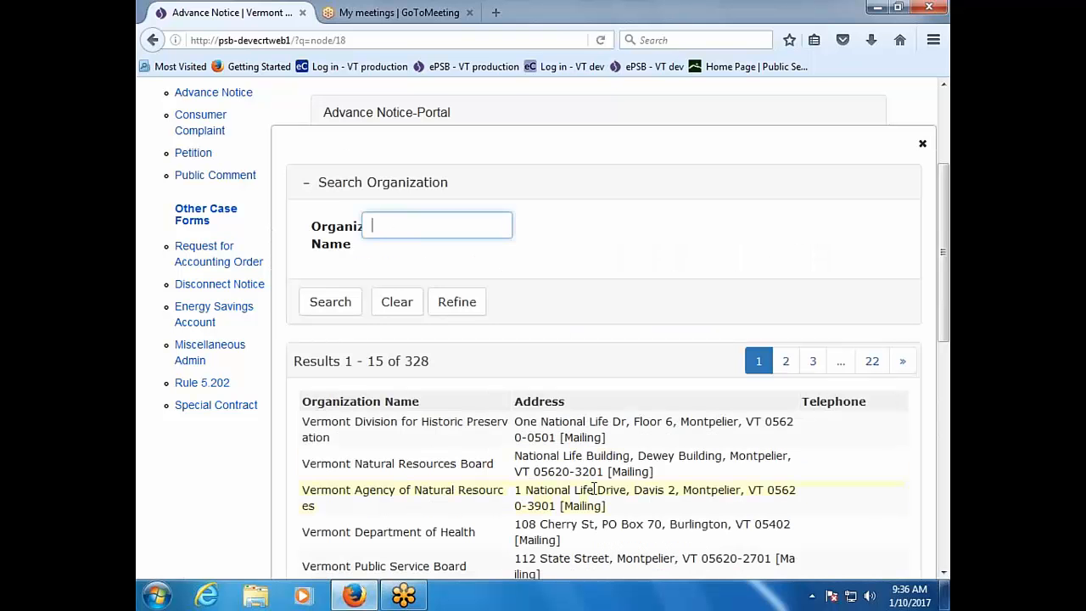
{"action": "scroll", "coordinate": [594, 489], "scroll_direction": "down", "scroll_amount": 3}
{"action": "scroll", "coordinate": [594, 492], "scroll_direction": "down", "scroll_amount": 2}
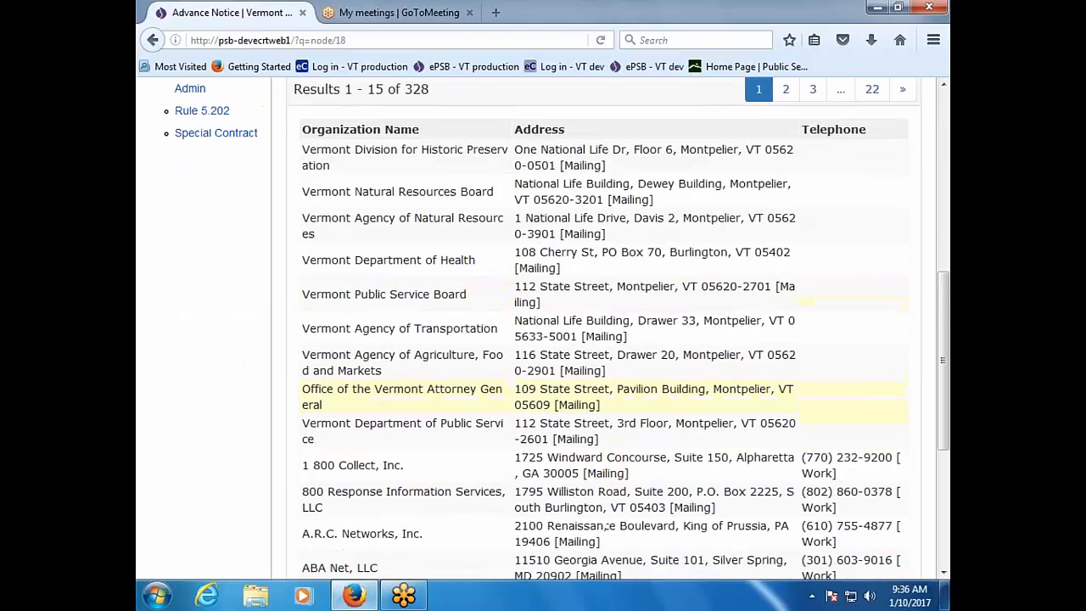
{"action": "scroll", "coordinate": [593, 492], "scroll_direction": "up", "scroll_amount": 5}
{"action": "scroll", "coordinate": [879, 347], "scroll_direction": "up", "scroll_amount": 3}
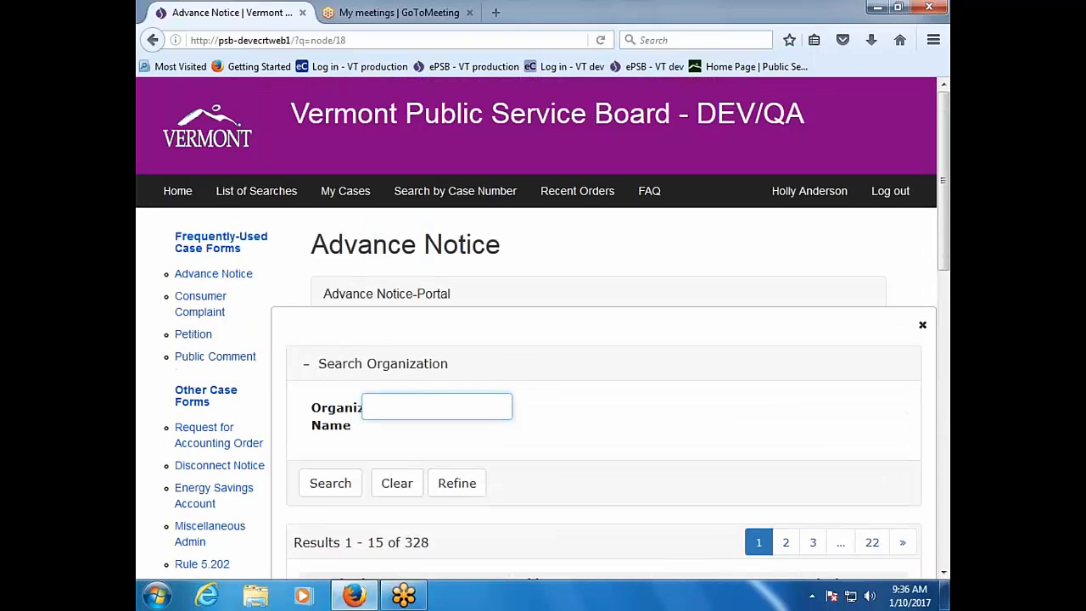
{"action": "left_click", "coordinate": [922, 327]}
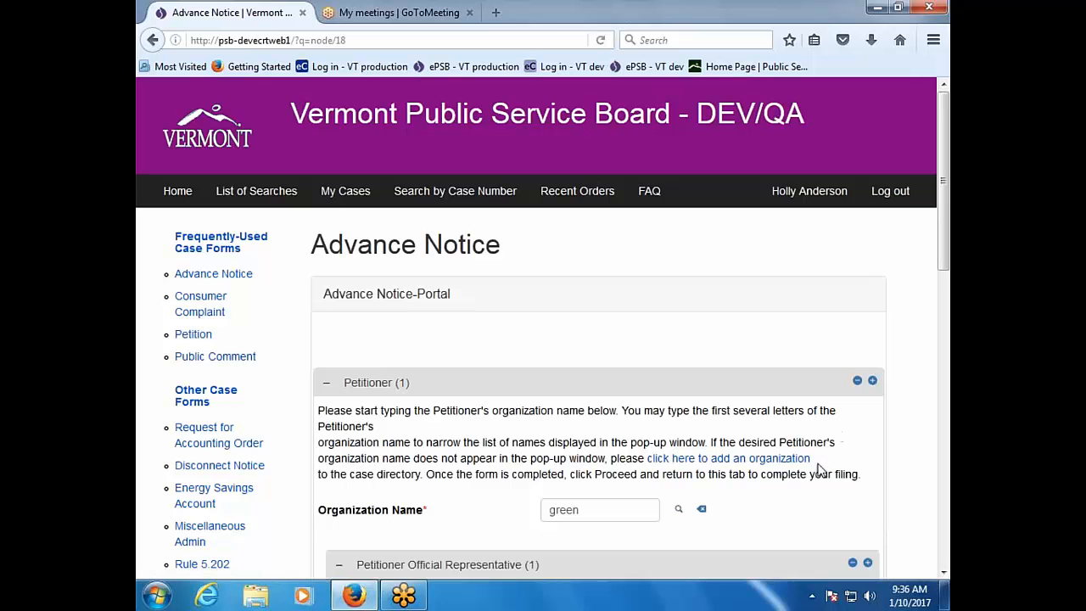
{"action": "left_click", "coordinate": [677, 509]}
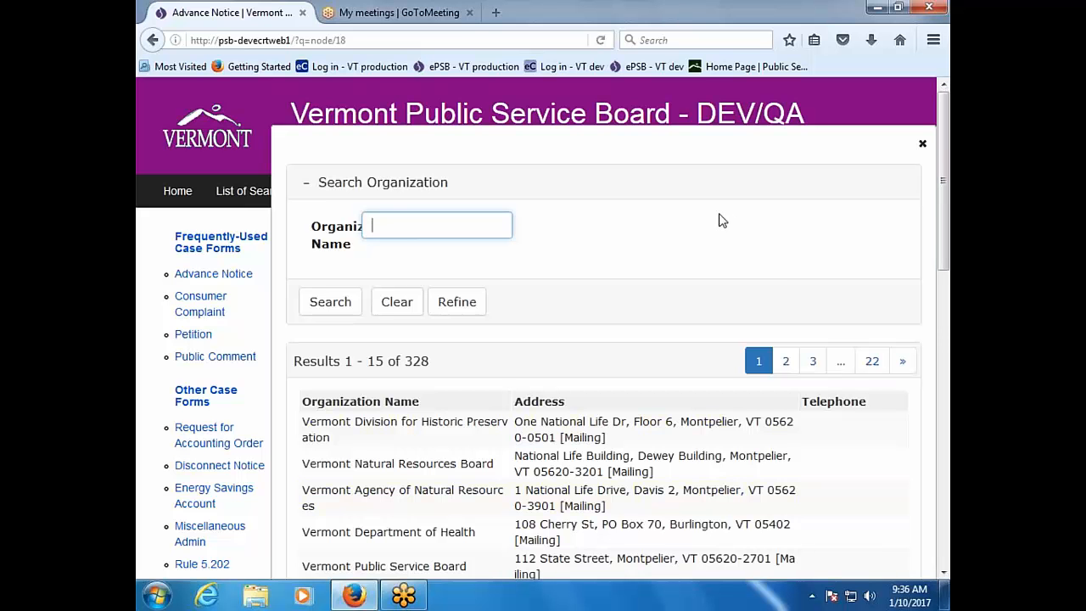
{"action": "type", "text": "green"}
{"action": "key", "text": "Return"}
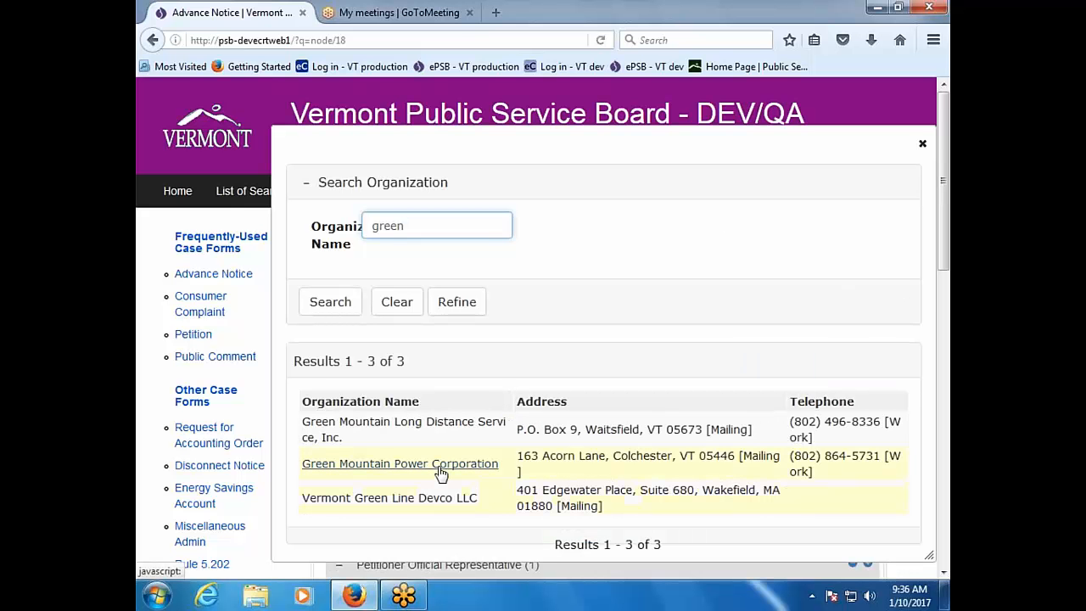
{"action": "left_click", "coordinate": [441, 472]}
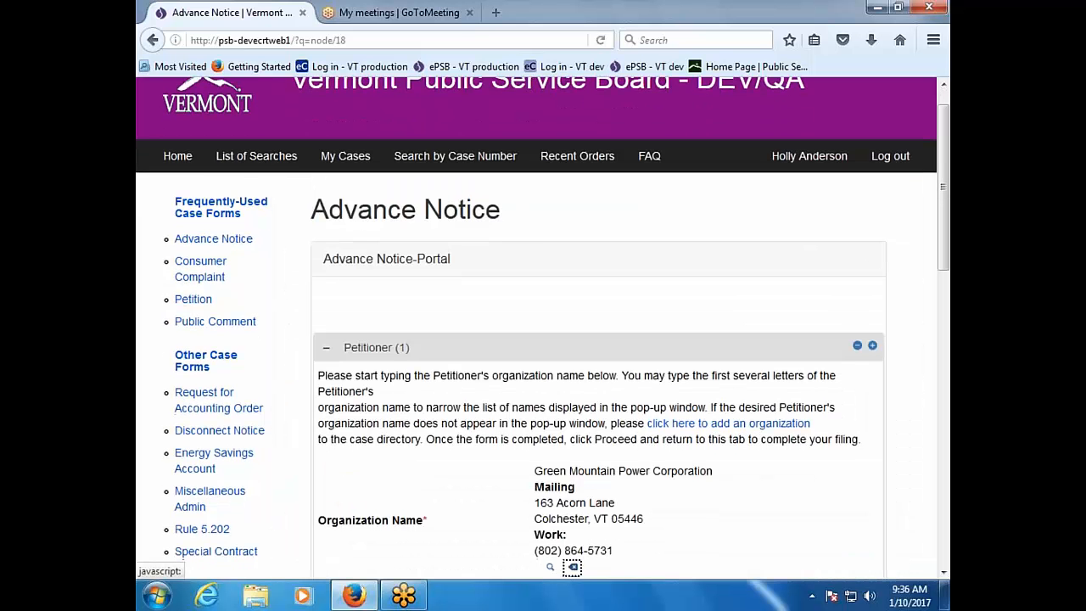
Step: Make the first 'dunk' attorney match from the Burlington law firm the official representative
{"action": "scroll", "coordinate": [545, 492], "scroll_direction": "down", "scroll_amount": 5}
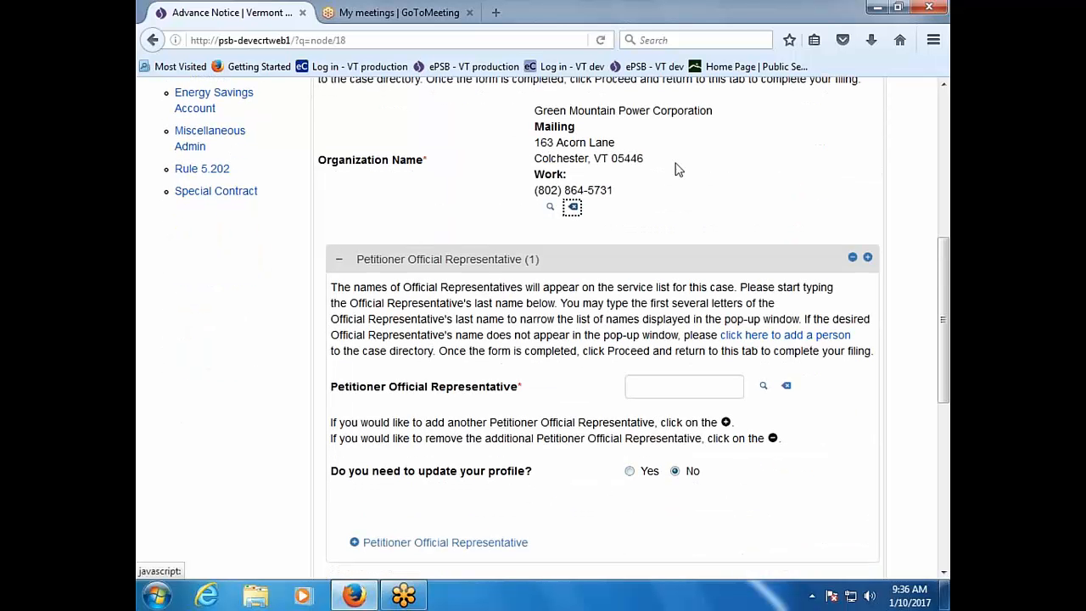
{"action": "left_click", "coordinate": [669, 384]}
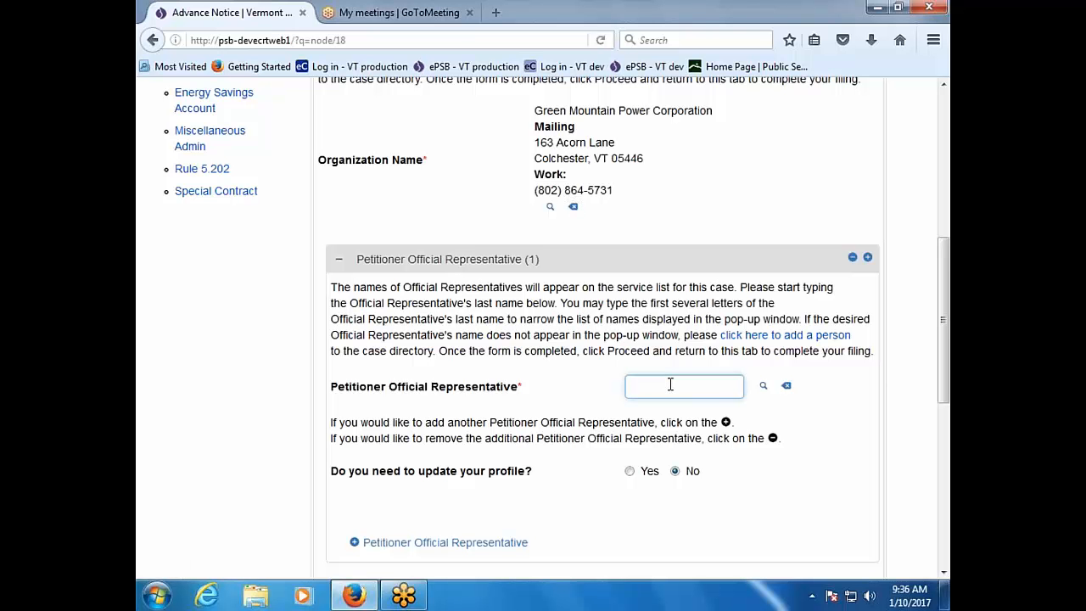
{"action": "type", "text": "dunk"}
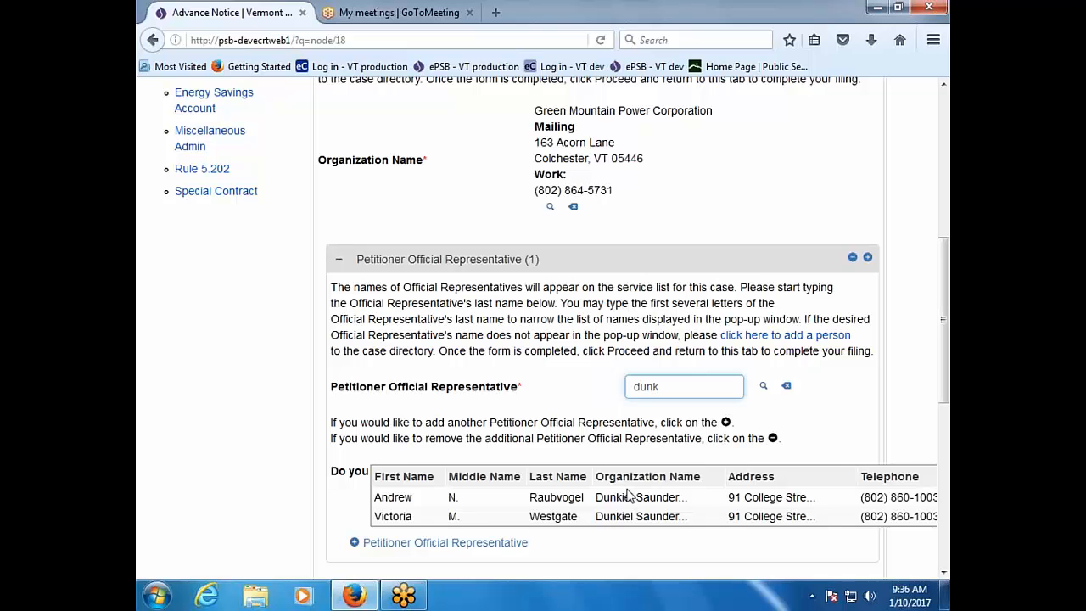
{"action": "left_click", "coordinate": [565, 501]}
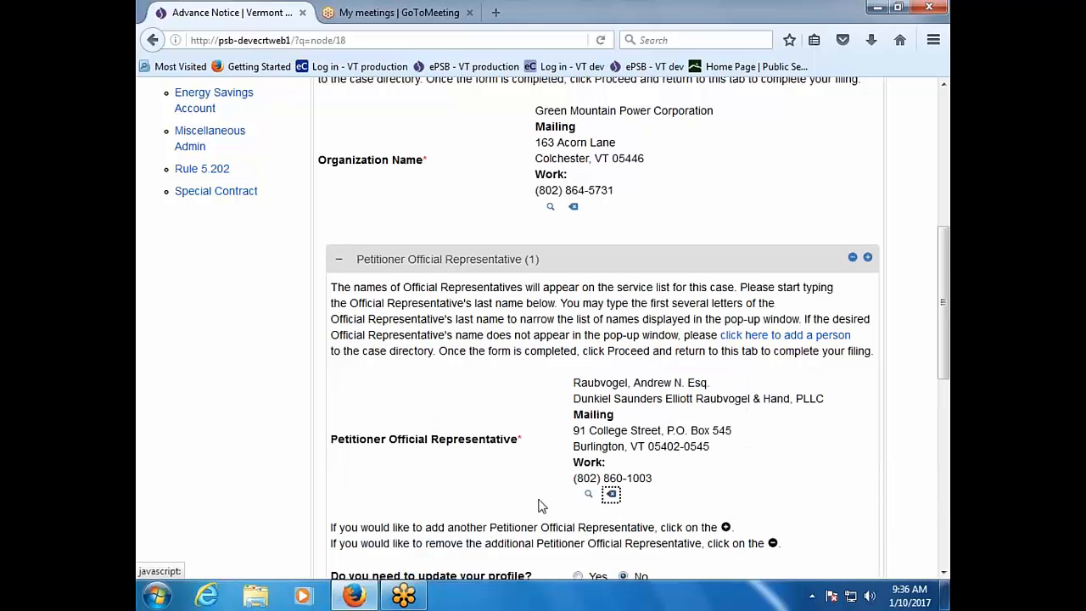
{"action": "scroll", "coordinate": [528, 509], "scroll_direction": "down", "scroll_amount": 2}
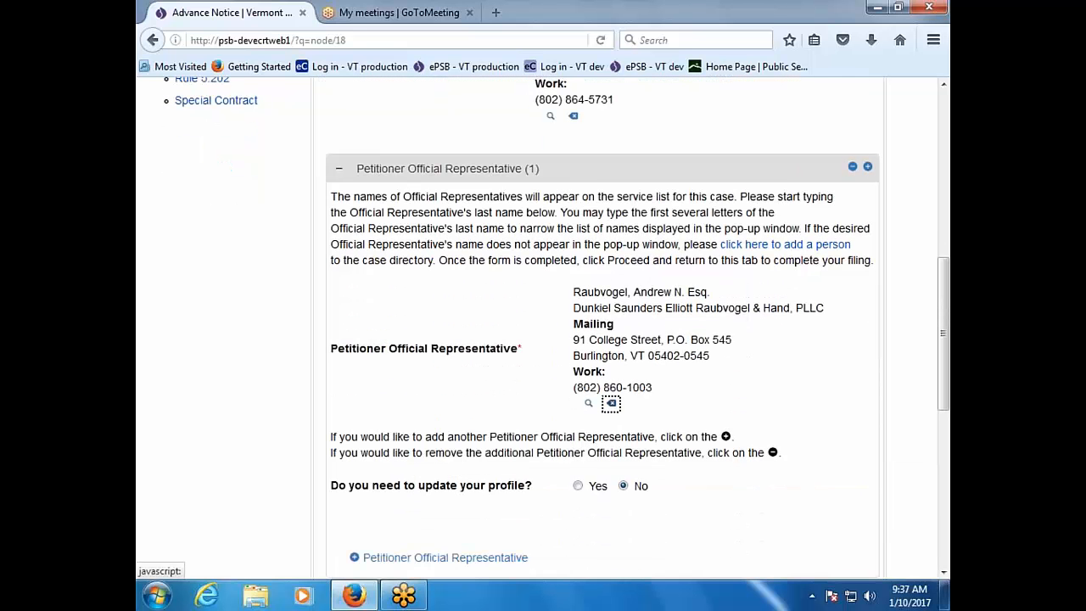
{"action": "scroll", "coordinate": [631, 328], "scroll_direction": "down", "scroll_amount": 2}
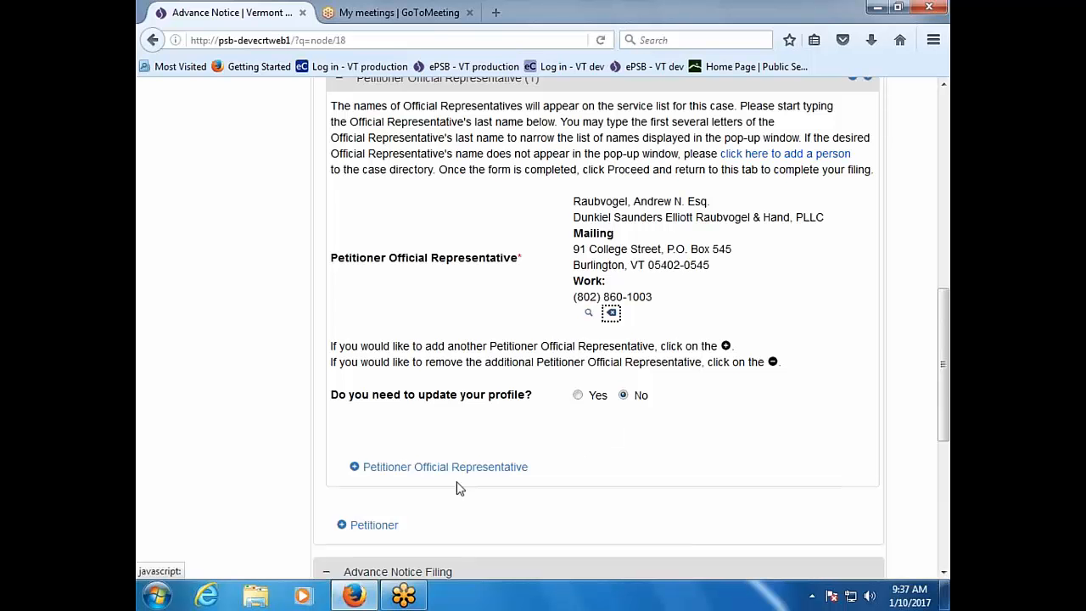
Step: Add a second official representative: the second 'dunk' attorney match from the same firm
{"action": "left_click", "coordinate": [366, 472]}
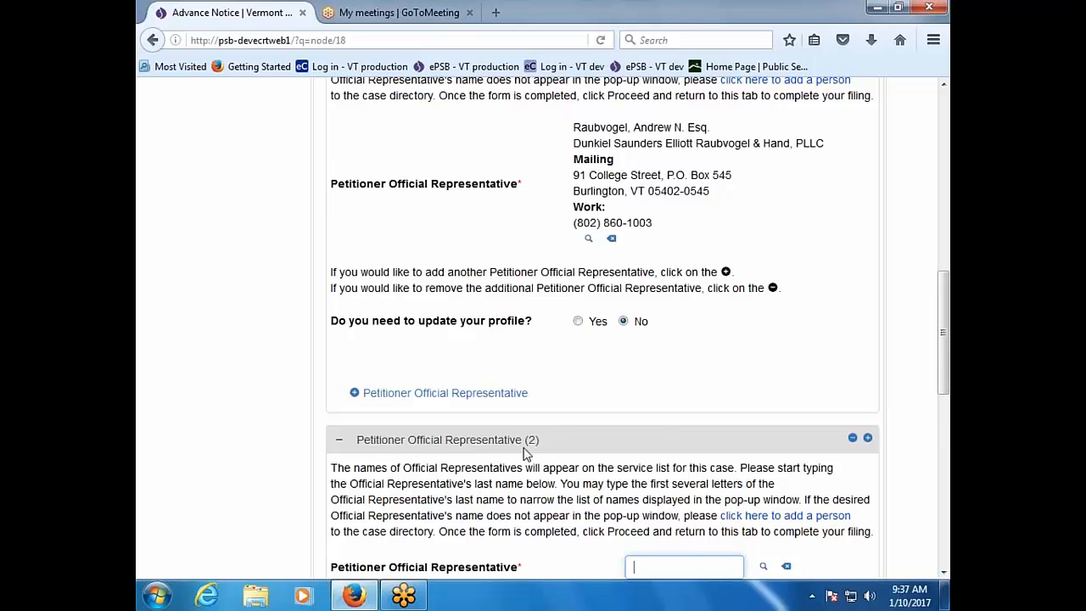
{"action": "scroll", "coordinate": [525, 454], "scroll_direction": "down", "scroll_amount": 4}
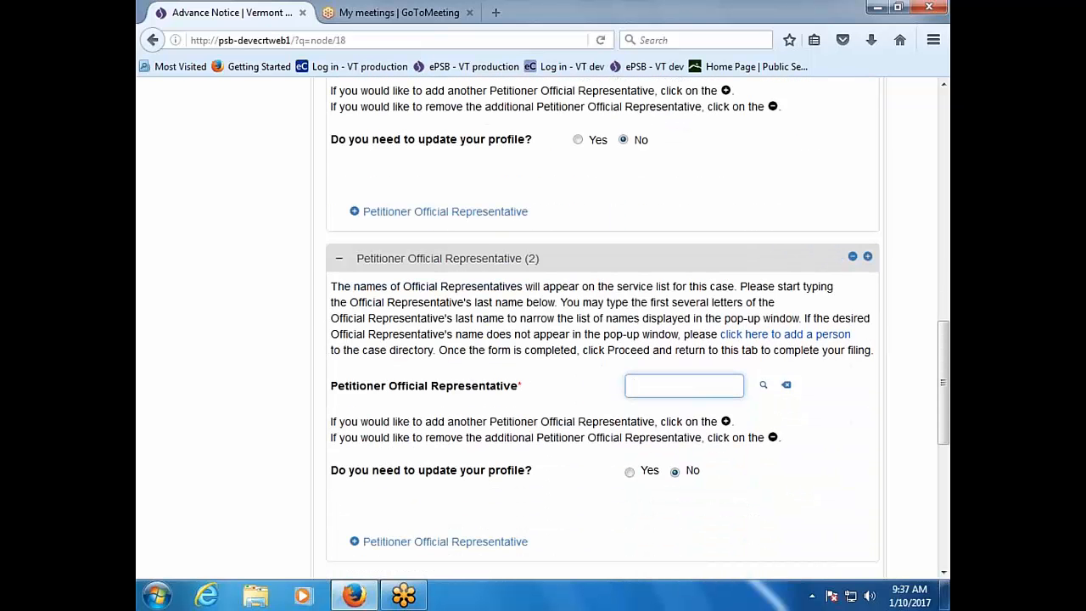
{"action": "type", "text": "dunk"}
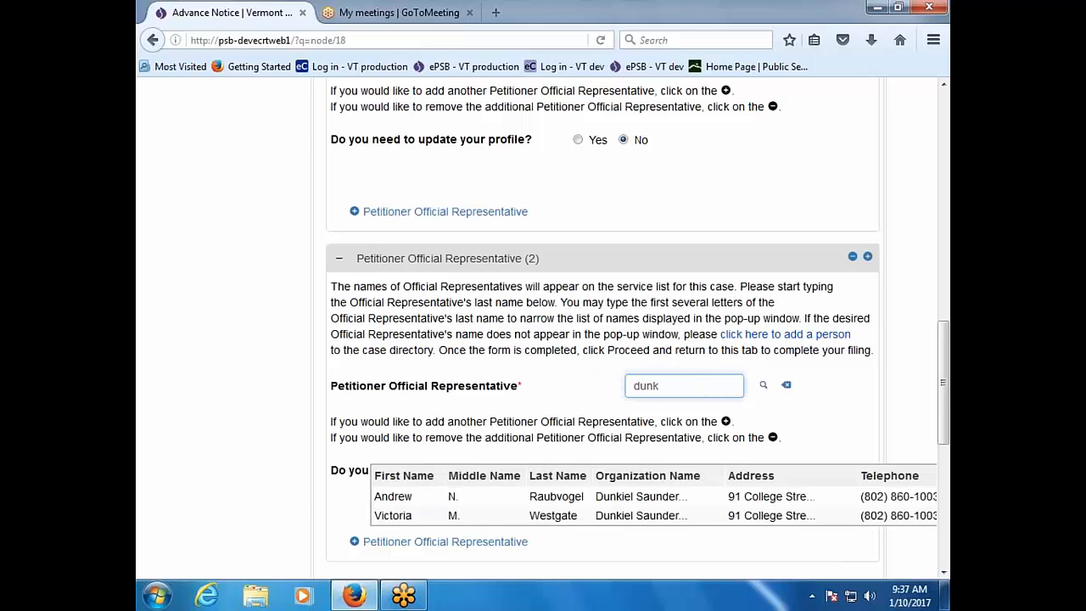
{"action": "left_click", "coordinate": [537, 516]}
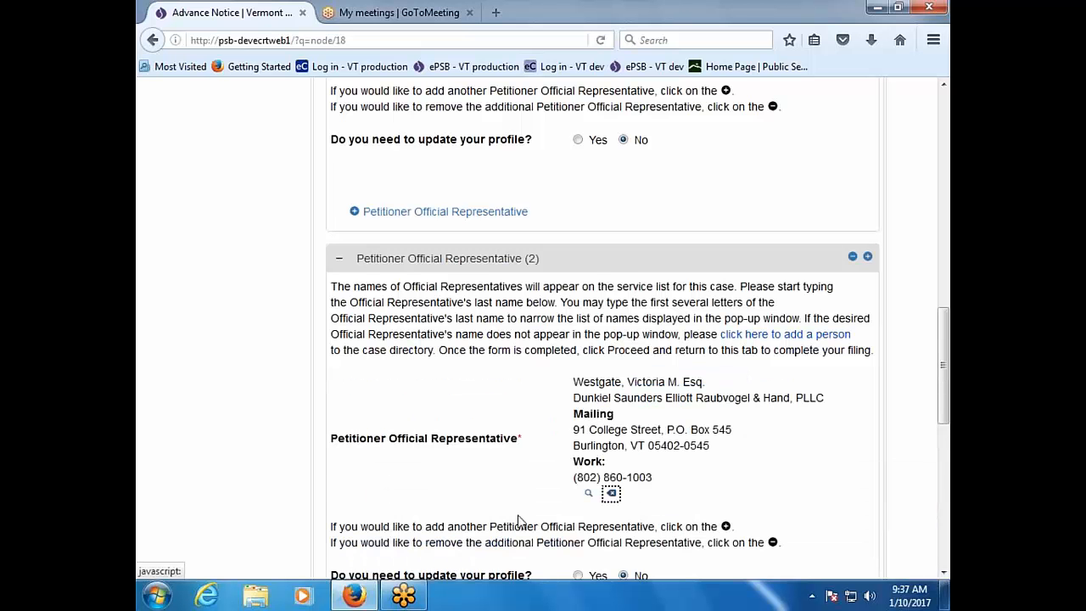
{"action": "scroll", "coordinate": [504, 518], "scroll_direction": "down", "scroll_amount": 4}
{"action": "scroll", "coordinate": [503, 519], "scroll_direction": "down", "scroll_amount": 3}
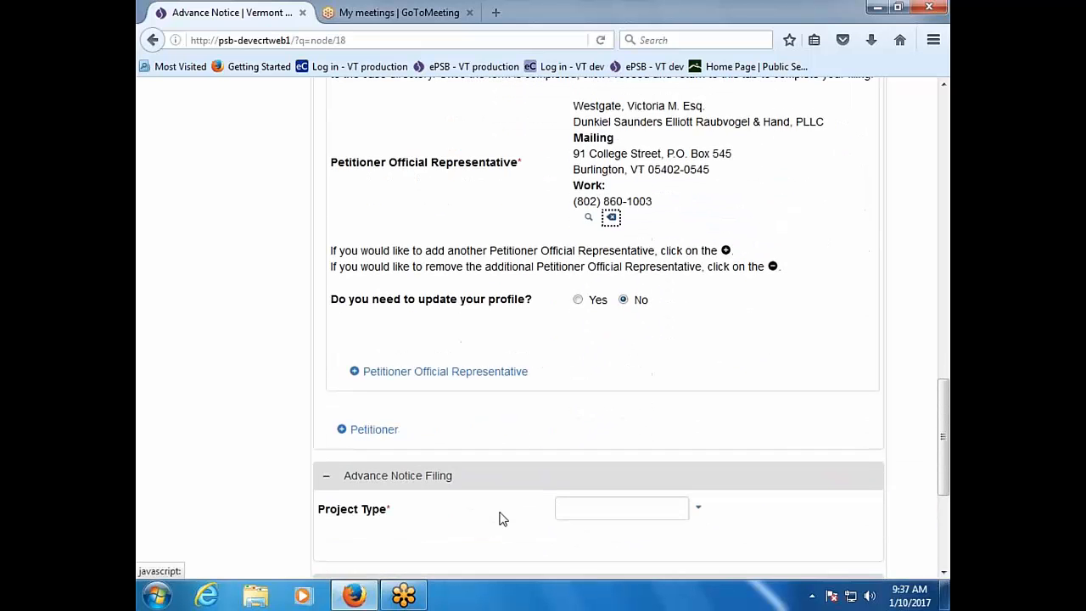
Step: Set the project type to § 248a Regular and Limited Size and Scope
{"action": "left_click", "coordinate": [680, 421]}
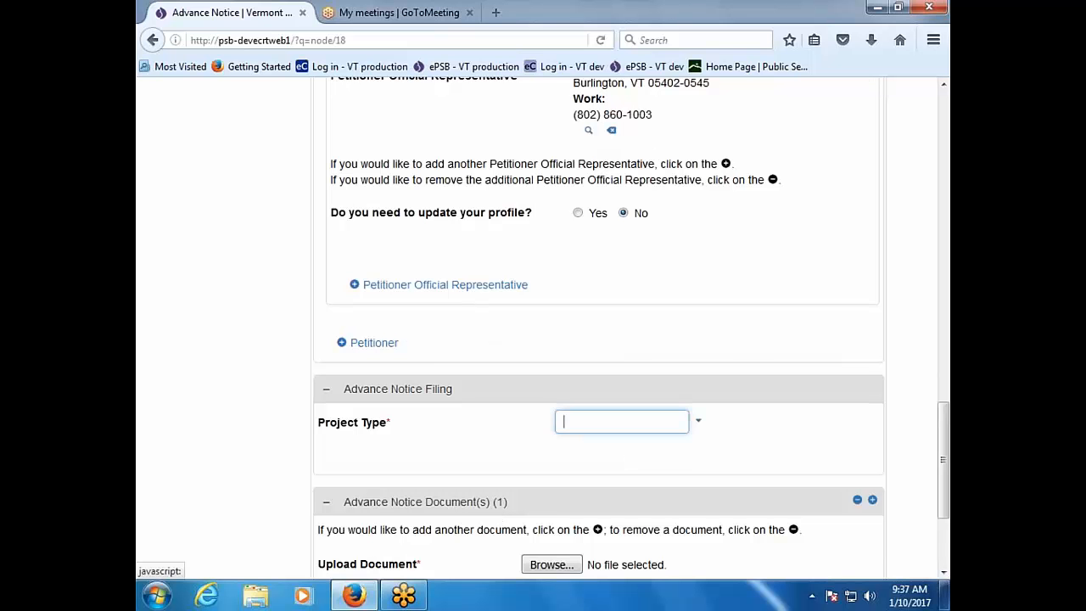
{"action": "left_click", "coordinate": [700, 423]}
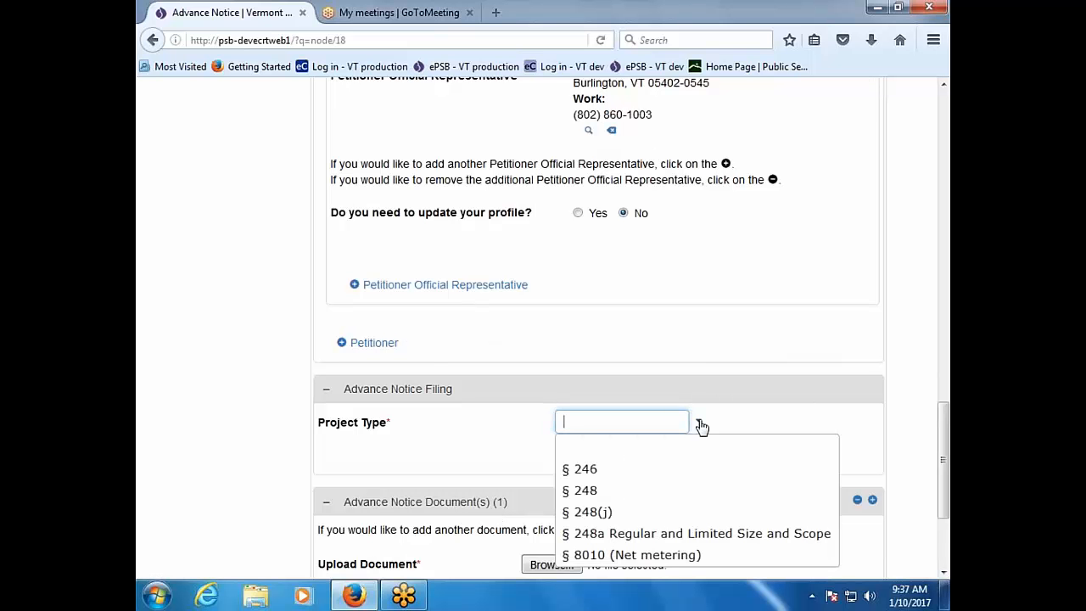
{"action": "left_click", "coordinate": [700, 534]}
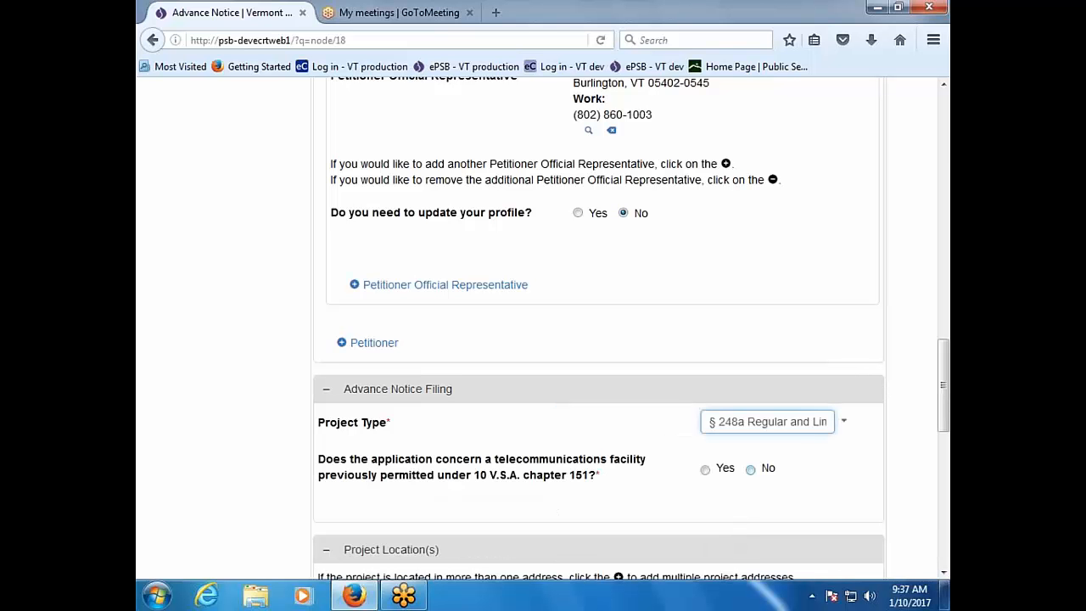
Step: Answer No to the previously permitted telecommunications facility question
{"action": "right_click", "coordinate": [753, 470]}
{"action": "left_click", "coordinate": [751, 470]}
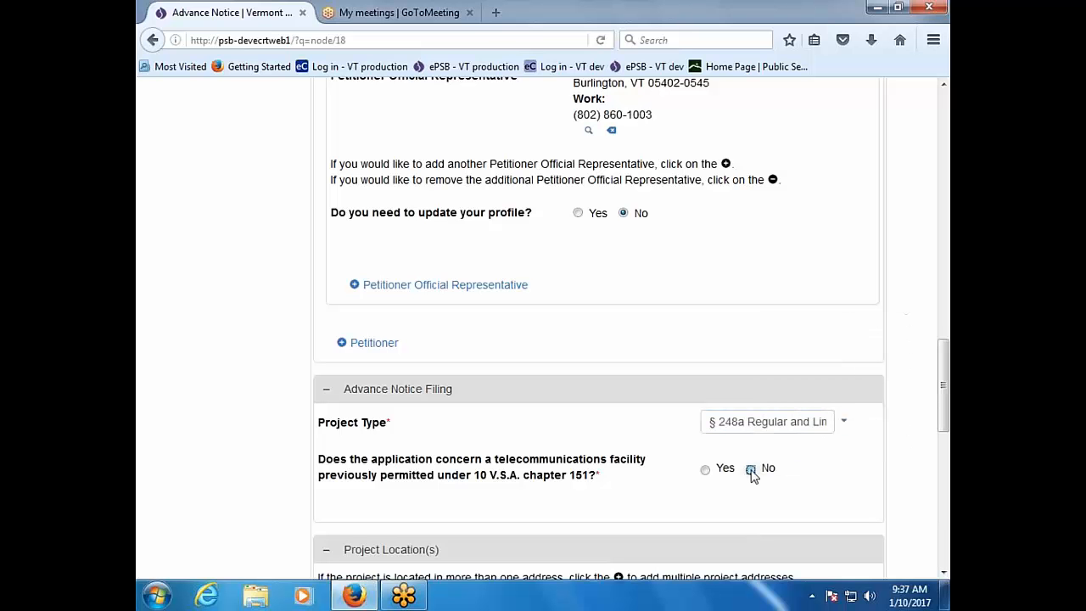
{"action": "left_click", "coordinate": [751, 470]}
Step: Enter 123 Main Street as Address Line 1 and choose Addison as the city
{"action": "scroll", "coordinate": [751, 521], "scroll_direction": "down", "scroll_amount": 5}
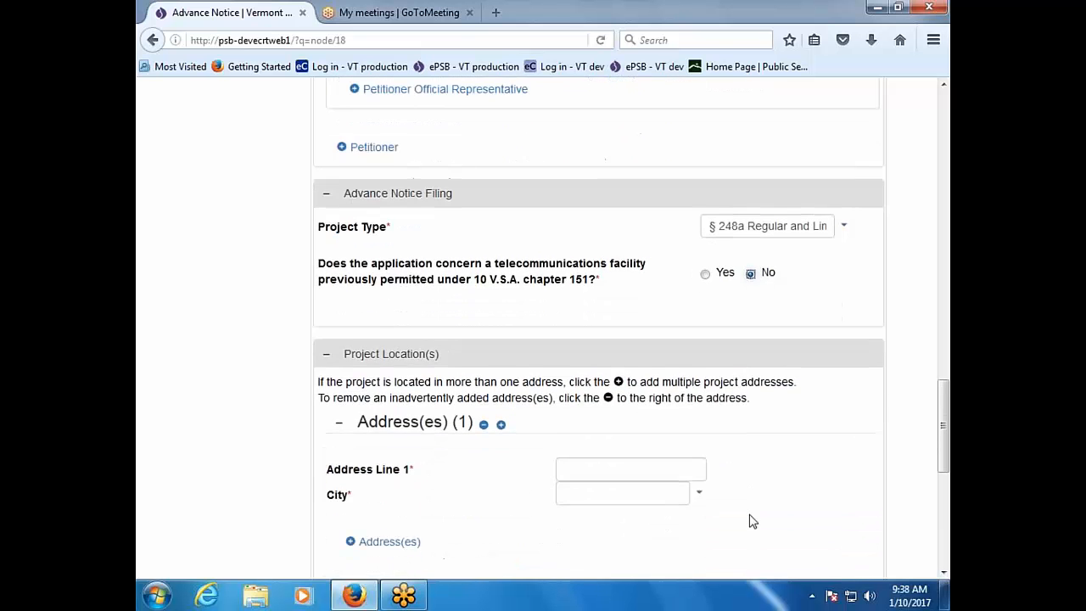
{"action": "scroll", "coordinate": [749, 514], "scroll_direction": "down", "scroll_amount": 2}
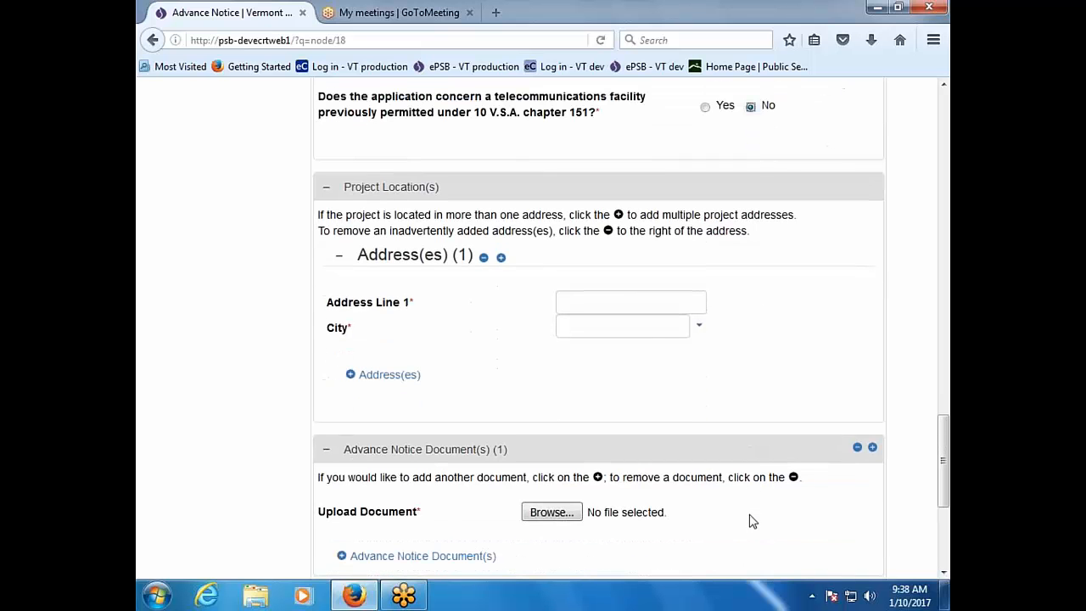
{"action": "left_click", "coordinate": [622, 302]}
{"action": "type", "text": "123 "}
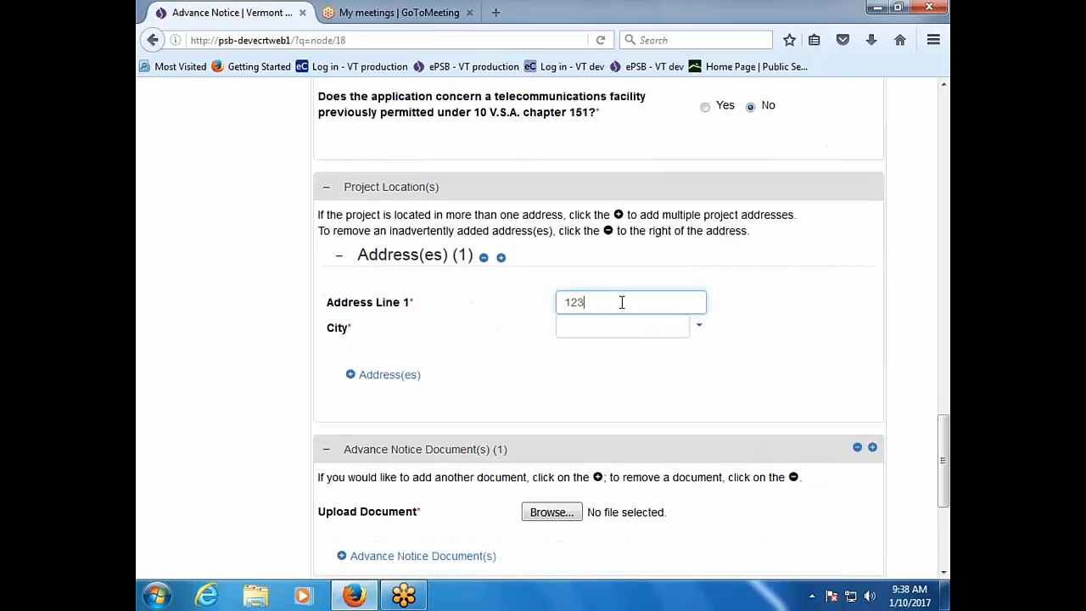
{"action": "type", "text": "Main Street"}
{"action": "key", "text": "Tab"}
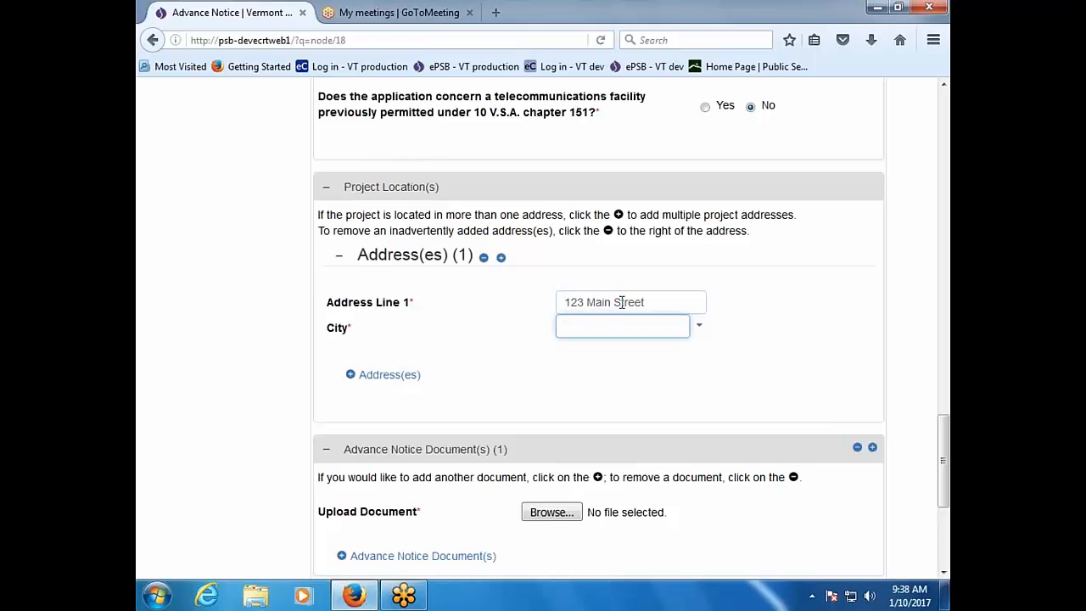
{"action": "type", "text": "a"}
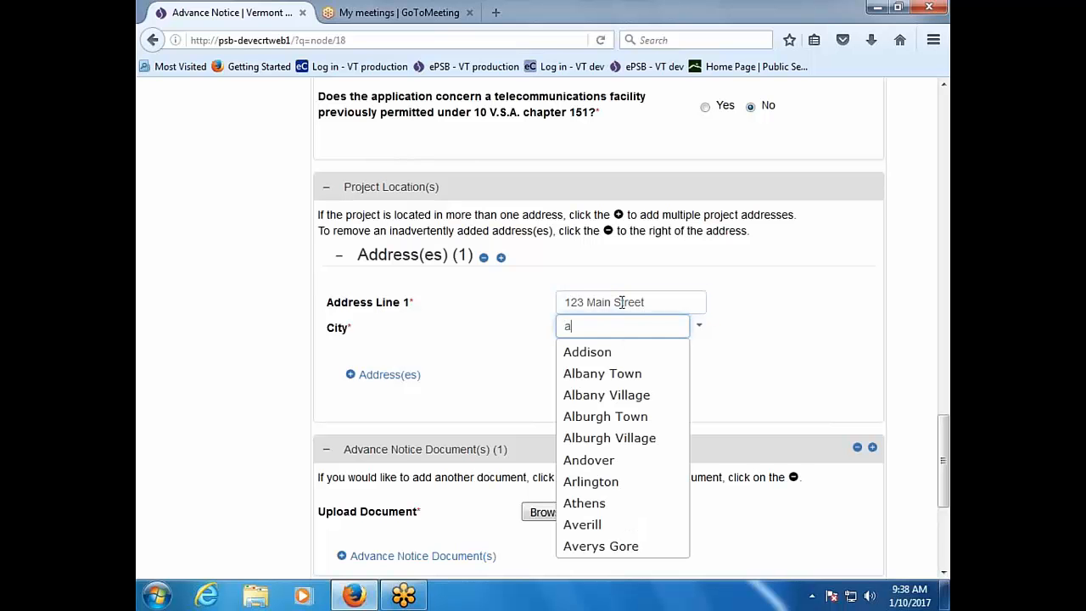
{"action": "left_click", "coordinate": [620, 355]}
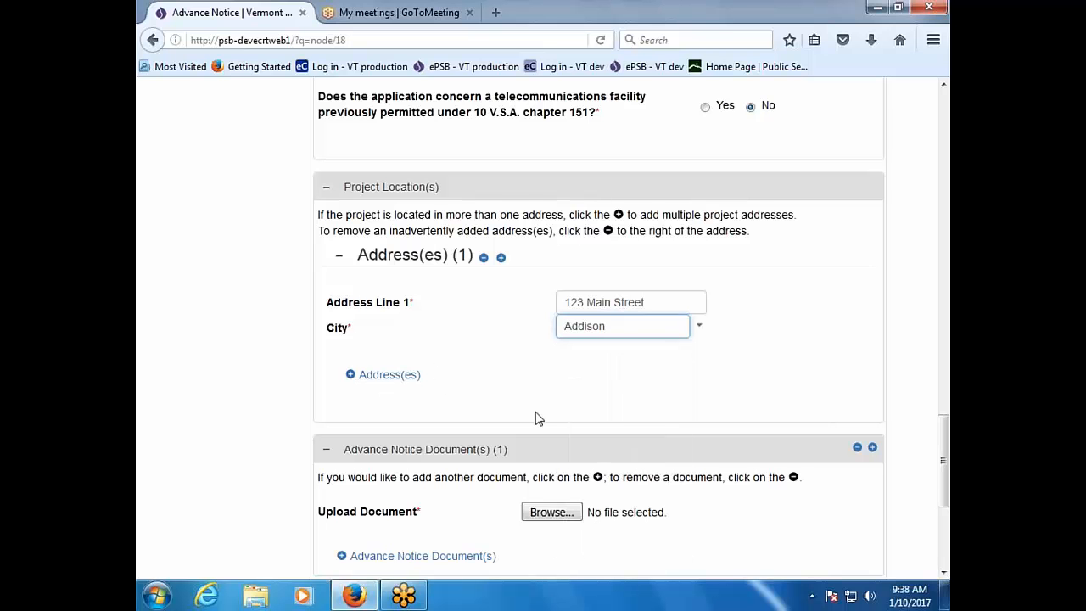
Step: Browse the full city list to check the Addison selection
{"action": "scroll", "coordinate": [535, 417], "scroll_direction": "down", "scroll_amount": 3}
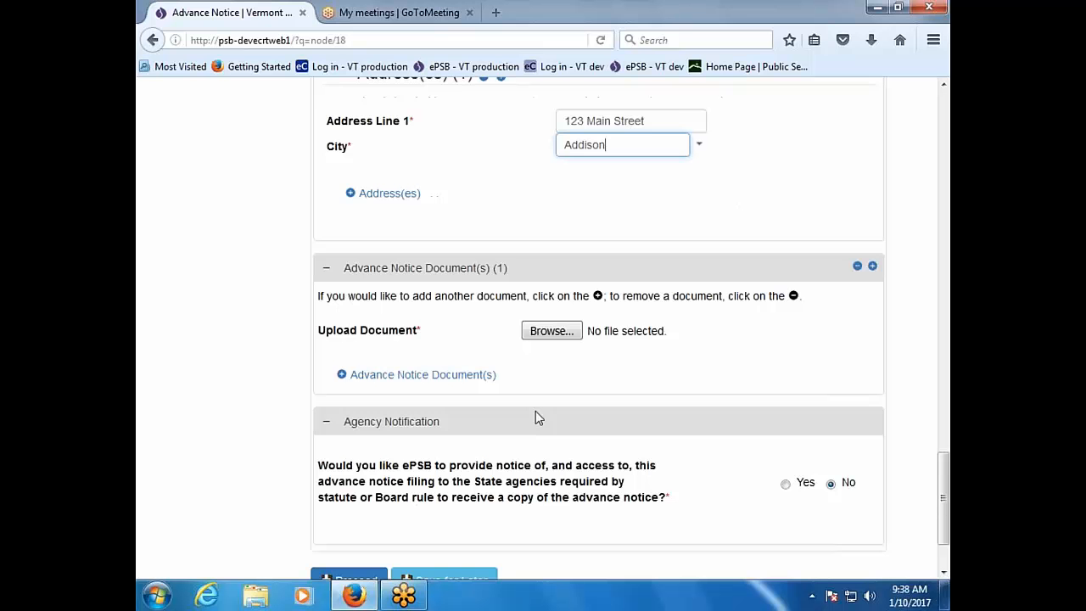
{"action": "scroll", "coordinate": [535, 417], "scroll_direction": "up", "scroll_amount": 1}
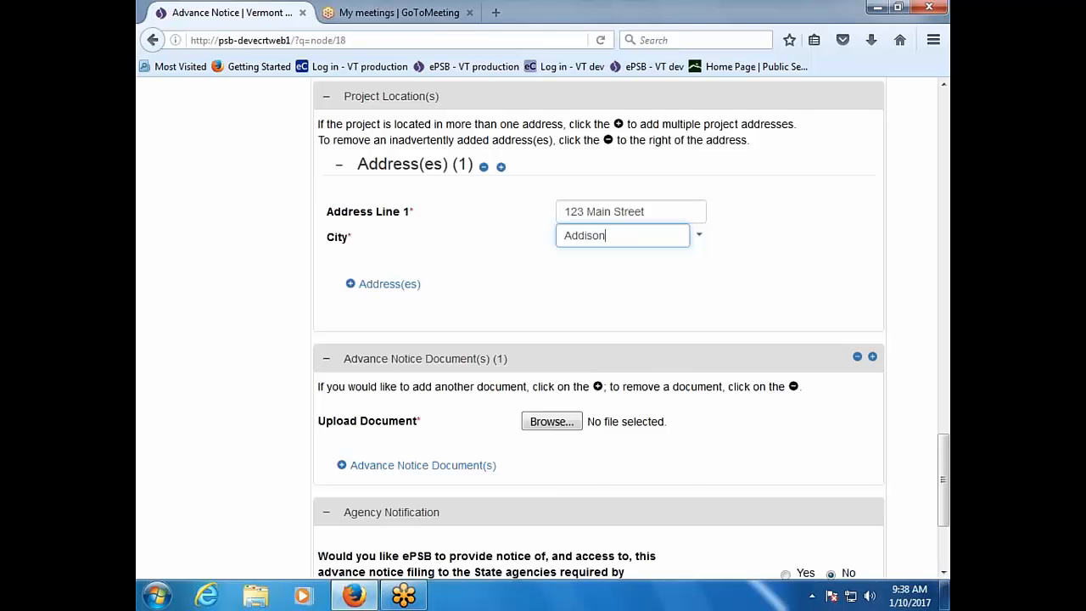
{"action": "left_click", "coordinate": [705, 237]}
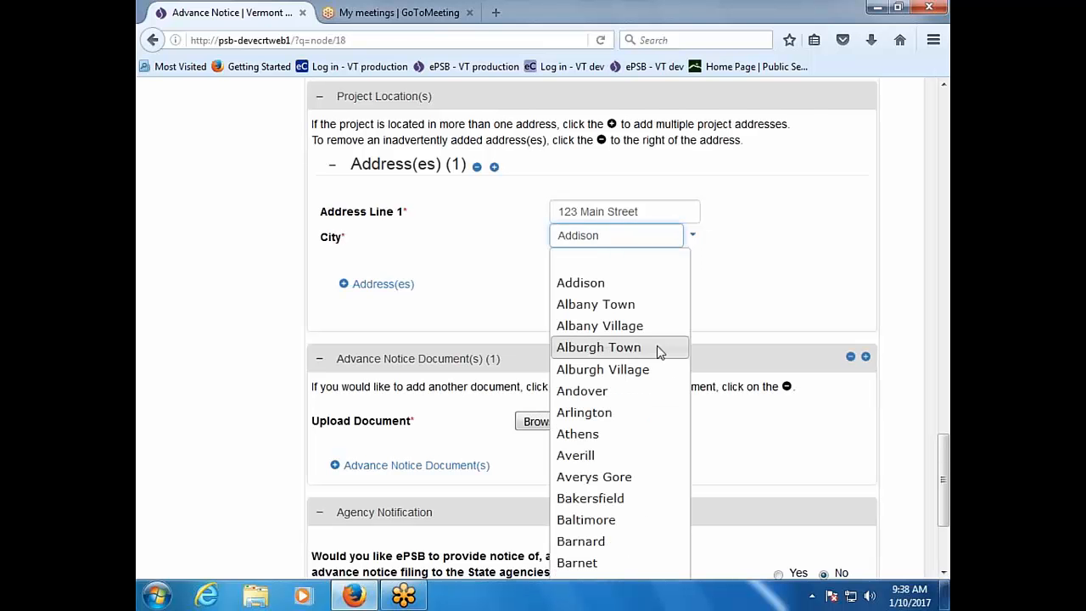
{"action": "scroll", "coordinate": [654, 371], "scroll_direction": "down", "scroll_amount": 1}
{"action": "scroll", "coordinate": [653, 373], "scroll_direction": "down", "scroll_amount": 2}
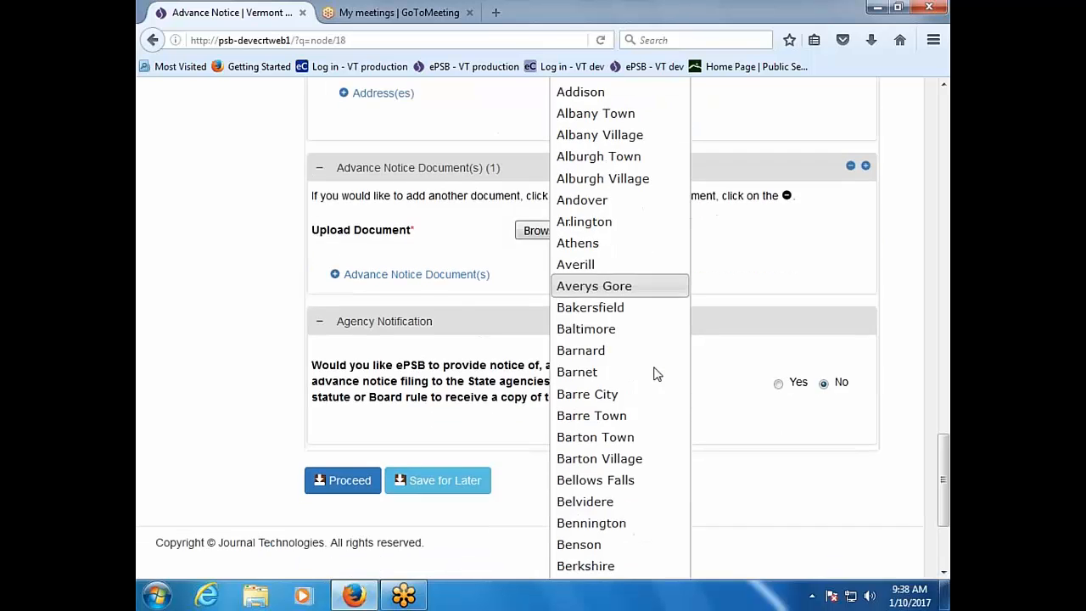
{"action": "scroll", "coordinate": [652, 373], "scroll_direction": "up", "scroll_amount": 3}
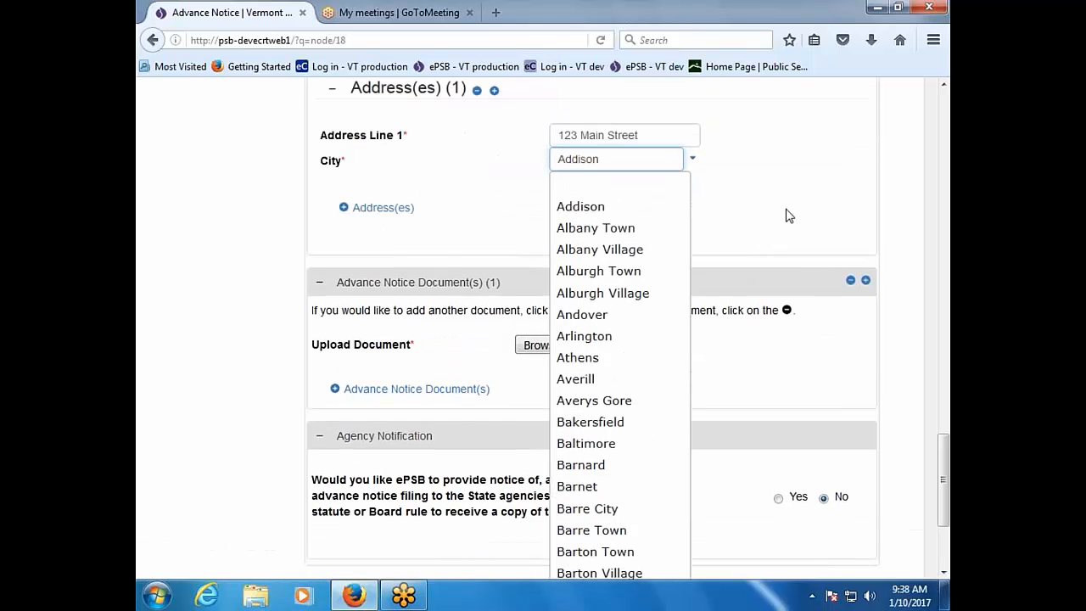
{"action": "scroll", "coordinate": [787, 214], "scroll_direction": "up", "scroll_amount": 2}
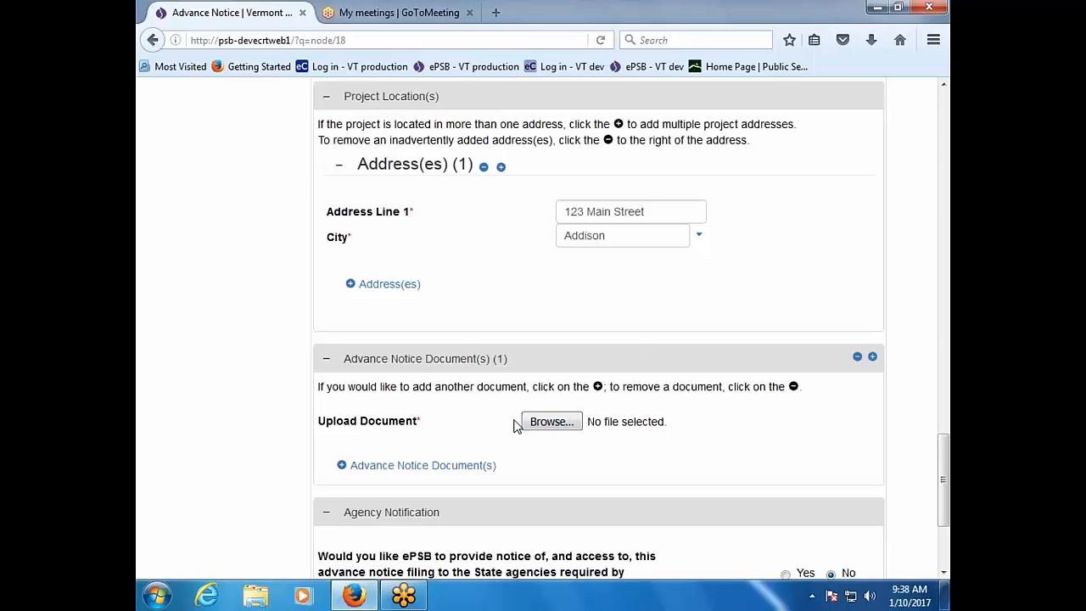
Step: Attach Document1.pdf from PSB - Shared > _ePSB Practice > ePSB Test Docs as the advance notice
{"action": "left_click", "coordinate": [547, 423]}
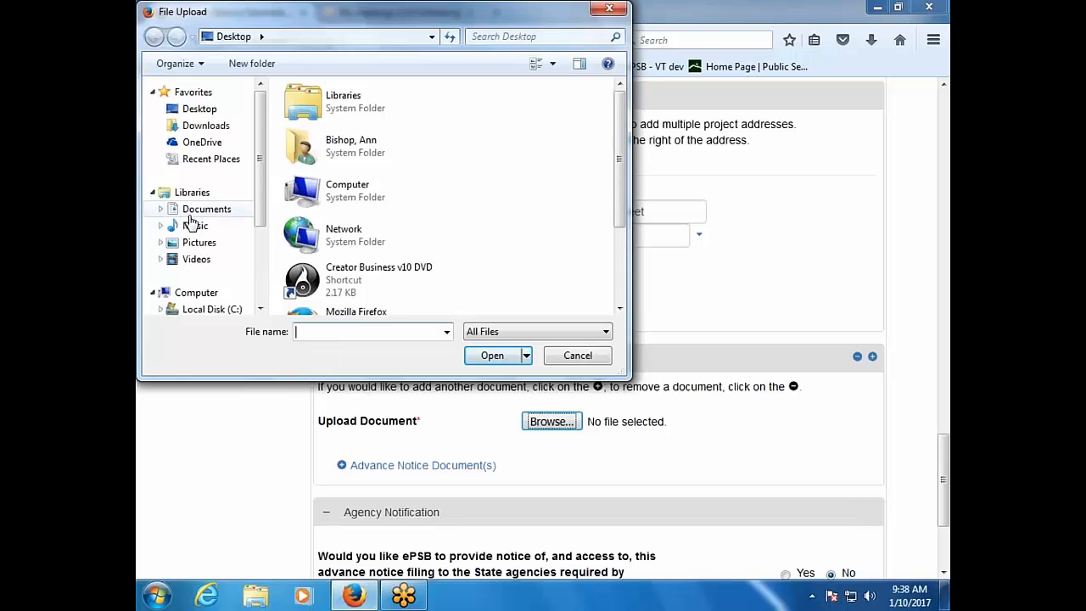
{"action": "scroll", "coordinate": [190, 223], "scroll_direction": "down", "scroll_amount": 3}
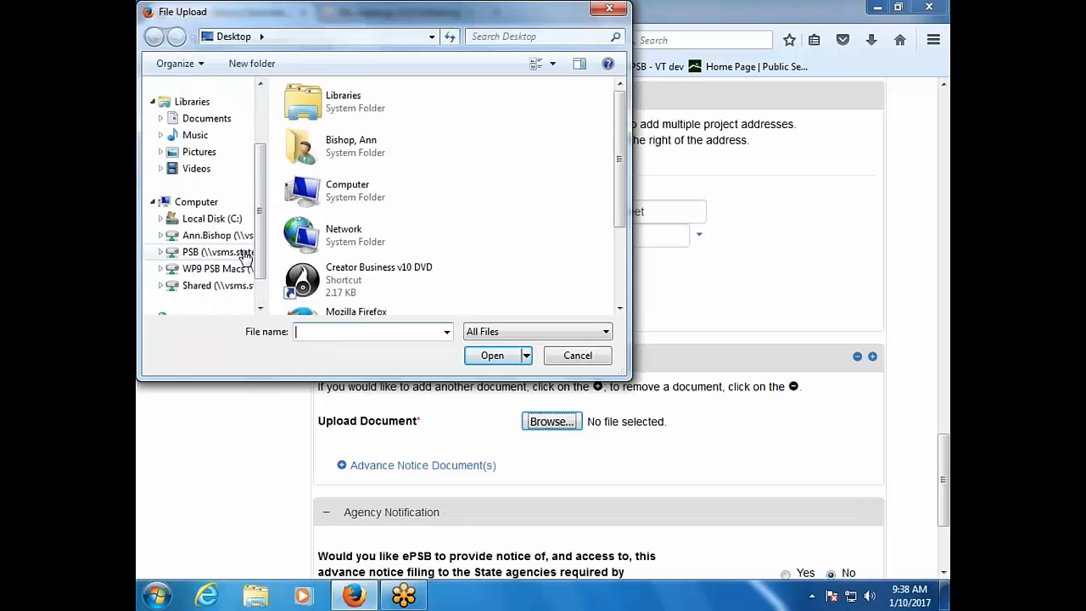
{"action": "left_click", "coordinate": [243, 254]}
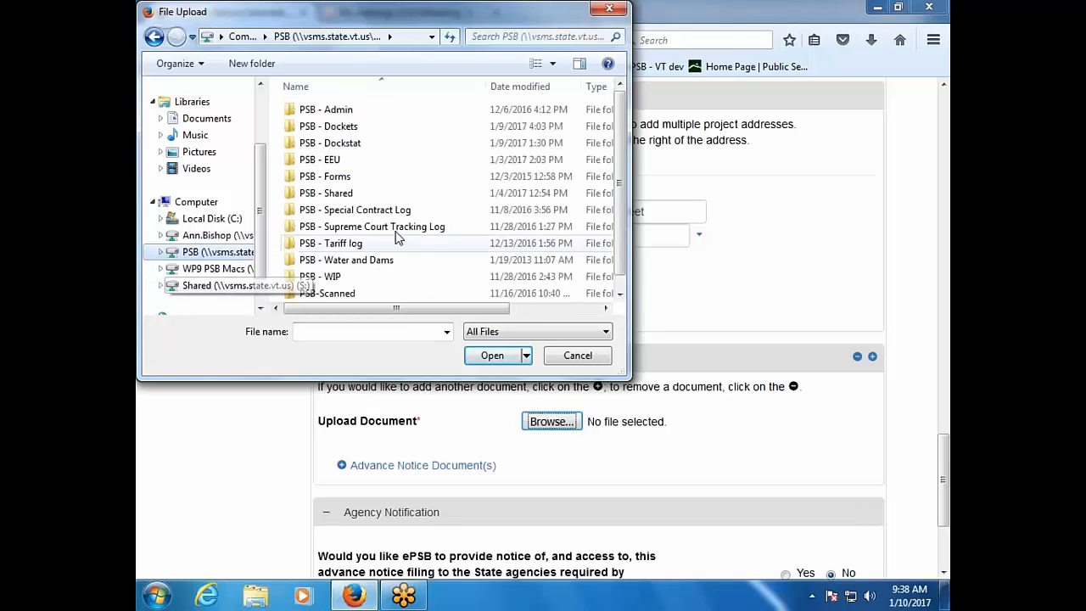
{"action": "double_click", "coordinate": [432, 193]}
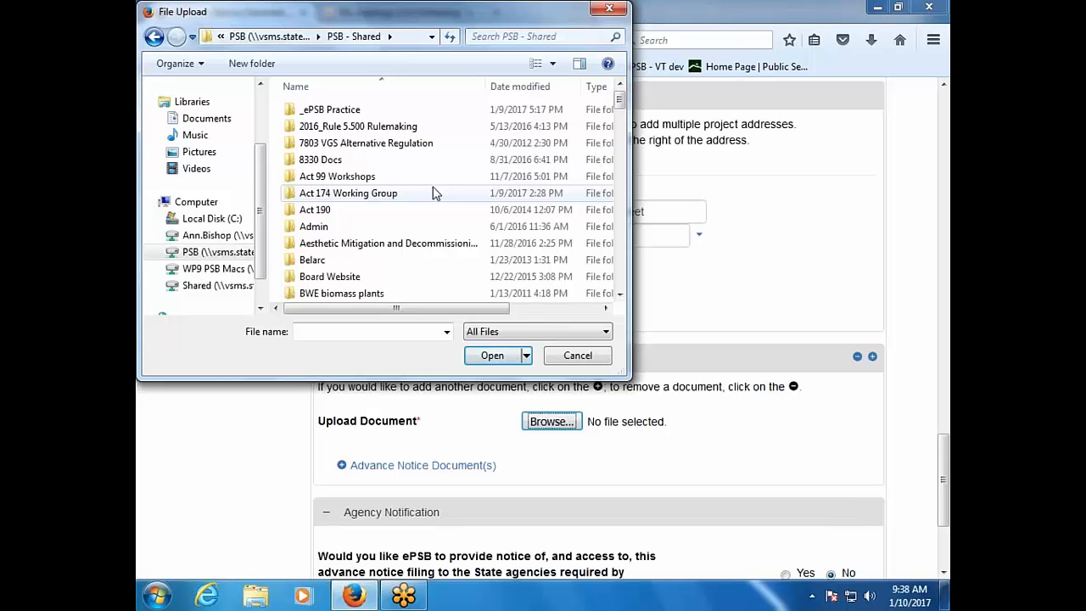
{"action": "double_click", "coordinate": [400, 111]}
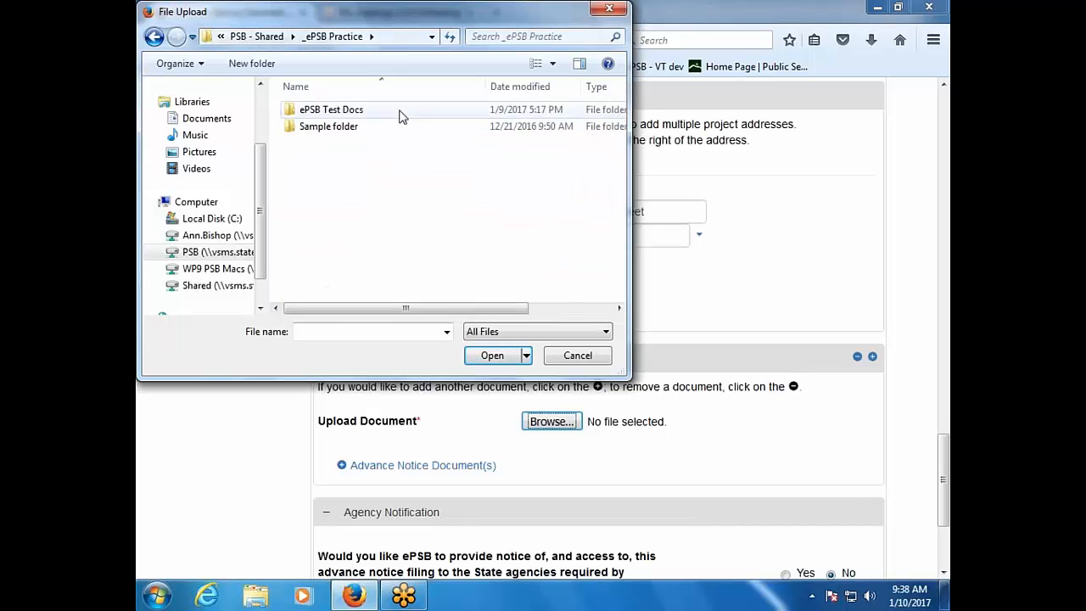
{"action": "double_click", "coordinate": [400, 111]}
{"action": "double_click", "coordinate": [401, 111]}
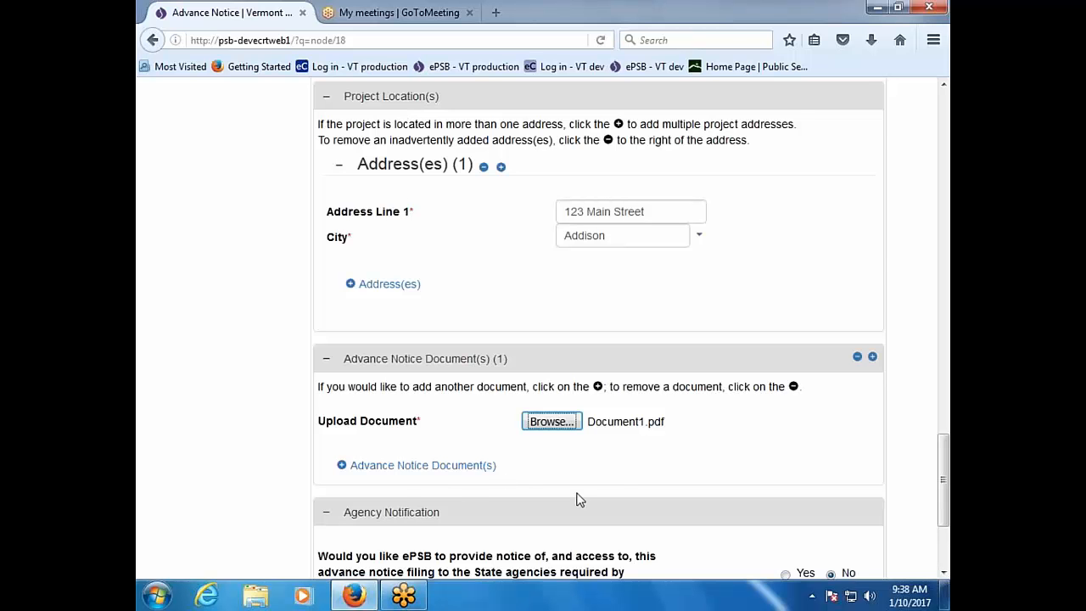
Step: Answer Yes to Agency Notification so State agencies get notice of the filing
{"action": "scroll", "coordinate": [576, 500], "scroll_direction": "down", "scroll_amount": 4}
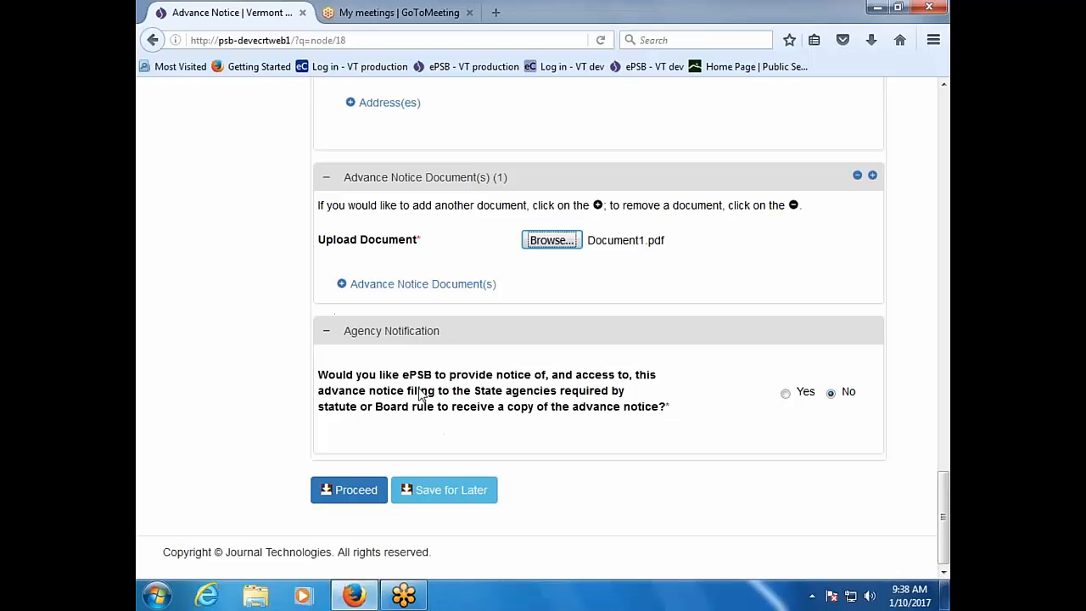
{"action": "right_click", "coordinate": [475, 349]}
{"action": "left_click", "coordinate": [470, 334]}
{"action": "left_click", "coordinate": [785, 394]}
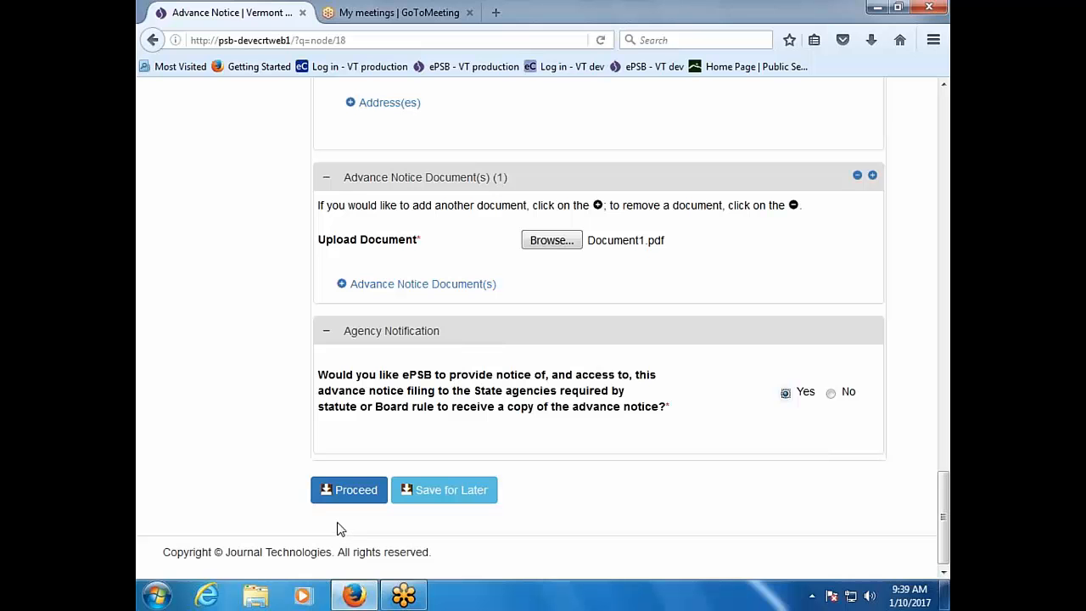
Step: Proceed with the filing, then refresh My Account so Case_1 appears in My Existing Cases
{"action": "left_click", "coordinate": [337, 490]}
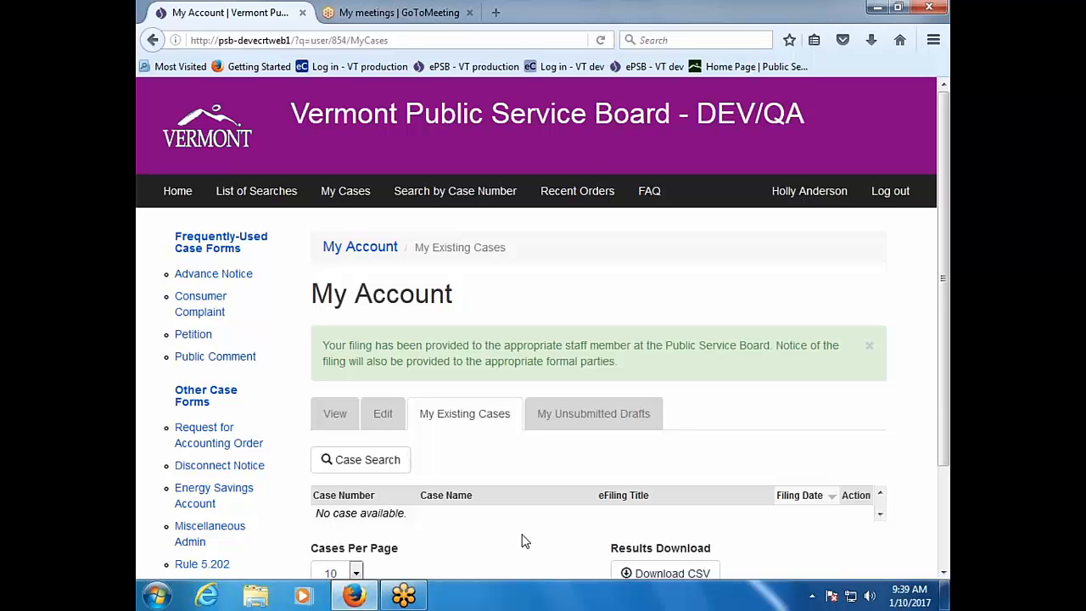
{"action": "scroll", "coordinate": [522, 542], "scroll_direction": "down", "scroll_amount": 1}
{"action": "scroll", "coordinate": [522, 541], "scroll_direction": "down", "scroll_amount": 1}
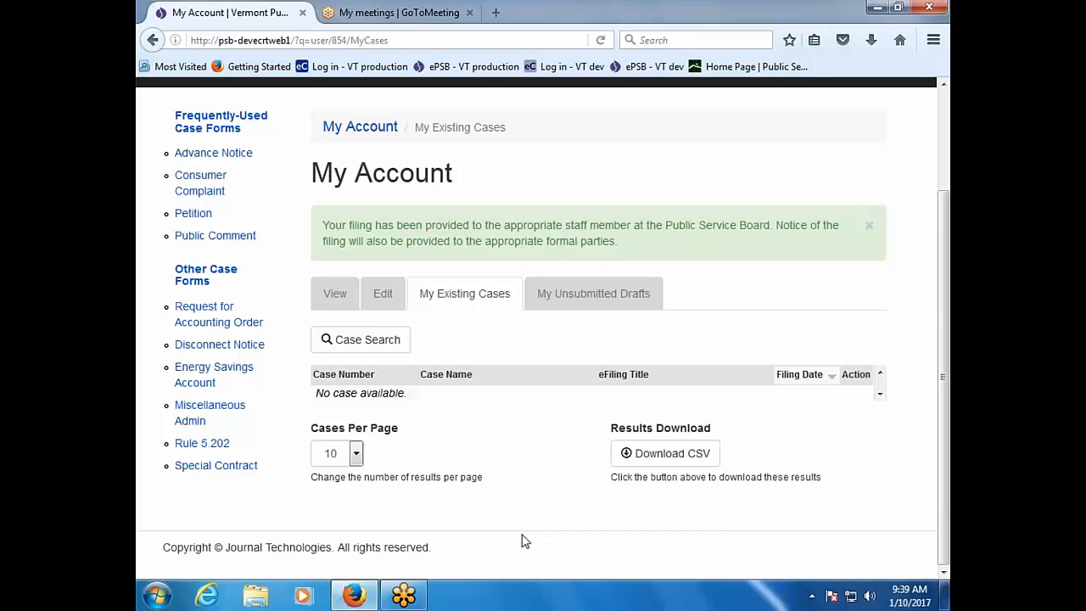
{"action": "key", "text": "F5"}
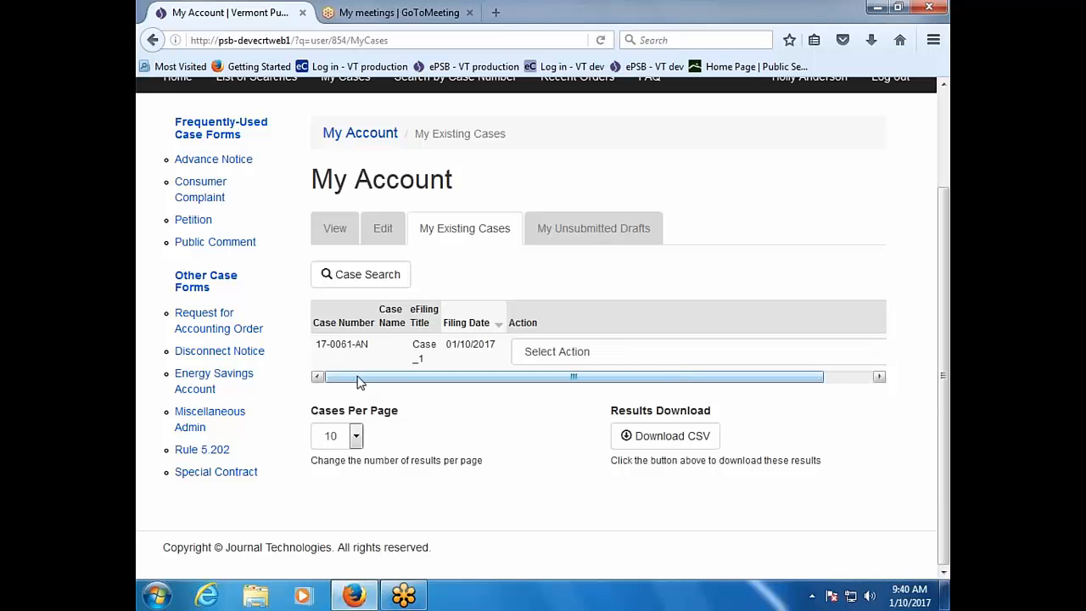
Step: Choose View Case from the Action dropdown for case 17-0061-AN
{"action": "left_click_drag", "start_coordinate": [357, 382], "coordinate": [416, 381]}
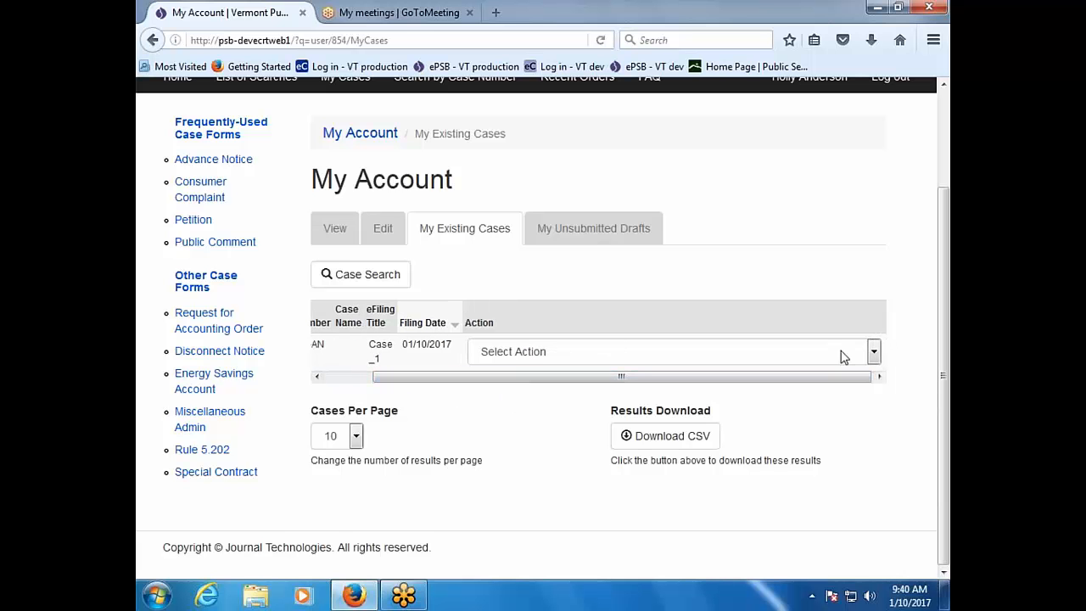
{"action": "left_click", "coordinate": [873, 352]}
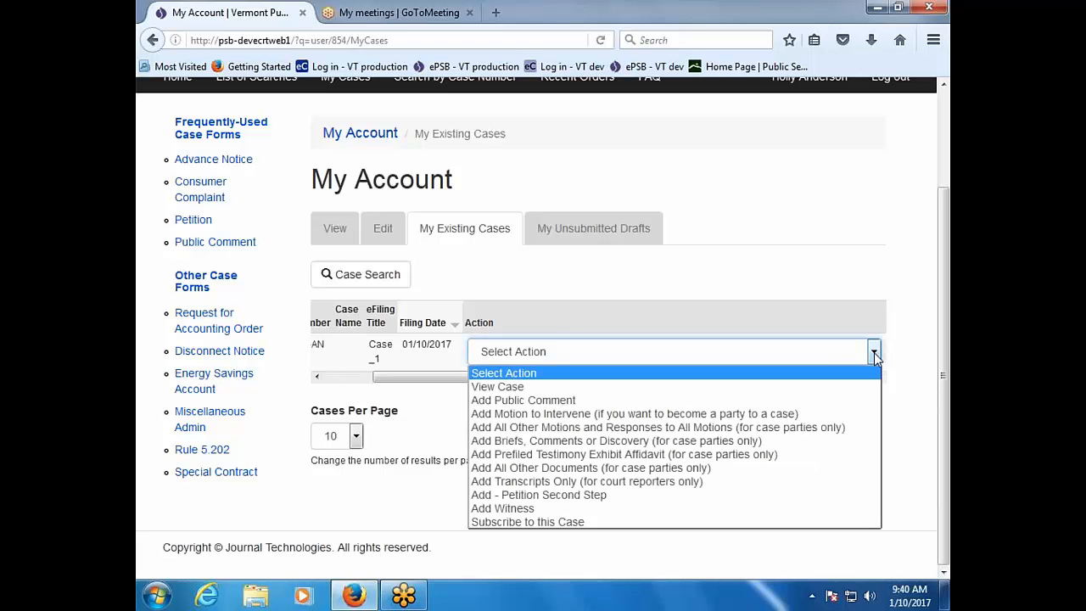
{"action": "left_click", "coordinate": [873, 352]}
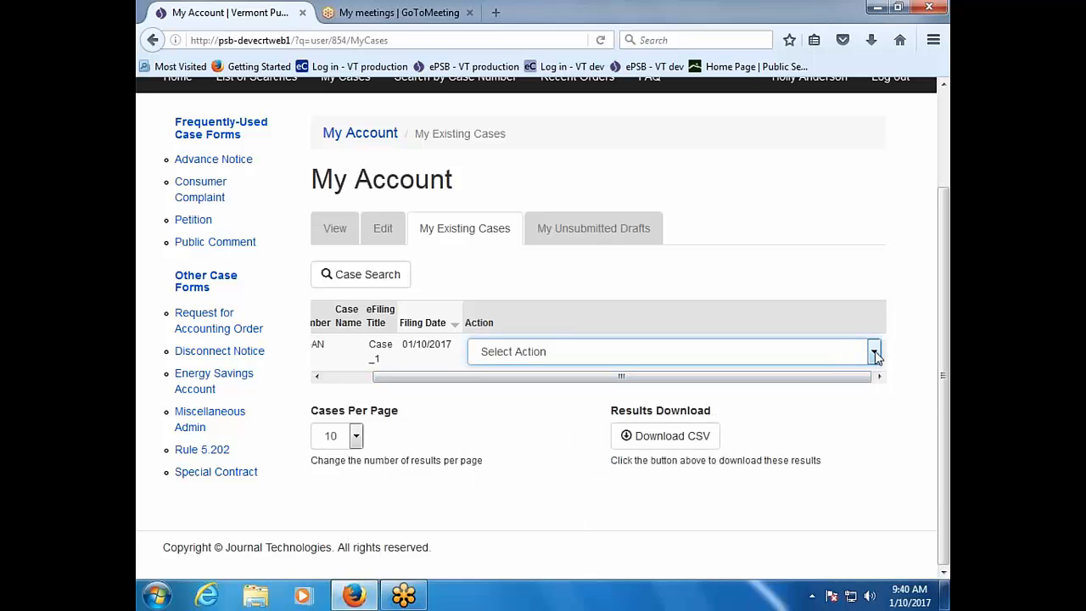
{"action": "left_click", "coordinate": [874, 352]}
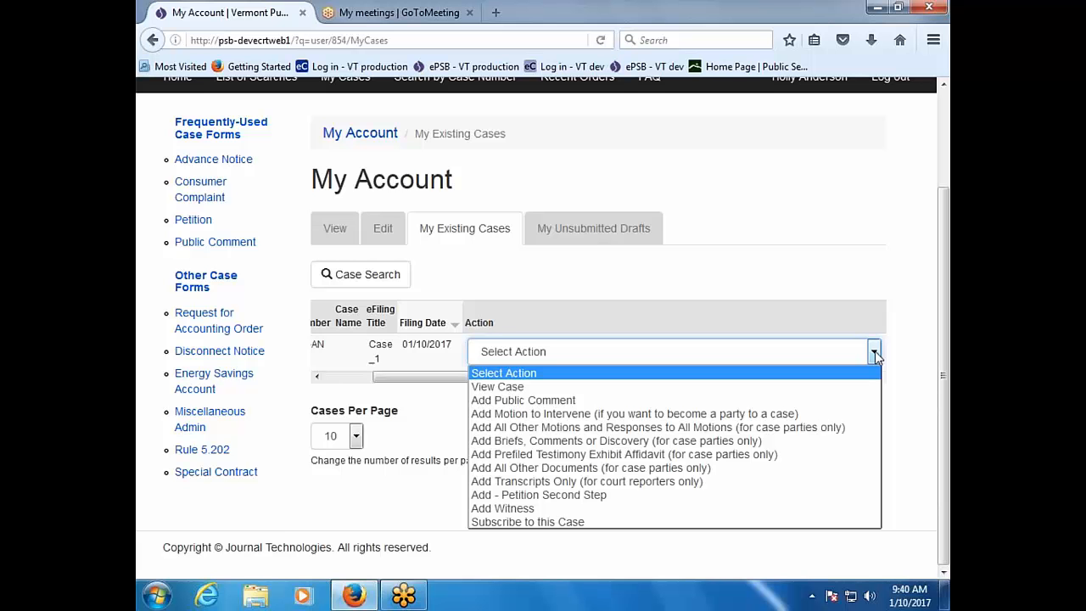
{"action": "left_click", "coordinate": [875, 350]}
{"action": "left_click", "coordinate": [873, 352]}
{"action": "left_click", "coordinate": [825, 390]}
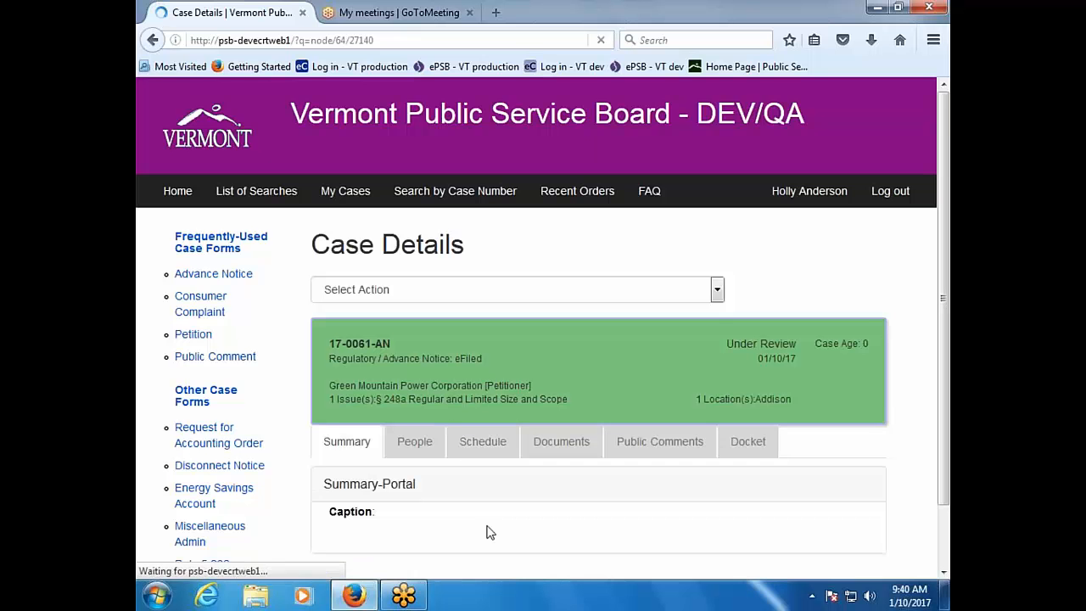
{"action": "scroll", "coordinate": [486, 532], "scroll_direction": "down", "scroll_amount": 2}
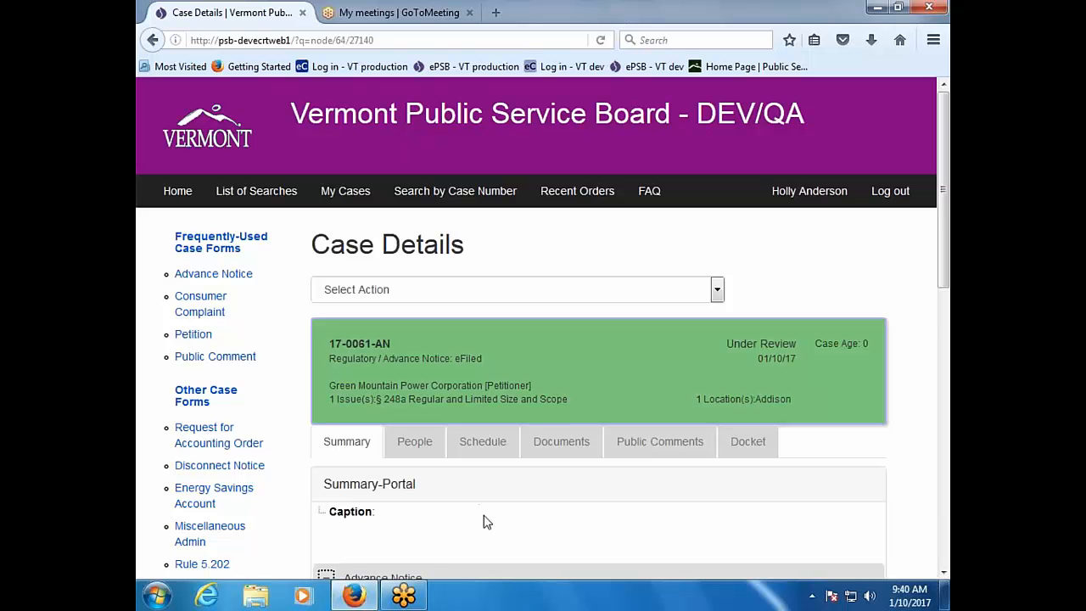
{"action": "scroll", "coordinate": [485, 520], "scroll_direction": "down", "scroll_amount": 2}
{"action": "scroll", "coordinate": [485, 521], "scroll_direction": "down", "scroll_amount": 2}
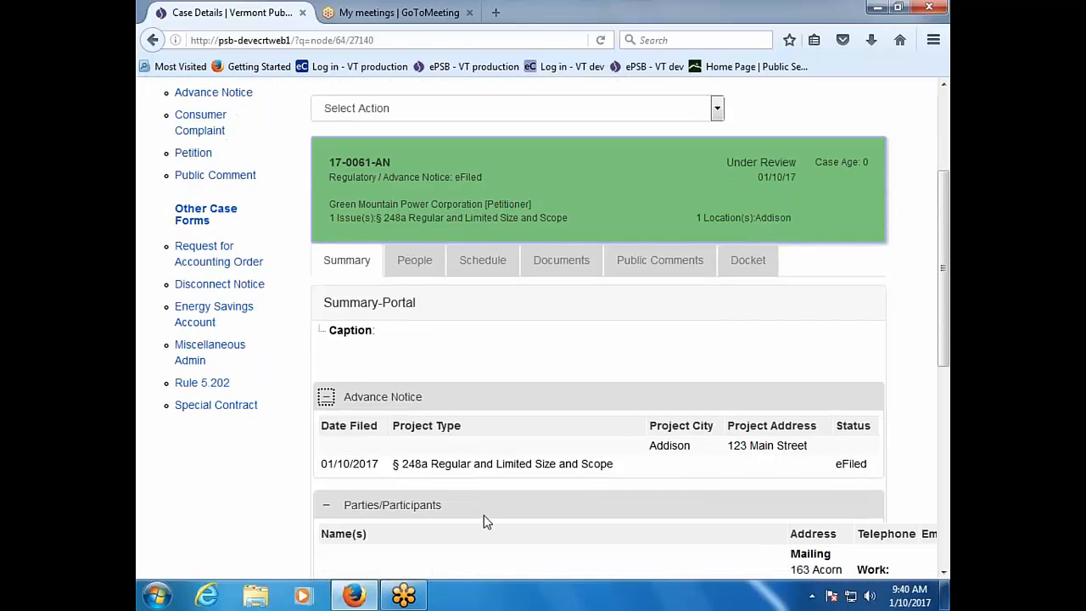
{"action": "scroll", "coordinate": [486, 521], "scroll_direction": "down", "scroll_amount": 2}
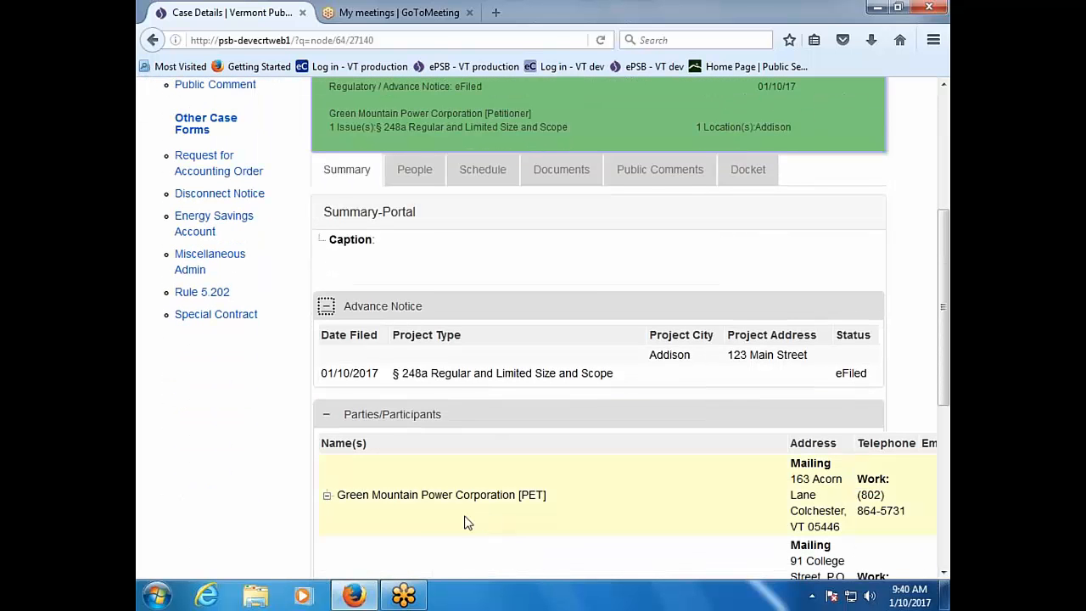
{"action": "scroll", "coordinate": [405, 527], "scroll_direction": "down", "scroll_amount": 2}
{"action": "scroll", "coordinate": [405, 528], "scroll_direction": "down", "scroll_amount": 4}
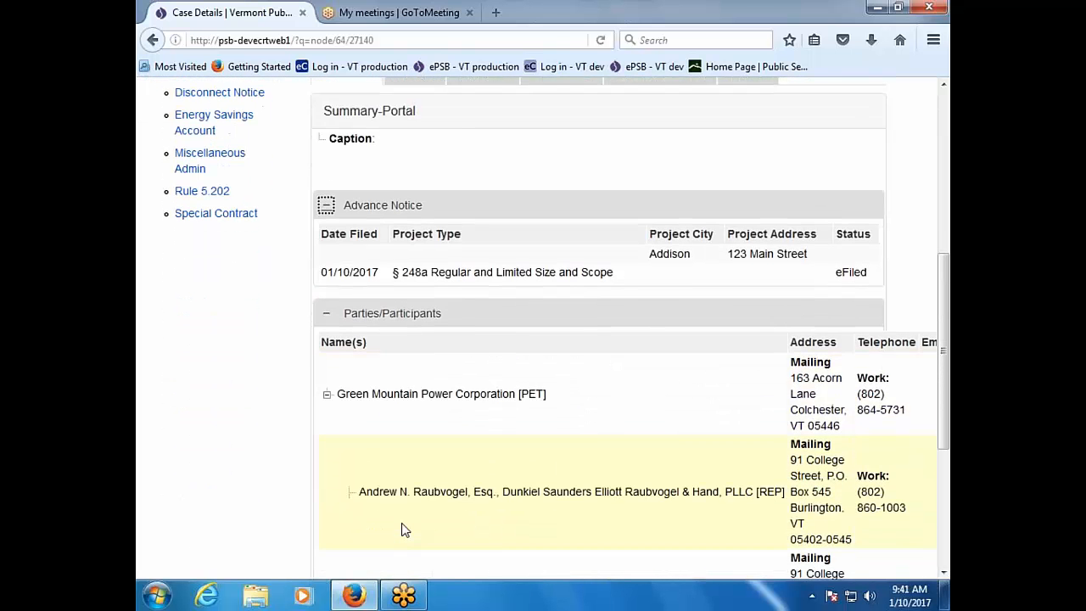
{"action": "scroll", "coordinate": [405, 528], "scroll_direction": "up", "scroll_amount": 8}
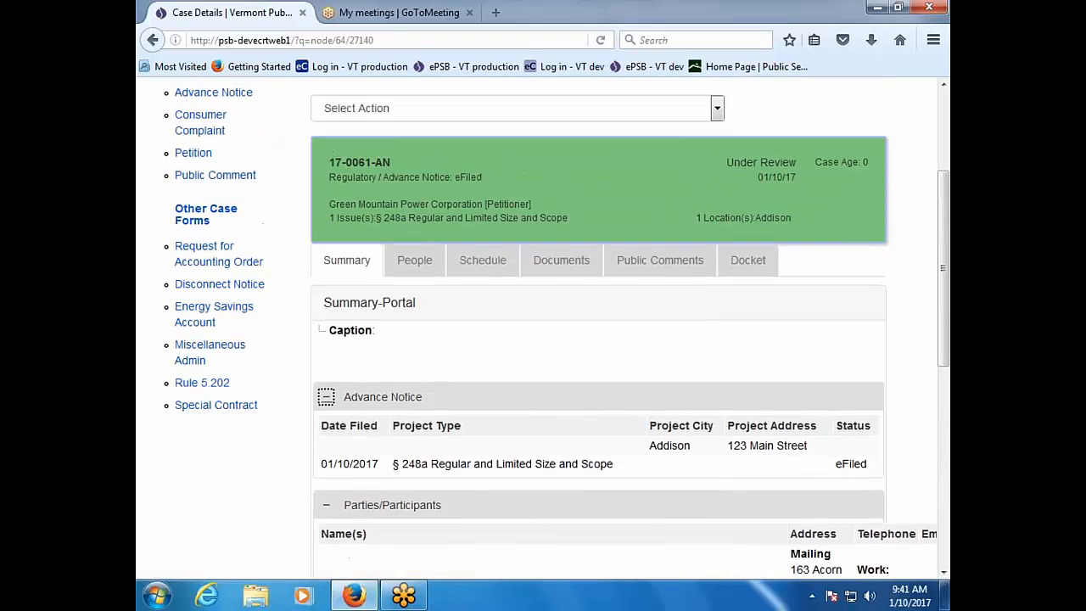
{"action": "left_click", "coordinate": [419, 261]}
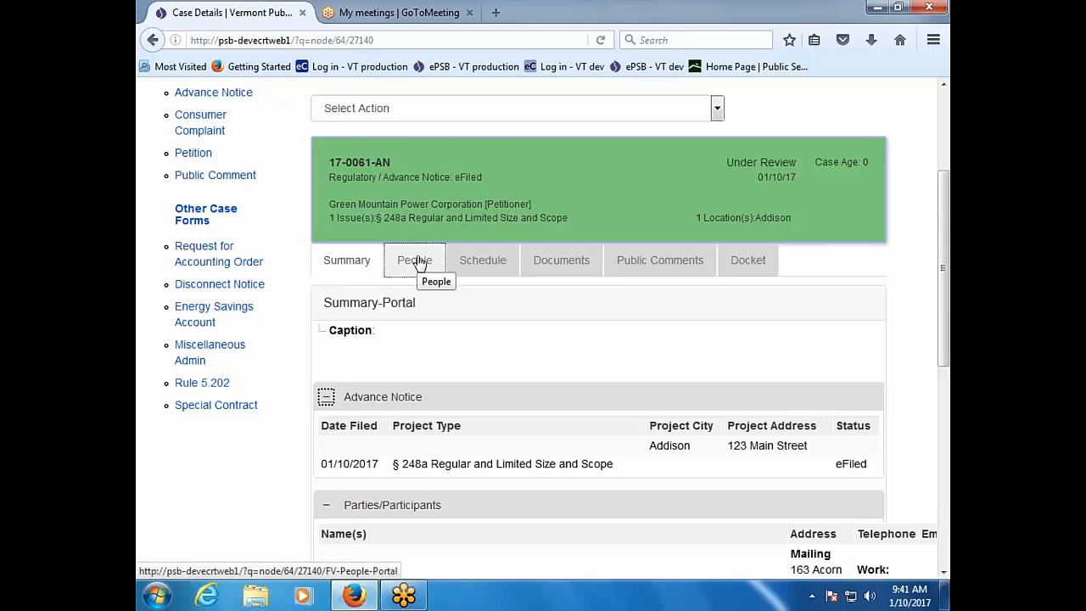
Step: Switch case 17-0061-AN's details to the People tab listing its parties and participants
{"action": "left_click", "coordinate": [419, 262]}
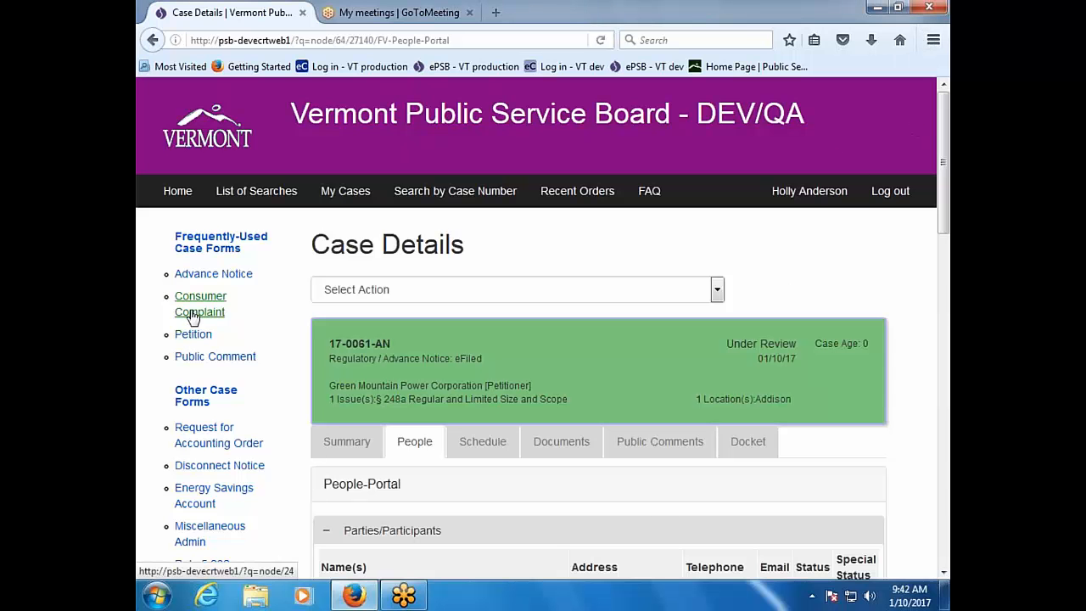
Step: Return to the My Existing Cases list via Home and scroll the table right
{"action": "left_click", "coordinate": [181, 191]}
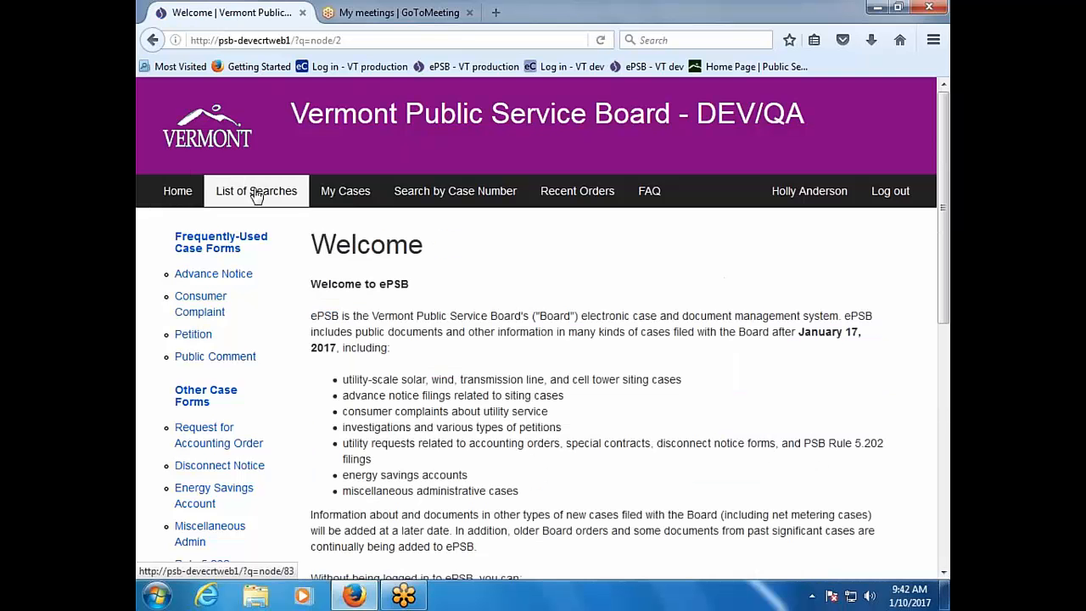
{"action": "left_click", "coordinate": [337, 194]}
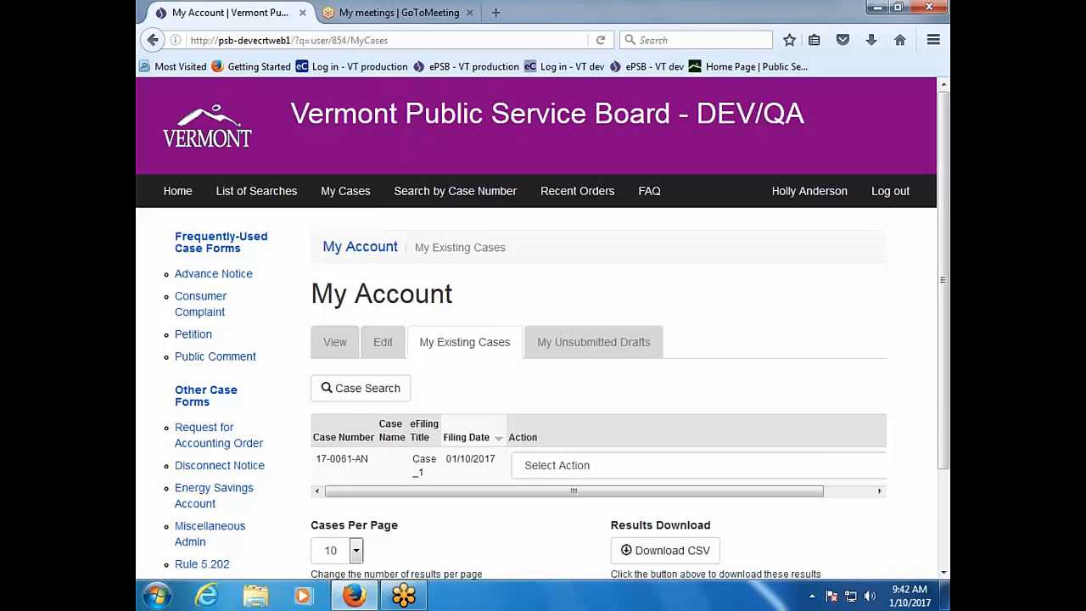
{"action": "mouse_move", "coordinate": [387, 494]}
{"action": "left_mouse_down"}
{"action": "mouse_move", "coordinate": [475, 495]}
{"action": "mouse_move", "coordinate": [376, 505]}
{"action": "left_mouse_up"}
Step: Start a new Consumer Complaint form and scroll down to the CAPI question
{"action": "left_click", "coordinate": [211, 311]}
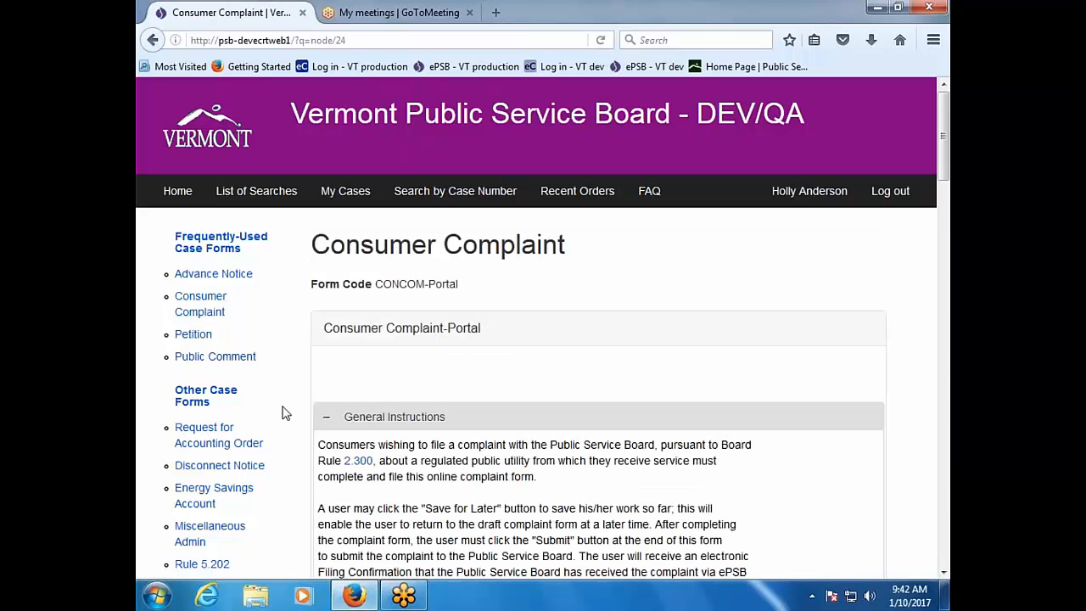
{"action": "scroll", "coordinate": [316, 430], "scroll_direction": "down", "scroll_amount": 2}
{"action": "scroll", "coordinate": [543, 339], "scroll_direction": "down", "scroll_amount": 5}
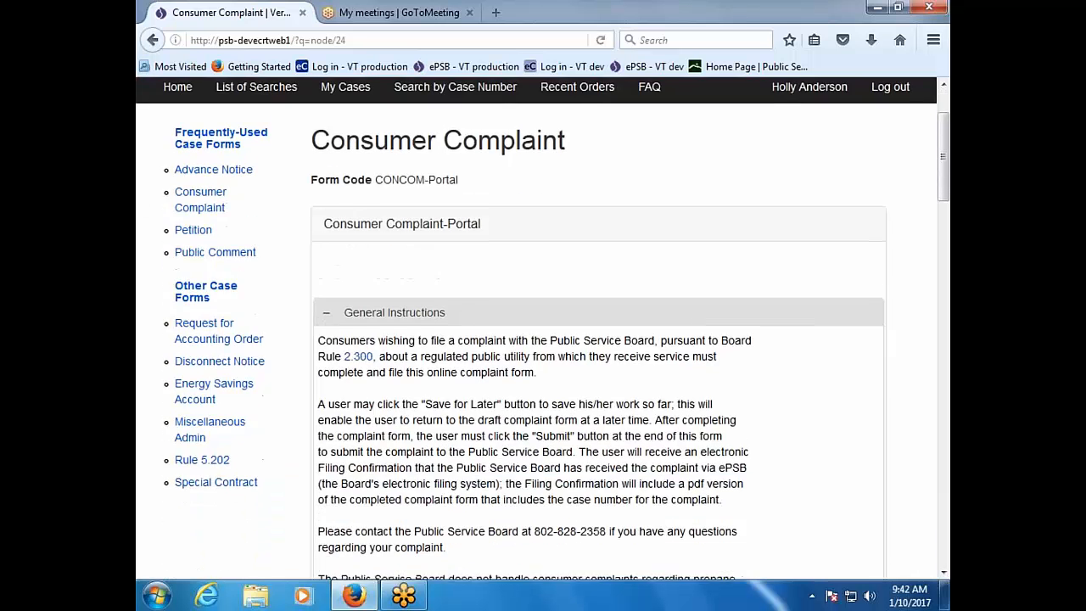
{"action": "scroll", "coordinate": [543, 340], "scroll_direction": "down", "scroll_amount": 3}
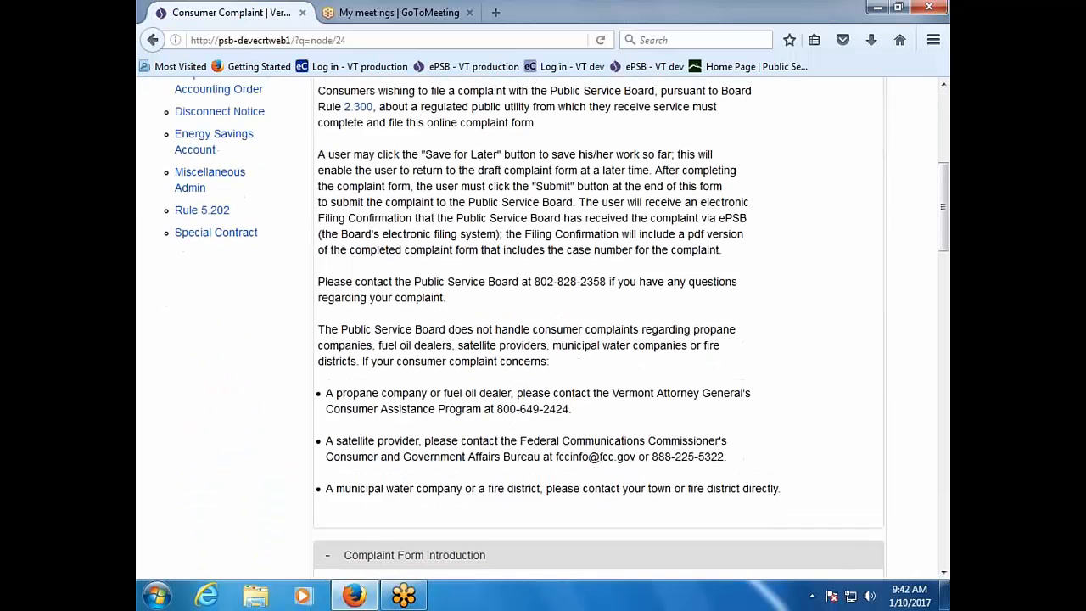
{"action": "scroll", "coordinate": [543, 339], "scroll_direction": "up", "scroll_amount": 5}
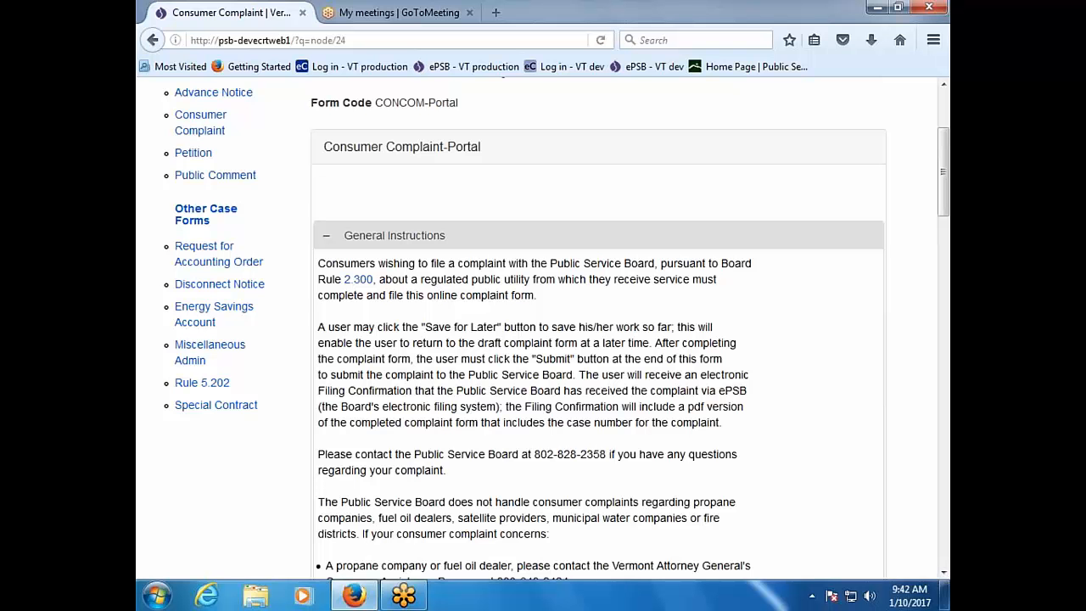
{"action": "scroll", "coordinate": [543, 331], "scroll_direction": "down", "scroll_amount": 2}
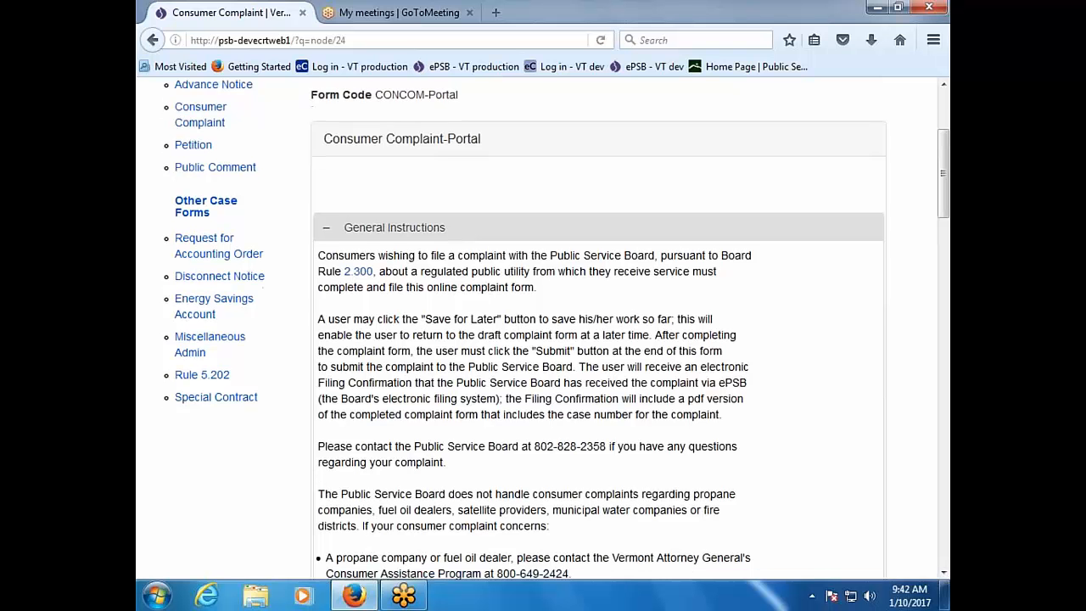
{"action": "scroll", "coordinate": [543, 331], "scroll_direction": "down", "scroll_amount": 4}
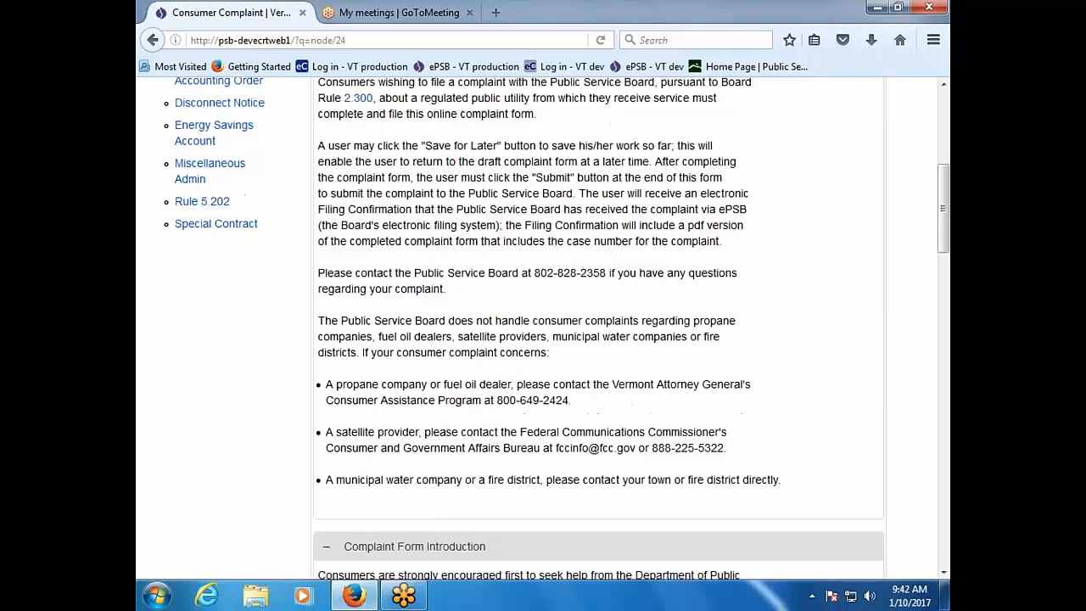
{"action": "scroll", "coordinate": [543, 331], "scroll_direction": "down", "scroll_amount": 2}
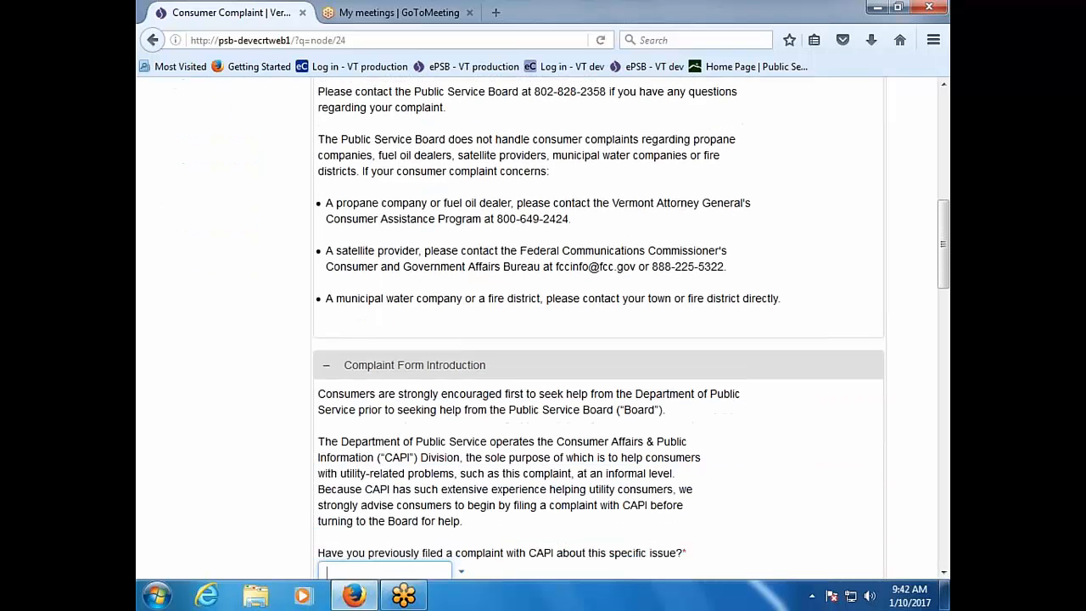
{"action": "scroll", "coordinate": [543, 331], "scroll_direction": "down", "scroll_amount": 2}
{"action": "scroll", "coordinate": [543, 331], "scroll_direction": "down", "scroll_amount": 2}
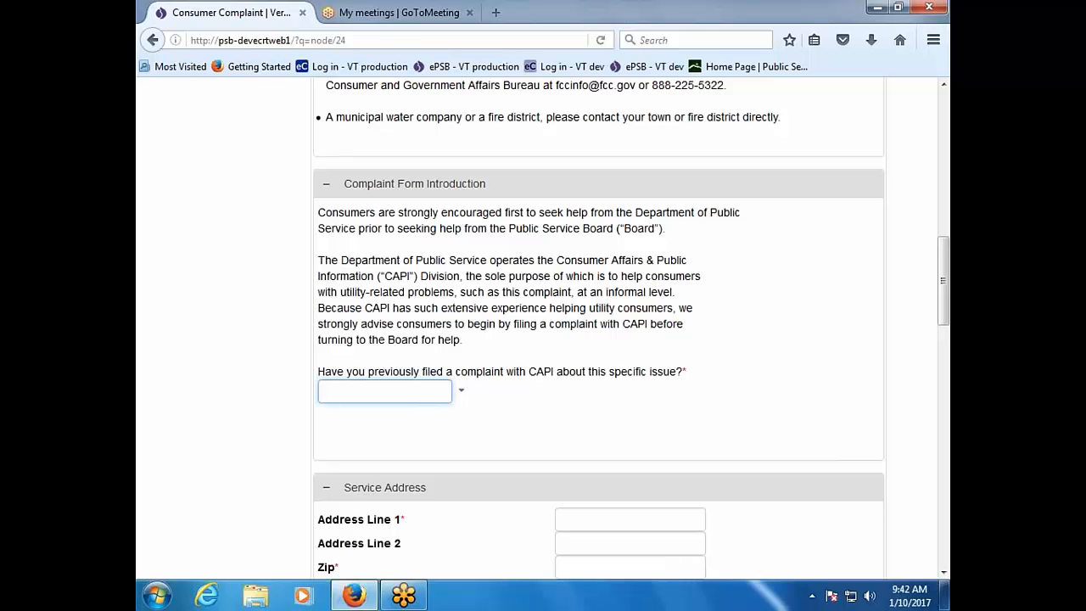
Step: Answer Yes to having filed with CAPI and enter the service street address
{"action": "left_click", "coordinate": [463, 392]}
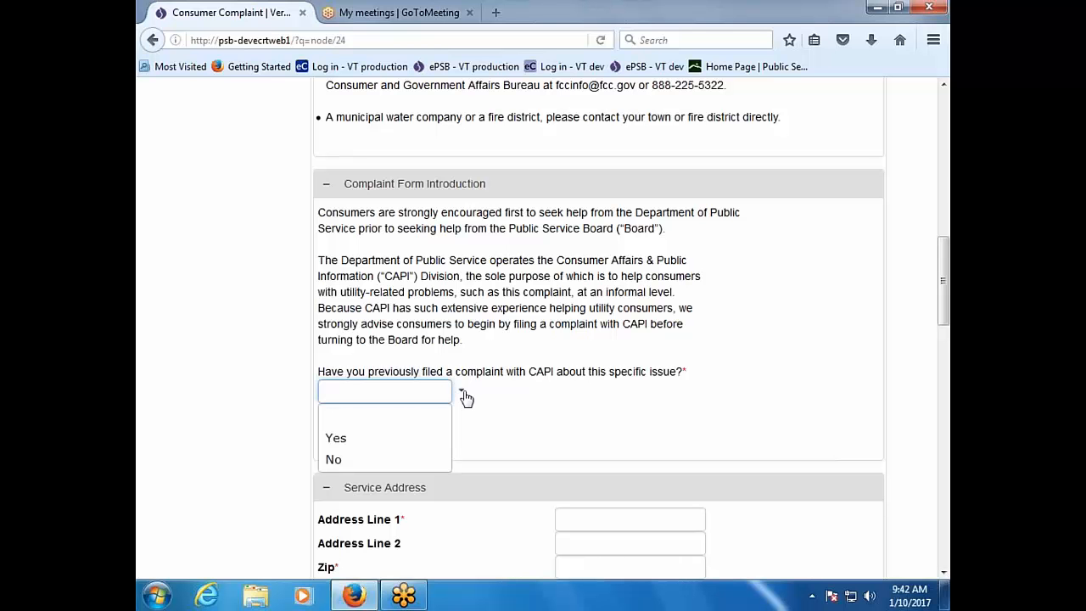
{"action": "left_click", "coordinate": [423, 440]}
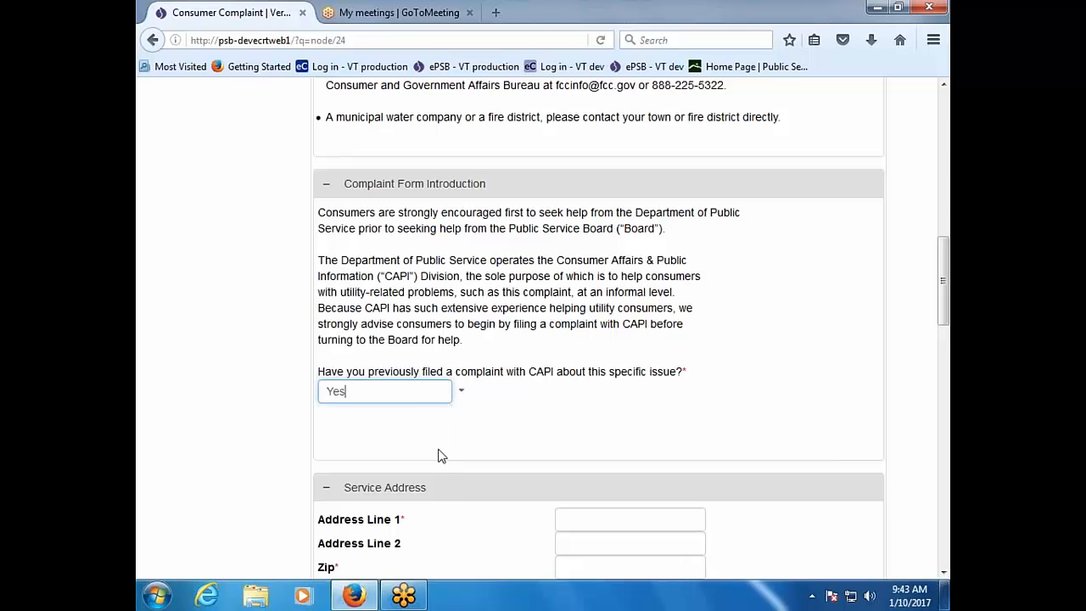
{"action": "scroll", "coordinate": [453, 473], "scroll_direction": "down", "scroll_amount": 4}
{"action": "left_click", "coordinate": [584, 338]}
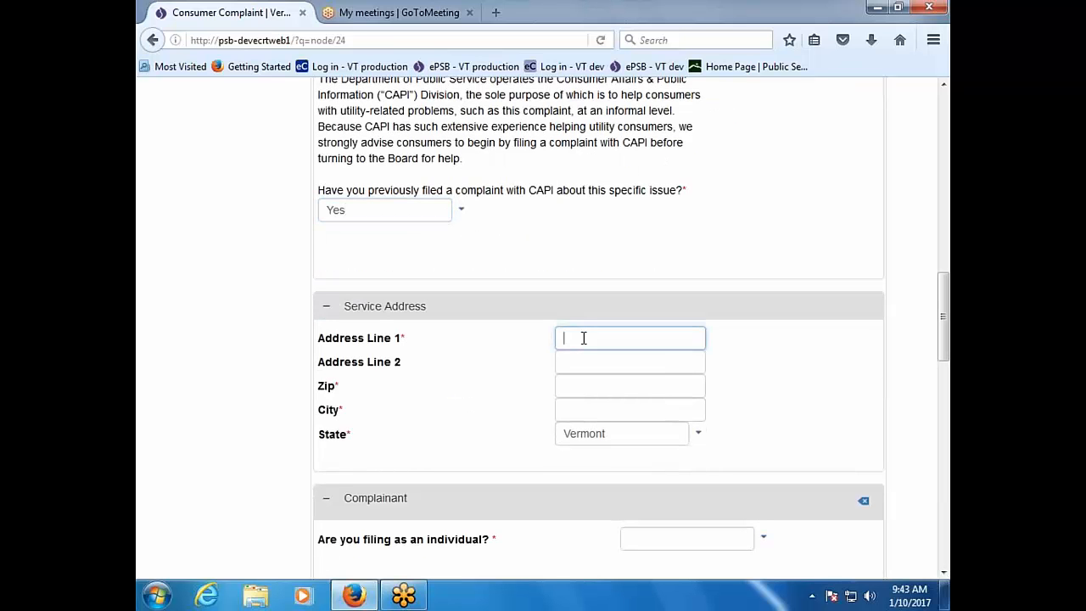
Step: Enter zip code 05620 so Montpelier, Vermont fills in as city and state
{"action": "key", "text": "Tab"}
{"action": "key", "text": "Tab"}
{"action": "type", "text": "05620"}
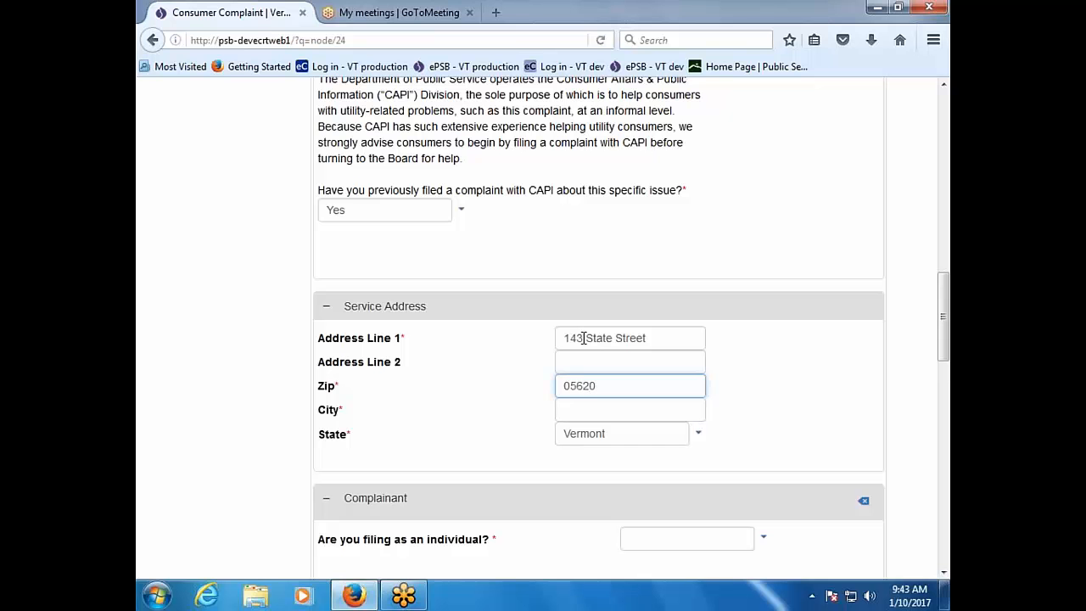
{"action": "key", "text": "Tab"}
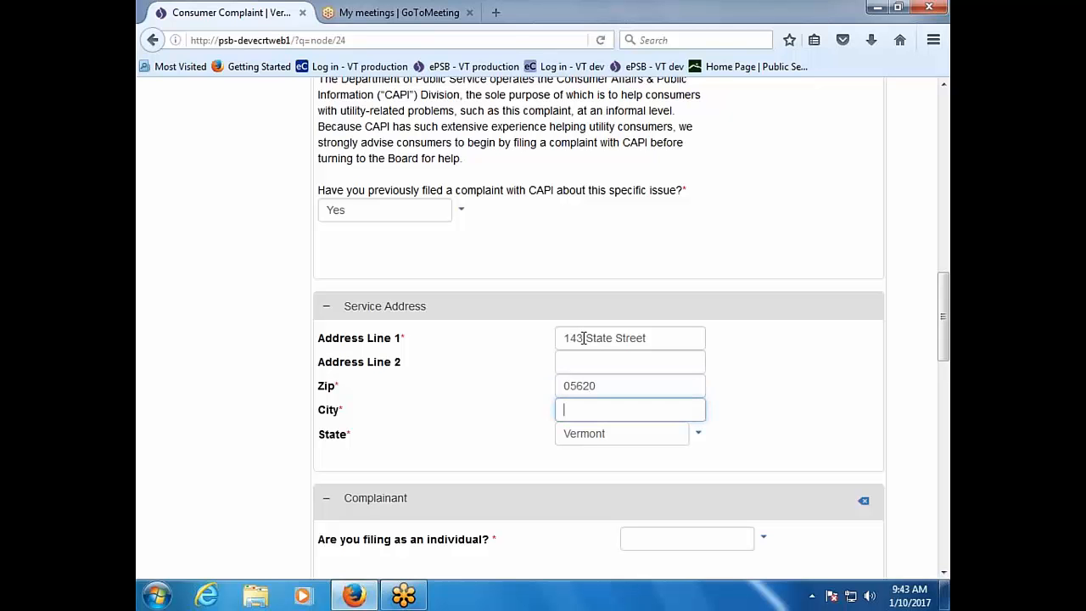
{"action": "key", "text": "Tab"}
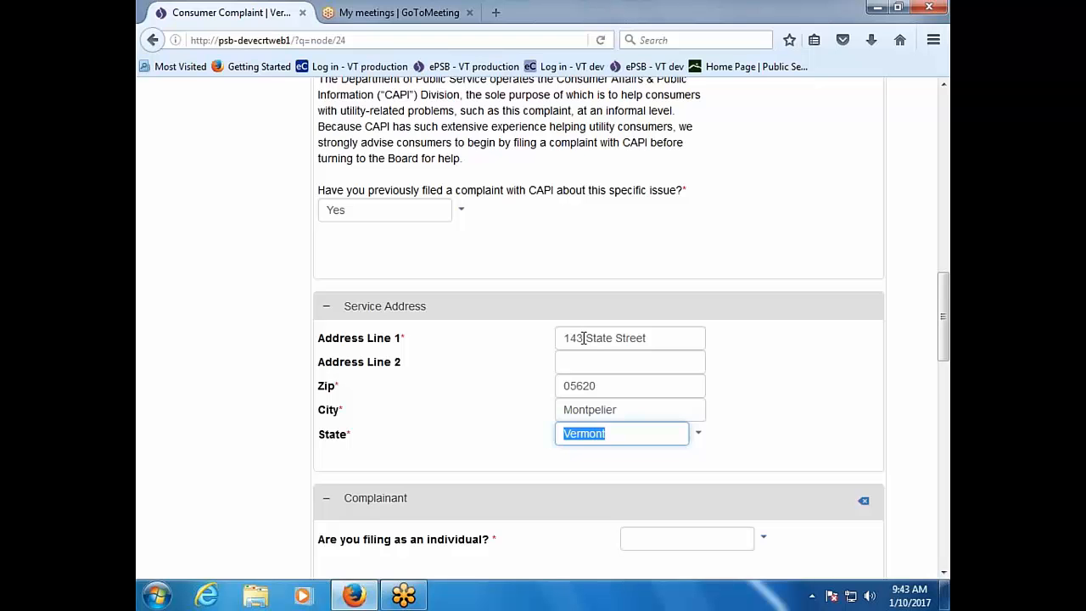
Step: Answer Yes to filing as an individual and enter the complainant's last and first names
{"action": "scroll", "coordinate": [576, 354], "scroll_direction": "down", "scroll_amount": 3}
{"action": "left_click", "coordinate": [764, 358]}
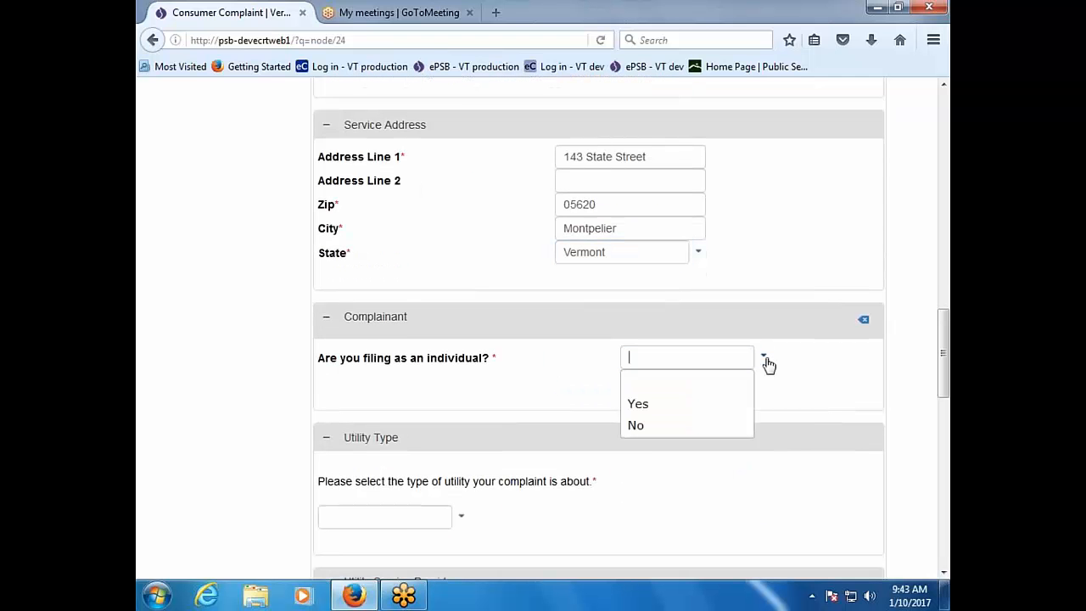
{"action": "left_click", "coordinate": [736, 408]}
{"action": "left_click", "coordinate": [680, 406]}
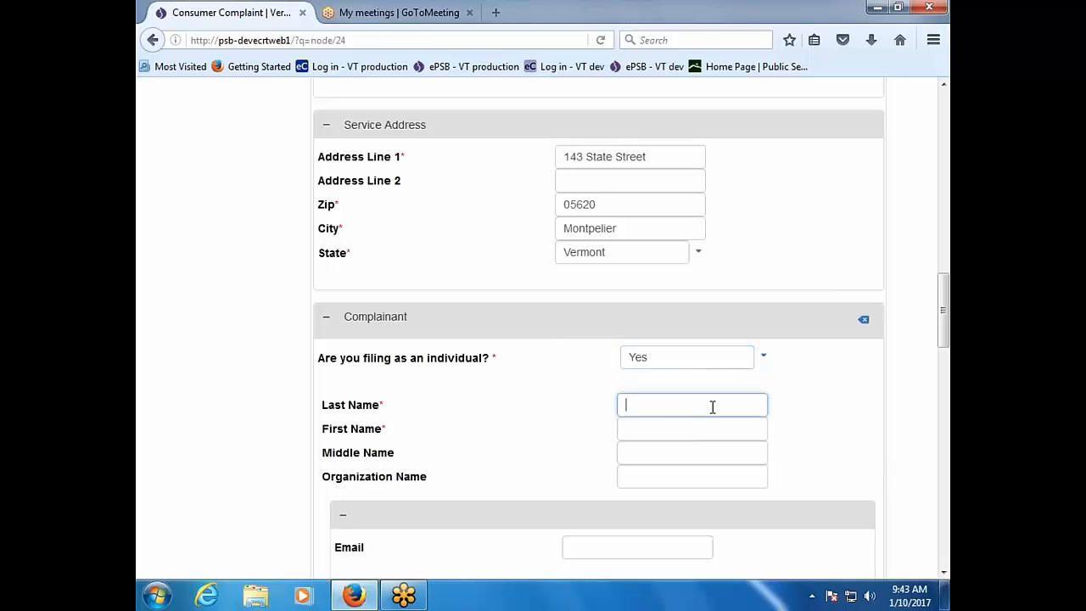
{"action": "type", "text": "Smith"}
{"action": "key", "text": "Tab"}
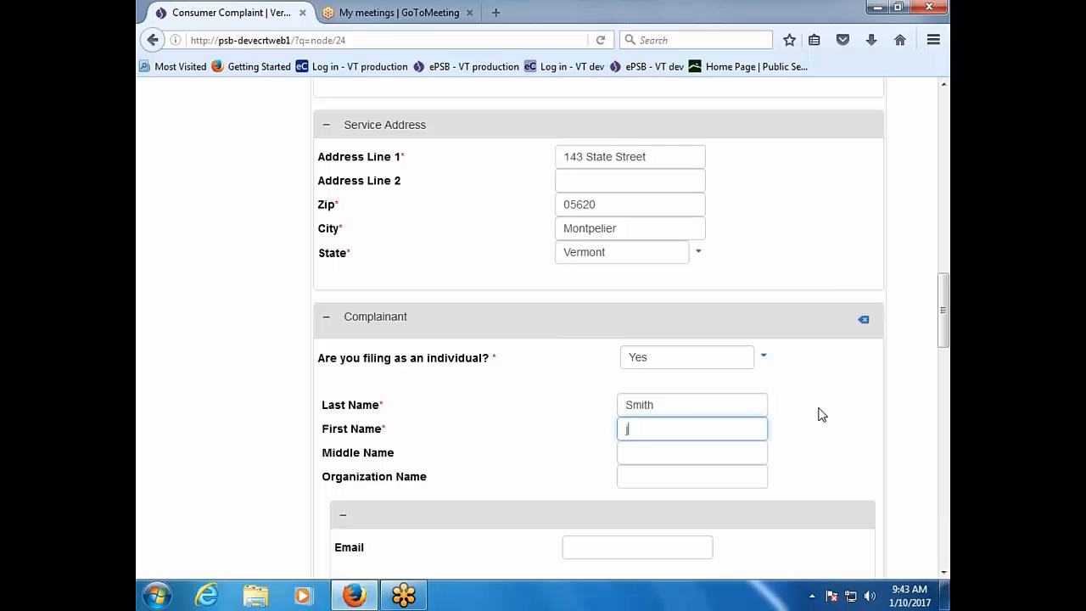
{"action": "type", "text": "Jane"}
{"action": "scroll", "coordinate": [793, 454], "scroll_direction": "down", "scroll_amount": 3}
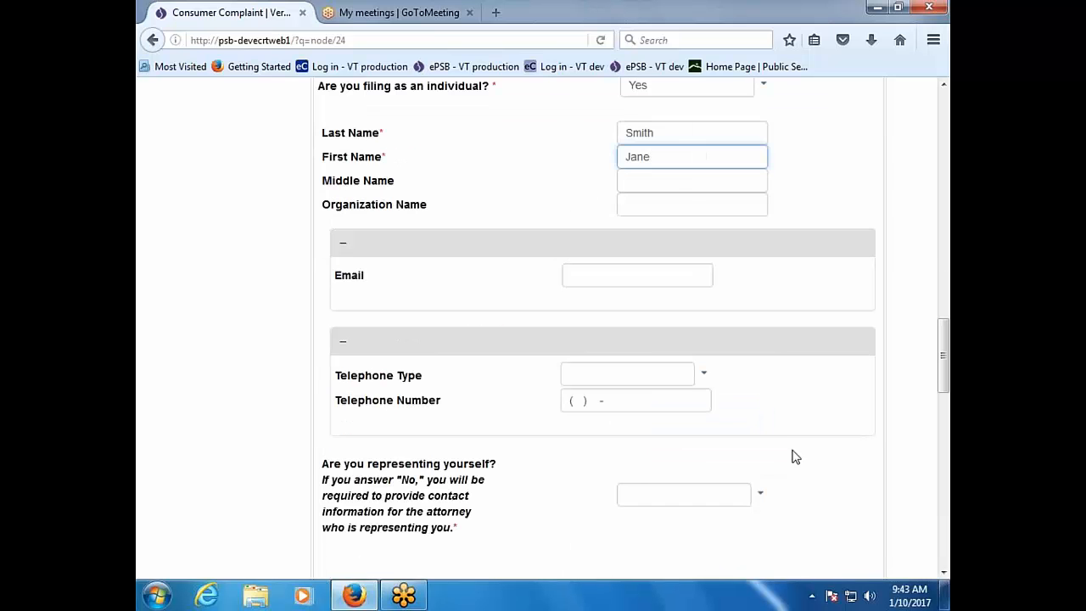
Step: Fill in the complainant's e-mail address, correcting a mistaken entry
{"action": "left_click", "coordinate": [589, 276]}
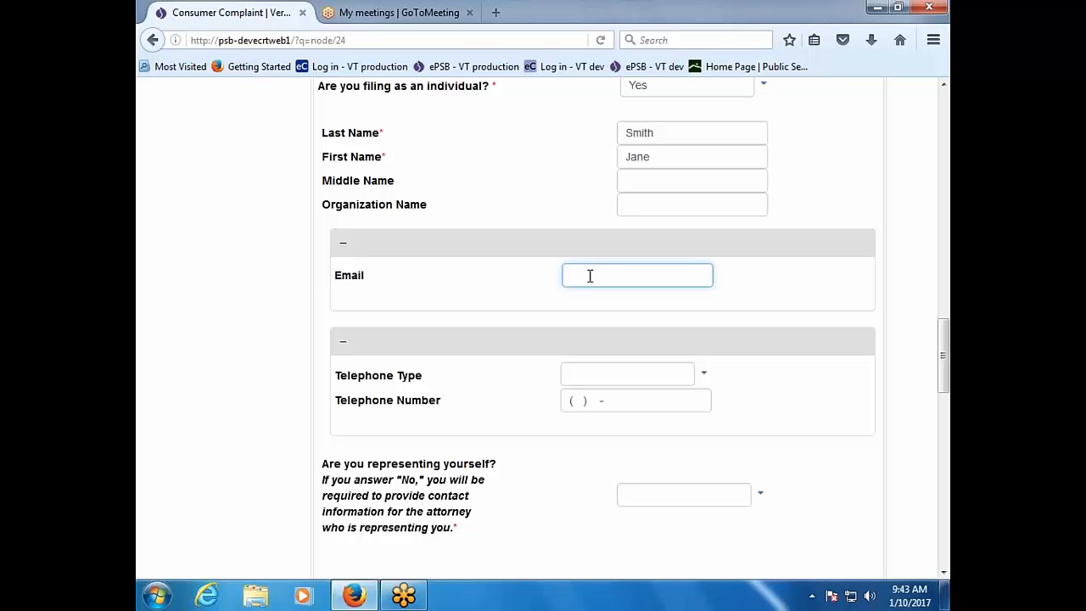
{"action": "type", "text": "Jane"}
{"action": "key", "text": "BackSpace"}
{"action": "key", "text": "BackSpace"}
{"action": "key", "text": "BackSpace"}
{"action": "key", "text": "BackSpace"}
{"action": "type", "text": "jsmith@test.gov"}
Step: Answer Yes to representing yourself and receive communications as Electronic Copy by E-mail
{"action": "scroll", "coordinate": [581, 321], "scroll_direction": "down", "scroll_amount": 4}
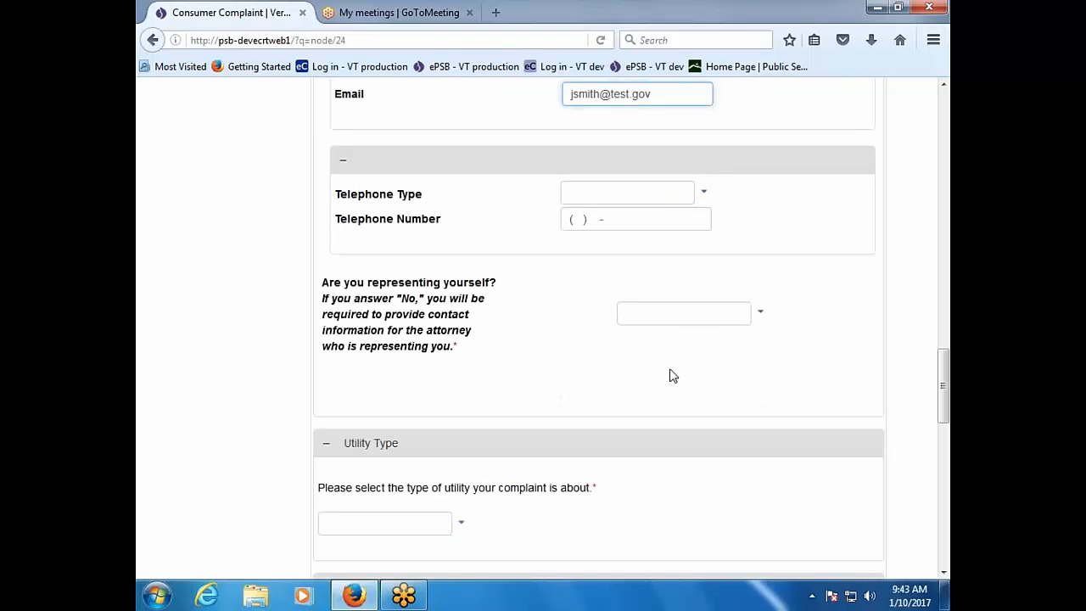
{"action": "left_click", "coordinate": [761, 313]}
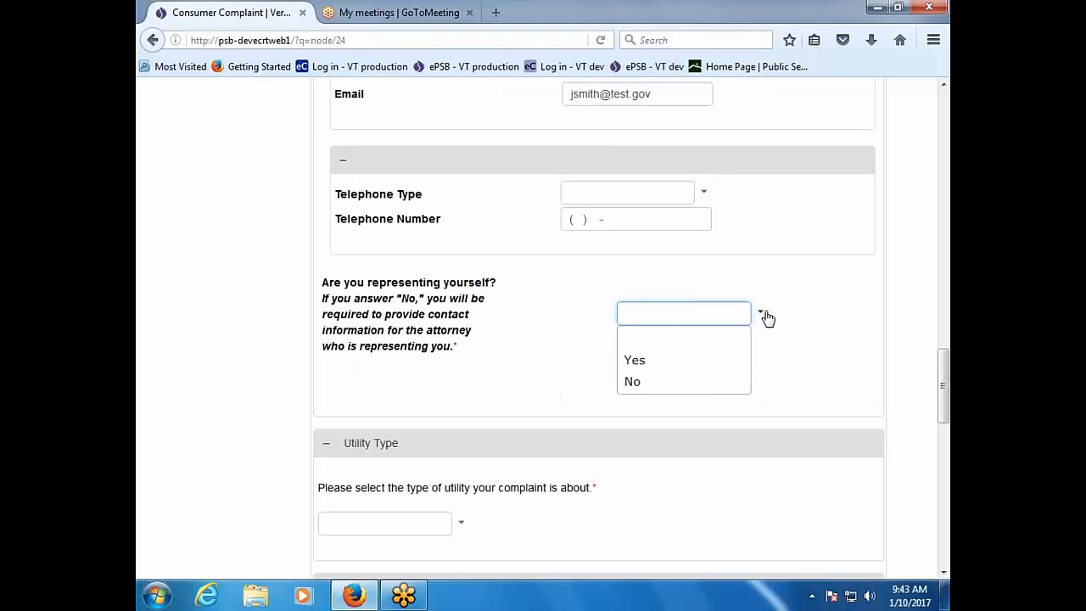
{"action": "left_click", "coordinate": [731, 369]}
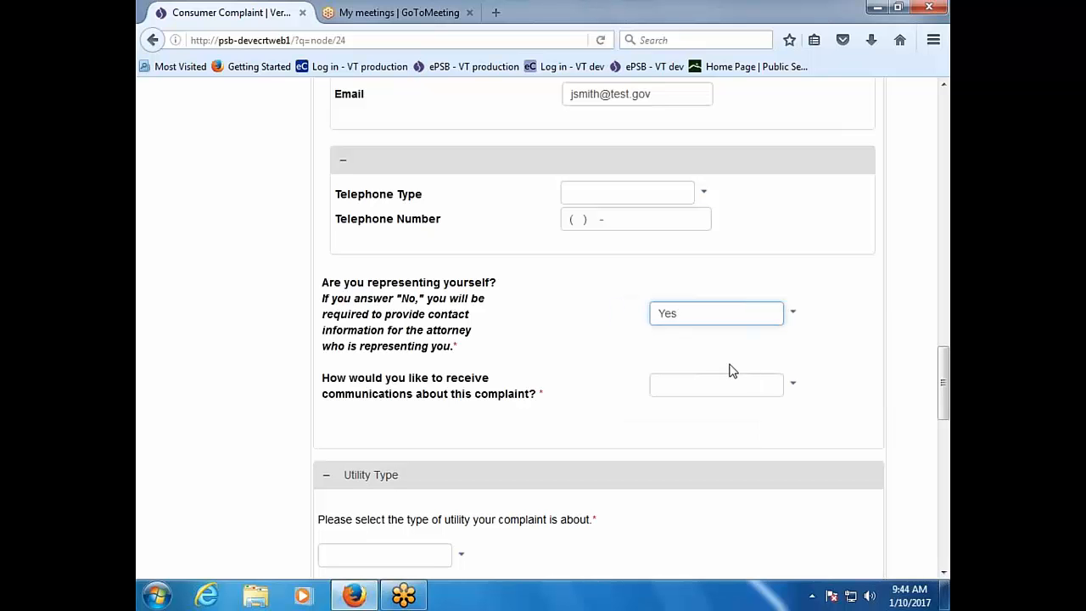
{"action": "left_click", "coordinate": [793, 389]}
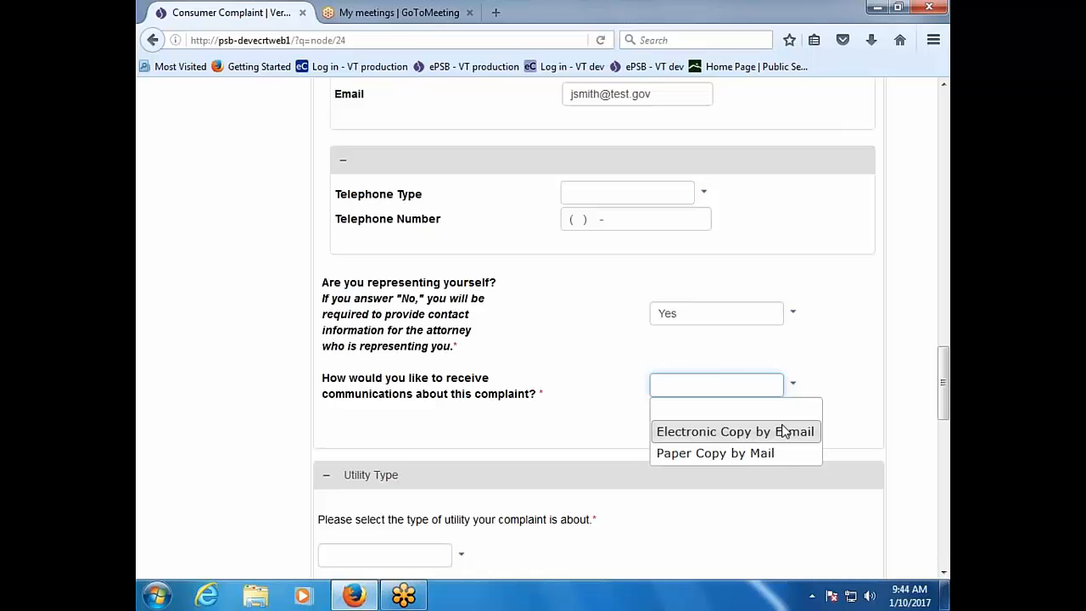
{"action": "left_click", "coordinate": [782, 431]}
Step: Choose Electric as utility type and pick City of Burlington Electric Department after searching 'burl'
{"action": "scroll", "coordinate": [743, 505], "scroll_direction": "down", "scroll_amount": 4}
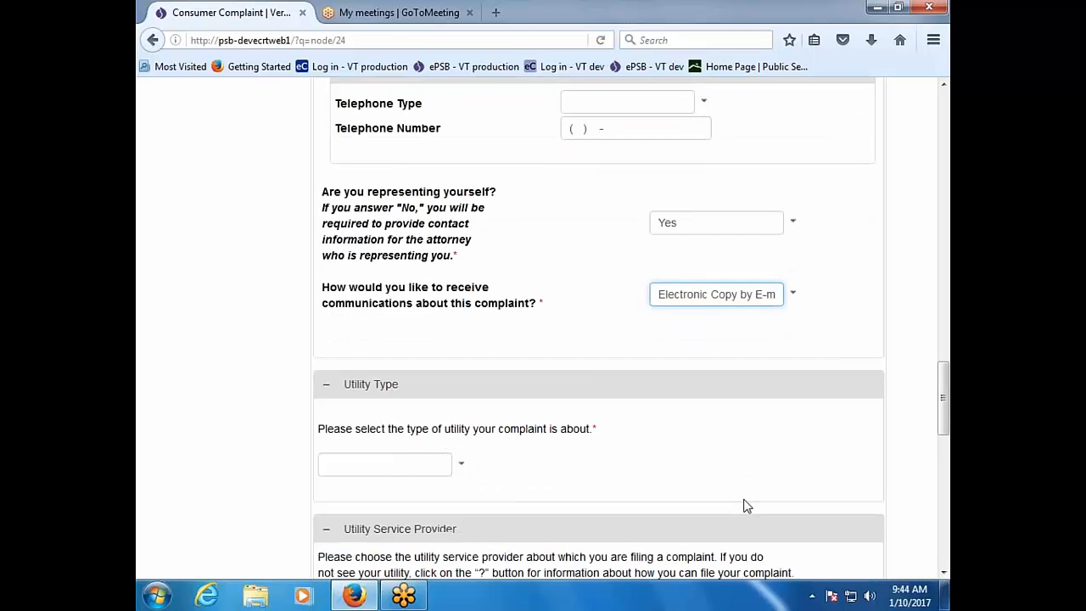
{"action": "left_click", "coordinate": [463, 375]}
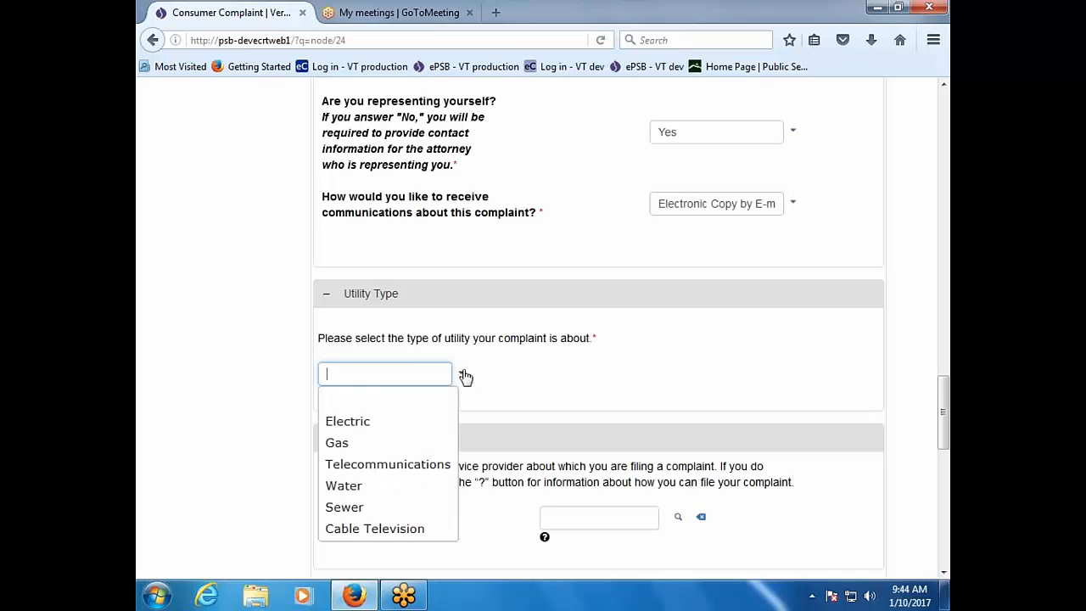
{"action": "left_click", "coordinate": [414, 428]}
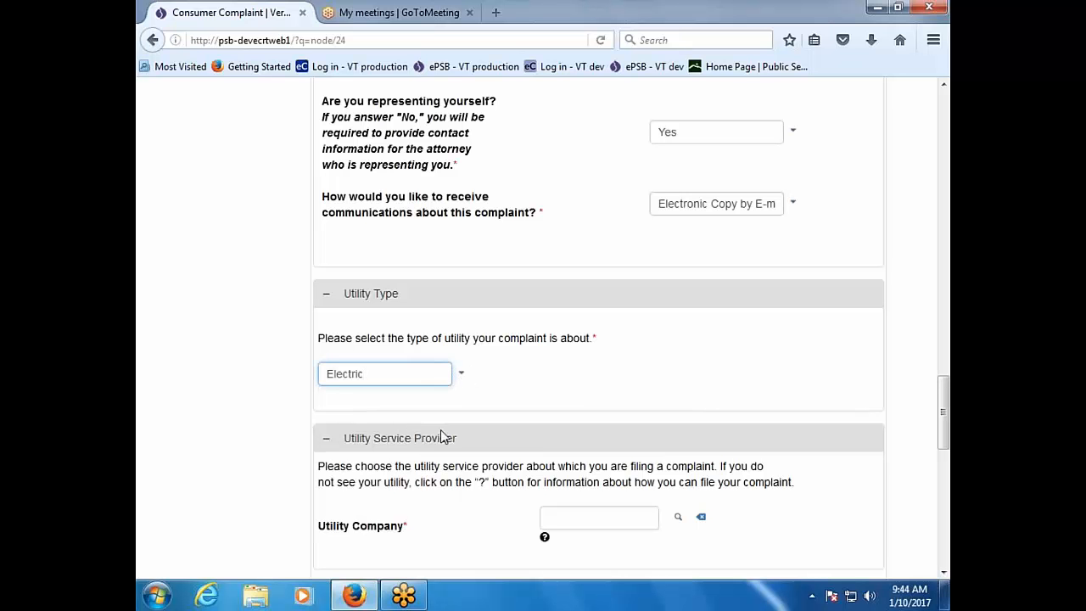
{"action": "scroll", "coordinate": [593, 431], "scroll_direction": "down", "scroll_amount": 2}
{"action": "left_click", "coordinate": [598, 425]}
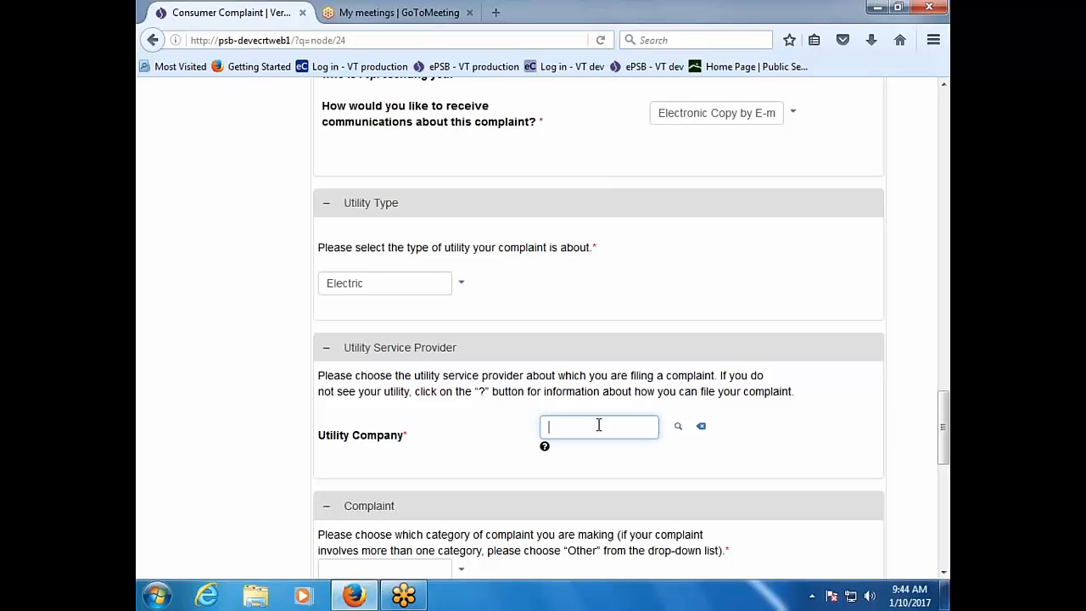
{"action": "type", "text": "burl"}
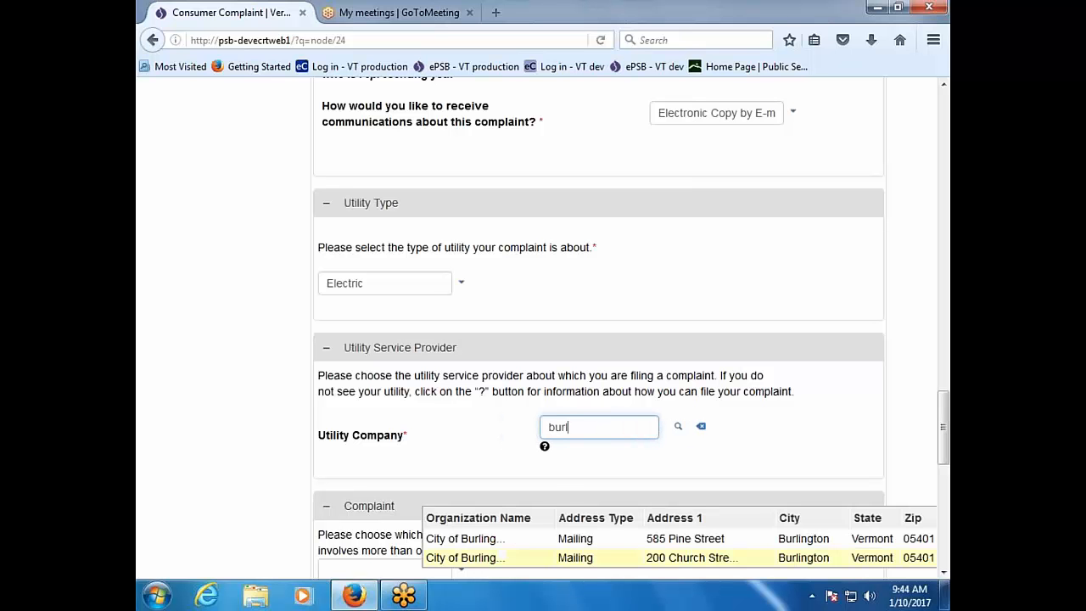
{"action": "left_click", "coordinate": [471, 538]}
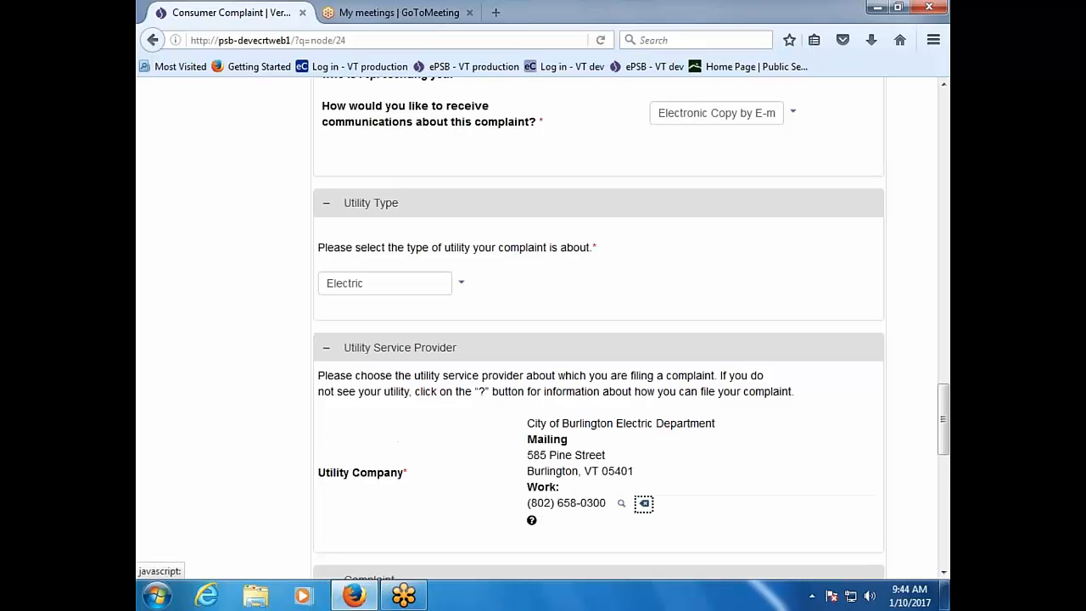
{"action": "scroll", "coordinate": [467, 521], "scroll_direction": "down", "scroll_amount": 4}
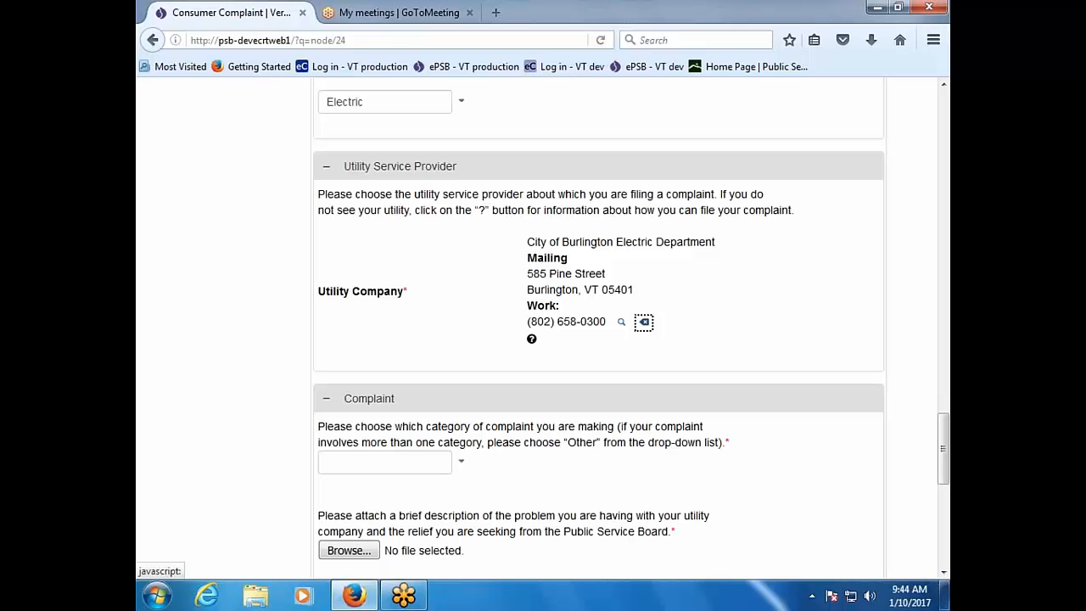
Step: Set the complaint category to Billing and attach Document2 as the problem description
{"action": "left_click", "coordinate": [463, 463]}
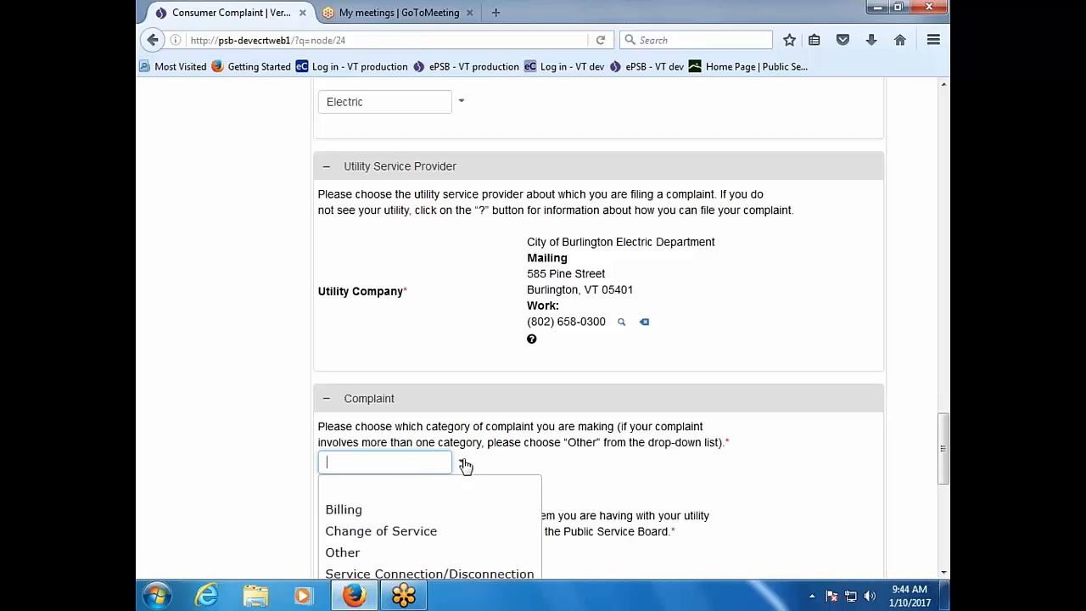
{"action": "left_click", "coordinate": [451, 509]}
{"action": "scroll", "coordinate": [540, 508], "scroll_direction": "down", "scroll_amount": 2}
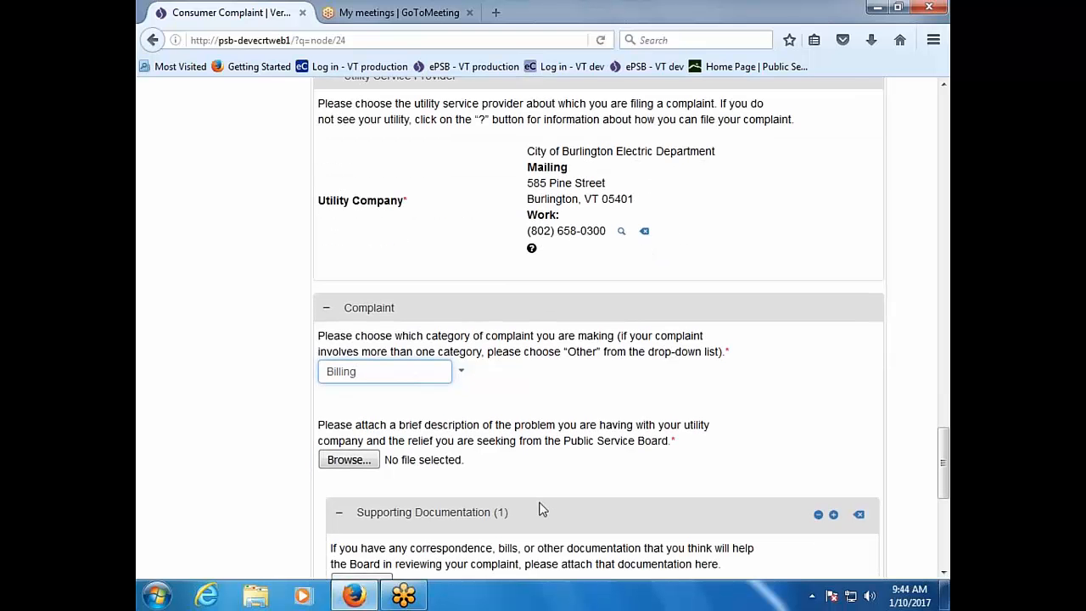
{"action": "scroll", "coordinate": [539, 507], "scroll_direction": "down", "scroll_amount": 2}
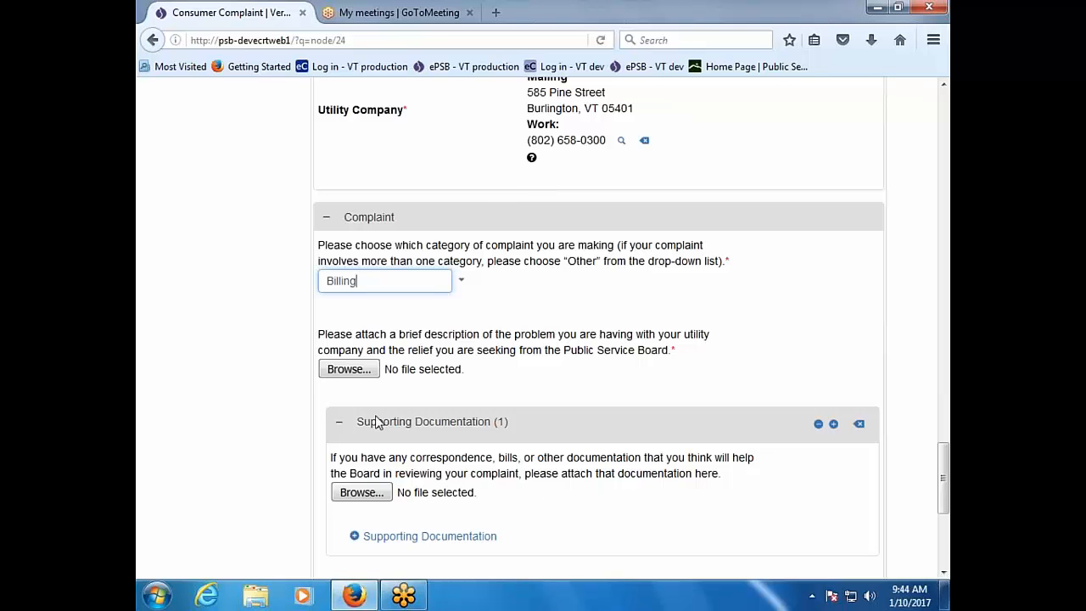
{"action": "left_click", "coordinate": [370, 371]}
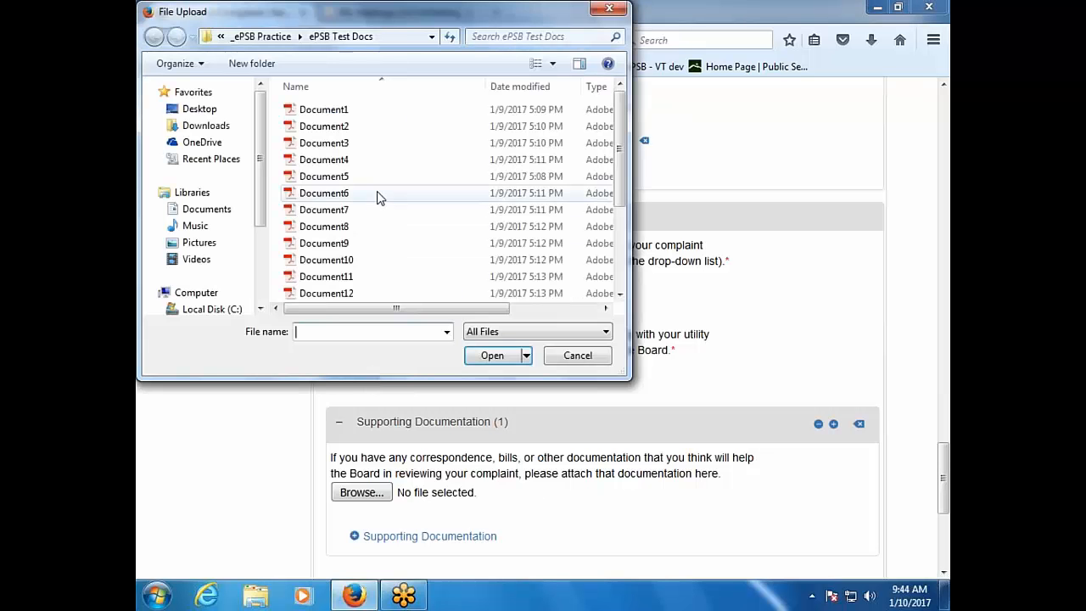
{"action": "double_click", "coordinate": [342, 127]}
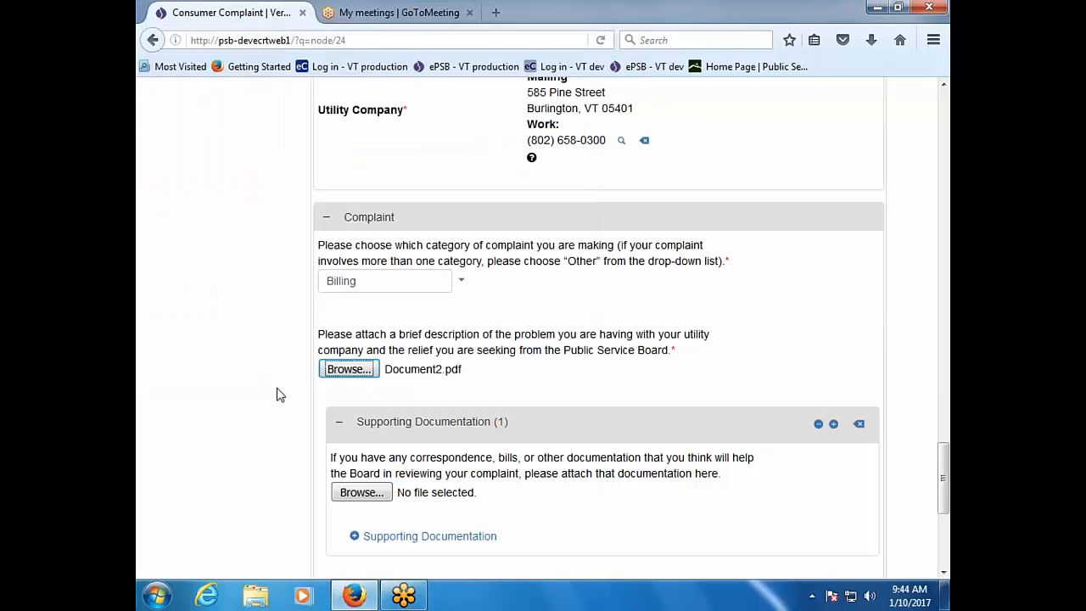
Step: Attach Document3 and, in a second Supporting Documentation entry, Document11
{"action": "scroll", "coordinate": [280, 407], "scroll_direction": "down", "scroll_amount": 2}
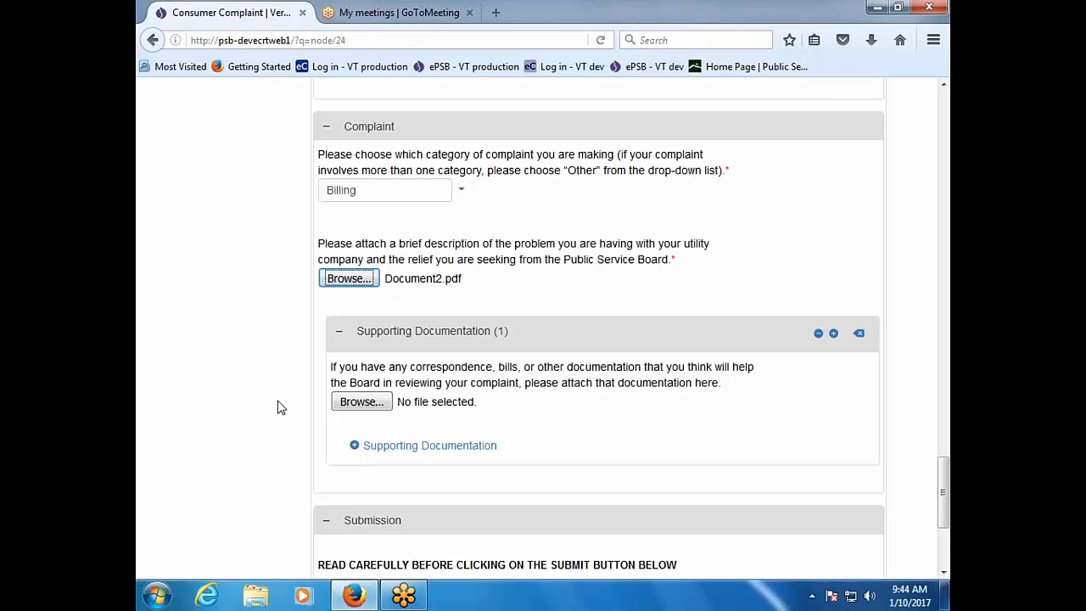
{"action": "left_click", "coordinate": [360, 401]}
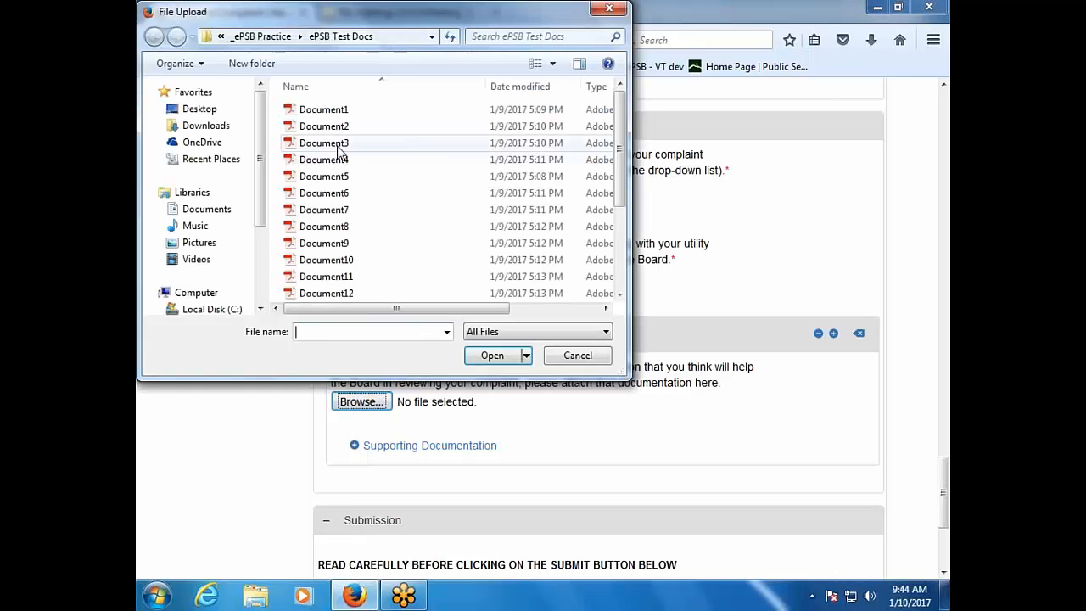
{"action": "double_click", "coordinate": [337, 145]}
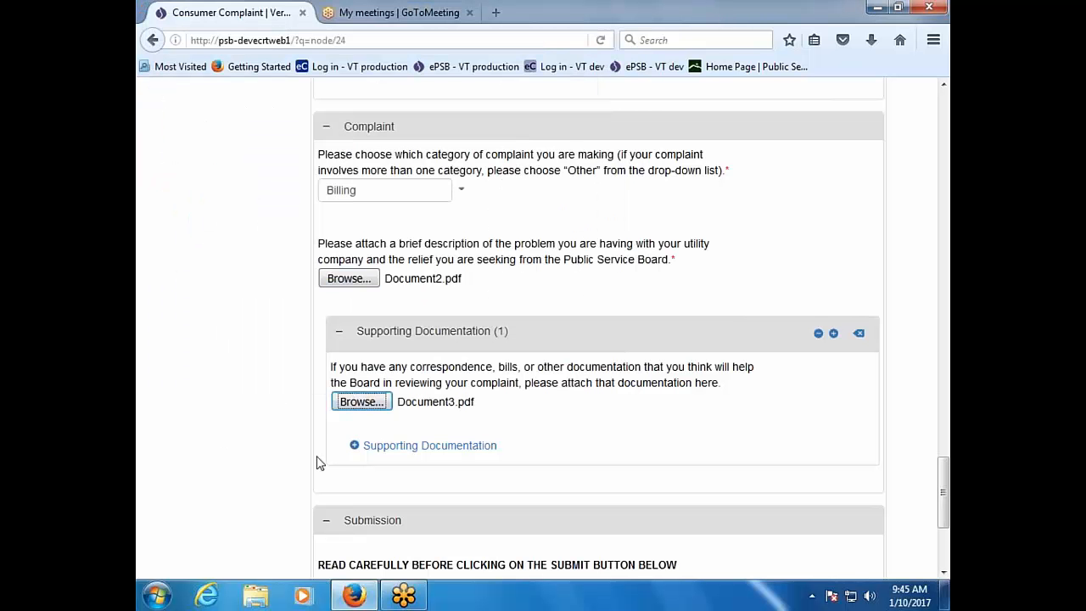
{"action": "left_click", "coordinate": [374, 447]}
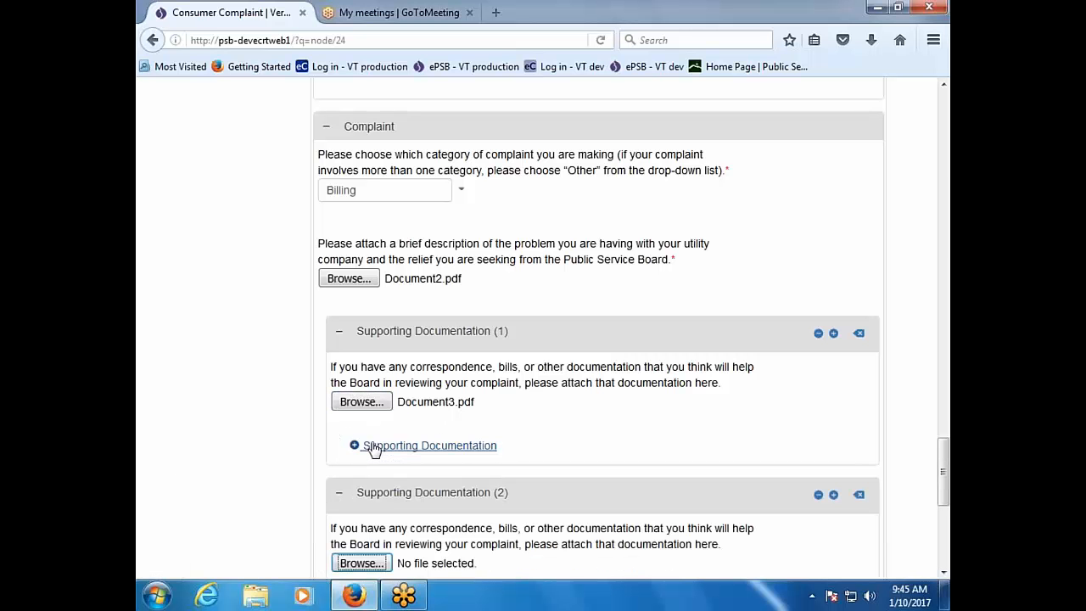
{"action": "scroll", "coordinate": [289, 531], "scroll_direction": "down", "scroll_amount": 4}
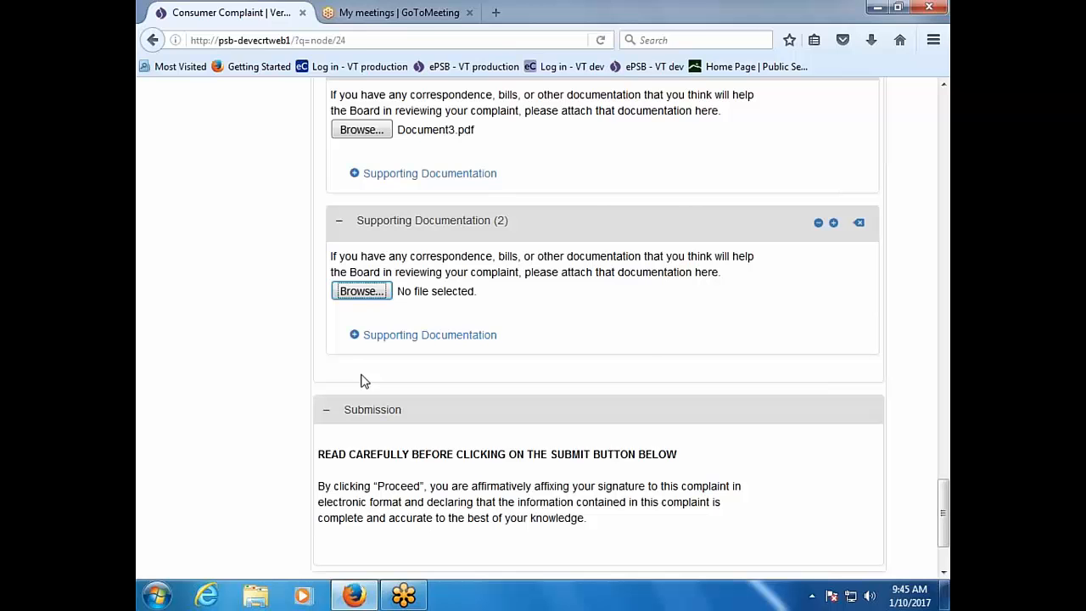
{"action": "left_click", "coordinate": [366, 292]}
{"action": "double_click", "coordinate": [368, 276]}
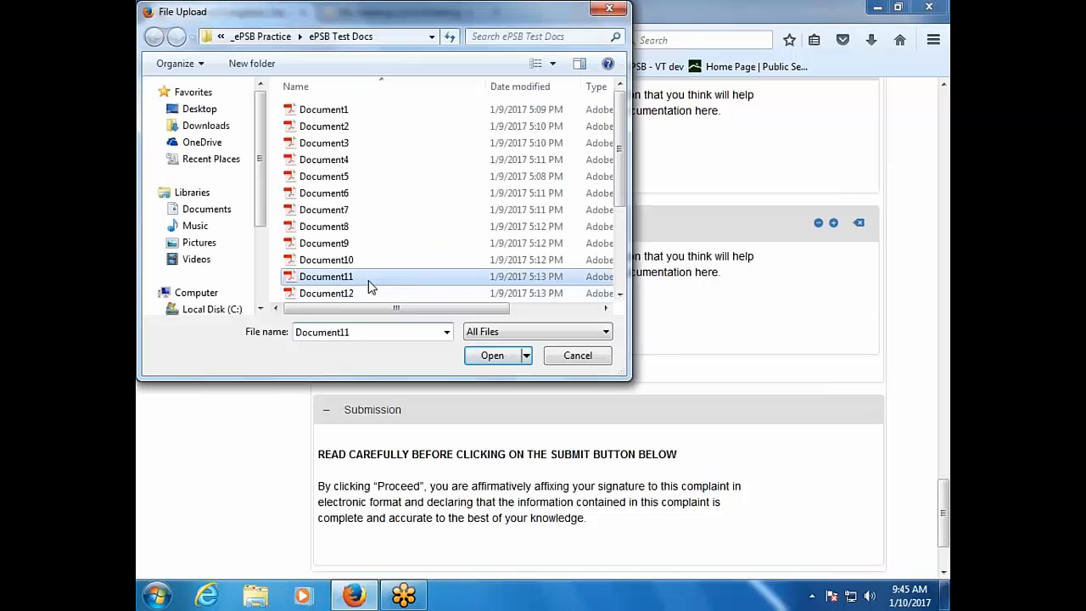
{"action": "scroll", "coordinate": [284, 486], "scroll_direction": "down", "scroll_amount": 3}
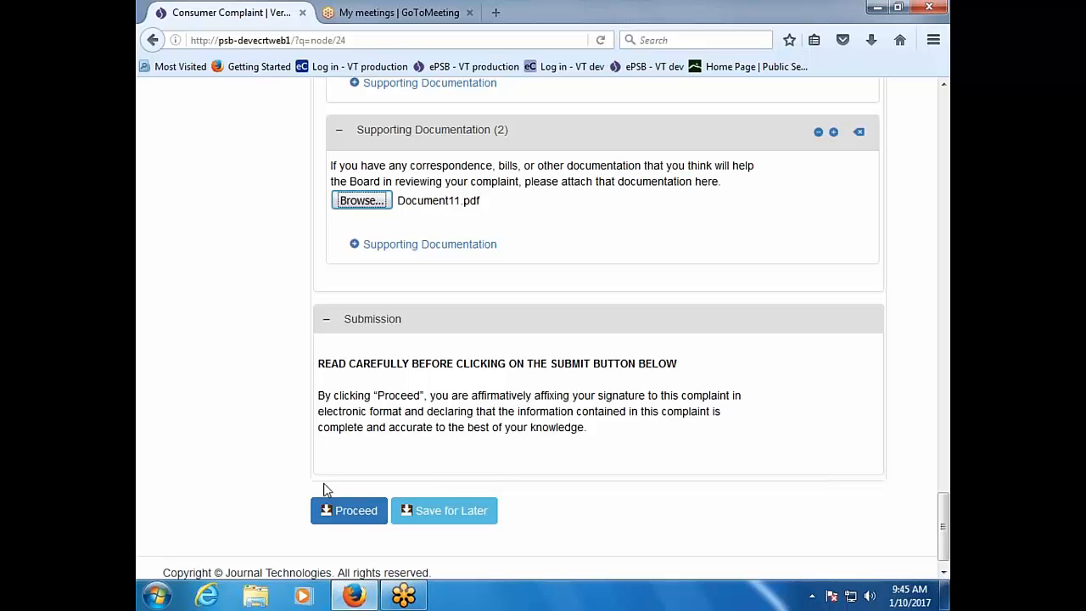
Step: Submit the complaint and reload My Existing Cases to show case 17-0062-CC
{"action": "left_click", "coordinate": [335, 514]}
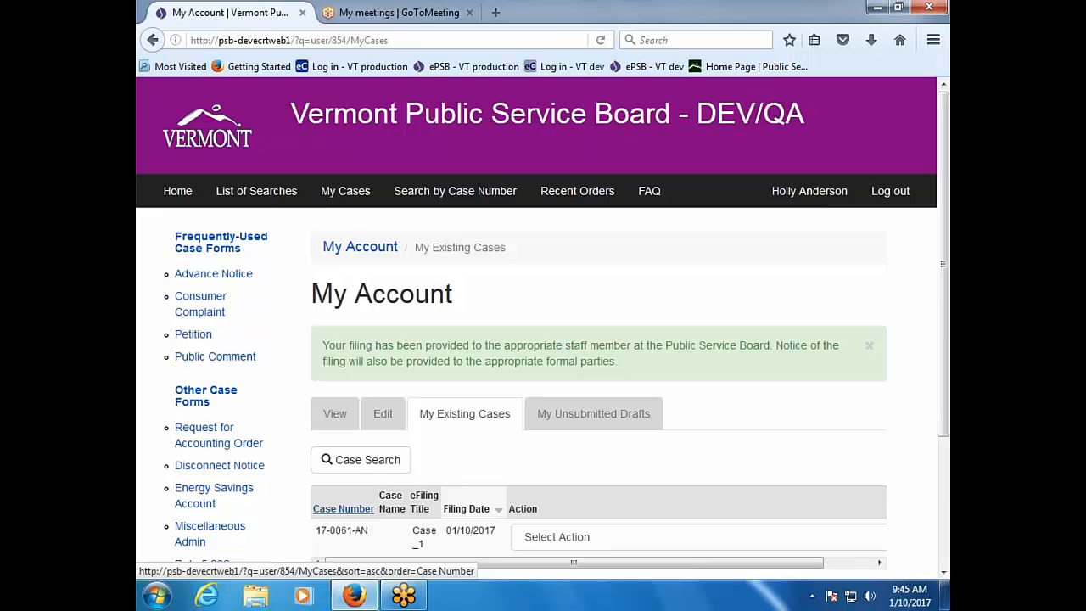
{"action": "scroll", "coordinate": [334, 488], "scroll_direction": "down", "scroll_amount": 2}
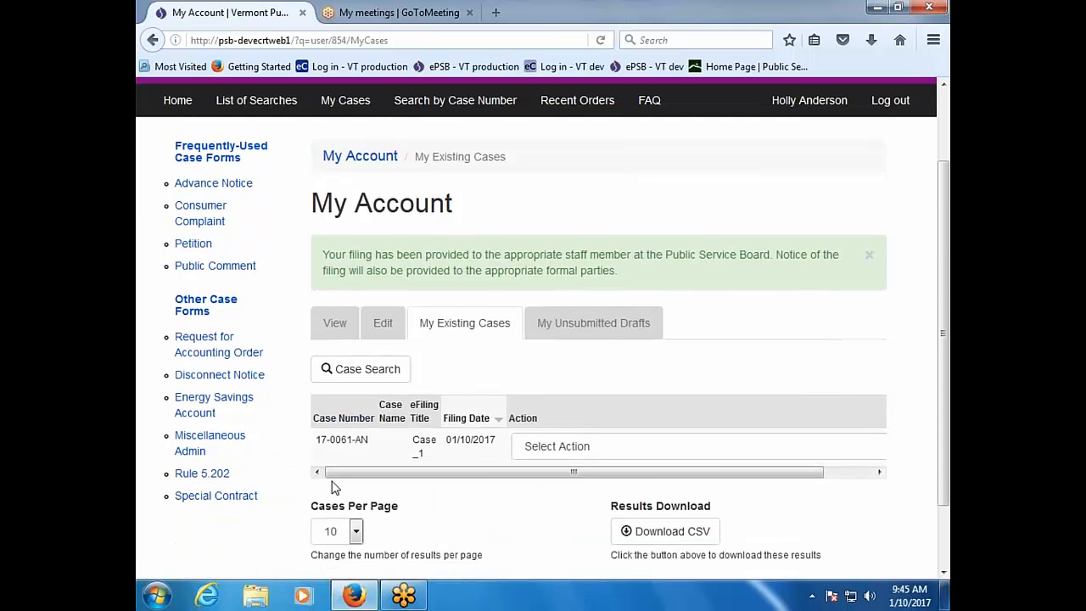
{"action": "key", "text": "F5"}
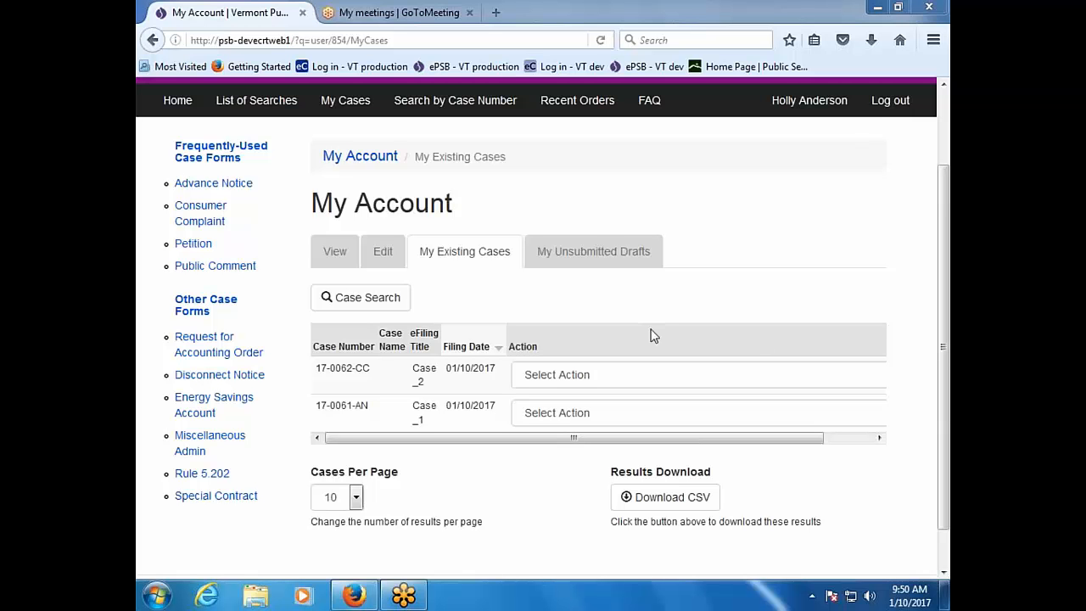
Step: Bring the browser back into focus on the existing cases list showing 17-0062-CC and 17-0061-AN
{"action": "left_click", "coordinate": [649, 299]}
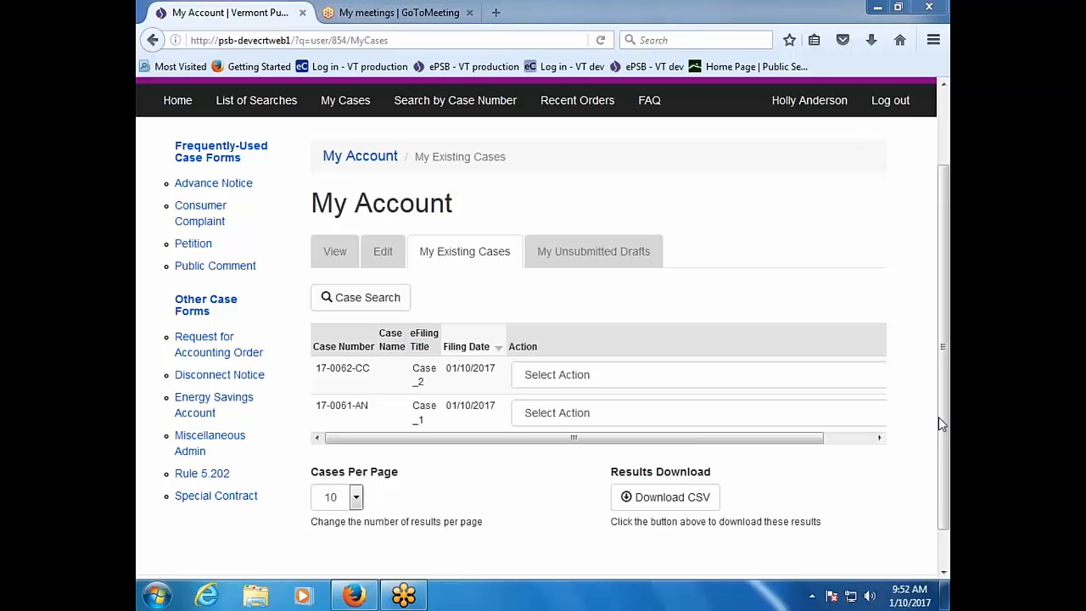
Step: Open a blank Petition form from Frequently-Used Case Forms and look over its Case section
{"action": "left_click", "coordinate": [190, 248]}
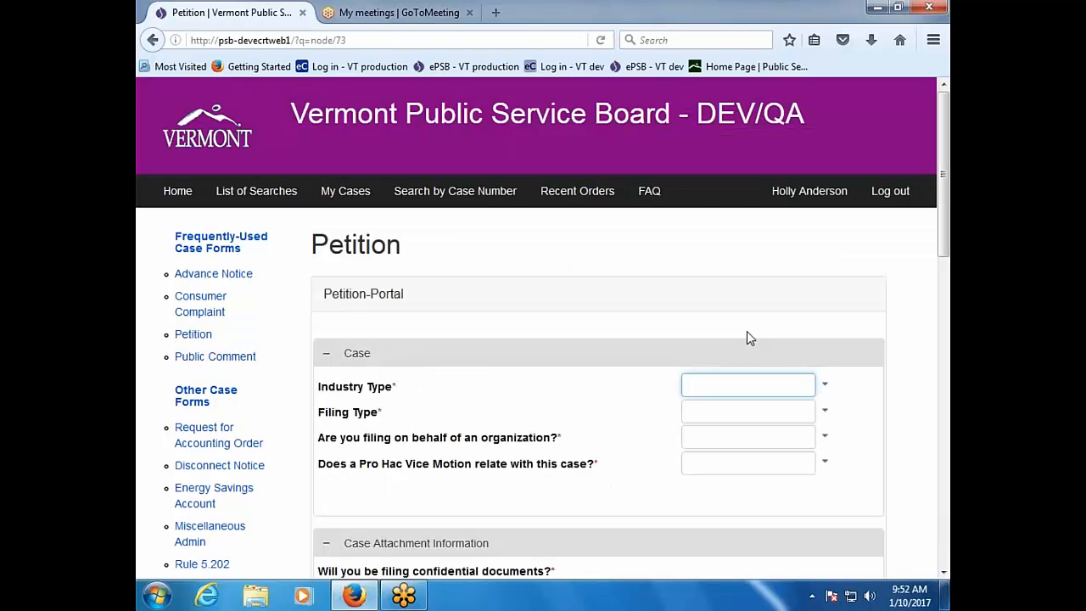
{"action": "scroll", "coordinate": [879, 450], "scroll_direction": "down", "scroll_amount": 1}
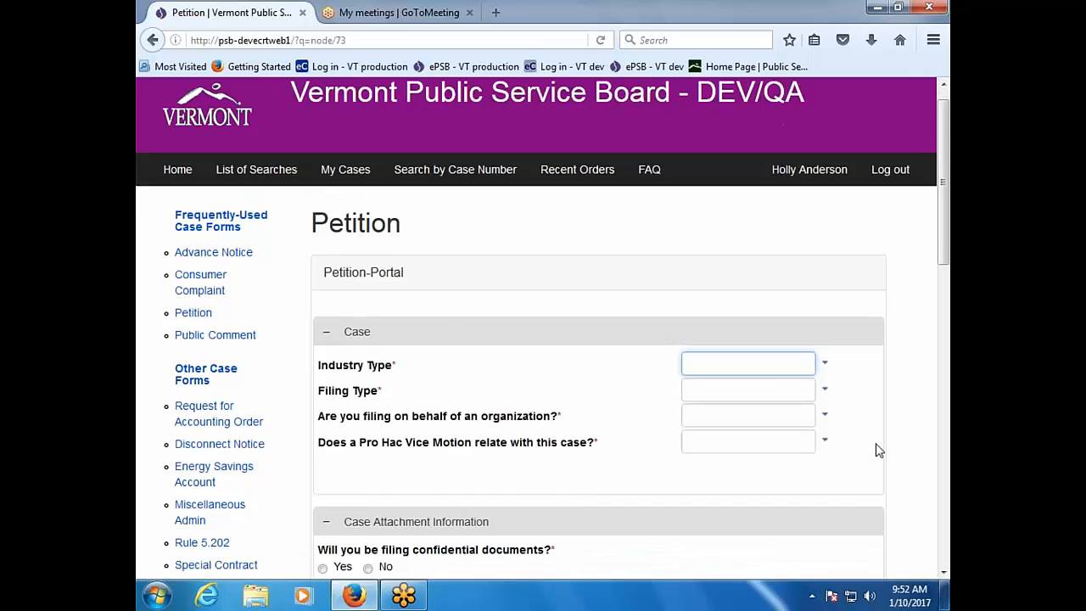
{"action": "scroll", "coordinate": [878, 450], "scroll_direction": "down", "scroll_amount": 3}
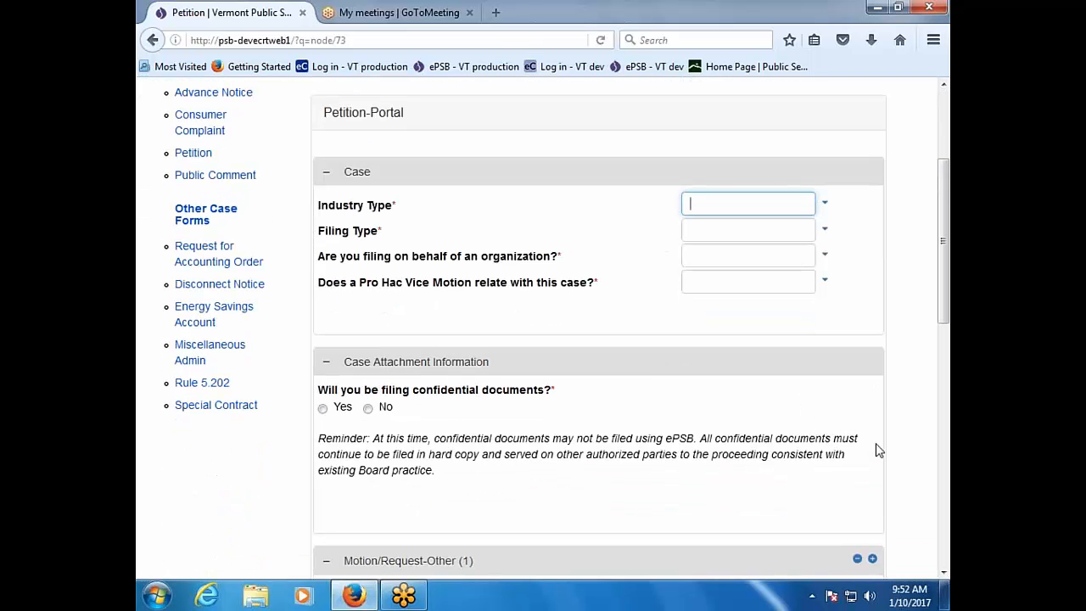
{"action": "scroll", "coordinate": [864, 296], "scroll_direction": "up", "scroll_amount": 4}
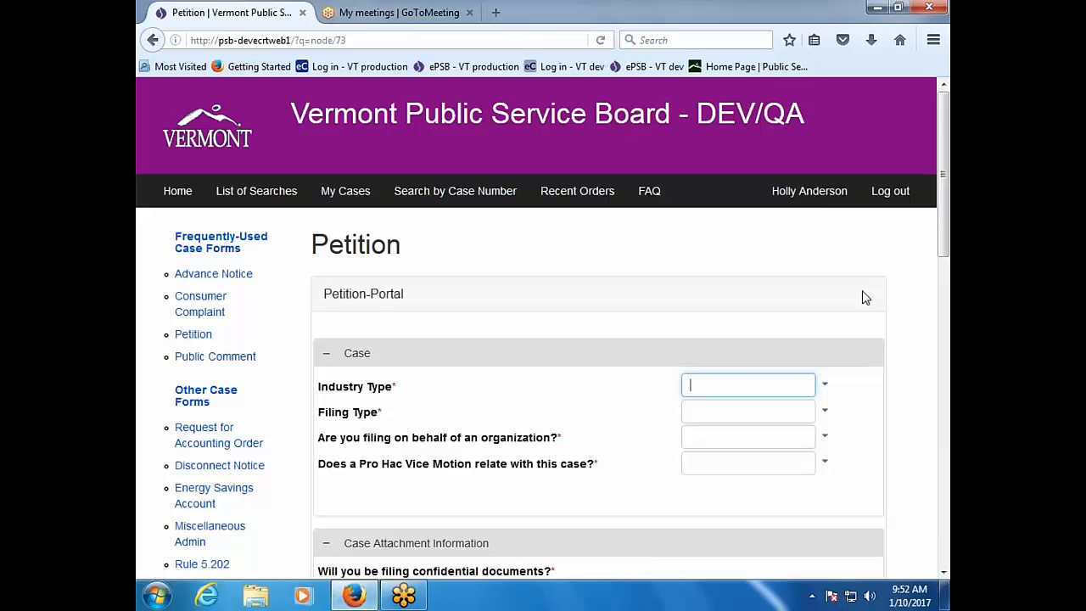
Step: Set Industry Type to Electric and Filing Type to Section 248 Application
{"action": "scroll", "coordinate": [864, 297], "scroll_direction": "down", "scroll_amount": 1}
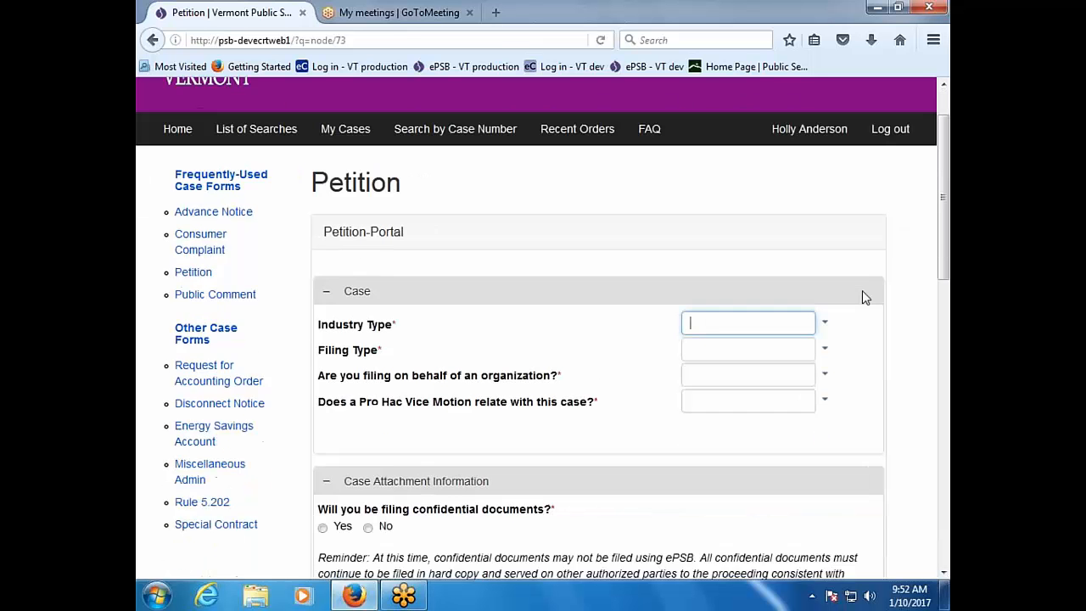
{"action": "left_click", "coordinate": [826, 297]}
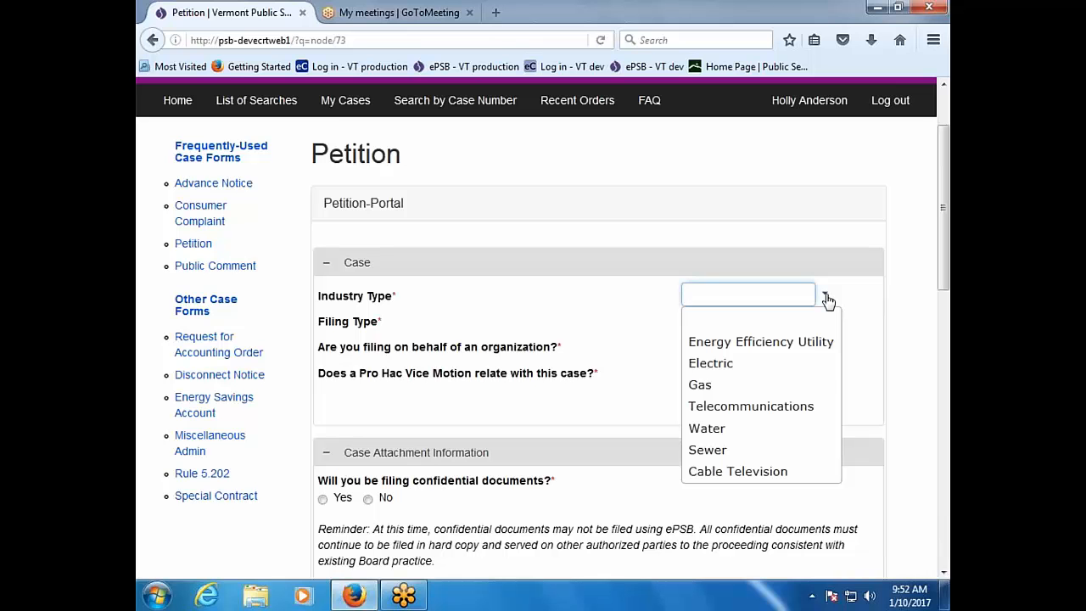
{"action": "left_click", "coordinate": [811, 371]}
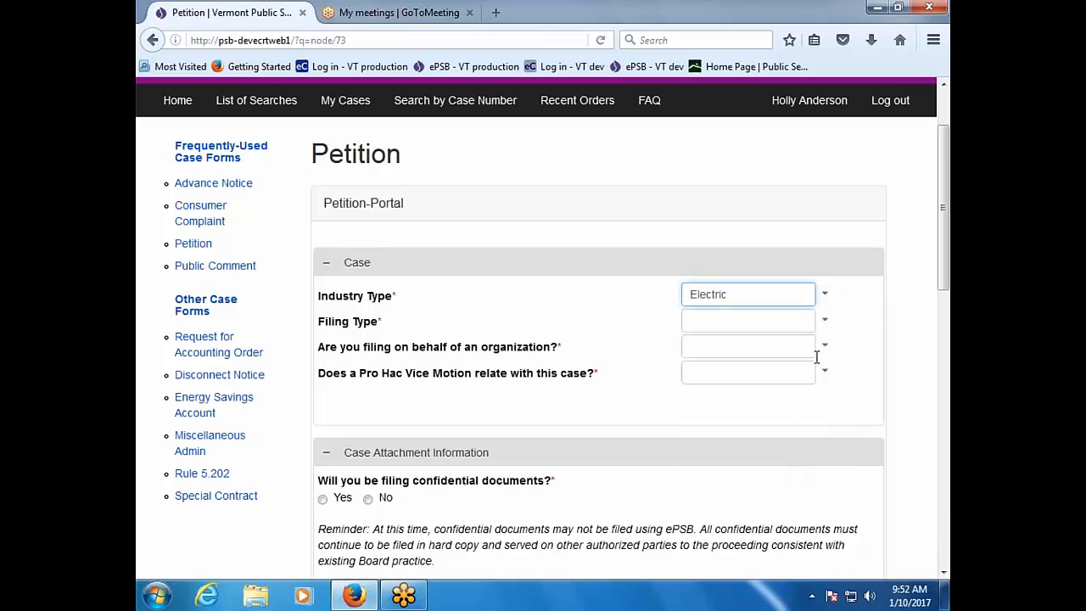
{"action": "left_click", "coordinate": [826, 323]}
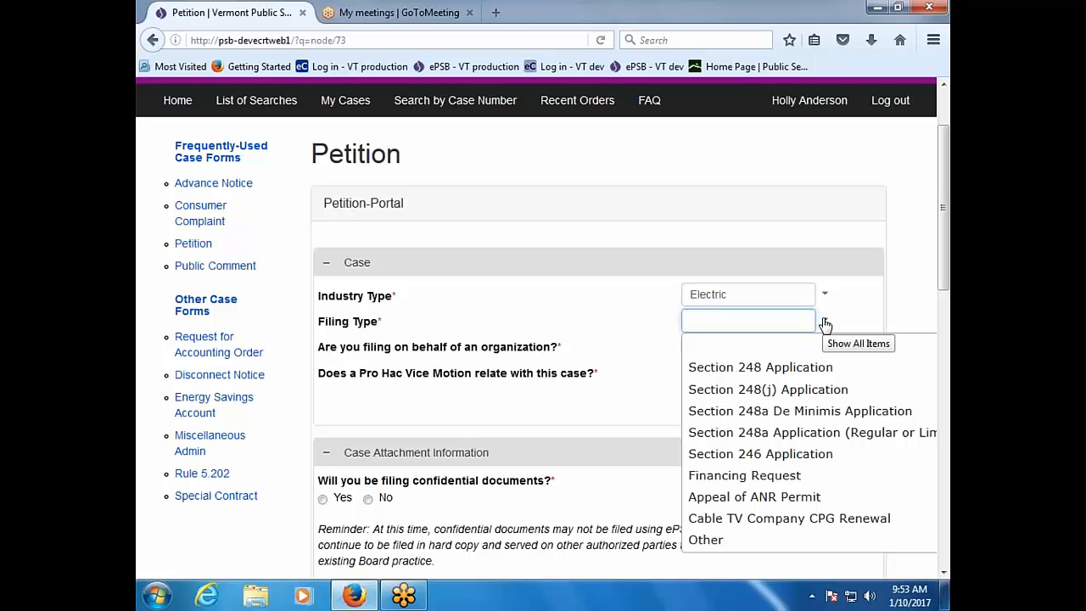
{"action": "left_click", "coordinate": [829, 369]}
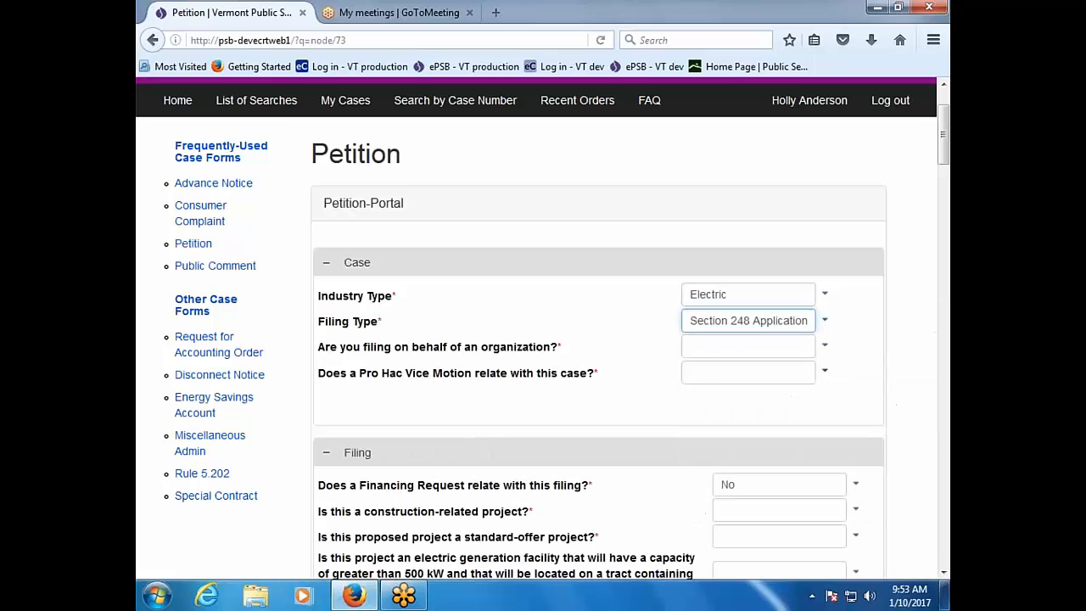
Step: Answer Yes to filing for an organization and No to Pro Hac Vice
{"action": "left_click", "coordinate": [823, 347]}
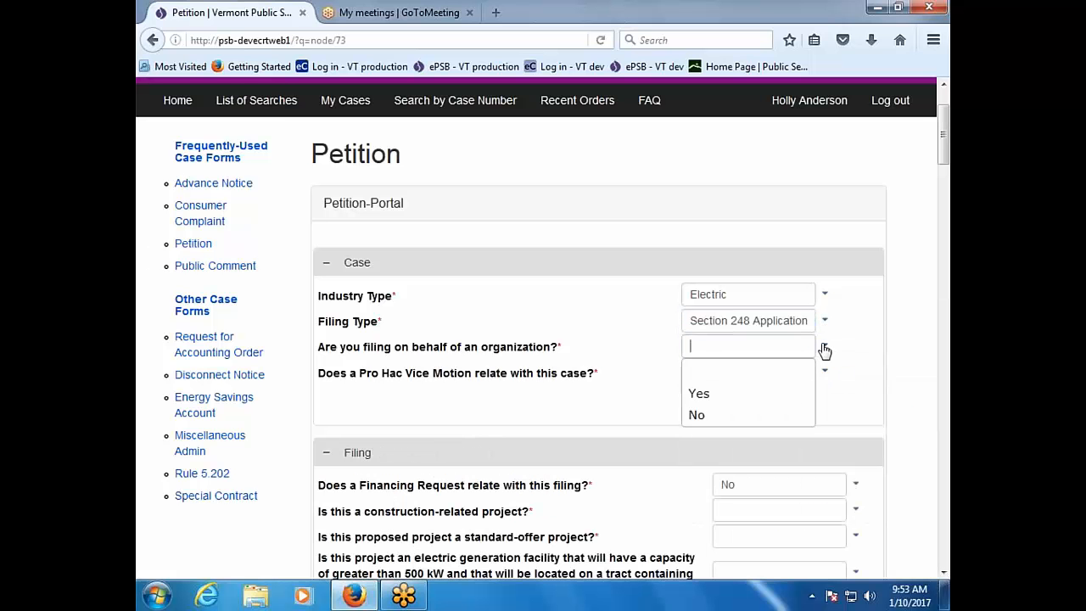
{"action": "left_click", "coordinate": [799, 392]}
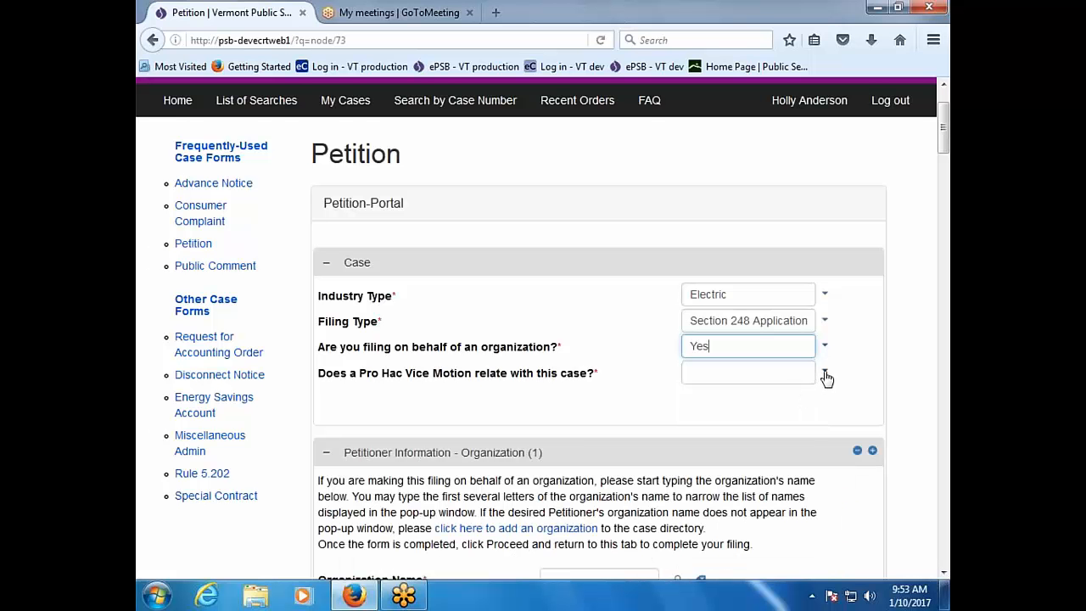
{"action": "left_click", "coordinate": [823, 376]}
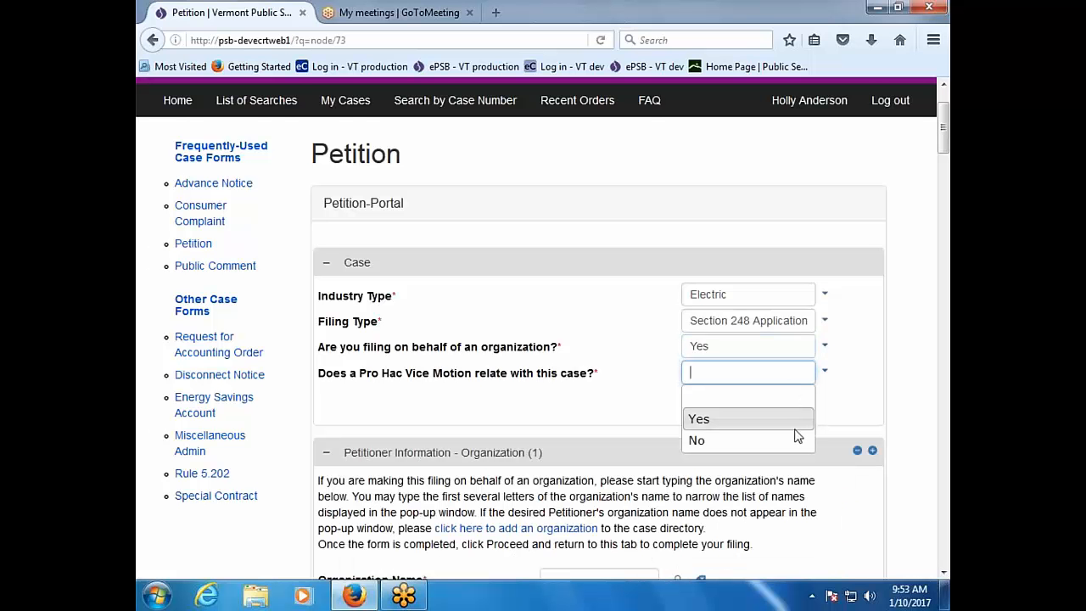
{"action": "left_click", "coordinate": [795, 438]}
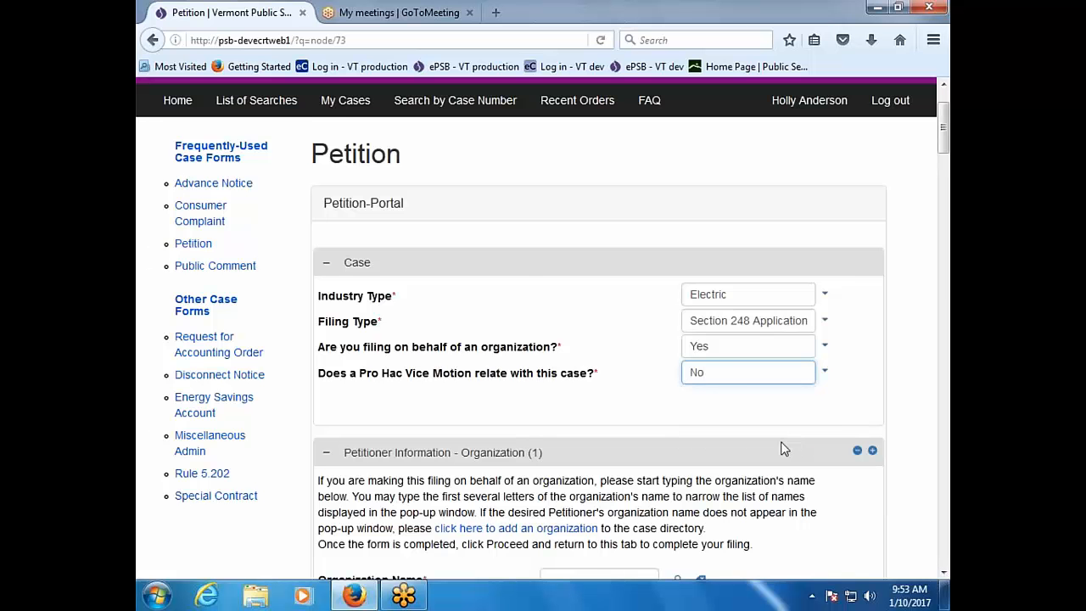
{"action": "scroll", "coordinate": [782, 448], "scroll_direction": "down", "scroll_amount": 4}
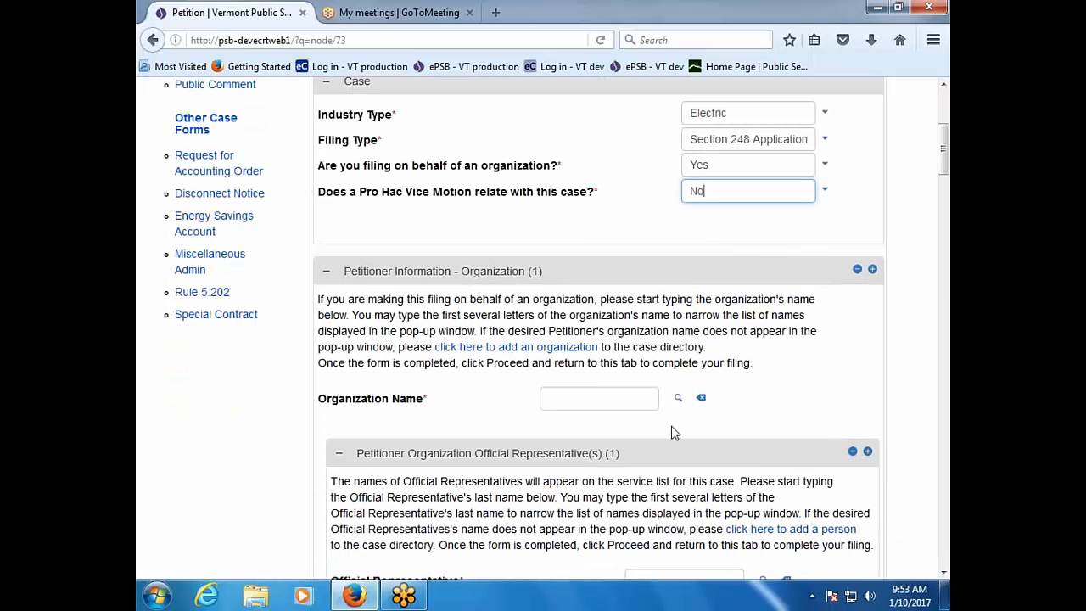
Step: Search 'green' and select Green Mountain Power Corporation as the petitioner organization
{"action": "left_click", "coordinate": [580, 402]}
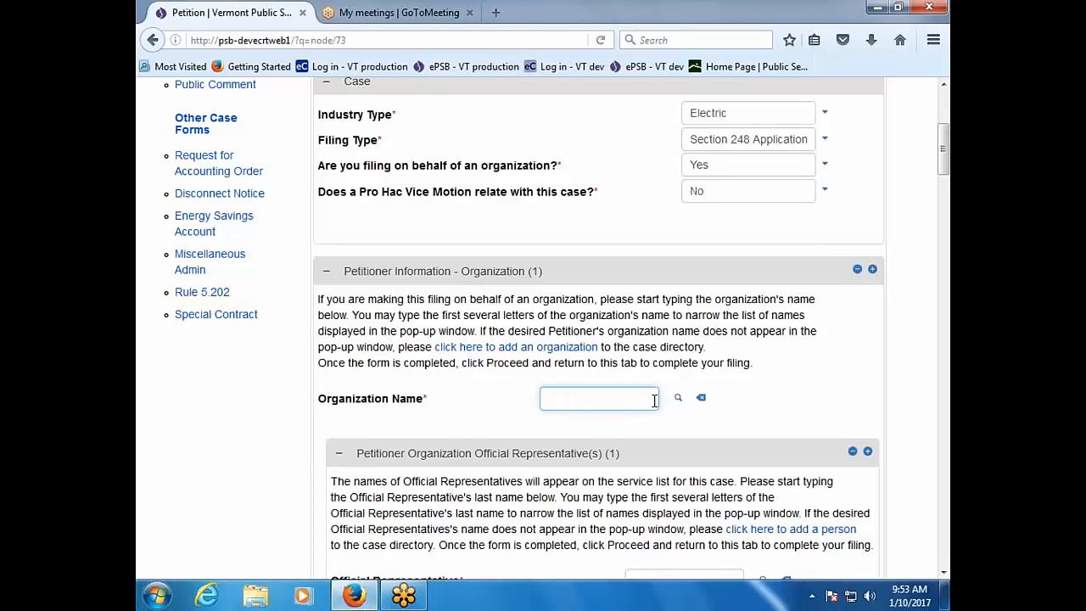
{"action": "type", "text": "green"}
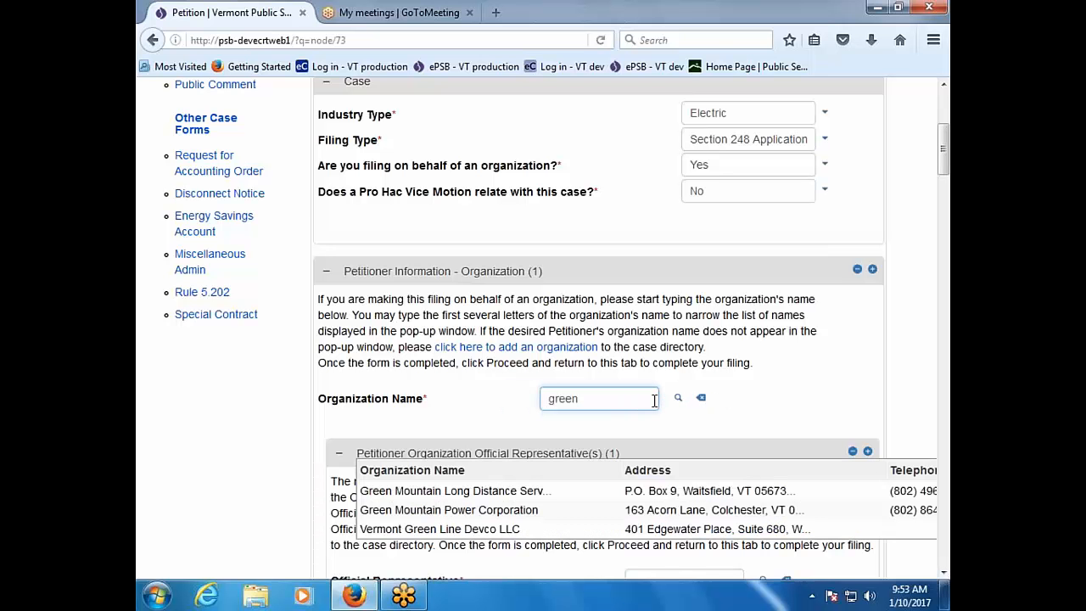
{"action": "left_click", "coordinate": [449, 510]}
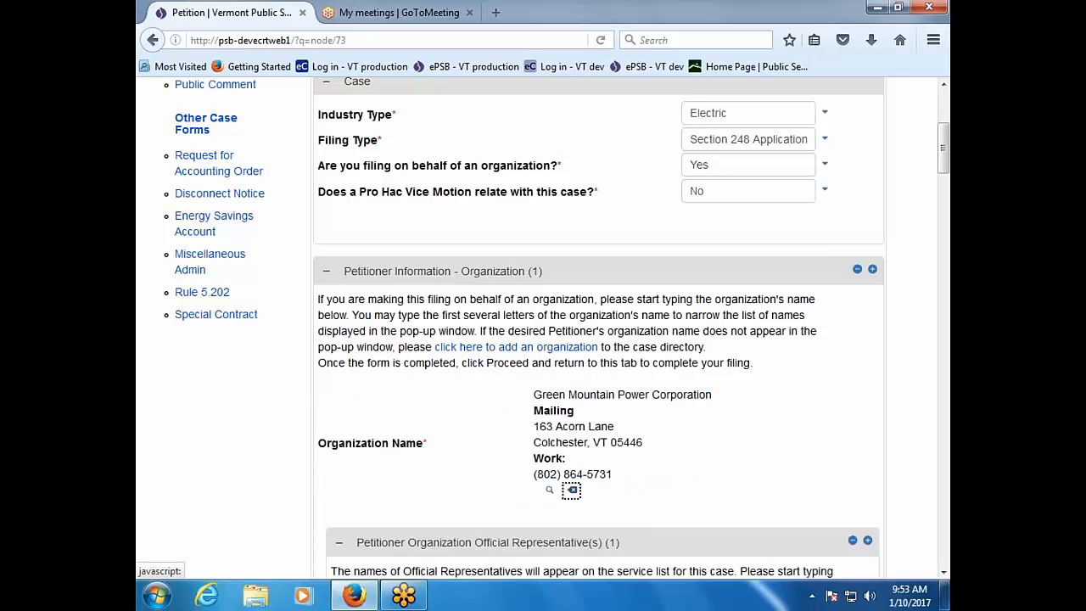
{"action": "scroll", "coordinate": [448, 510], "scroll_direction": "down", "scroll_amount": 3}
{"action": "scroll", "coordinate": [594, 339], "scroll_direction": "down", "scroll_amount": 2}
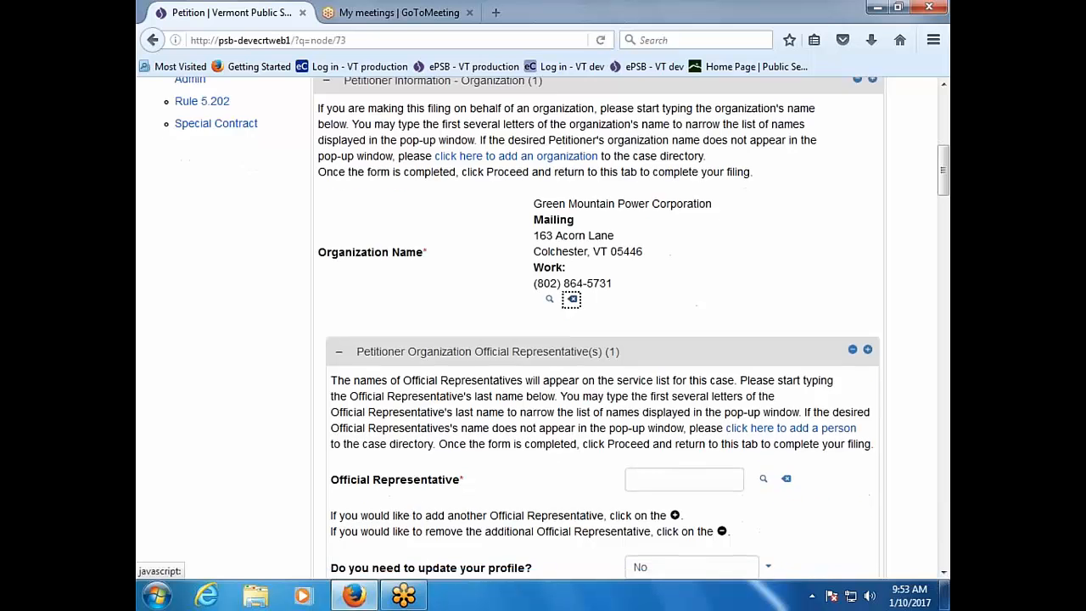
Step: Look up the official representative attorney by surname and select the matching result
{"action": "left_click", "coordinate": [672, 398]}
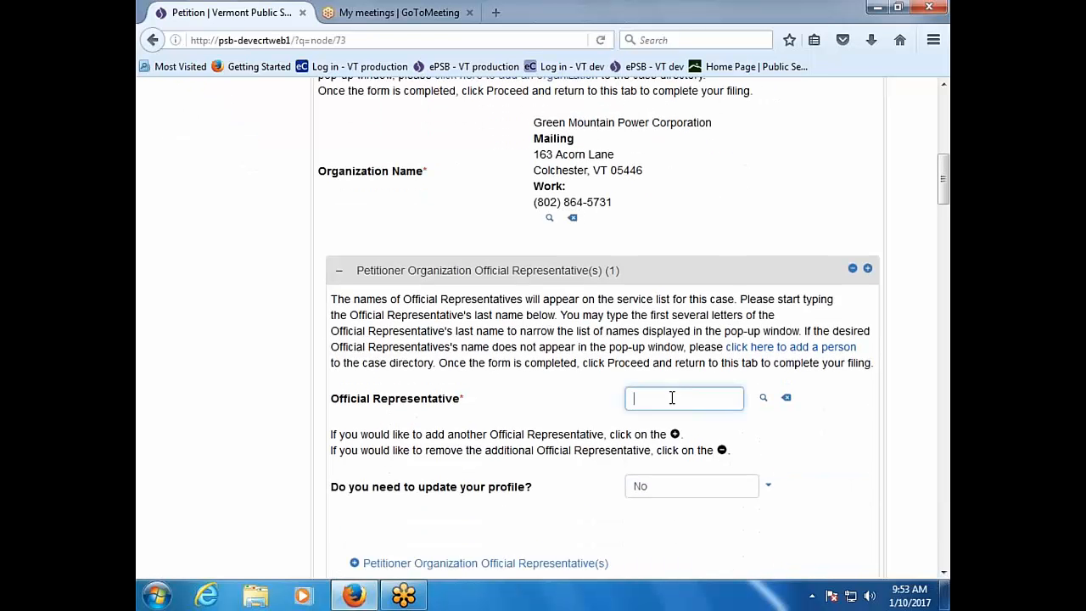
{"action": "type", "text": "du"}
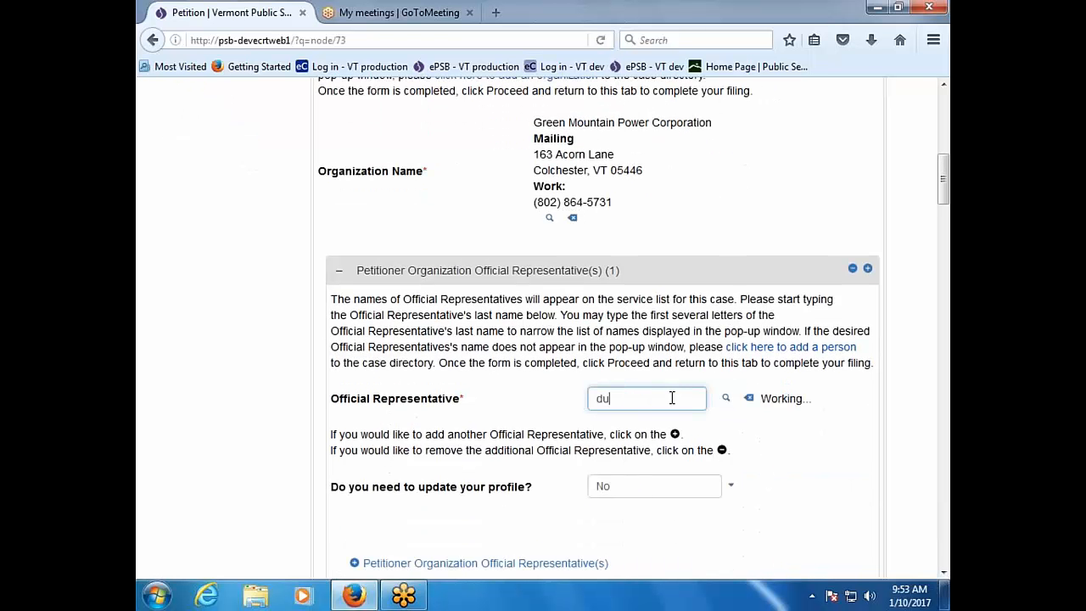
{"action": "key", "text": "BackSpace"}
{"action": "key", "text": "BackSpace"}
{"action": "type", "text": "primm"}
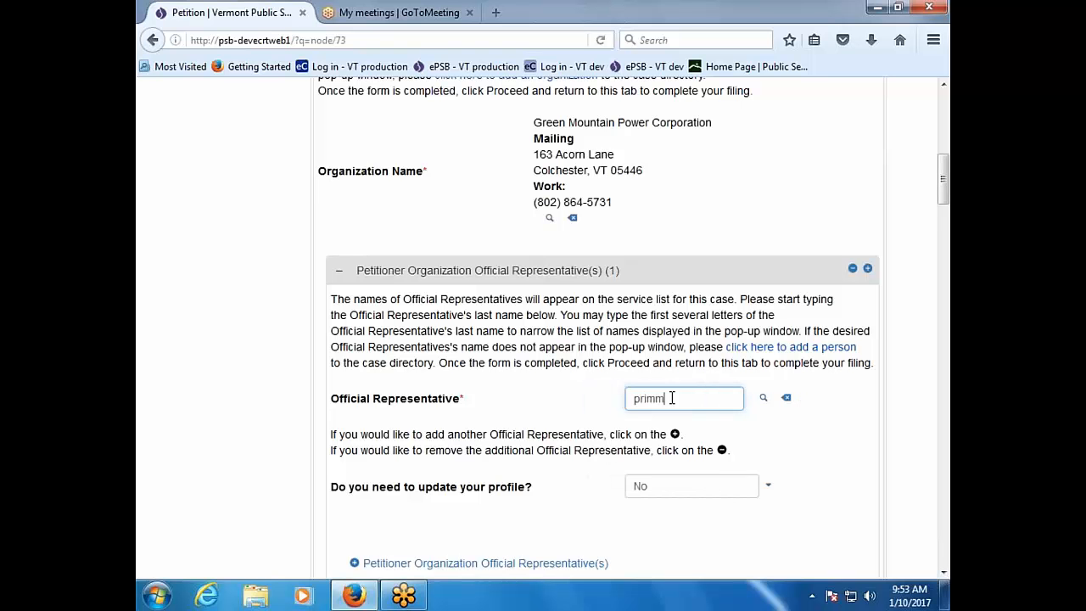
{"action": "type", "text": "er"}
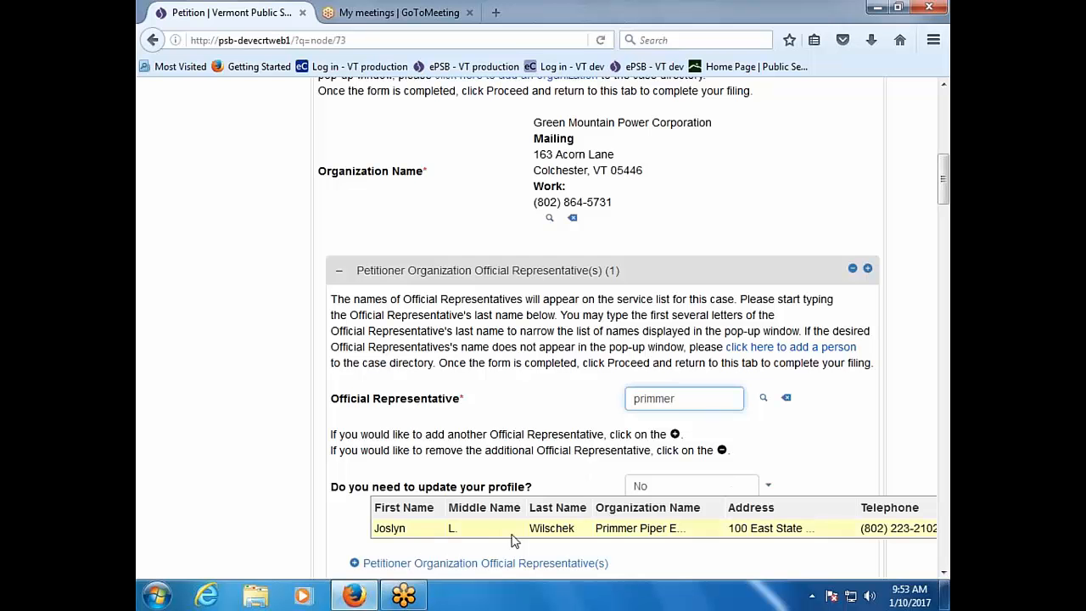
{"action": "left_click", "coordinate": [513, 529]}
{"action": "scroll", "coordinate": [512, 528], "scroll_direction": "down", "scroll_amount": 4}
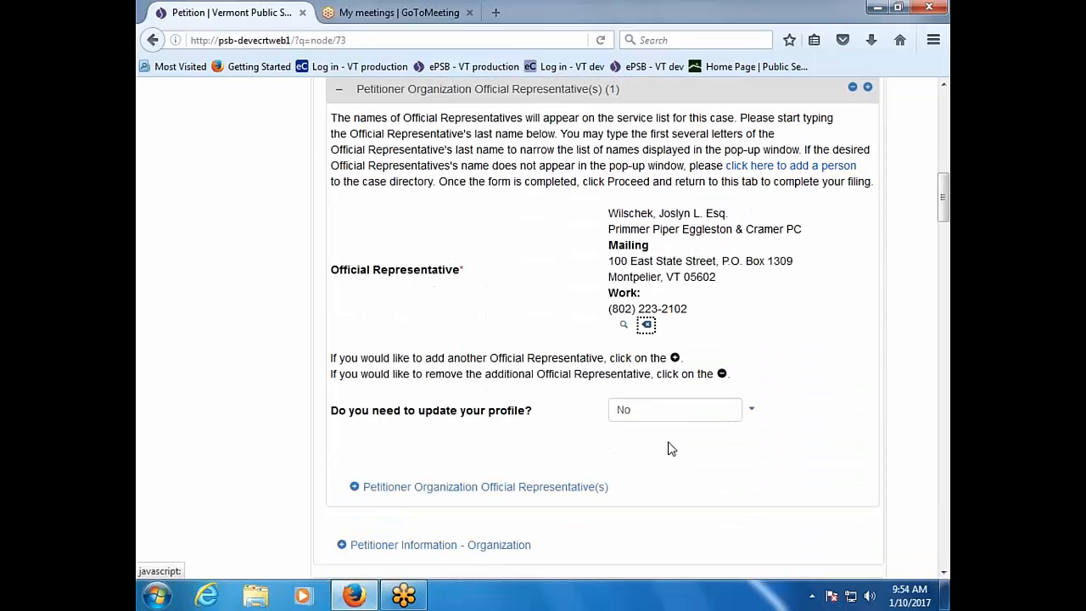
{"action": "scroll", "coordinate": [685, 461], "scroll_direction": "down", "scroll_amount": 2}
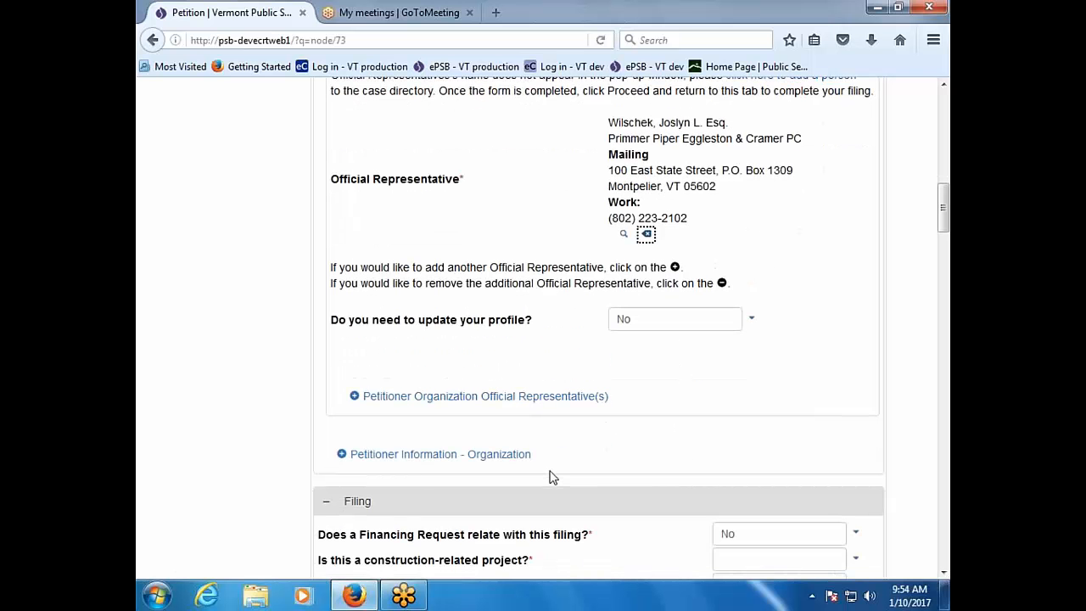
{"action": "scroll", "coordinate": [550, 477], "scroll_direction": "down", "scroll_amount": 2}
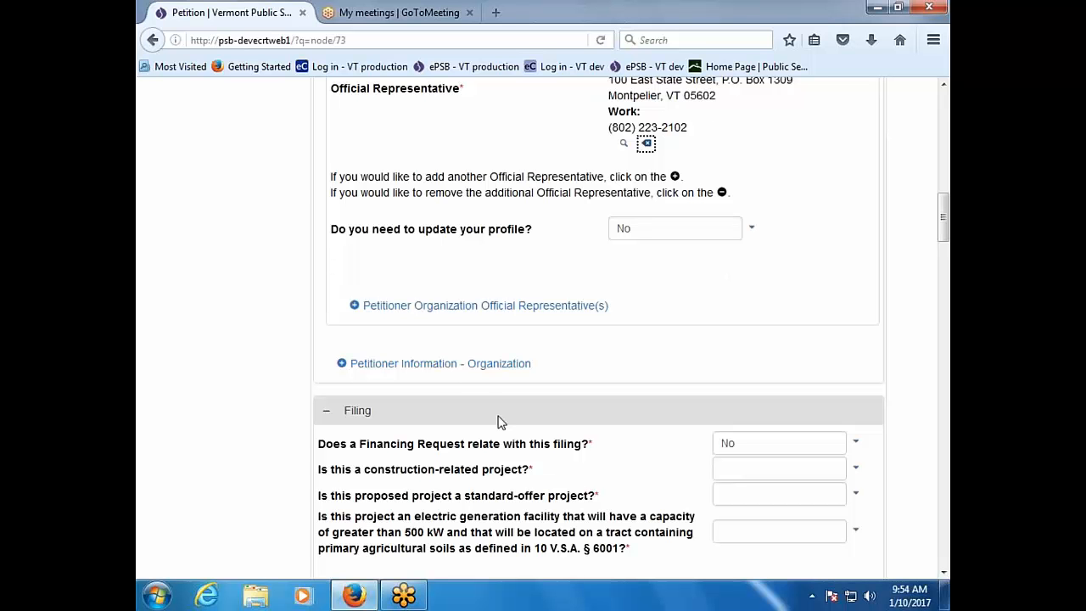
Step: Add a petitioner organization entry and answer construction Yes, standard-offer No, 500 kW agricultural-soils No
{"action": "left_click", "coordinate": [437, 371]}
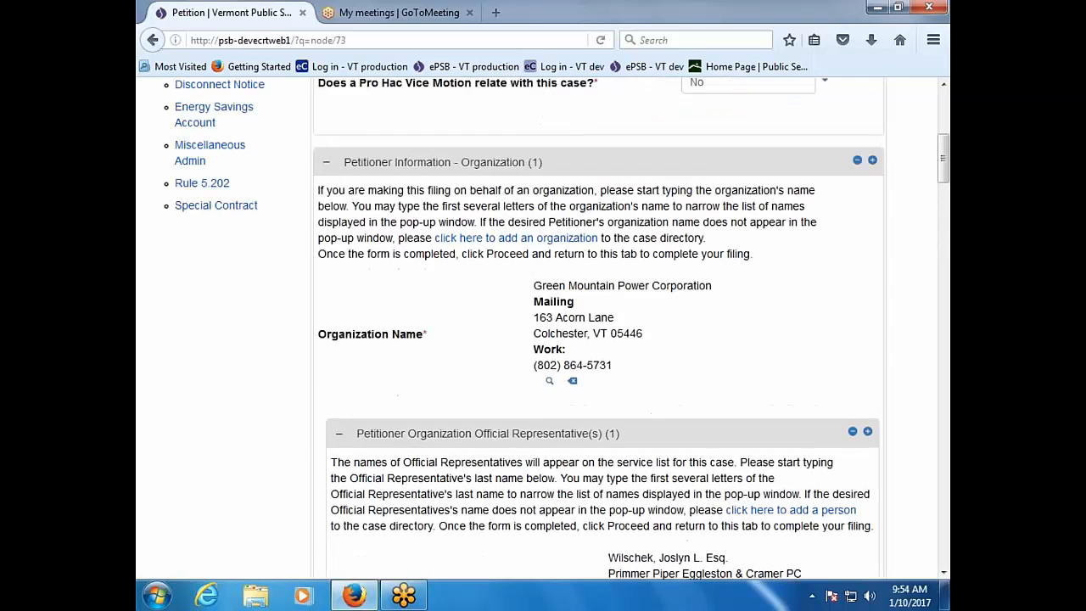
{"action": "scroll", "coordinate": [593, 339], "scroll_direction": "down", "scroll_amount": 5}
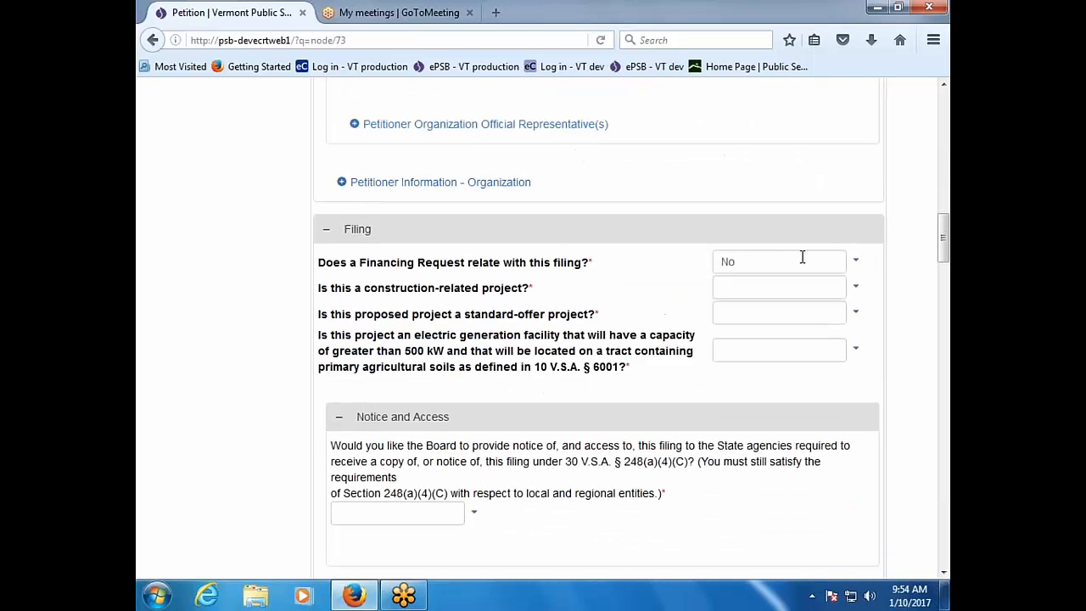
{"action": "left_click", "coordinate": [853, 288]}
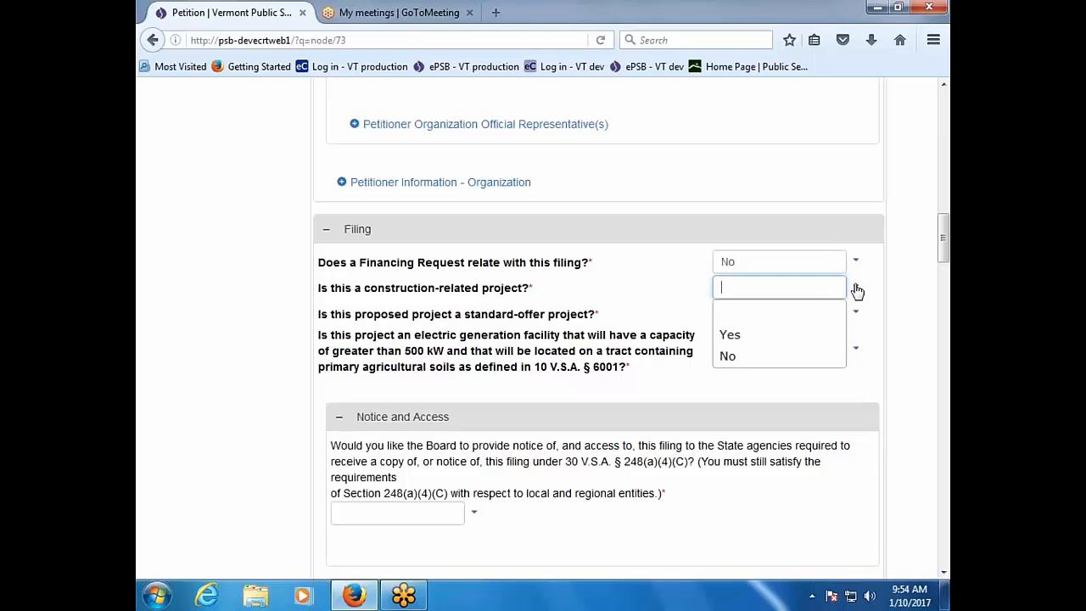
{"action": "left_click", "coordinate": [812, 342]}
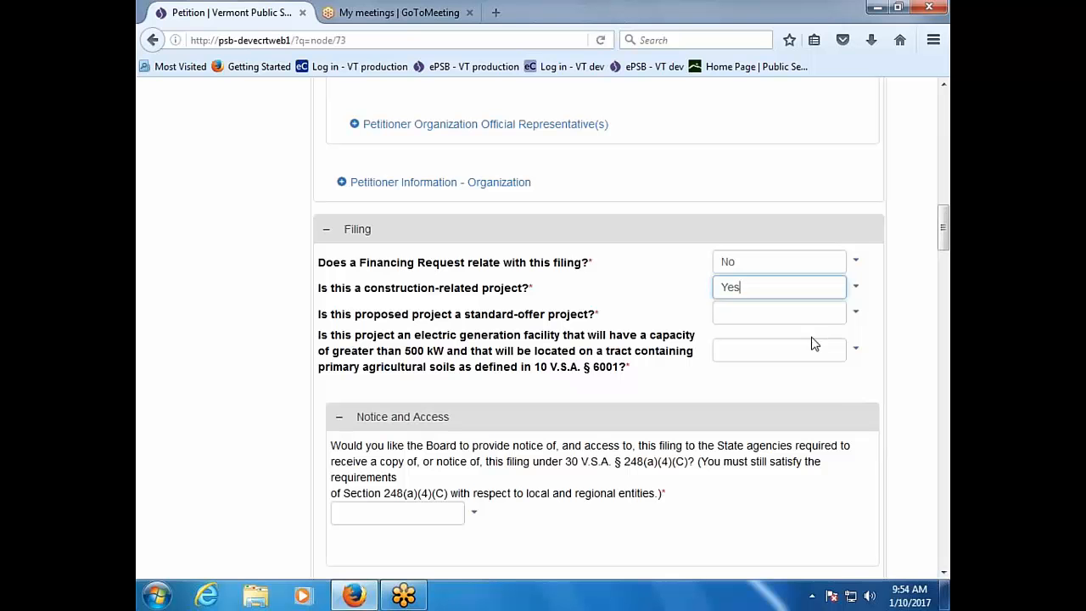
{"action": "left_click", "coordinate": [855, 313]}
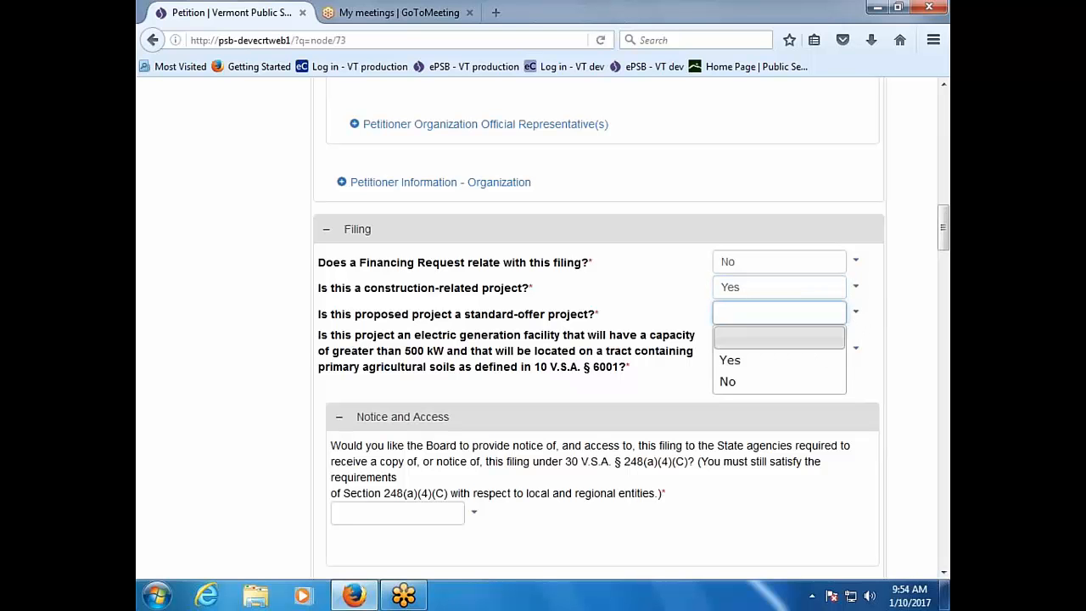
{"action": "left_click", "coordinate": [823, 380]}
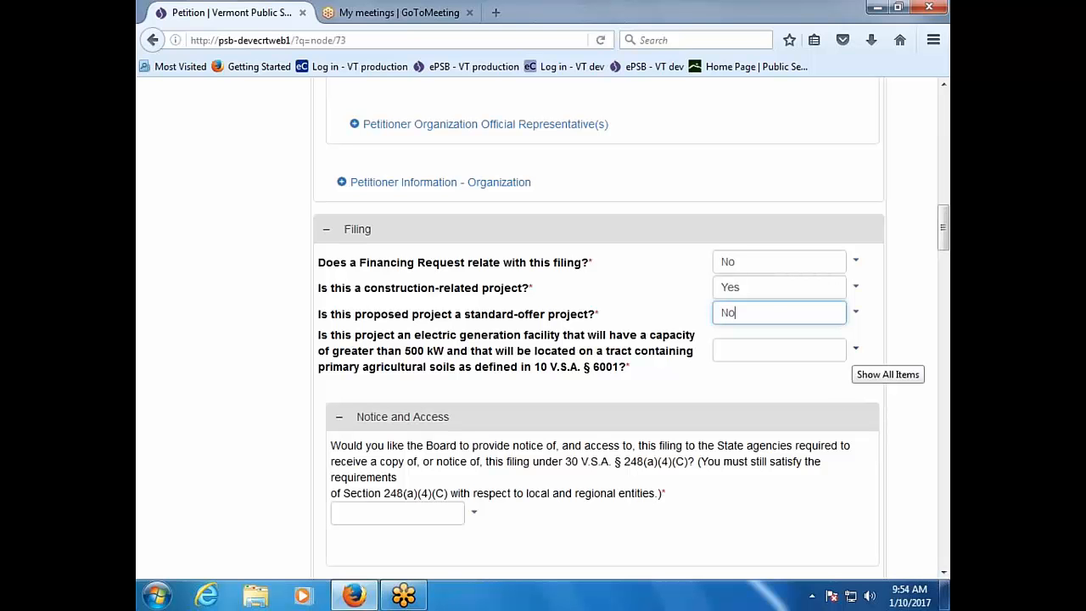
{"action": "left_click", "coordinate": [855, 347]}
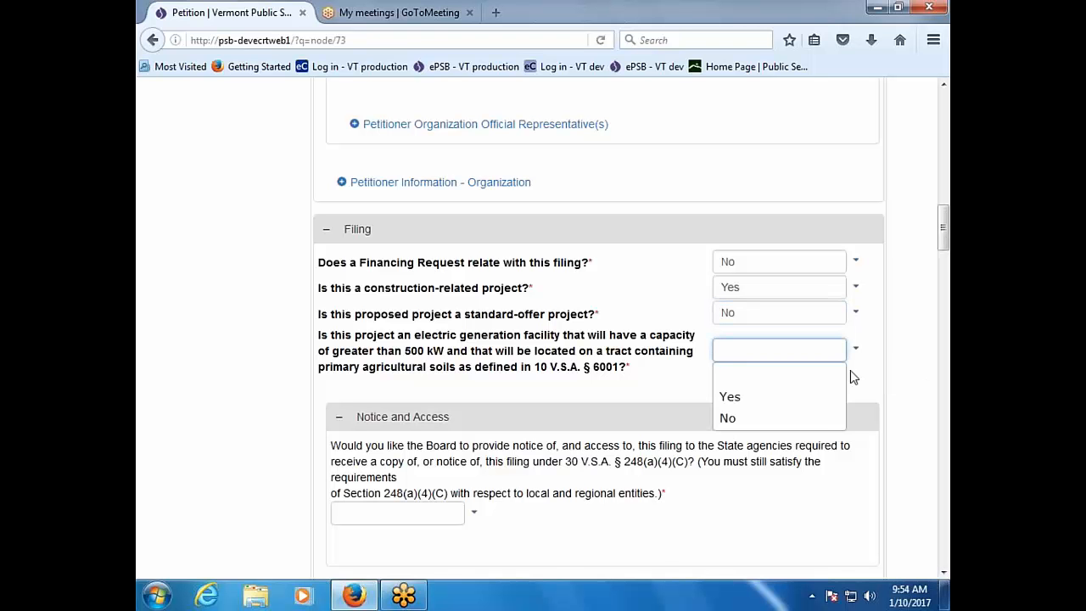
{"action": "left_click", "coordinate": [808, 417]}
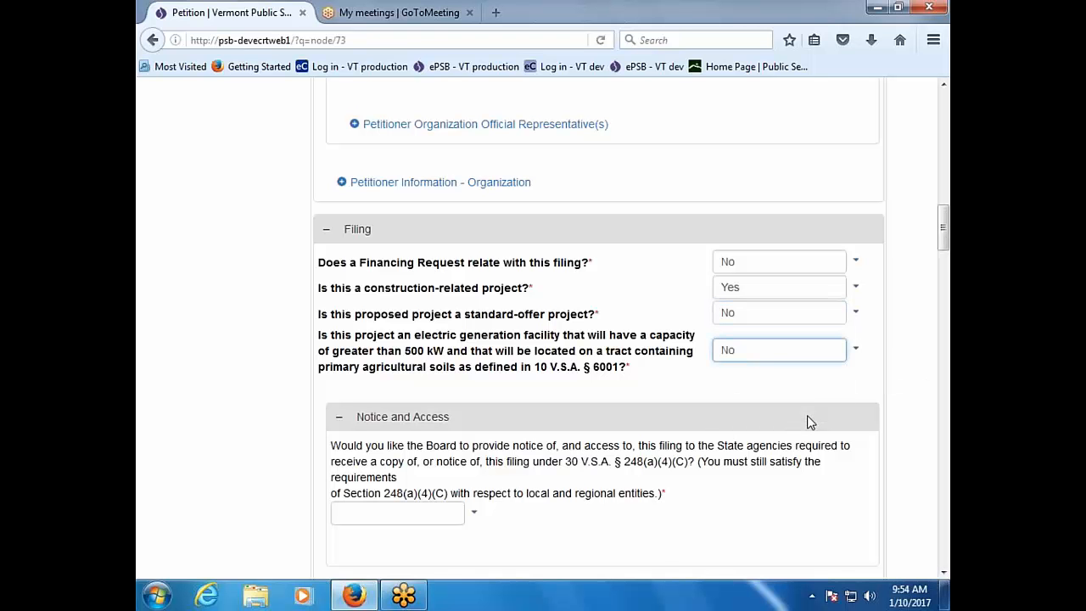
Step: Answer Yes to having the Board give State agencies notice and access
{"action": "scroll", "coordinate": [809, 422], "scroll_direction": "down", "scroll_amount": 4}
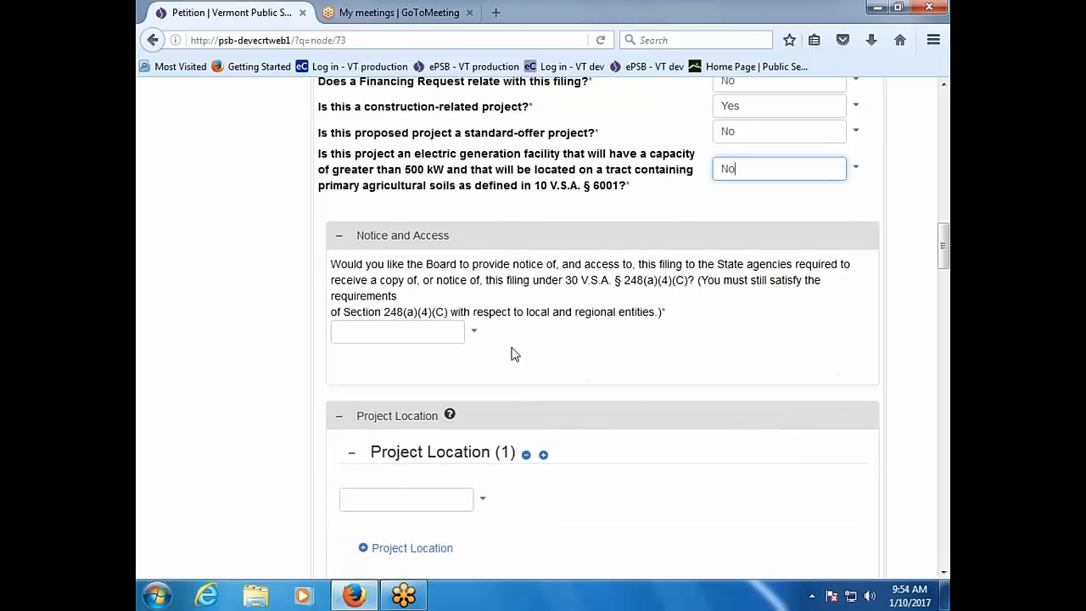
{"action": "left_click", "coordinate": [475, 332]}
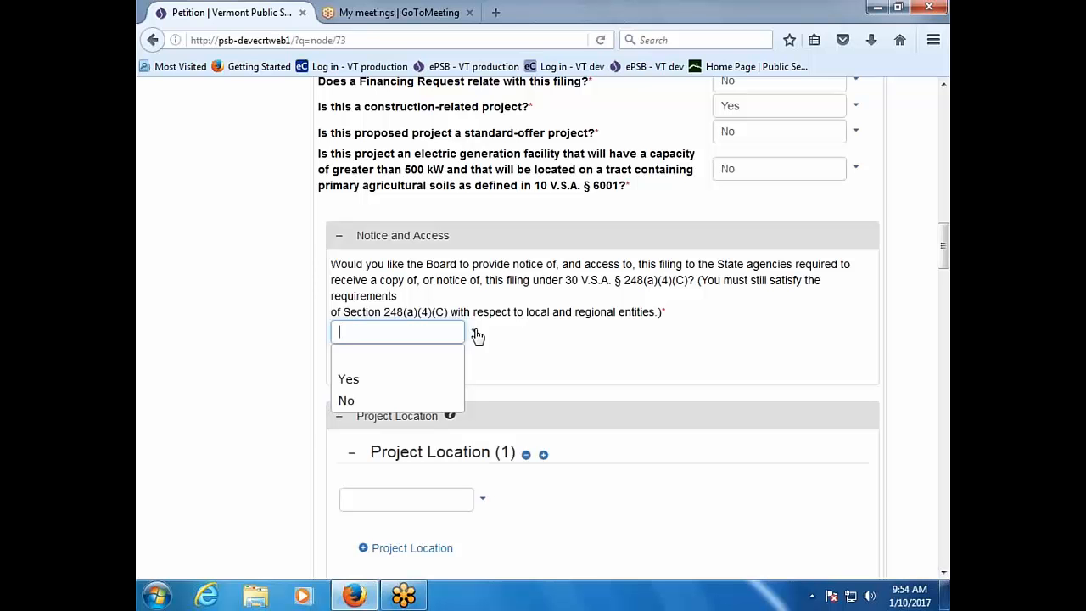
{"action": "left_click", "coordinate": [427, 381]}
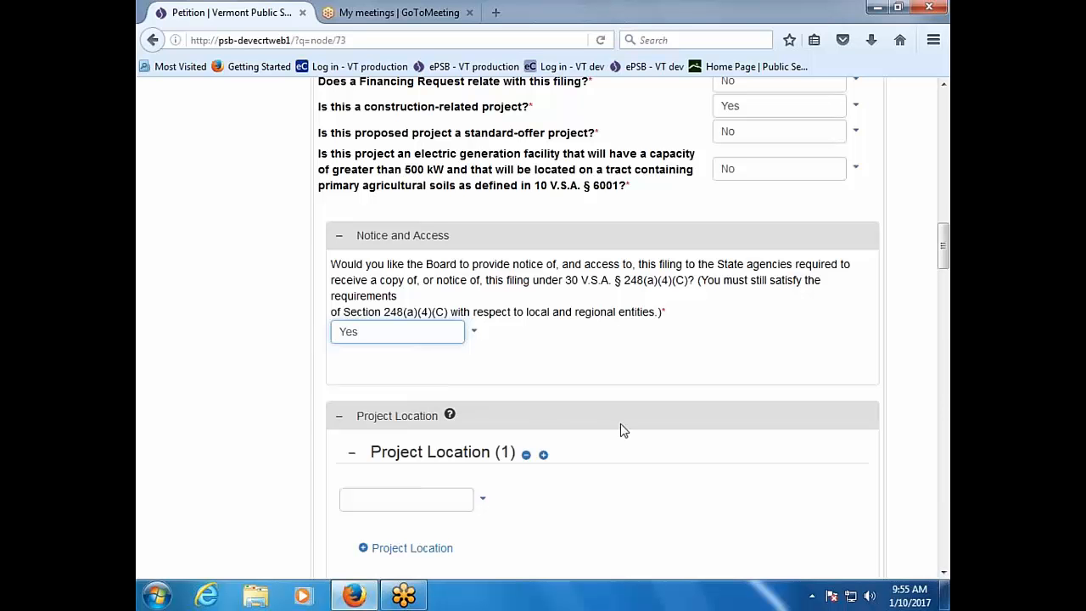
{"action": "scroll", "coordinate": [620, 430], "scroll_direction": "down", "scroll_amount": 3}
{"action": "scroll", "coordinate": [620, 430], "scroll_direction": "down", "scroll_amount": 1}
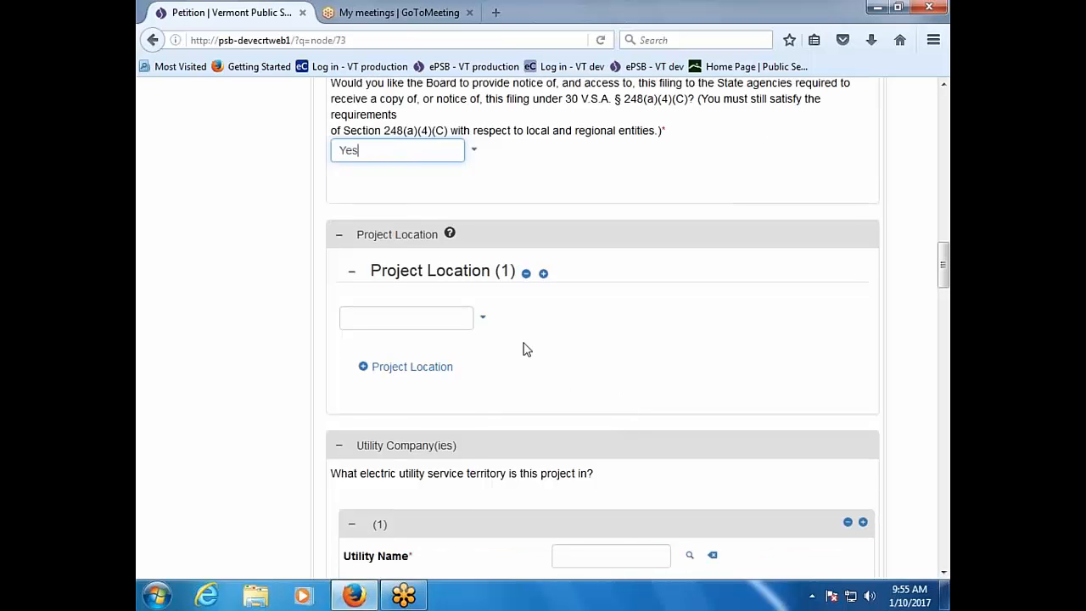
Step: Choose Addison as the project location town
{"action": "left_click", "coordinate": [481, 322]}
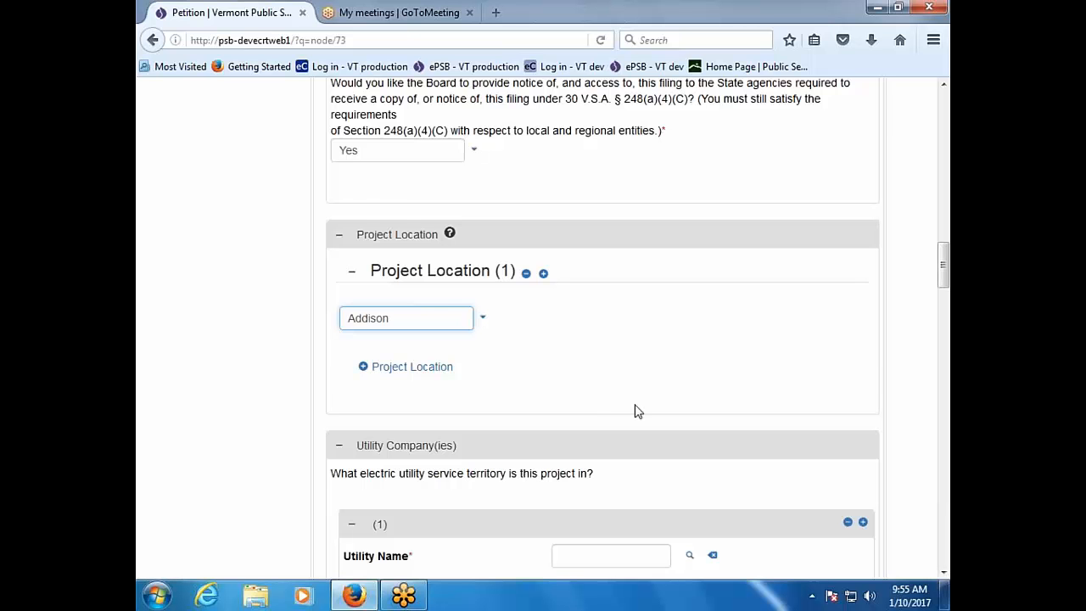
{"action": "scroll", "coordinate": [638, 410], "scroll_direction": "down", "scroll_amount": 2}
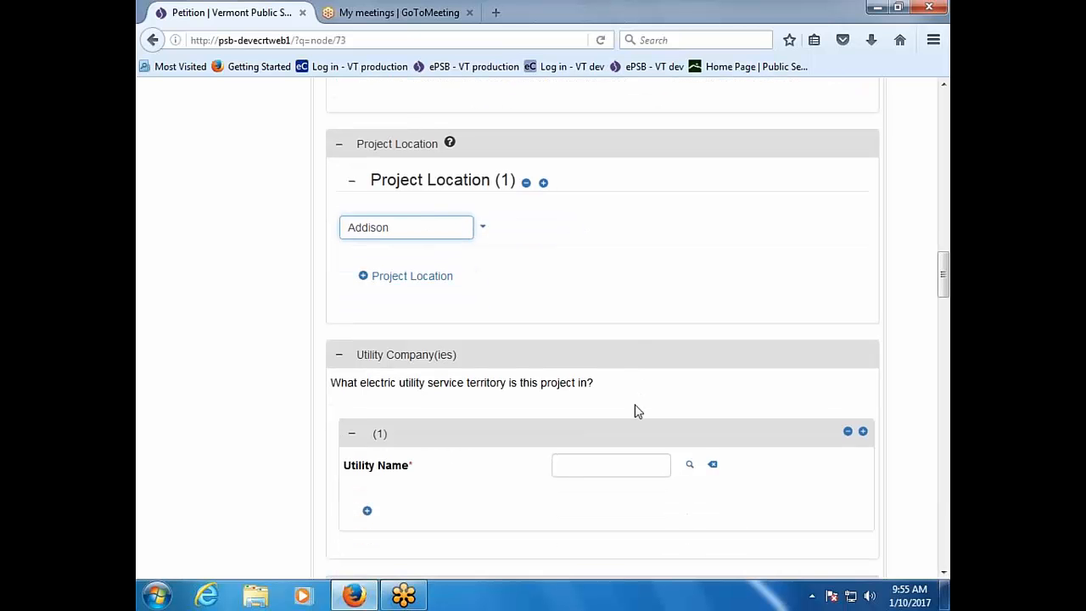
{"action": "scroll", "coordinate": [638, 410], "scroll_direction": "down", "scroll_amount": 2}
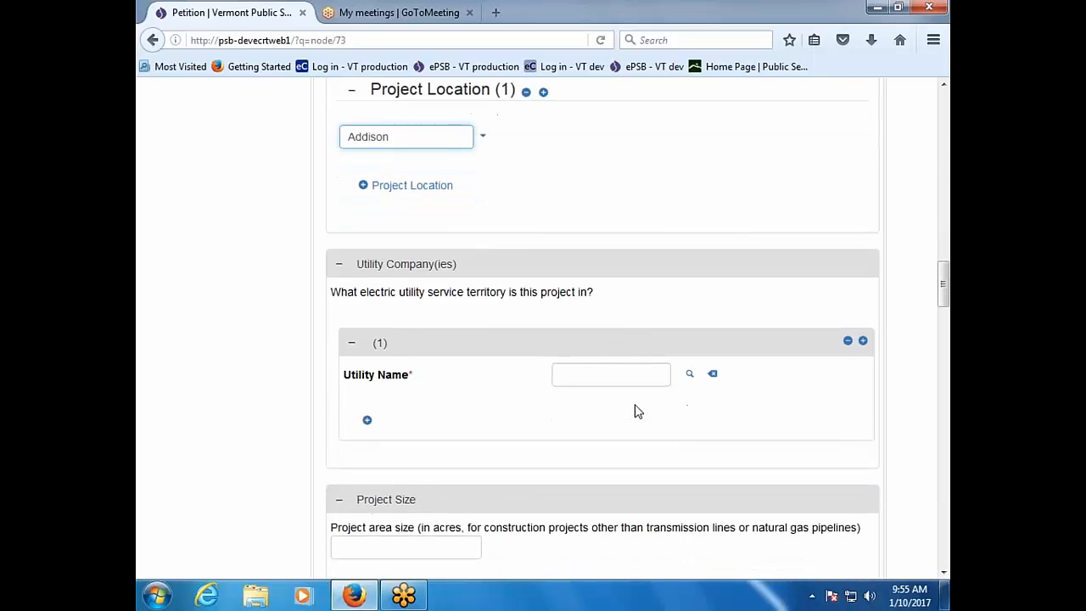
Step: Search the utilities and select Green Mountain Power Corporation as the Utility Name
{"action": "left_click", "coordinate": [663, 375]}
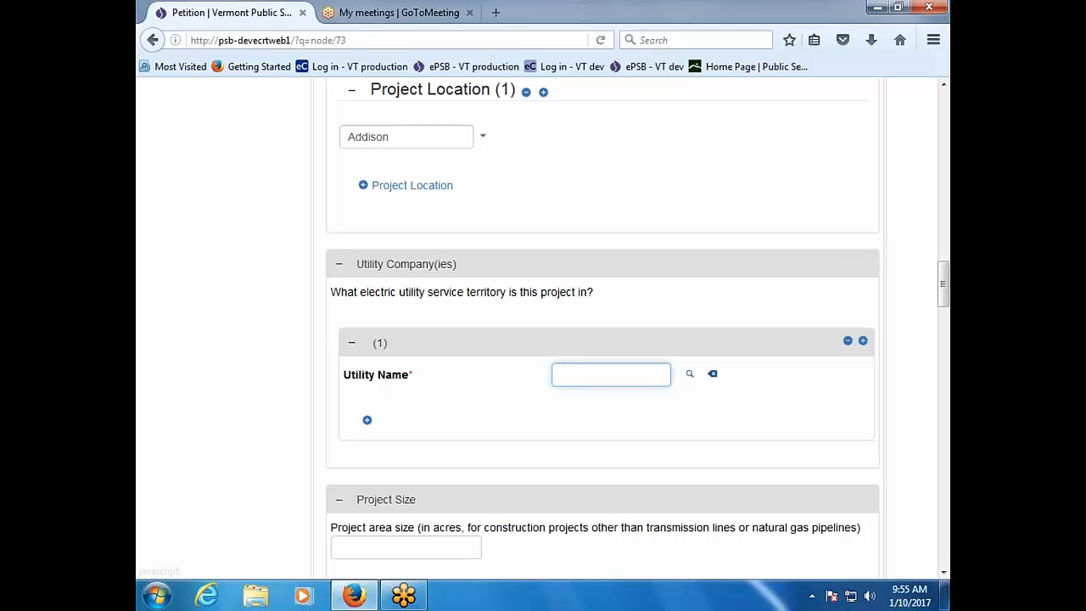
{"action": "left_click", "coordinate": [691, 374]}
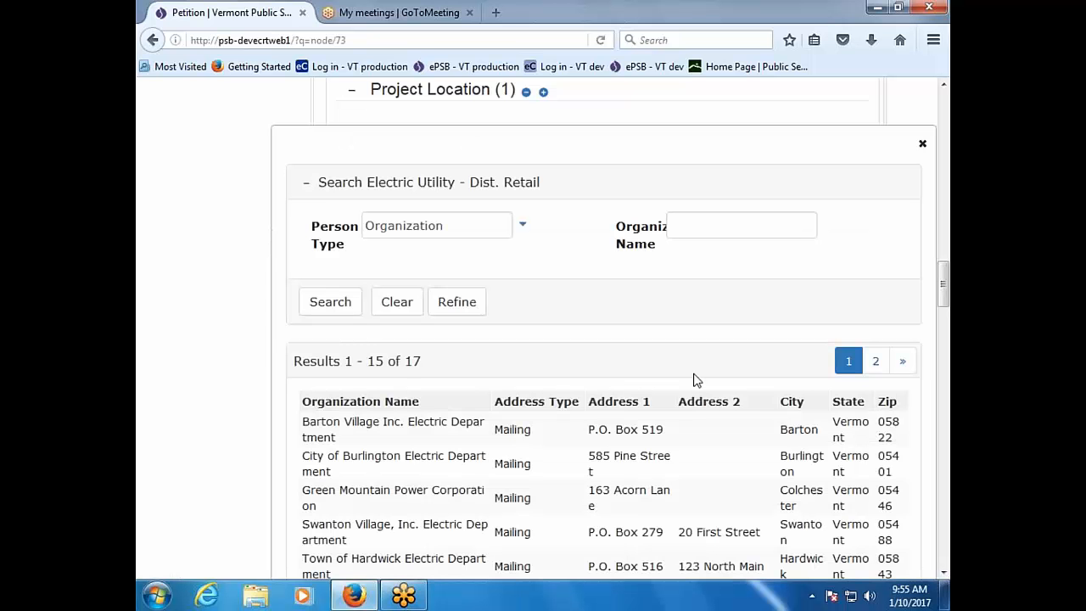
{"action": "scroll", "coordinate": [250, 458], "scroll_direction": "down", "scroll_amount": 3}
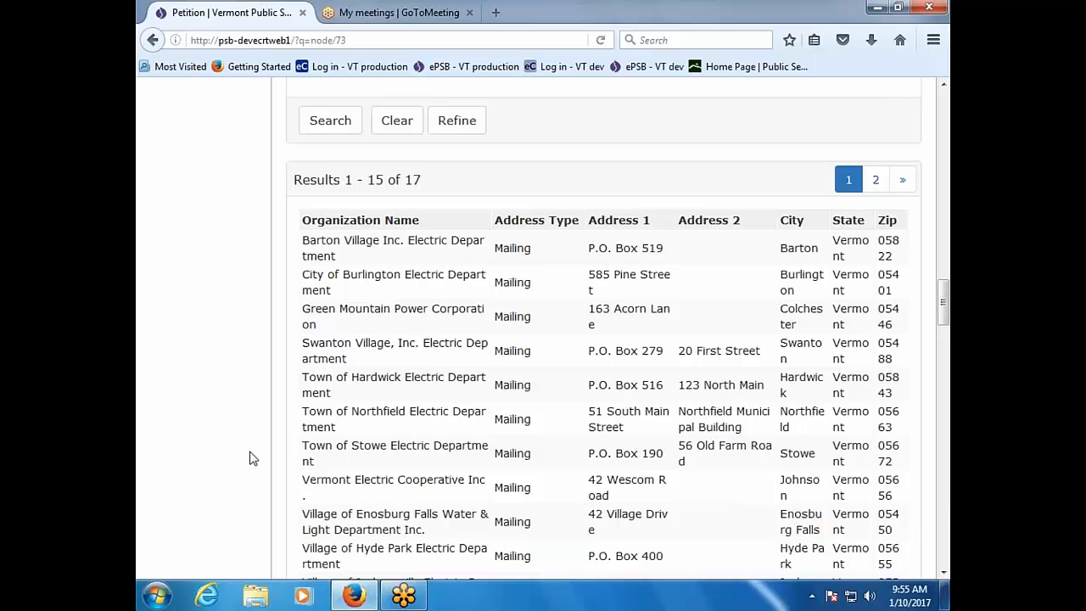
{"action": "scroll", "coordinate": [250, 458], "scroll_direction": "down", "scroll_amount": 2}
{"action": "scroll", "coordinate": [251, 458], "scroll_direction": "up", "scroll_amount": 2}
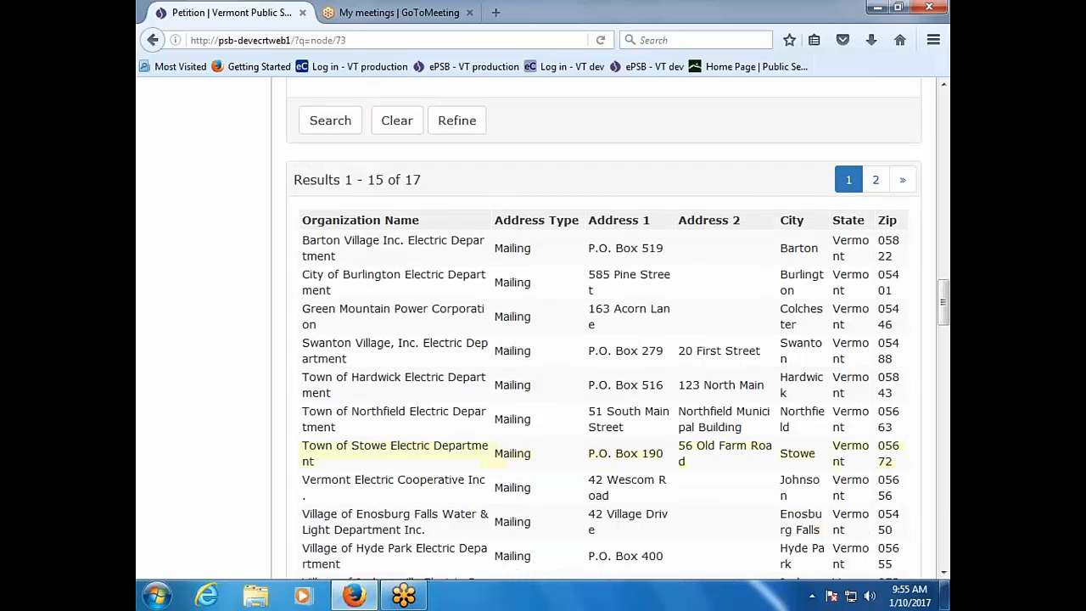
{"action": "left_click", "coordinate": [453, 316]}
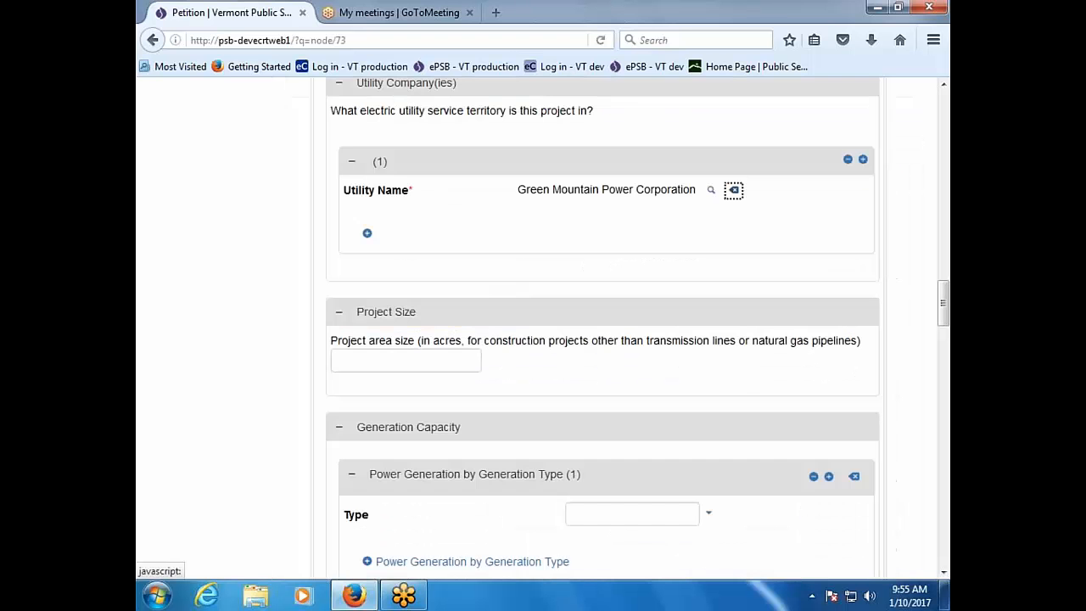
Step: Enter 20 acres as the project area size
{"action": "left_click", "coordinate": [436, 363]}
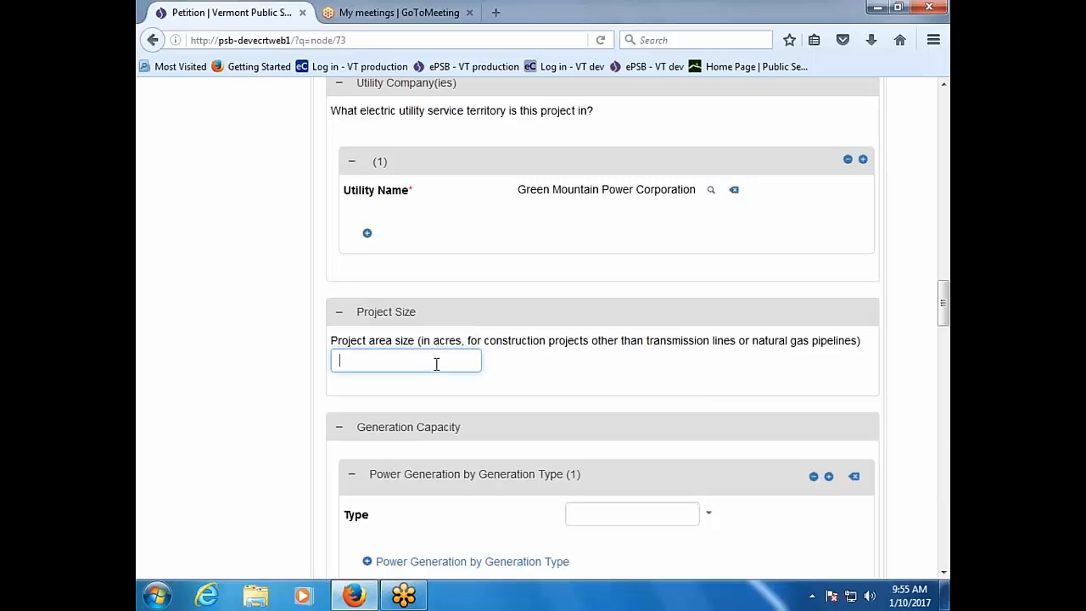
{"action": "type", "text": "20"}
{"action": "scroll", "coordinate": [436, 363], "scroll_direction": "down", "scroll_amount": 2}
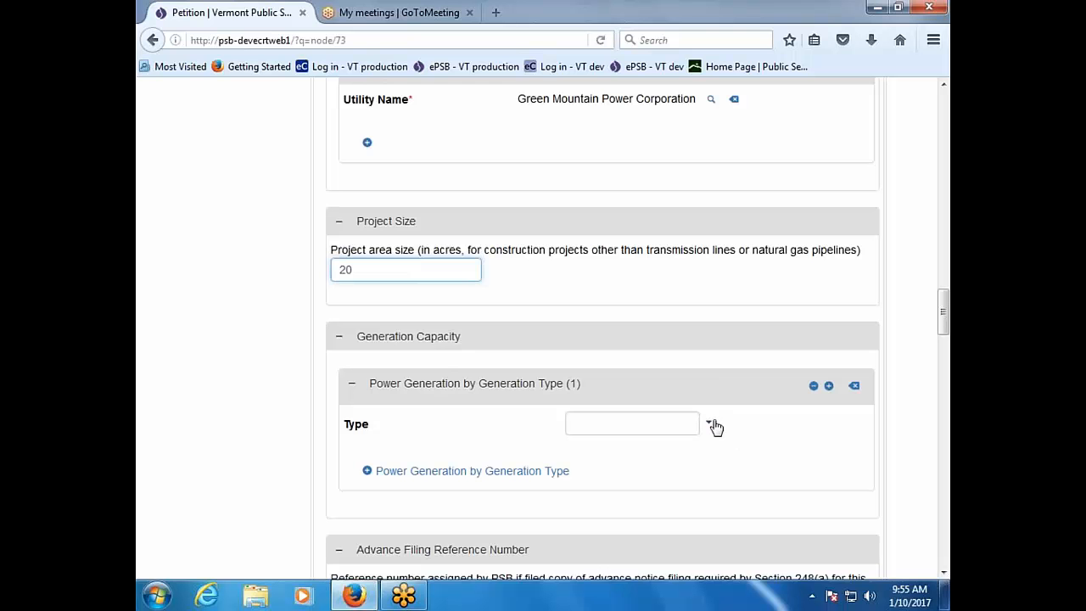
Step: Select Photovoltaic as the generation capacity type
{"action": "left_click", "coordinate": [711, 424]}
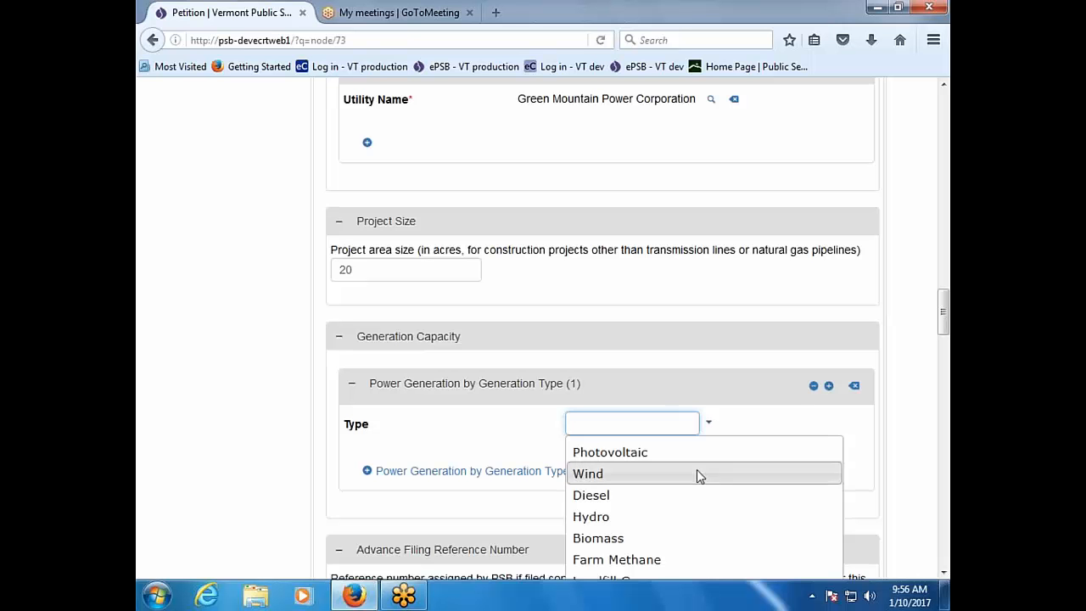
{"action": "scroll", "coordinate": [685, 524], "scroll_direction": "down", "scroll_amount": 2}
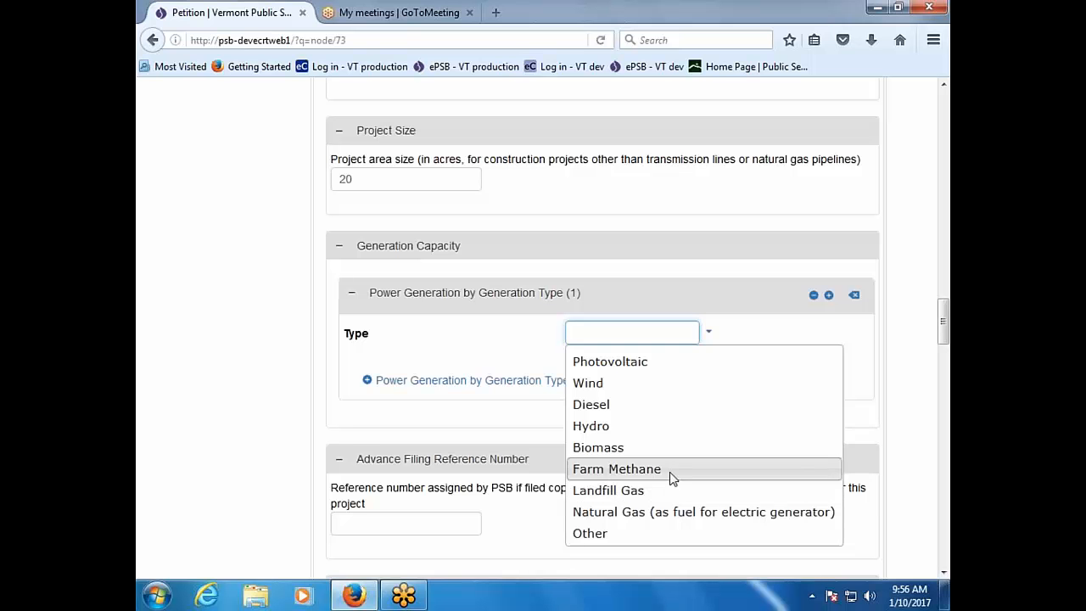
{"action": "left_click", "coordinate": [649, 362]}
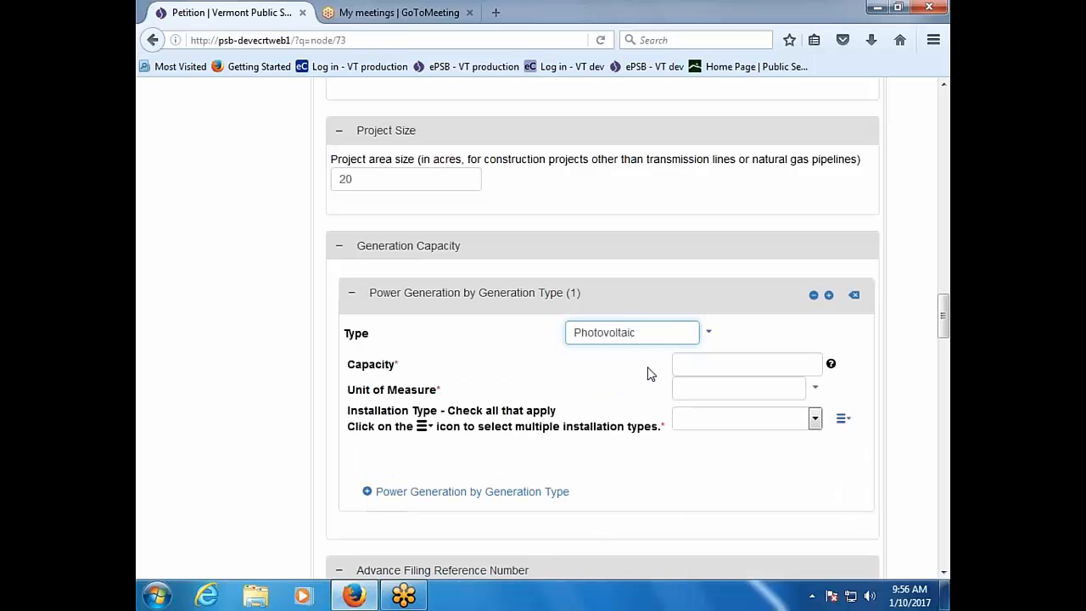
Step: Set the photovoltaic generation capacity to 5 Megawatt
{"action": "left_click", "coordinate": [750, 362]}
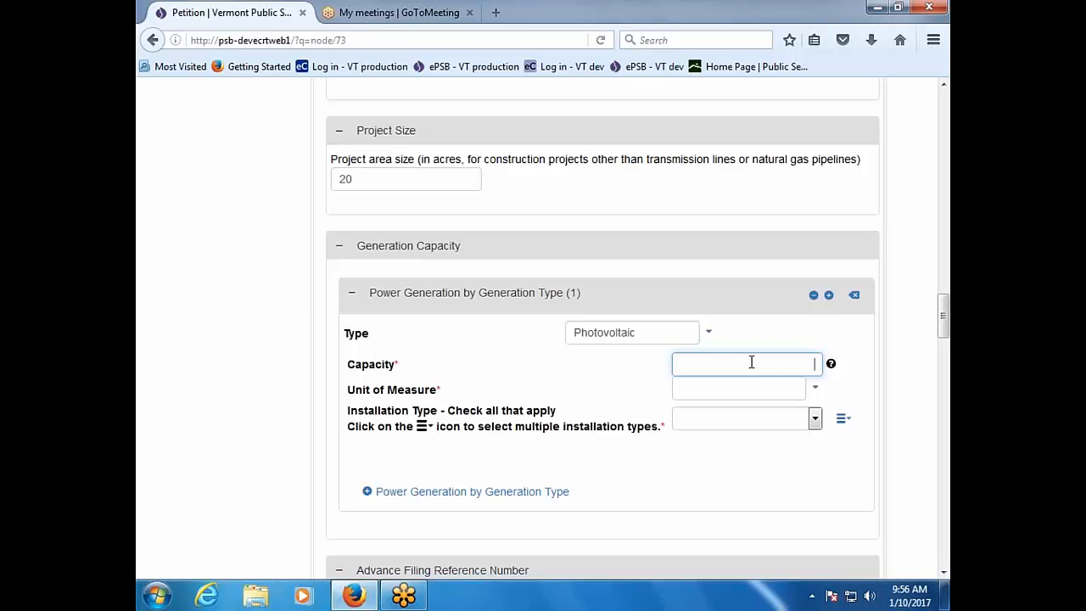
{"action": "type", "text": "5"}
{"action": "left_click", "coordinate": [814, 395]}
{"action": "left_click", "coordinate": [781, 458]}
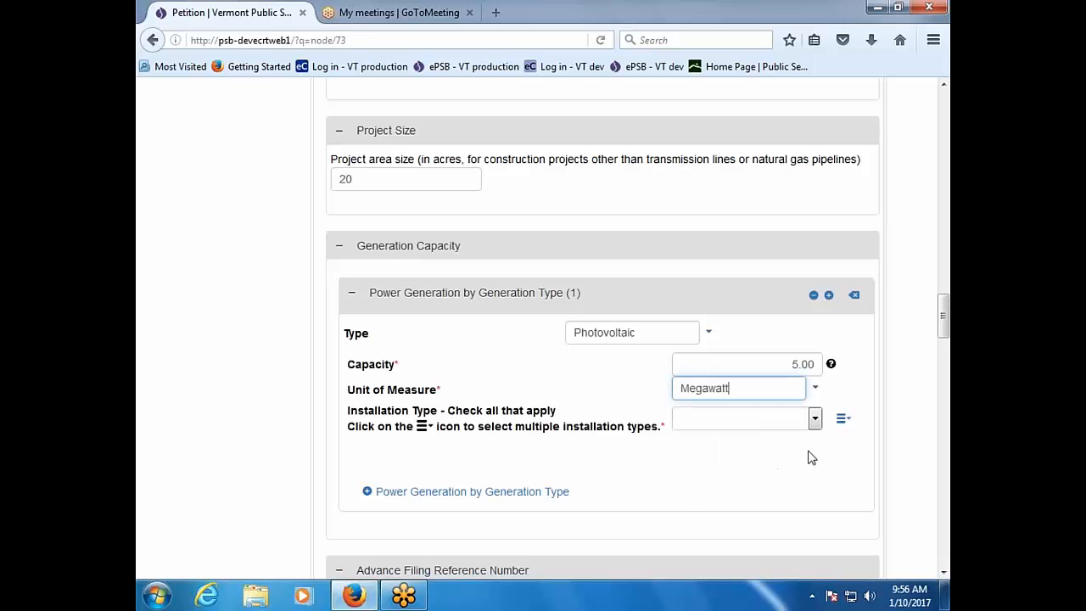
Step: Choose Ground Mount as the installation type
{"action": "left_click", "coordinate": [814, 419]}
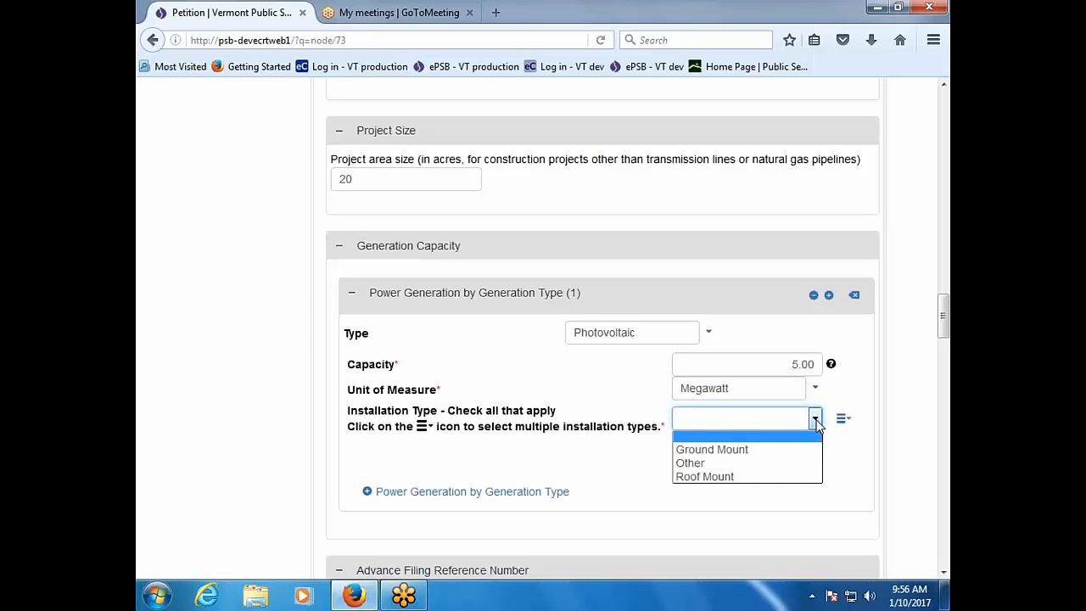
{"action": "left_click", "coordinate": [798, 450]}
{"action": "scroll", "coordinate": [797, 462], "scroll_direction": "down", "scroll_amount": 5}
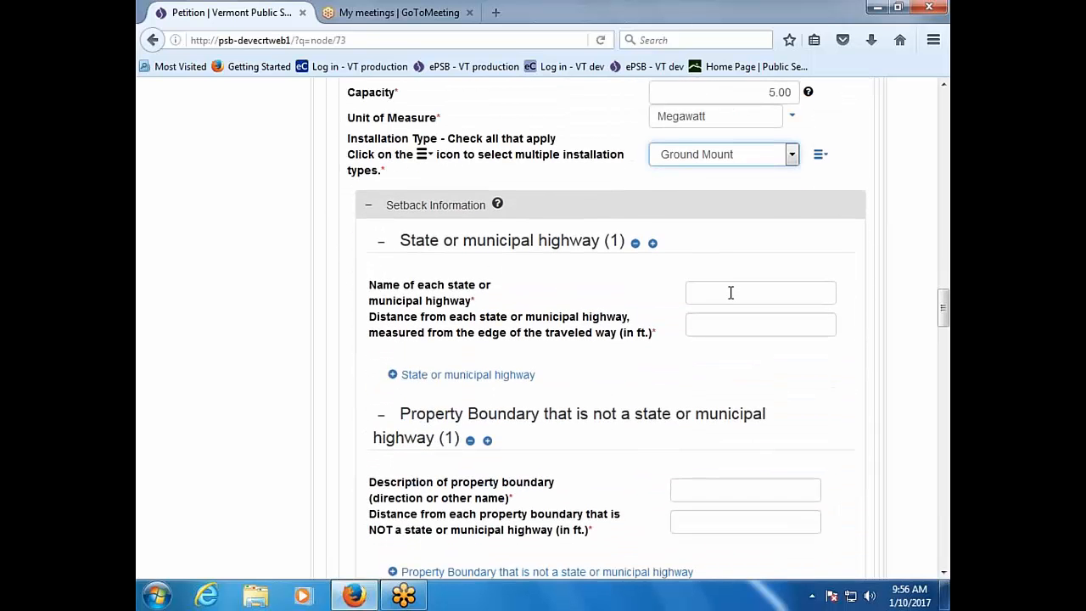
{"action": "scroll", "coordinate": [730, 294], "scroll_direction": "up", "scroll_amount": 2}
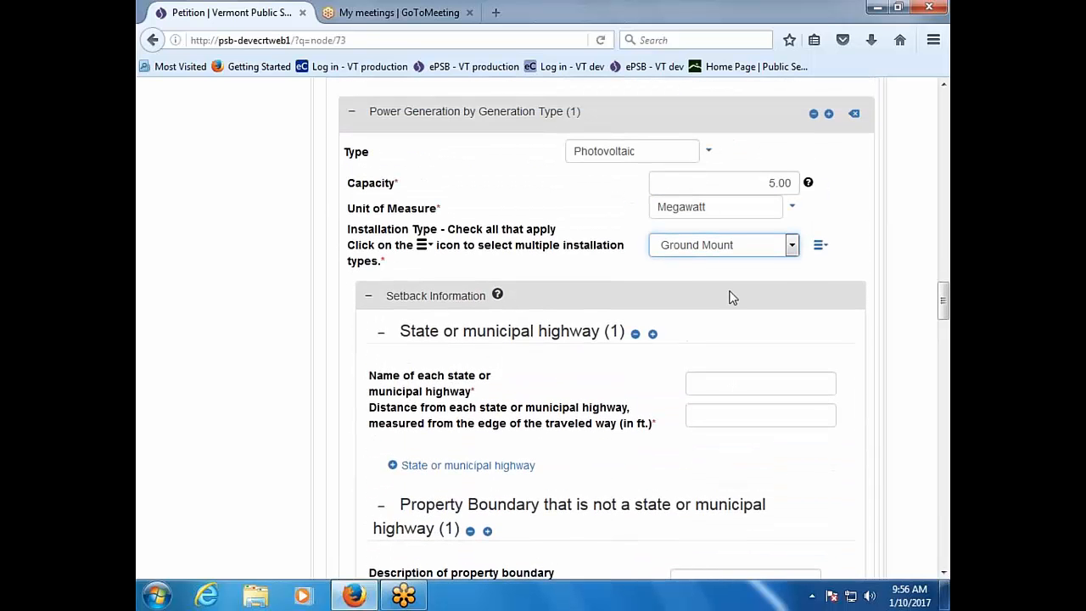
{"action": "left_click", "coordinate": [791, 248]}
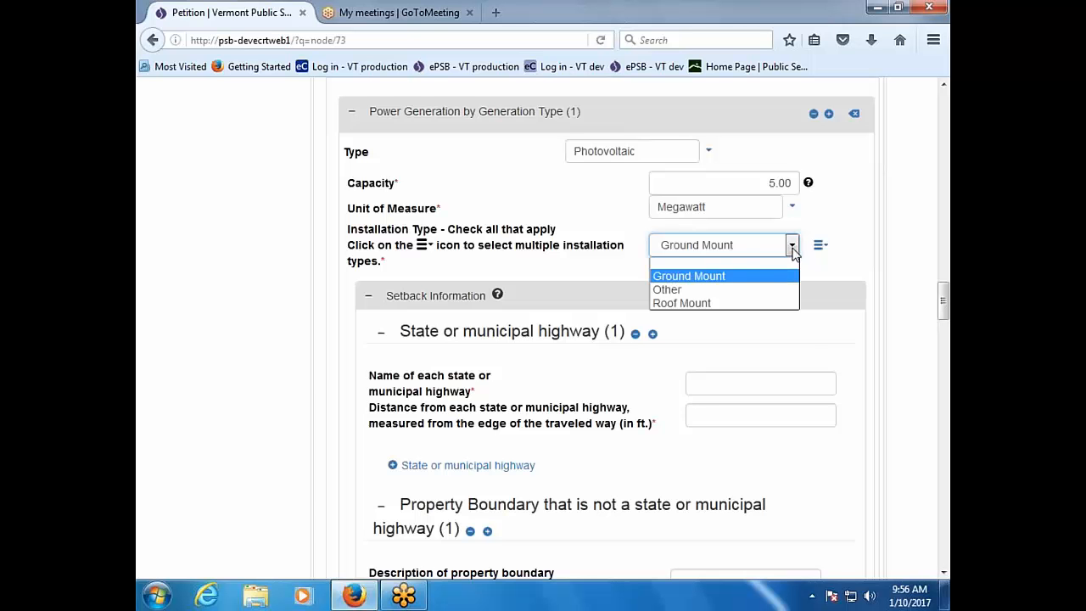
{"action": "left_click", "coordinate": [821, 246]}
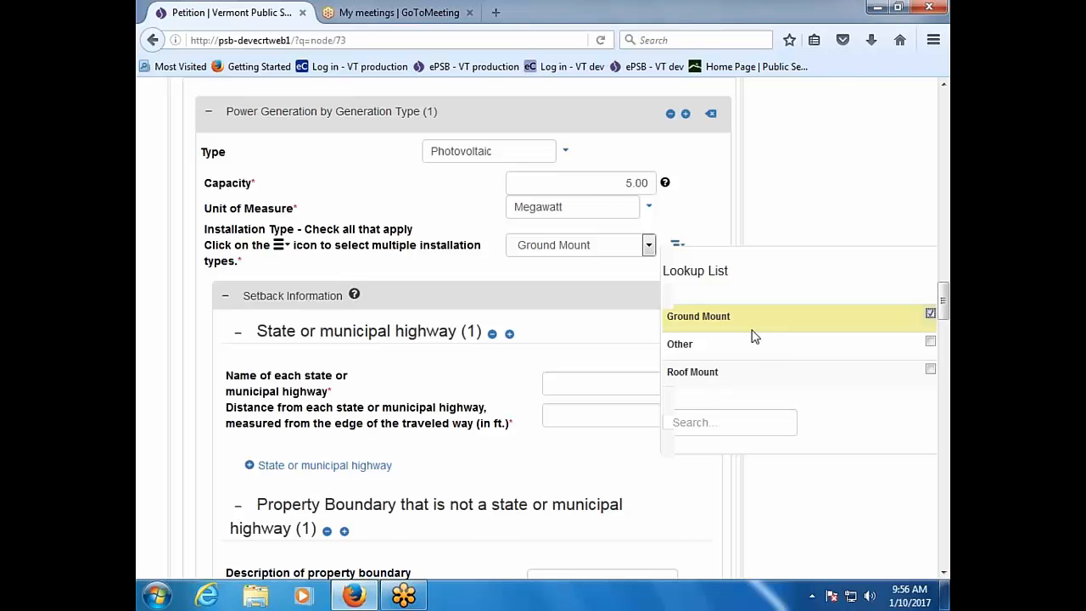
Step: Check Roof Mount alongside Ground Mount in the installation type list, leaving Other unchecked
{"action": "left_click", "coordinate": [509, 376]}
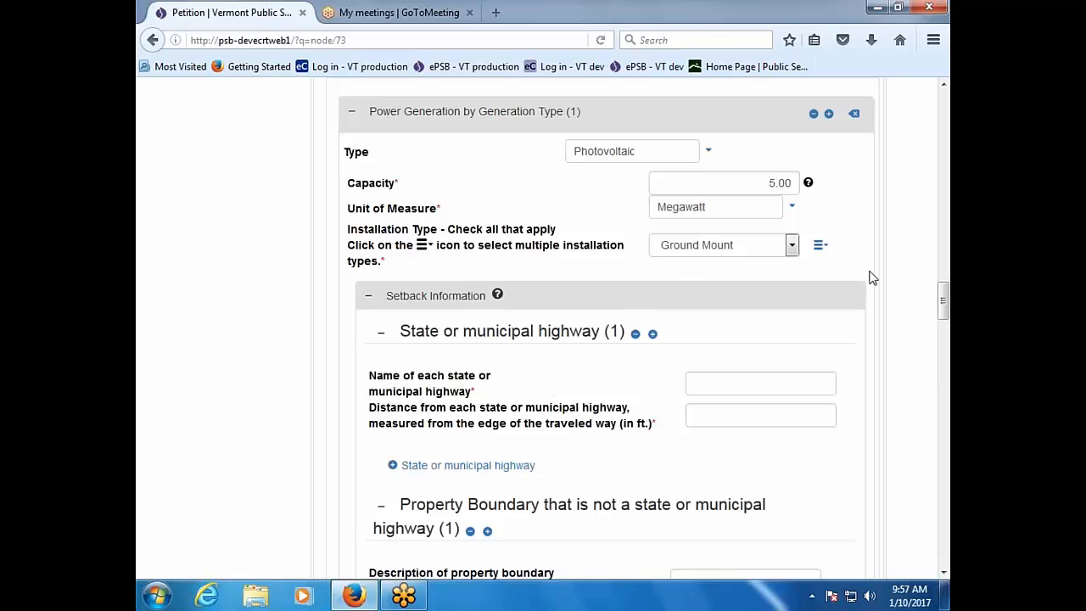
{"action": "left_click", "coordinate": [819, 246]}
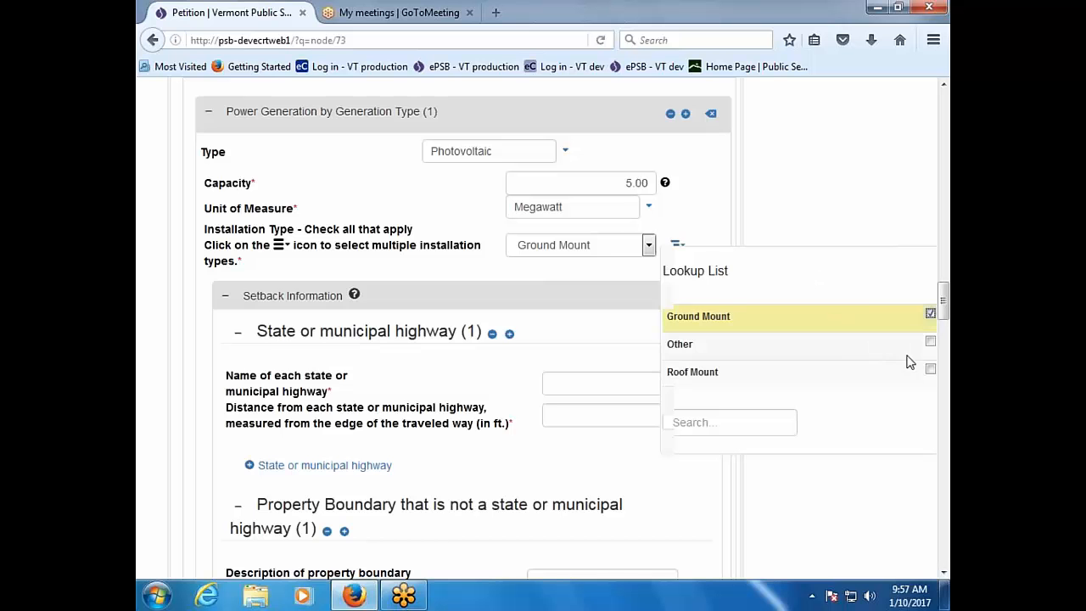
{"action": "left_click", "coordinate": [931, 341]}
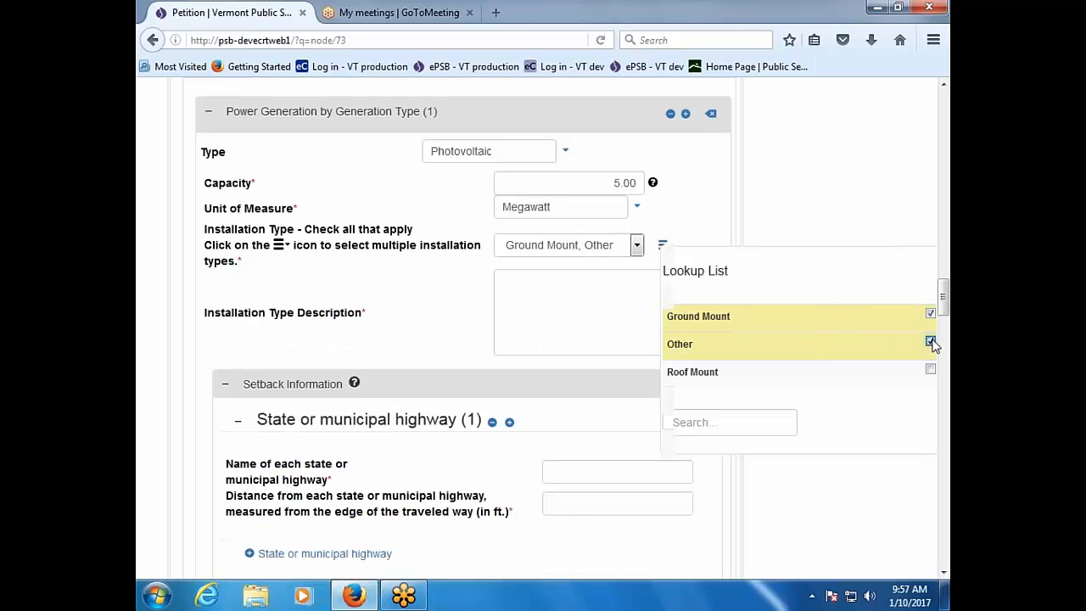
{"action": "left_click", "coordinate": [931, 341]}
{"action": "left_click", "coordinate": [930, 370]}
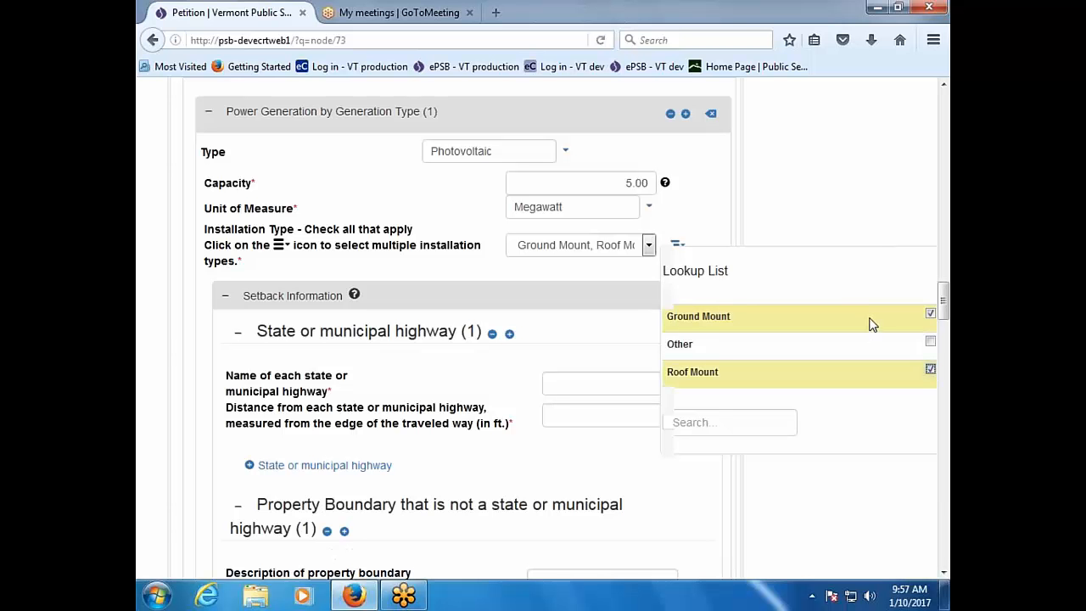
Step: Enter a state or municipal highway setback named Route 20 at 500 ft
{"action": "left_click", "coordinate": [592, 386]}
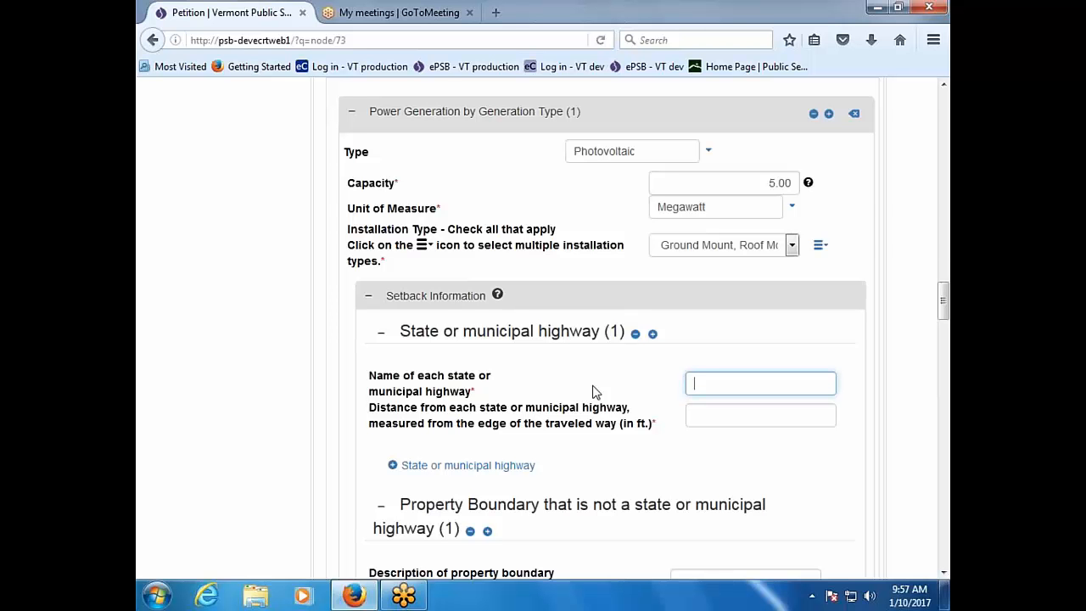
{"action": "type", "text": "Route 20"}
{"action": "key", "text": "Tab"}
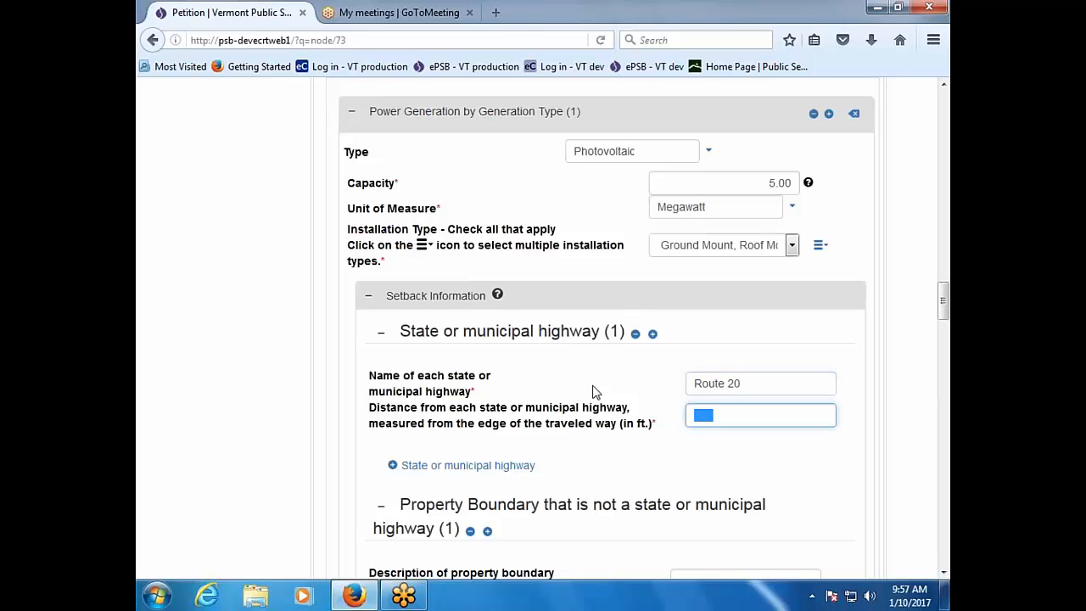
{"action": "type", "text": "500"}
{"action": "key", "text": "Tab"}
{"action": "key", "text": "Tab"}
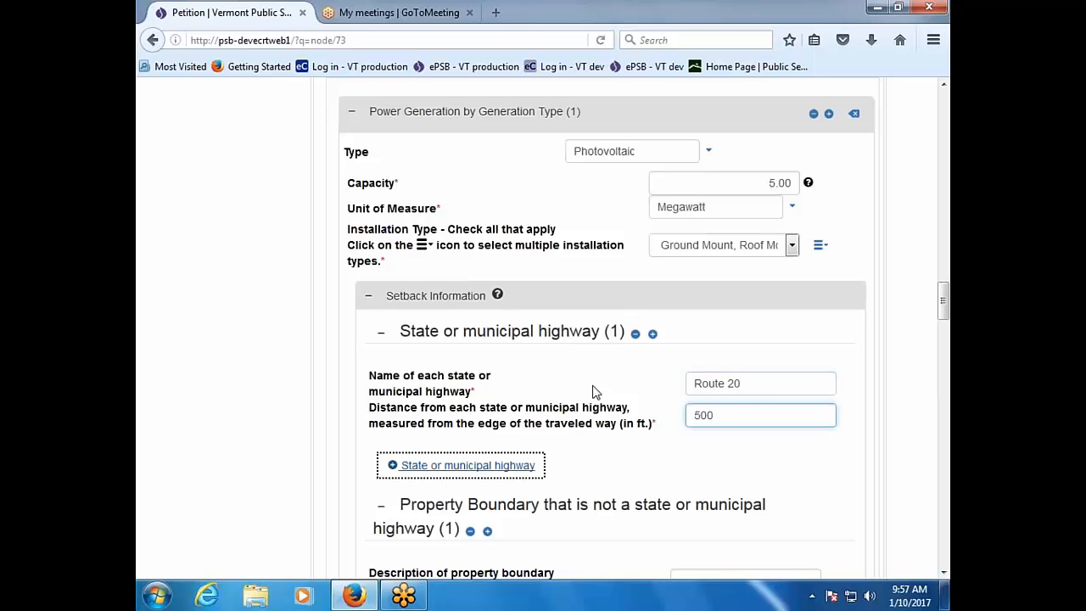
{"action": "scroll", "coordinate": [594, 392], "scroll_direction": "down", "scroll_amount": 4}
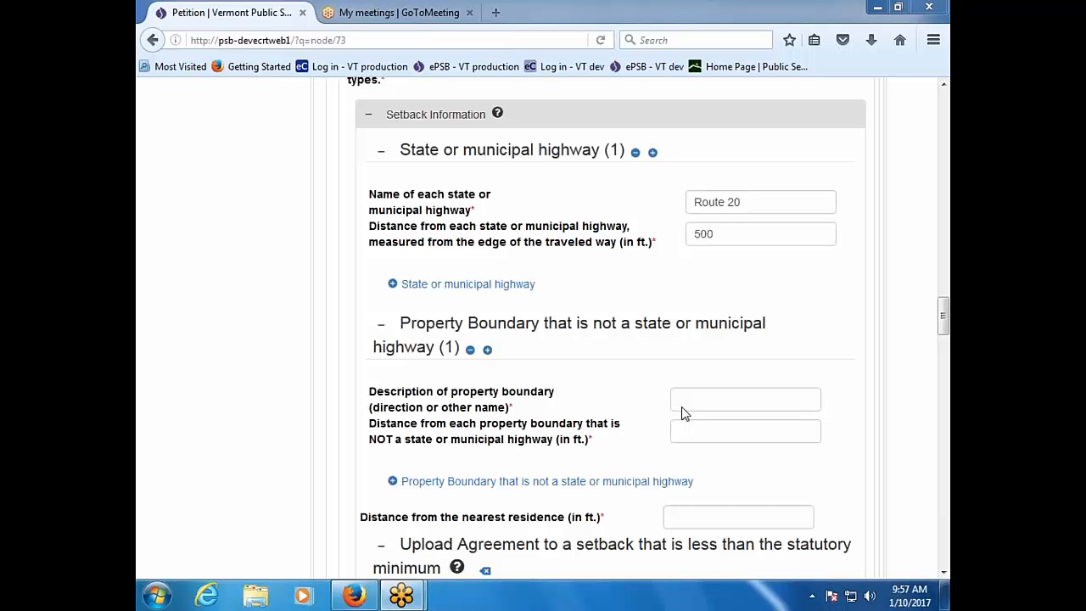
{"action": "key", "text": "Tab"}
{"action": "left_click", "coordinate": [704, 401]}
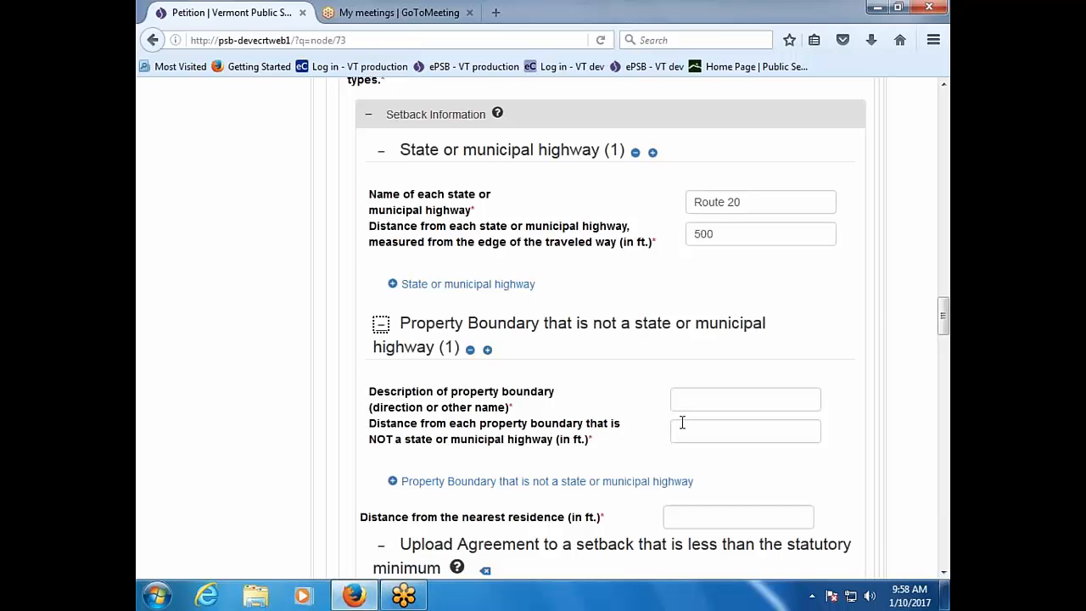
Step: Add a Southern property boundary setback at a distance of 300 ft
{"action": "left_click", "coordinate": [722, 393]}
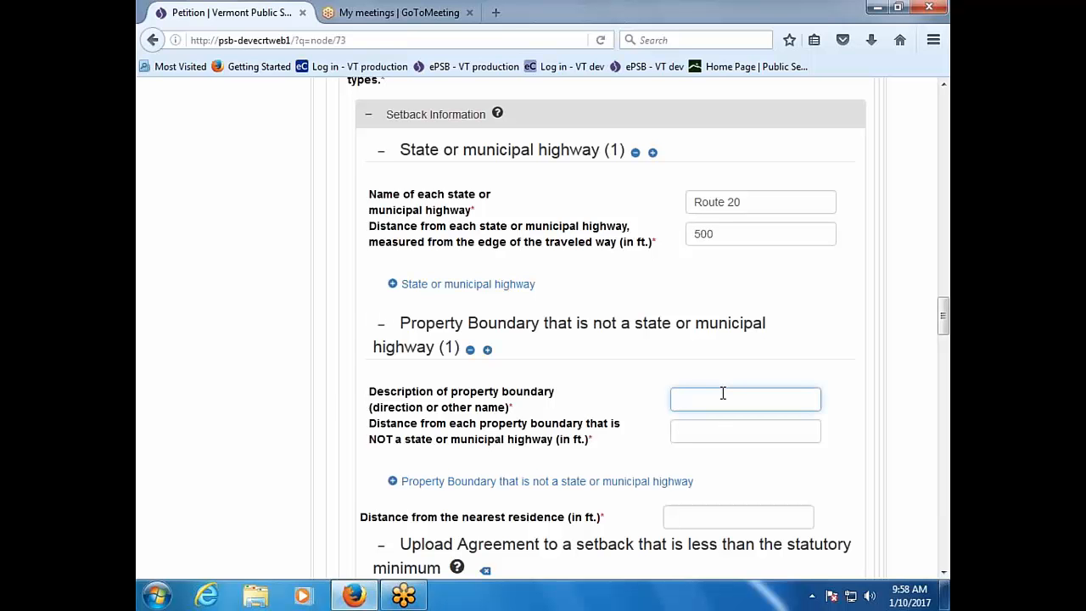
{"action": "type", "text": "Southern"}
{"action": "left_click", "coordinate": [726, 432]}
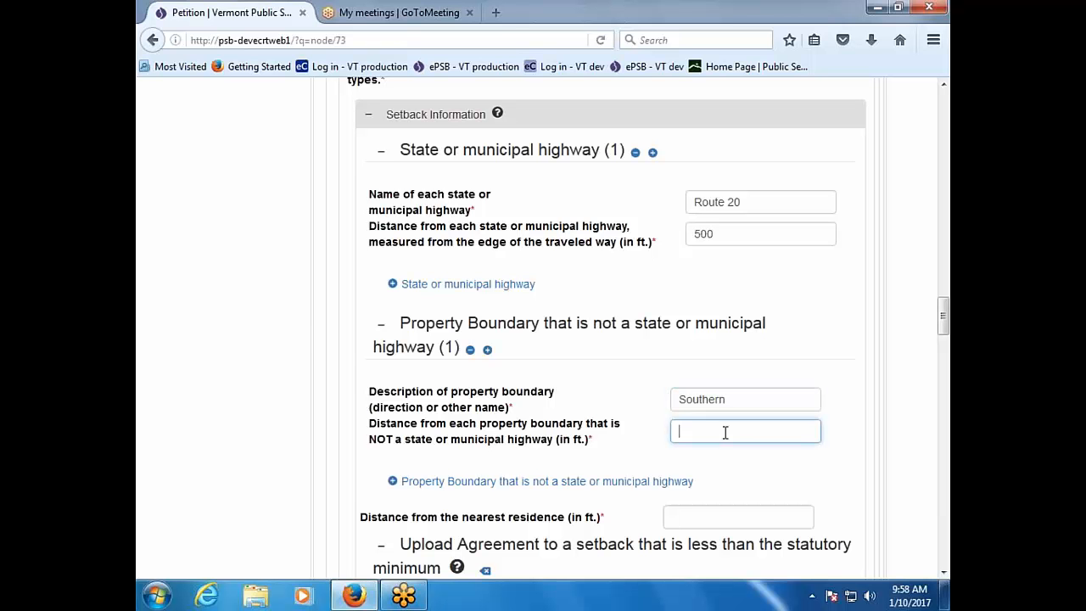
{"action": "type", "text": "300"}
Step: Enter 550 ft as the distance from the nearest residence
{"action": "left_click", "coordinate": [720, 518]}
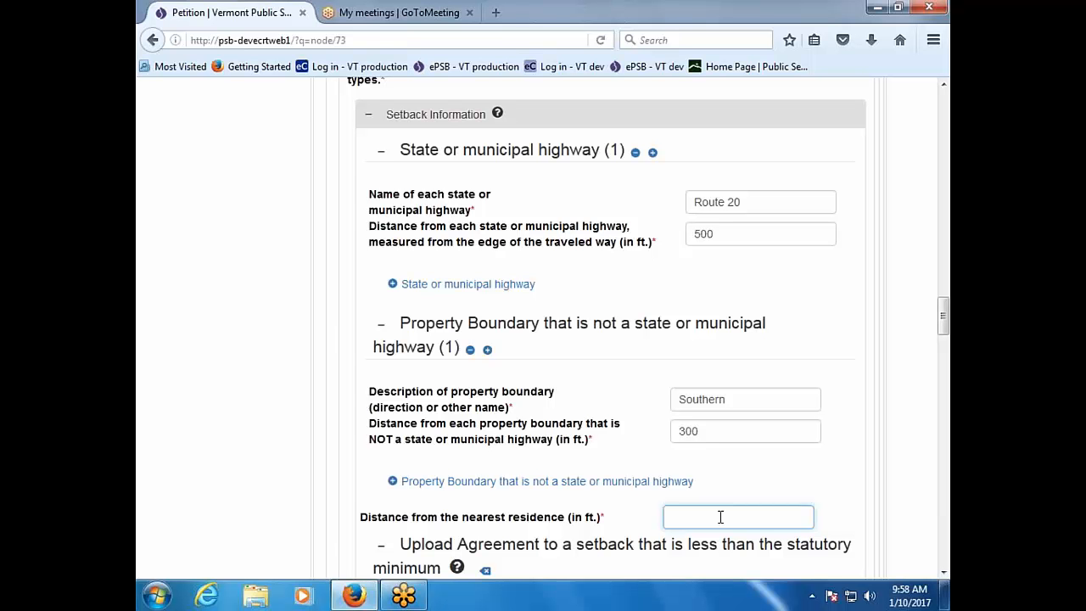
{"action": "type", "text": "550"}
{"action": "scroll", "coordinate": [720, 517], "scroll_direction": "down", "scroll_amount": 5}
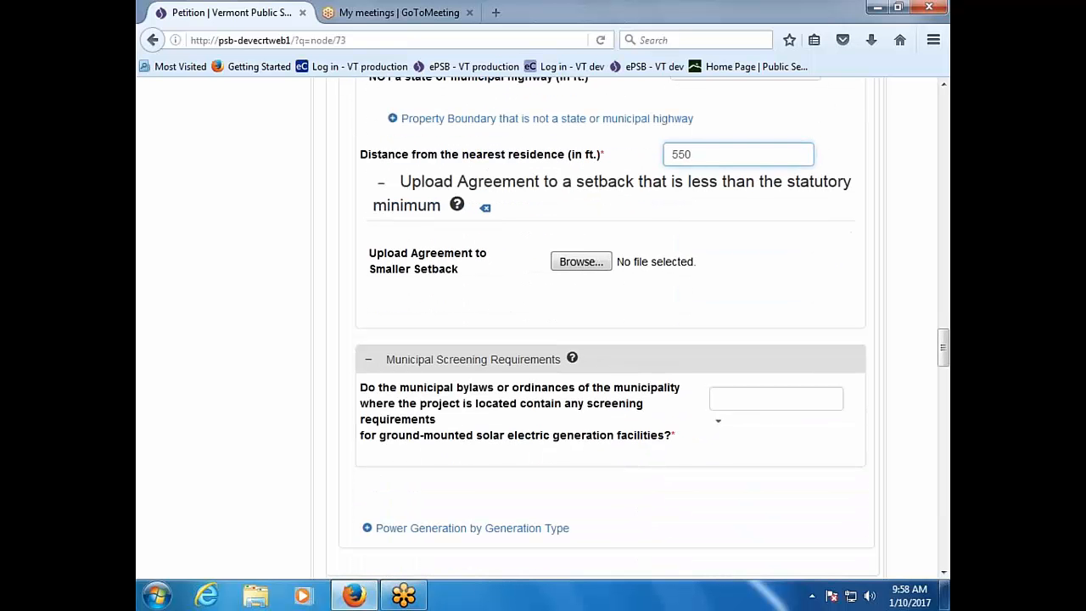
{"action": "scroll", "coordinate": [636, 328], "scroll_direction": "down", "scroll_amount": 2}
{"action": "scroll", "coordinate": [637, 328], "scroll_direction": "up", "scroll_amount": 2}
Step: Select No for the Municipal Screening Requirements question on ground-mounted solar
{"action": "left_click", "coordinate": [765, 400]}
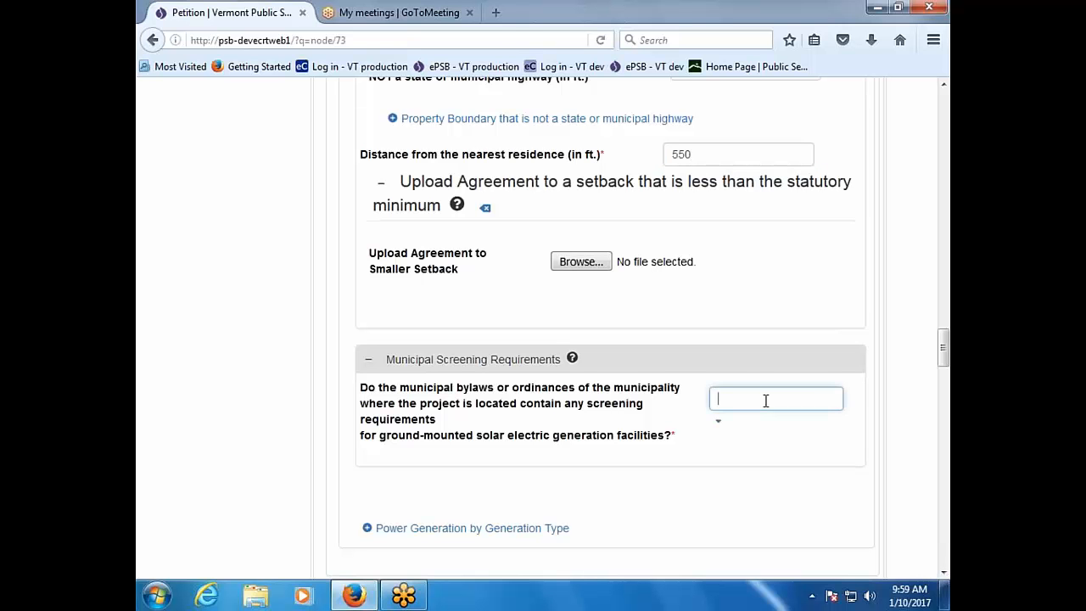
{"action": "left_click", "coordinate": [717, 421]}
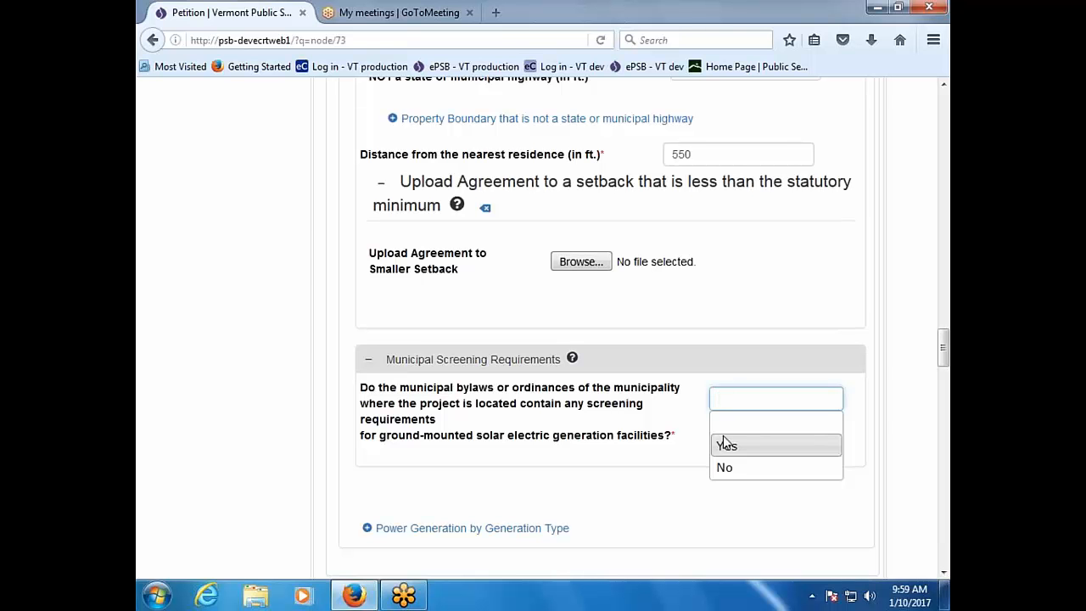
{"action": "left_click", "coordinate": [738, 478]}
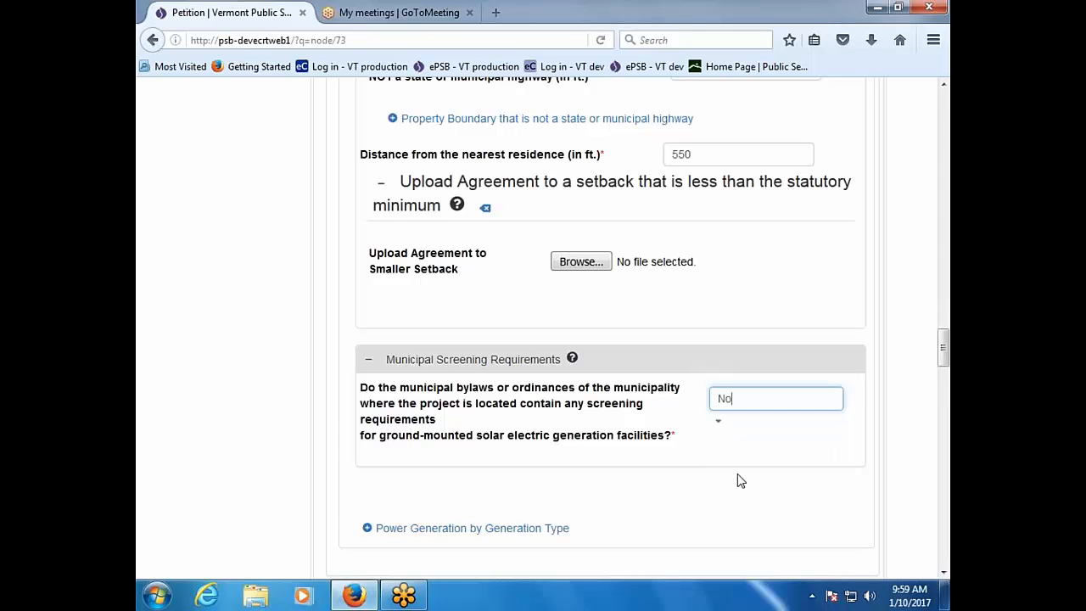
{"action": "scroll", "coordinate": [735, 482], "scroll_direction": "down", "scroll_amount": 3}
{"action": "scroll", "coordinate": [729, 489], "scroll_direction": "down", "scroll_amount": 2}
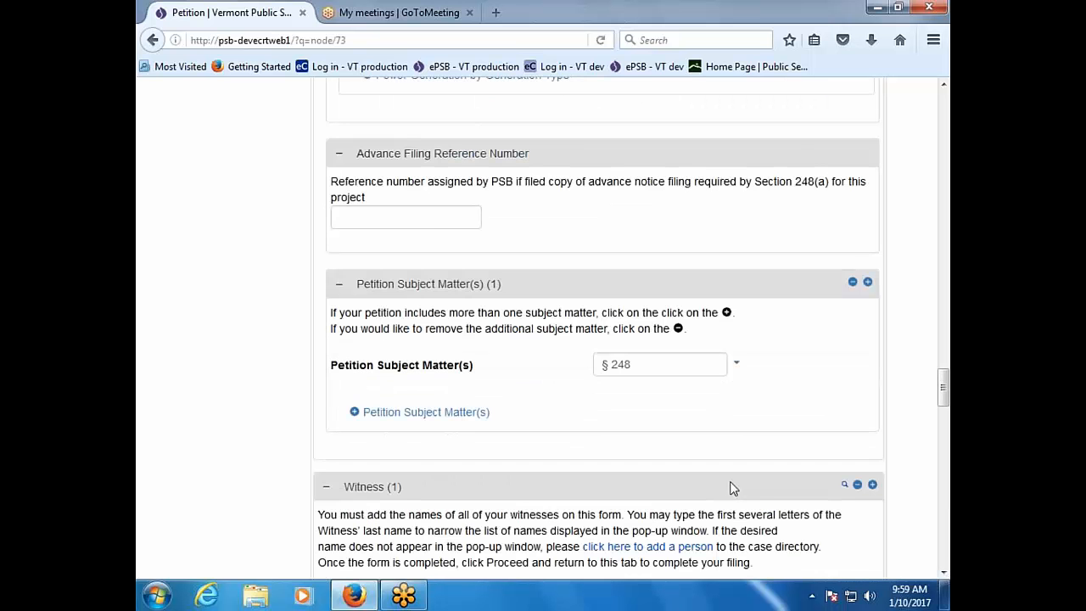
{"action": "left_click", "coordinate": [431, 214]}
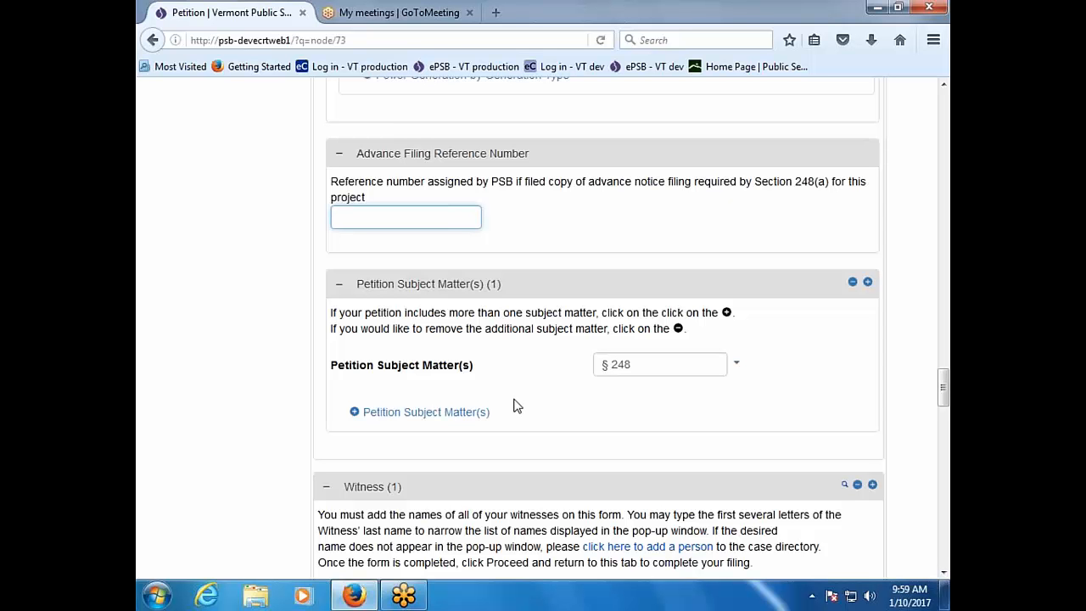
{"action": "scroll", "coordinate": [513, 405], "scroll_direction": "down", "scroll_amount": 2}
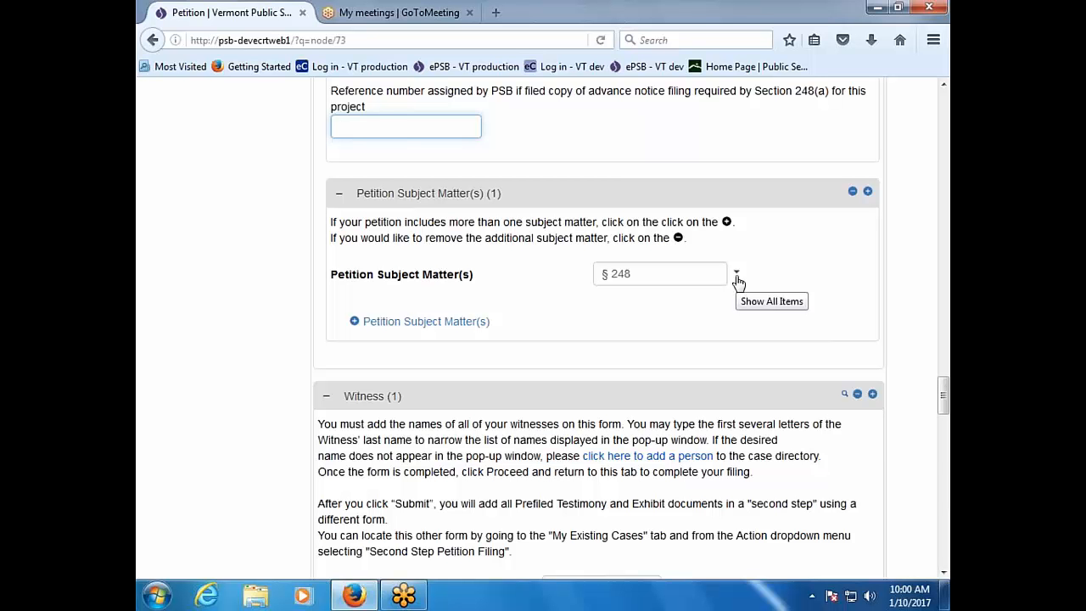
{"action": "scroll", "coordinate": [738, 282], "scroll_direction": "up", "scroll_amount": 2}
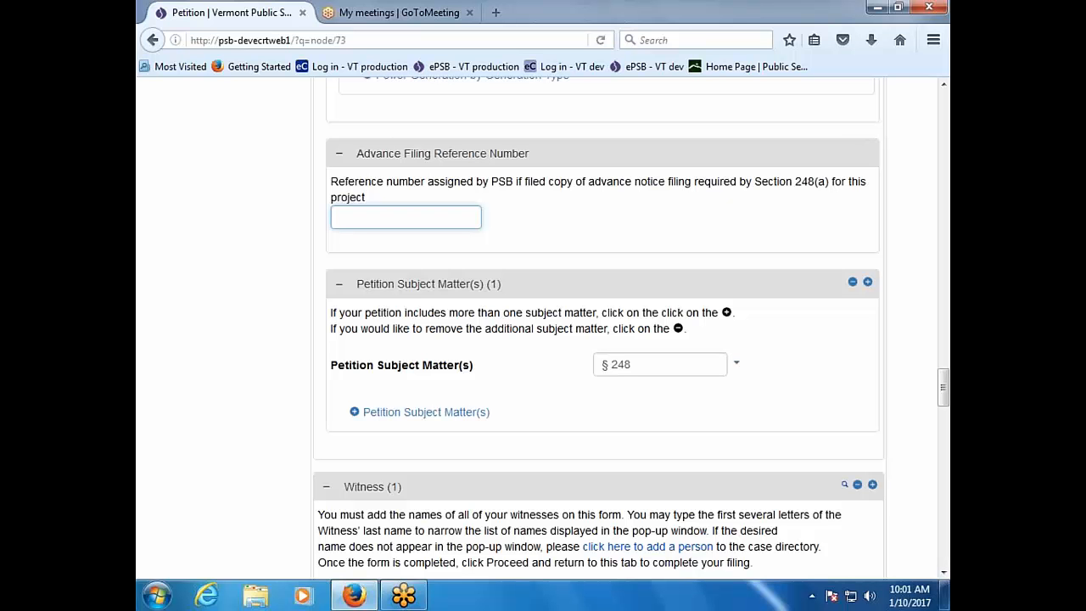
Step: Leave the Advance Filing reference field empty and scroll down to the witness section
{"action": "left_click", "coordinate": [607, 421]}
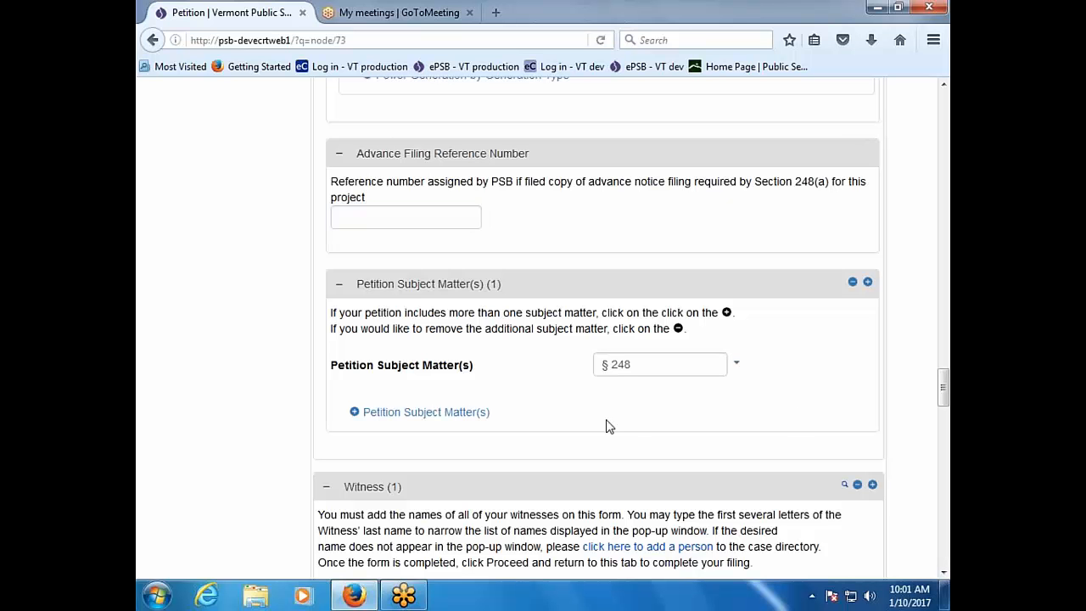
{"action": "scroll", "coordinate": [589, 432], "scroll_direction": "up", "scroll_amount": 5}
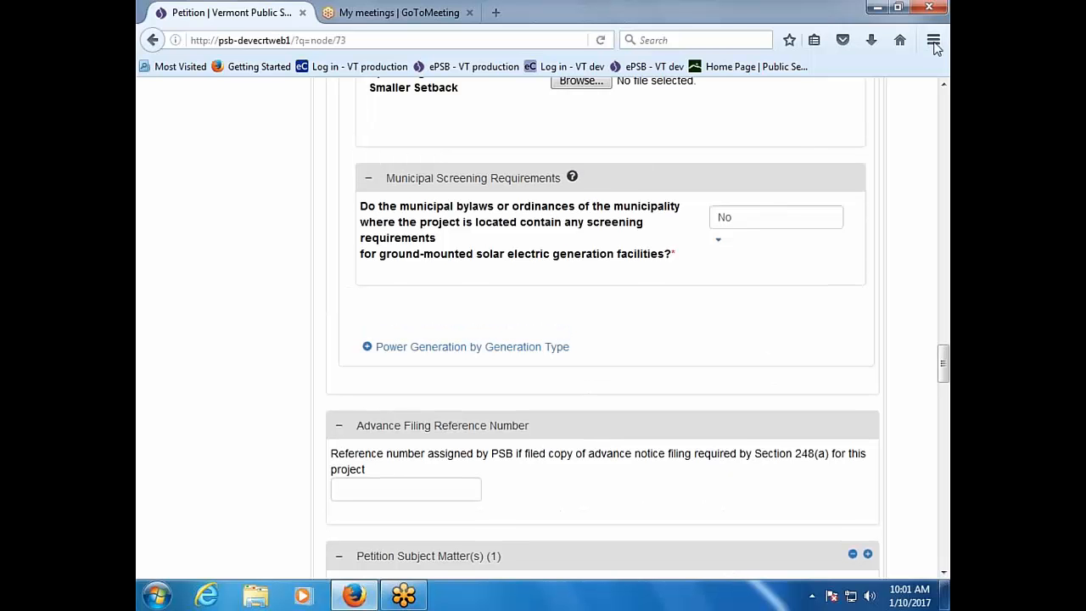
{"action": "scroll", "coordinate": [681, 432], "scroll_direction": "up", "scroll_amount": 9}
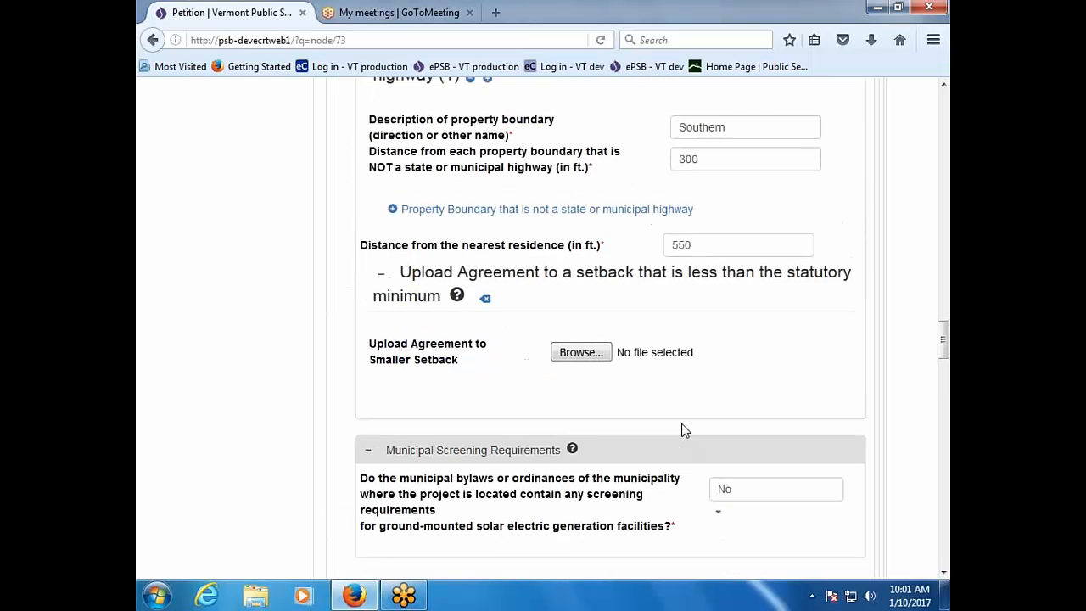
{"action": "scroll", "coordinate": [681, 432], "scroll_direction": "up", "scroll_amount": 3}
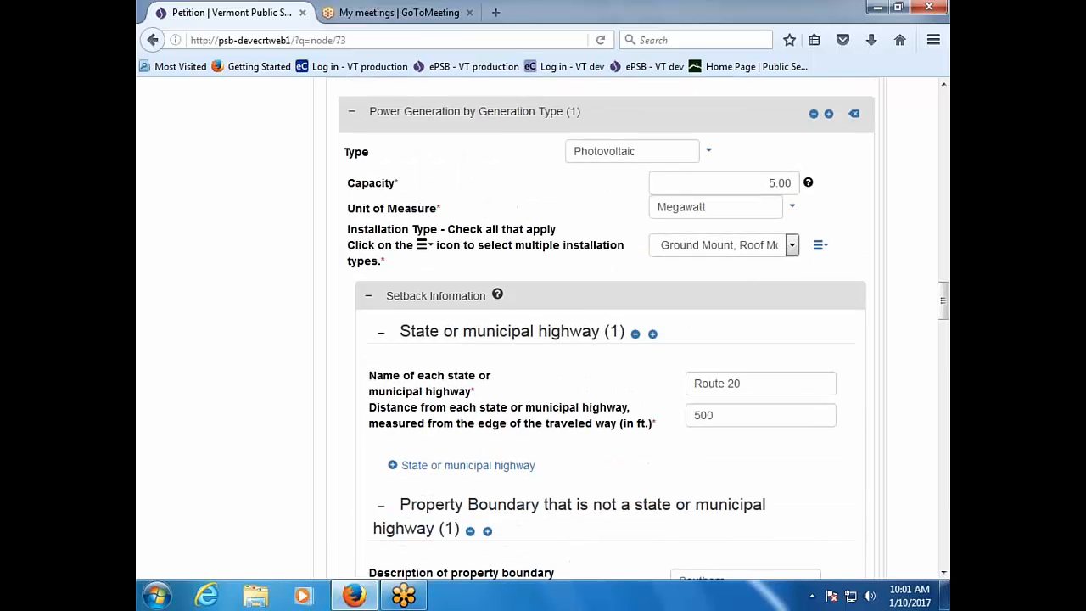
{"action": "scroll", "coordinate": [681, 431], "scroll_direction": "down", "scroll_amount": 9}
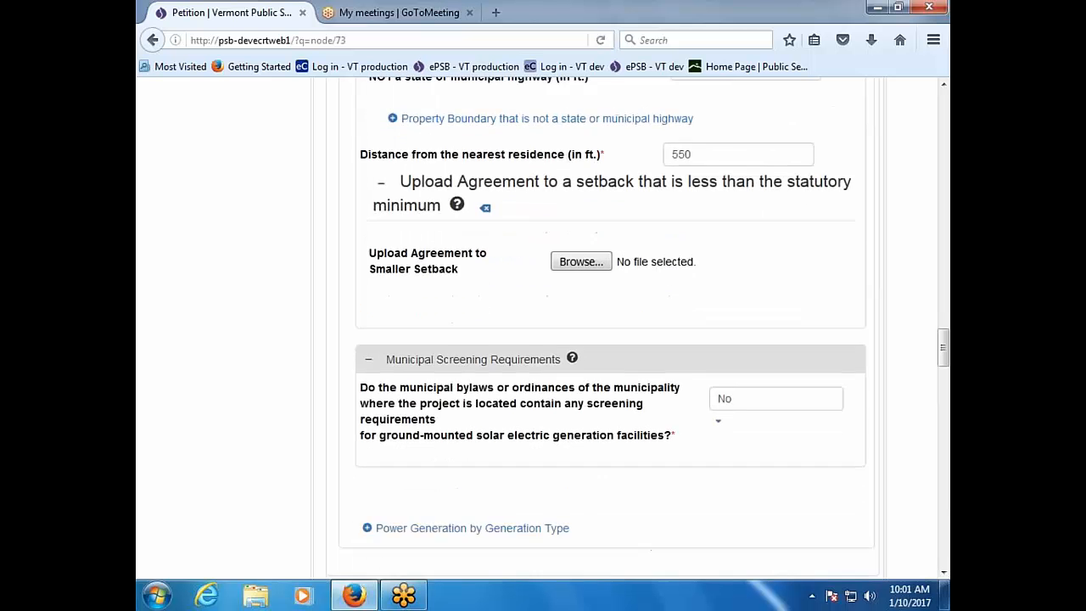
{"action": "scroll", "coordinate": [637, 326], "scroll_direction": "up", "scroll_amount": 15}
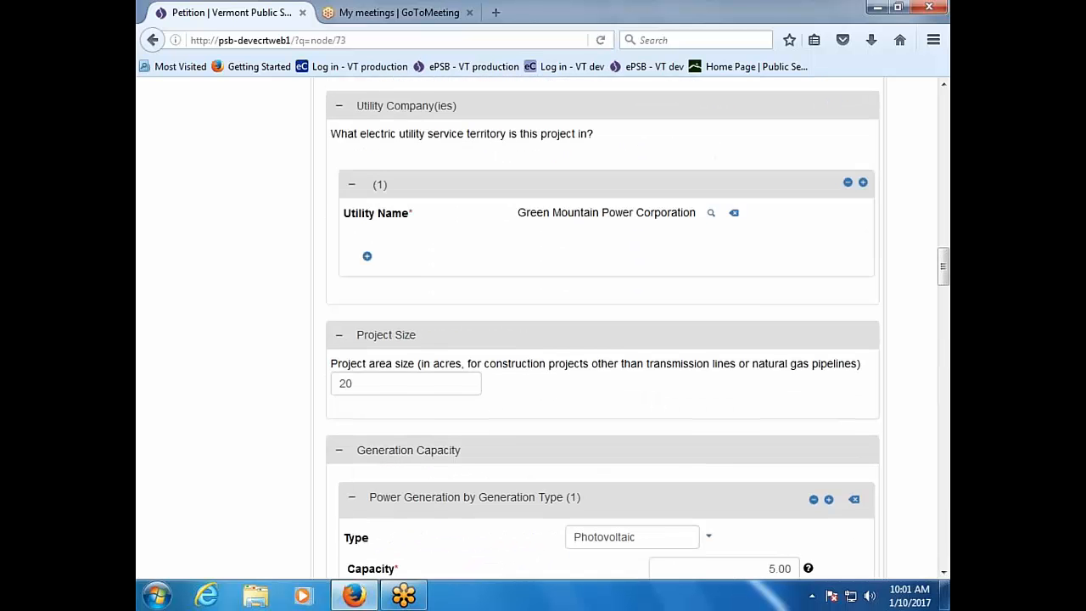
{"action": "scroll", "coordinate": [636, 326], "scroll_direction": "up", "scroll_amount": 4}
{"action": "scroll", "coordinate": [636, 327], "scroll_direction": "down", "scroll_amount": 6}
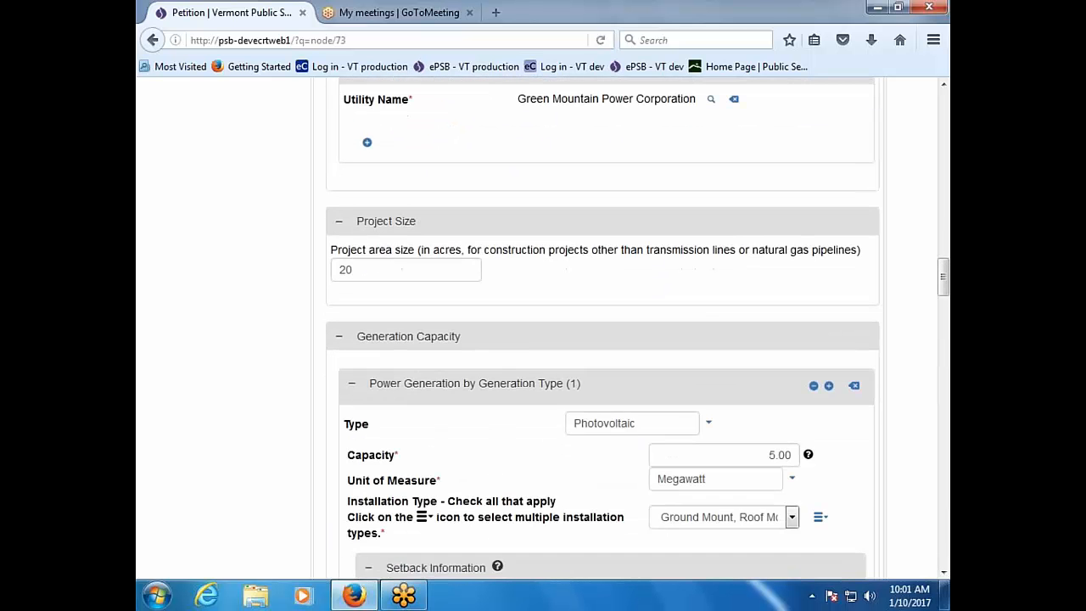
{"action": "scroll", "coordinate": [636, 327], "scroll_direction": "down", "scroll_amount": 8}
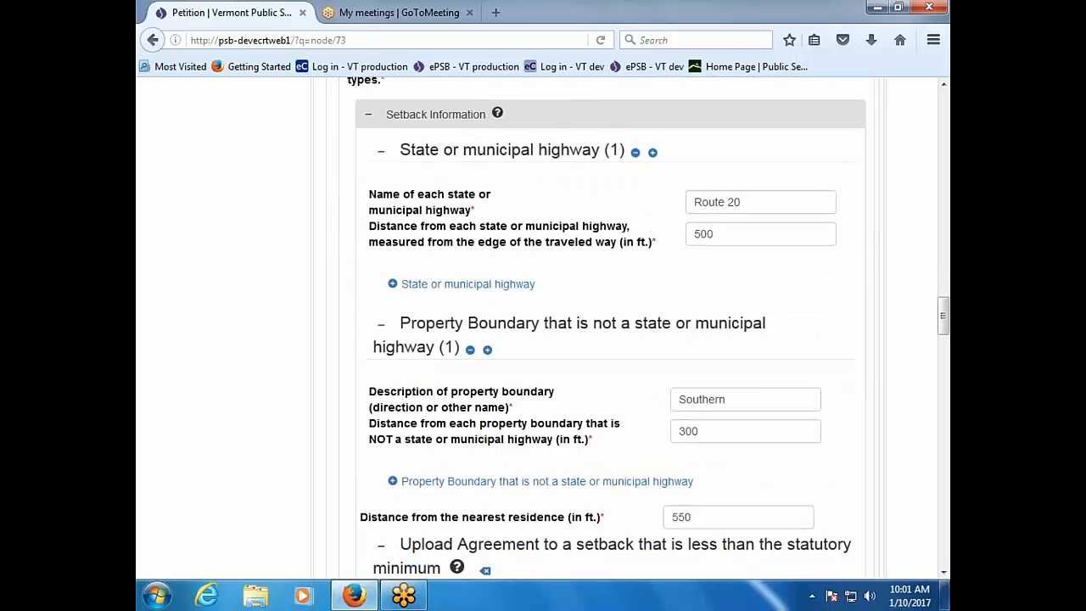
{"action": "scroll", "coordinate": [636, 326], "scroll_direction": "down", "scroll_amount": 3}
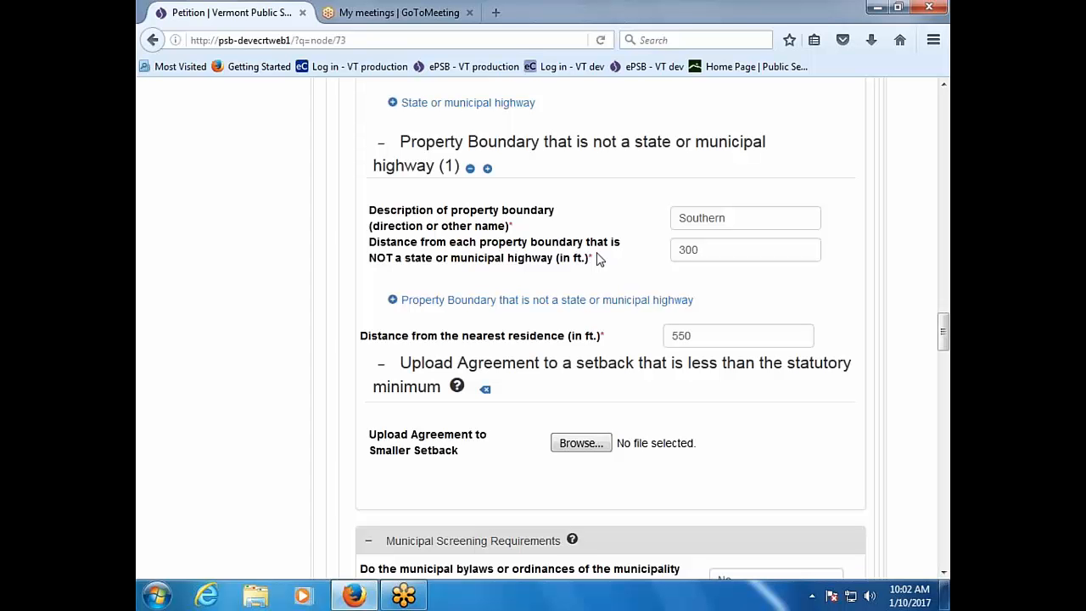
{"action": "scroll", "coordinate": [597, 259], "scroll_direction": "down", "scroll_amount": 2}
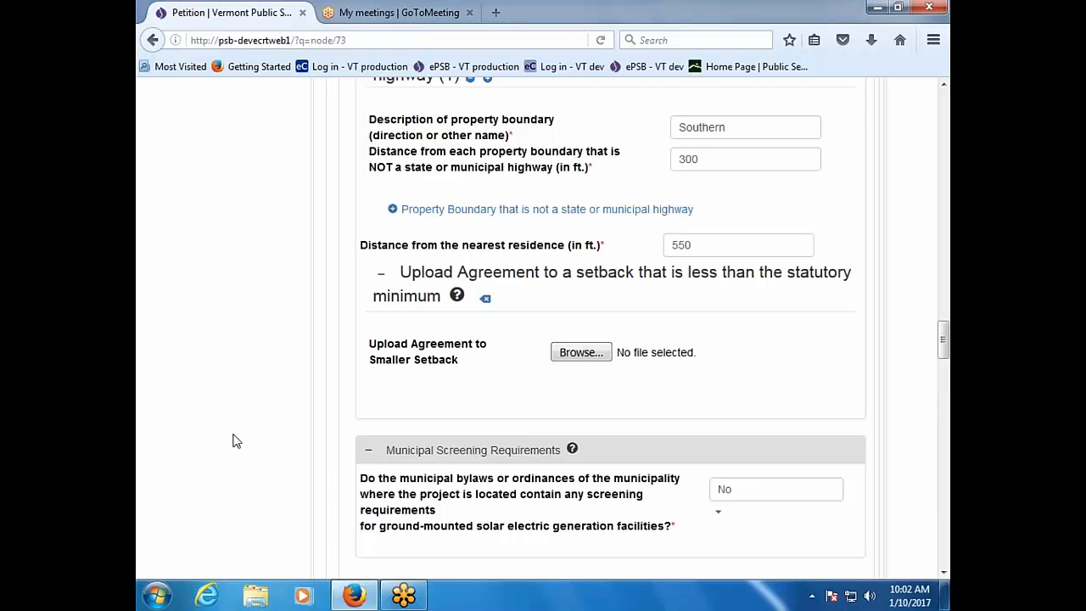
{"action": "scroll", "coordinate": [234, 439], "scroll_direction": "down", "scroll_amount": 5}
{"action": "scroll", "coordinate": [235, 439], "scroll_direction": "down", "scroll_amount": 3}
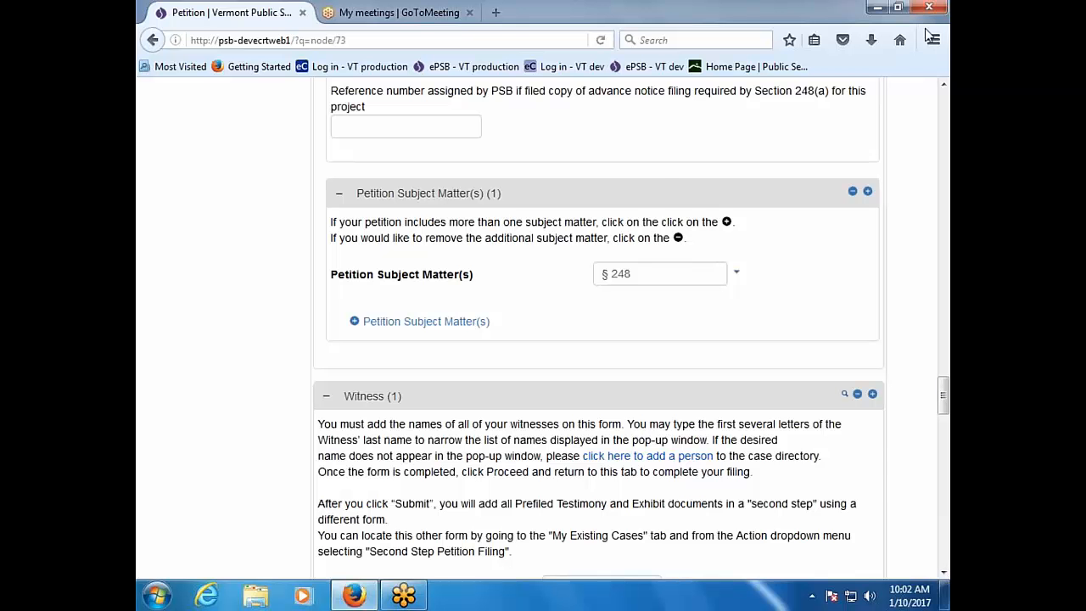
{"action": "scroll", "coordinate": [572, 317], "scroll_direction": "down", "scroll_amount": 20}
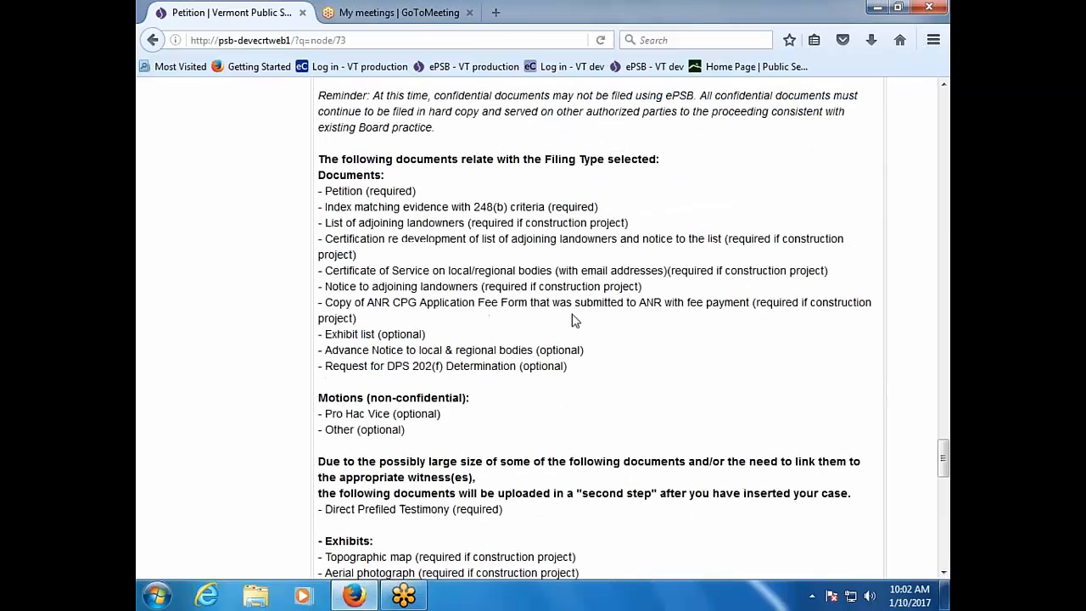
{"action": "scroll", "coordinate": [622, 347], "scroll_direction": "down", "scroll_amount": 3}
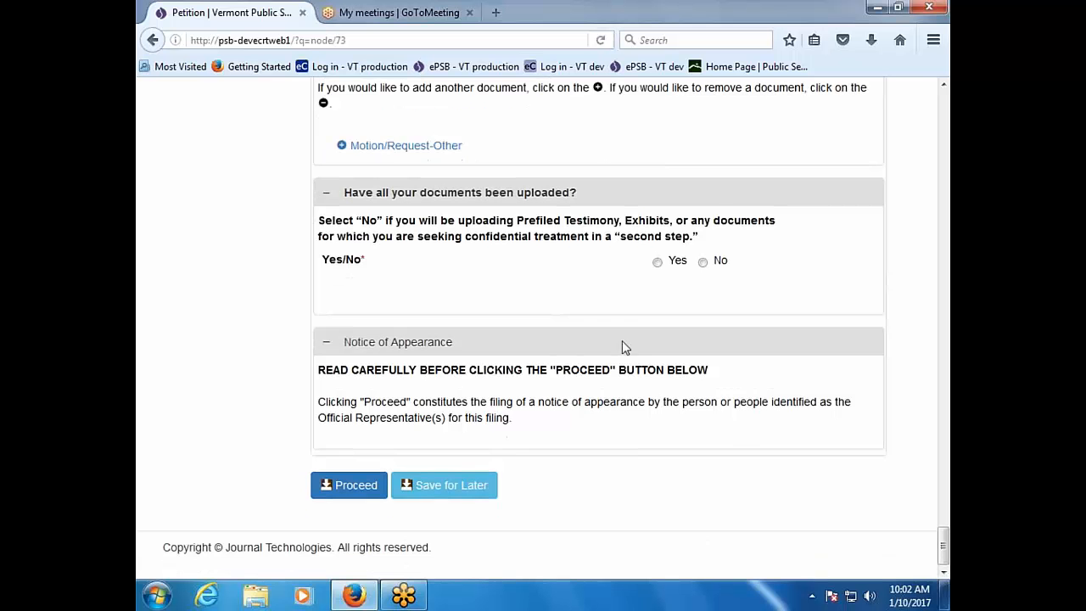
{"action": "left_click_drag", "start_coordinate": [945, 550], "coordinate": [944, 203]}
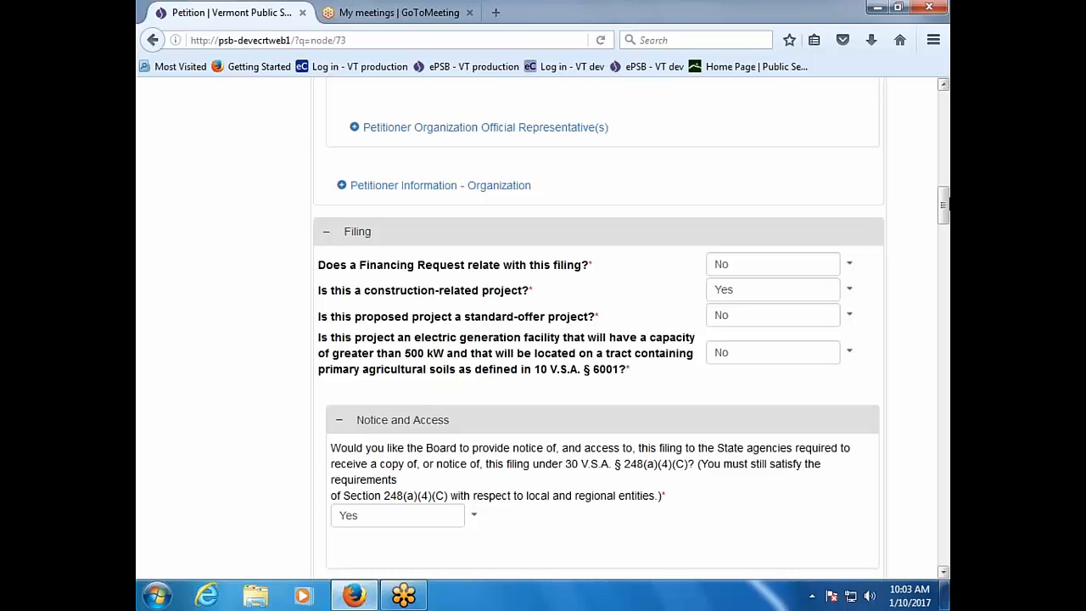
{"action": "scroll", "coordinate": [598, 326], "scroll_direction": "down", "scroll_amount": 15}
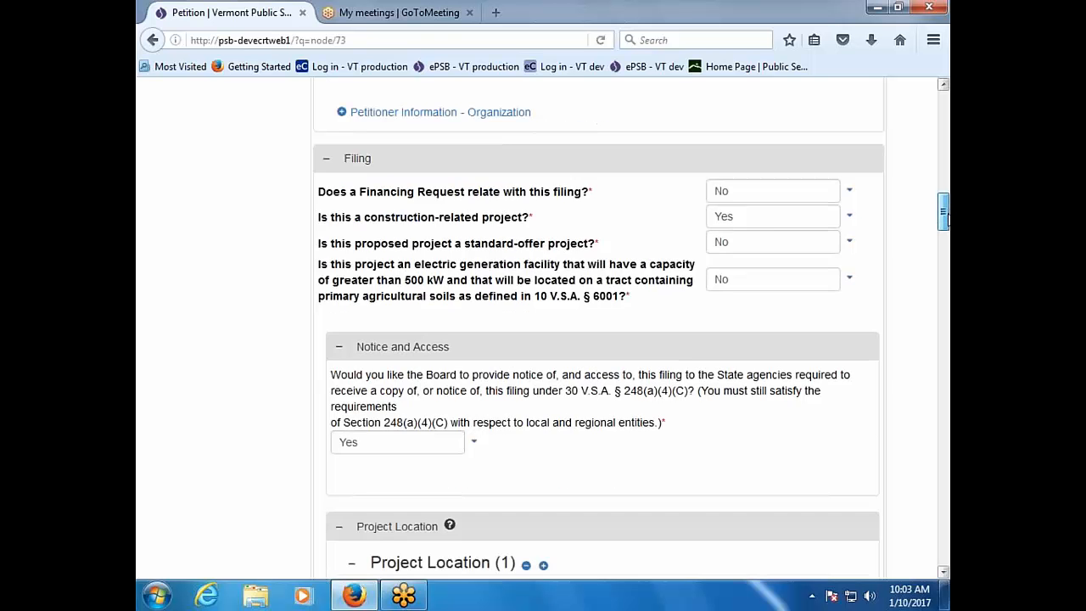
{"action": "scroll", "coordinate": [598, 326], "scroll_direction": "down", "scroll_amount": 10}
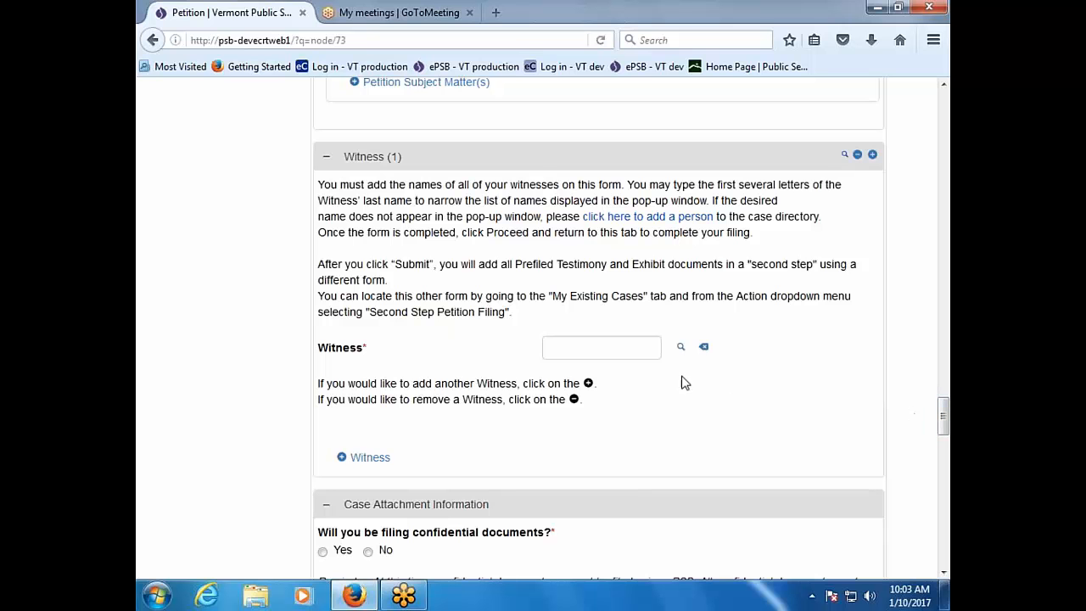
Step: Add the Verizon contact from the person search as the petition's first witness
{"action": "left_click", "coordinate": [619, 351]}
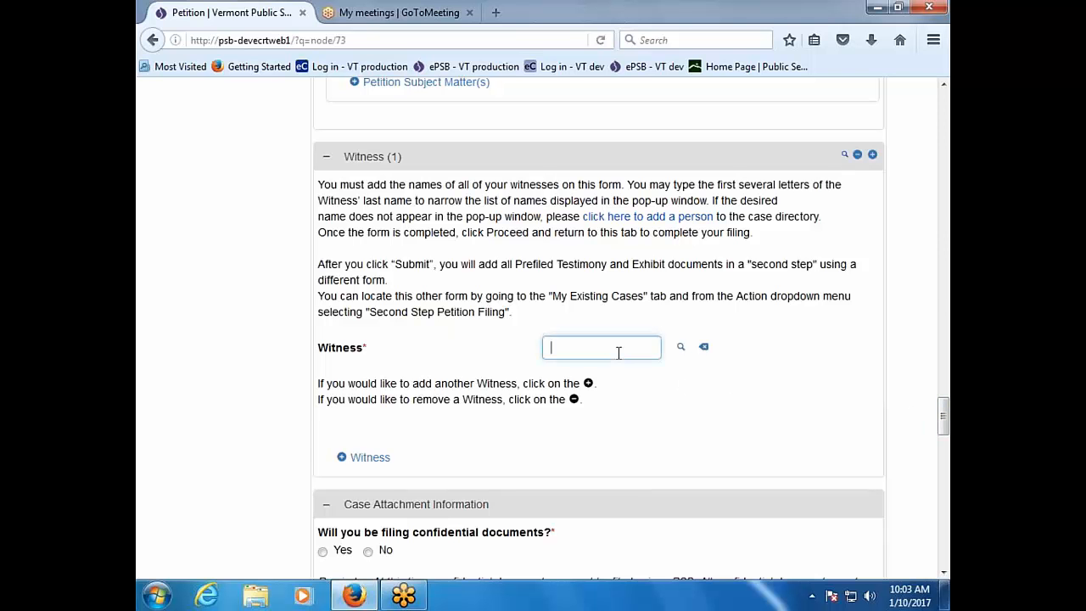
{"action": "left_click", "coordinate": [681, 350]}
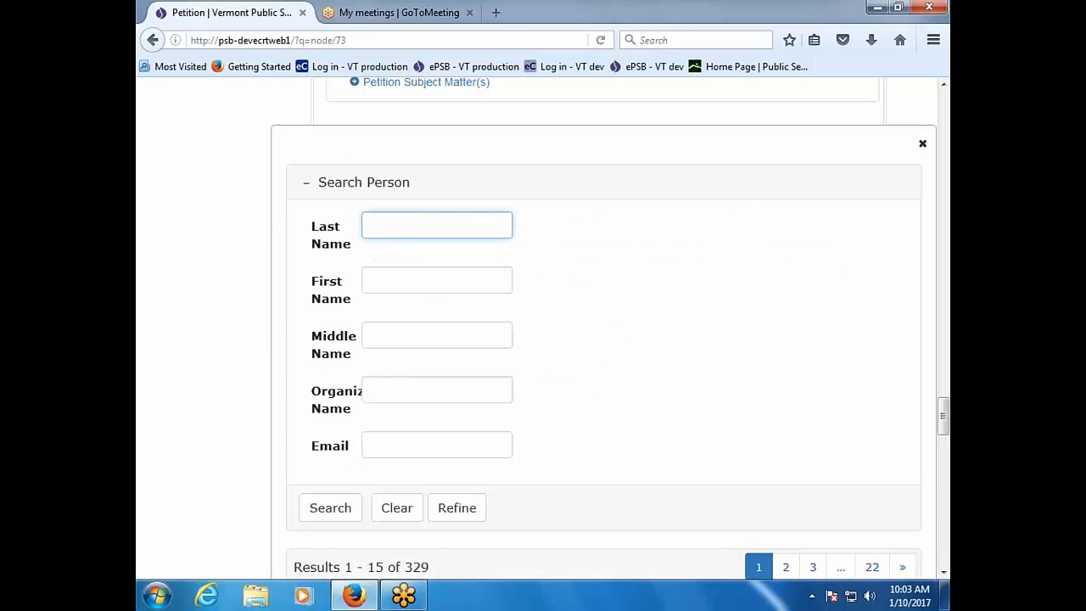
{"action": "scroll", "coordinate": [630, 436], "scroll_direction": "down", "scroll_amount": 5}
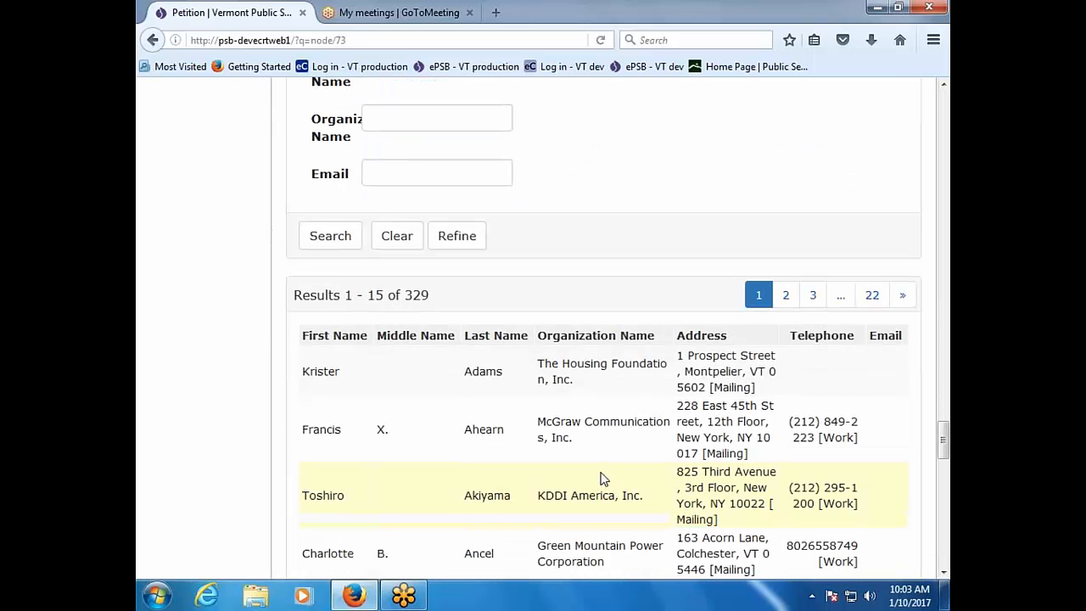
{"action": "scroll", "coordinate": [600, 479], "scroll_direction": "down", "scroll_amount": 2}
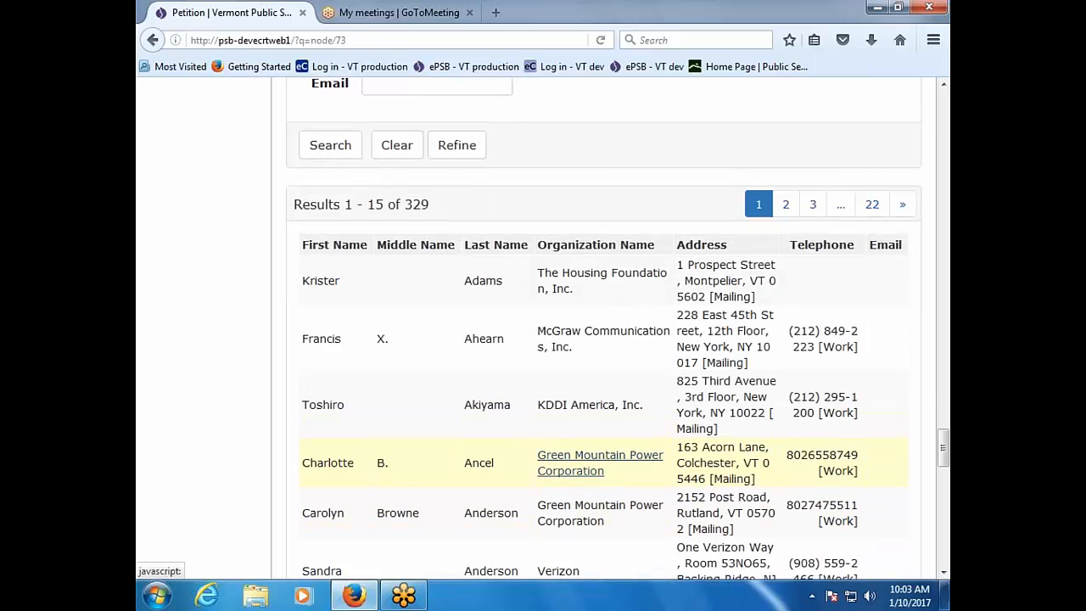
{"action": "scroll", "coordinate": [600, 462], "scroll_direction": "down", "scroll_amount": 2}
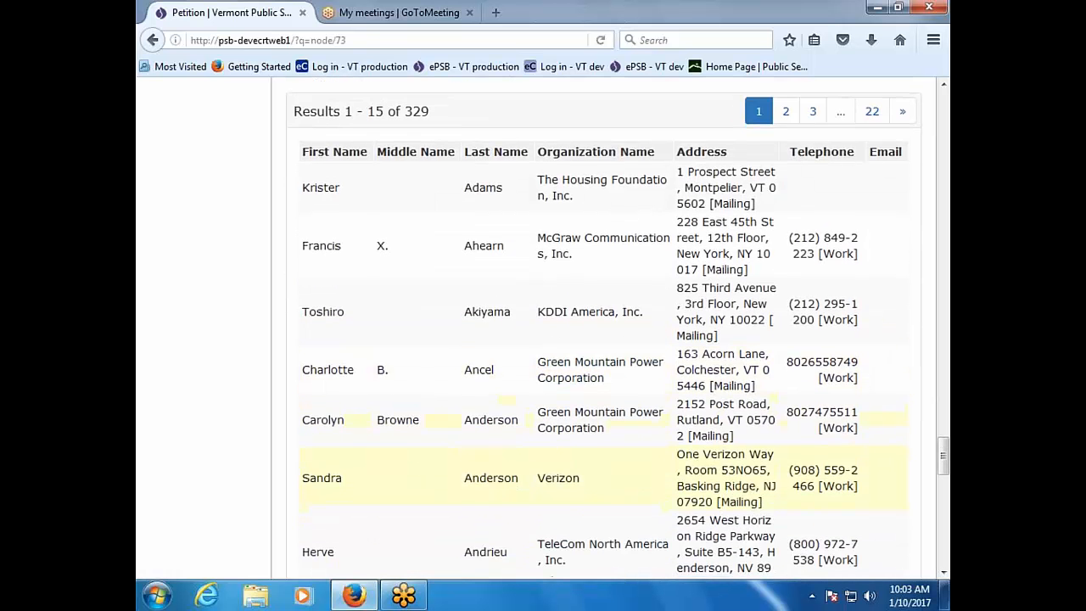
{"action": "scroll", "coordinate": [600, 462], "scroll_direction": "down", "scroll_amount": 2}
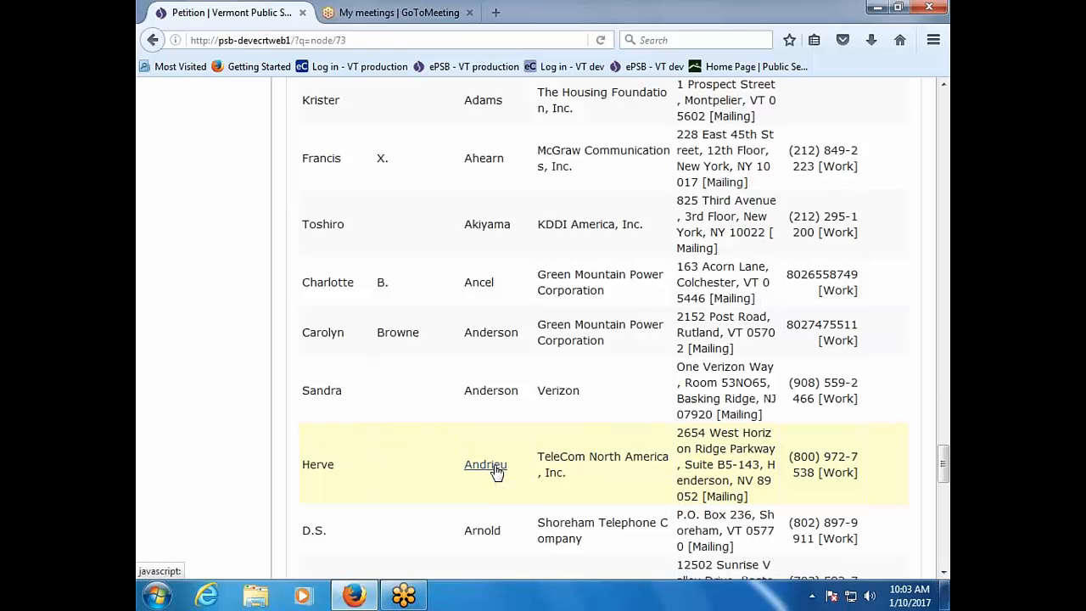
{"action": "scroll", "coordinate": [496, 471], "scroll_direction": "up", "scroll_amount": 2}
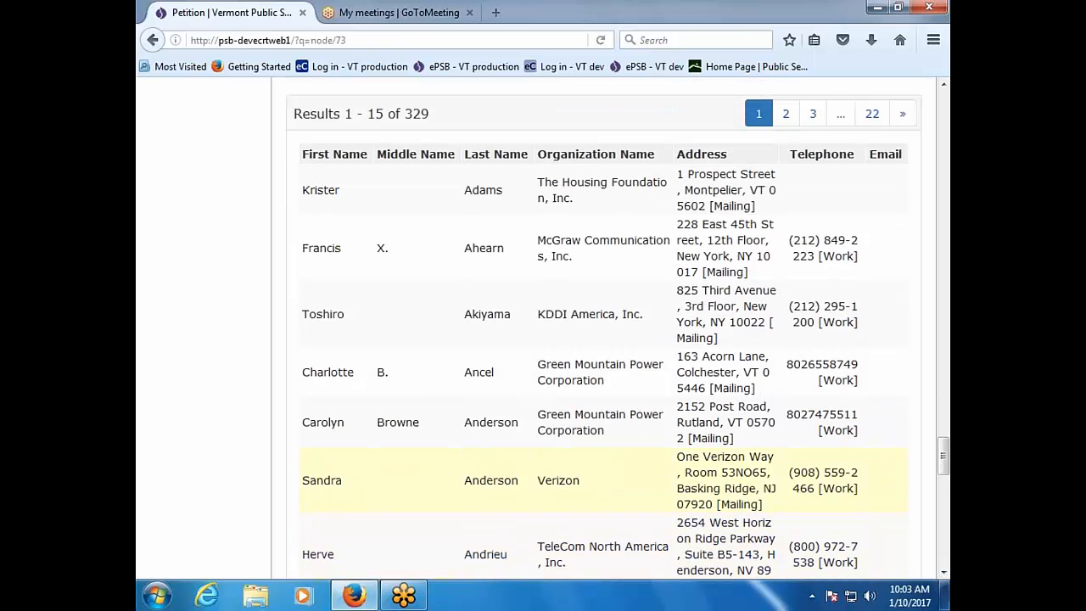
{"action": "left_click", "coordinate": [490, 480]}
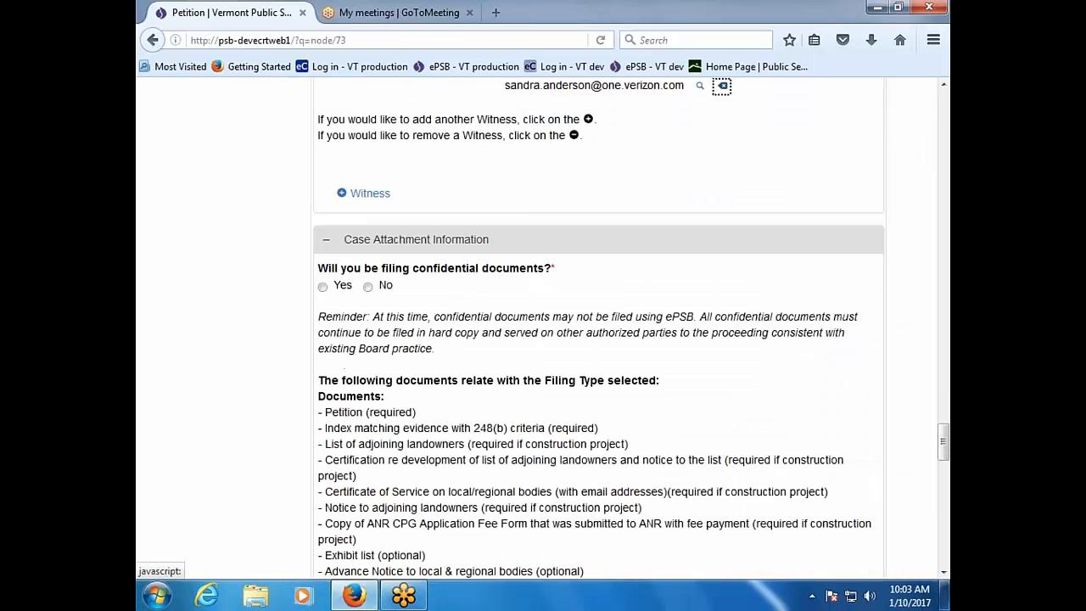
Step: Add a second witness entry and pick the Housing Foundation contact from the person search
{"action": "scroll", "coordinate": [410, 415], "scroll_direction": "up", "scroll_amount": 4}
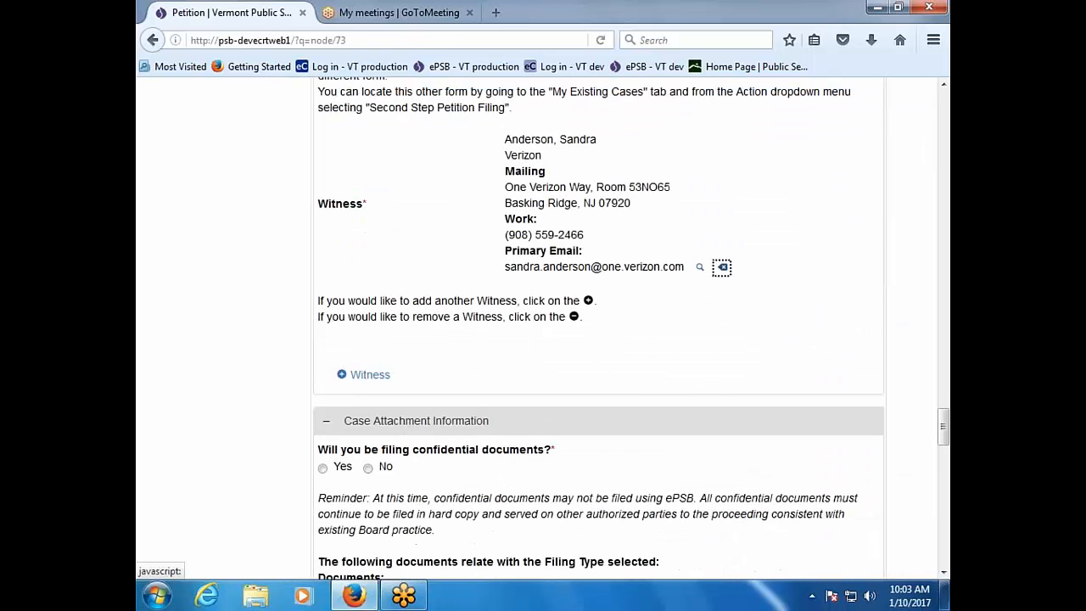
{"action": "scroll", "coordinate": [598, 329], "scroll_direction": "up", "scroll_amount": 2}
{"action": "scroll", "coordinate": [598, 329], "scroll_direction": "up", "scroll_amount": 2}
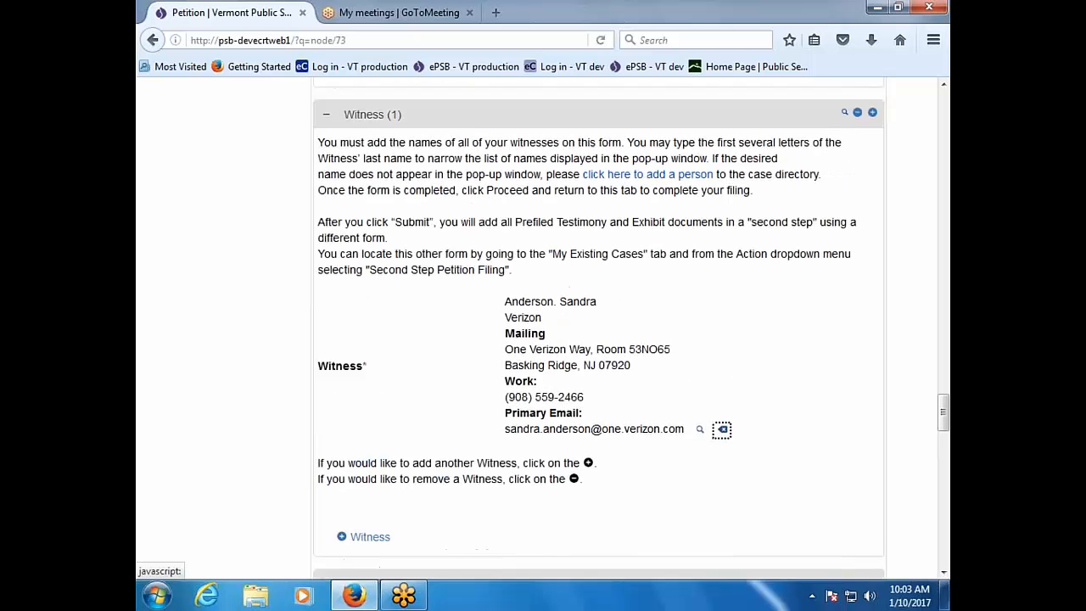
{"action": "scroll", "coordinate": [372, 378], "scroll_direction": "down", "scroll_amount": 4}
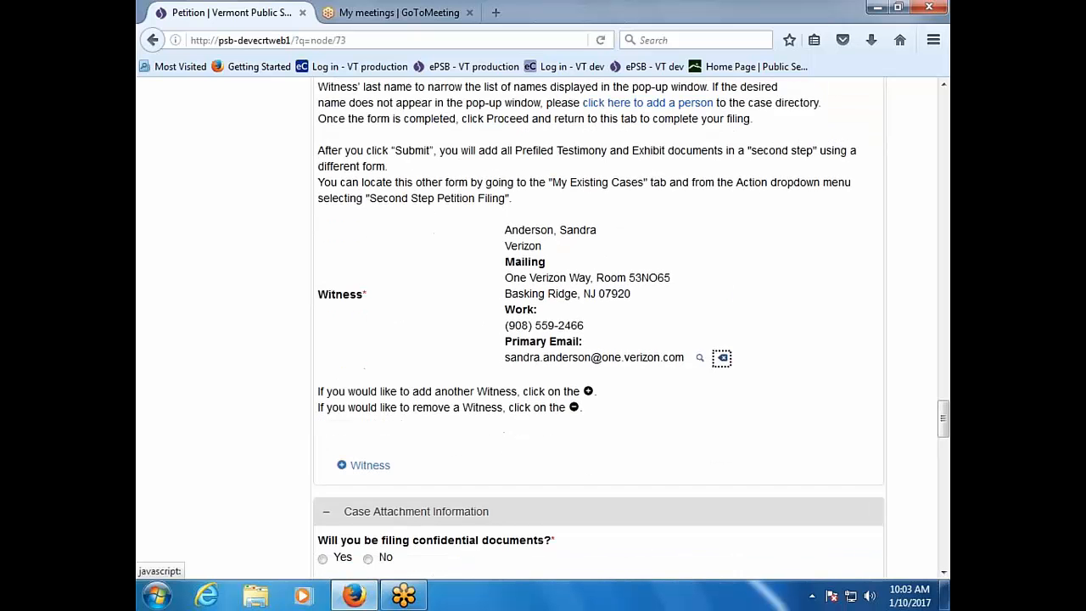
{"action": "left_click", "coordinate": [370, 374]}
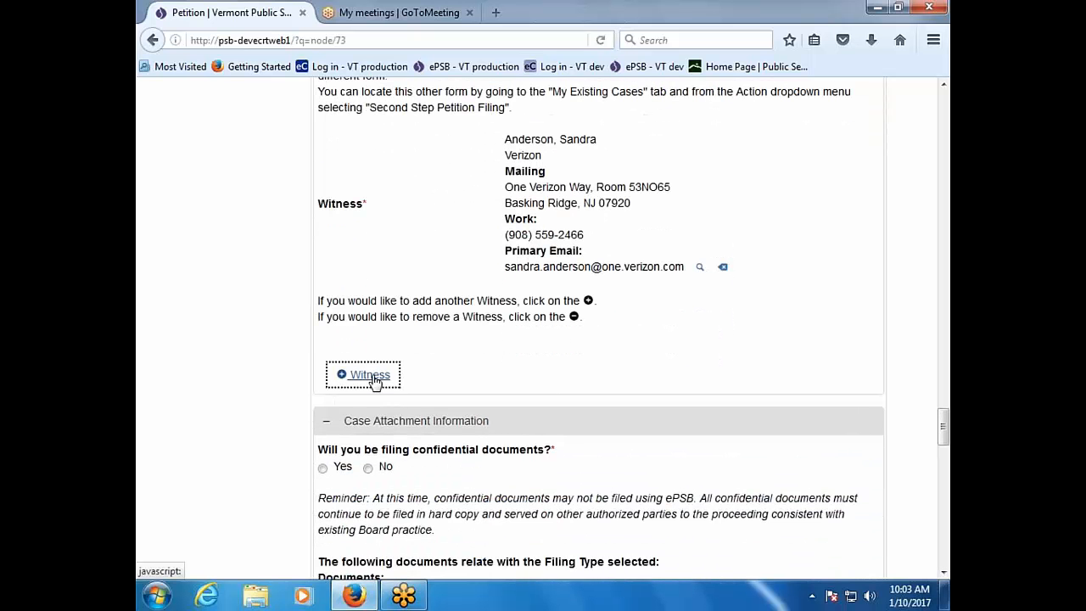
{"action": "scroll", "coordinate": [376, 382], "scroll_direction": "down", "scroll_amount": 5}
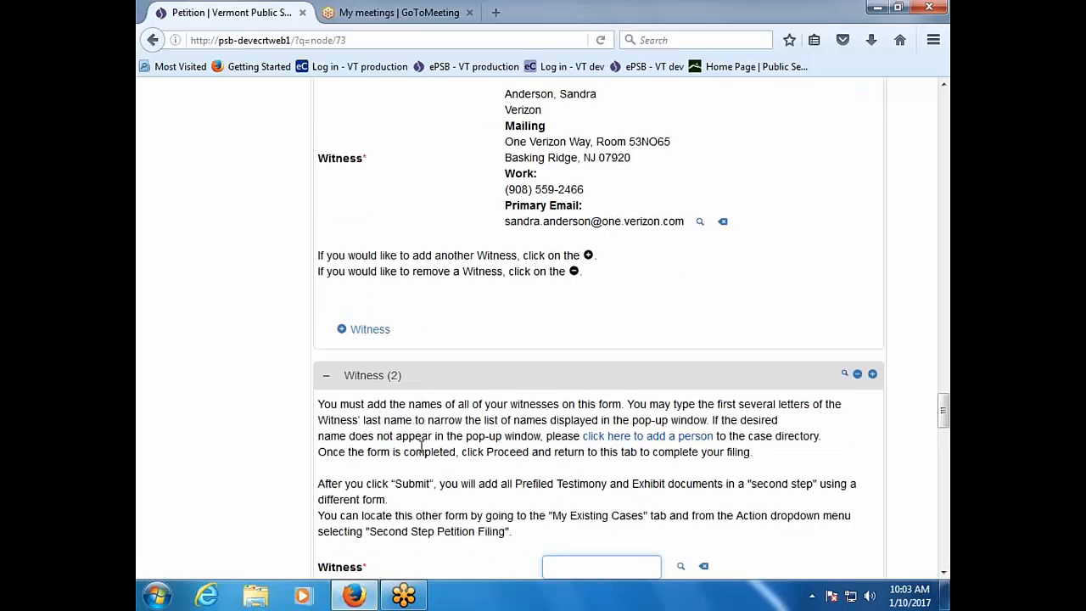
{"action": "left_click", "coordinate": [681, 386]}
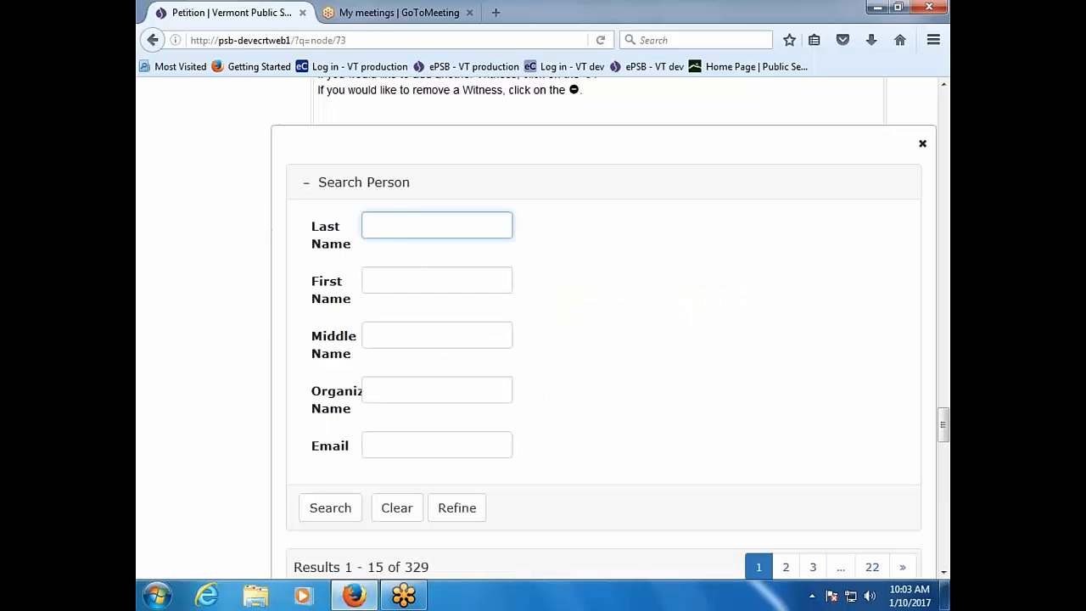
{"action": "scroll", "coordinate": [660, 453], "scroll_direction": "down", "scroll_amount": 3}
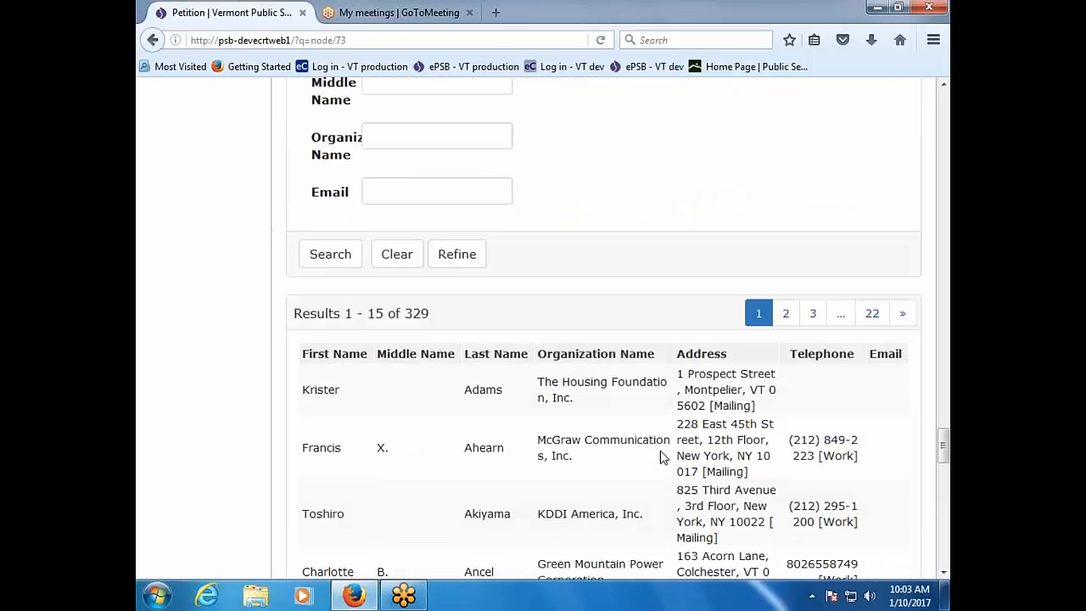
{"action": "left_click", "coordinate": [482, 372]}
{"action": "scroll", "coordinate": [591, 433], "scroll_direction": "down", "scroll_amount": 4}
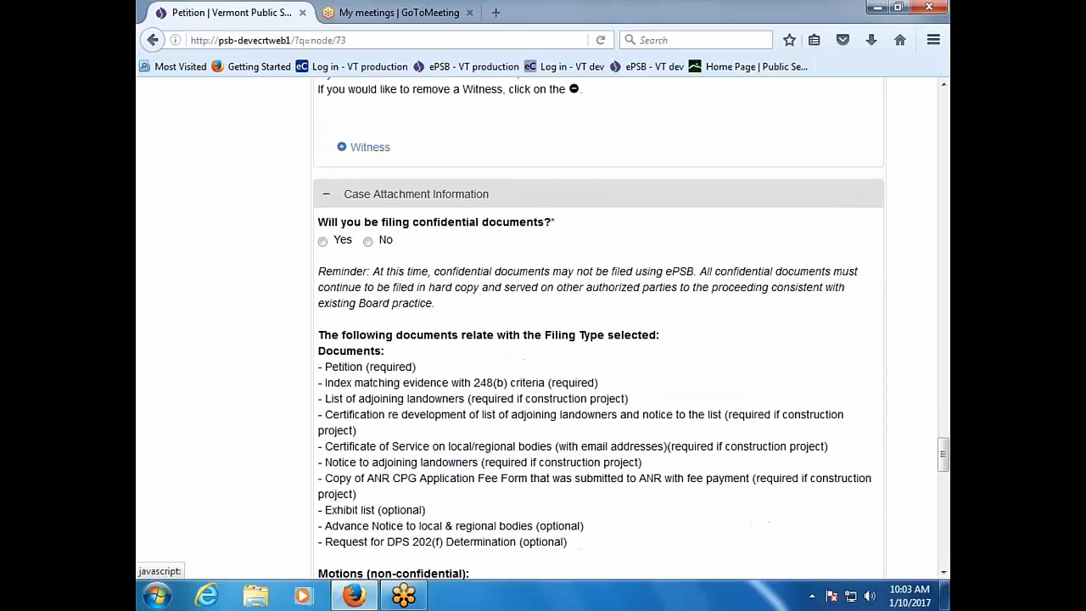
Step: Answer No to filing confidential documents, then review the required documents and exhibits lists
{"action": "scroll", "coordinate": [631, 331], "scroll_direction": "down", "scroll_amount": 2}
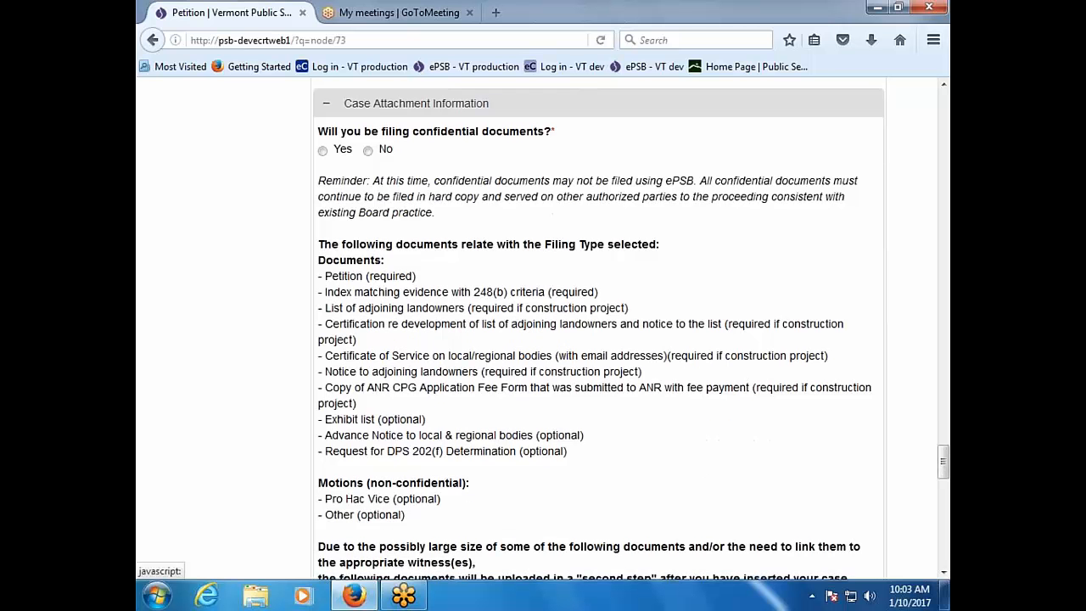
{"action": "left_click", "coordinate": [369, 151]}
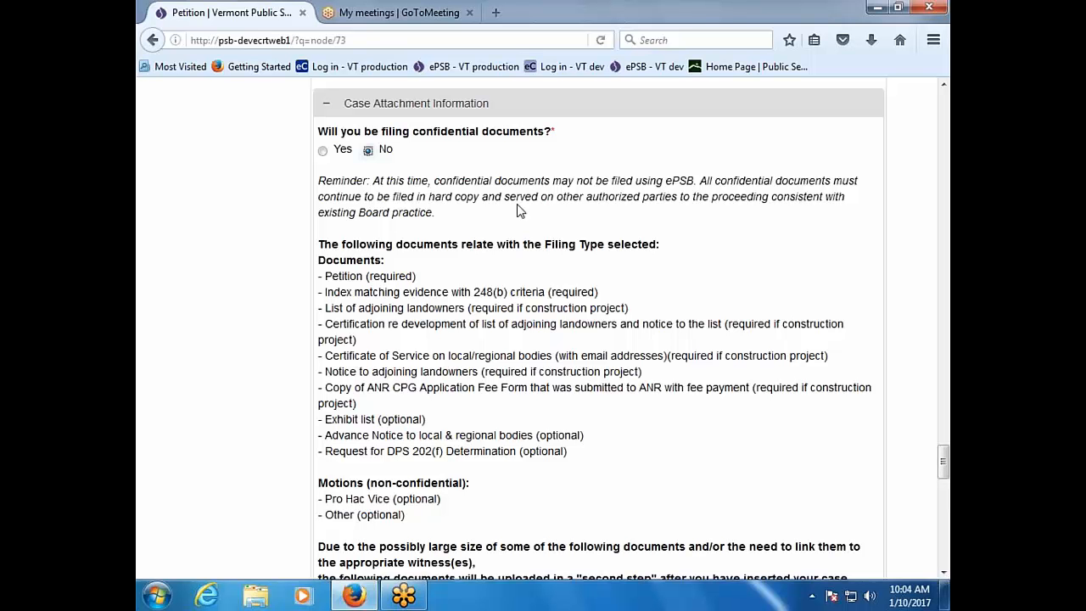
{"action": "scroll", "coordinate": [520, 210], "scroll_direction": "down", "scroll_amount": 2}
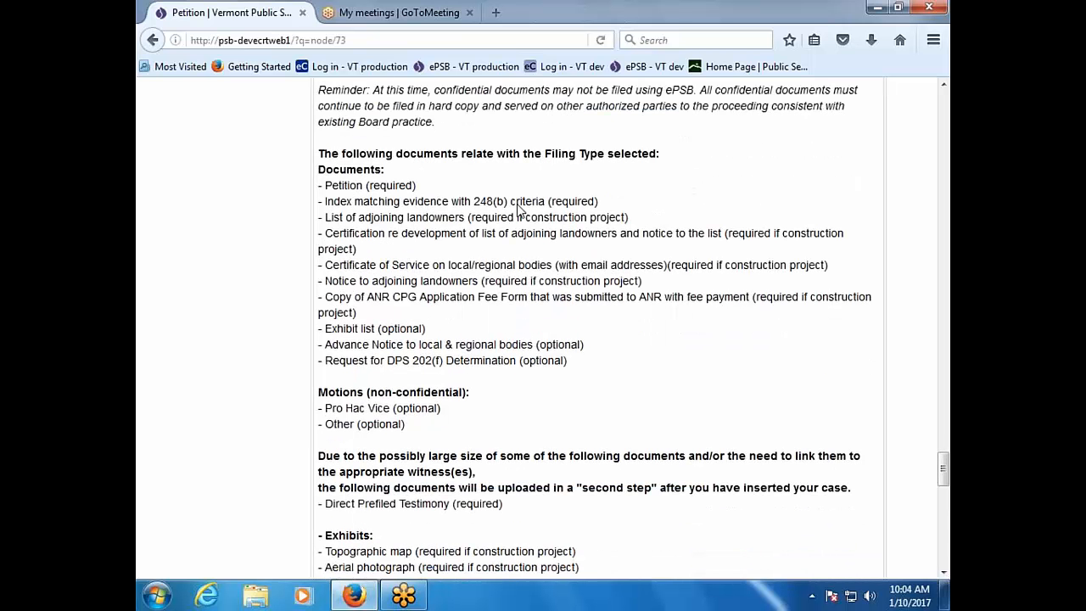
{"action": "scroll", "coordinate": [520, 210], "scroll_direction": "down", "scroll_amount": 3}
{"action": "scroll", "coordinate": [520, 210], "scroll_direction": "up", "scroll_amount": 3}
{"action": "scroll", "coordinate": [585, 339], "scroll_direction": "down", "scroll_amount": 5}
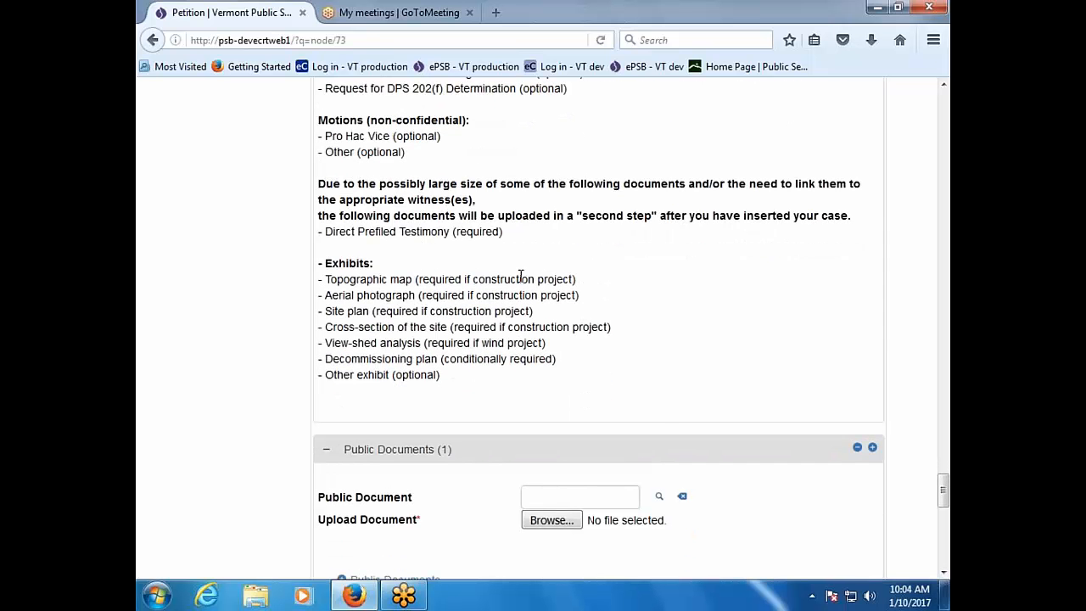
{"action": "scroll", "coordinate": [650, 424], "scroll_direction": "up", "scroll_amount": 2}
{"action": "scroll", "coordinate": [653, 423], "scroll_direction": "down", "scroll_amount": 2}
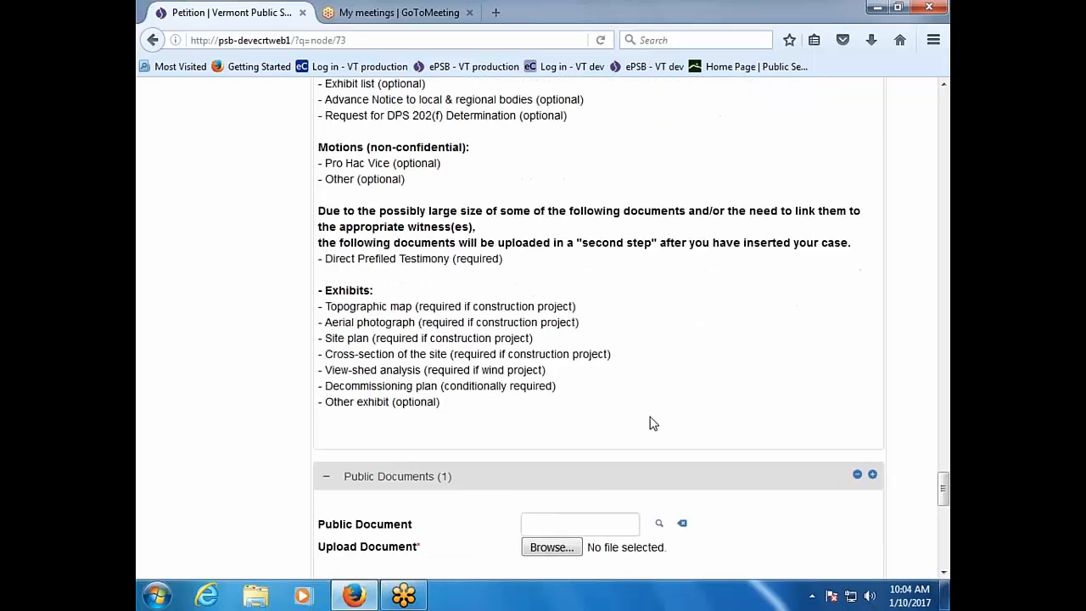
{"action": "scroll", "coordinate": [653, 424], "scroll_direction": "down", "scroll_amount": 2}
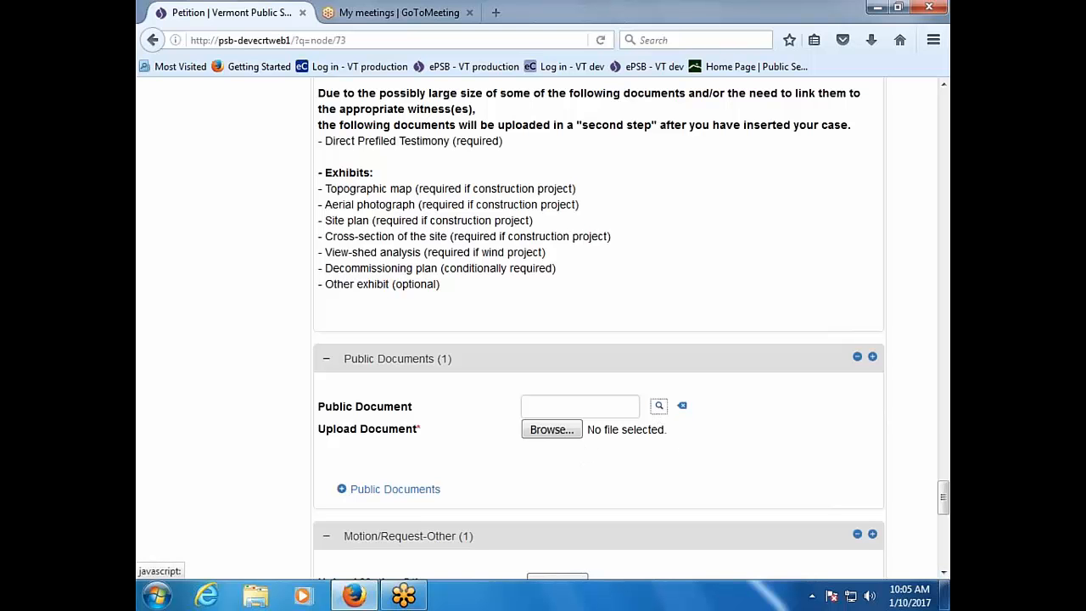
Step: Set the first public document type to ANR Fee Form and attach Document1.pdf
{"action": "left_click", "coordinate": [656, 408]}
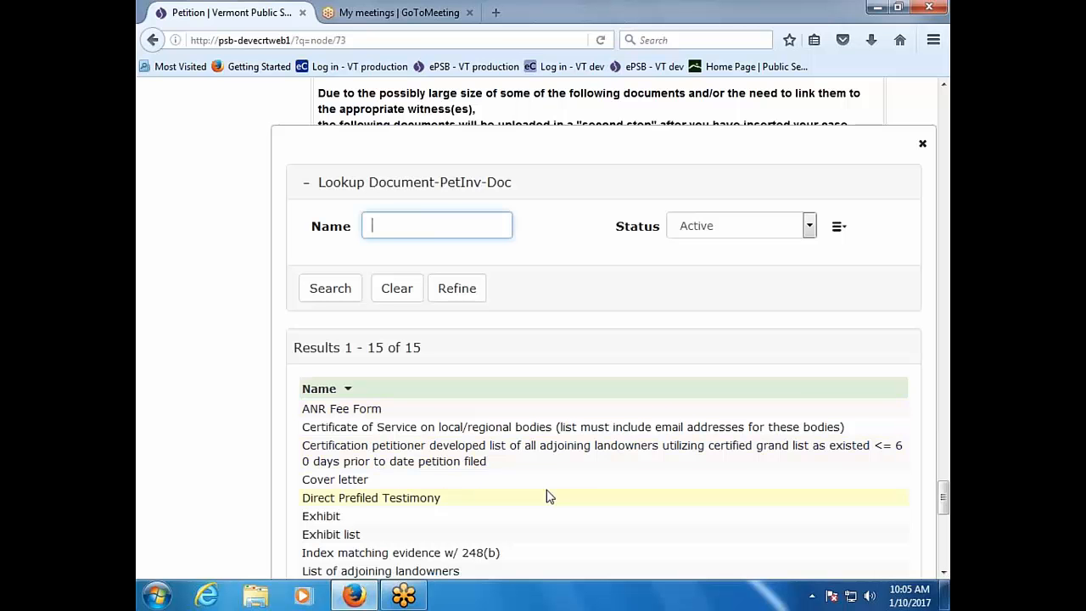
{"action": "left_click", "coordinate": [362, 412]}
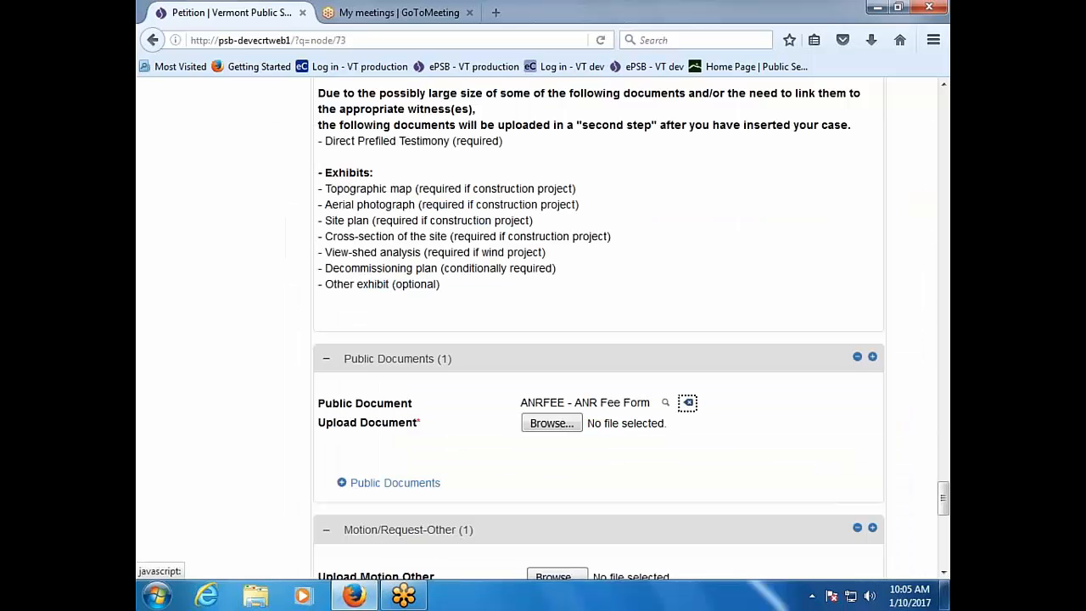
{"action": "left_click", "coordinate": [552, 423]}
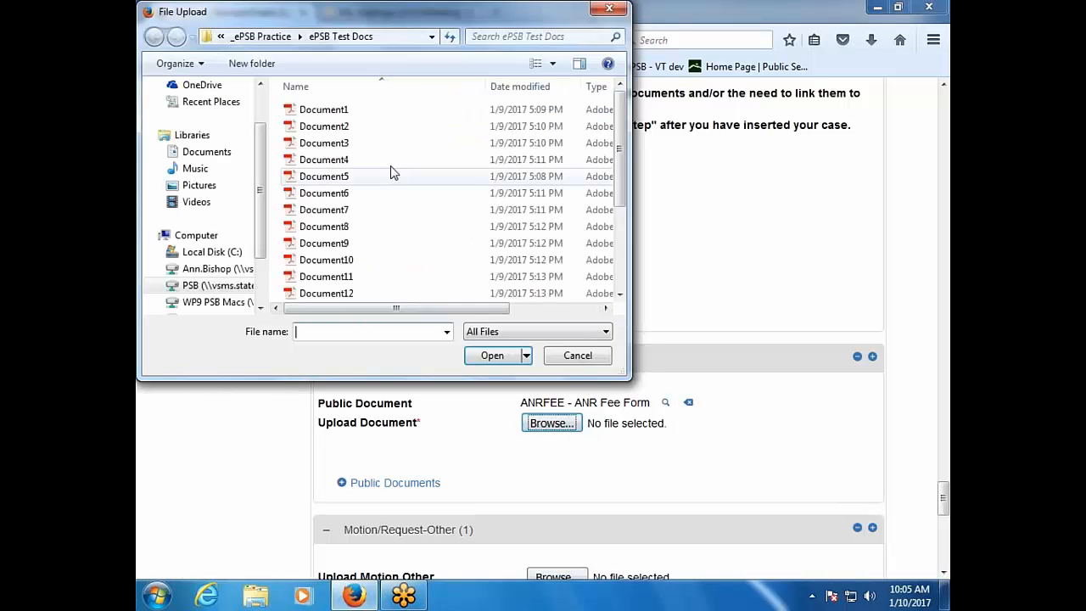
{"action": "double_click", "coordinate": [323, 110]}
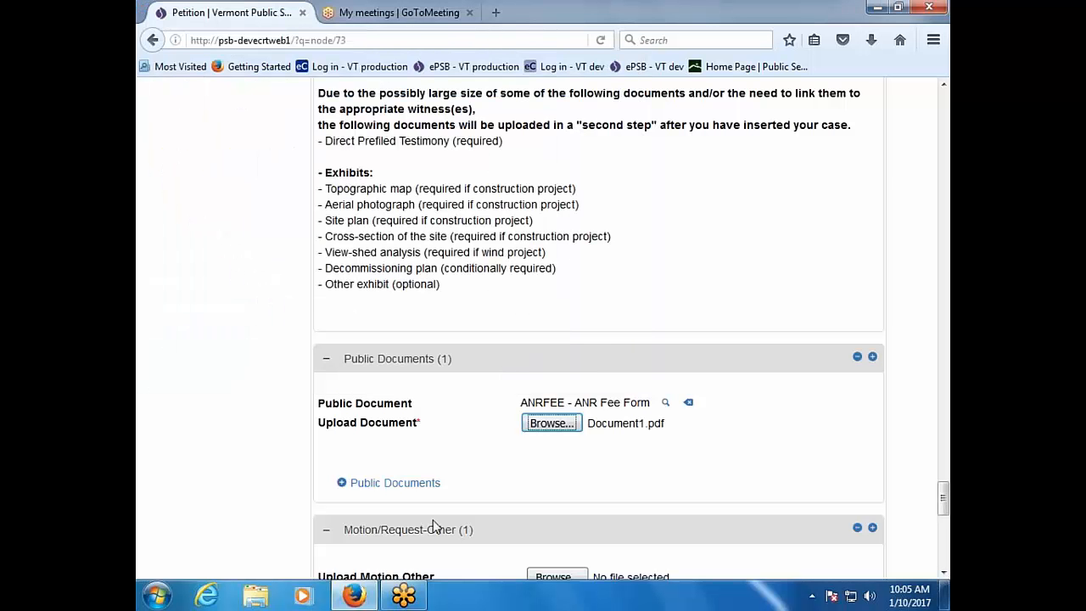
Step: Add a second, empty public document entry
{"action": "left_click", "coordinate": [418, 490]}
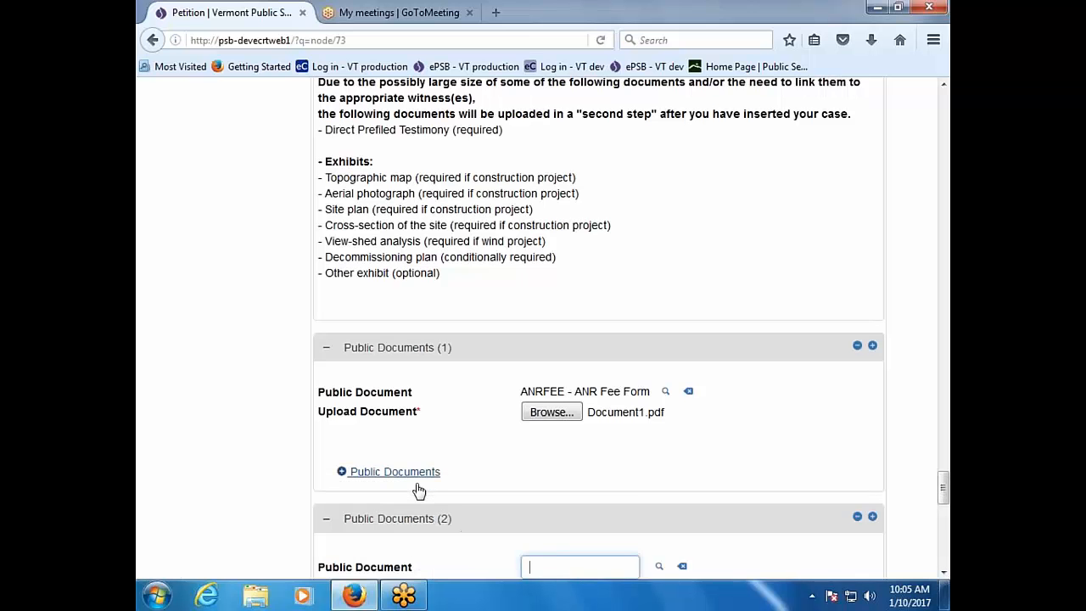
{"action": "scroll", "coordinate": [632, 499], "scroll_direction": "up", "scroll_amount": 5}
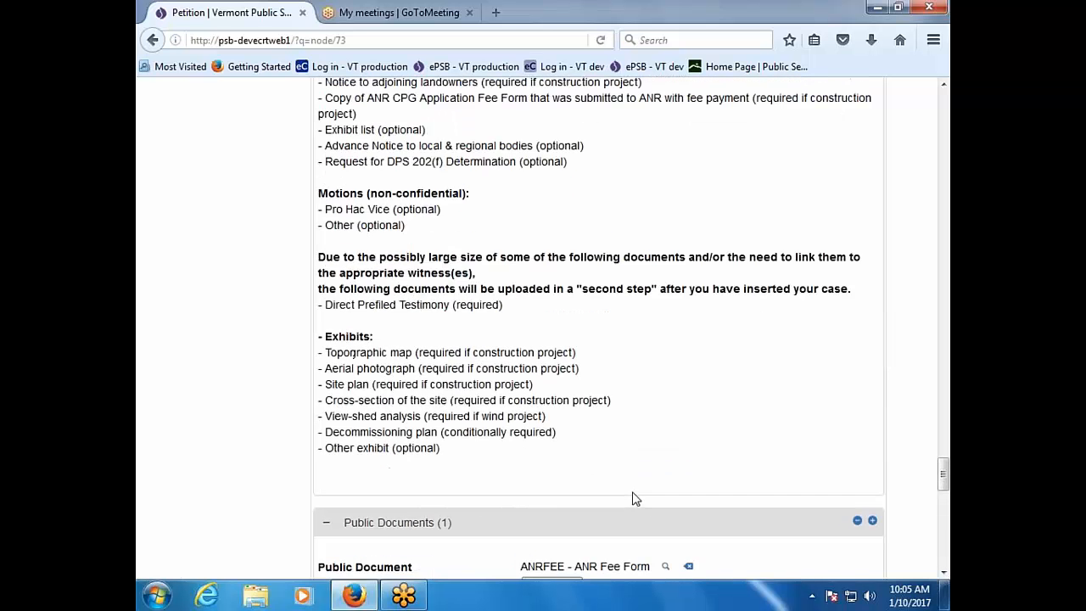
{"action": "scroll", "coordinate": [631, 499], "scroll_direction": "up", "scroll_amount": 1}
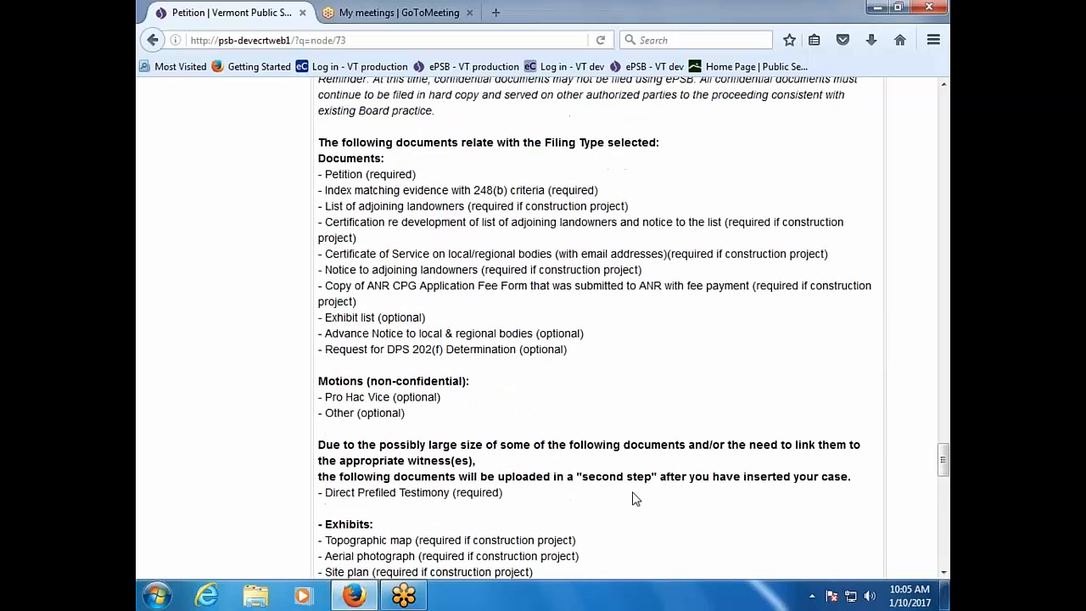
{"action": "scroll", "coordinate": [632, 498], "scroll_direction": "down", "scroll_amount": 7}
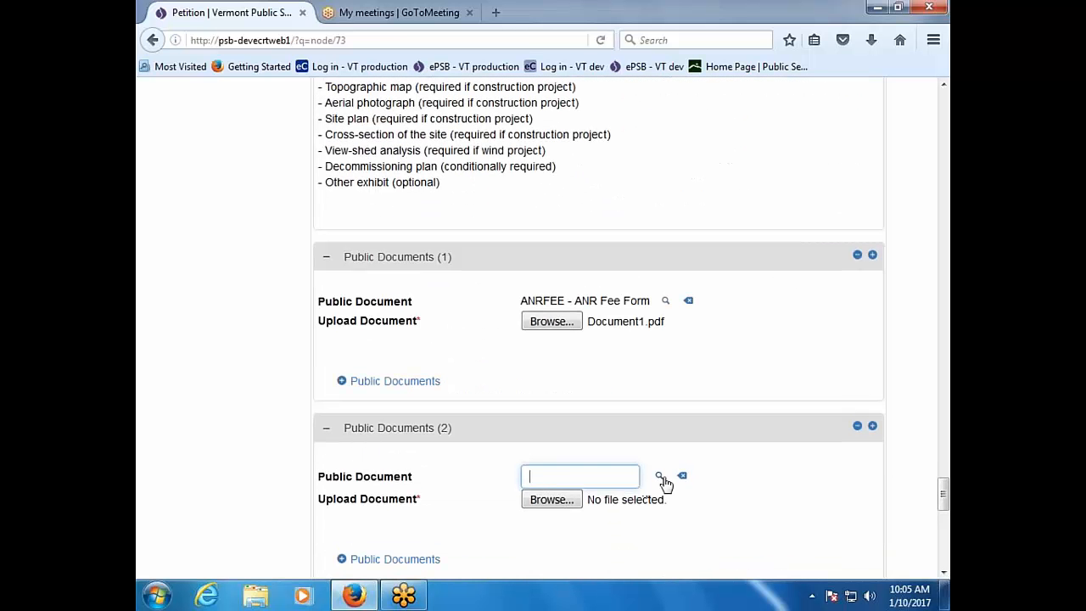
Step: Make the second public document a Petition with Document2.pdf attached
{"action": "left_click", "coordinate": [659, 478]}
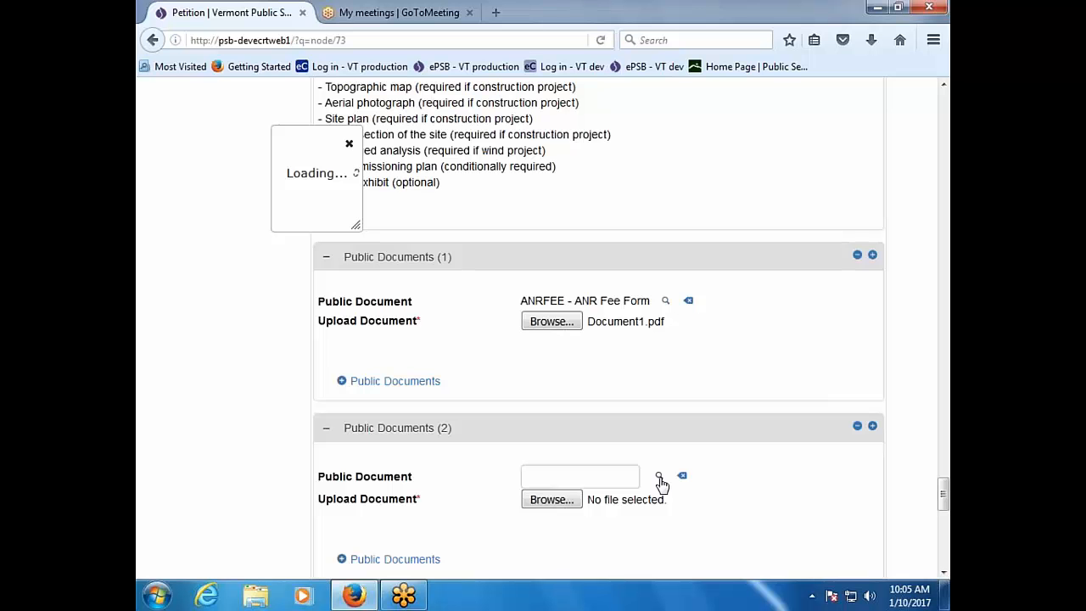
{"action": "scroll", "coordinate": [371, 466], "scroll_direction": "down", "scroll_amount": 4}
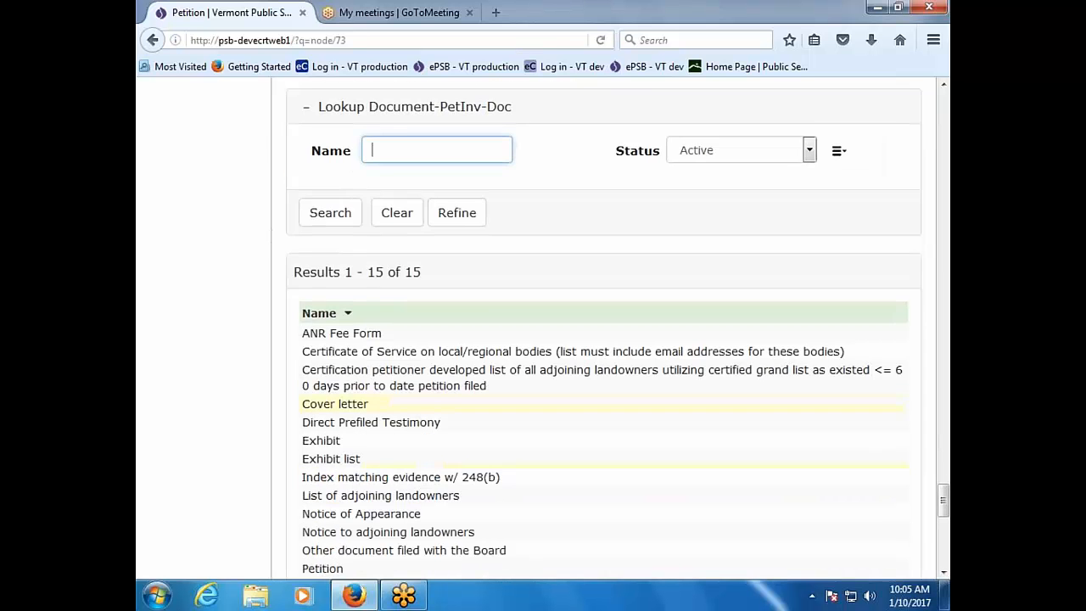
{"action": "left_click", "coordinate": [371, 468]}
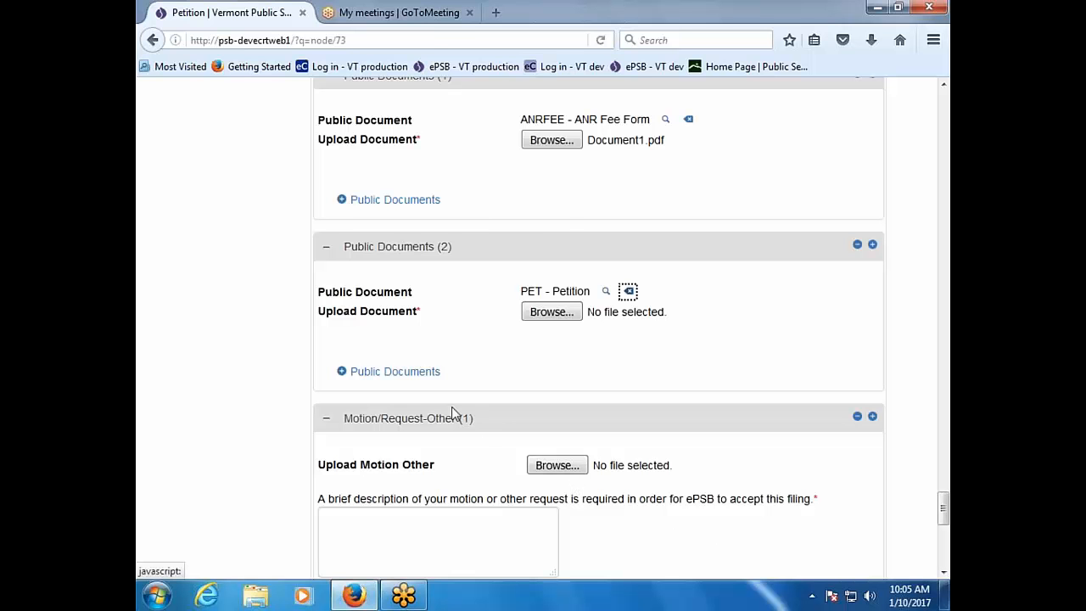
{"action": "left_click", "coordinate": [559, 313]}
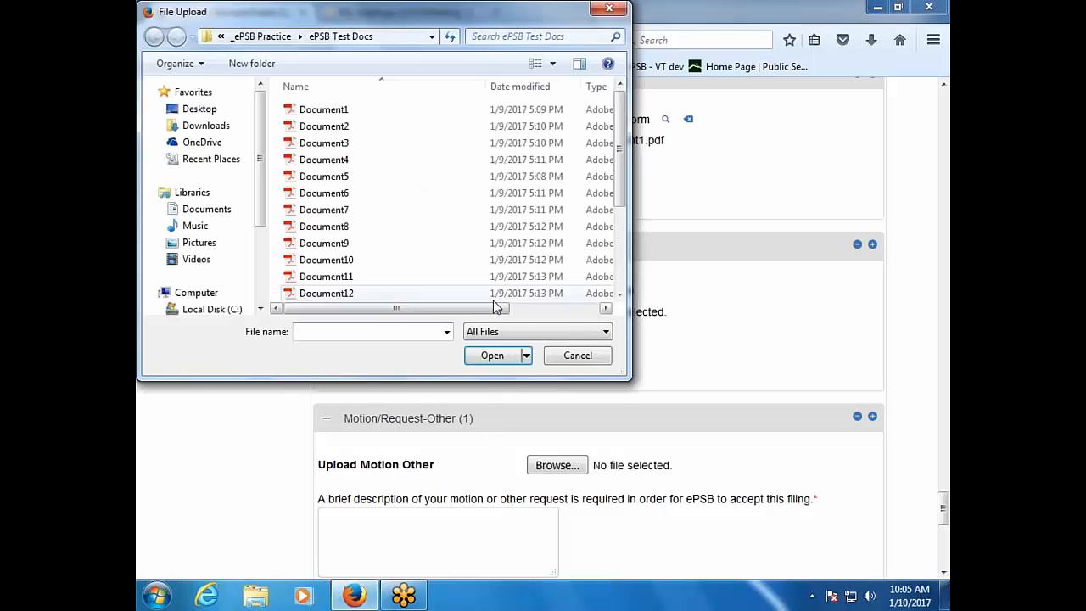
{"action": "double_click", "coordinate": [339, 126]}
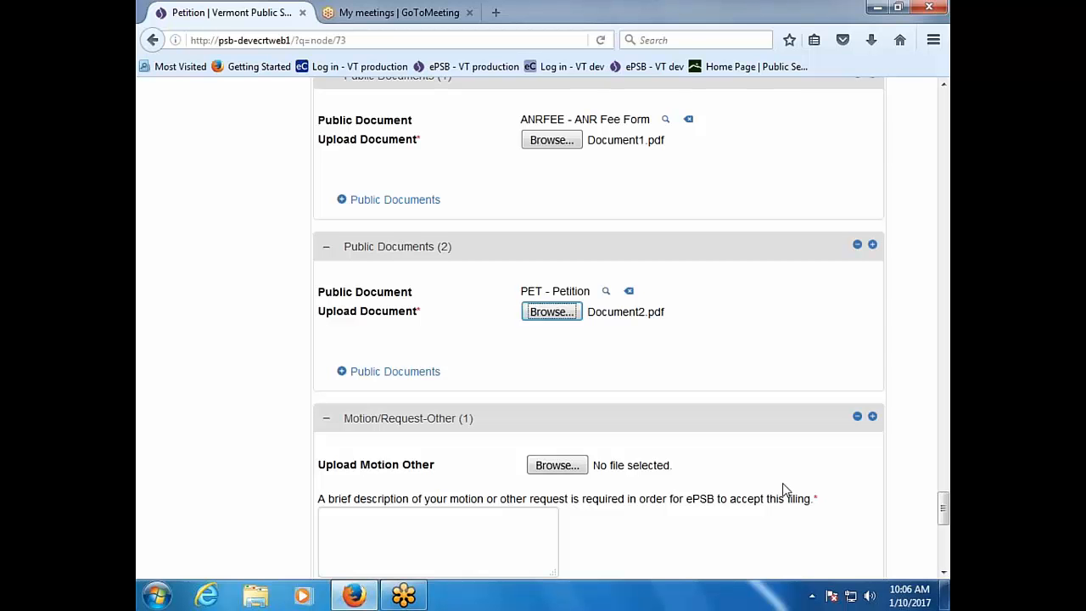
{"action": "scroll", "coordinate": [785, 490], "scroll_direction": "up", "scroll_amount": 2}
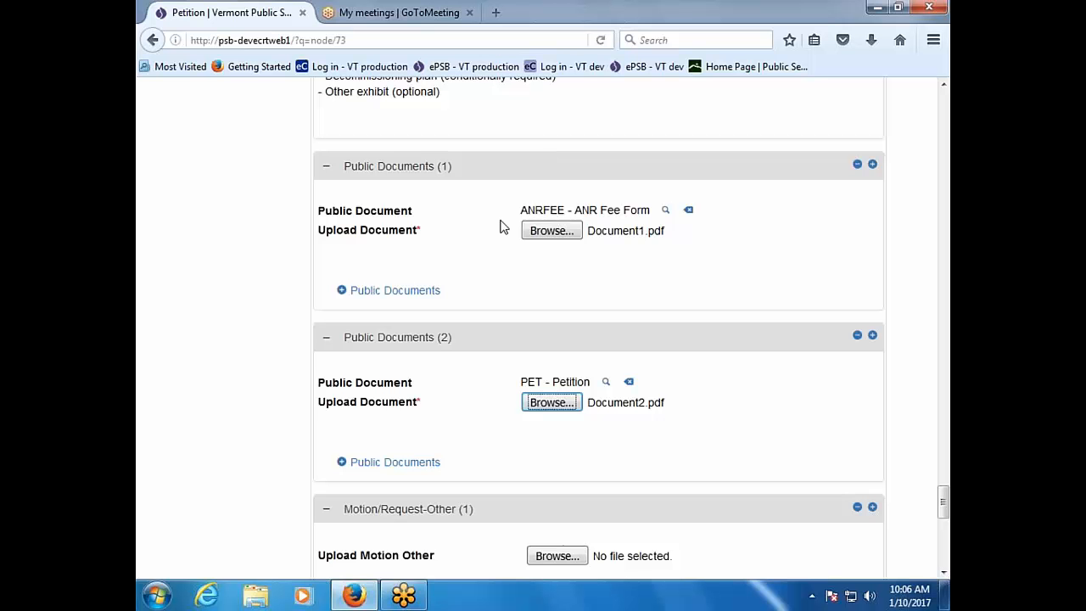
{"action": "scroll", "coordinate": [501, 227], "scroll_direction": "up", "scroll_amount": 10}
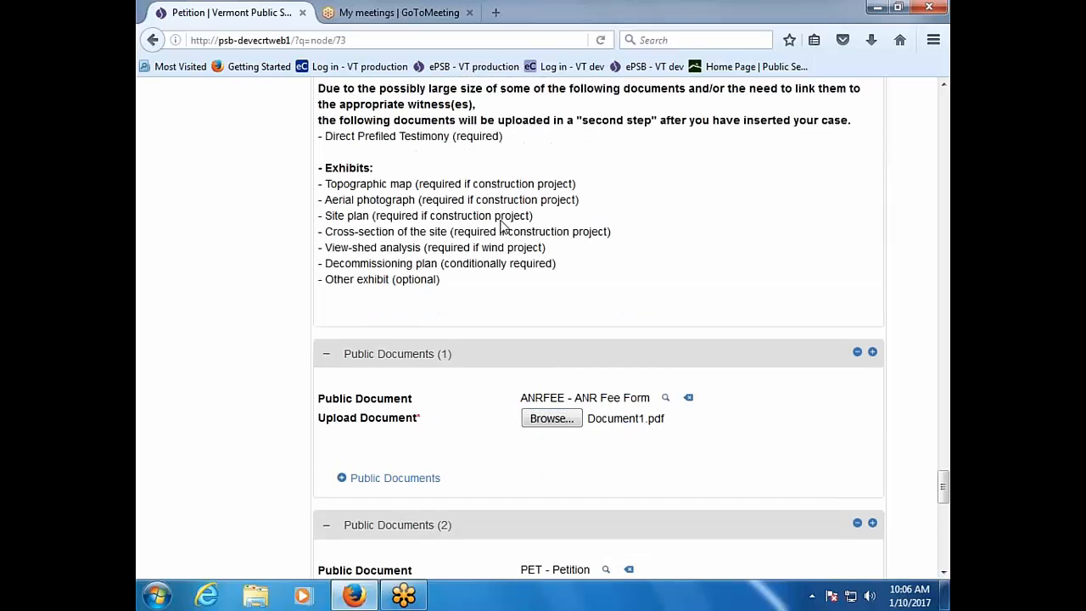
{"action": "scroll", "coordinate": [580, 259], "scroll_direction": "up", "scroll_amount": 2}
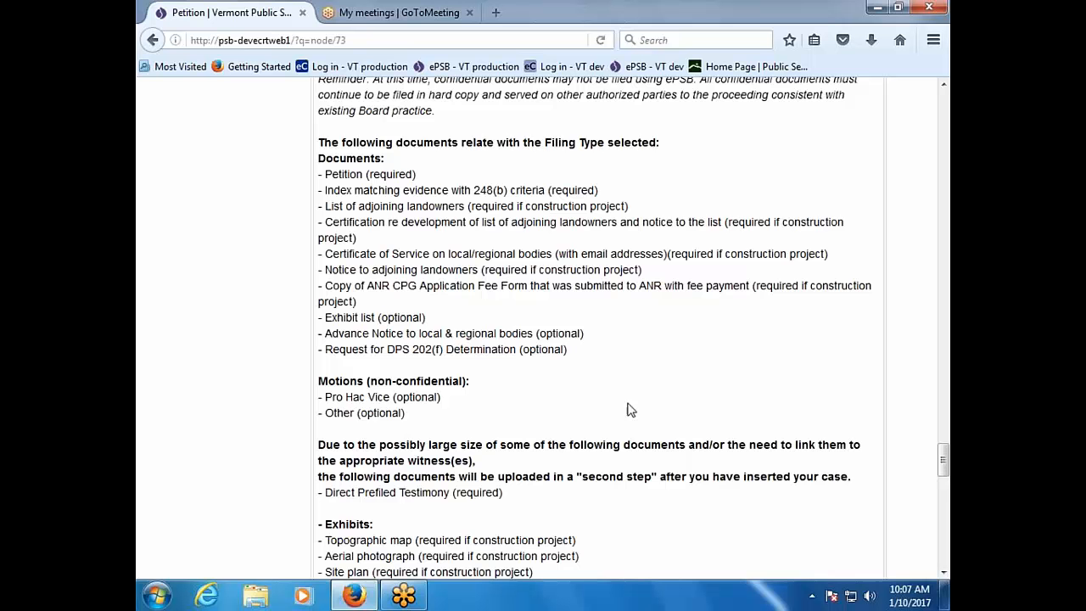
{"action": "scroll", "coordinate": [648, 407], "scroll_direction": "down", "scroll_amount": 1}
{"action": "scroll", "coordinate": [648, 407], "scroll_direction": "down", "scroll_amount": 8}
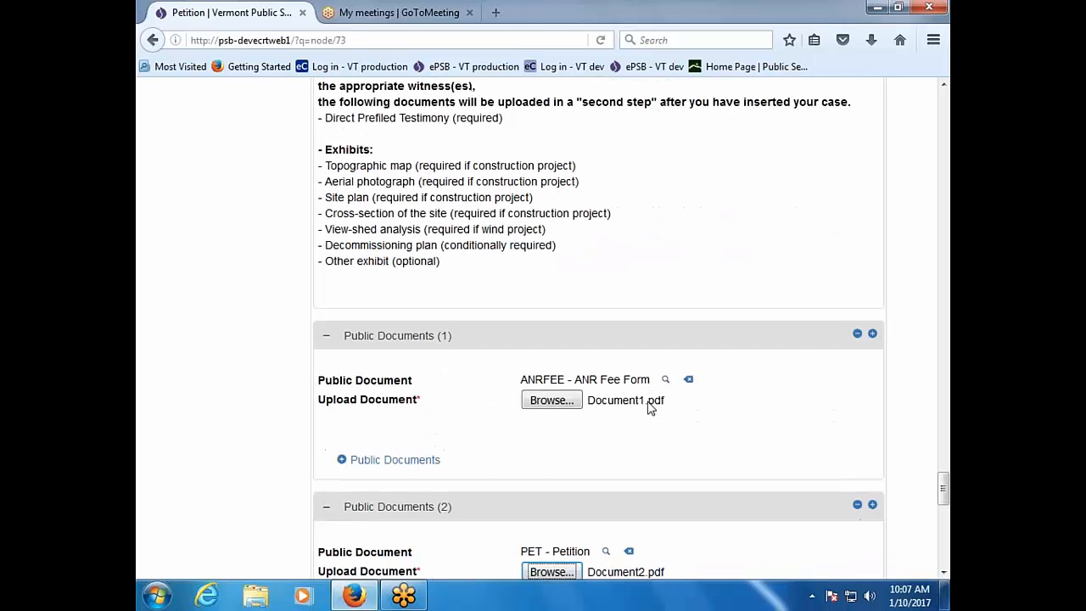
{"action": "scroll", "coordinate": [648, 407], "scroll_direction": "down", "scroll_amount": 1}
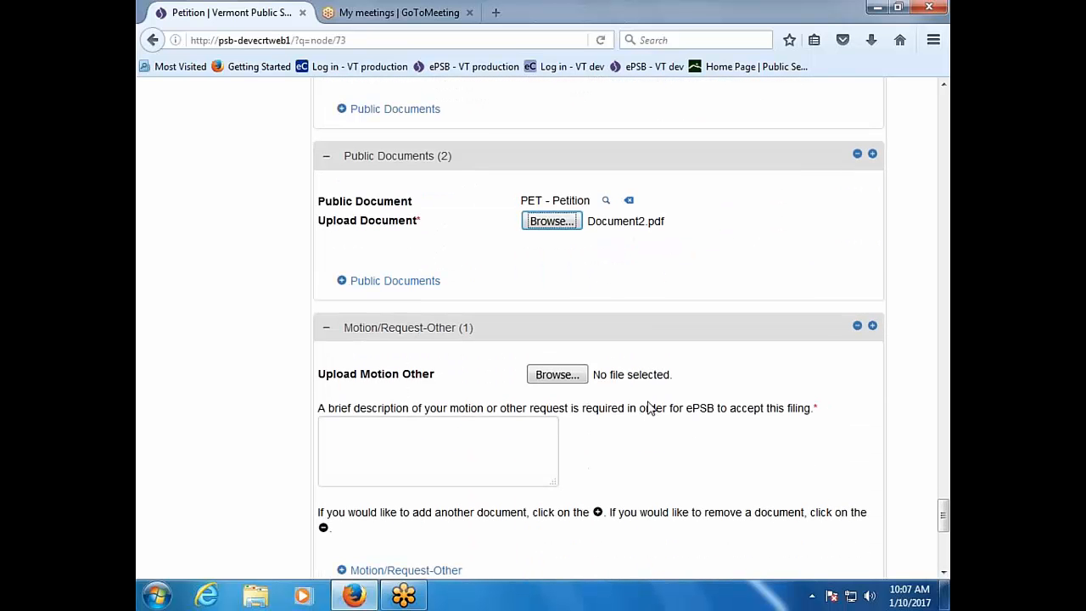
Step: Add a third public document, IXME - Index matching evidence w/ 248(b), with Document3.pdf
{"action": "left_click", "coordinate": [360, 283]}
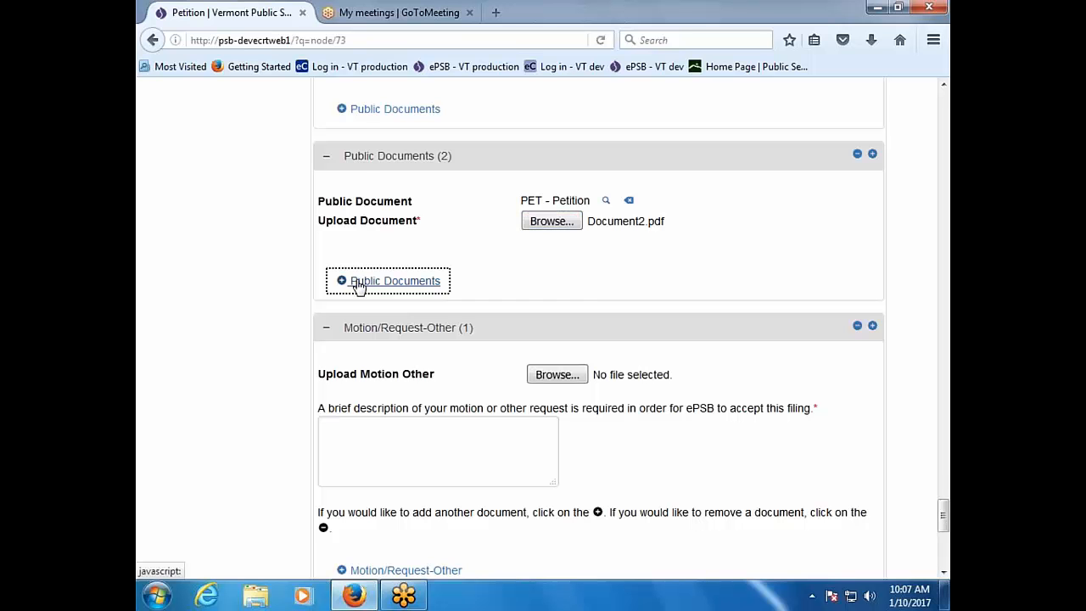
{"action": "left_click", "coordinate": [659, 374]}
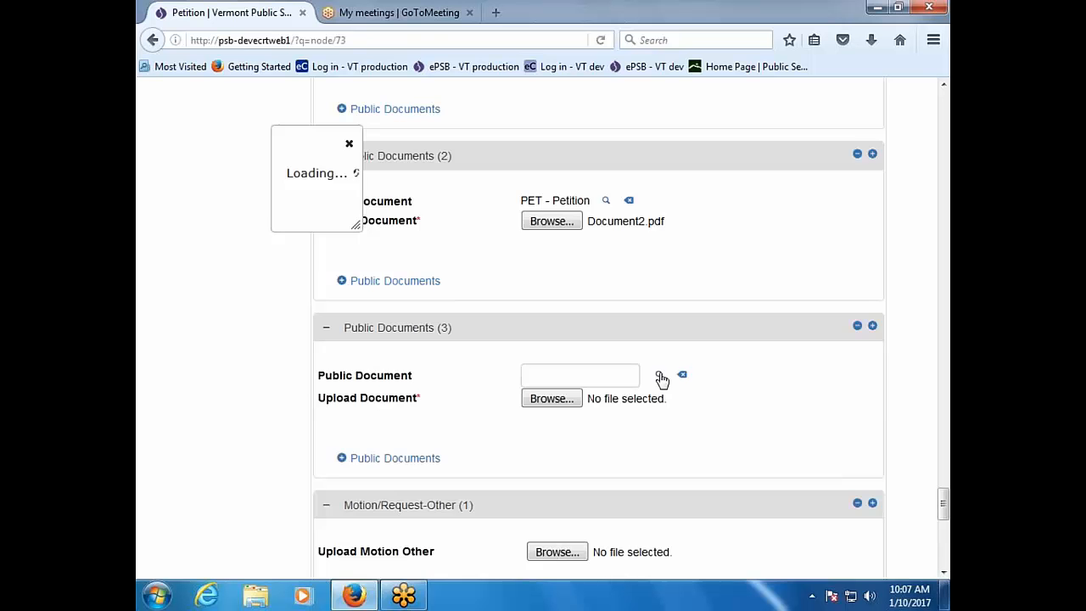
{"action": "scroll", "coordinate": [552, 379], "scroll_direction": "down", "scroll_amount": 4}
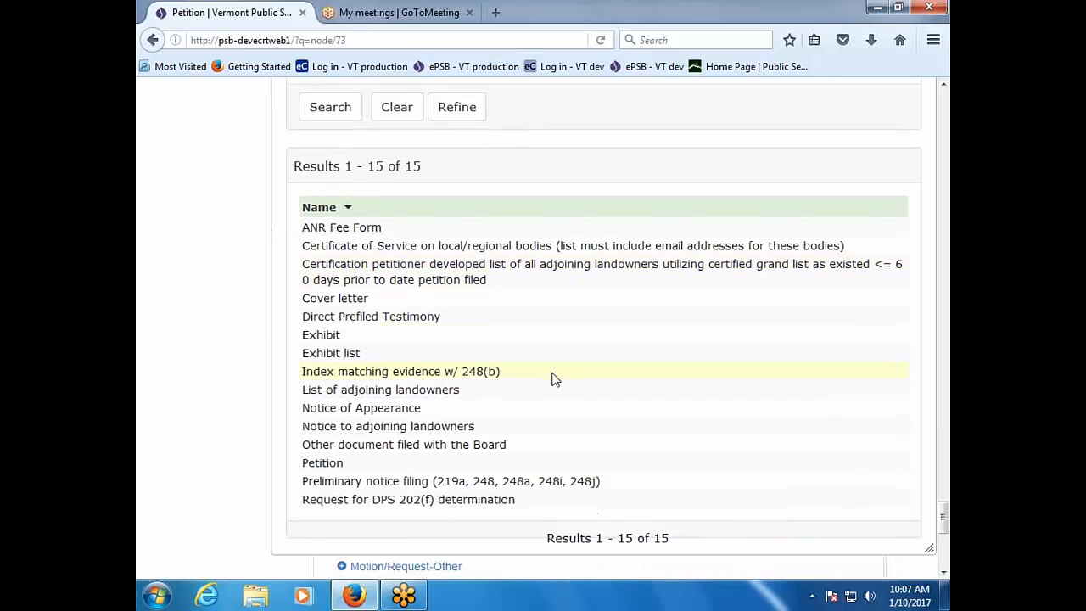
{"action": "left_click", "coordinate": [416, 373]}
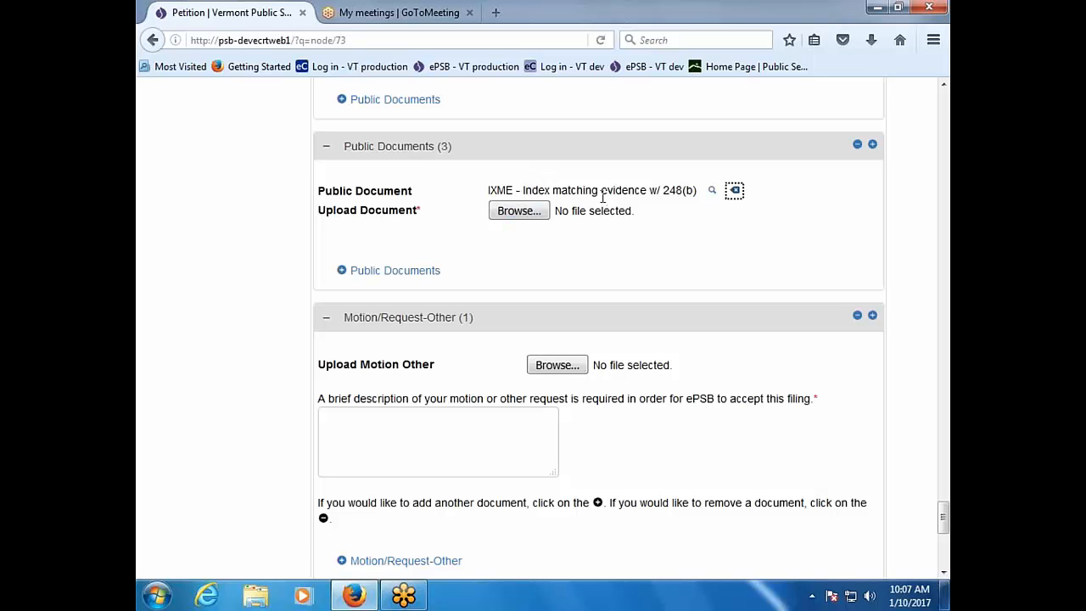
{"action": "left_click", "coordinate": [533, 212]}
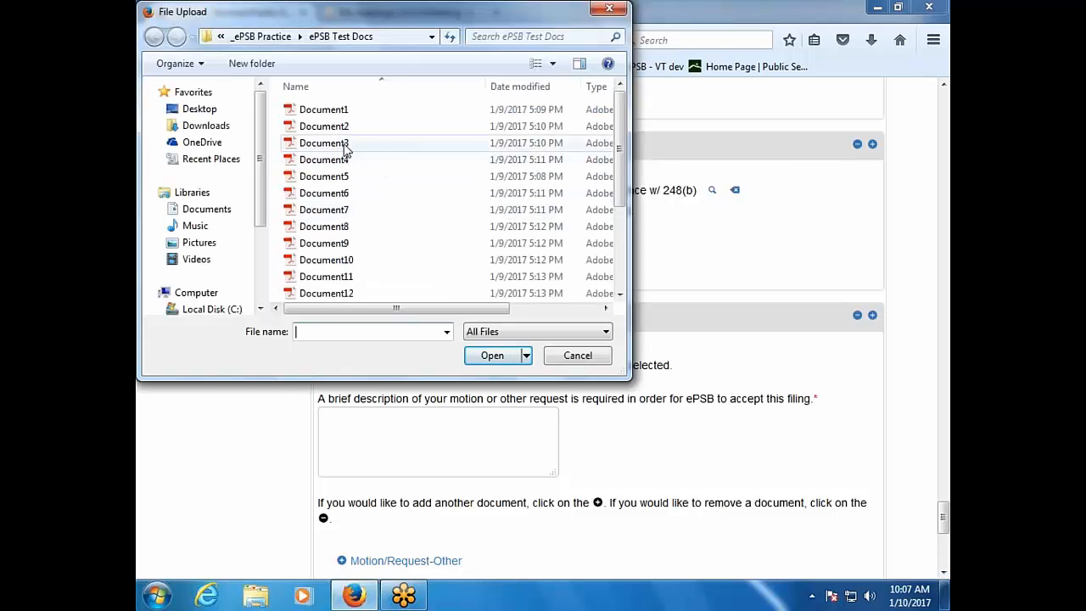
{"action": "double_click", "coordinate": [346, 144]}
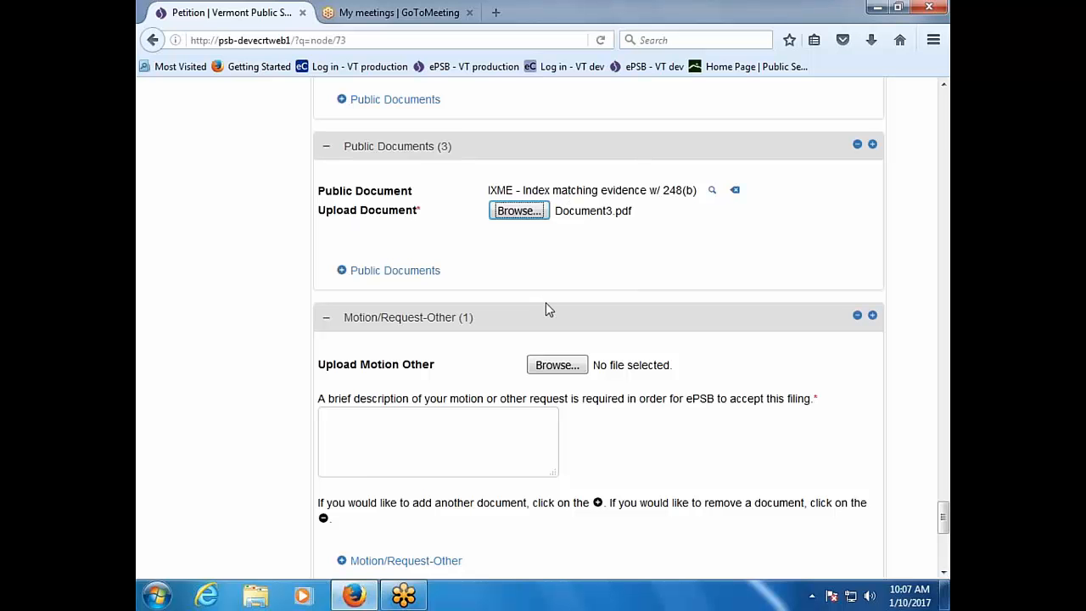
{"action": "scroll", "coordinate": [526, 303], "scroll_direction": "up", "scroll_amount": 9}
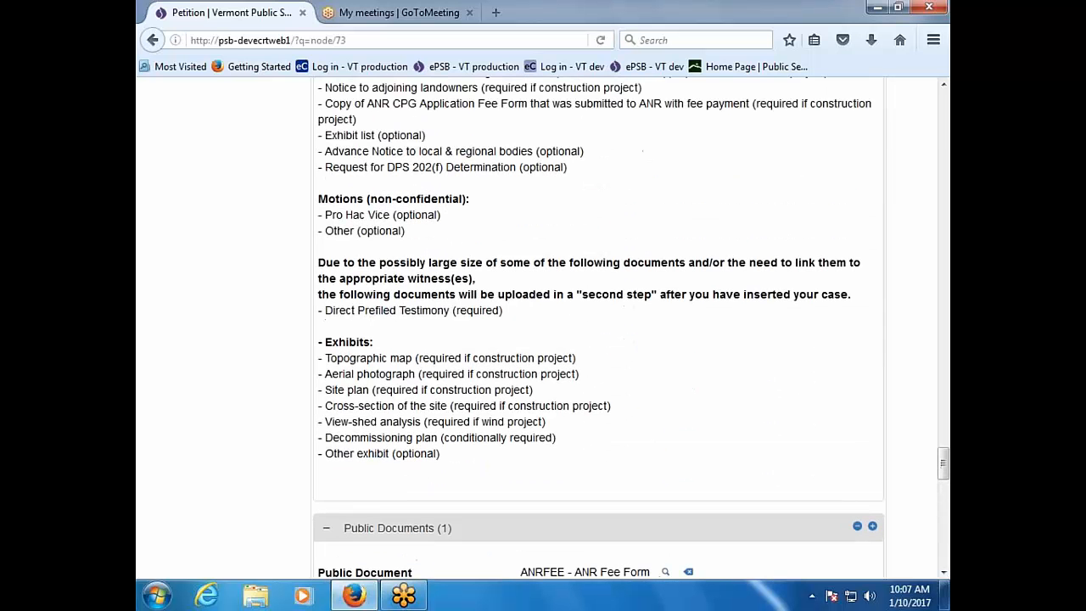
{"action": "scroll", "coordinate": [526, 304], "scroll_direction": "up", "scroll_amount": 4}
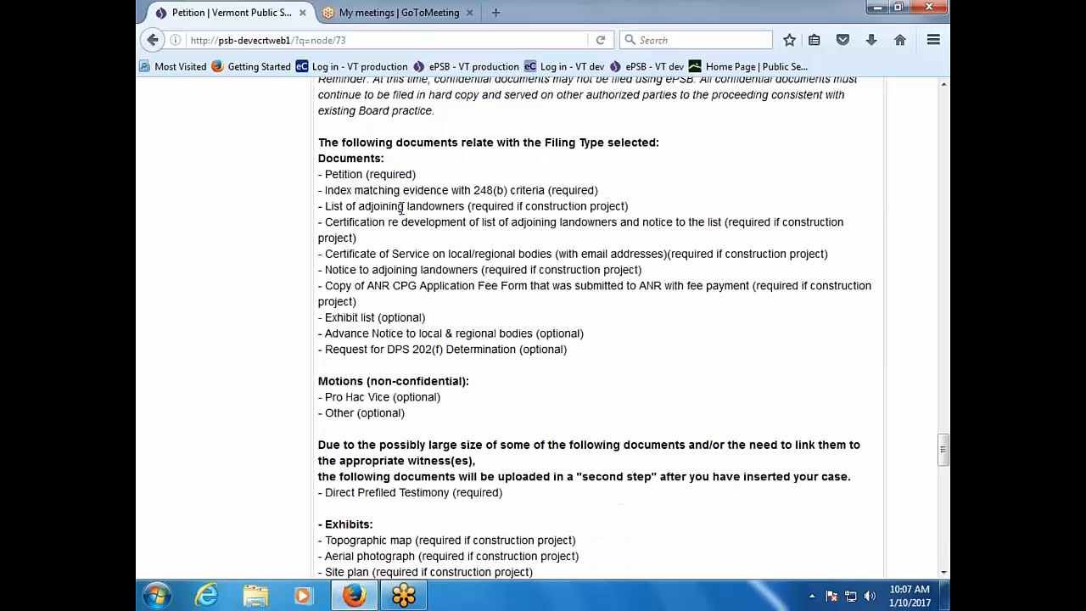
{"action": "scroll", "coordinate": [633, 402], "scroll_direction": "down", "scroll_amount": 15}
{"action": "scroll", "coordinate": [632, 396], "scroll_direction": "down", "scroll_amount": 8}
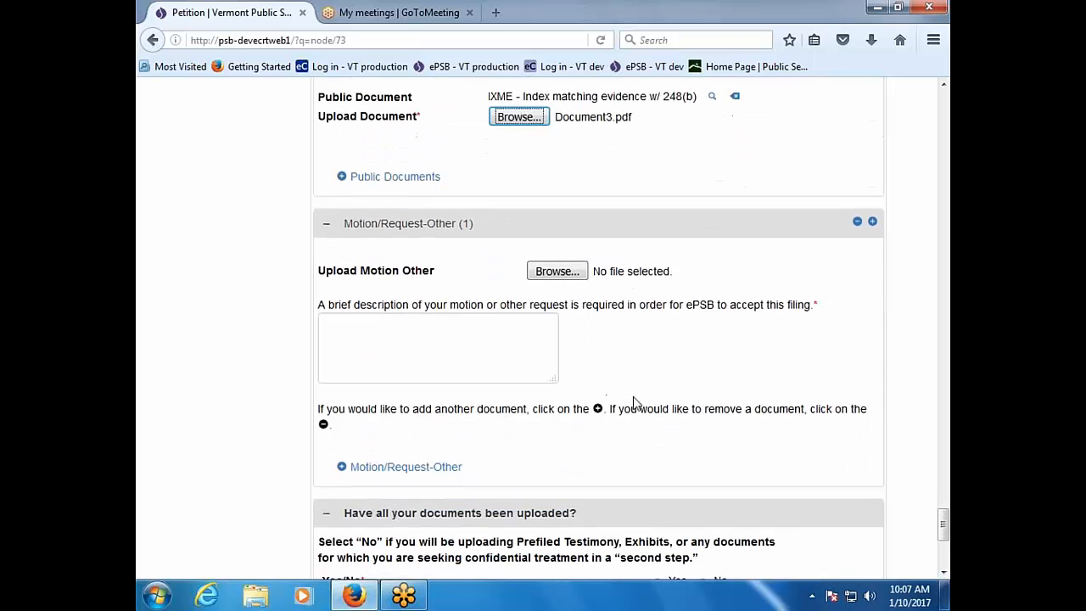
{"action": "scroll", "coordinate": [633, 396], "scroll_direction": "up", "scroll_amount": 4}
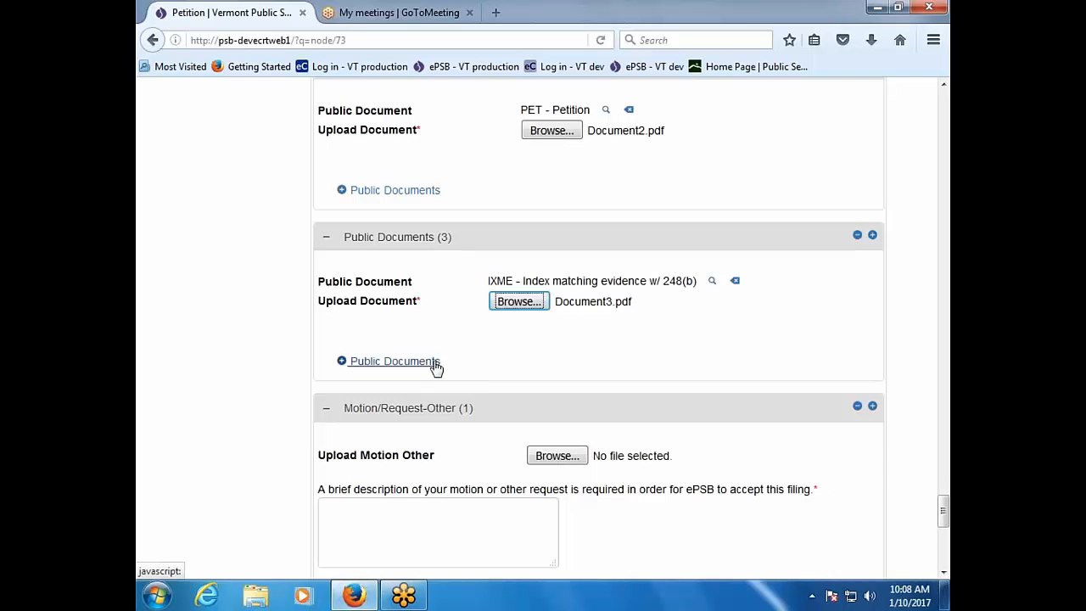
{"action": "scroll", "coordinate": [436, 368], "scroll_direction": "up", "scroll_amount": 2}
{"action": "scroll", "coordinate": [436, 368], "scroll_direction": "down", "scroll_amount": 2}
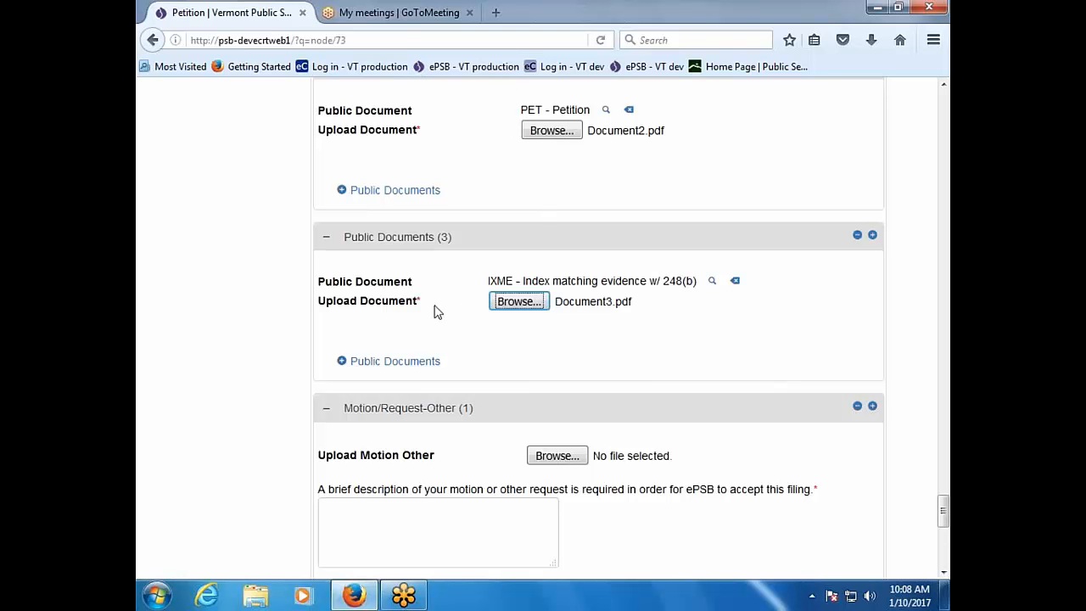
Step: Add a fourth public document typed LADJ - List of adjoining landowners, without a file yet
{"action": "left_click", "coordinate": [417, 371]}
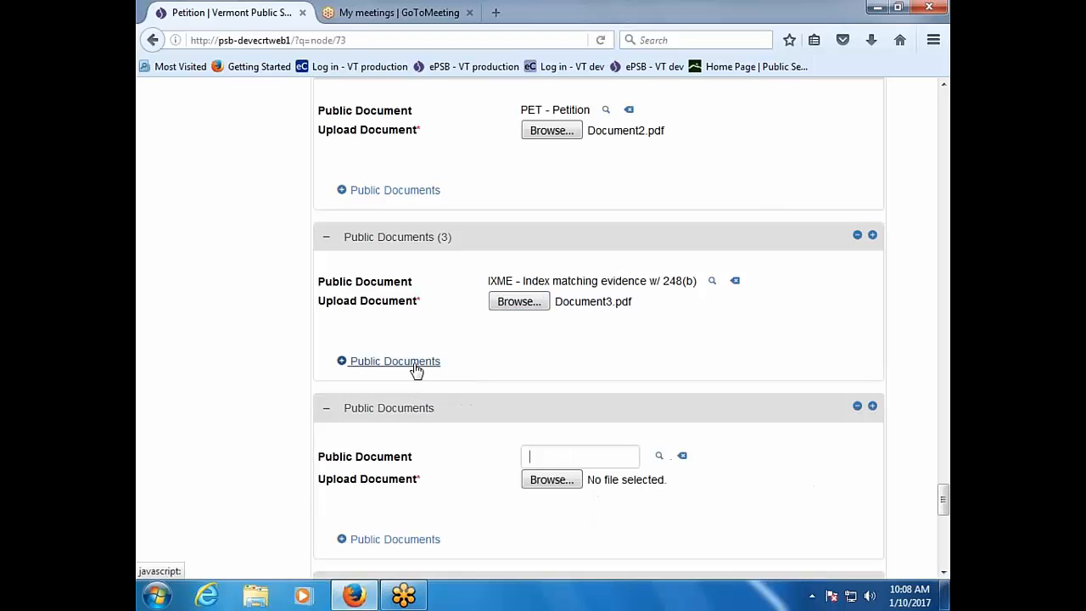
{"action": "left_click", "coordinate": [658, 456]}
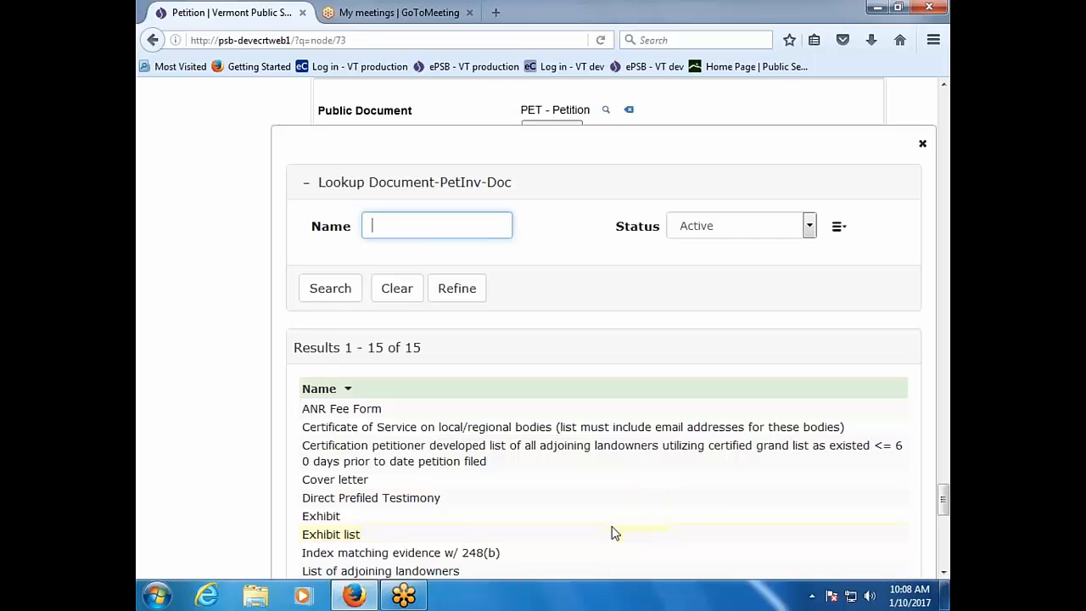
{"action": "scroll", "coordinate": [614, 533], "scroll_direction": "down", "scroll_amount": 2}
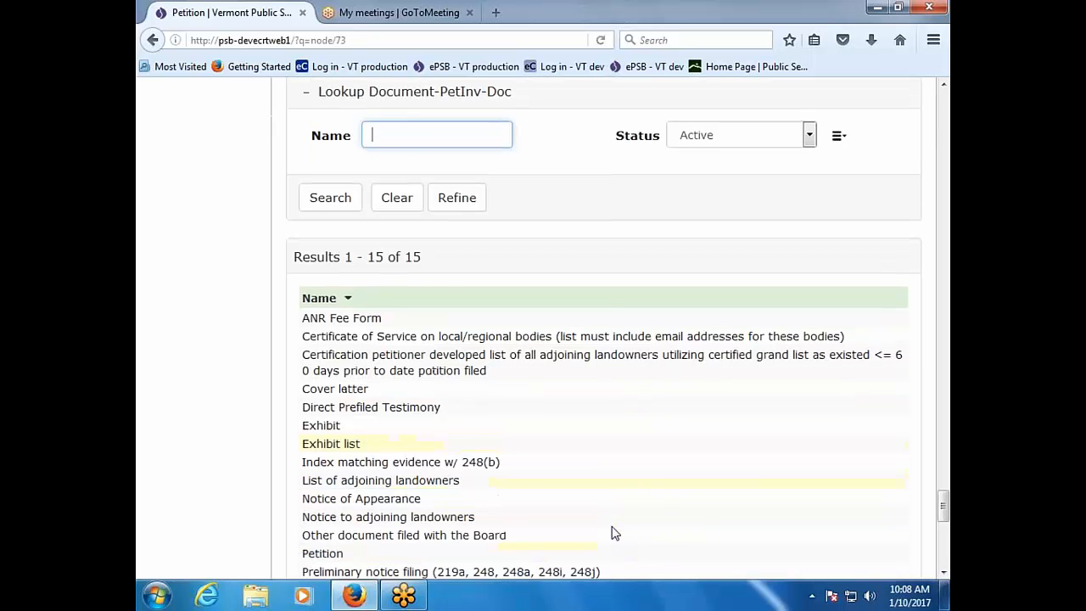
{"action": "left_click", "coordinate": [337, 482]}
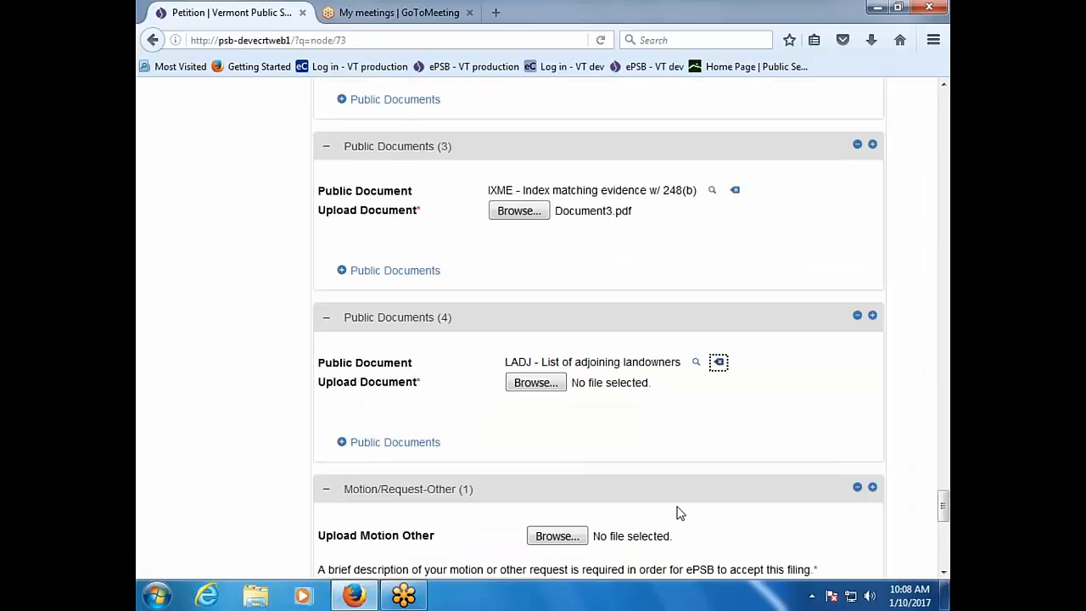
{"action": "scroll", "coordinate": [677, 514], "scroll_direction": "up", "scroll_amount": 10}
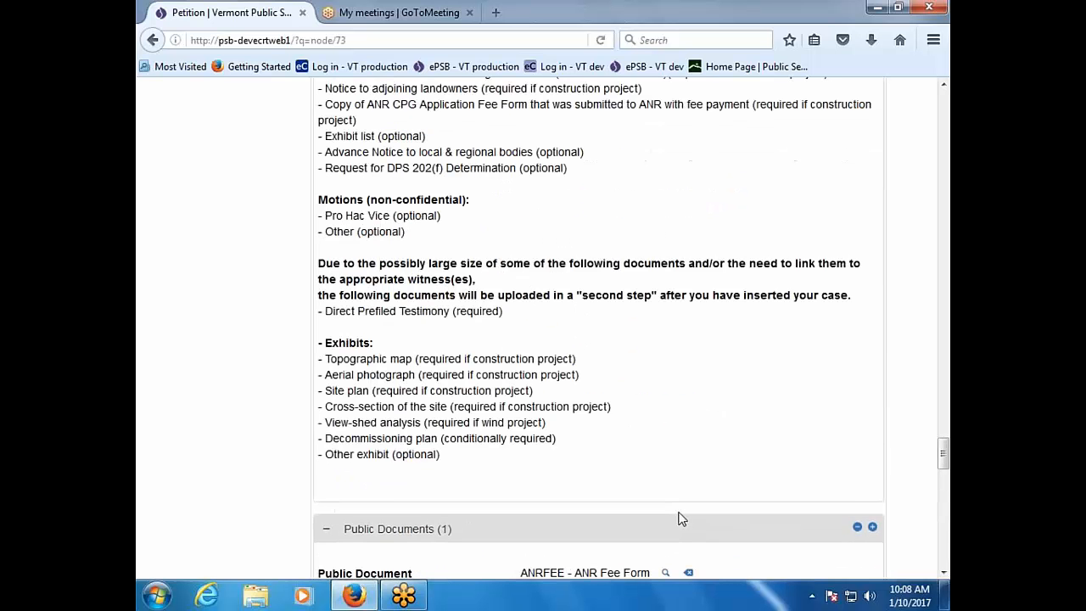
{"action": "scroll", "coordinate": [678, 519], "scroll_direction": "up", "scroll_amount": 4}
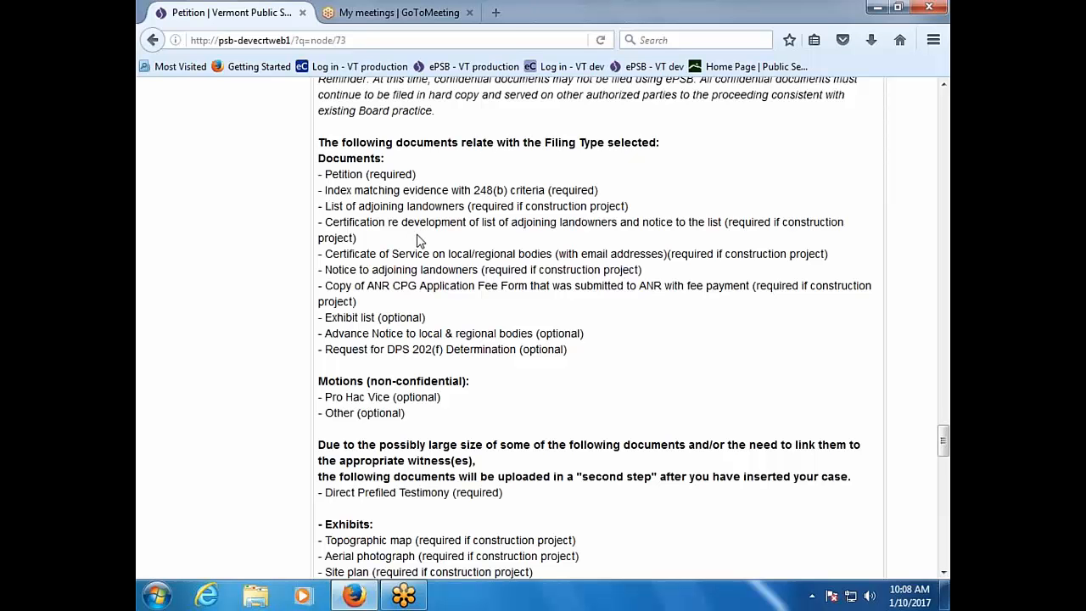
{"action": "scroll", "coordinate": [577, 424], "scroll_direction": "down", "scroll_amount": 10}
{"action": "scroll", "coordinate": [594, 465], "scroll_direction": "down", "scroll_amount": 10}
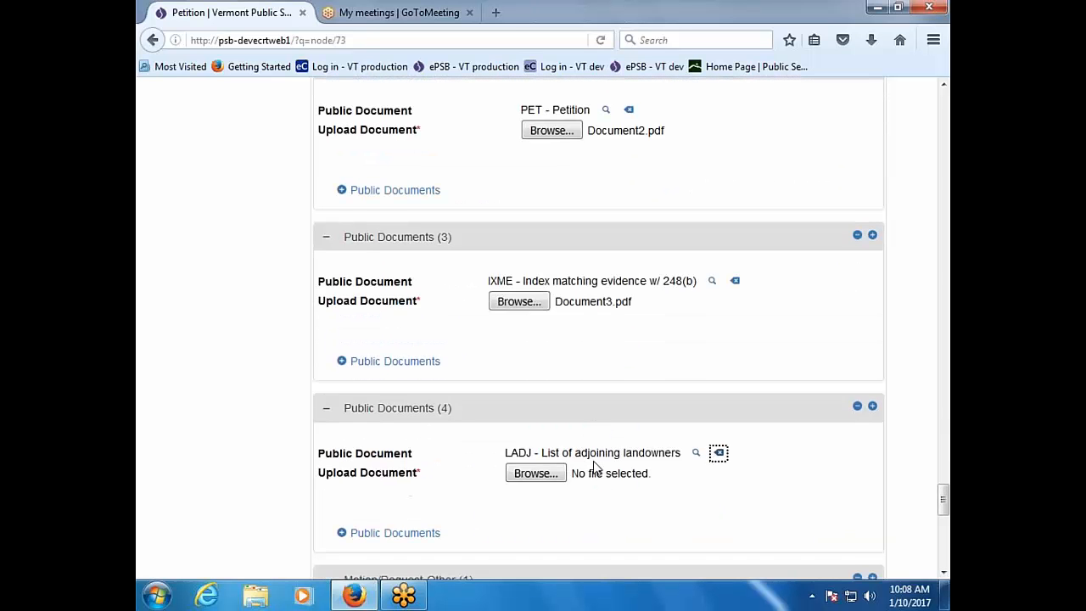
Step: Add a fifth public document, the CERT2 adjoining-landowners certification, with Document5.pdf
{"action": "left_click", "coordinate": [369, 356]}
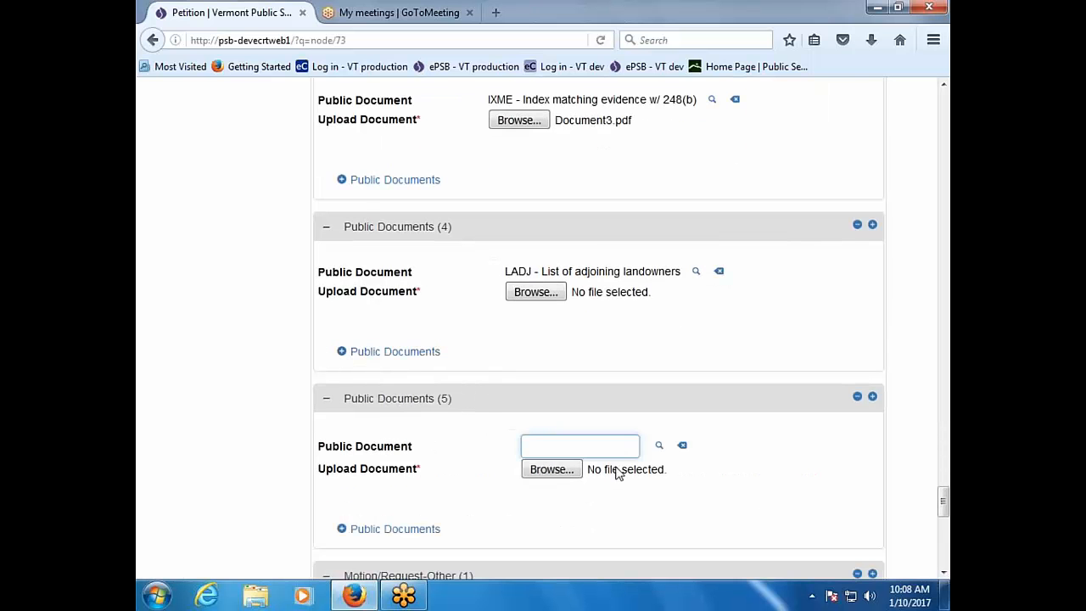
{"action": "left_click", "coordinate": [660, 446]}
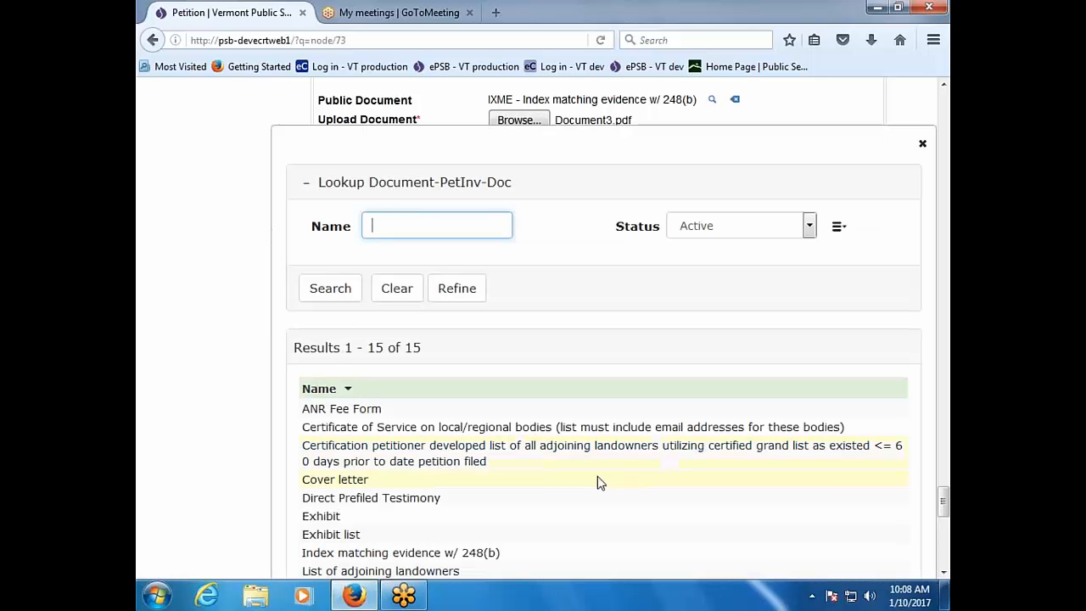
{"action": "left_click", "coordinate": [432, 452]}
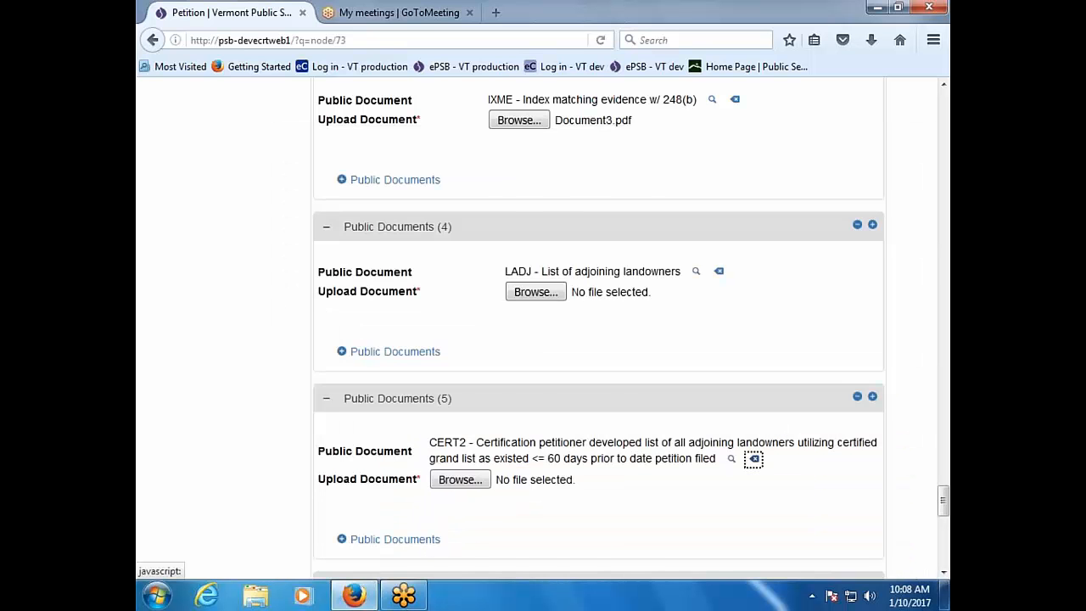
{"action": "left_click", "coordinate": [470, 485]}
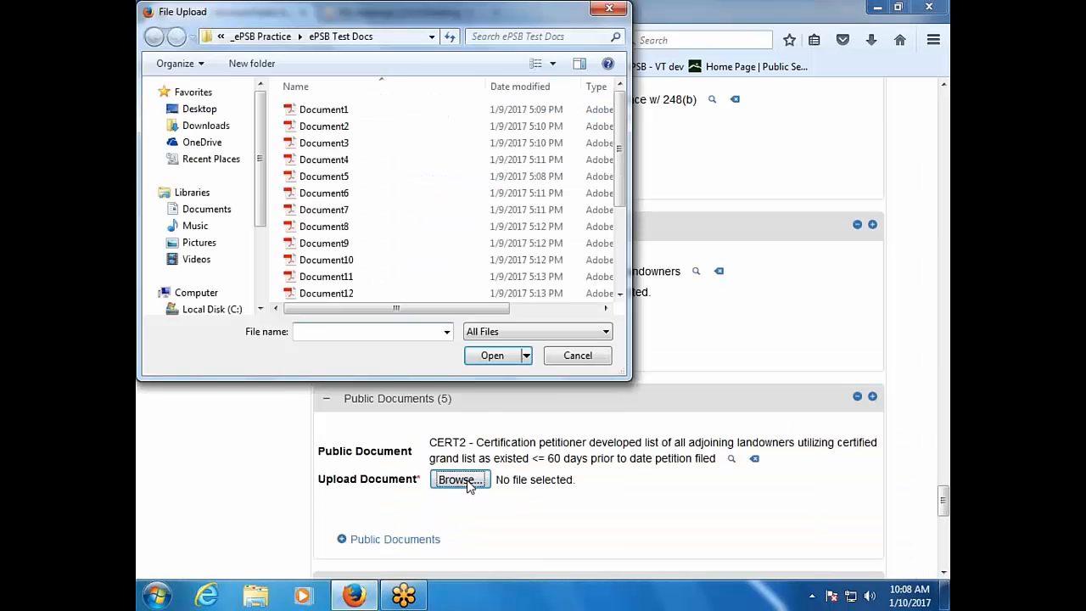
{"action": "double_click", "coordinate": [338, 175]}
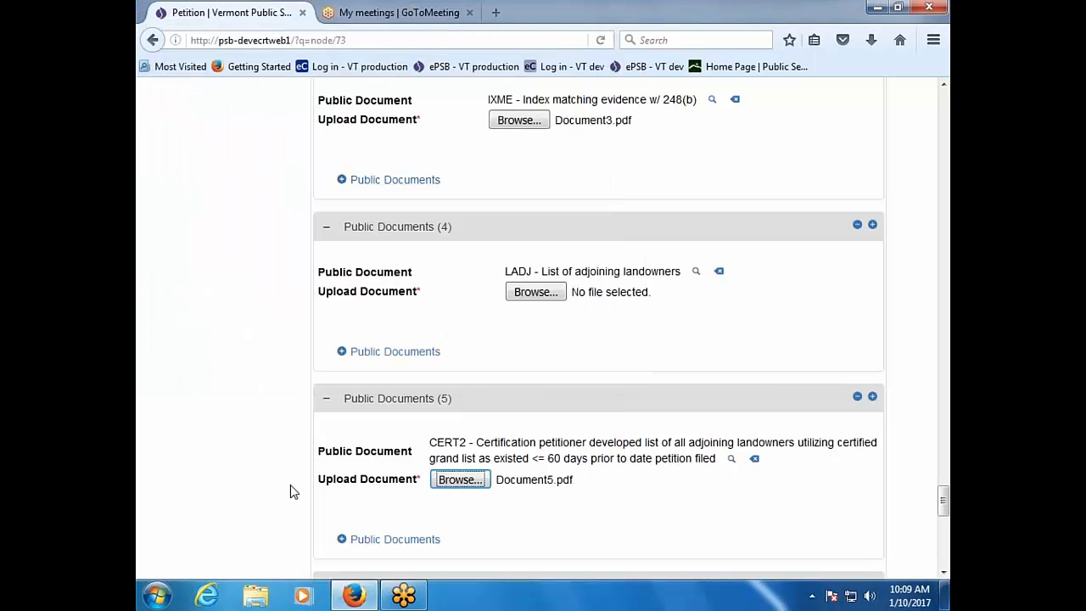
Step: Attach Document4.pdf to the LADJ list of adjoining landowners entry
{"action": "scroll", "coordinate": [287, 492], "scroll_direction": "down", "scroll_amount": 5}
{"action": "scroll", "coordinate": [285, 496], "scroll_direction": "up", "scroll_amount": 5}
{"action": "left_click", "coordinate": [527, 294]}
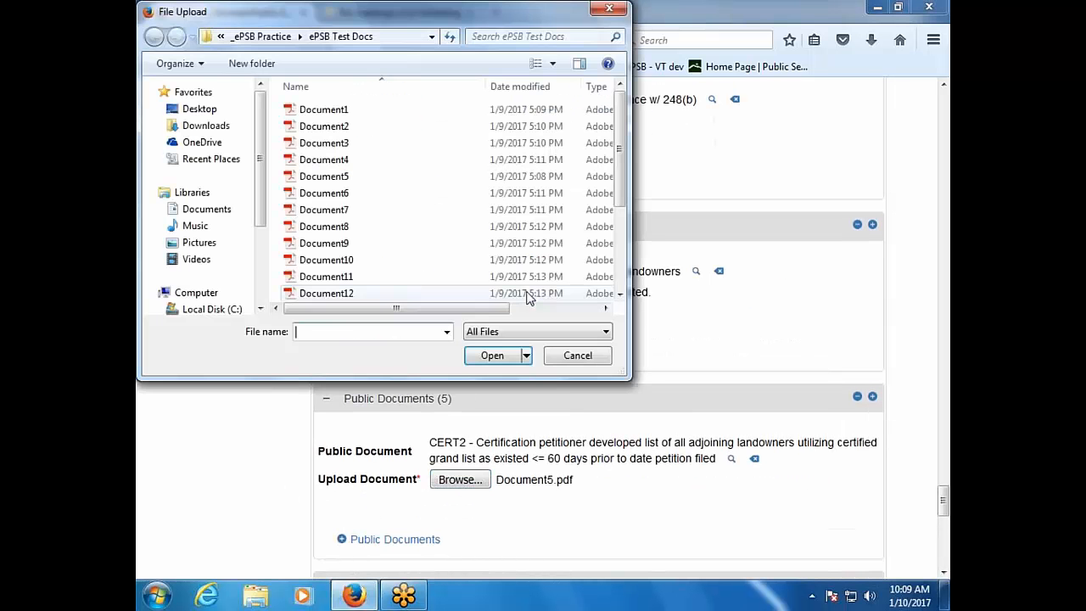
{"action": "double_click", "coordinate": [365, 157]}
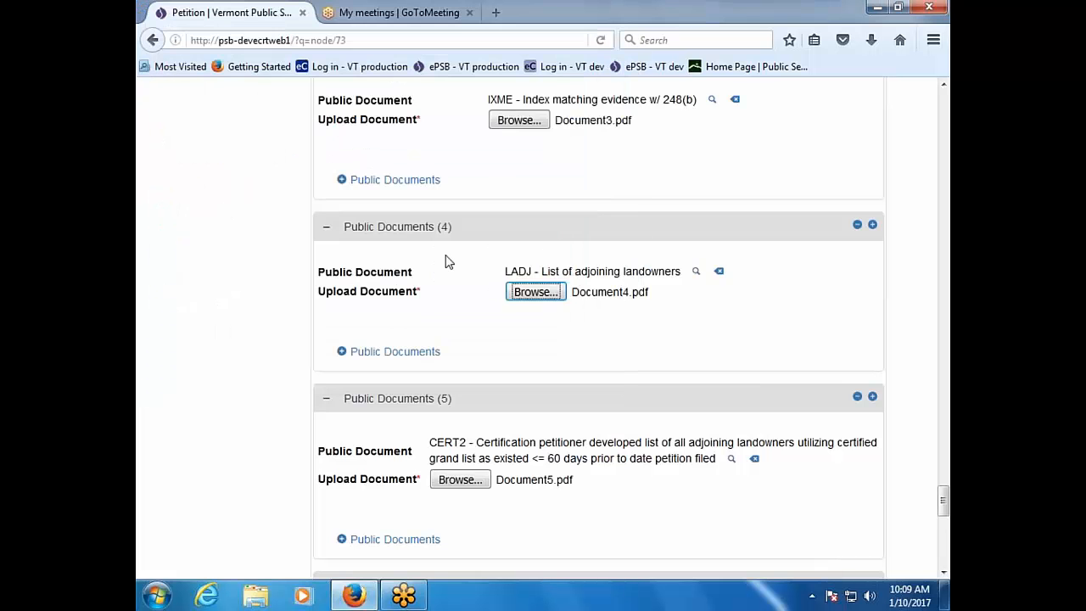
{"action": "scroll", "coordinate": [607, 528], "scroll_direction": "down", "scroll_amount": 1}
{"action": "scroll", "coordinate": [608, 528], "scroll_direction": "up", "scroll_amount": 1}
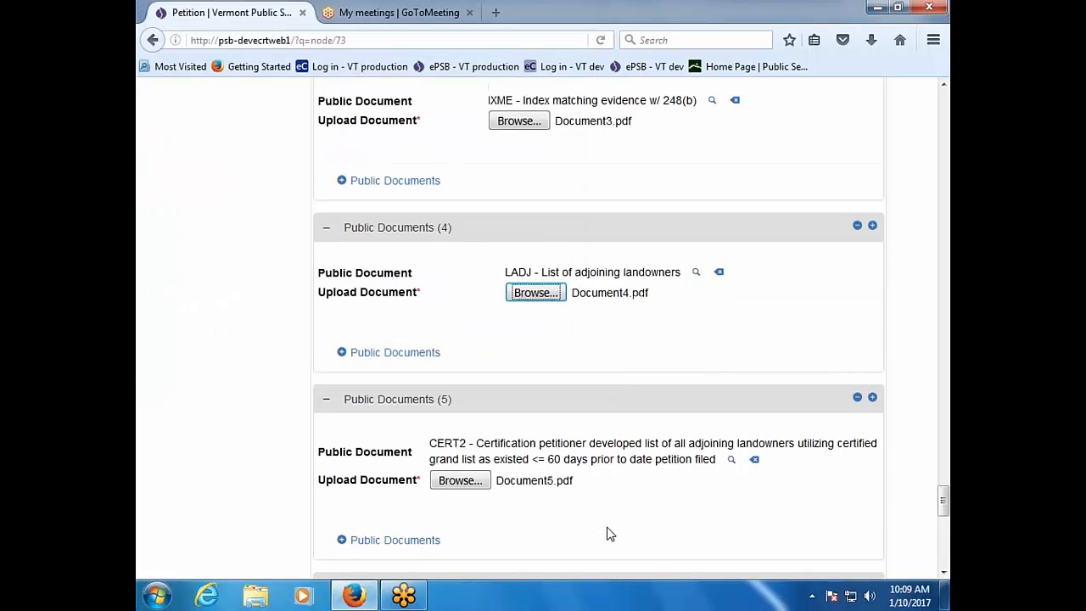
{"action": "scroll", "coordinate": [607, 533], "scroll_direction": "up", "scroll_amount": 10}
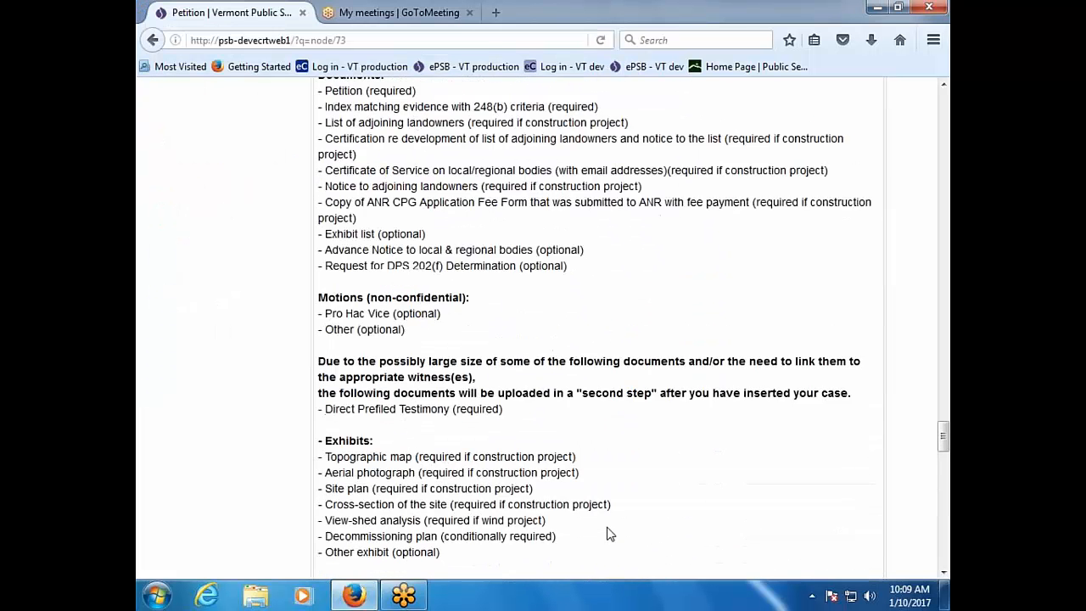
{"action": "scroll", "coordinate": [607, 533], "scroll_direction": "up", "scroll_amount": 4}
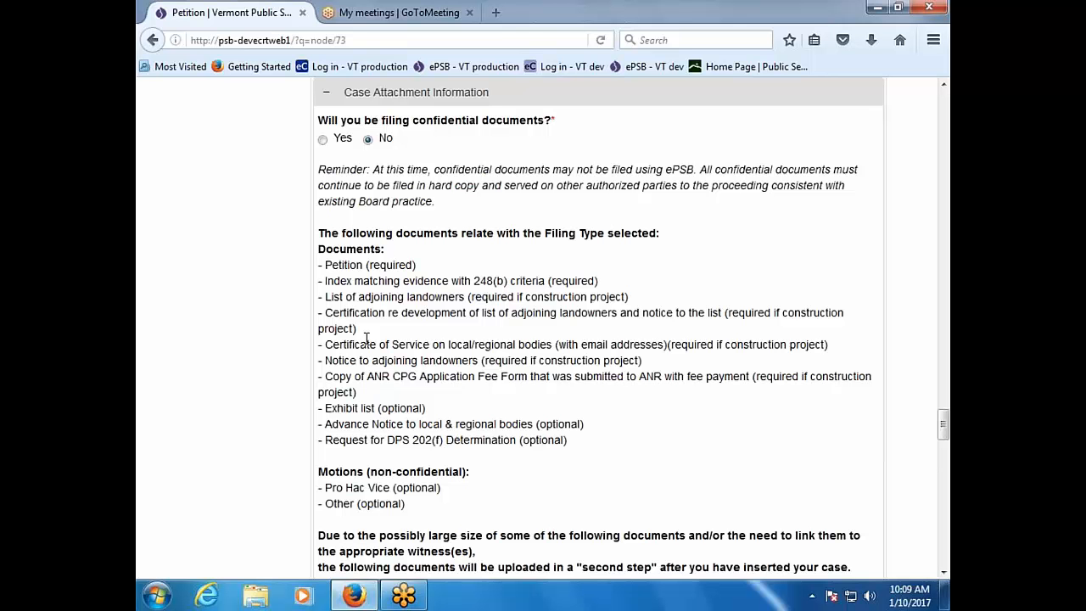
{"action": "scroll", "coordinate": [530, 360], "scroll_direction": "down", "scroll_amount": 2}
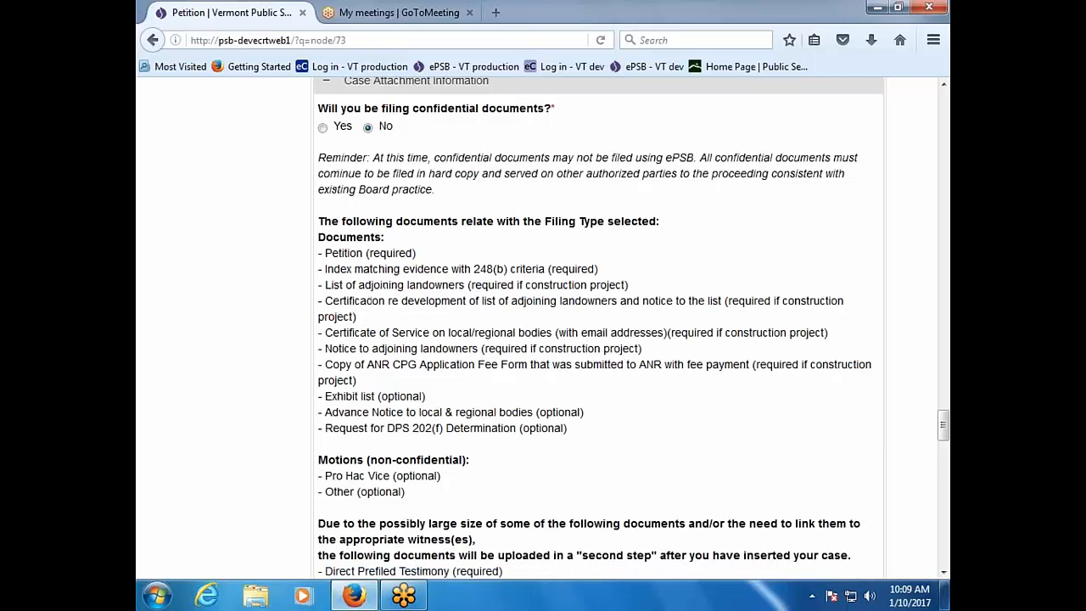
{"action": "scroll", "coordinate": [611, 419], "scroll_direction": "down", "scroll_amount": 14}
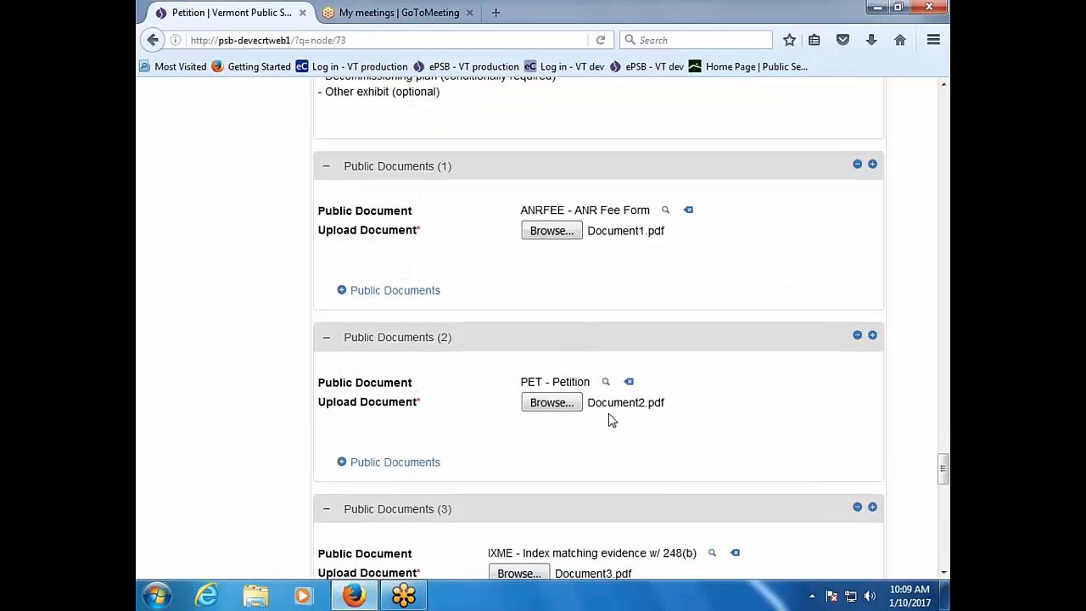
{"action": "scroll", "coordinate": [611, 419], "scroll_direction": "down", "scroll_amount": 12}
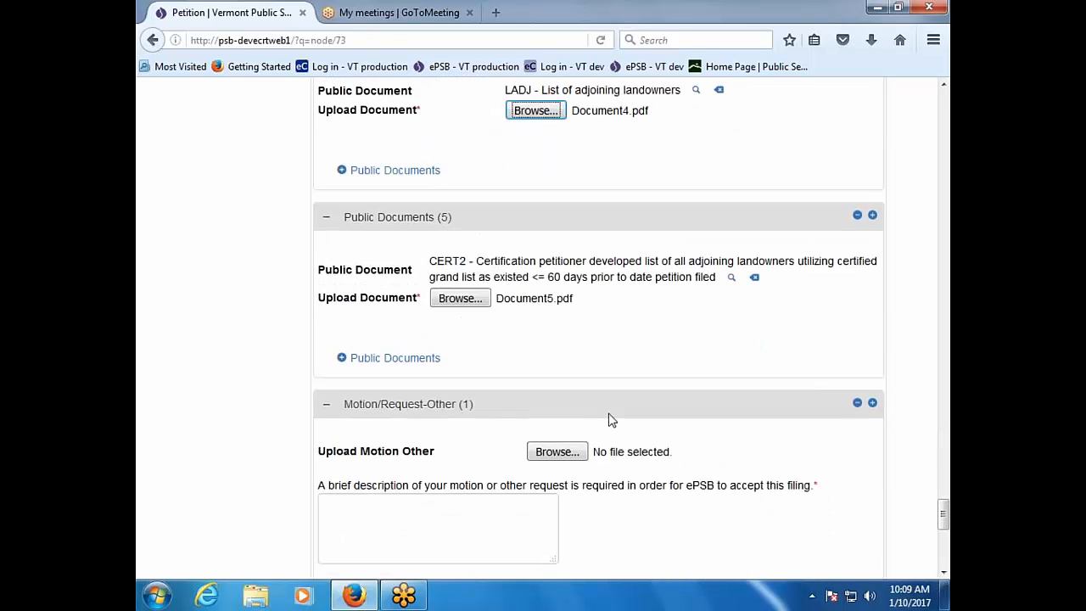
{"action": "scroll", "coordinate": [611, 419], "scroll_direction": "down", "scroll_amount": 2}
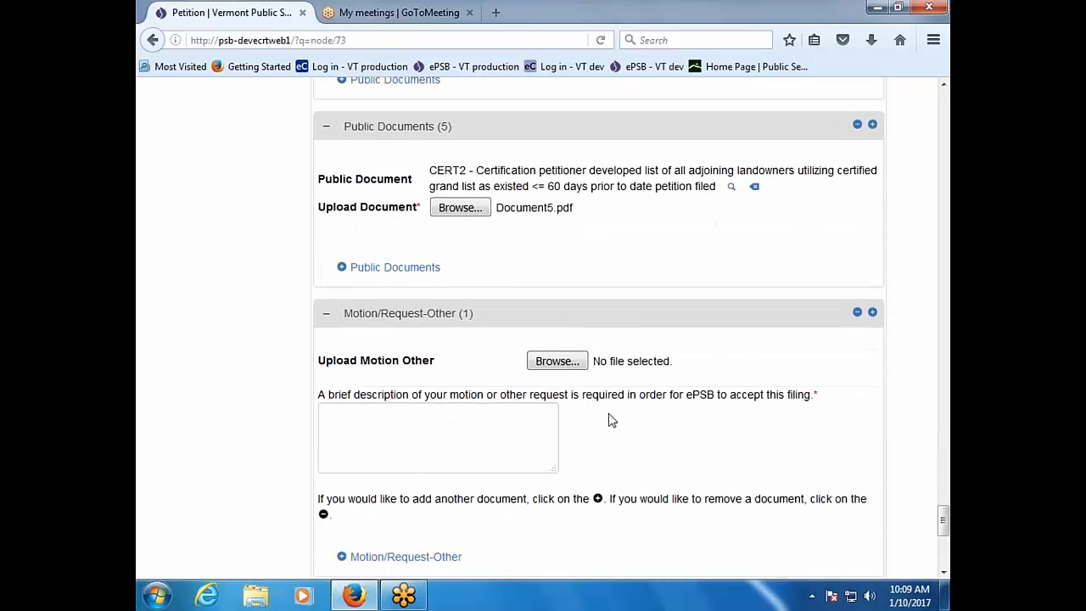
Step: Add a sixth document, CSERV2 Certificate of Service, with Document6.pdf, then an empty seventh entry
{"action": "left_click", "coordinate": [386, 270]}
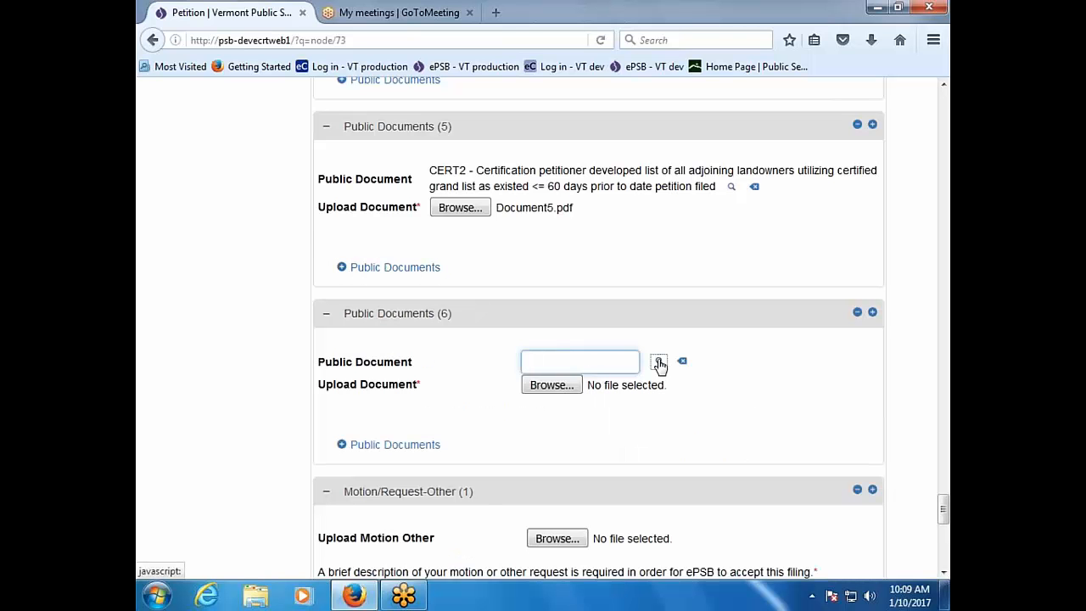
{"action": "left_click", "coordinate": [659, 362]}
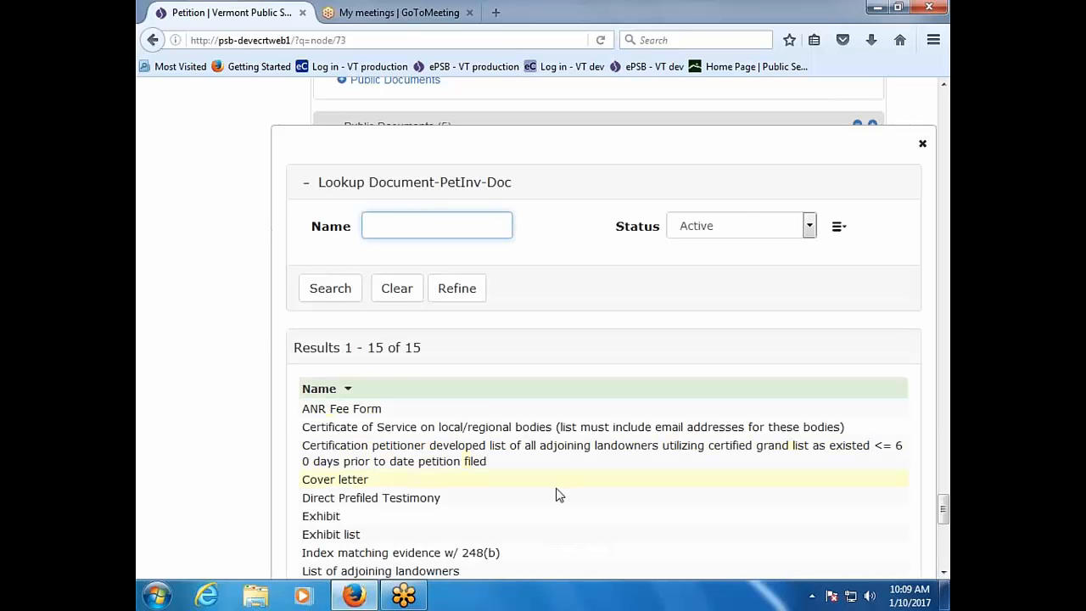
{"action": "left_click", "coordinate": [514, 427]}
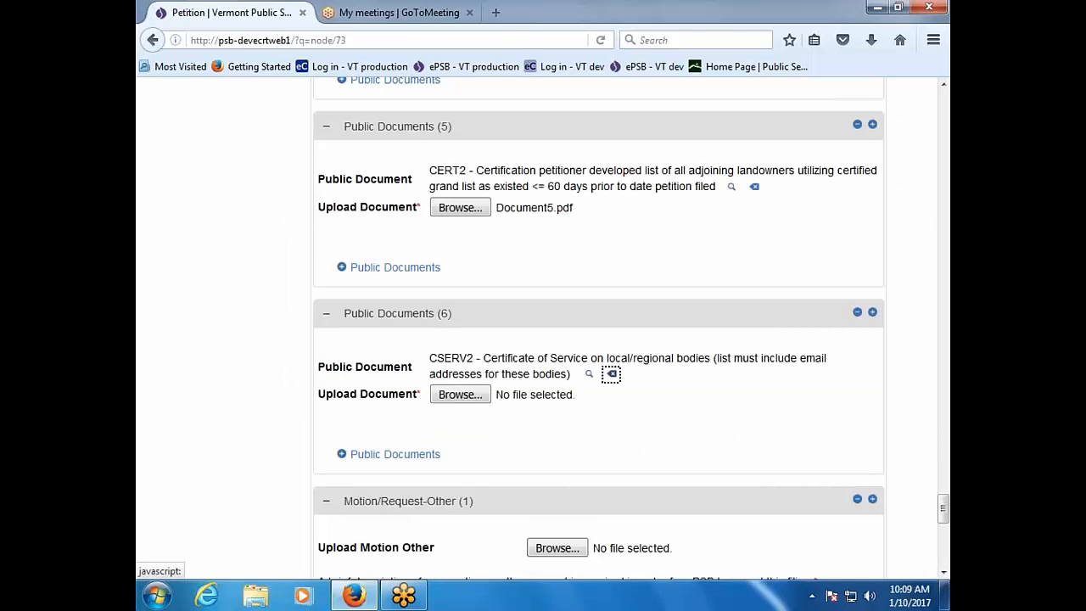
{"action": "left_click", "coordinate": [441, 396]}
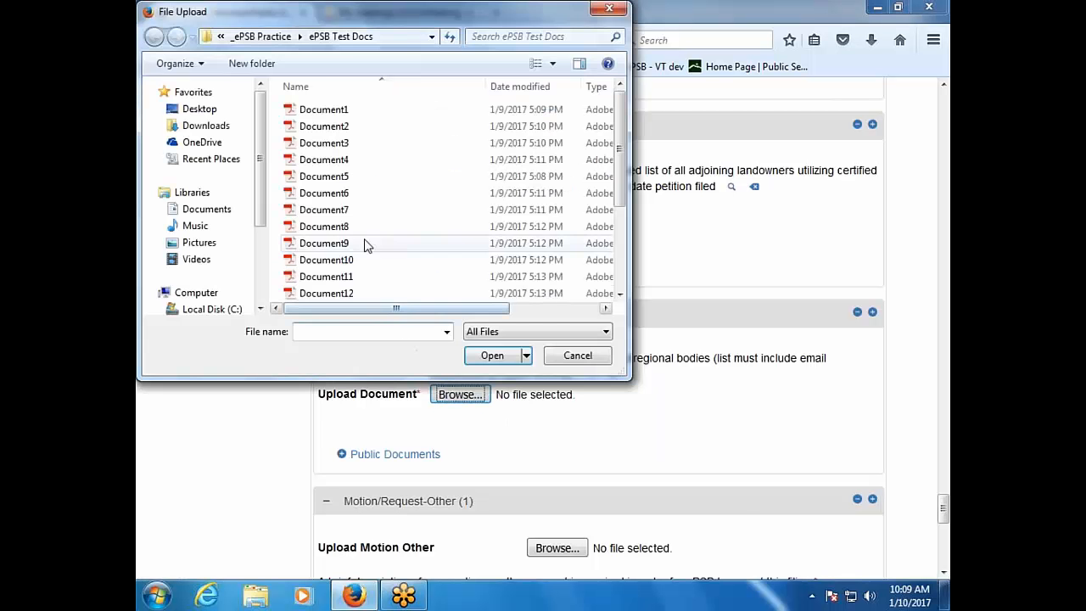
{"action": "double_click", "coordinate": [353, 191]}
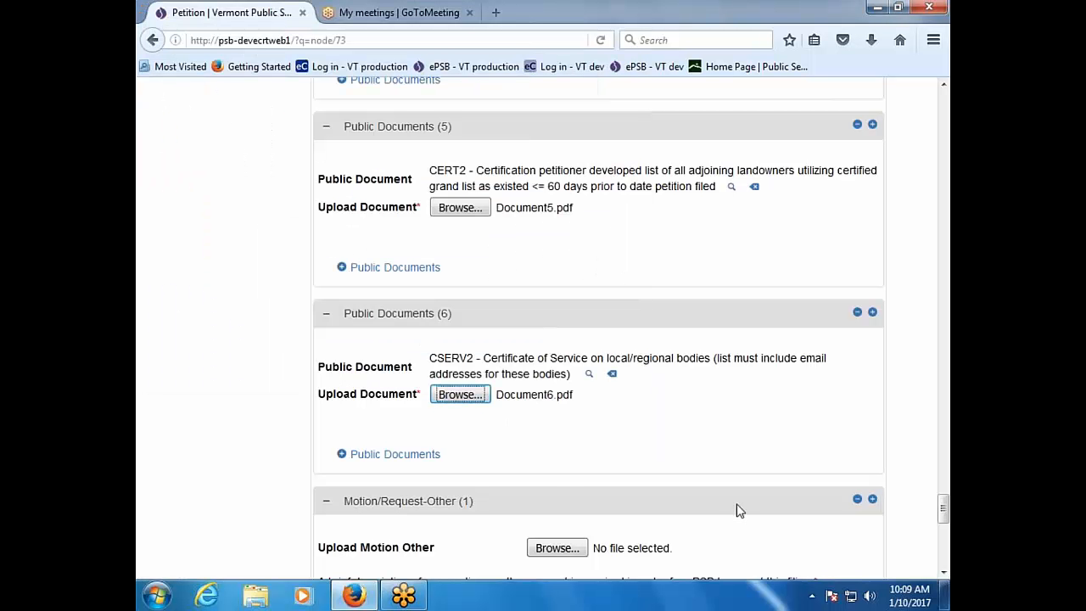
{"action": "left_click", "coordinate": [404, 458]}
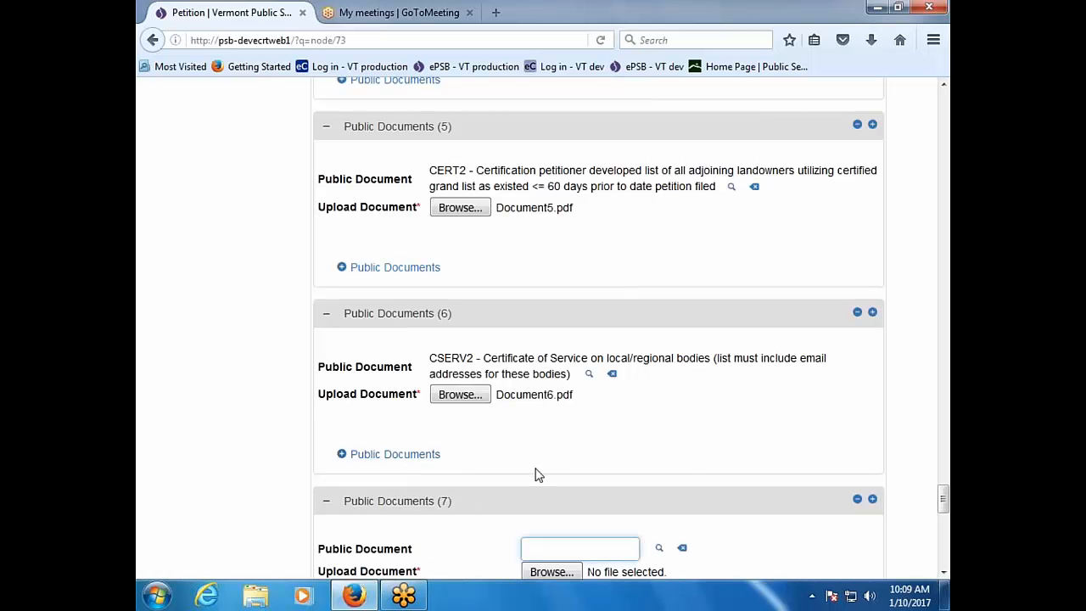
{"action": "scroll", "coordinate": [696, 491], "scroll_direction": "up", "scroll_amount": 15}
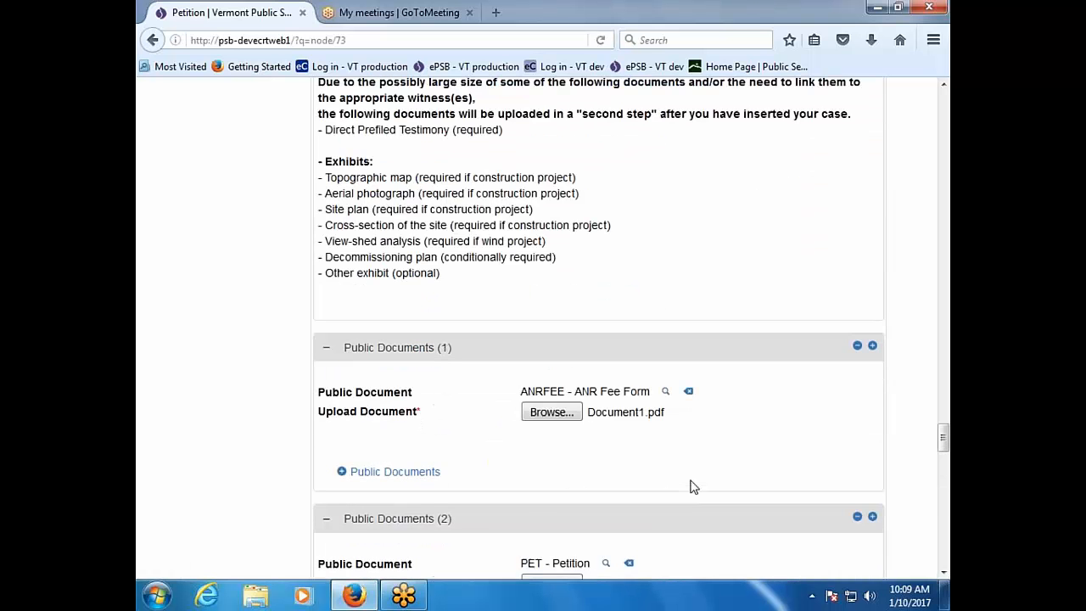
{"action": "scroll", "coordinate": [694, 486], "scroll_direction": "up", "scroll_amount": 3}
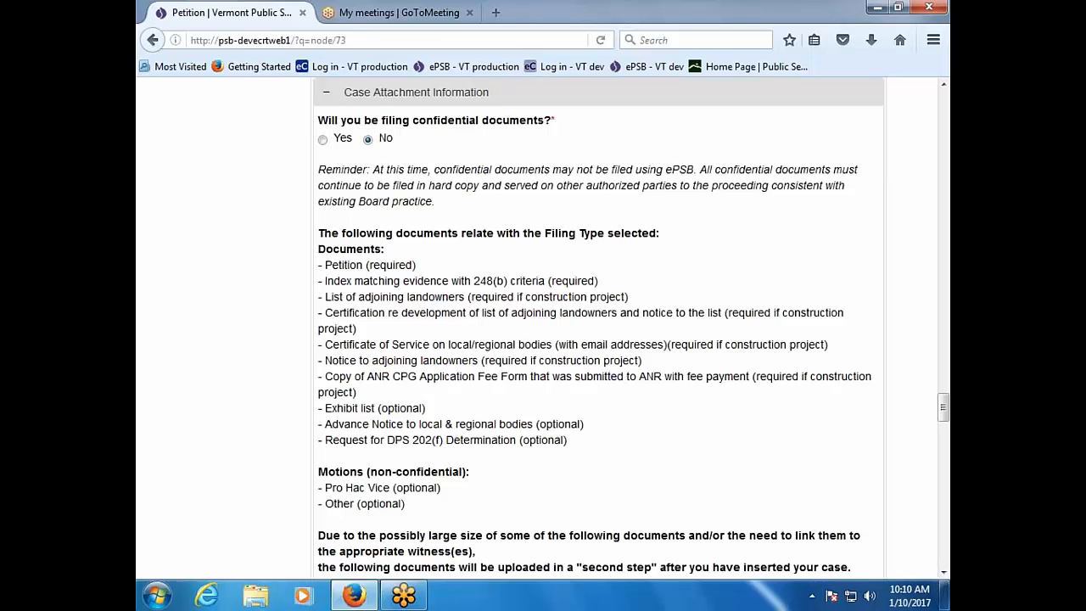
{"action": "scroll", "coordinate": [489, 417], "scroll_direction": "down", "scroll_amount": 12}
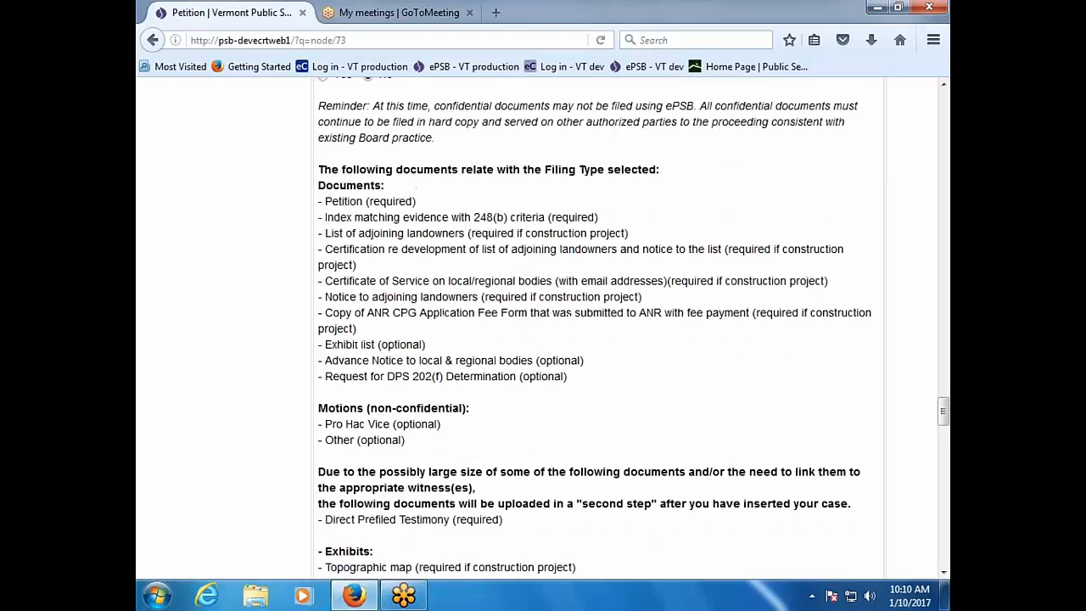
{"action": "scroll", "coordinate": [615, 371], "scroll_direction": "down", "scroll_amount": 9}
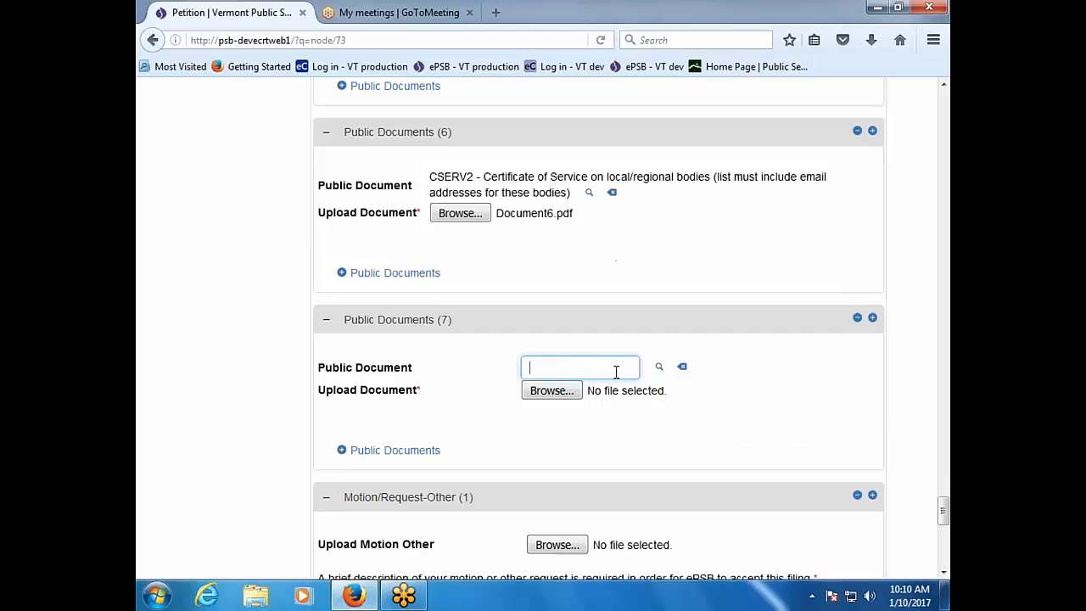
Step: Set the seventh public document to NOADJ - Notice to adjoining landowners and review the list
{"action": "left_click", "coordinate": [660, 367]}
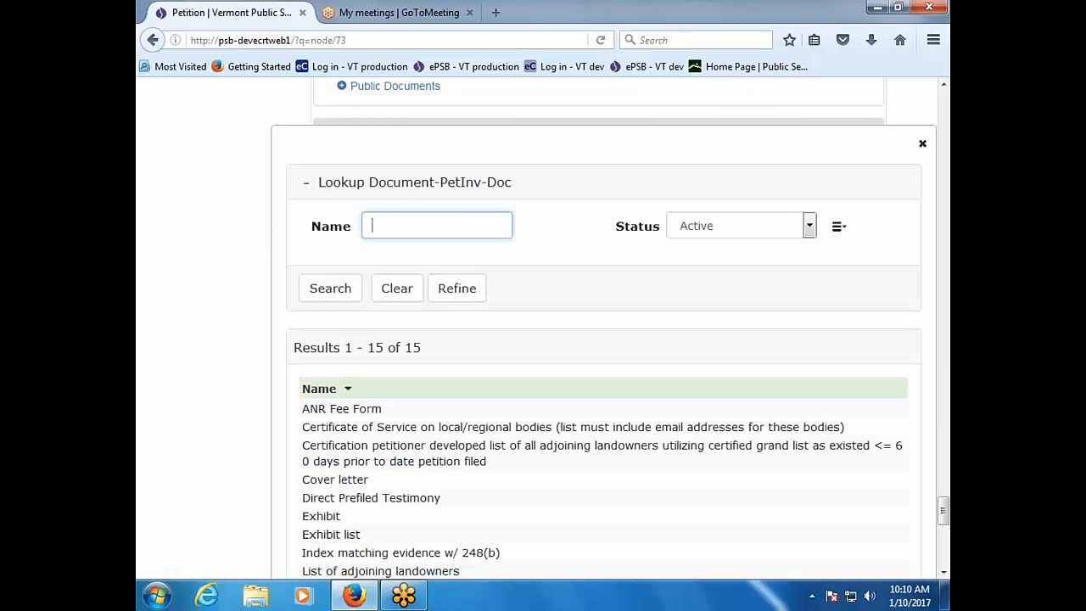
{"action": "scroll", "coordinate": [395, 433], "scroll_direction": "down", "scroll_amount": 4}
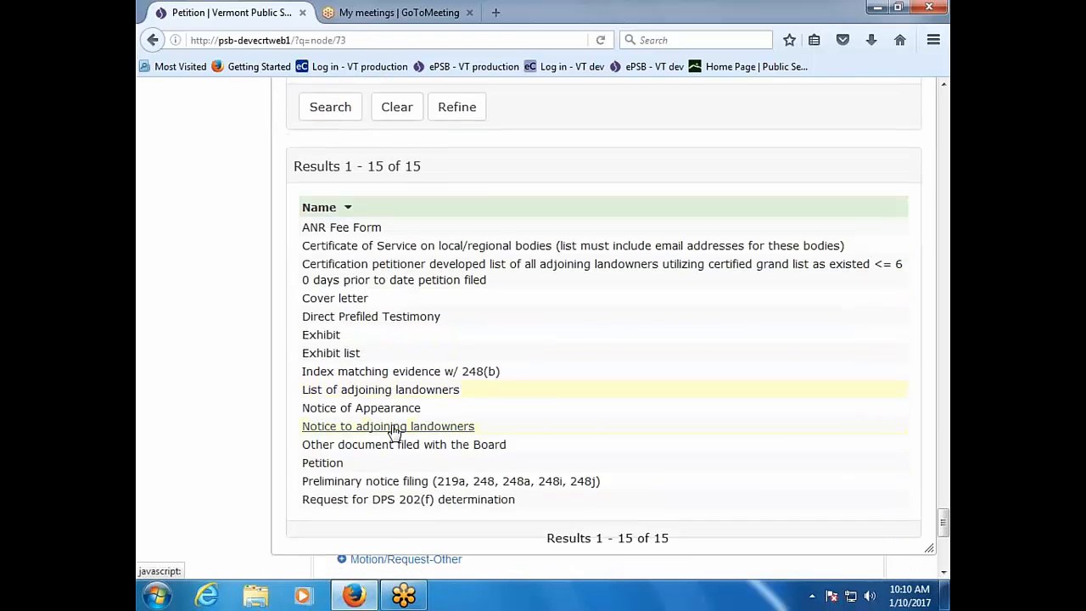
{"action": "left_click", "coordinate": [395, 426]}
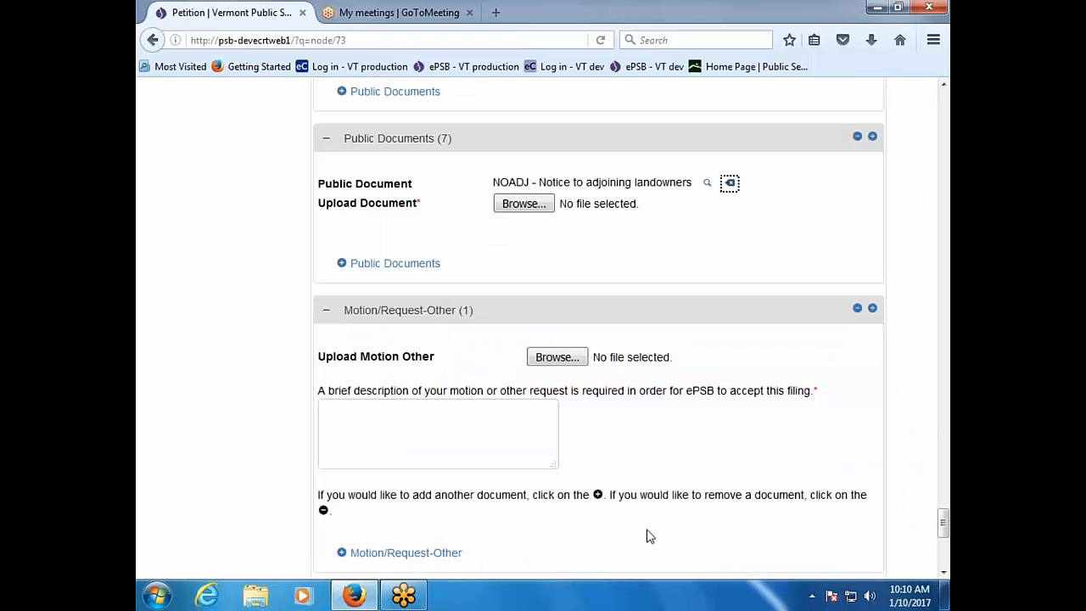
{"action": "scroll", "coordinate": [229, 479], "scroll_direction": "up", "scroll_amount": 12}
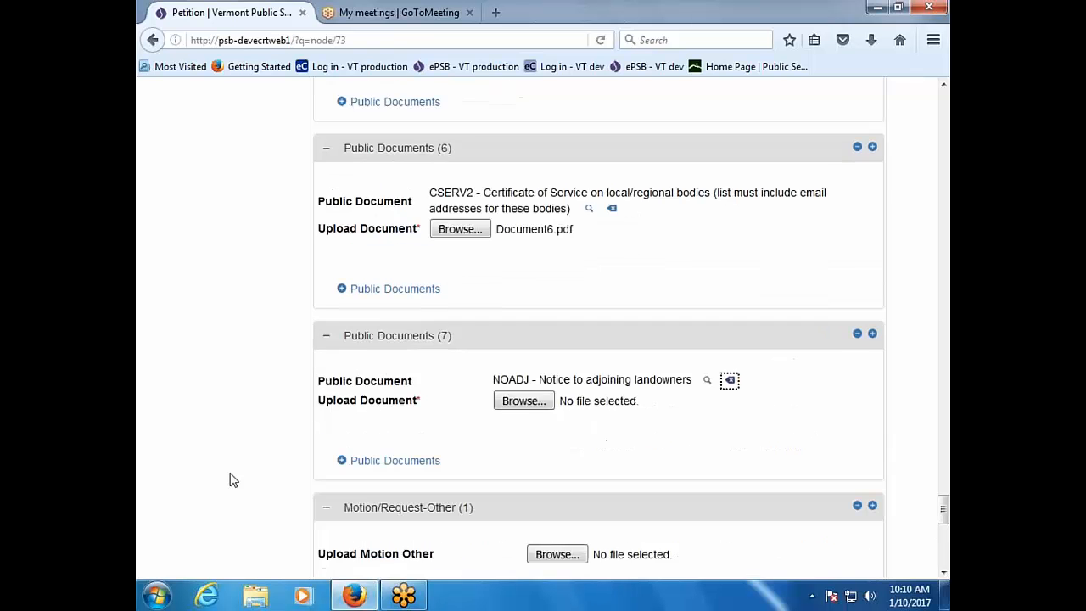
{"action": "scroll", "coordinate": [229, 479], "scroll_direction": "up", "scroll_amount": 2}
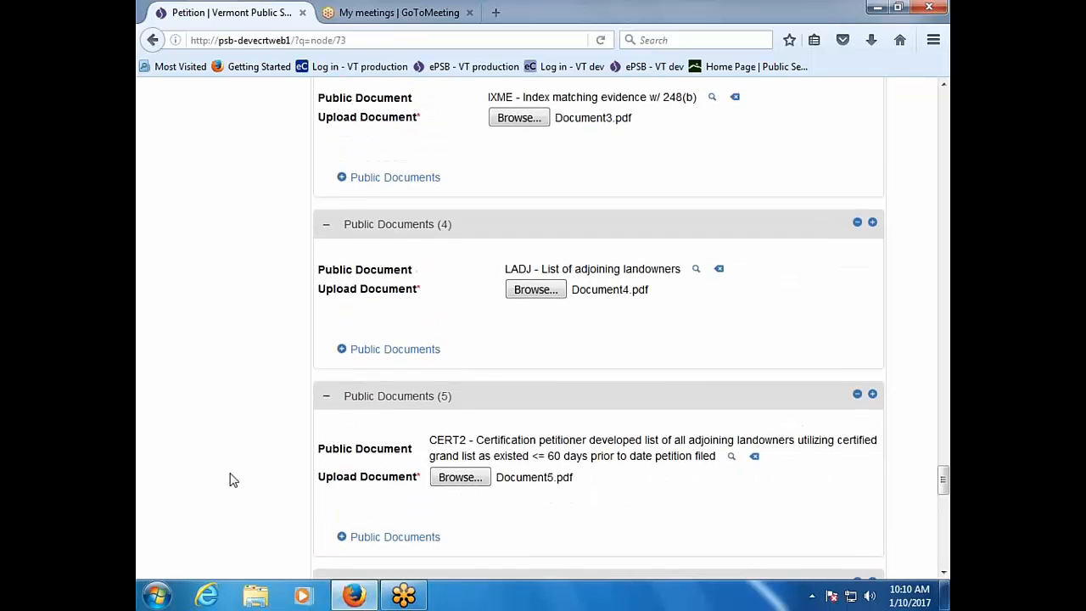
{"action": "scroll", "coordinate": [229, 479], "scroll_direction": "down", "scroll_amount": 6}
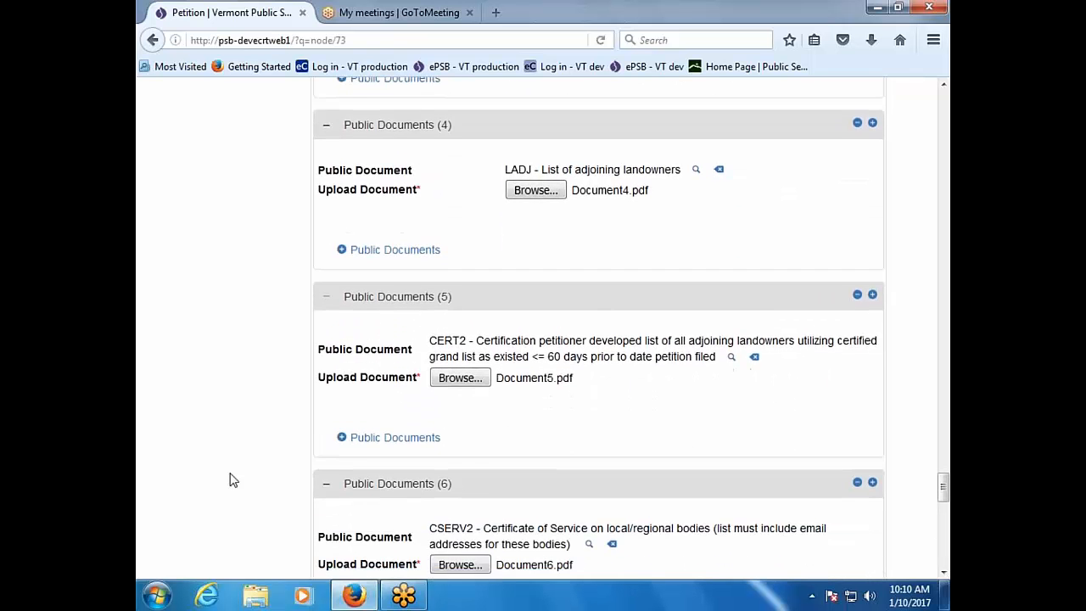
{"action": "scroll", "coordinate": [226, 485], "scroll_direction": "up", "scroll_amount": 20}
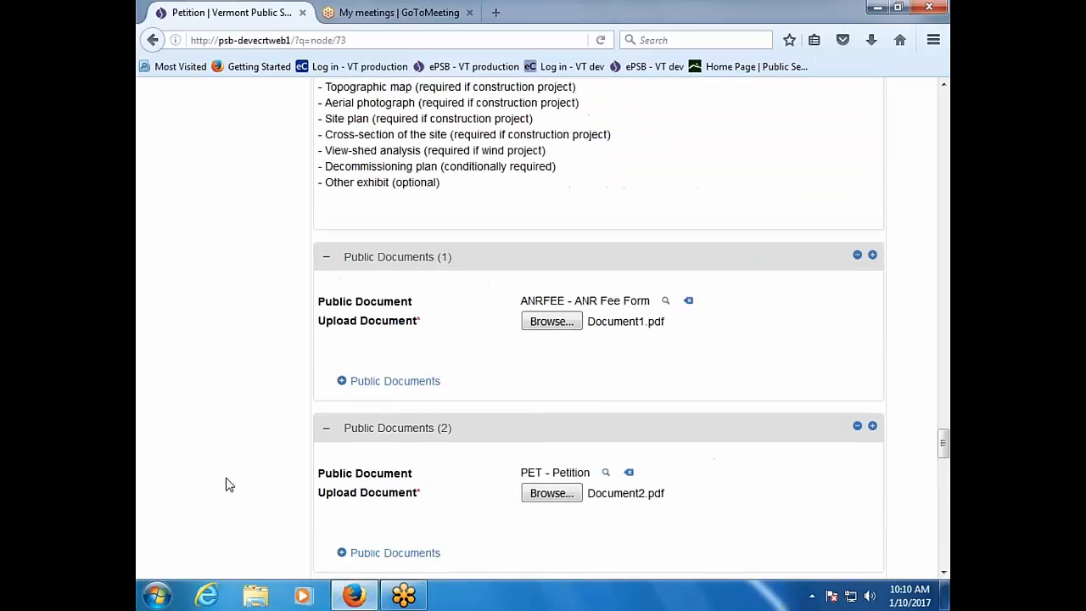
{"action": "scroll", "coordinate": [226, 484], "scroll_direction": "up", "scroll_amount": 2}
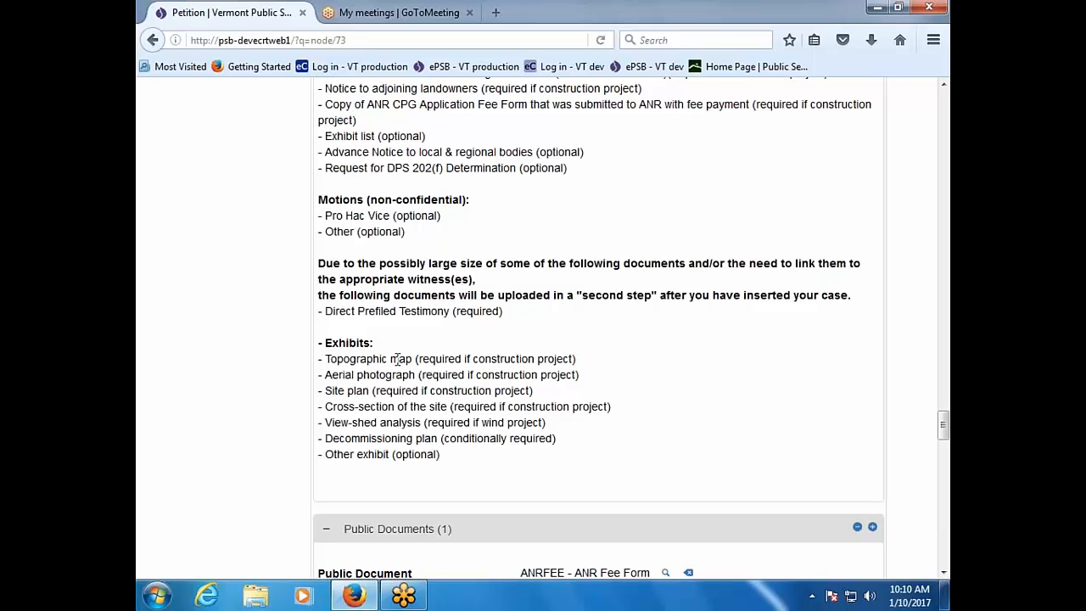
{"action": "scroll", "coordinate": [190, 485], "scroll_direction": "down", "scroll_amount": 12}
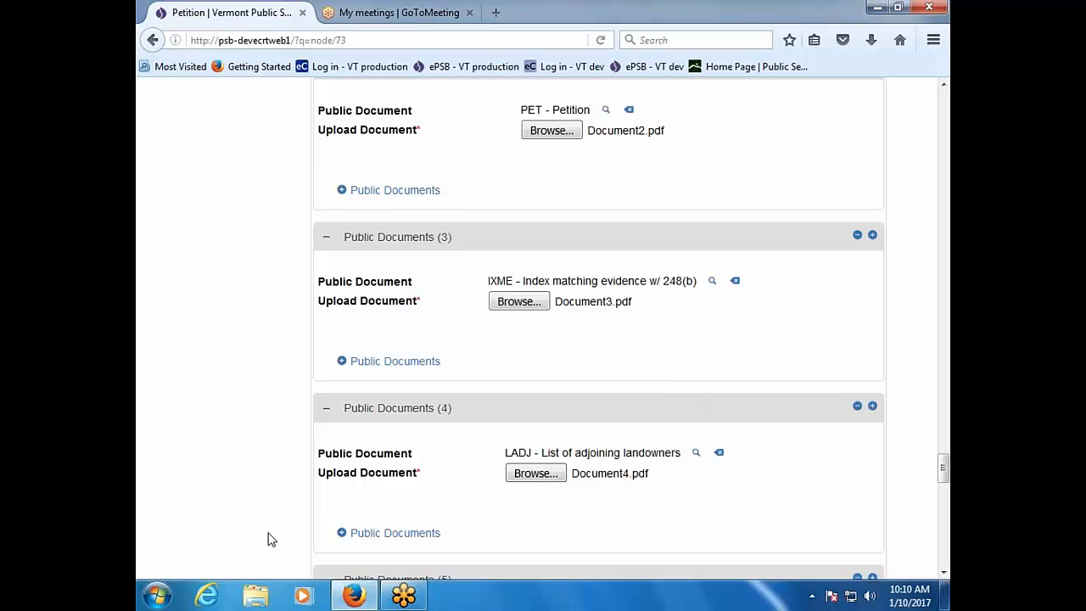
Step: Attach Document7.pdf to the seventh public document, NOADJ - Notice to adjoining landowners
{"action": "scroll", "coordinate": [197, 556], "scroll_direction": "down", "scroll_amount": 5}
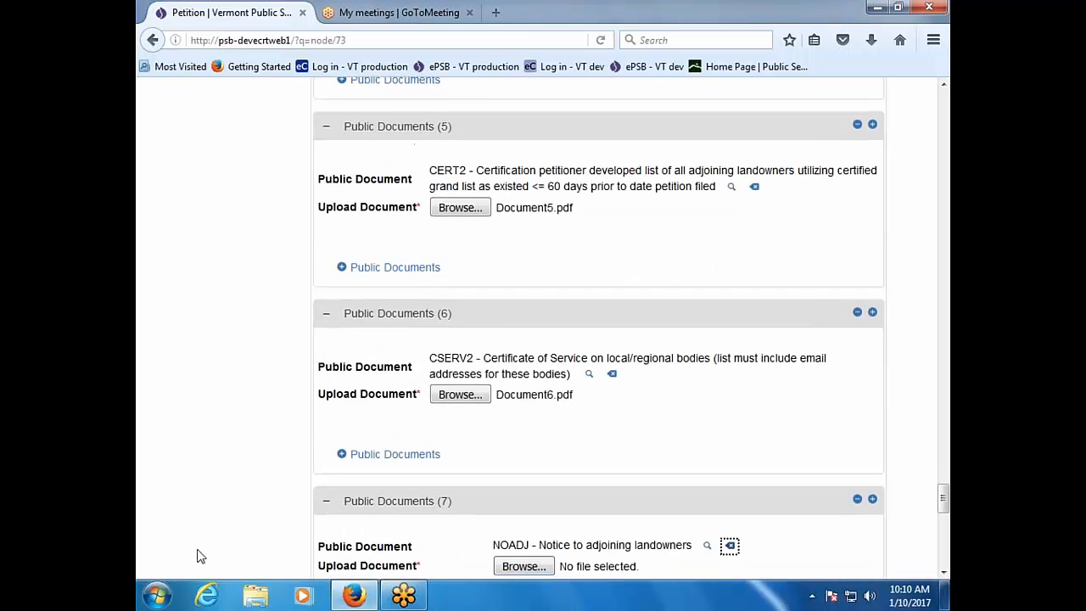
{"action": "scroll", "coordinate": [197, 556], "scroll_direction": "down", "scroll_amount": 4}
{"action": "scroll", "coordinate": [197, 556], "scroll_direction": "down", "scroll_amount": 5}
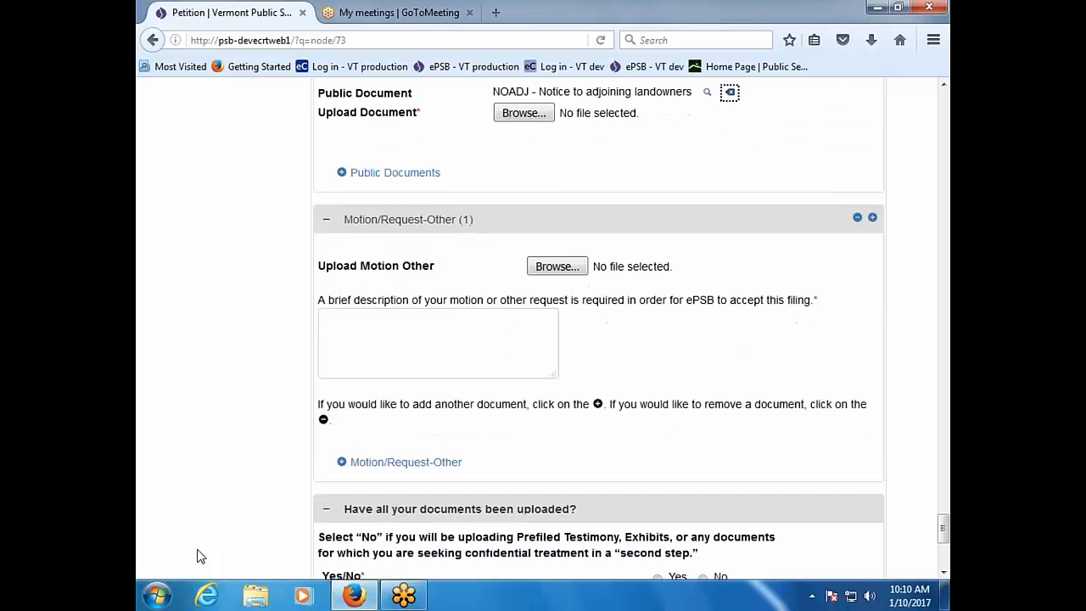
{"action": "scroll", "coordinate": [197, 555], "scroll_direction": "up", "scroll_amount": 2}
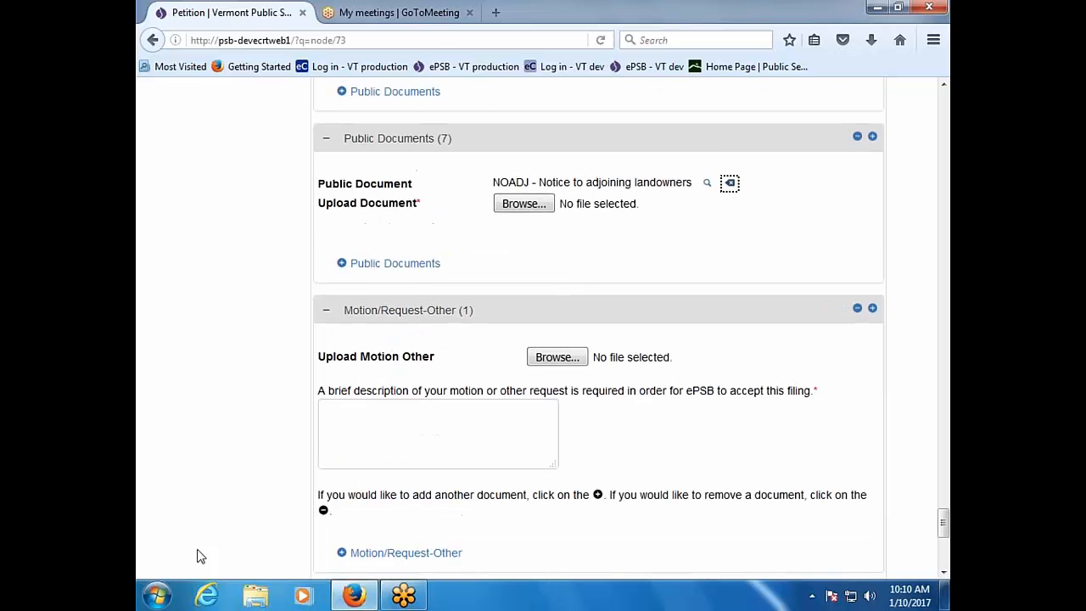
{"action": "left_click", "coordinate": [523, 203]}
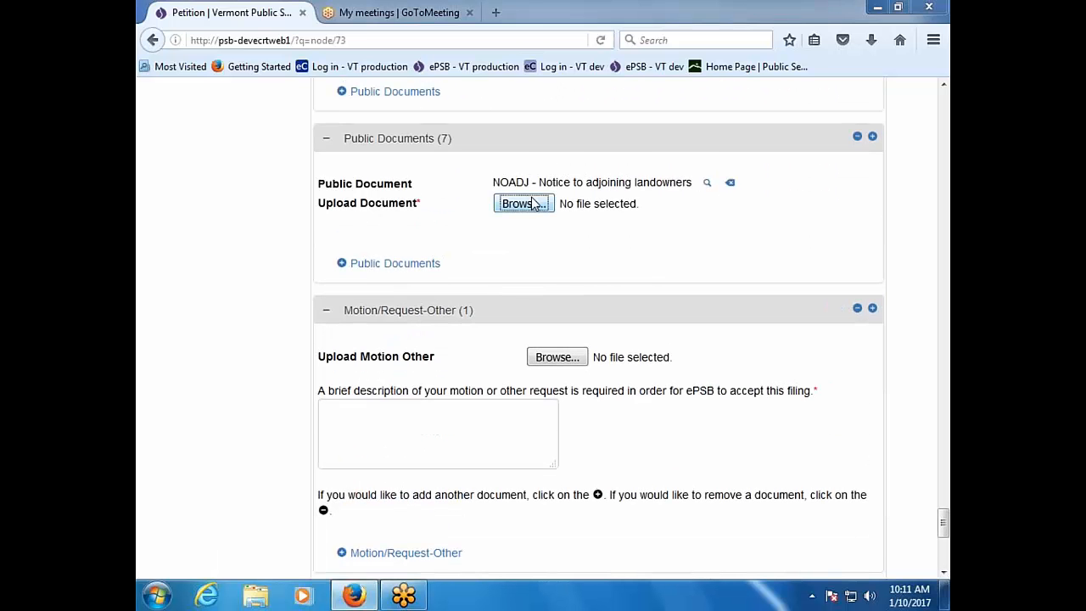
{"action": "double_click", "coordinate": [393, 209]}
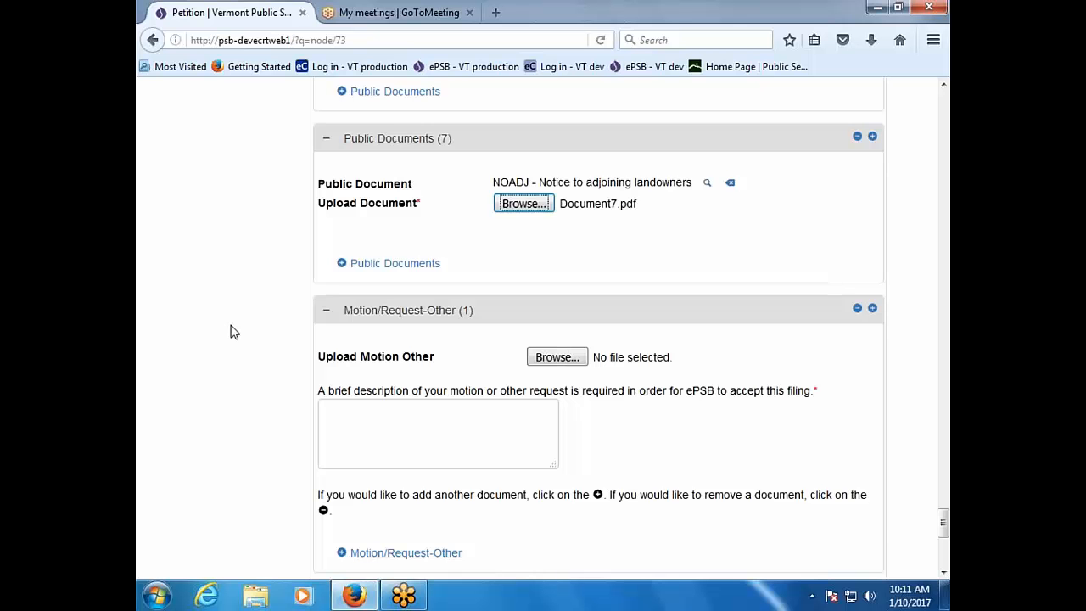
{"action": "scroll", "coordinate": [234, 331], "scroll_direction": "down", "scroll_amount": 4}
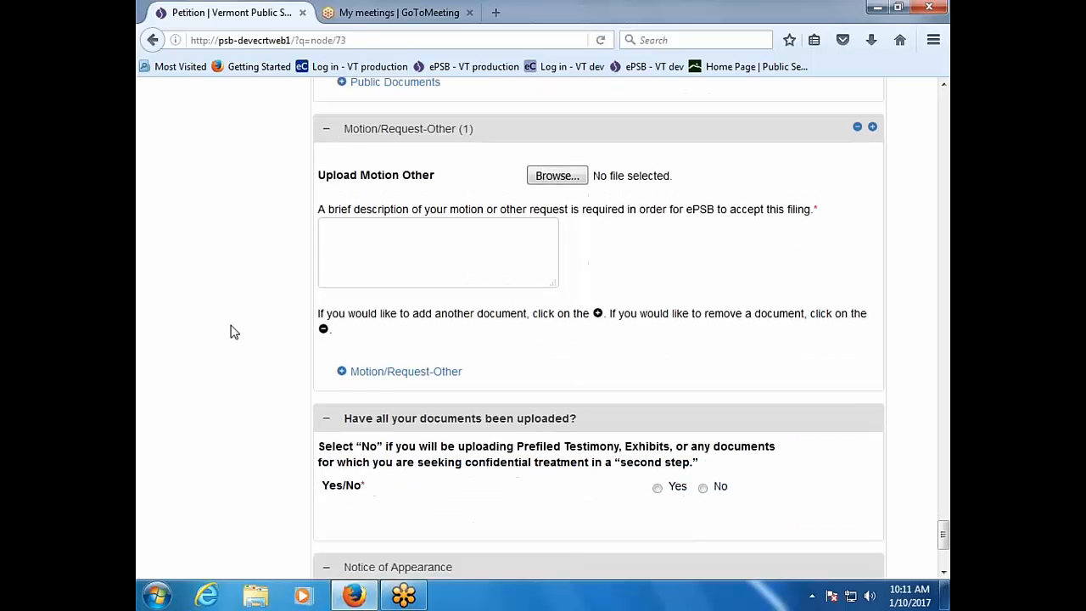
Step: Answer No to 'Have all your documents been uploaded?' so testimony and exhibits follow later
{"action": "scroll", "coordinate": [234, 332], "scroll_direction": "down", "scroll_amount": 2}
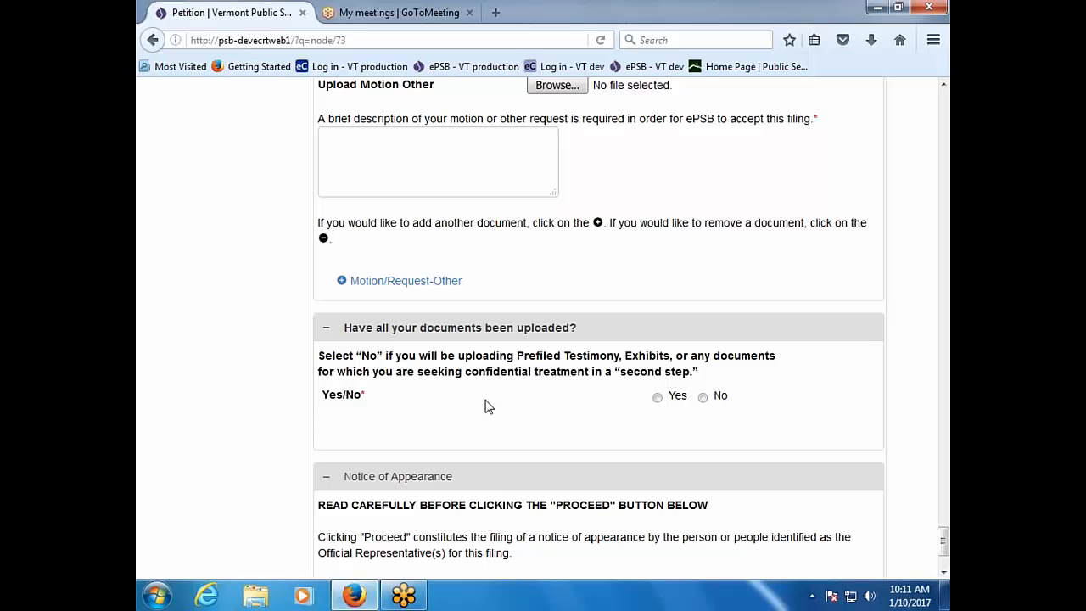
{"action": "left_click", "coordinate": [658, 397]}
{"action": "left_click", "coordinate": [702, 397]}
{"action": "right_click", "coordinate": [703, 397]}
{"action": "left_click", "coordinate": [475, 429]}
{"action": "scroll", "coordinate": [475, 429], "scroll_direction": "down", "scroll_amount": 3}
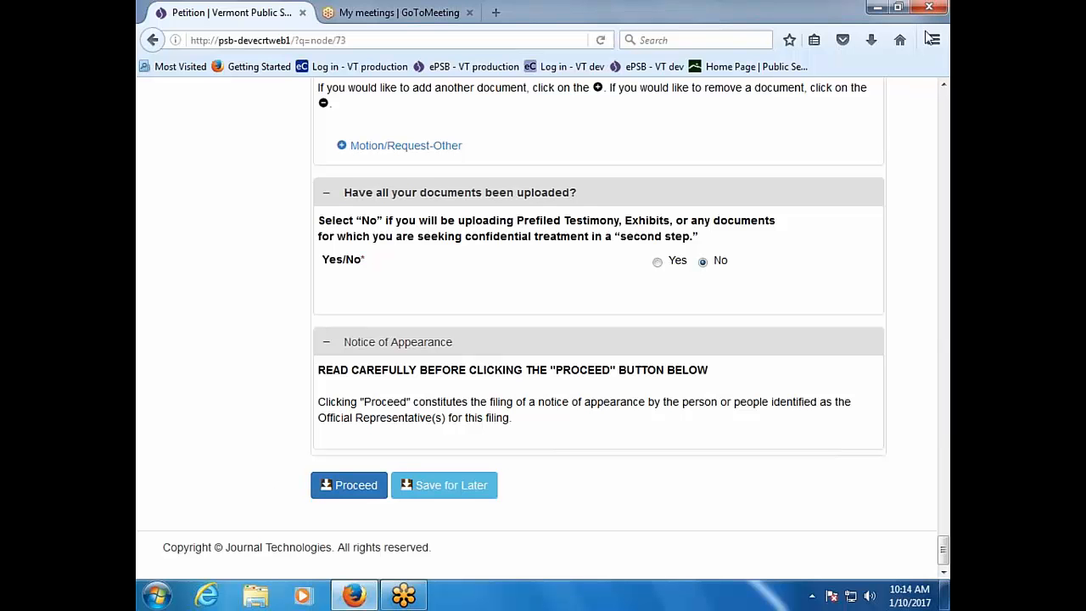
Step: Submit the petition and refresh My Existing Cases to show the new 17-0063-PET case
{"action": "left_click", "coordinate": [342, 487]}
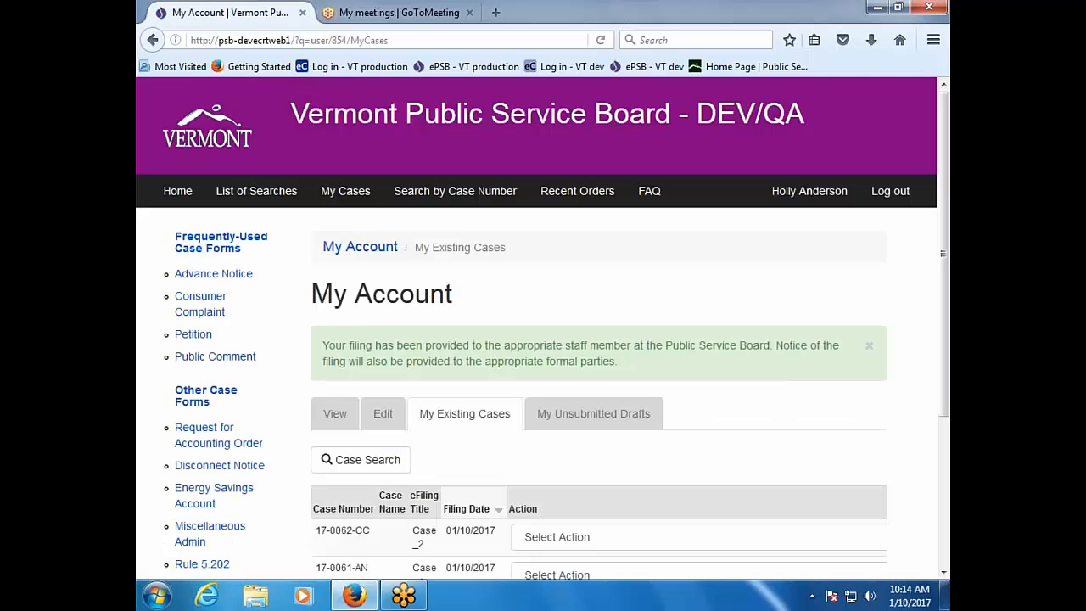
{"action": "scroll", "coordinate": [351, 475], "scroll_direction": "down", "scroll_amount": 2}
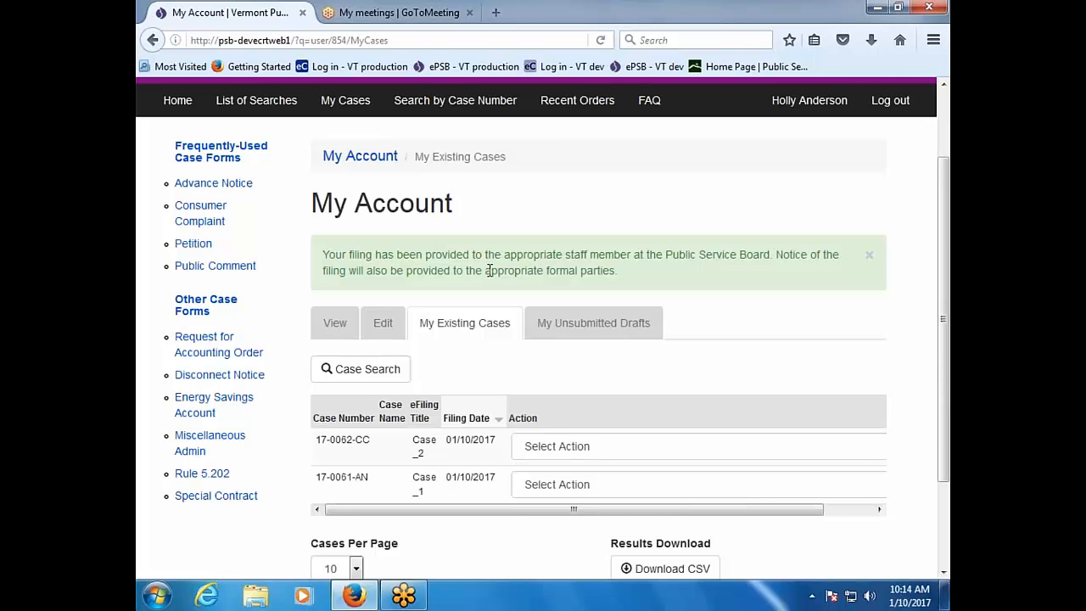
{"action": "key", "text": "F5"}
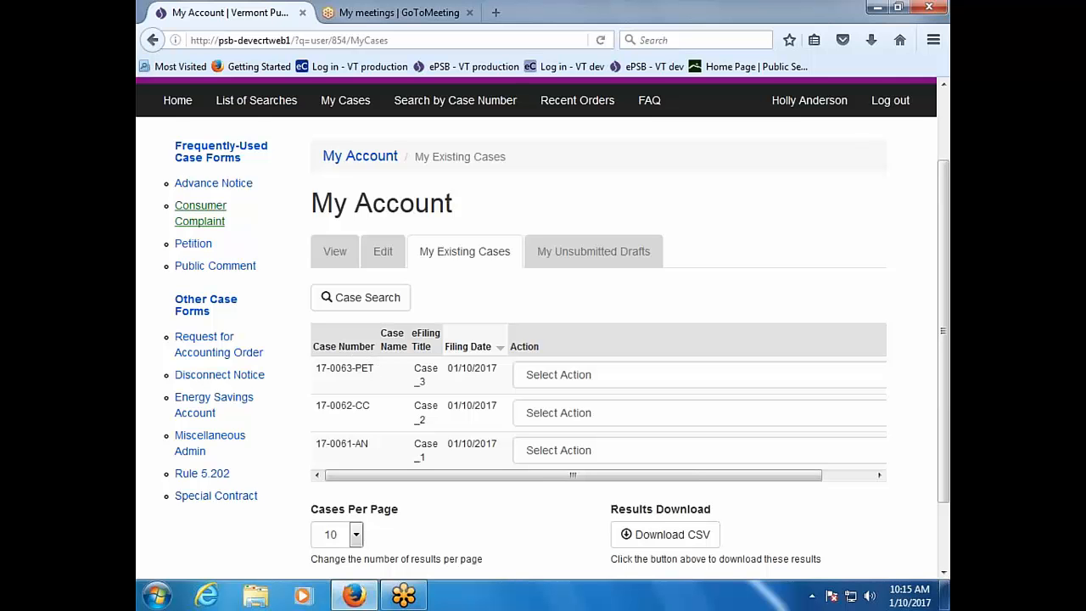
Step: Start a new petition with industry Energy Efficiency Utility and filing type Other
{"action": "left_click", "coordinate": [194, 244]}
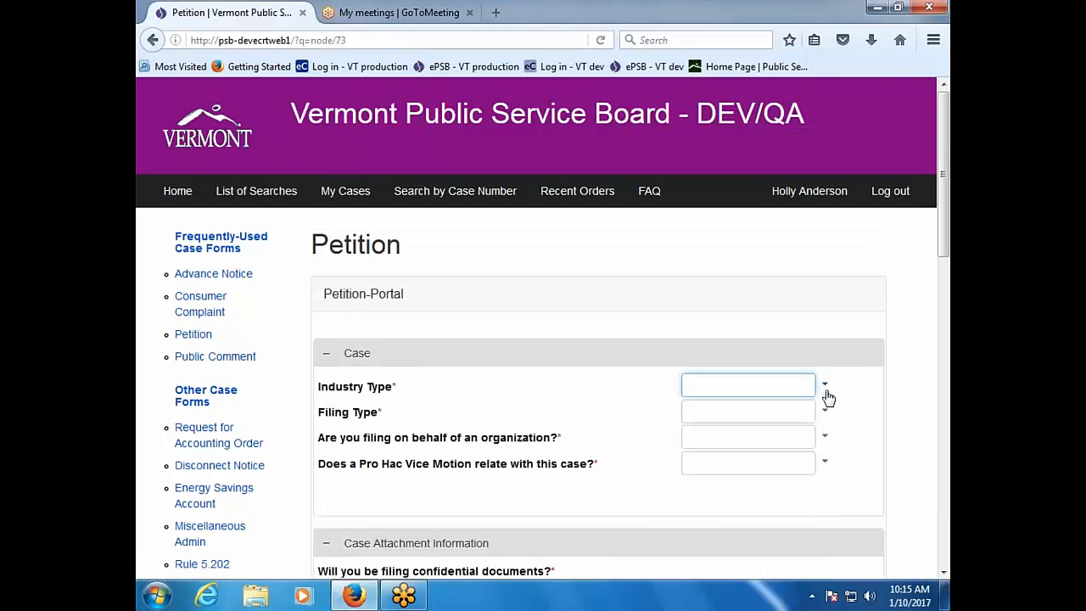
{"action": "left_click", "coordinate": [825, 389]}
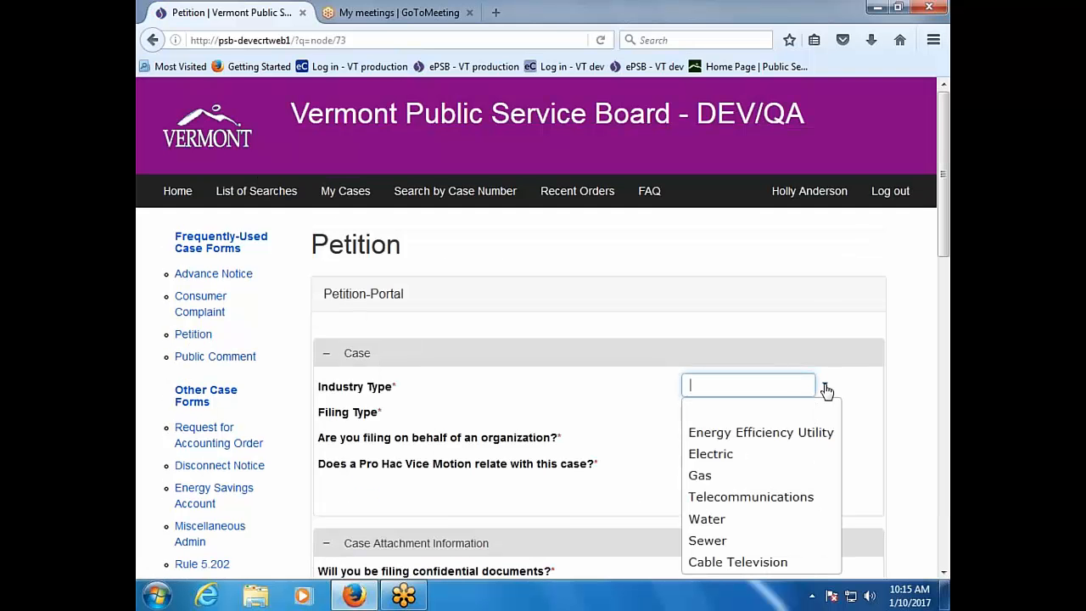
{"action": "left_click", "coordinate": [827, 433]}
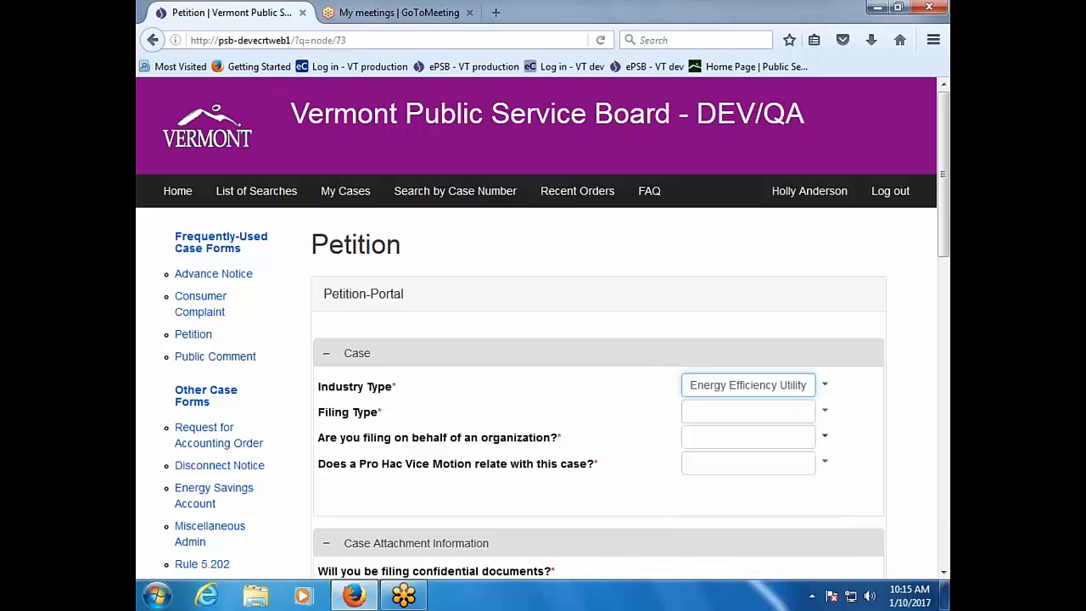
{"action": "left_click", "coordinate": [824, 414]}
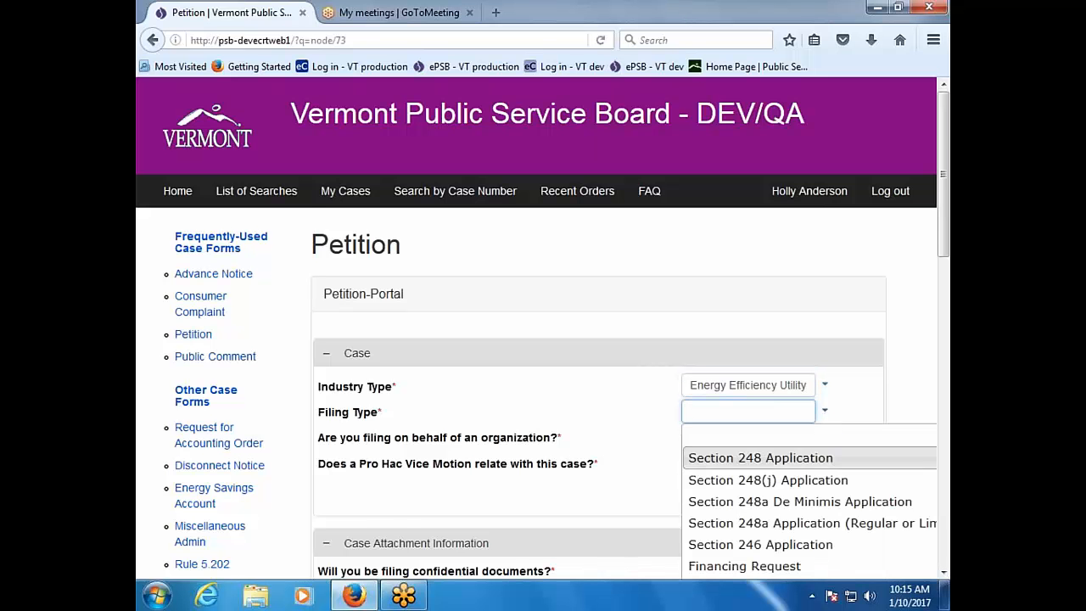
{"action": "scroll", "coordinate": [831, 503], "scroll_direction": "down", "scroll_amount": 3}
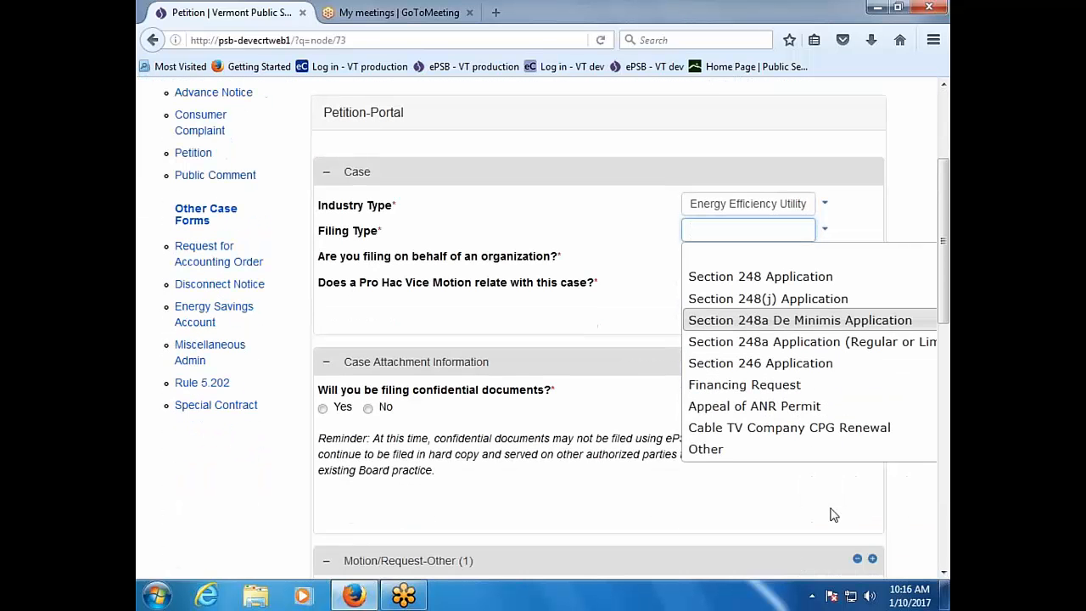
{"action": "left_click", "coordinate": [722, 447]}
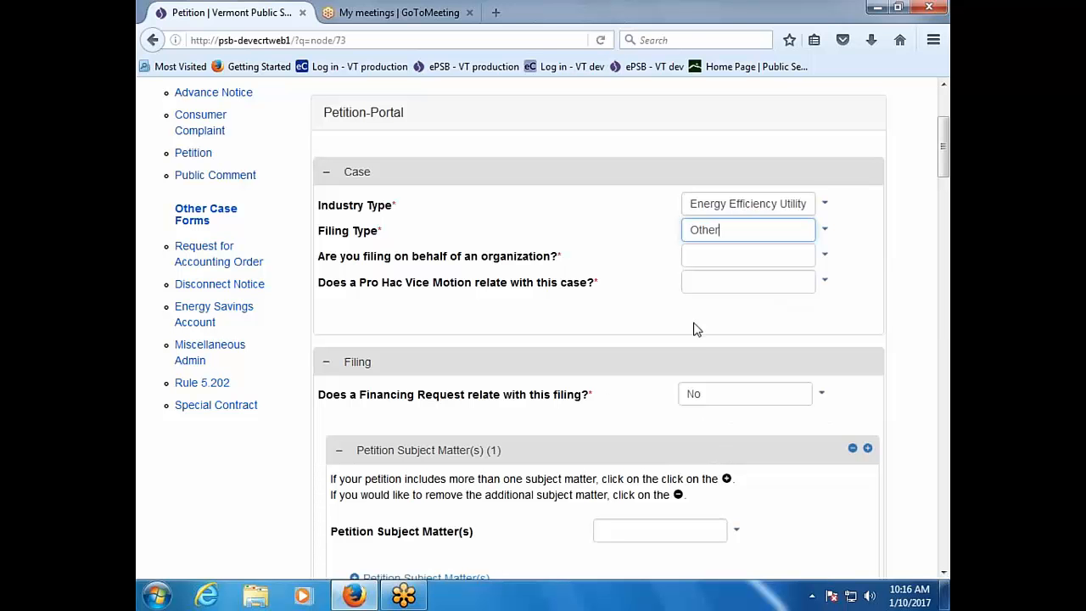
Step: Answer Yes to filing on behalf of an organization and No to a related Pro Hac Vice motion
{"action": "left_click", "coordinate": [825, 259]}
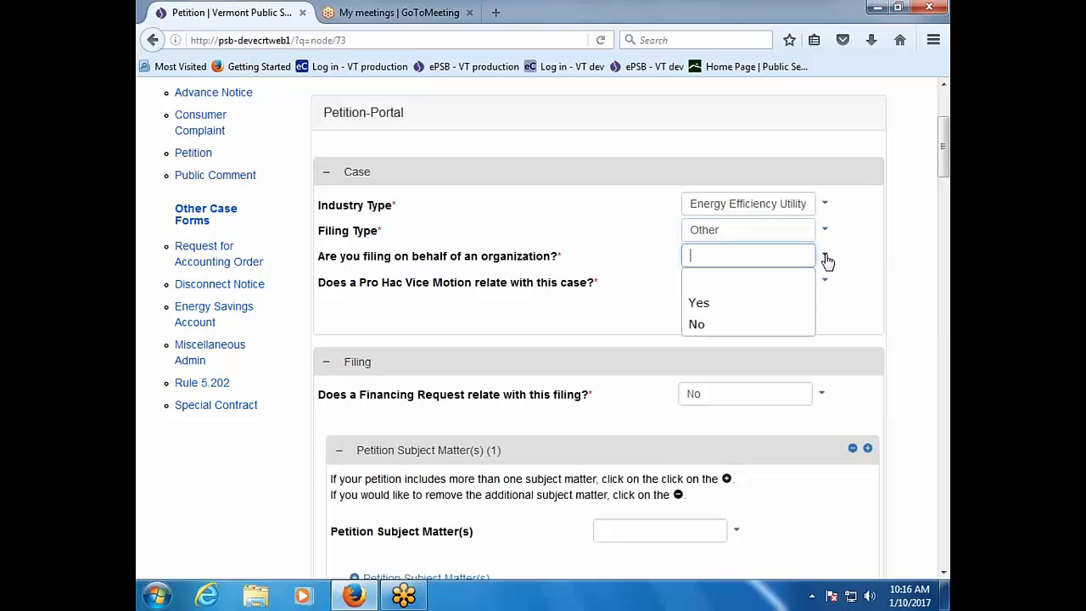
{"action": "left_click", "coordinate": [794, 311]}
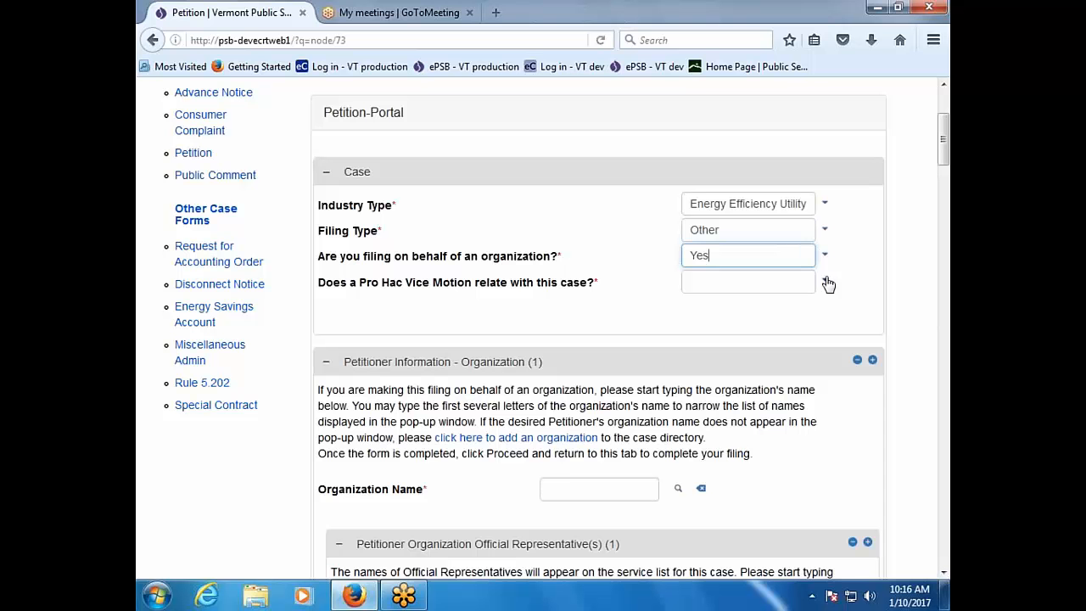
{"action": "left_click", "coordinate": [825, 283]}
{"action": "left_click", "coordinate": [795, 356]}
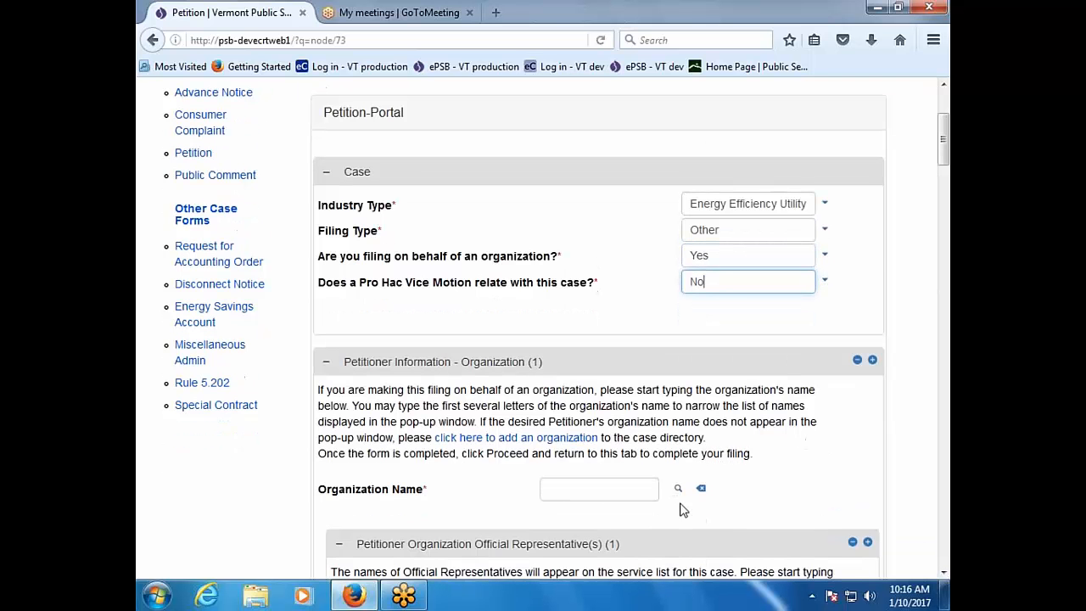
{"action": "left_click", "coordinate": [622, 492]}
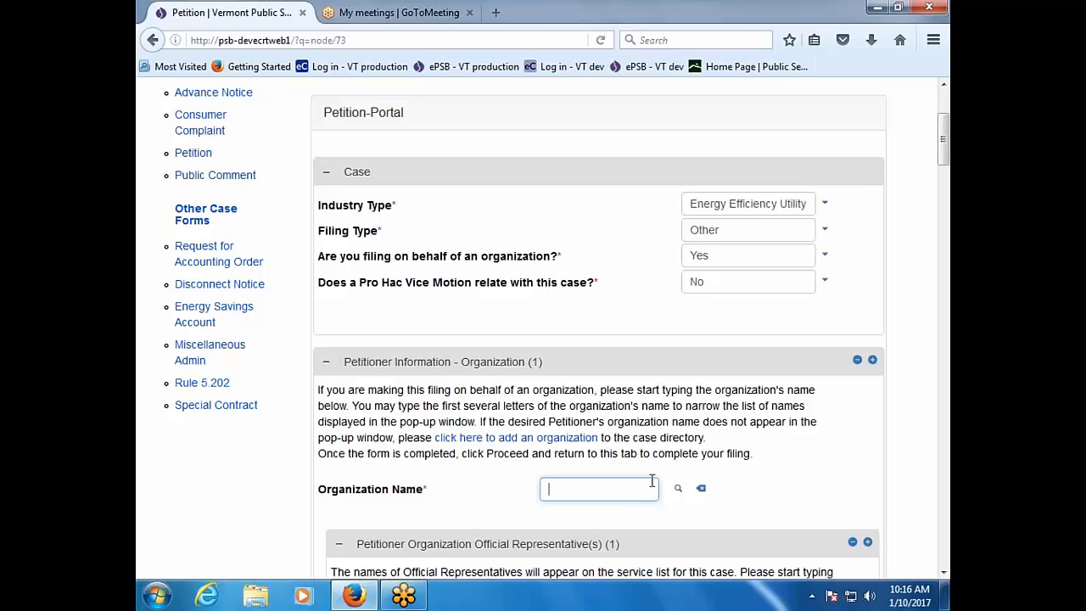
Step: Choose 1 800 Collect, Inc. as the petitioning organization from the organization directory
{"action": "left_click", "coordinate": [678, 489]}
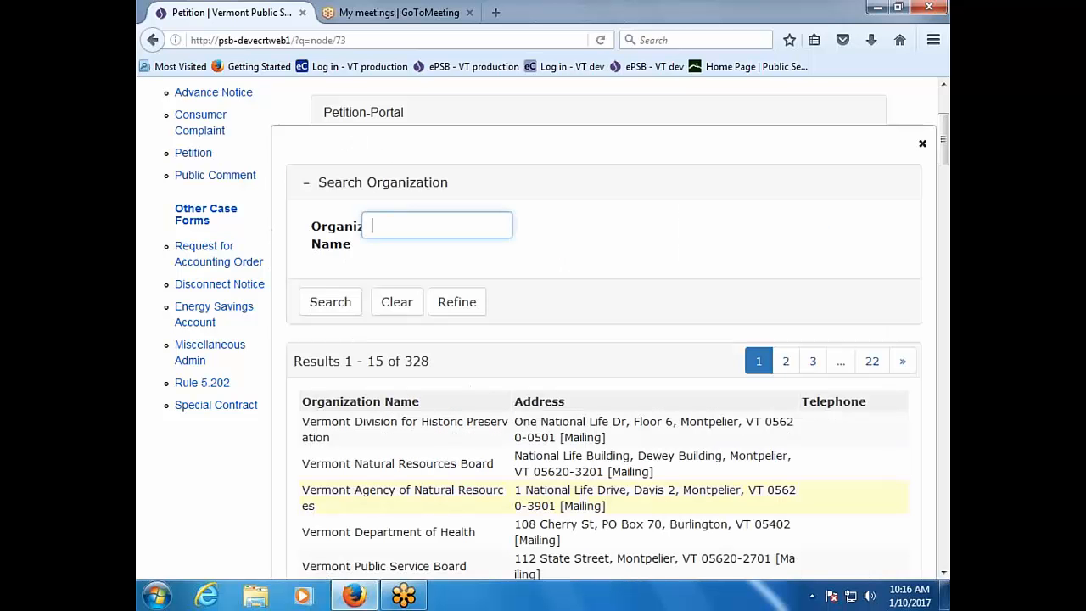
{"action": "scroll", "coordinate": [391, 475], "scroll_direction": "down", "scroll_amount": 6}
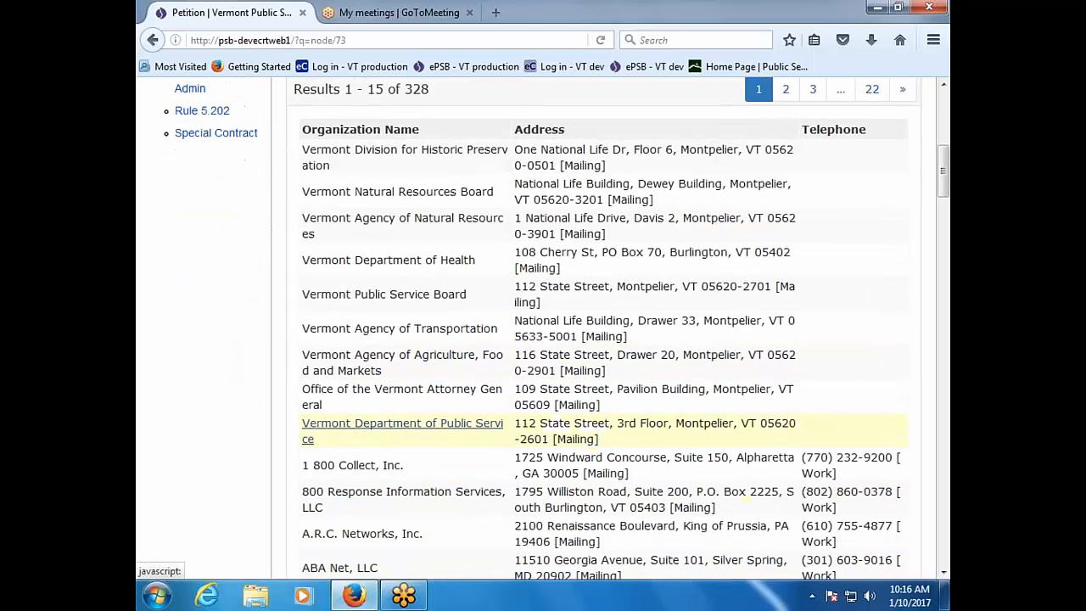
{"action": "left_click", "coordinate": [389, 466]}
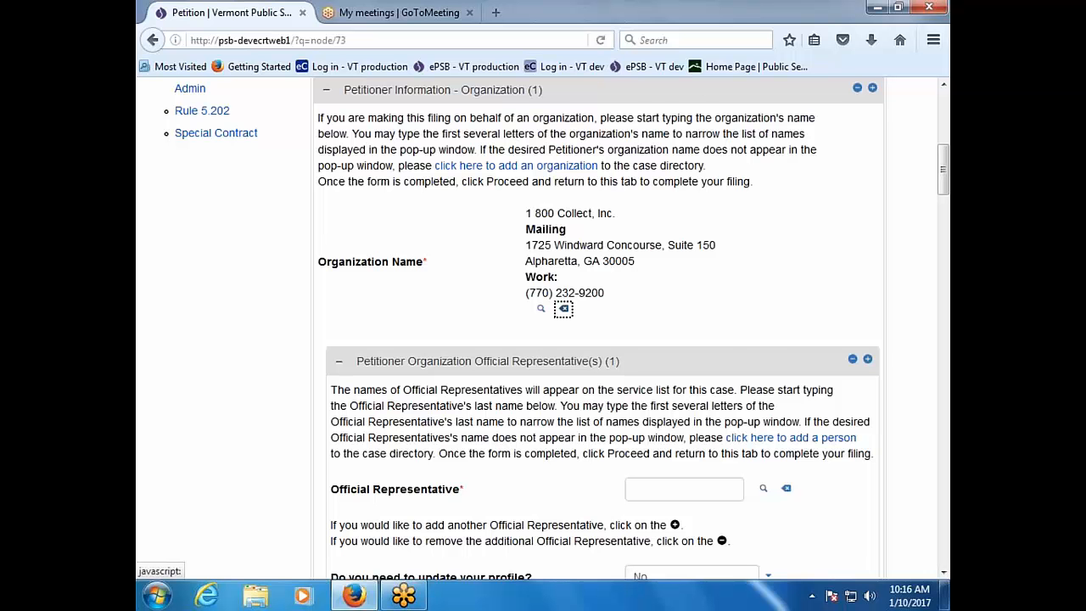
{"action": "scroll", "coordinate": [551, 441], "scroll_direction": "down", "scroll_amount": 2}
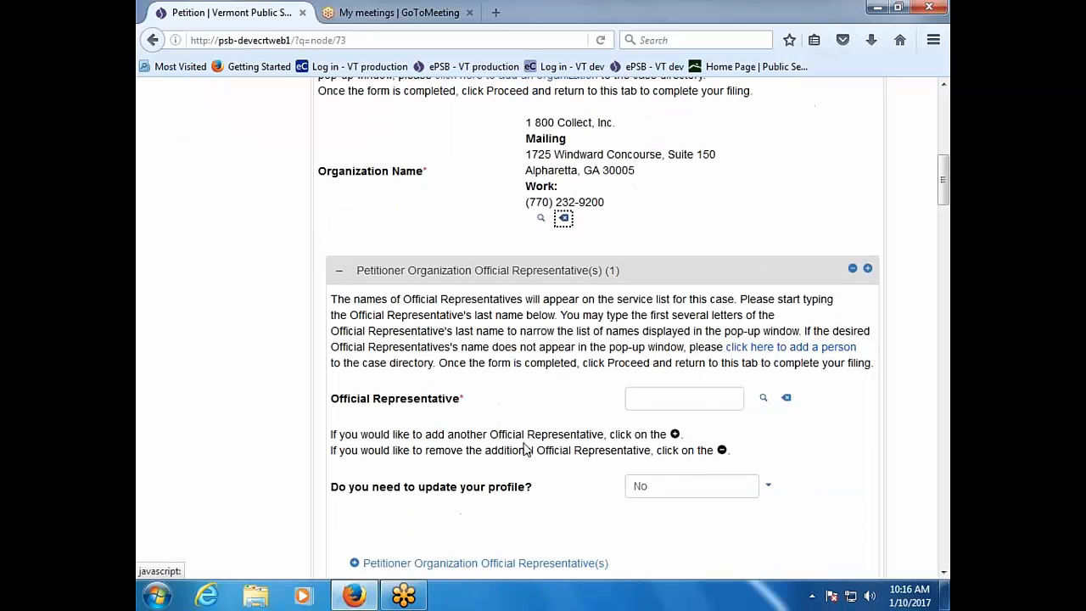
Step: Add the Primmer Piper Eggleston & Cramer PC attorney as official representative via an organization search for 'primmer'
{"action": "left_click", "coordinate": [734, 395]}
{"action": "left_click", "coordinate": [764, 404]}
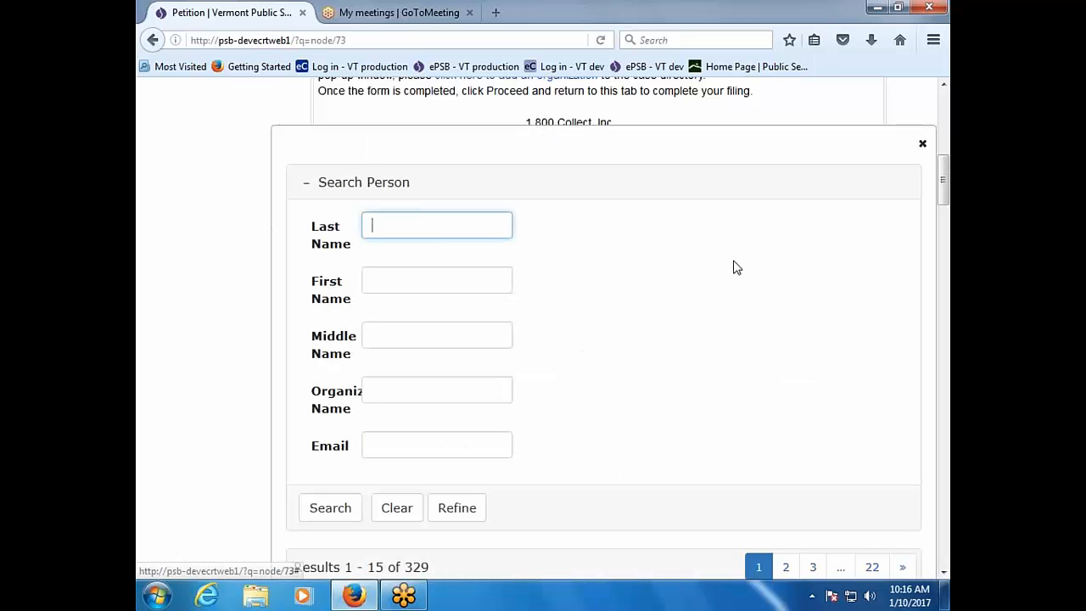
{"action": "left_click", "coordinate": [436, 391]}
{"action": "type", "text": "primmer"}
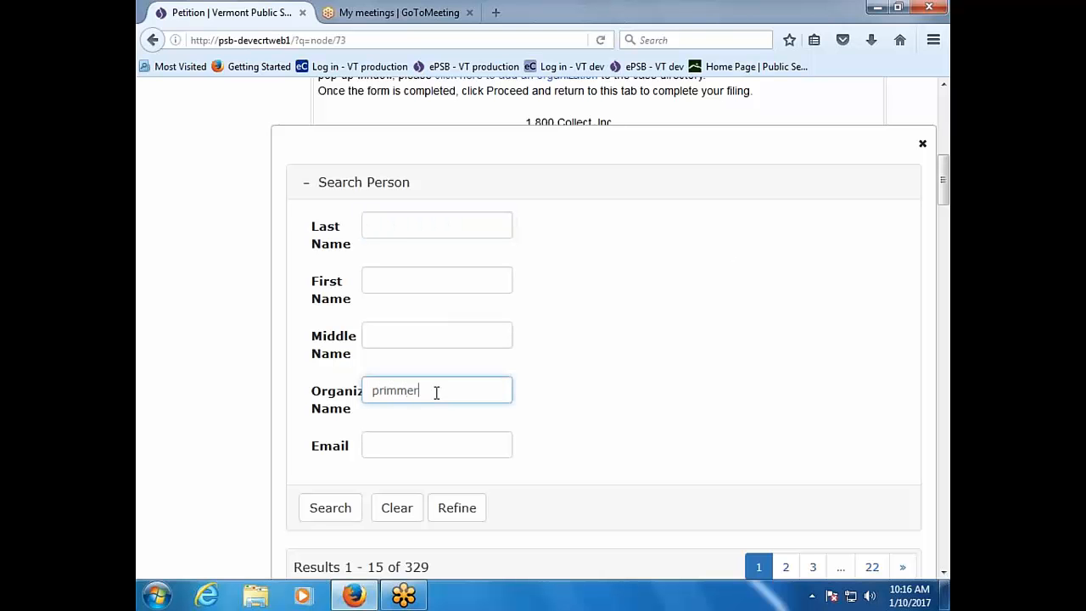
{"action": "key", "text": "Return"}
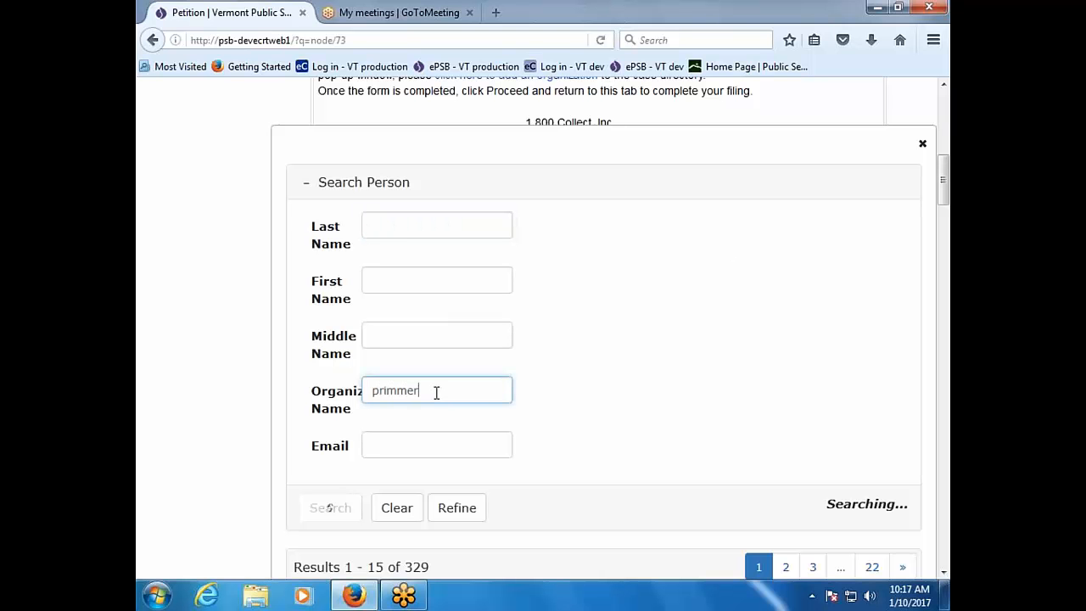
{"action": "scroll", "coordinate": [436, 392], "scroll_direction": "down", "scroll_amount": 2}
{"action": "scroll", "coordinate": [436, 392], "scroll_direction": "down", "scroll_amount": 3}
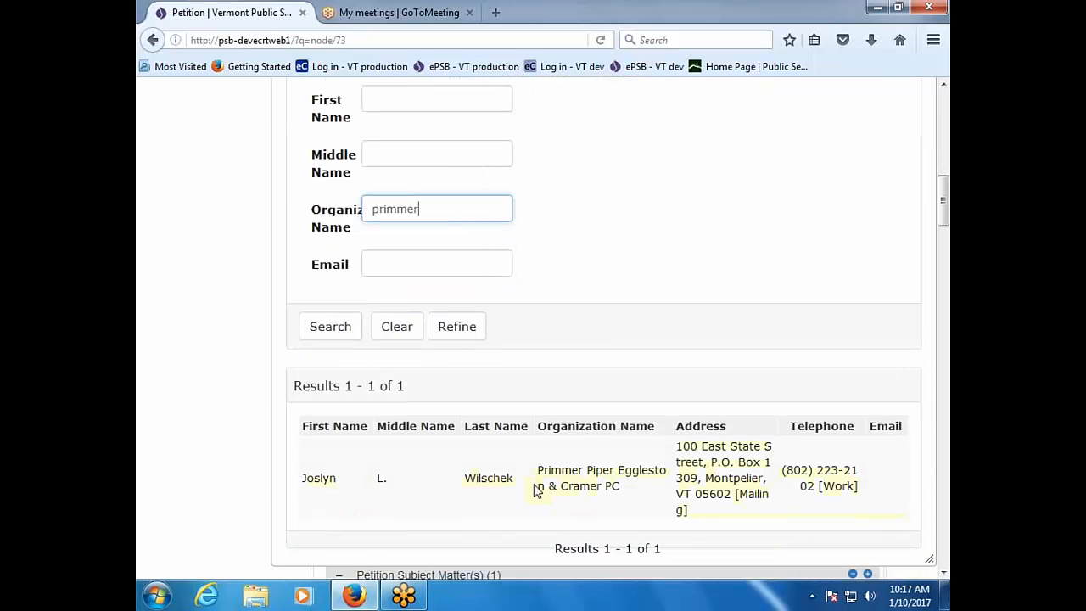
{"action": "left_click", "coordinate": [500, 480]}
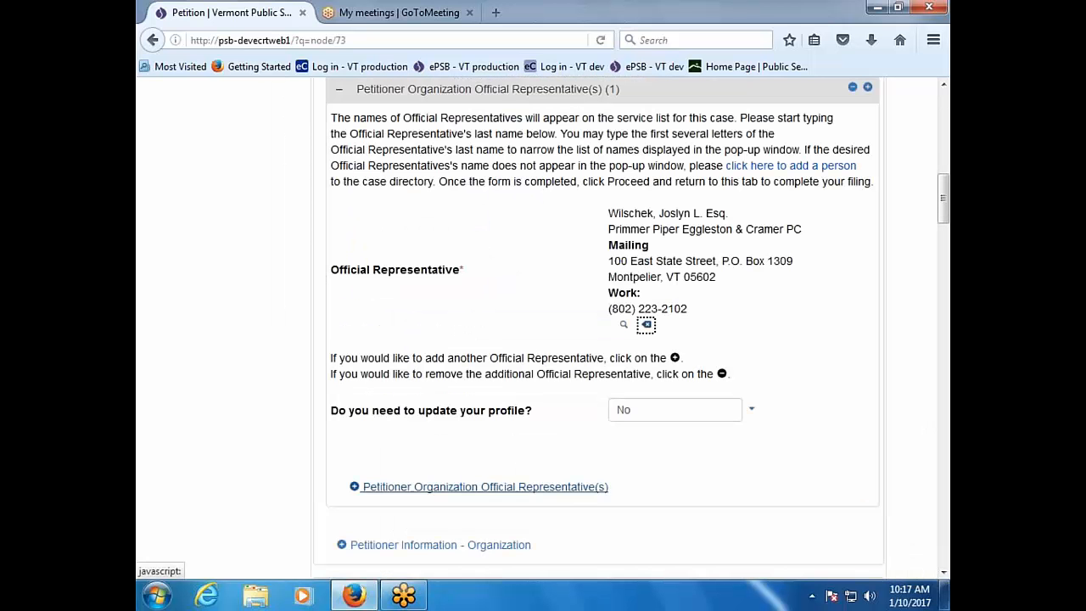
{"action": "scroll", "coordinate": [734, 465], "scroll_direction": "down", "scroll_amount": 2}
{"action": "scroll", "coordinate": [735, 465], "scroll_direction": "down", "scroll_amount": 6}
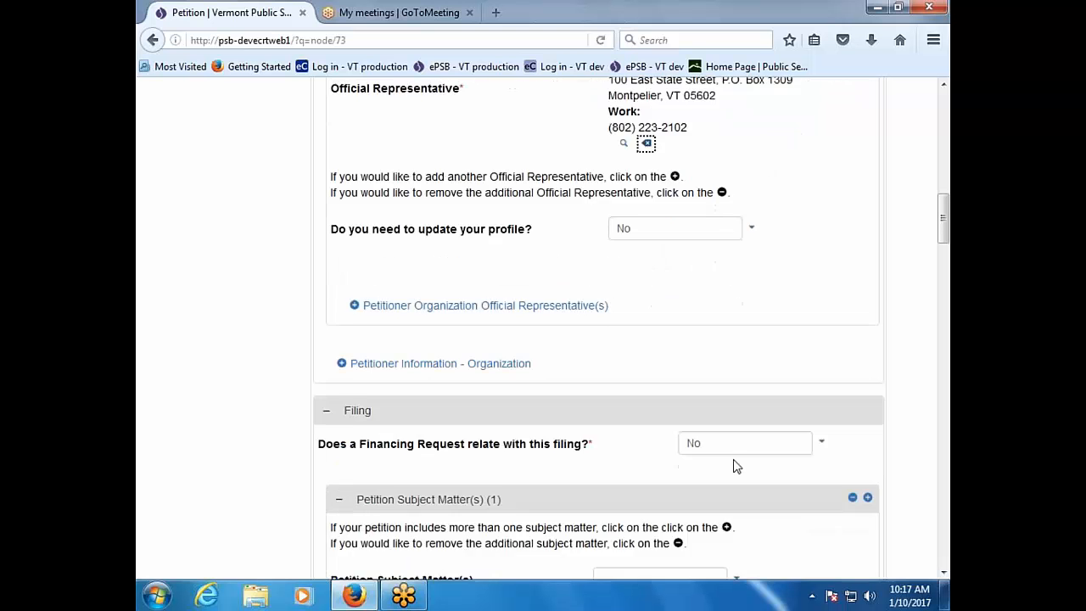
{"action": "scroll", "coordinate": [819, 403], "scroll_direction": "down", "scroll_amount": 3}
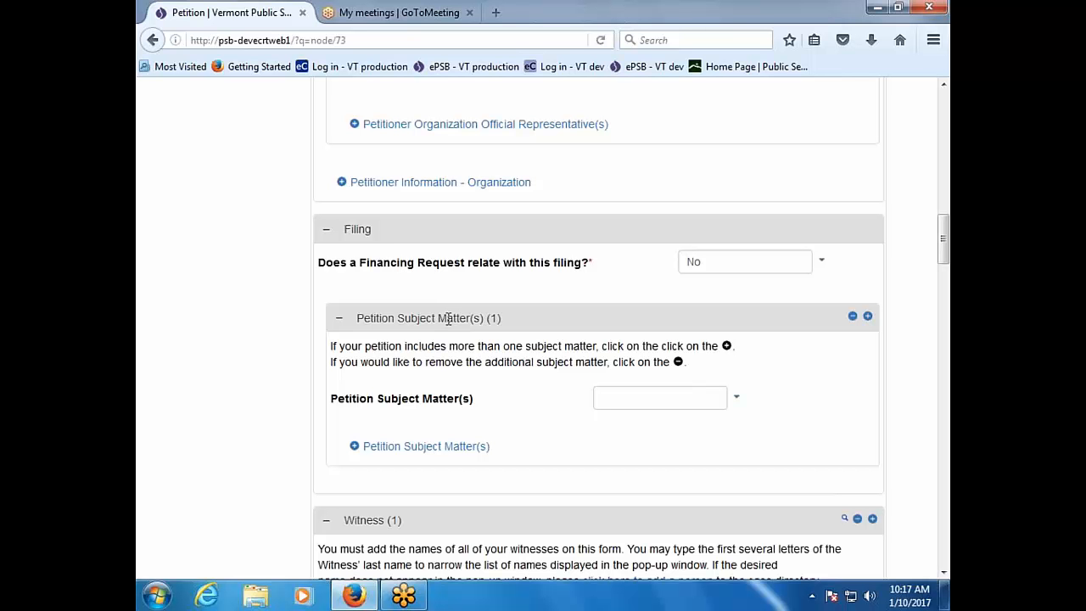
Step: Choose Other as the petition subject matter and enter the description 'Demand Resources Plan'
{"action": "left_click", "coordinate": [739, 398]}
{"action": "scroll", "coordinate": [744, 403], "scroll_direction": "down", "scroll_amount": 3}
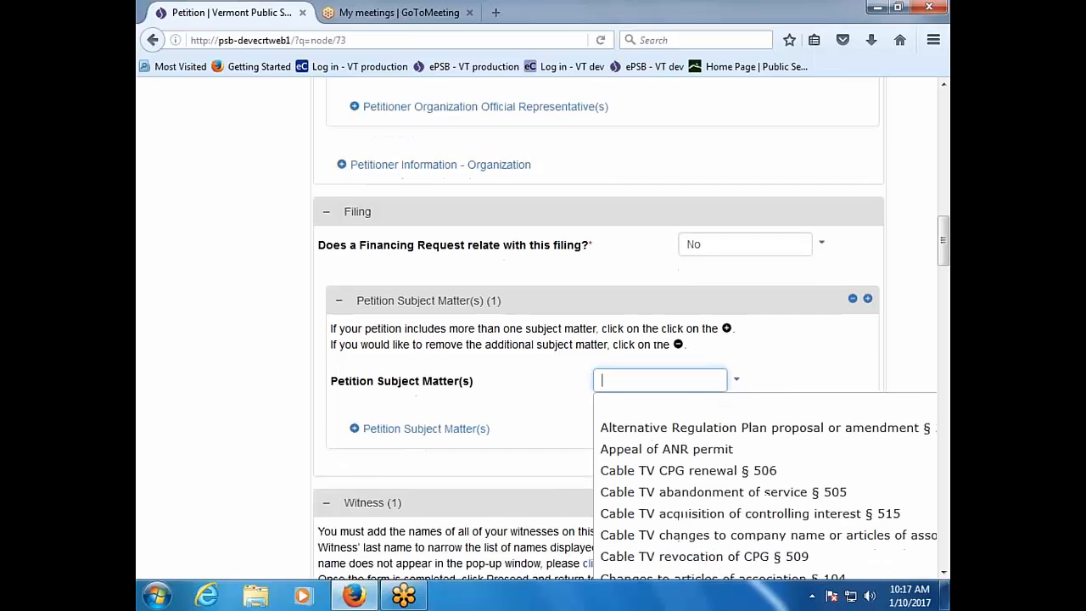
{"action": "scroll", "coordinate": [753, 392], "scroll_direction": "down", "scroll_amount": 9}
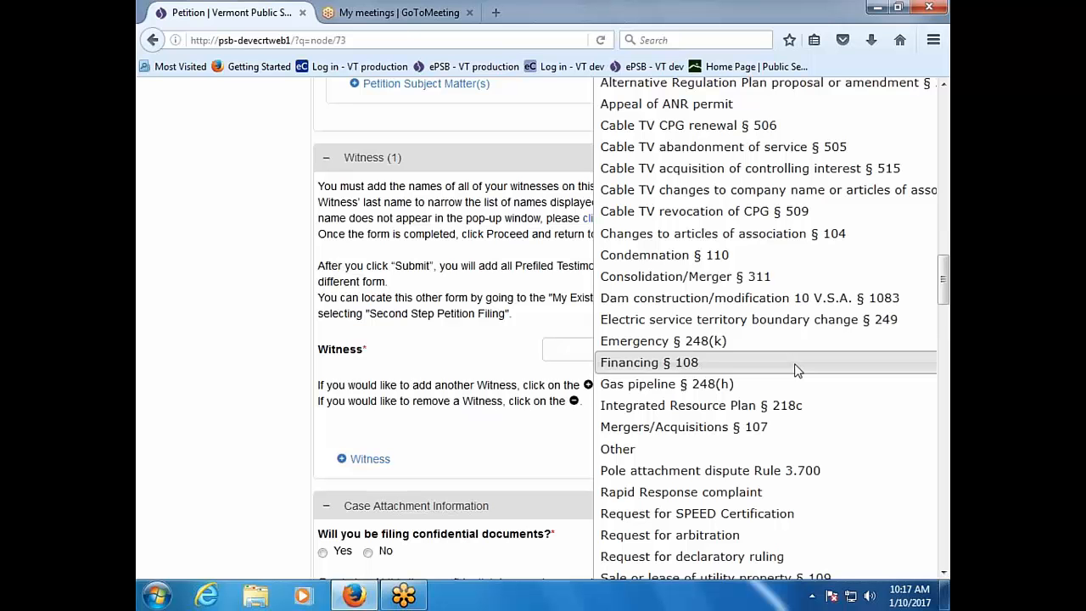
{"action": "scroll", "coordinate": [797, 371], "scroll_direction": "down", "scroll_amount": 4}
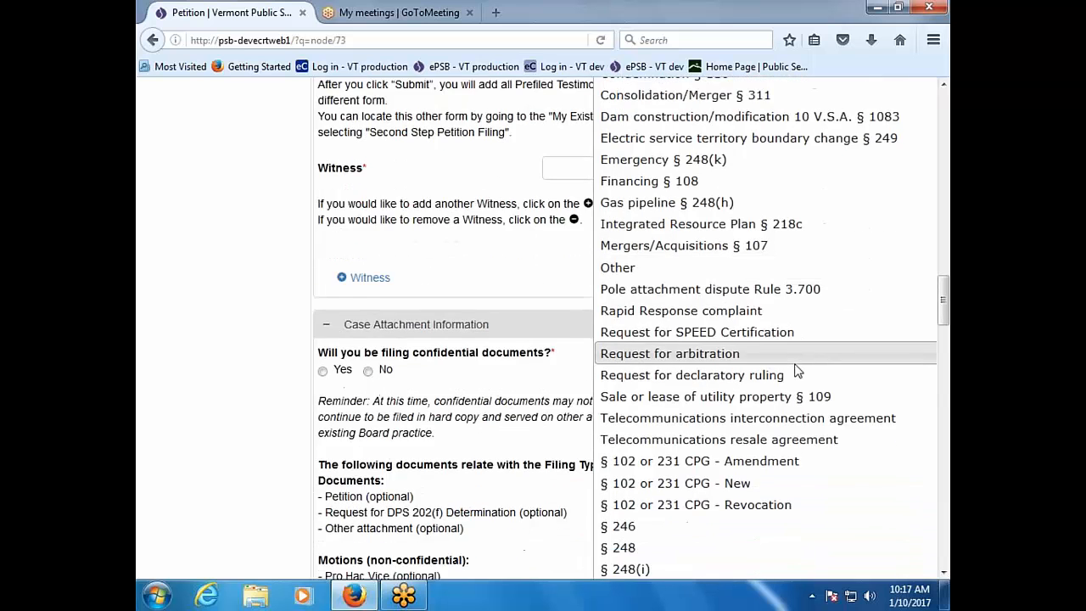
{"action": "scroll", "coordinate": [798, 371], "scroll_direction": "down", "scroll_amount": 4}
{"action": "scroll", "coordinate": [798, 371], "scroll_direction": "up", "scroll_amount": 6}
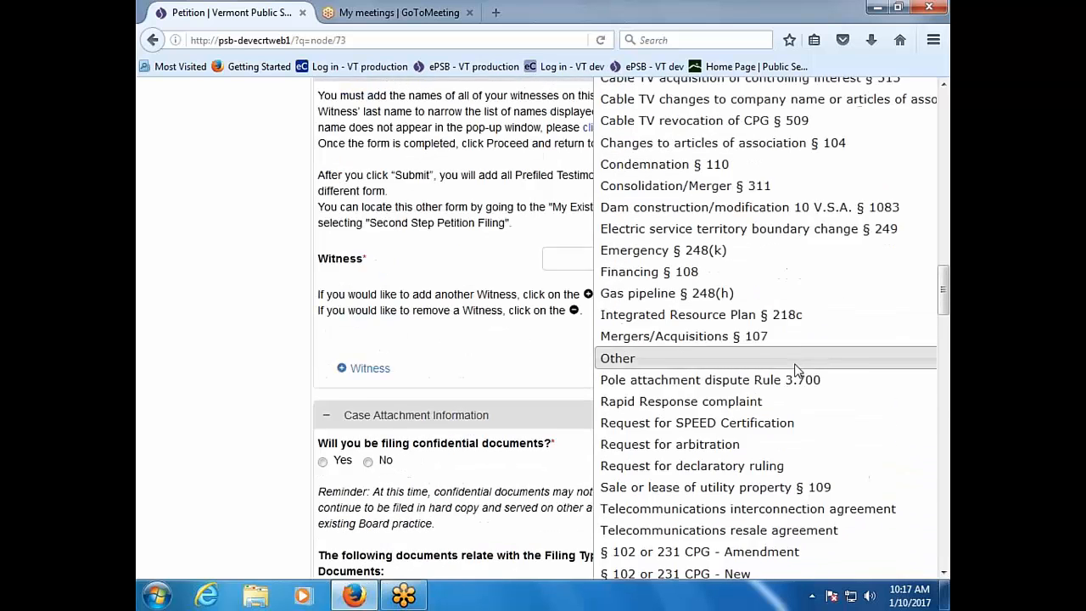
{"action": "scroll", "coordinate": [798, 371], "scroll_direction": "up", "scroll_amount": 2}
{"action": "scroll", "coordinate": [789, 369], "scroll_direction": "down", "scroll_amount": 1}
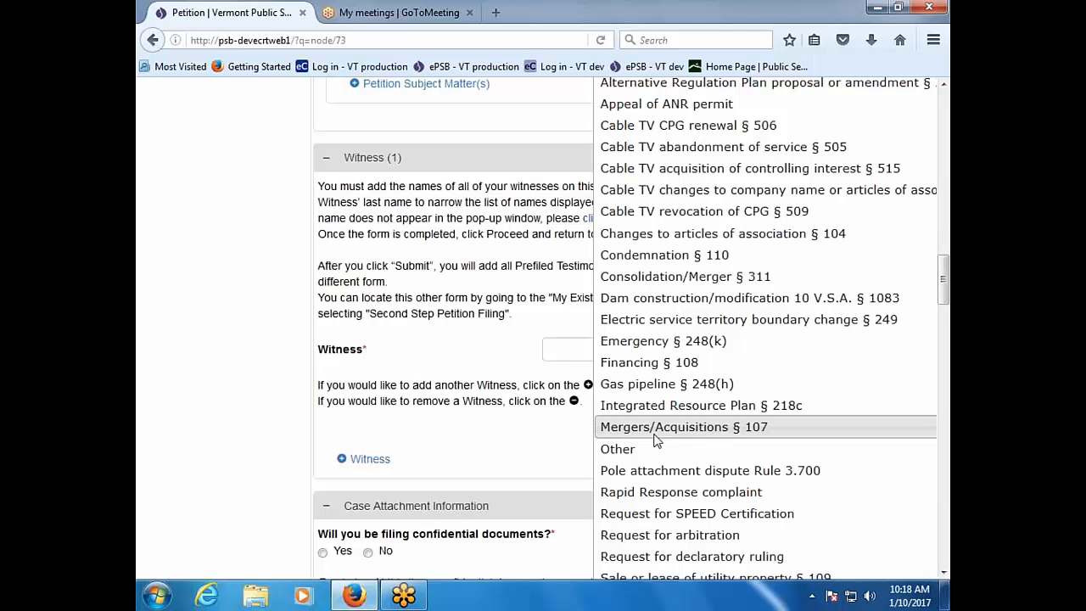
{"action": "scroll", "coordinate": [656, 440], "scroll_direction": "up", "scroll_amount": 2}
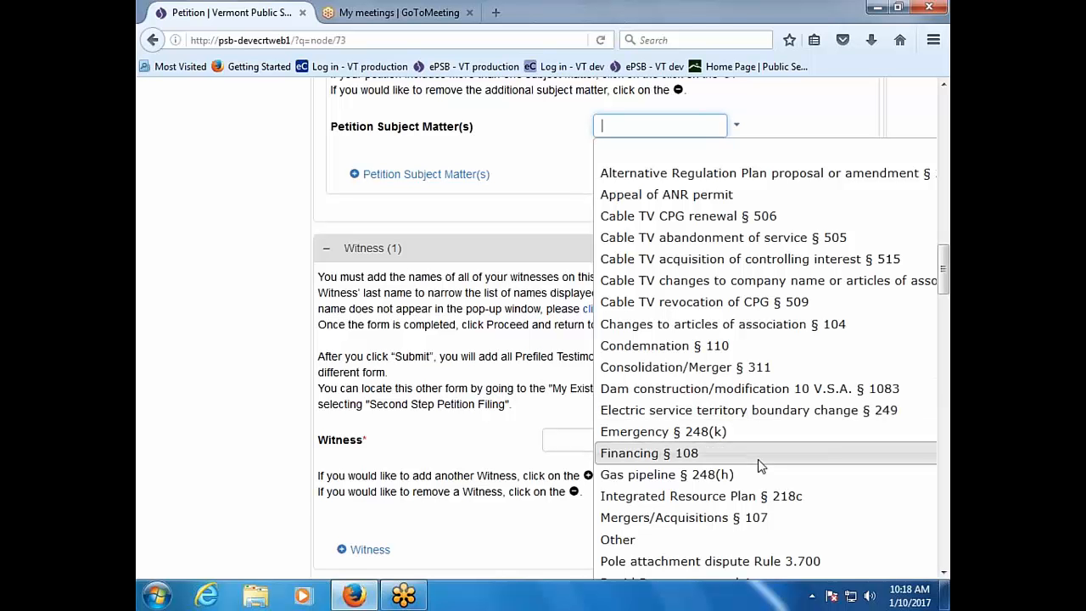
{"action": "scroll", "coordinate": [760, 465], "scroll_direction": "down", "scroll_amount": 2}
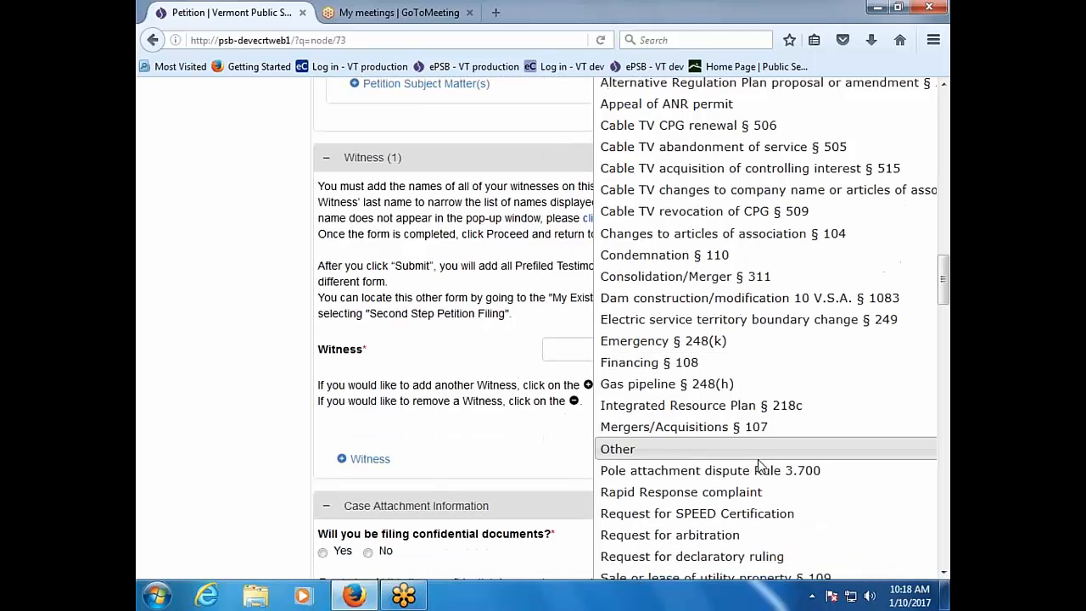
{"action": "scroll", "coordinate": [760, 465], "scroll_direction": "up", "scroll_amount": 2}
{"action": "scroll", "coordinate": [760, 465], "scroll_direction": "up", "scroll_amount": 6}
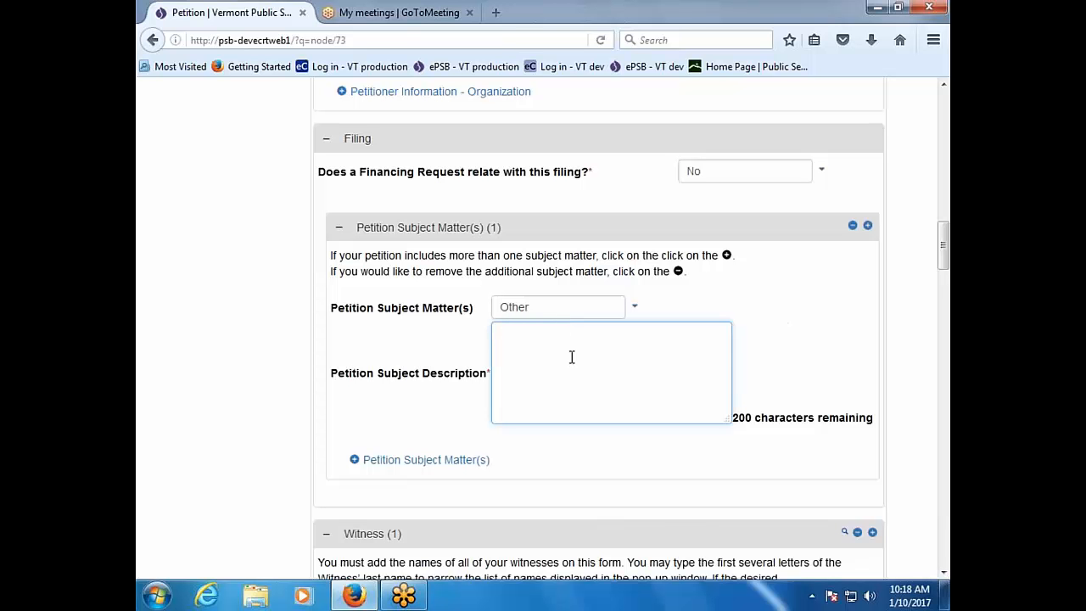
{"action": "type", "text": "Demand Resource"}
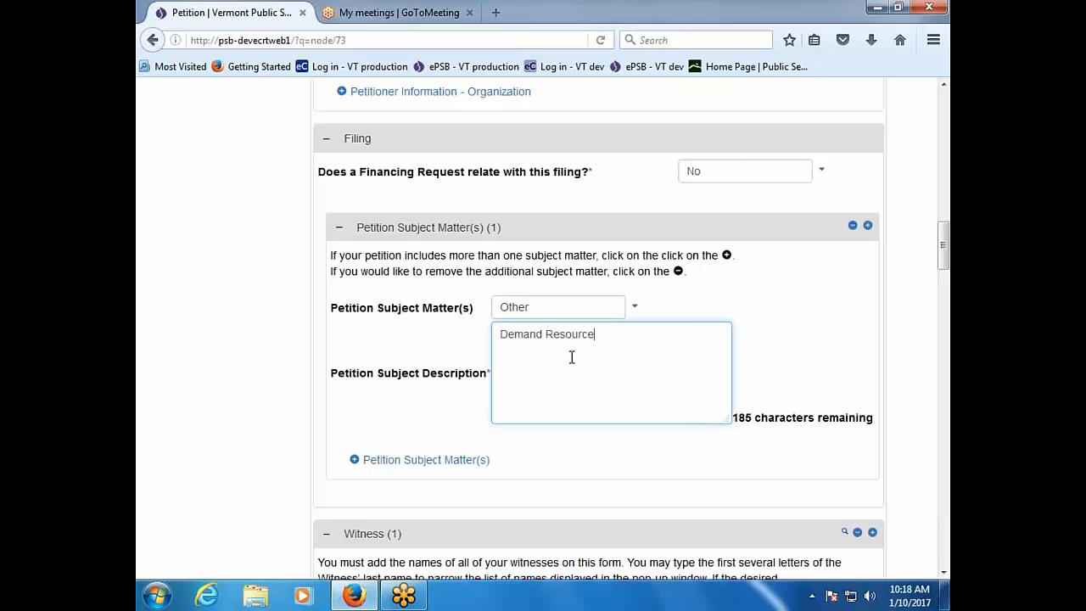
{"action": "type", "text": "s Plan"}
{"action": "left_click", "coordinate": [400, 461]}
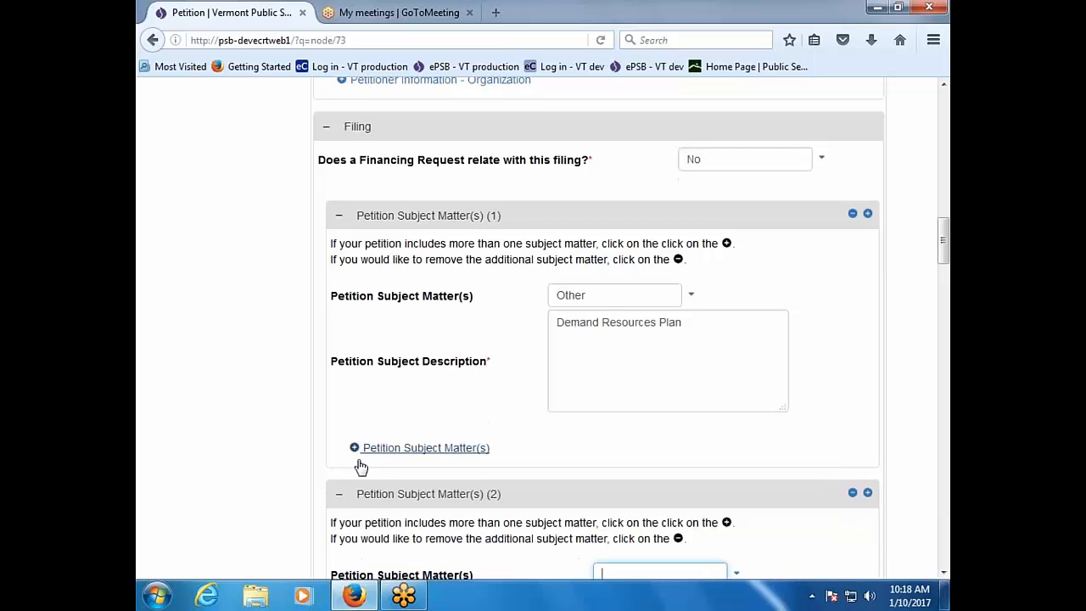
{"action": "scroll", "coordinate": [601, 478], "scroll_direction": "down", "scroll_amount": 4}
{"action": "left_click", "coordinate": [737, 393]}
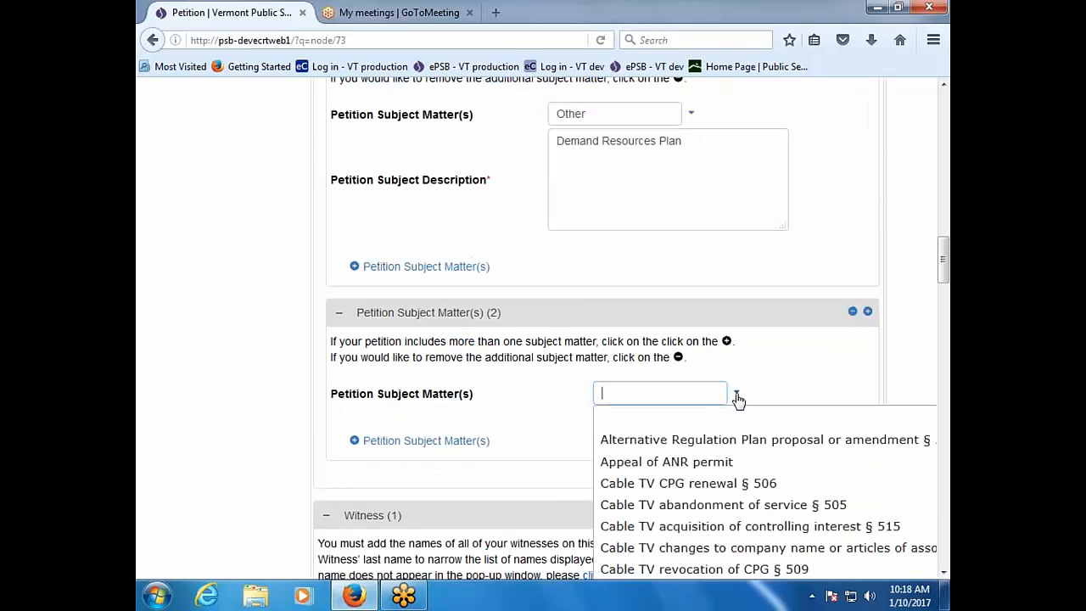
{"action": "scroll", "coordinate": [756, 492], "scroll_direction": "down", "scroll_amount": 2}
{"action": "scroll", "coordinate": [757, 501], "scroll_direction": "down", "scroll_amount": 5}
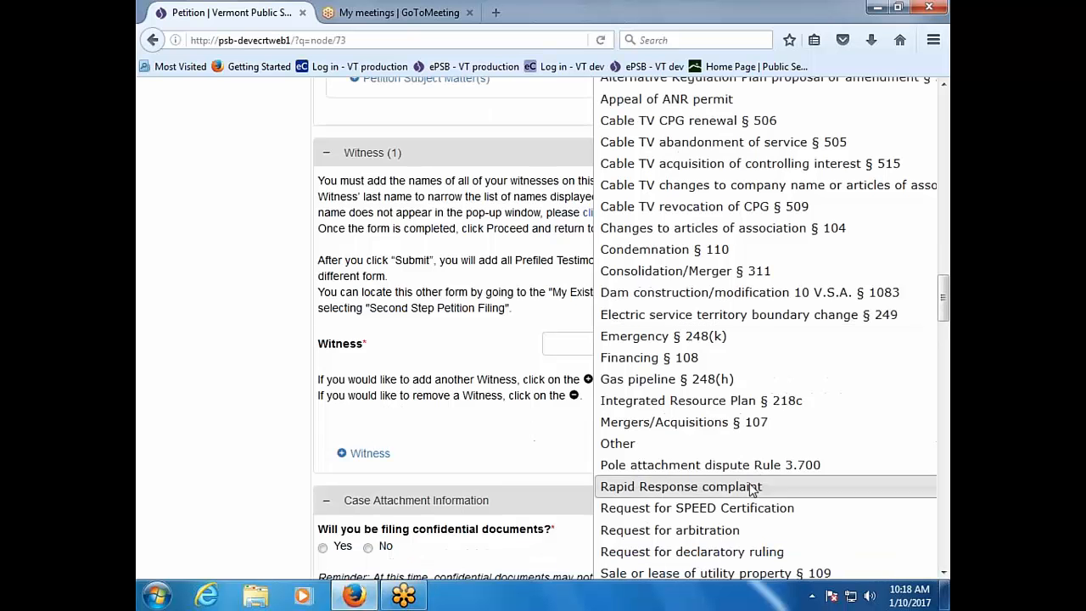
{"action": "left_click", "coordinate": [722, 444]}
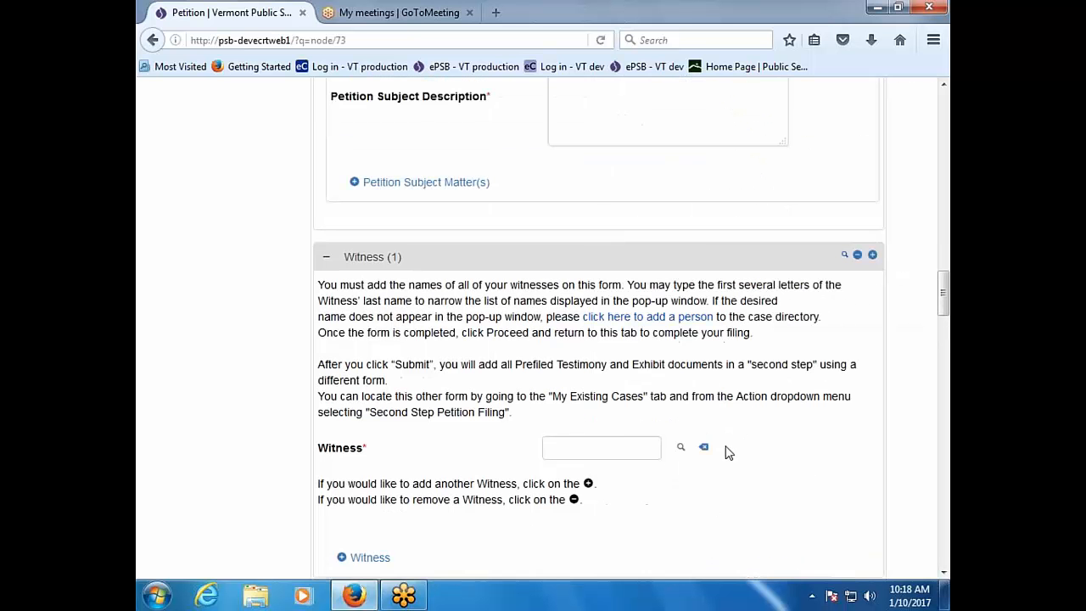
{"action": "scroll", "coordinate": [726, 449], "scroll_direction": "up", "scroll_amount": 5}
{"action": "left_click", "coordinate": [696, 458]}
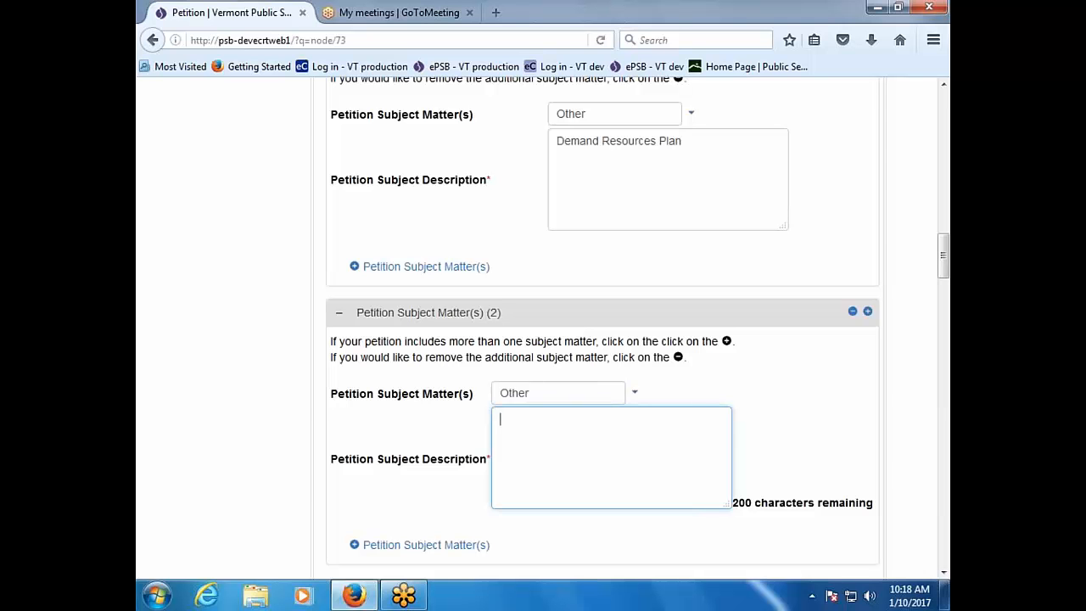
{"action": "type", "text": "And S"}
{"action": "key", "text": "BackSpace"}
{"action": "type", "text": "DR"}
{"action": "scroll", "coordinate": [559, 443], "scroll_direction": "down", "scroll_amount": 5}
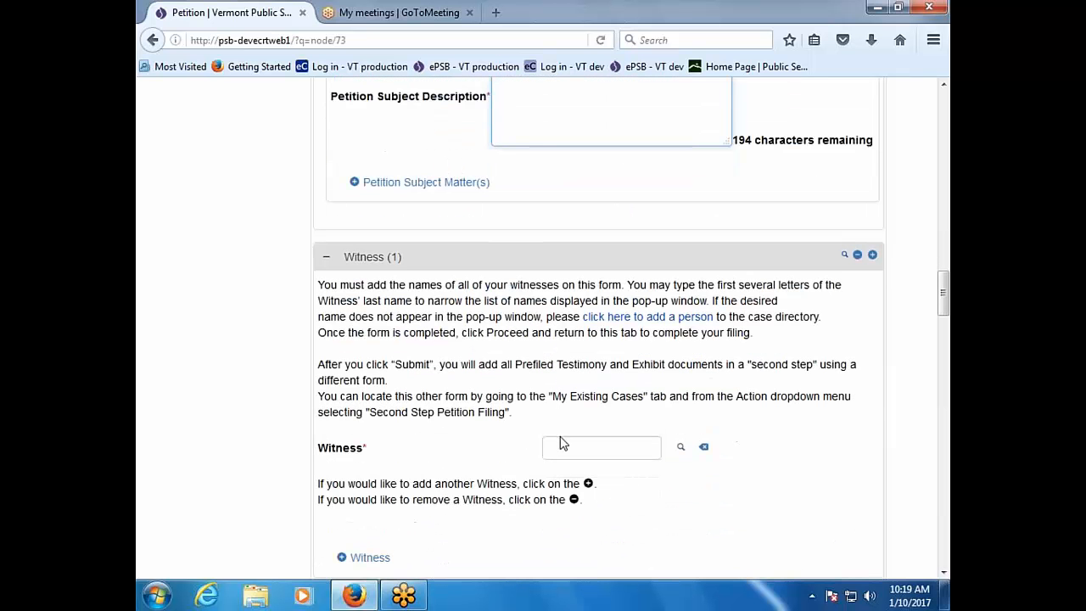
{"action": "left_click", "coordinate": [560, 443]}
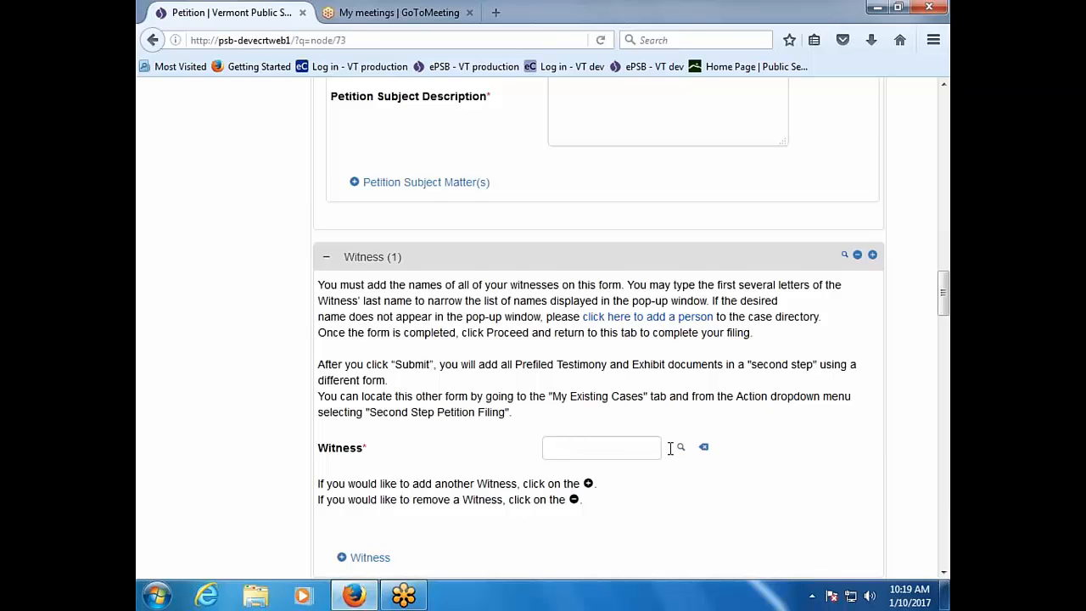
{"action": "scroll", "coordinate": [671, 503], "scroll_direction": "down", "scroll_amount": 2}
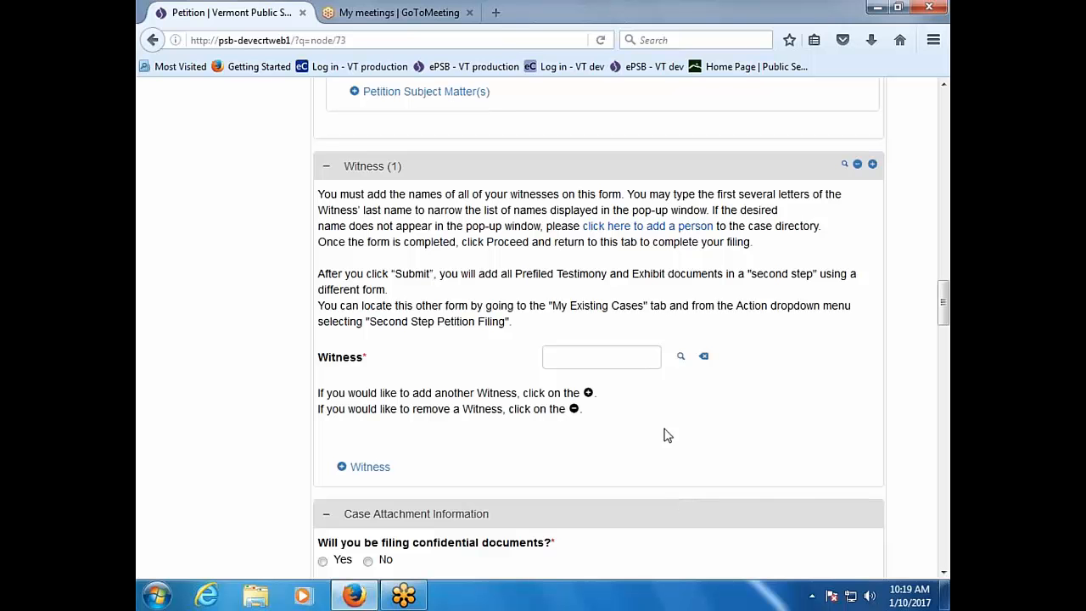
Step: Add a KDDI America, Inc. contact from the person search as the petition's witness
{"action": "left_click", "coordinate": [638, 360]}
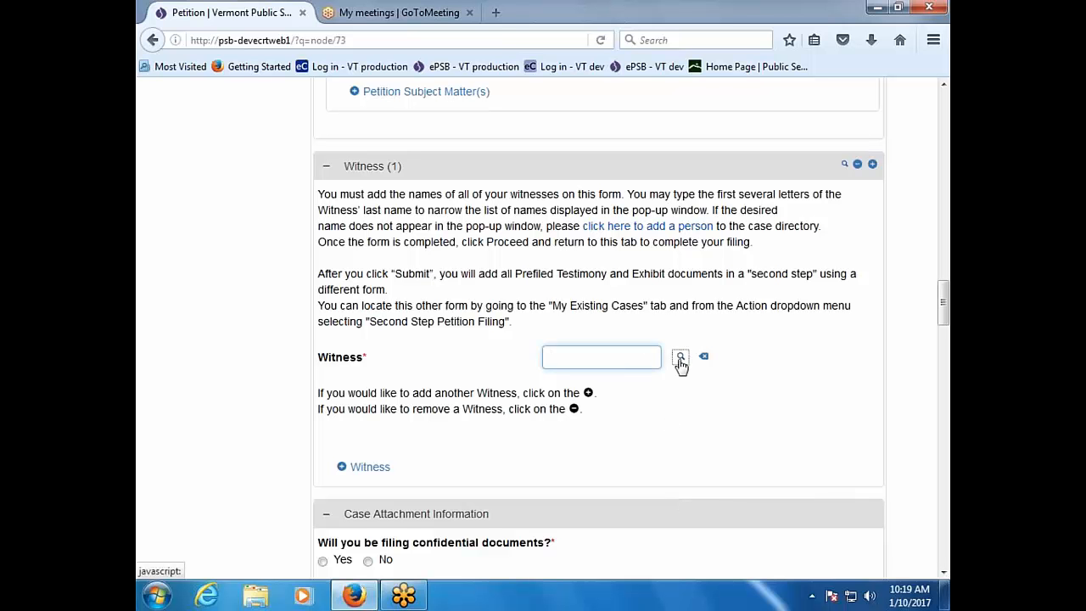
{"action": "left_click", "coordinate": [681, 358]}
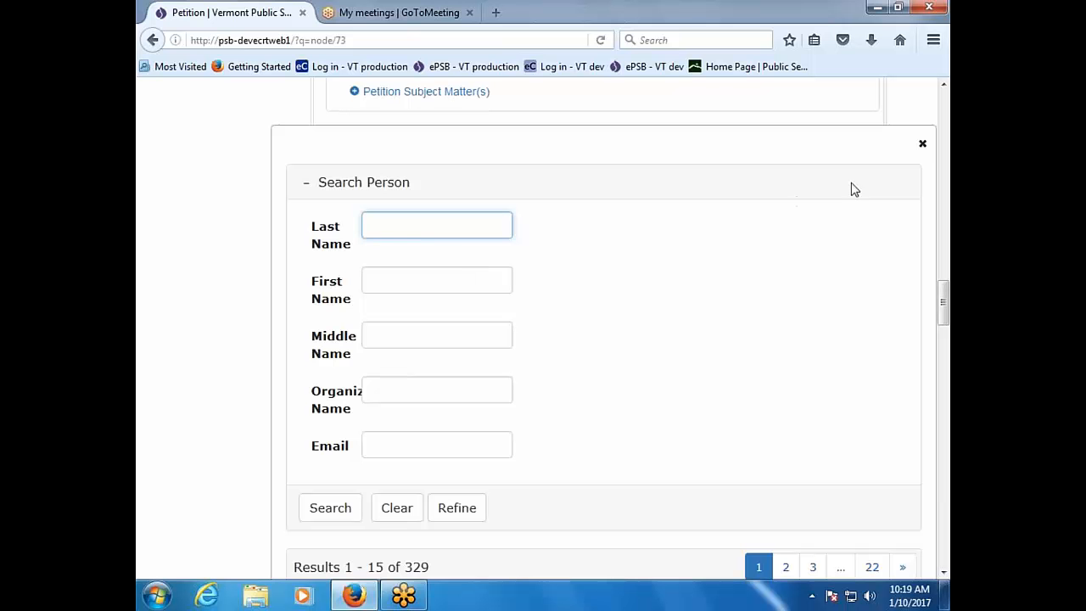
{"action": "left_click", "coordinate": [922, 144]}
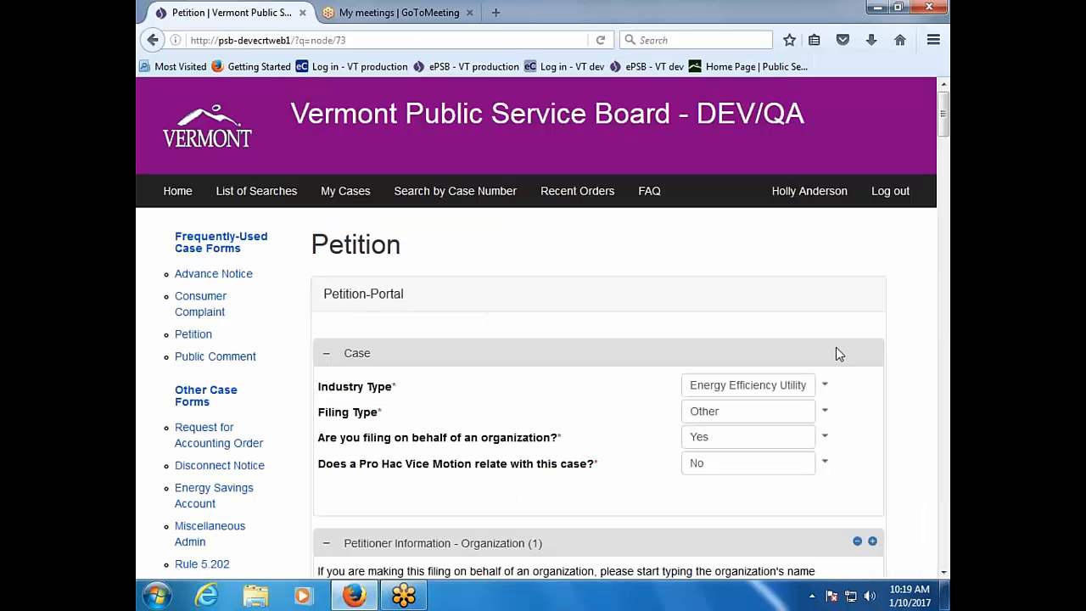
{"action": "scroll", "coordinate": [836, 354], "scroll_direction": "down", "scroll_amount": 15}
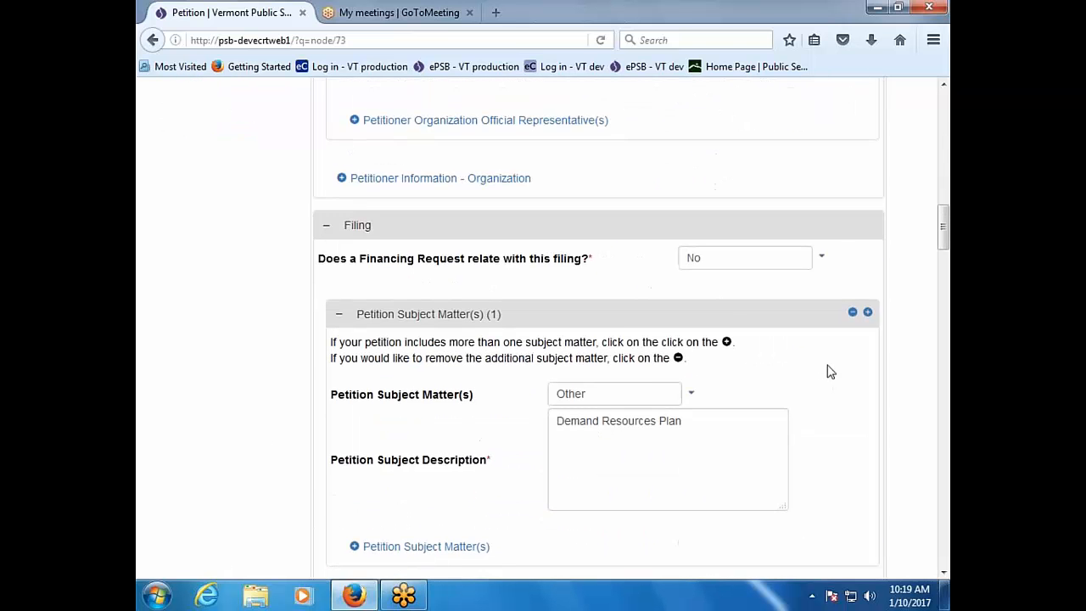
{"action": "scroll", "coordinate": [830, 371], "scroll_direction": "down", "scroll_amount": 9}
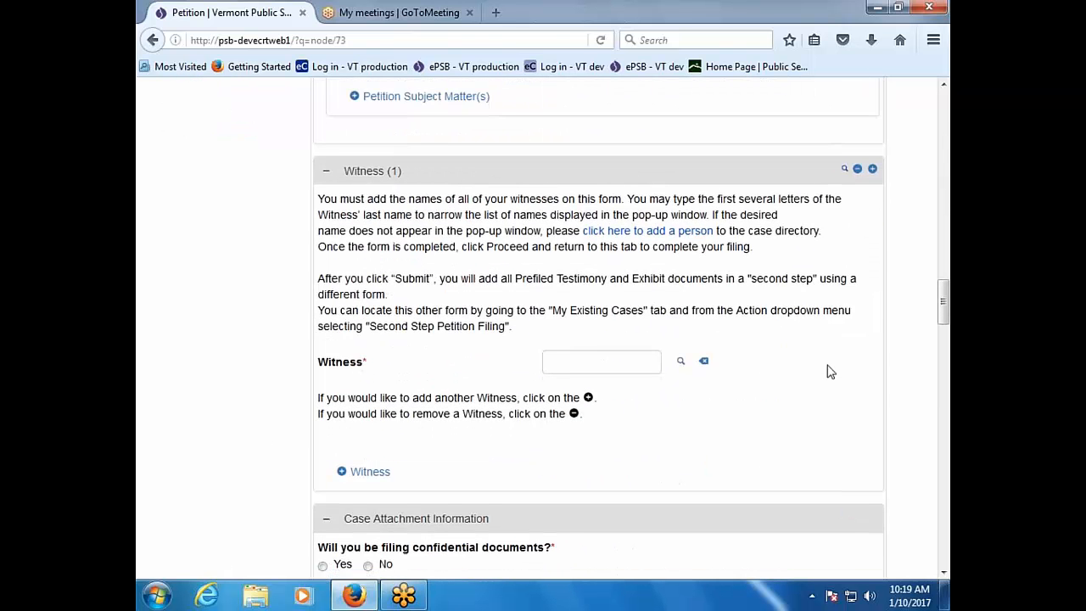
{"action": "scroll", "coordinate": [830, 371], "scroll_direction": "down", "scroll_amount": 2}
{"action": "scroll", "coordinate": [551, 399], "scroll_direction": "up", "scroll_amount": 2}
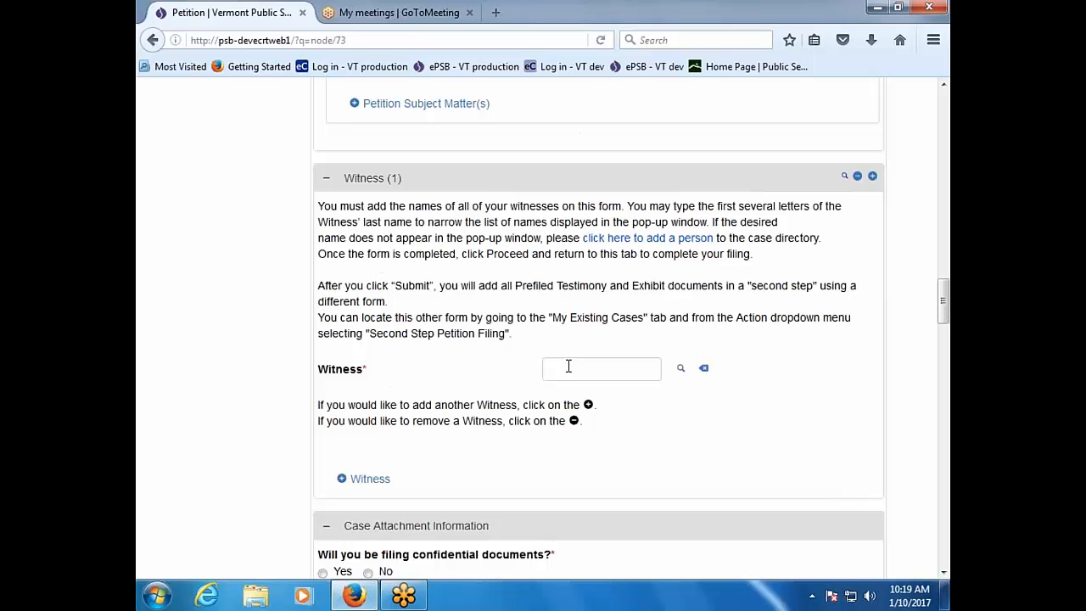
{"action": "left_click", "coordinate": [569, 366]}
{"action": "left_click", "coordinate": [677, 373]}
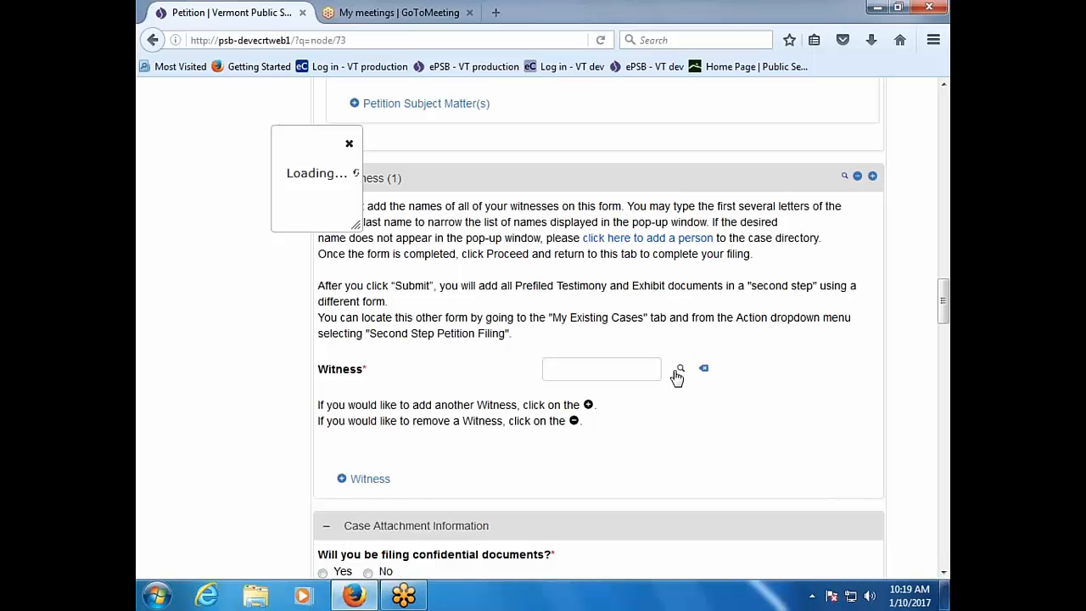
{"action": "scroll", "coordinate": [677, 376], "scroll_direction": "down", "scroll_amount": 6}
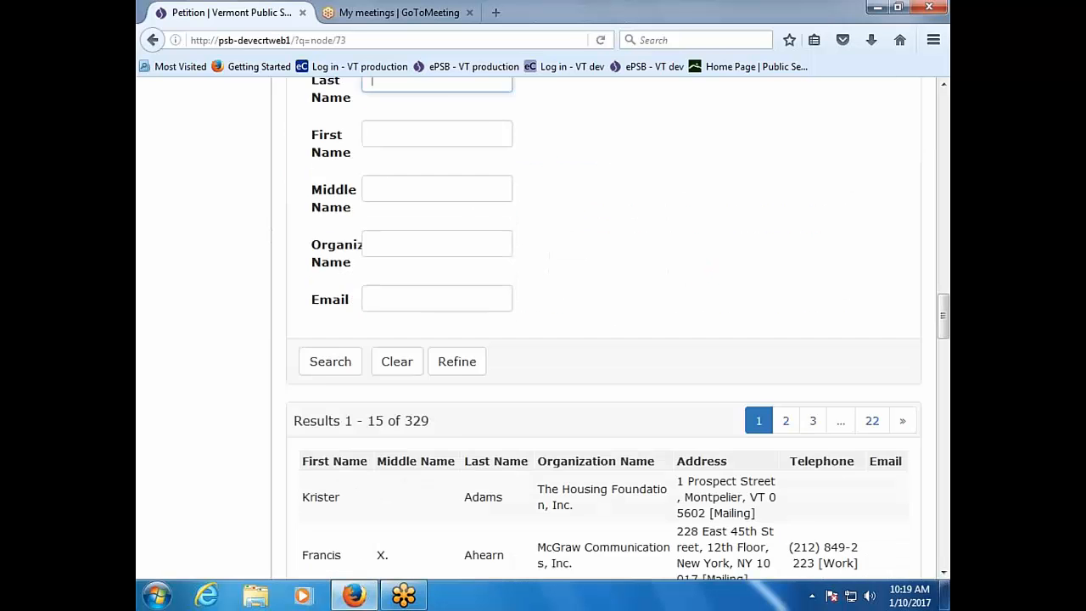
{"action": "left_click", "coordinate": [487, 495]}
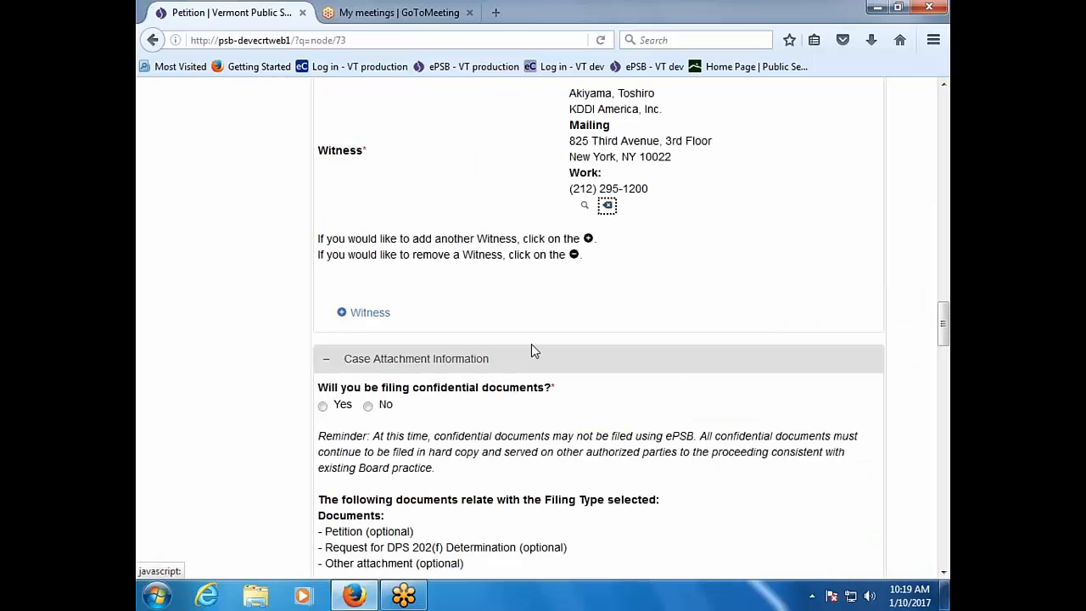
Step: Answer No to filing confidential documents
{"action": "scroll", "coordinate": [488, 415], "scroll_direction": "down", "scroll_amount": 2}
{"action": "scroll", "coordinate": [488, 416], "scroll_direction": "up", "scroll_amount": 2}
{"action": "left_click", "coordinate": [368, 406]}
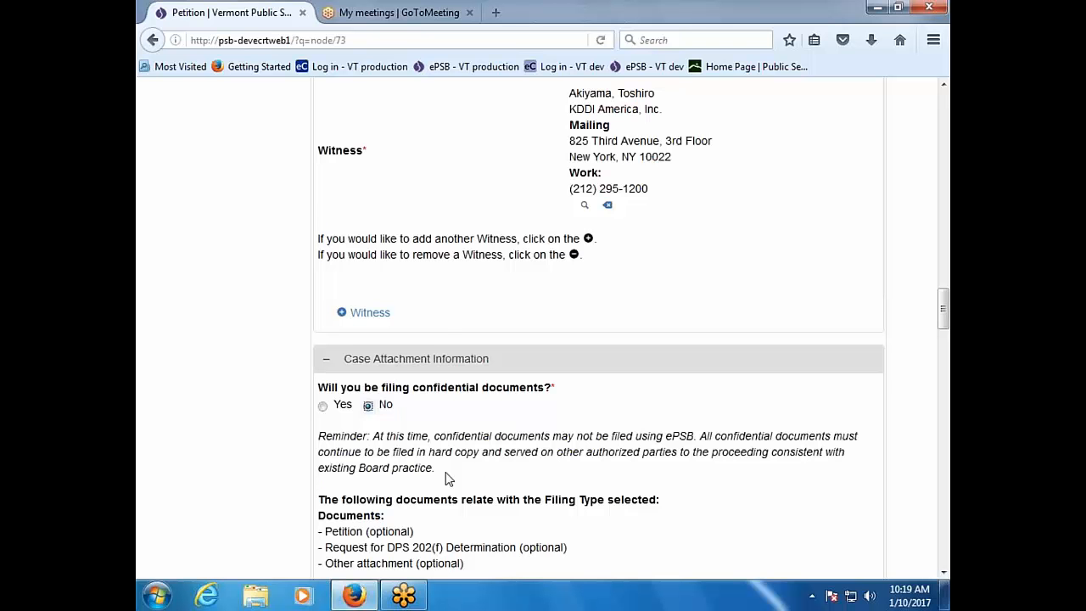
{"action": "scroll", "coordinate": [447, 479], "scroll_direction": "down", "scroll_amount": 2}
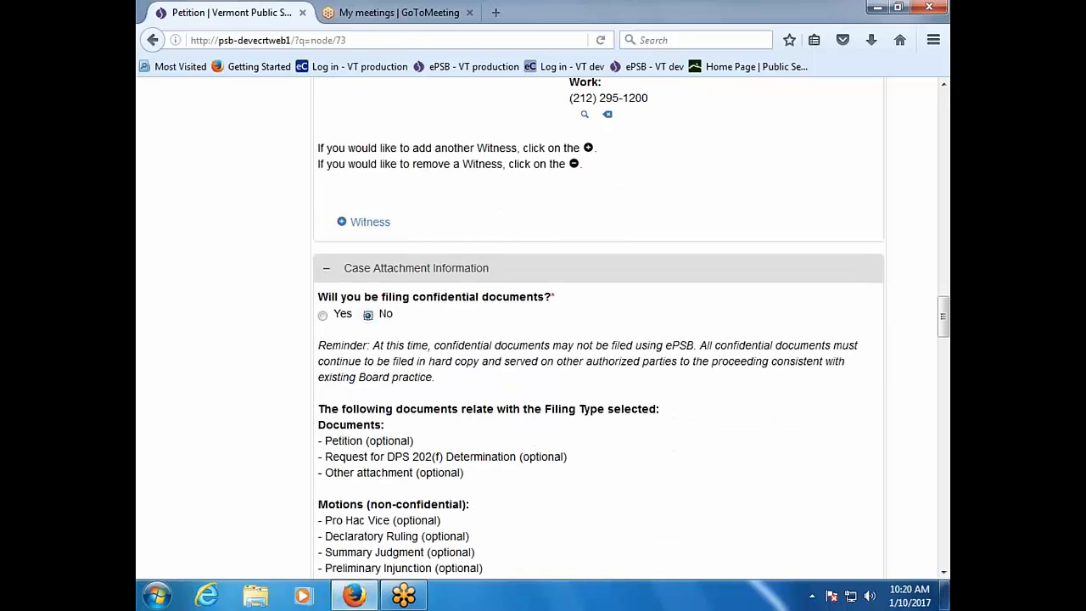
{"action": "scroll", "coordinate": [403, 244], "scroll_direction": "down", "scroll_amount": 4}
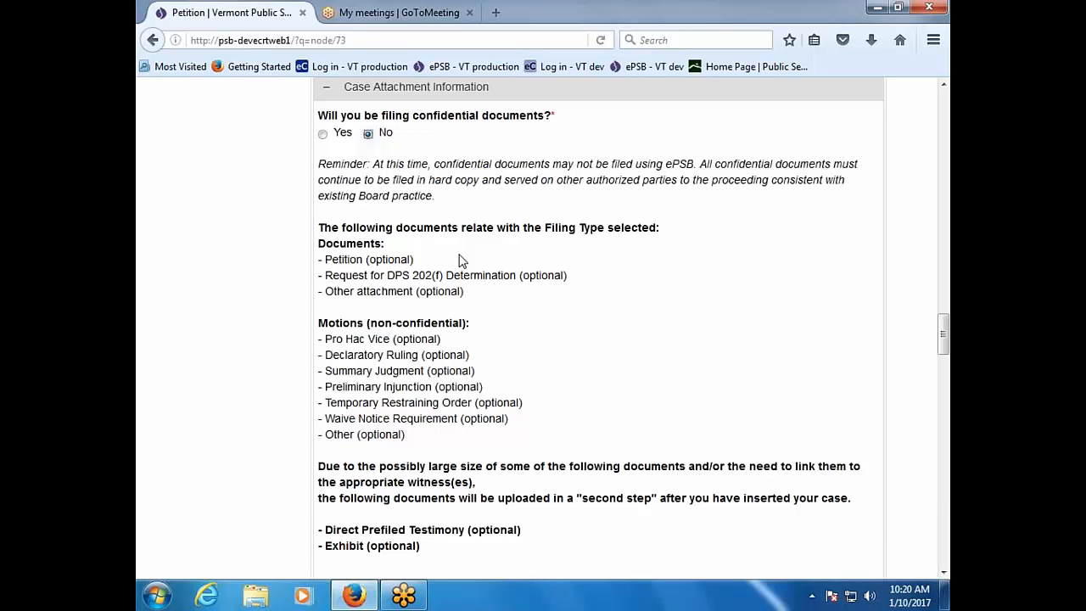
{"action": "scroll", "coordinate": [532, 408], "scroll_direction": "down", "scroll_amount": 4}
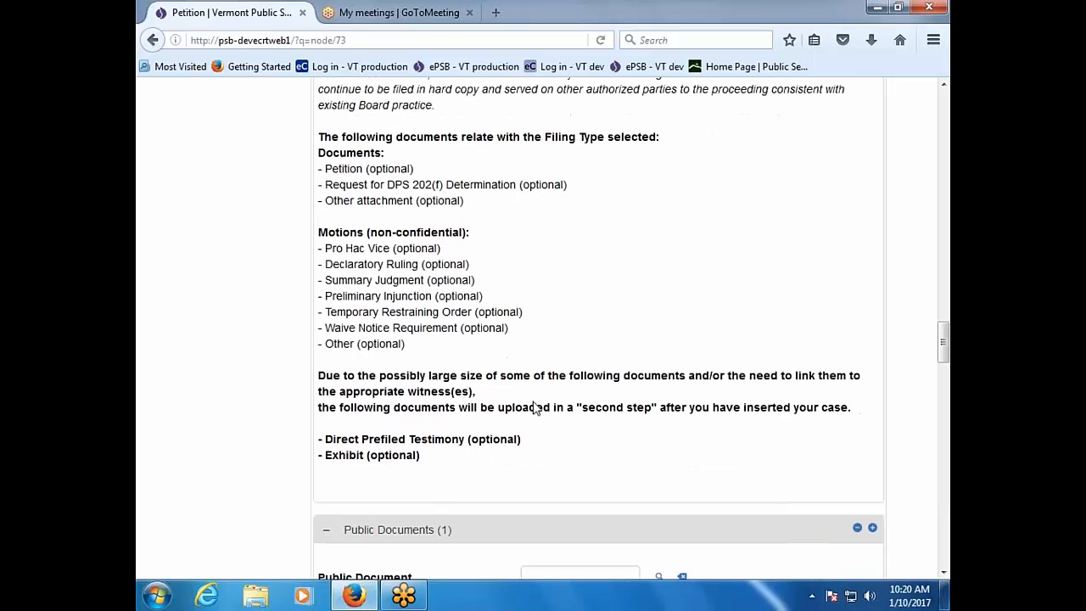
{"action": "scroll", "coordinate": [532, 408], "scroll_direction": "down", "scroll_amount": 2}
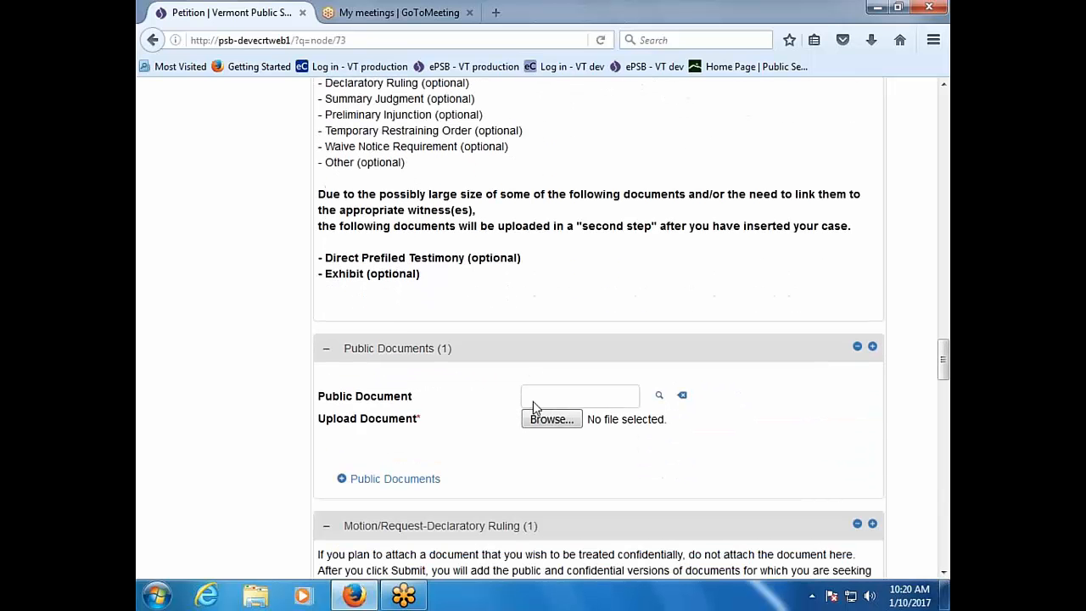
{"action": "scroll", "coordinate": [533, 408], "scroll_direction": "up", "scroll_amount": 2}
{"action": "scroll", "coordinate": [533, 408], "scroll_direction": "down", "scroll_amount": 2}
Step: Add a PET - Petition public document with Document1.pdf attached
{"action": "left_click", "coordinate": [628, 396]}
{"action": "left_click", "coordinate": [658, 395]}
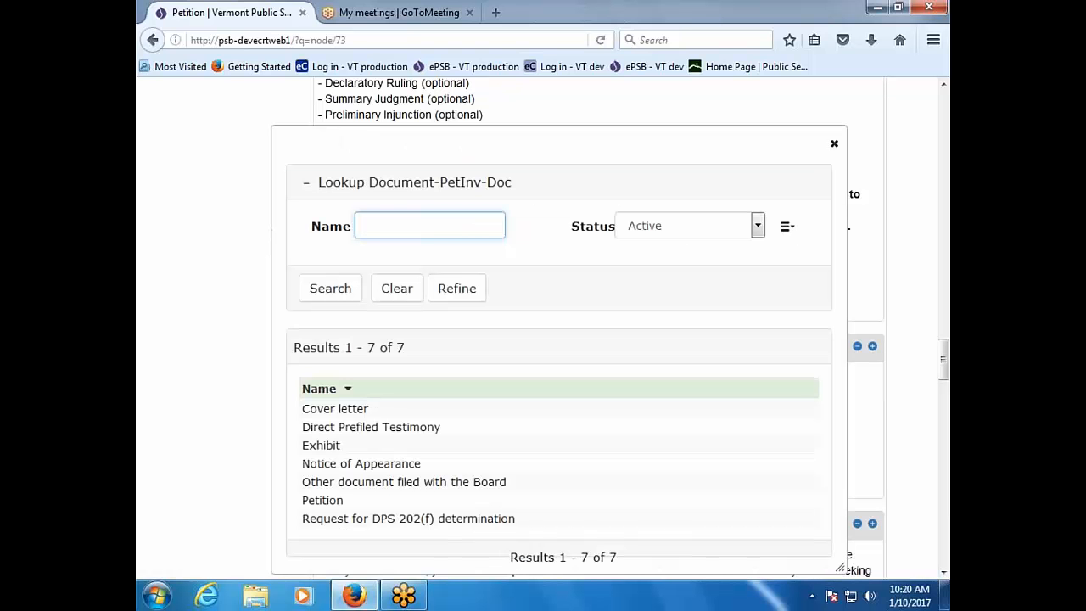
{"action": "left_click", "coordinate": [322, 501]}
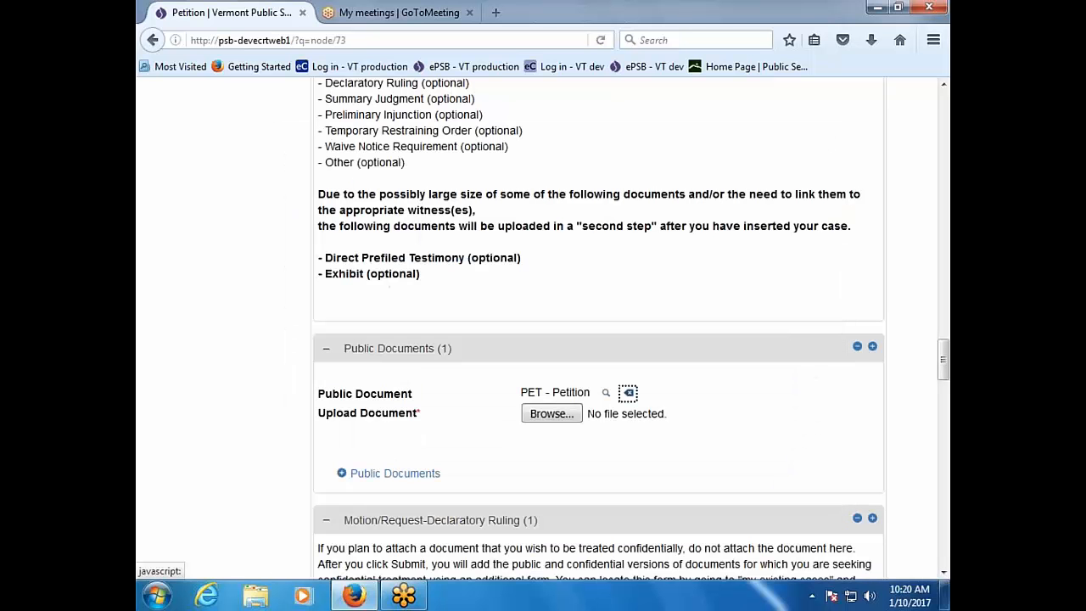
{"action": "left_click", "coordinate": [550, 416]}
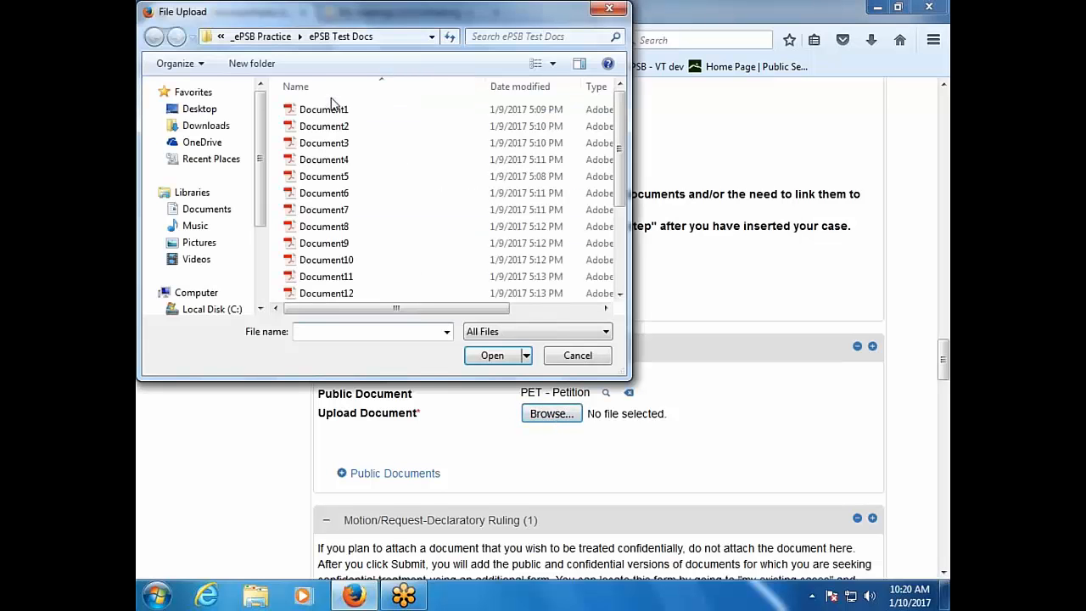
{"action": "left_click", "coordinate": [331, 114]}
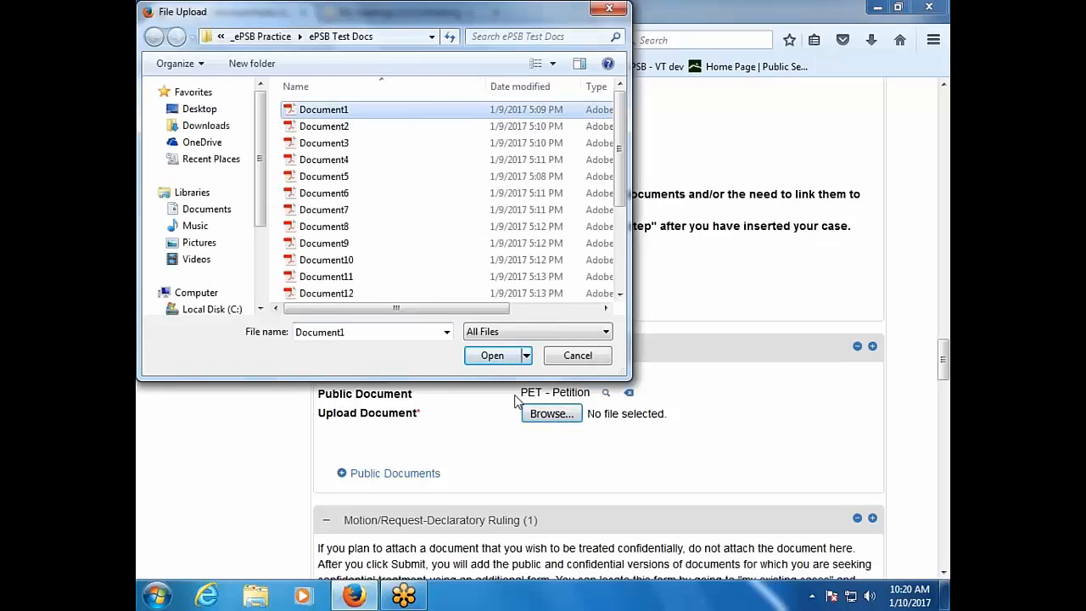
{"action": "left_click", "coordinate": [492, 357]}
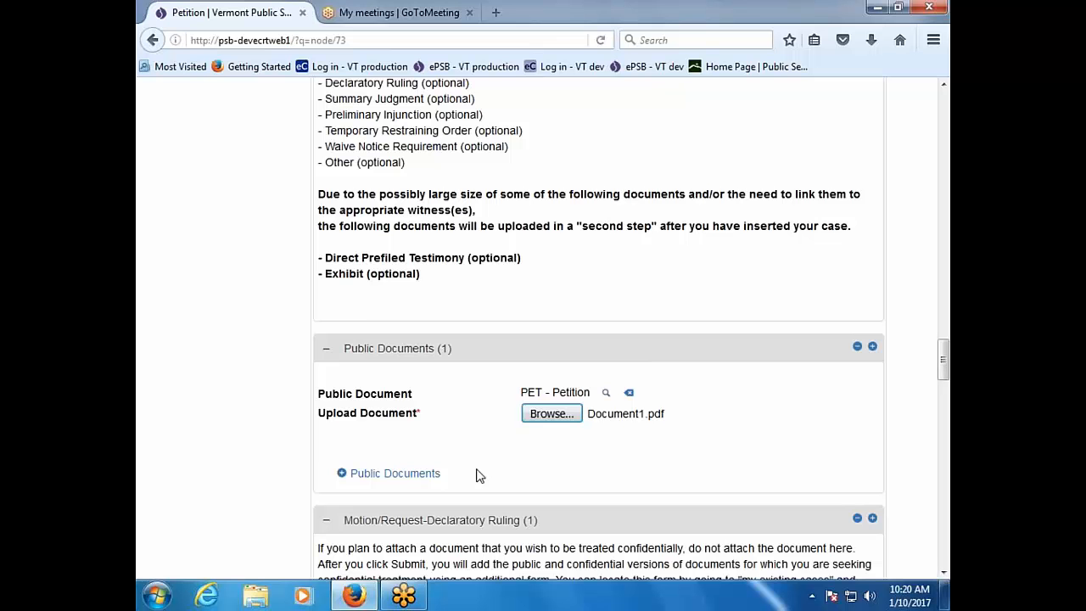
{"action": "scroll", "coordinate": [475, 479], "scroll_direction": "up", "scroll_amount": 2}
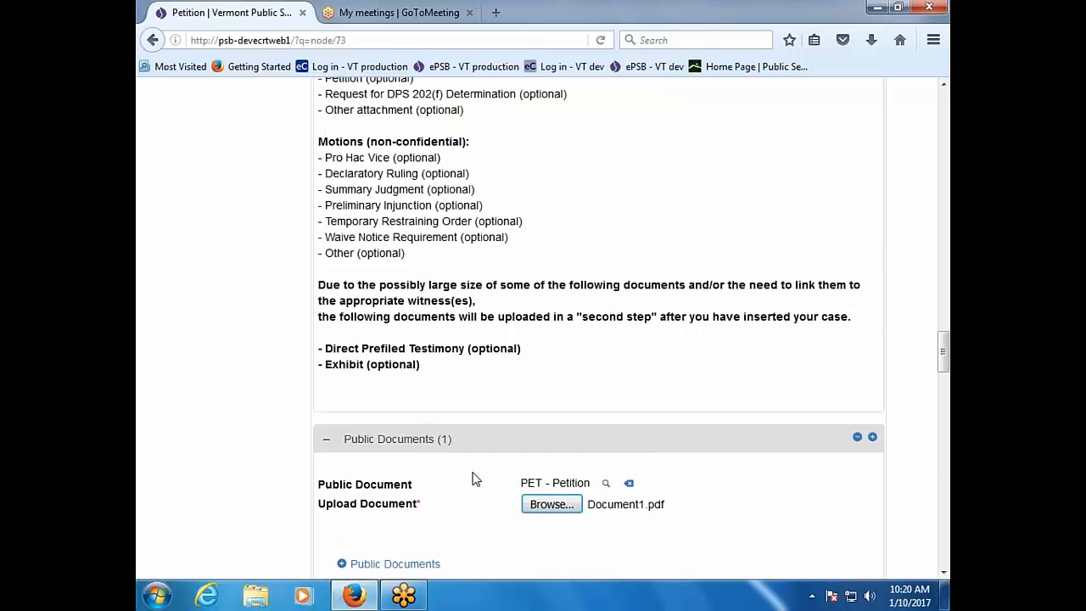
{"action": "scroll", "coordinate": [475, 479], "scroll_direction": "down", "scroll_amount": 2}
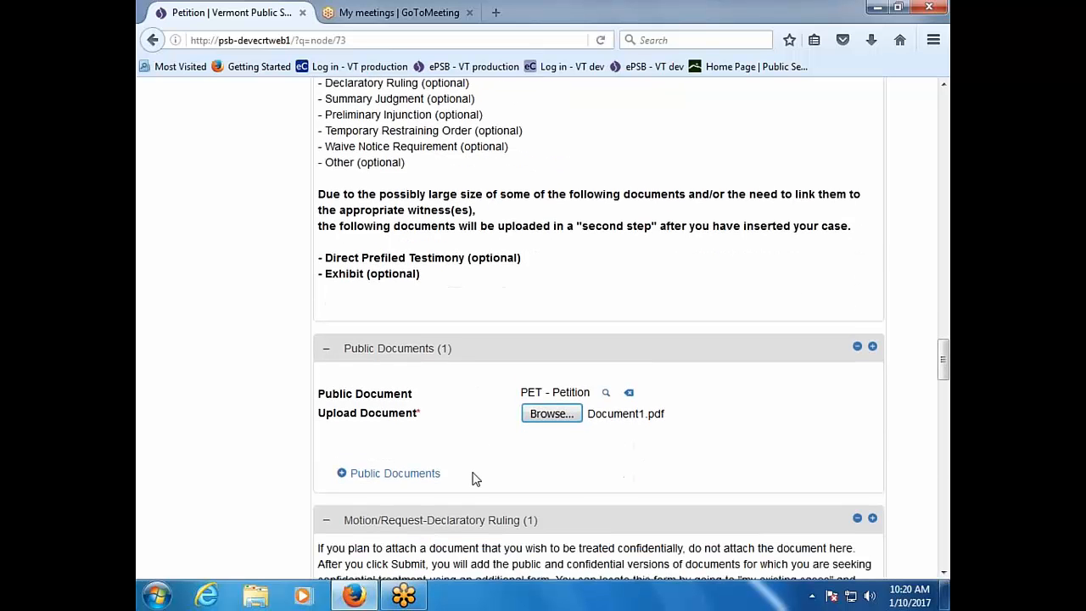
Step: Add a second public document typed OF - Other document filed with the Board
{"action": "left_click", "coordinate": [427, 480]}
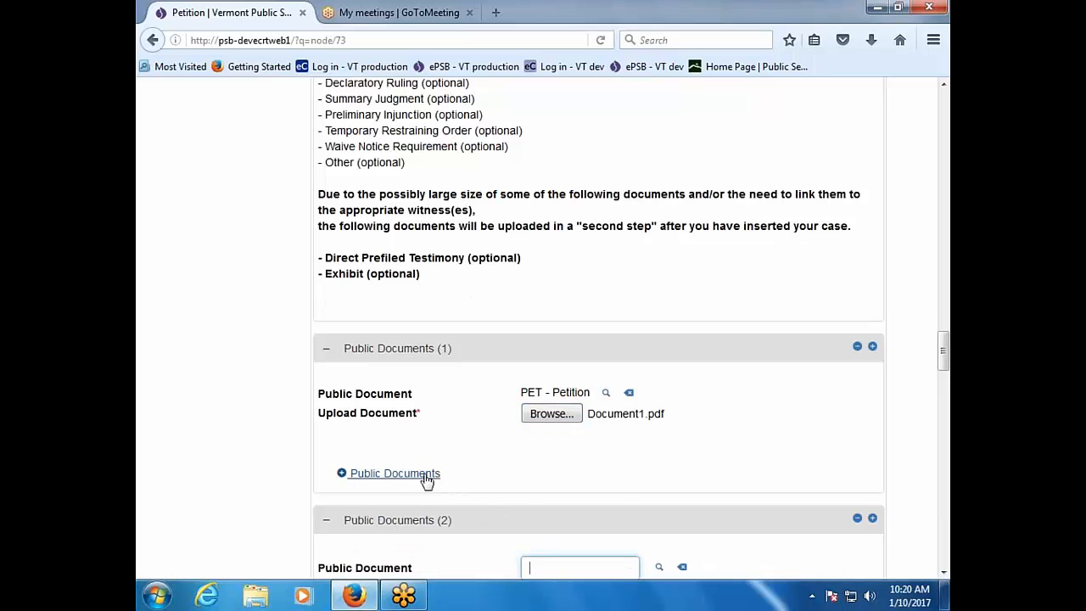
{"action": "scroll", "coordinate": [619, 483], "scroll_direction": "down", "scroll_amount": 2}
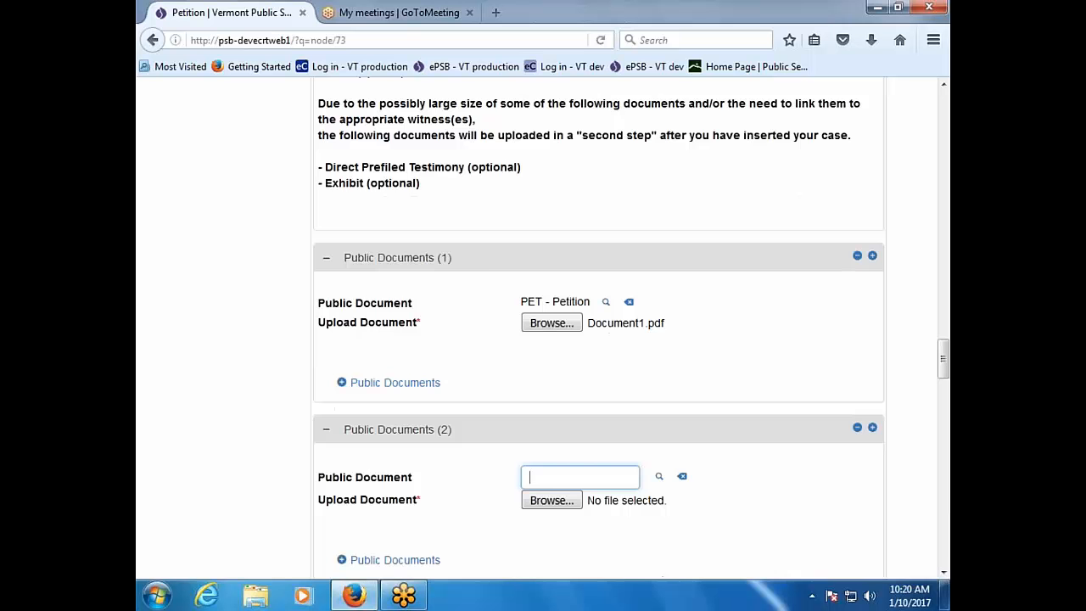
{"action": "scroll", "coordinate": [653, 496], "scroll_direction": "up", "scroll_amount": 1}
{"action": "scroll", "coordinate": [653, 496], "scroll_direction": "down", "scroll_amount": 1}
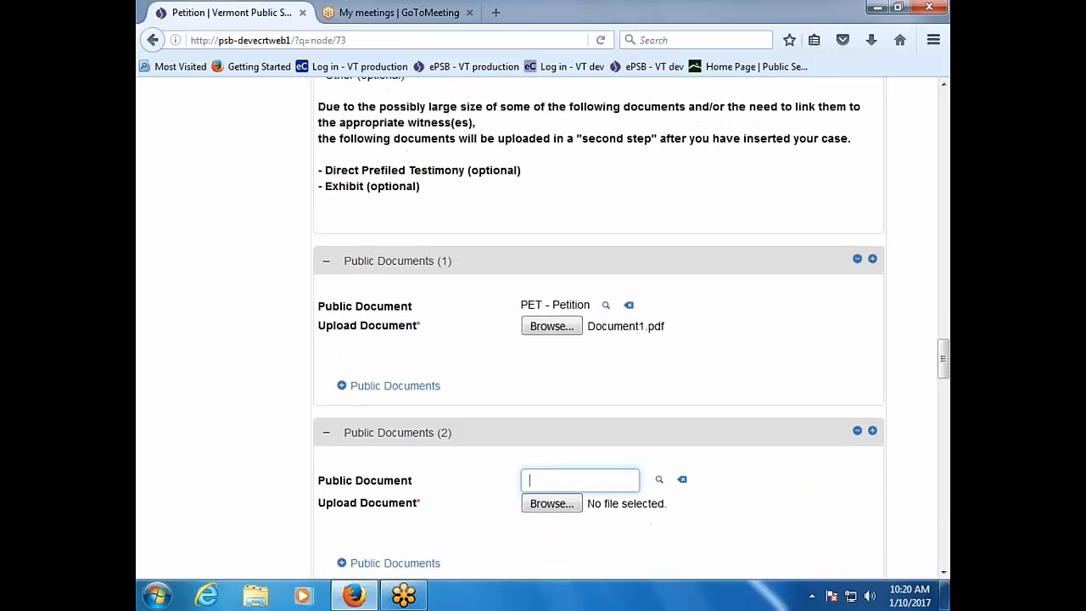
{"action": "left_click", "coordinate": [661, 480]}
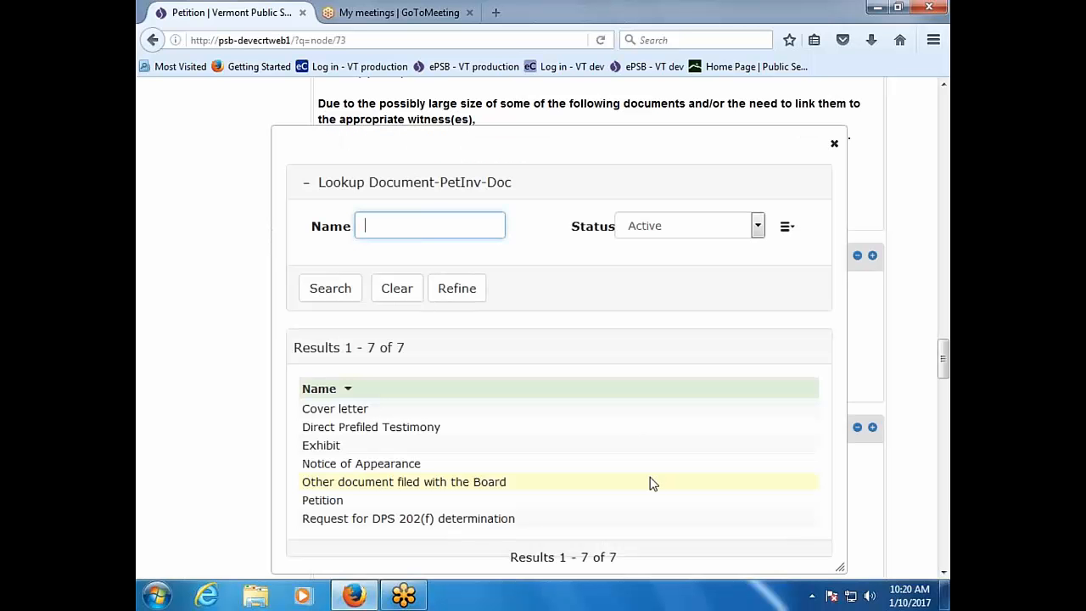
{"action": "left_click", "coordinate": [354, 482]}
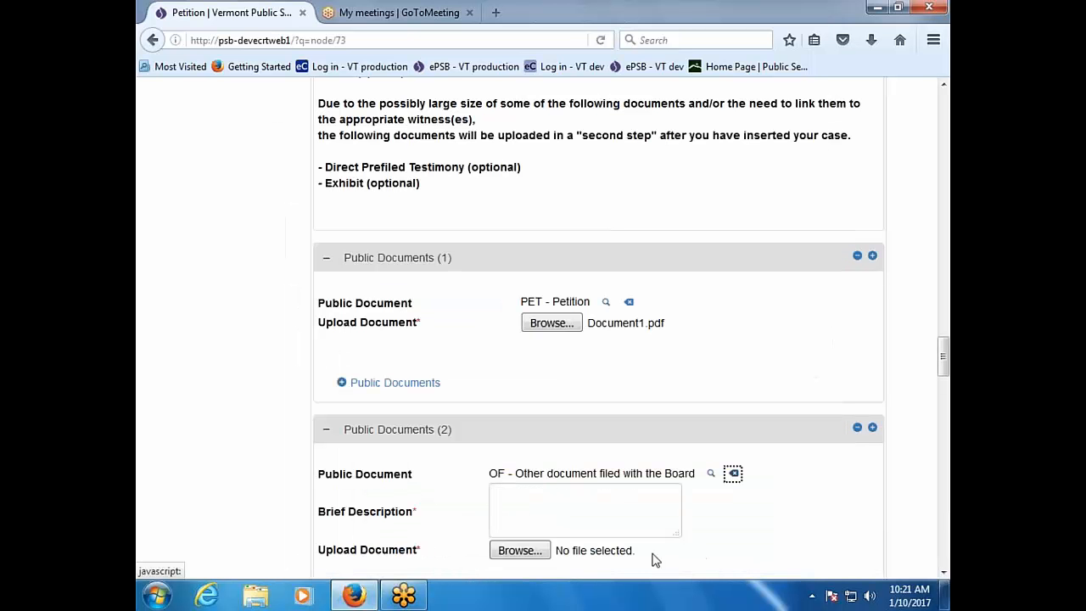
{"action": "scroll", "coordinate": [653, 559], "scroll_direction": "down", "scroll_amount": 2}
Step: Describe it as 'Database of information' and attach Document1.pdf
{"action": "left_click", "coordinate": [547, 411]}
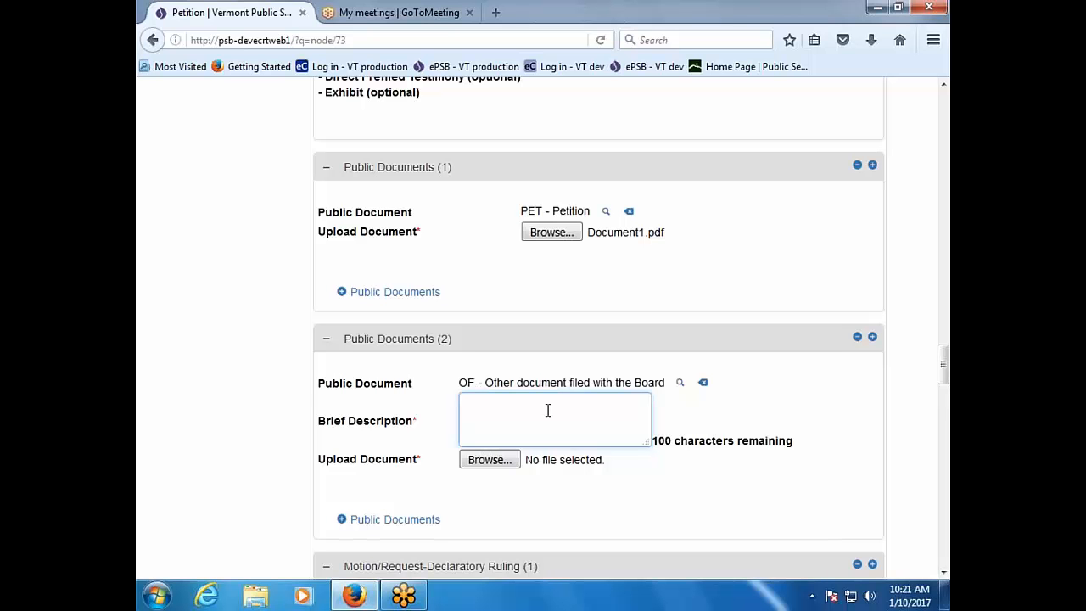
{"action": "type", "text": "Database"}
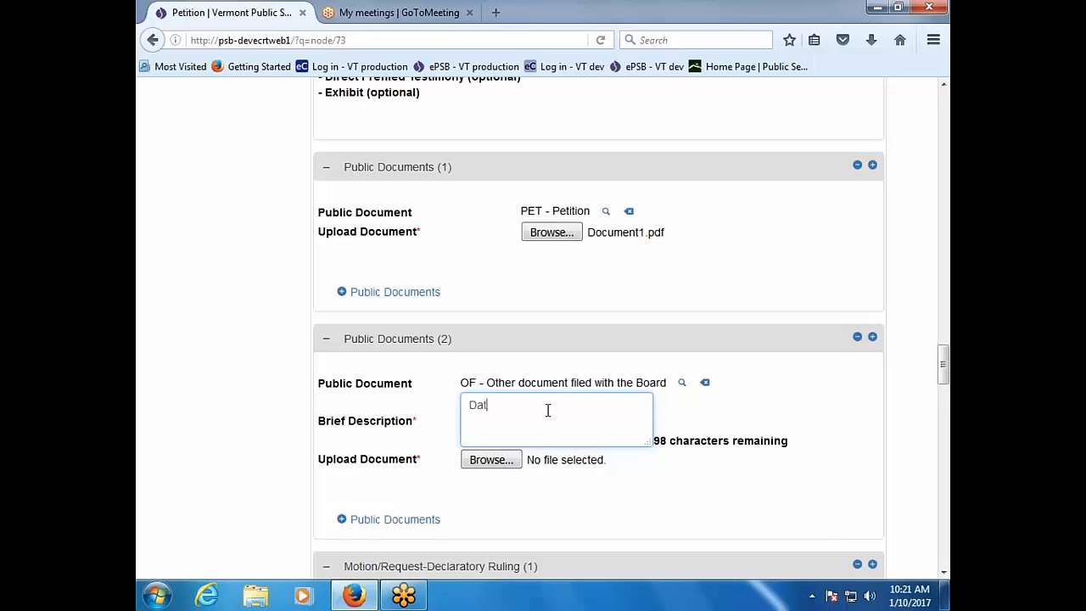
{"action": "type", "text": " of information."}
{"action": "key", "text": "BackSpace"}
{"action": "key", "text": "BackSpace"}
{"action": "key", "text": "BackSpace"}
{"action": "left_click", "coordinate": [485, 464]}
{"action": "left_click", "coordinate": [511, 463]}
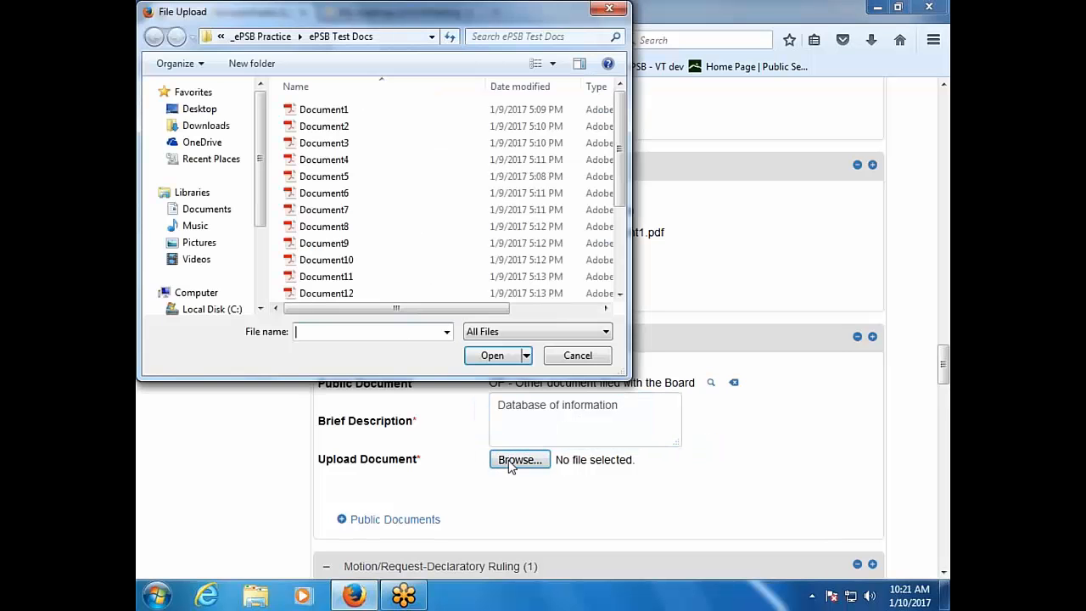
{"action": "double_click", "coordinate": [354, 119]}
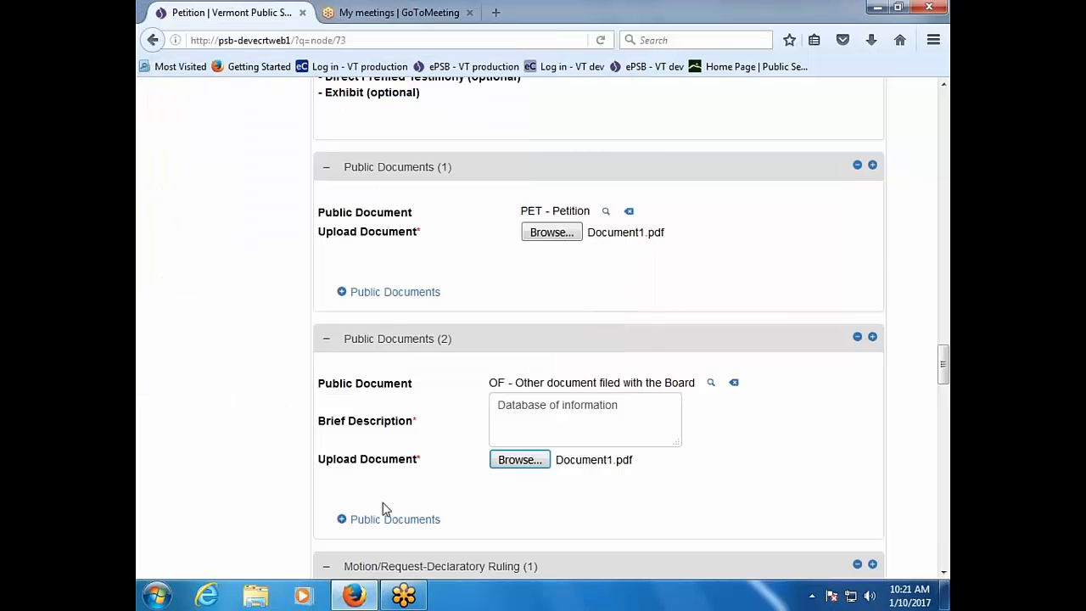
Step: Review the Declaratory Ruling, Preliminary Injunction, Summary Judgment and Waive Notice sections, collapsing Summary Judgment
{"action": "scroll", "coordinate": [384, 509], "scroll_direction": "down", "scroll_amount": 2}
{"action": "scroll", "coordinate": [623, 506], "scroll_direction": "up", "scroll_amount": 4}
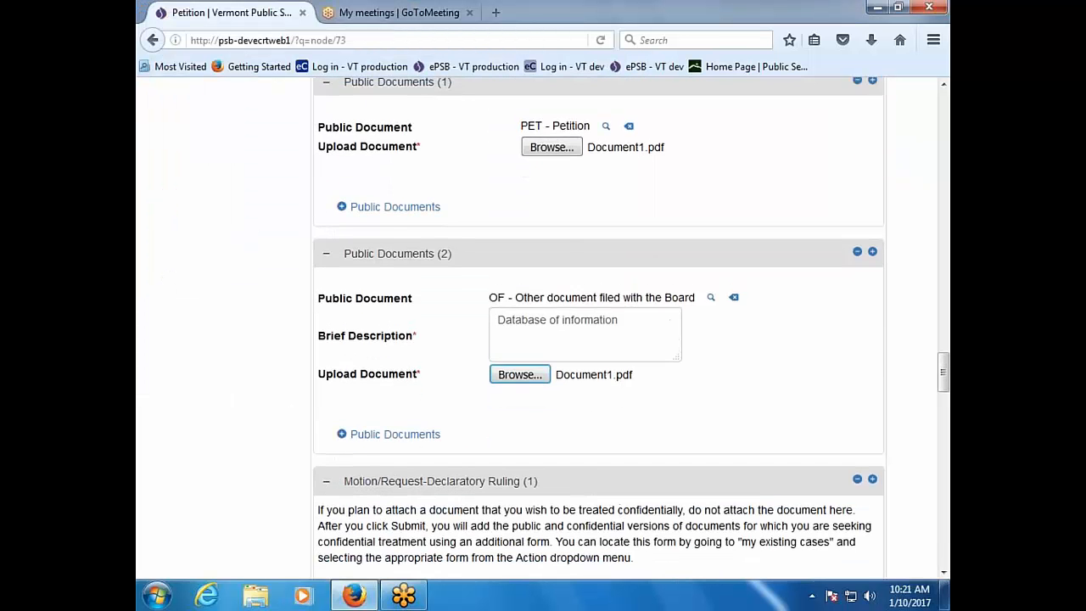
{"action": "scroll", "coordinate": [598, 329], "scroll_direction": "up", "scroll_amount": 5}
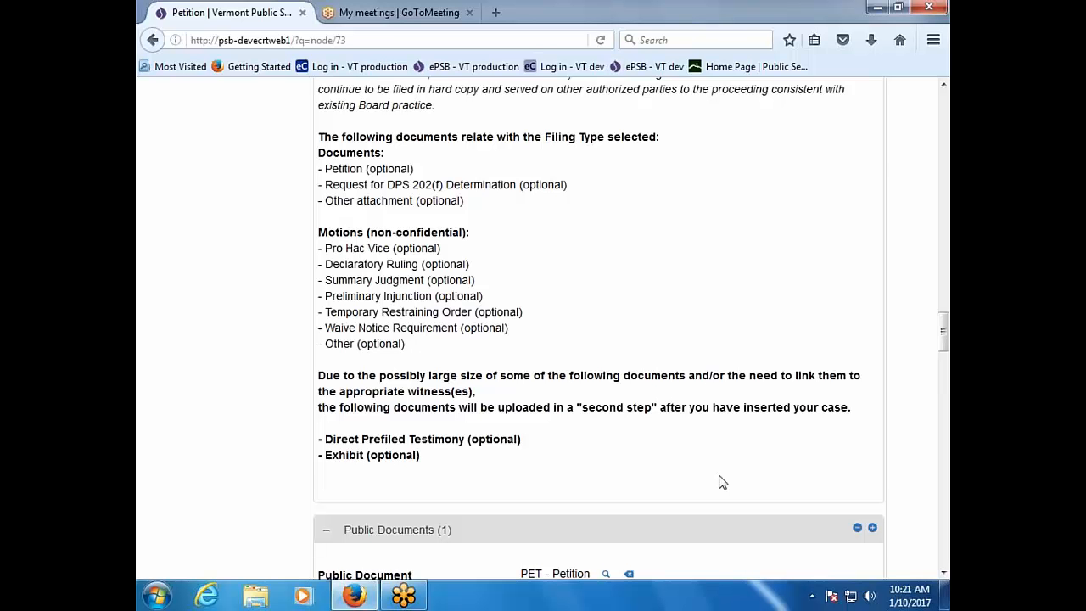
{"action": "scroll", "coordinate": [718, 481], "scroll_direction": "down", "scroll_amount": 5}
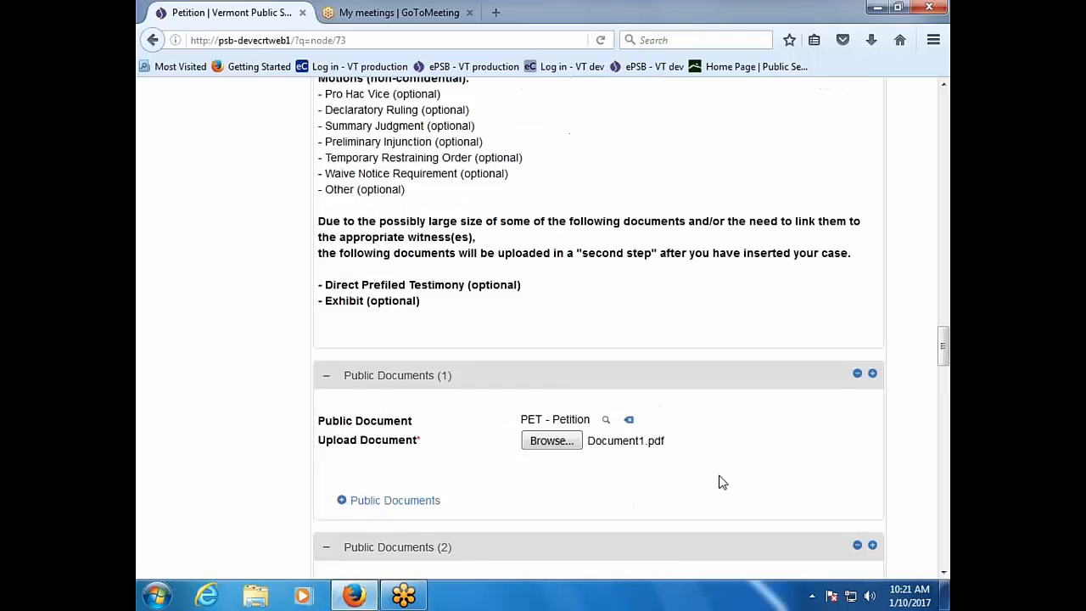
{"action": "scroll", "coordinate": [718, 482], "scroll_direction": "down", "scroll_amount": 4}
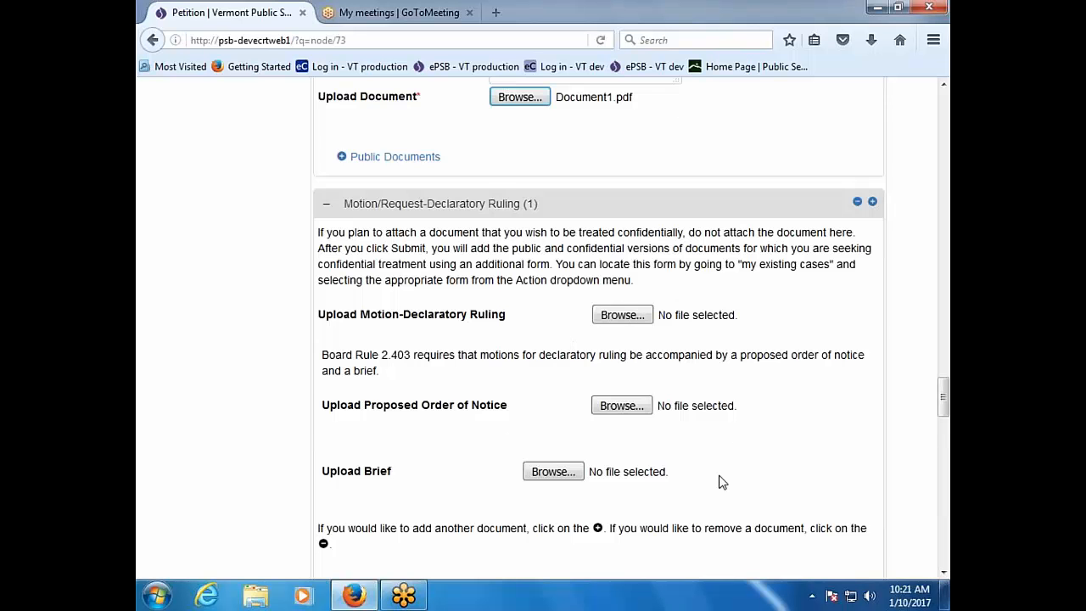
{"action": "scroll", "coordinate": [719, 482], "scroll_direction": "up", "scroll_amount": 6}
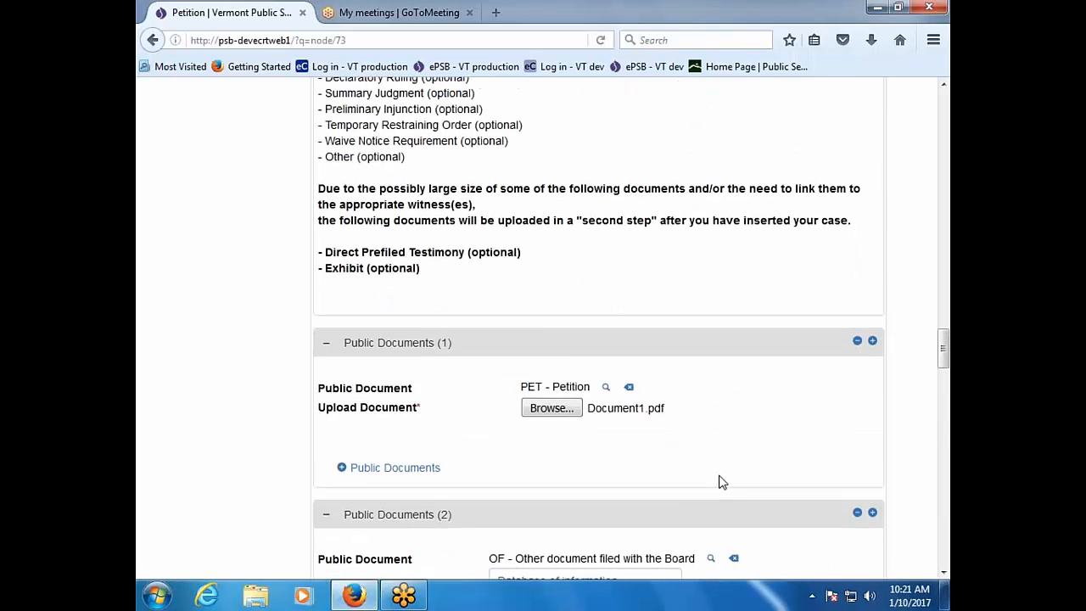
{"action": "scroll", "coordinate": [719, 482], "scroll_direction": "down", "scroll_amount": 2}
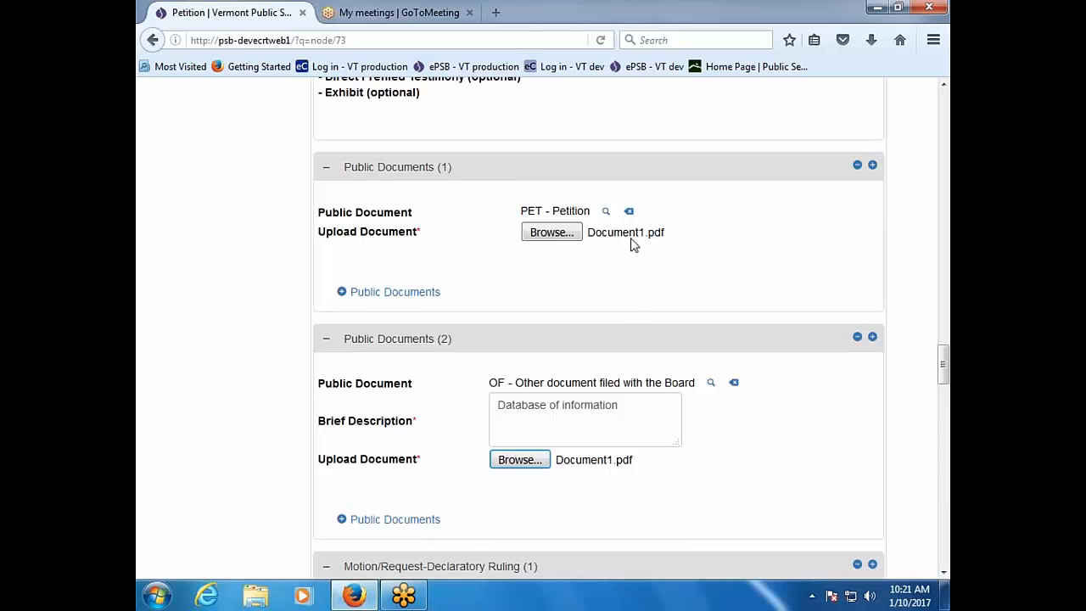
{"action": "scroll", "coordinate": [676, 497], "scroll_direction": "down", "scroll_amount": 2}
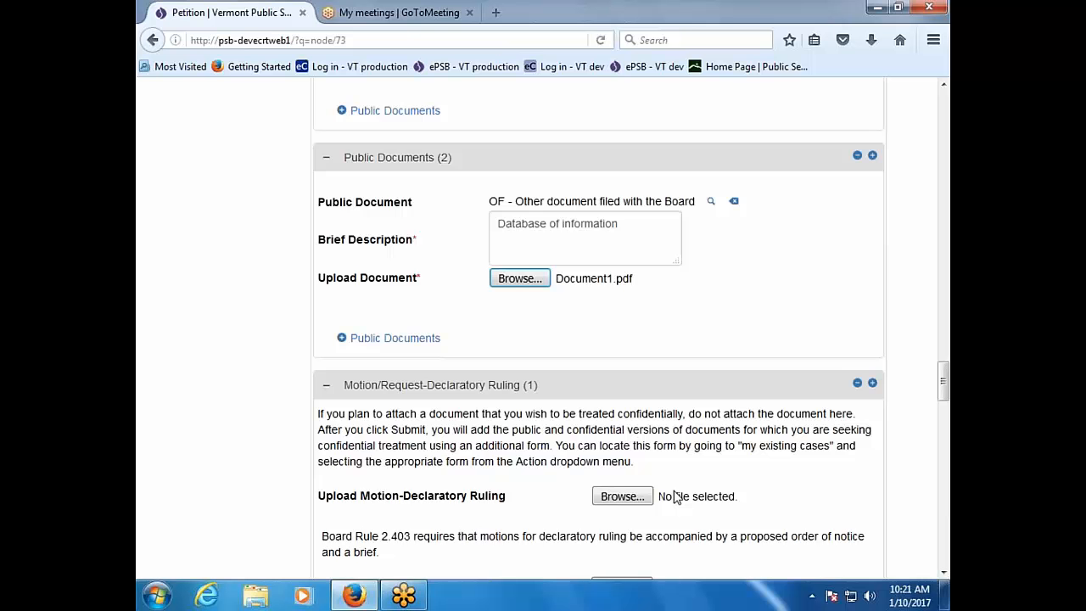
{"action": "scroll", "coordinate": [676, 497], "scroll_direction": "up", "scroll_amount": 2}
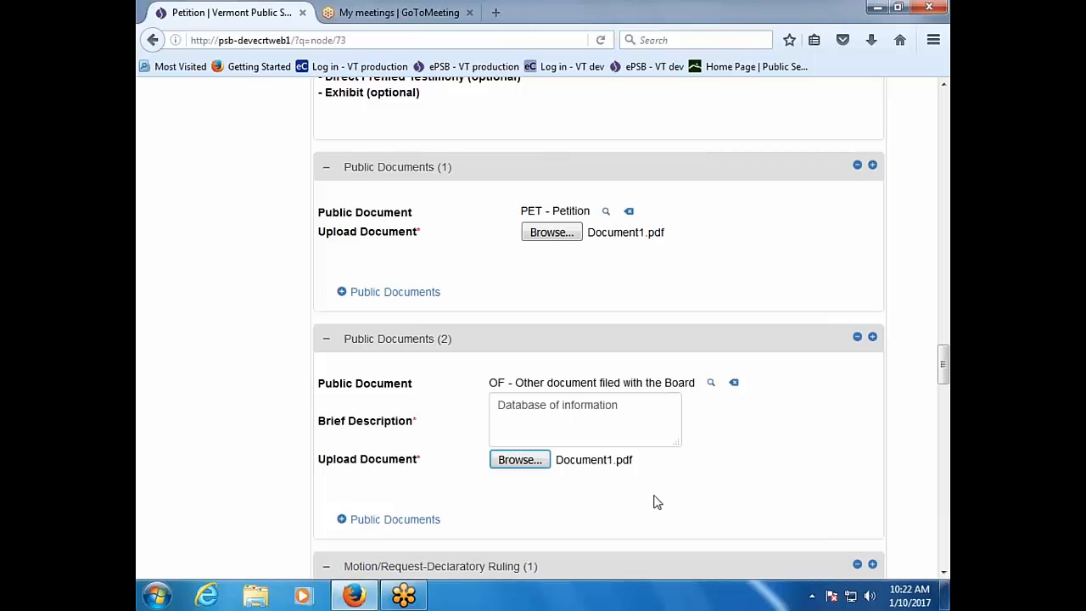
{"action": "scroll", "coordinate": [653, 501], "scroll_direction": "down", "scroll_amount": 2}
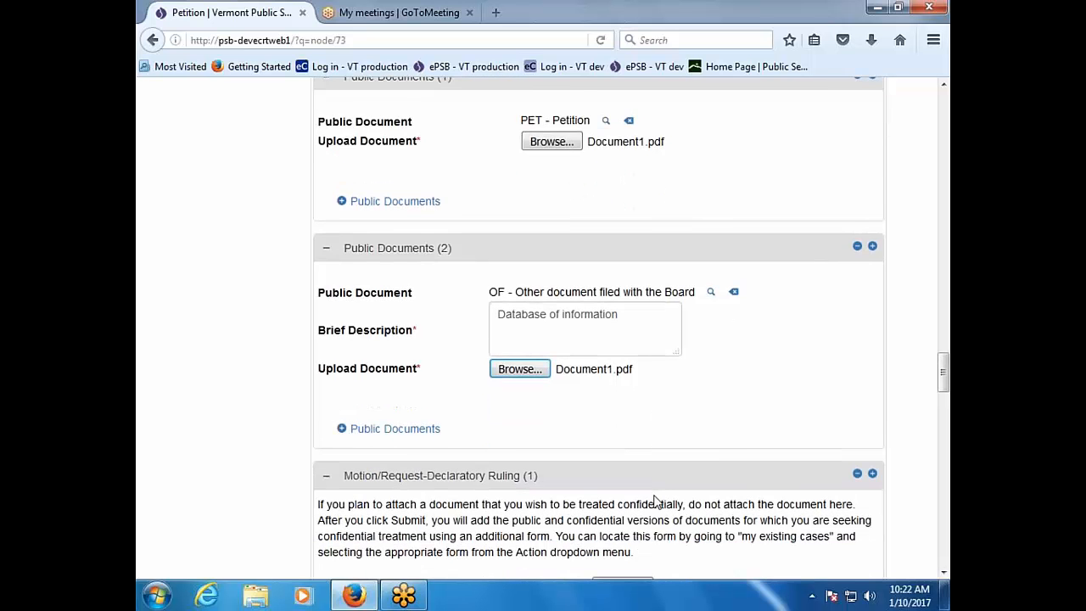
{"action": "scroll", "coordinate": [653, 501], "scroll_direction": "down", "scroll_amount": 4}
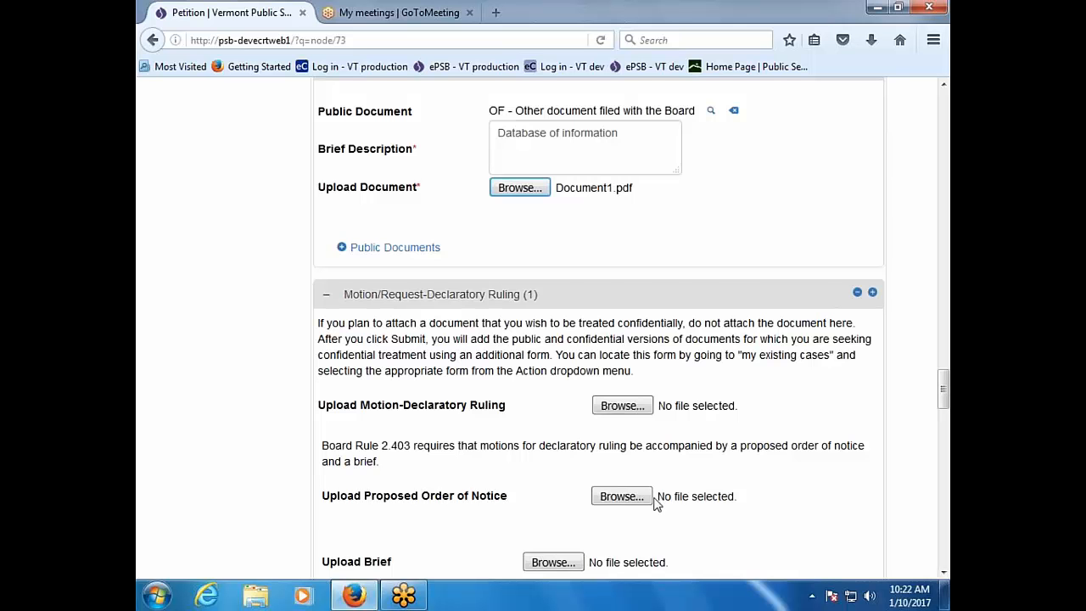
{"action": "scroll", "coordinate": [659, 528], "scroll_direction": "down", "scroll_amount": 2}
{"action": "scroll", "coordinate": [656, 458], "scroll_direction": "down", "scroll_amount": 2}
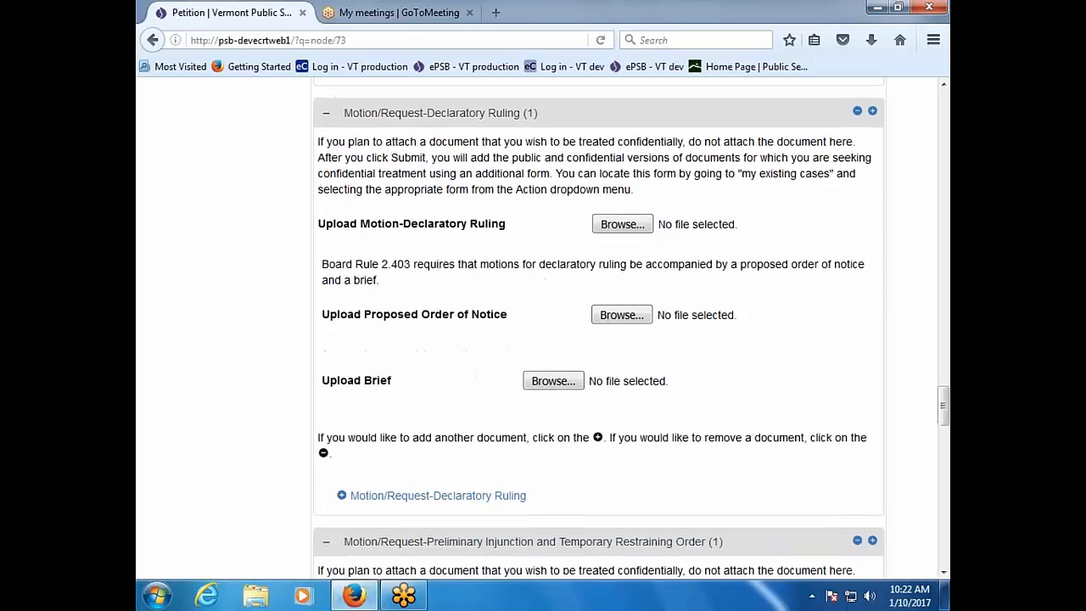
{"action": "scroll", "coordinate": [424, 466], "scroll_direction": "down", "scroll_amount": 2}
{"action": "right_click", "coordinate": [425, 467]}
{"action": "left_click", "coordinate": [663, 384]}
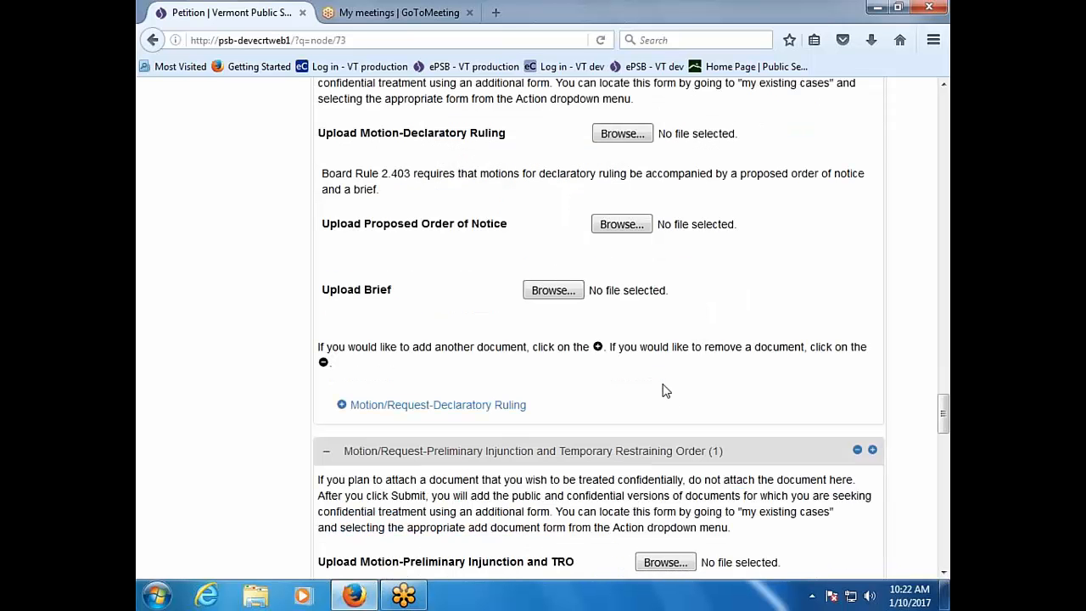
{"action": "scroll", "coordinate": [665, 391], "scroll_direction": "up", "scroll_amount": 2}
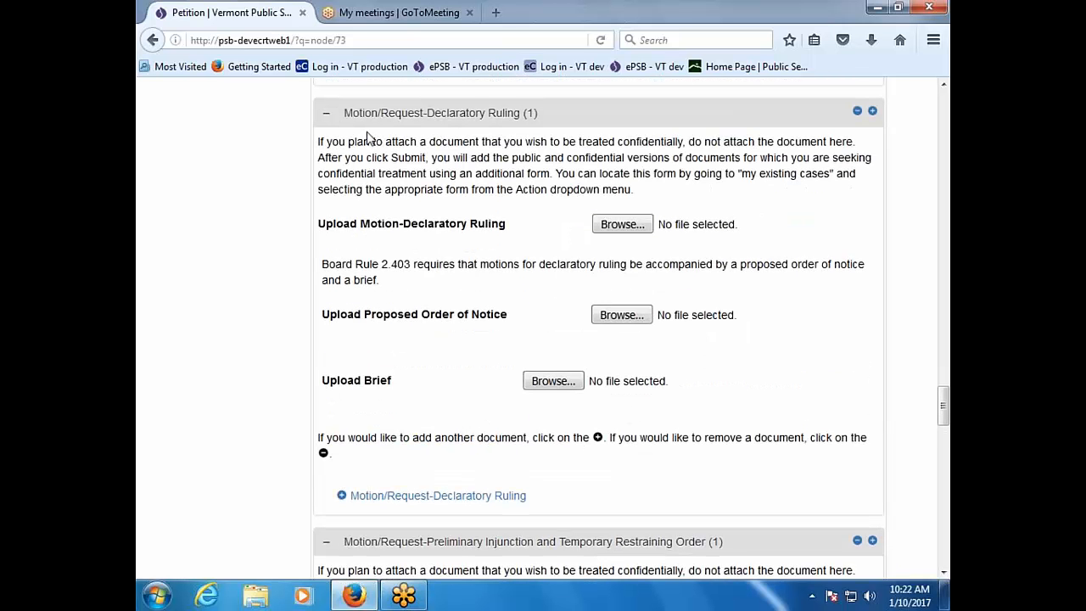
{"action": "right_click", "coordinate": [166, 390]}
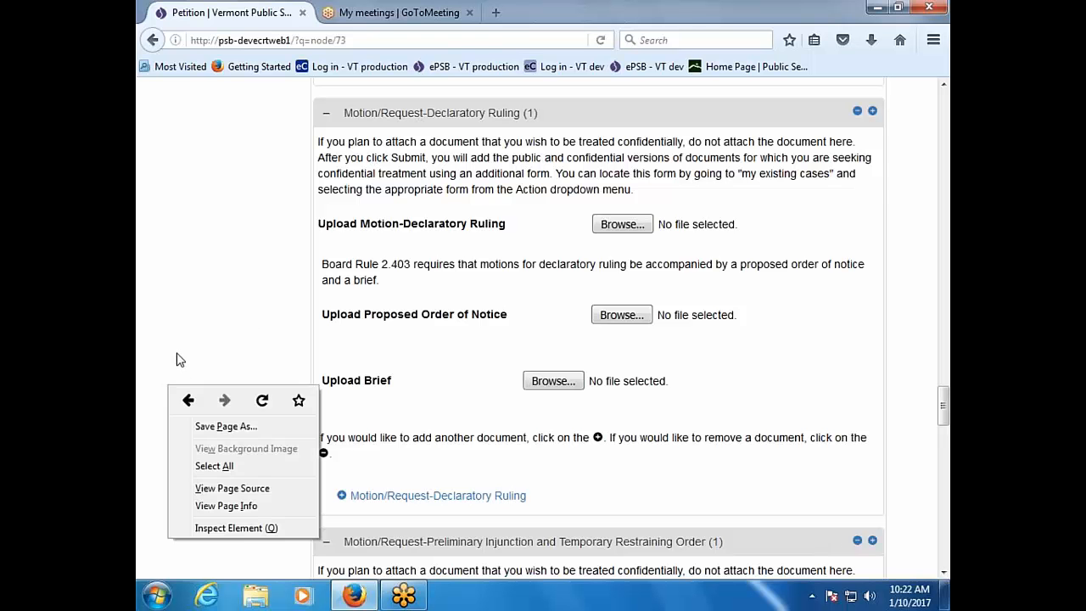
{"action": "left_click", "coordinate": [176, 360]}
{"action": "scroll", "coordinate": [177, 360], "scroll_direction": "down", "scroll_amount": 8}
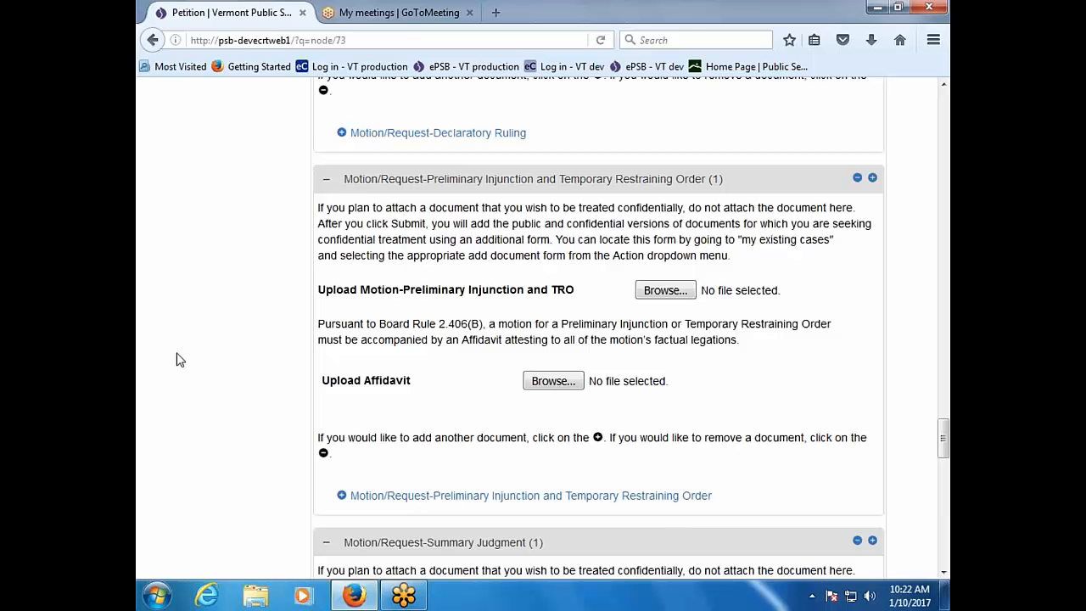
{"action": "scroll", "coordinate": [177, 359], "scroll_direction": "down", "scroll_amount": 6}
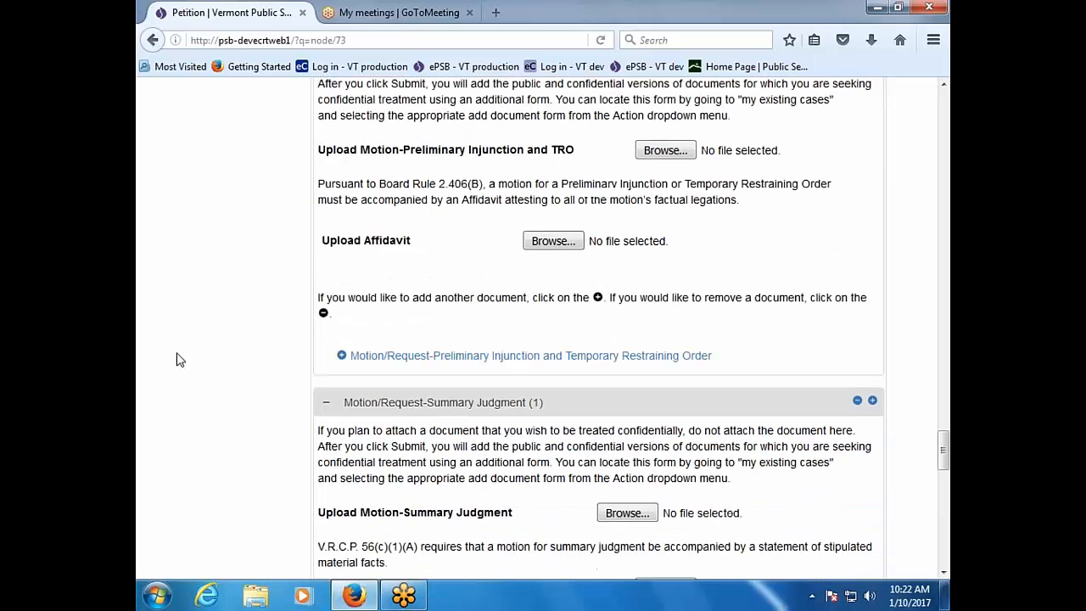
{"action": "scroll", "coordinate": [177, 360], "scroll_direction": "down", "scroll_amount": 3}
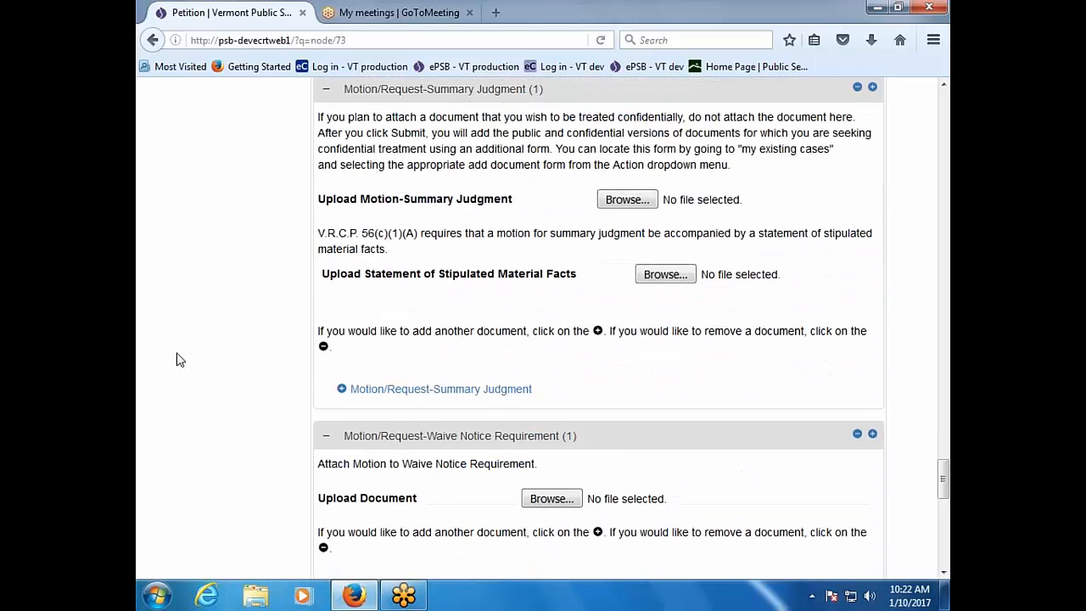
{"action": "scroll", "coordinate": [204, 374], "scroll_direction": "up", "scroll_amount": 3}
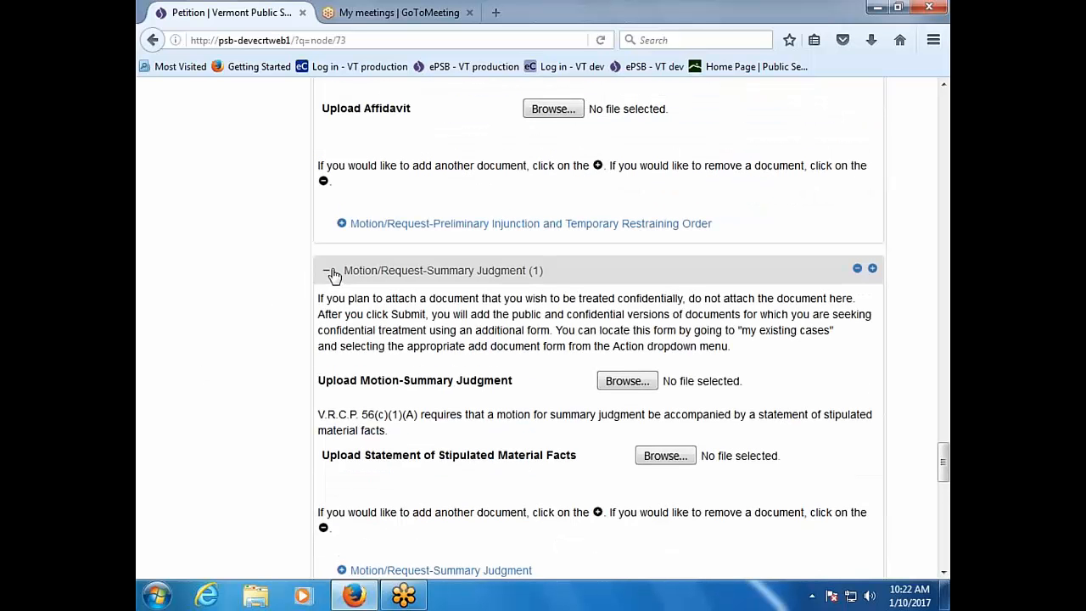
{"action": "left_click", "coordinate": [328, 271]}
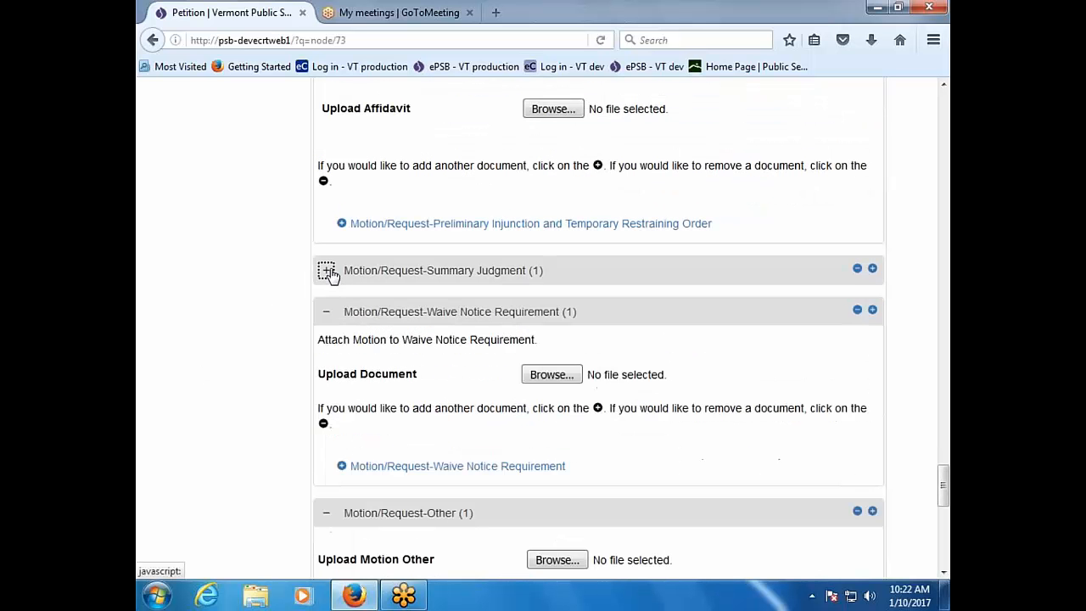
Step: Collapse the Waive Notice Requirement section and answer No to 'Have all your documents been uploaded?'
{"action": "left_click", "coordinate": [326, 313]}
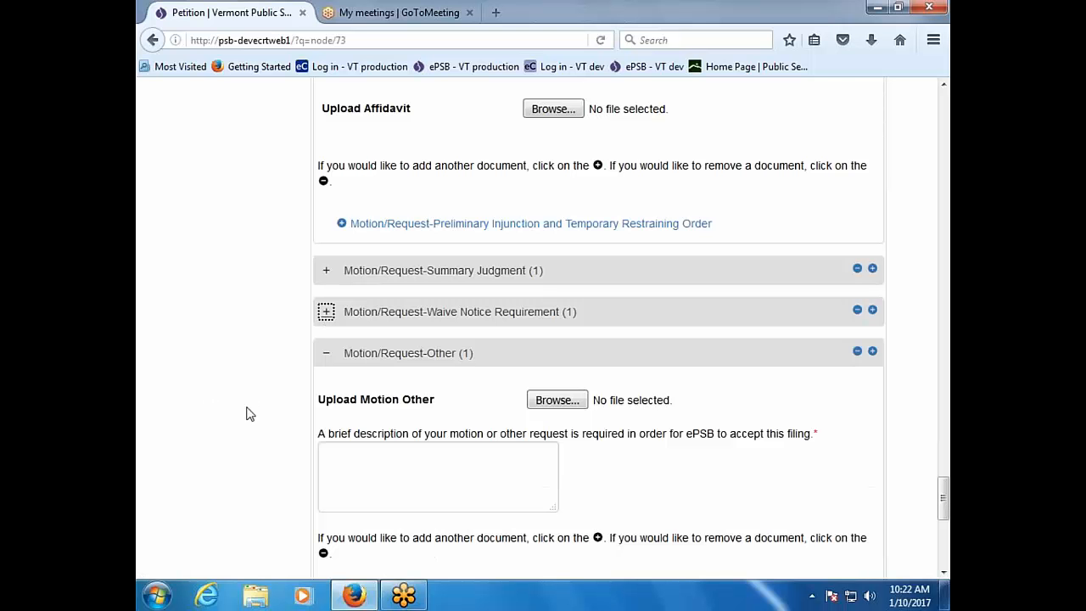
{"action": "scroll", "coordinate": [246, 446], "scroll_direction": "down", "scroll_amount": 5}
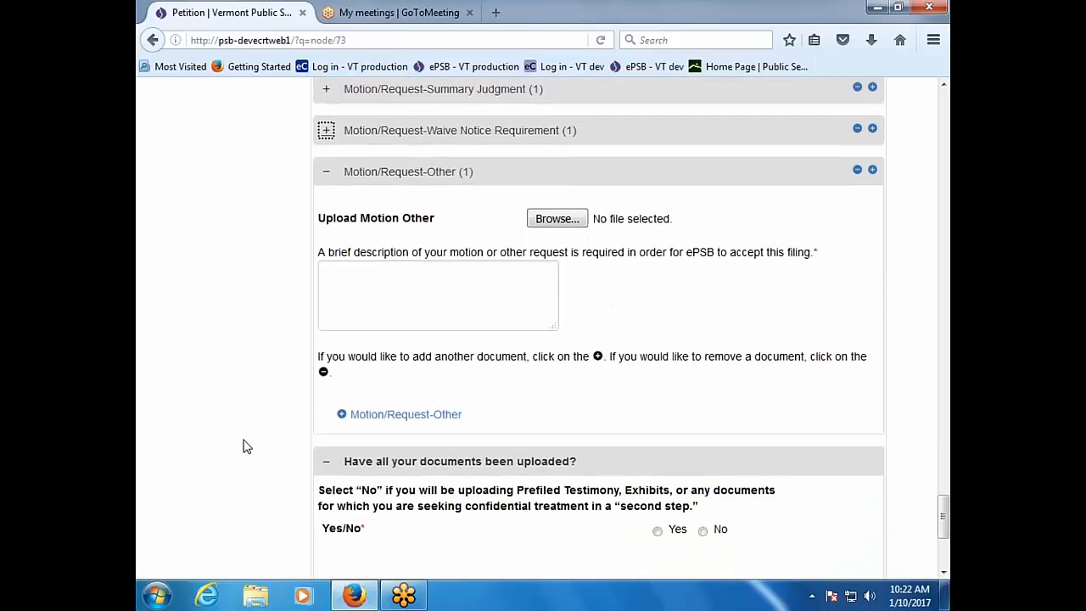
{"action": "scroll", "coordinate": [243, 446], "scroll_direction": "down", "scroll_amount": 2}
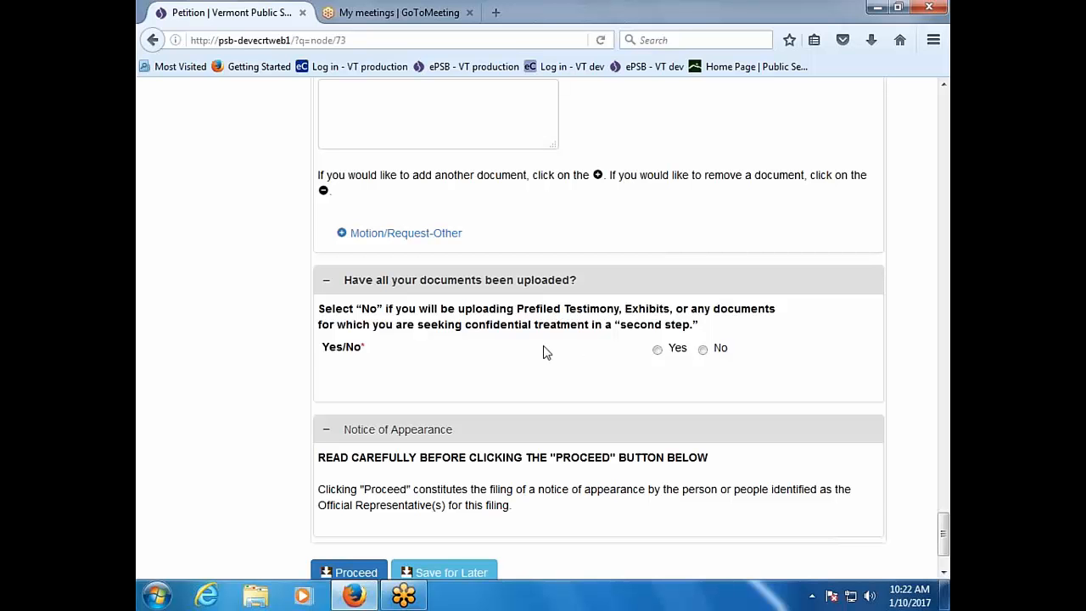
{"action": "left_click", "coordinate": [702, 350]}
{"action": "scroll", "coordinate": [537, 388], "scroll_direction": "down", "scroll_amount": 2}
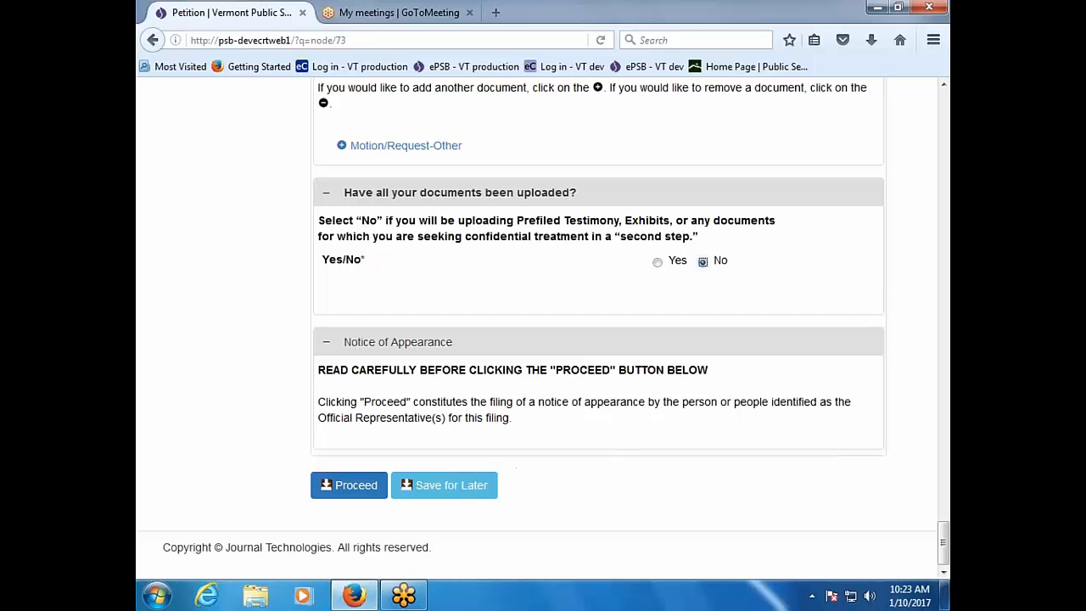
Step: Try submitting the filing, then check the PET - Petition and 'Database of information' document entries
{"action": "left_click", "coordinate": [360, 487]}
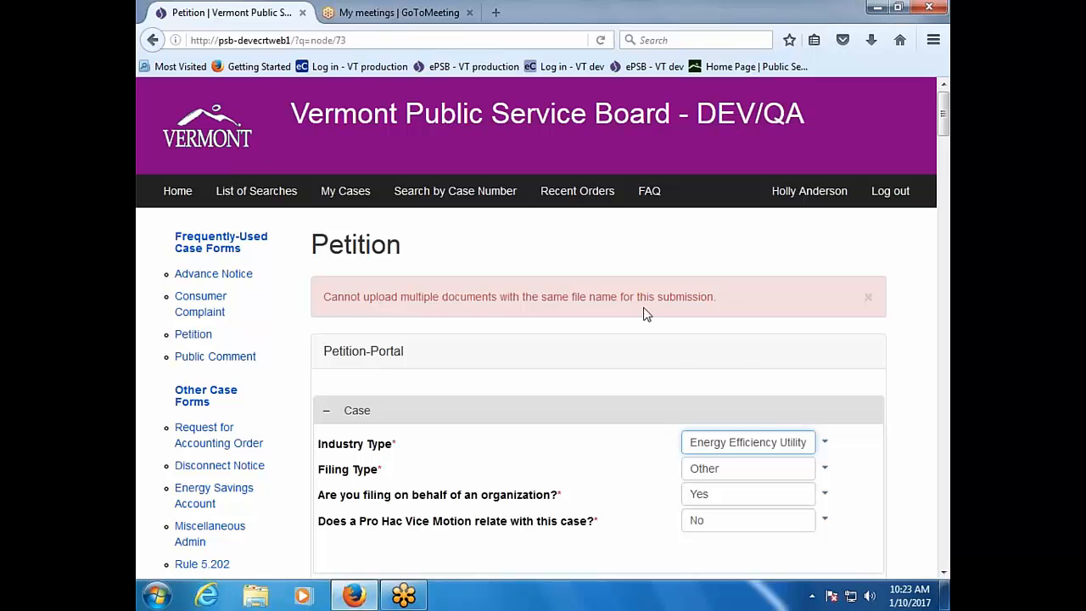
{"action": "scroll", "coordinate": [472, 538], "scroll_direction": "down", "scroll_amount": 10}
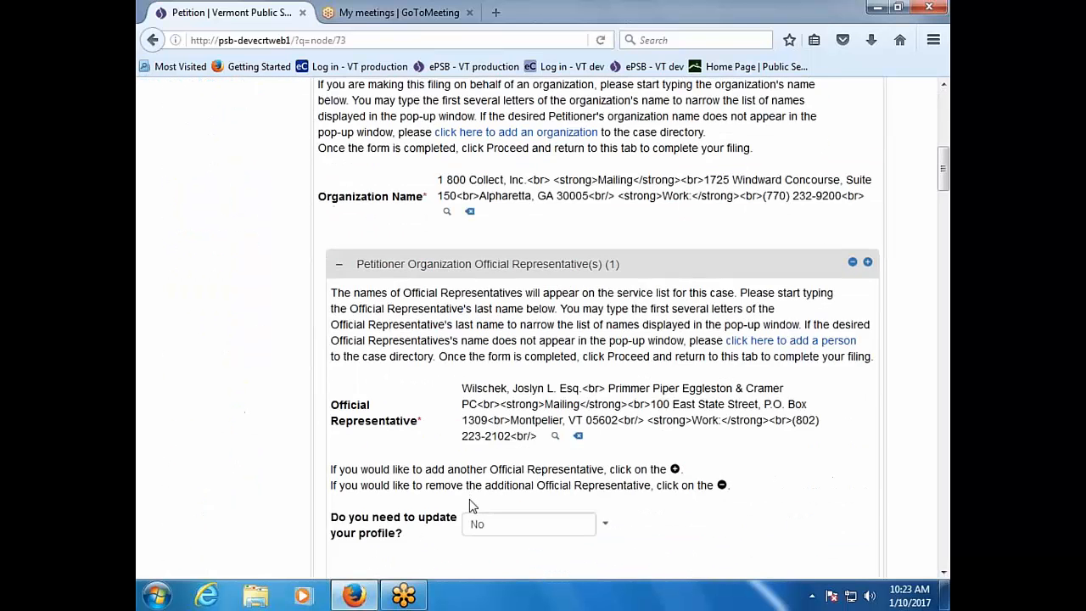
{"action": "scroll", "coordinate": [598, 330], "scroll_direction": "down", "scroll_amount": 10}
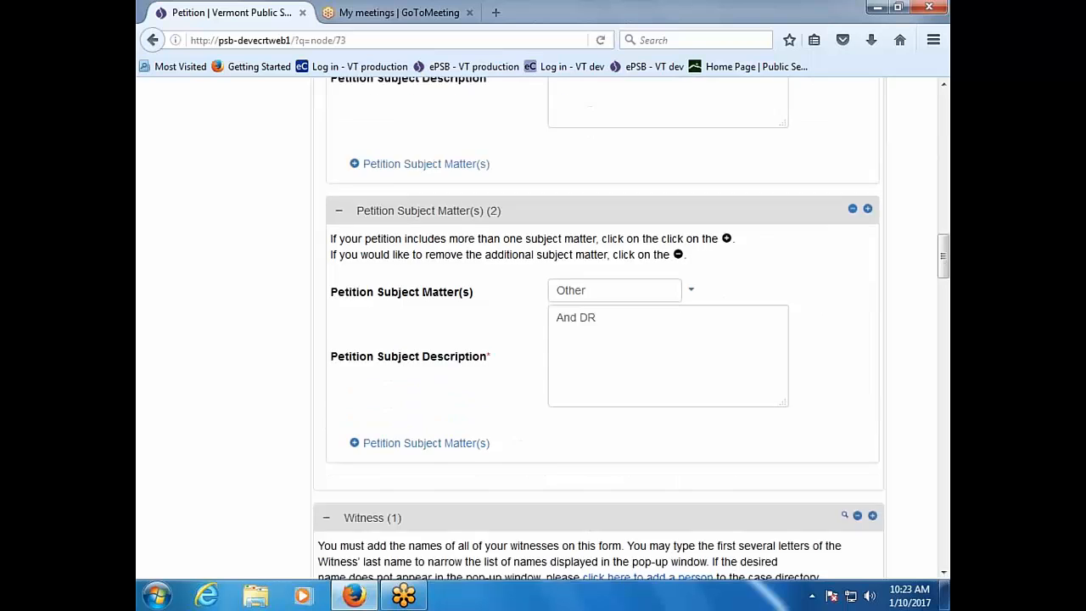
{"action": "scroll", "coordinate": [598, 331], "scroll_direction": "down", "scroll_amount": 10}
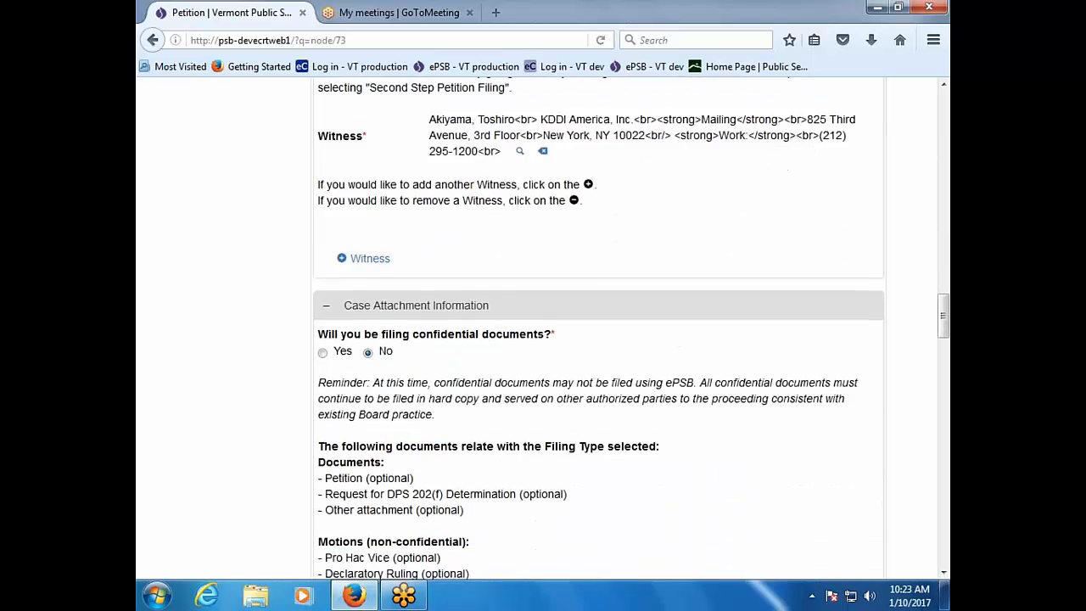
{"action": "scroll", "coordinate": [598, 331], "scroll_direction": "down", "scroll_amount": 4}
{"action": "scroll", "coordinate": [598, 331], "scroll_direction": "down", "scroll_amount": 2}
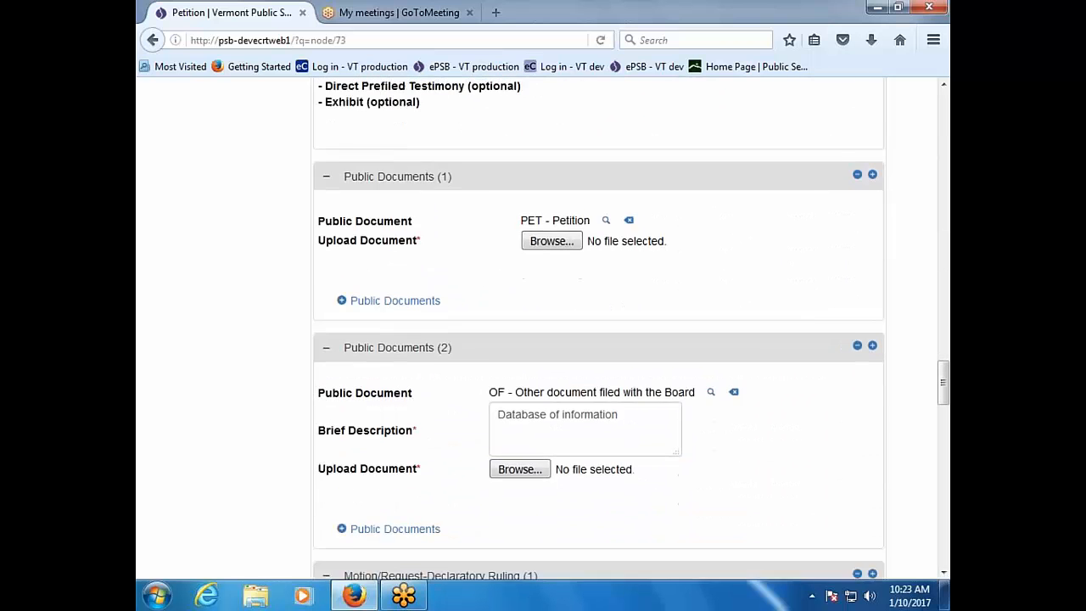
{"action": "scroll", "coordinate": [598, 331], "scroll_direction": "down", "scroll_amount": 3}
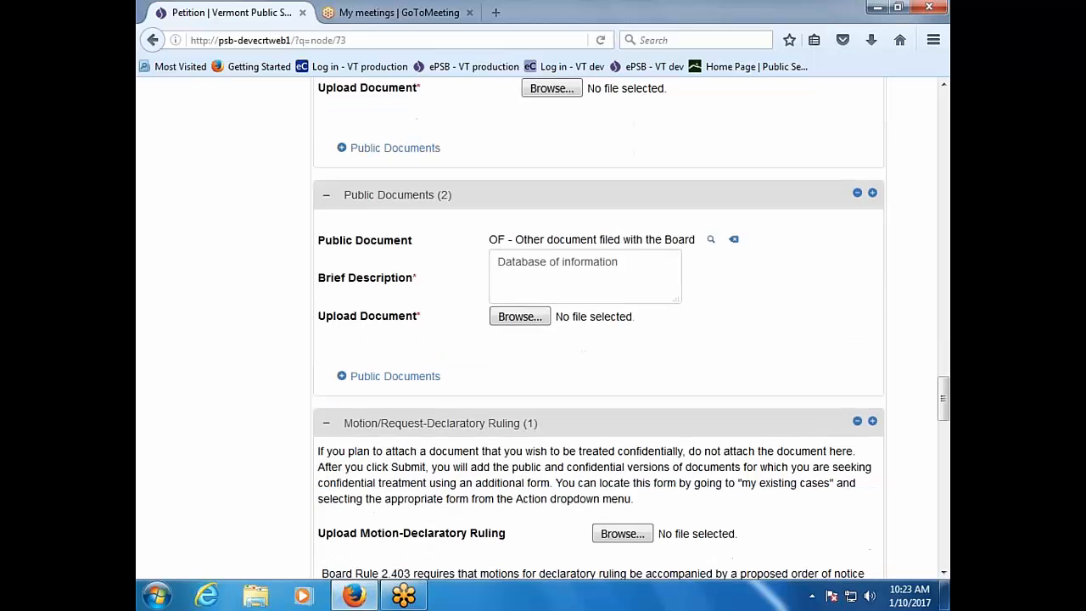
{"action": "scroll", "coordinate": [598, 331], "scroll_direction": "up", "scroll_amount": 1}
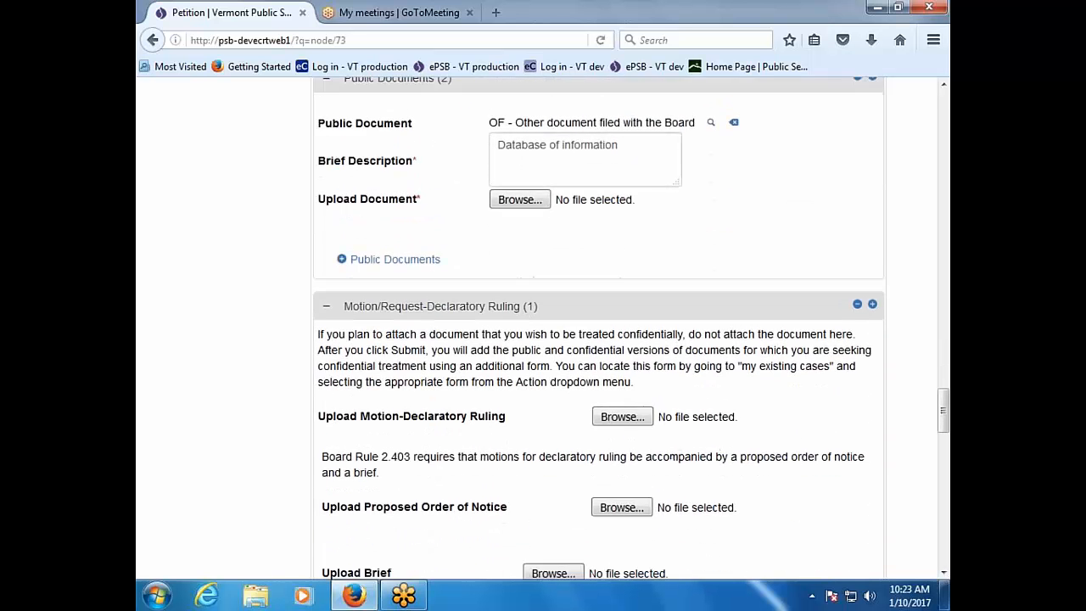
{"action": "scroll", "coordinate": [598, 331], "scroll_direction": "down", "scroll_amount": 1}
{"action": "scroll", "coordinate": [598, 331], "scroll_direction": "up", "scroll_amount": 4}
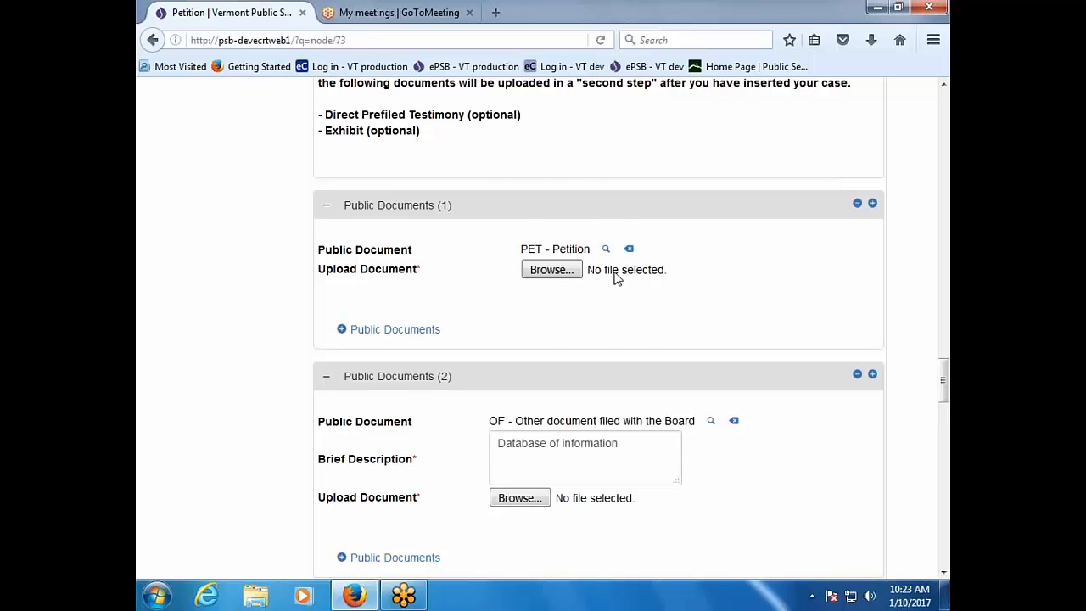
Step: Attach Document1.pdf to the petition and Document2.pdf to the other document
{"action": "left_click", "coordinate": [550, 270]}
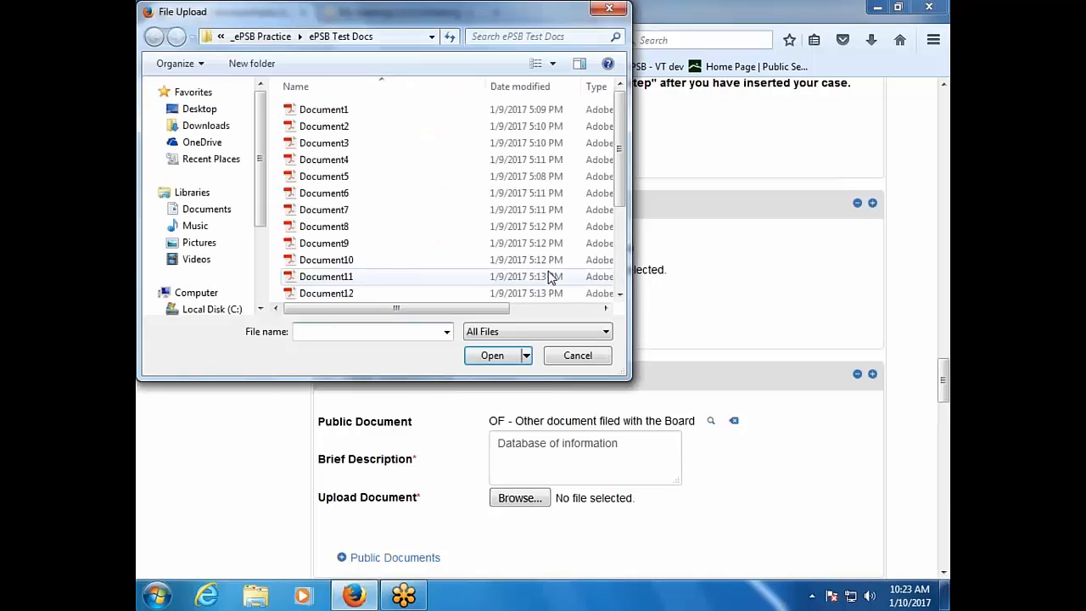
{"action": "double_click", "coordinate": [329, 110]}
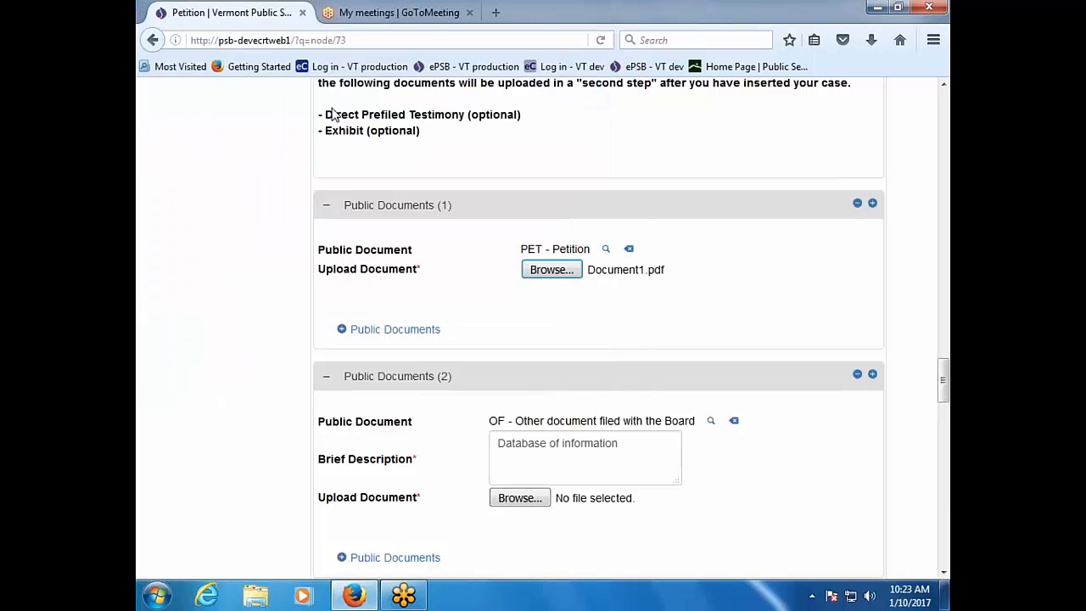
{"action": "left_click", "coordinate": [518, 498]}
{"action": "double_click", "coordinate": [316, 124]}
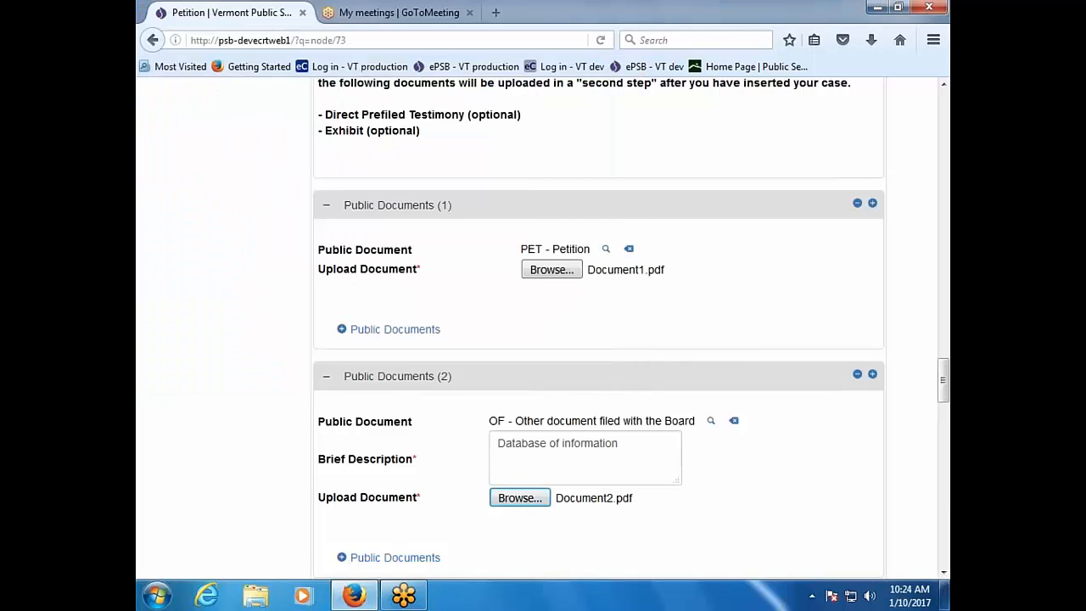
Step: Proceed to submit the petition filing to Board staff
{"action": "scroll", "coordinate": [305, 494], "scroll_direction": "down", "scroll_amount": 8}
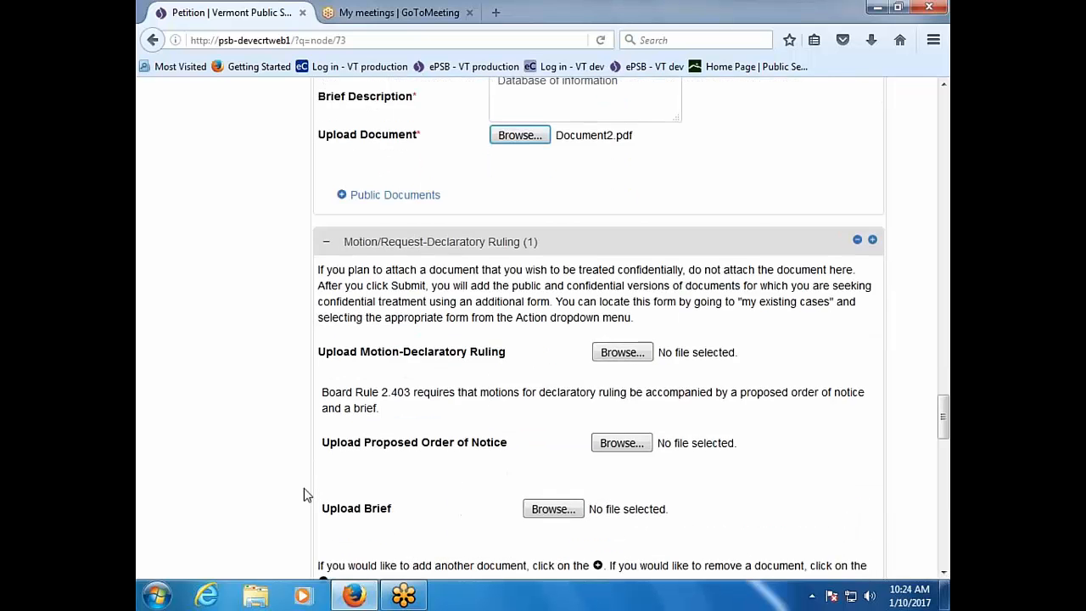
{"action": "scroll", "coordinate": [305, 495], "scroll_direction": "down", "scroll_amount": 15}
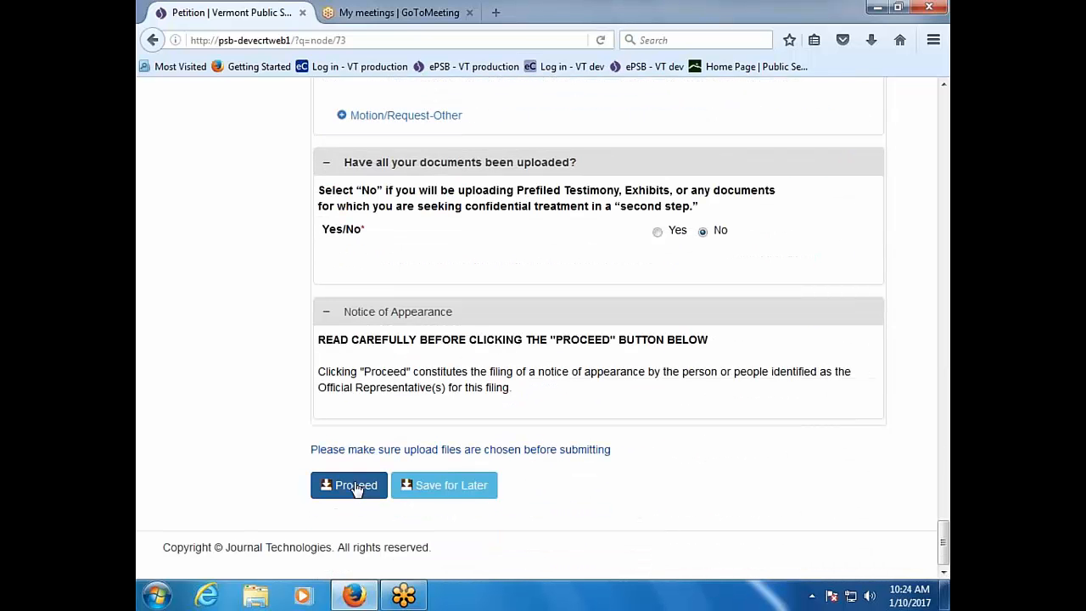
{"action": "left_click", "coordinate": [356, 489]}
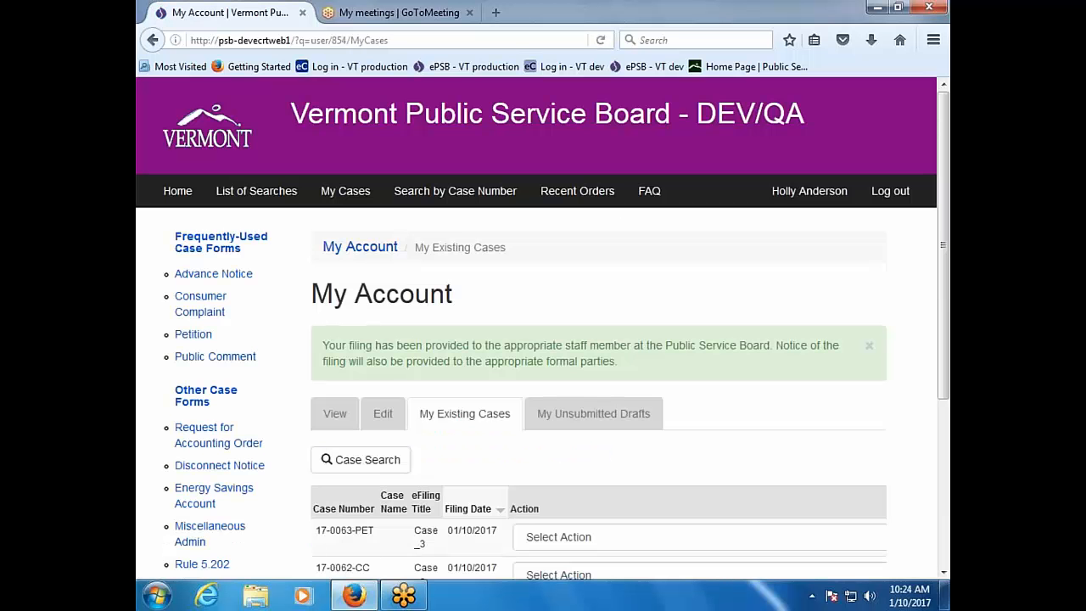
Step: Reload My Existing Cases and choose View Case for new case 17-0064-PET
{"action": "scroll", "coordinate": [348, 475], "scroll_direction": "down", "scroll_amount": 2}
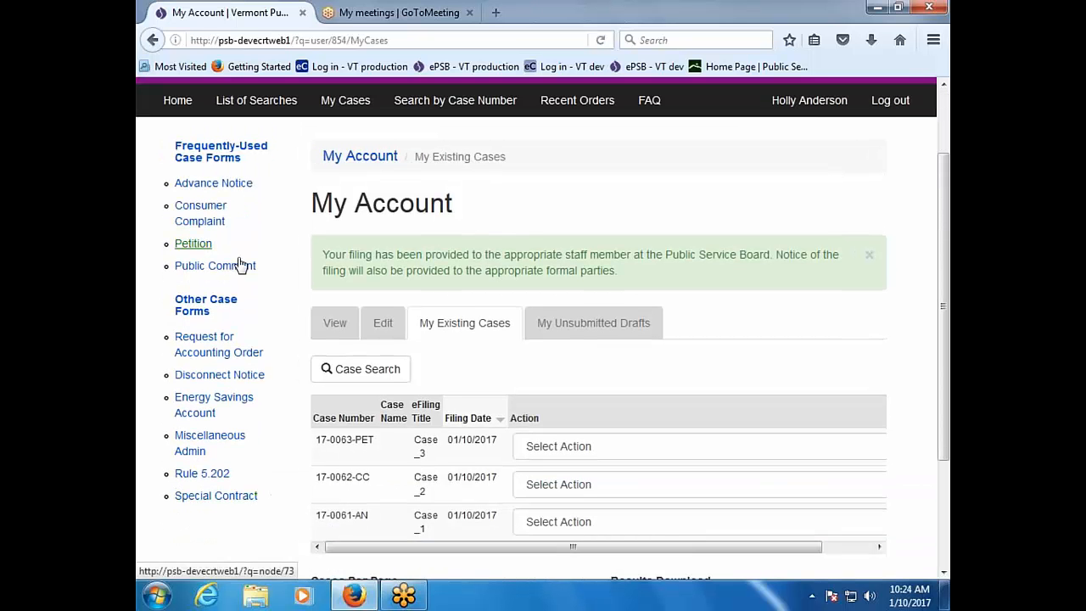
{"action": "left_click", "coordinate": [601, 41]}
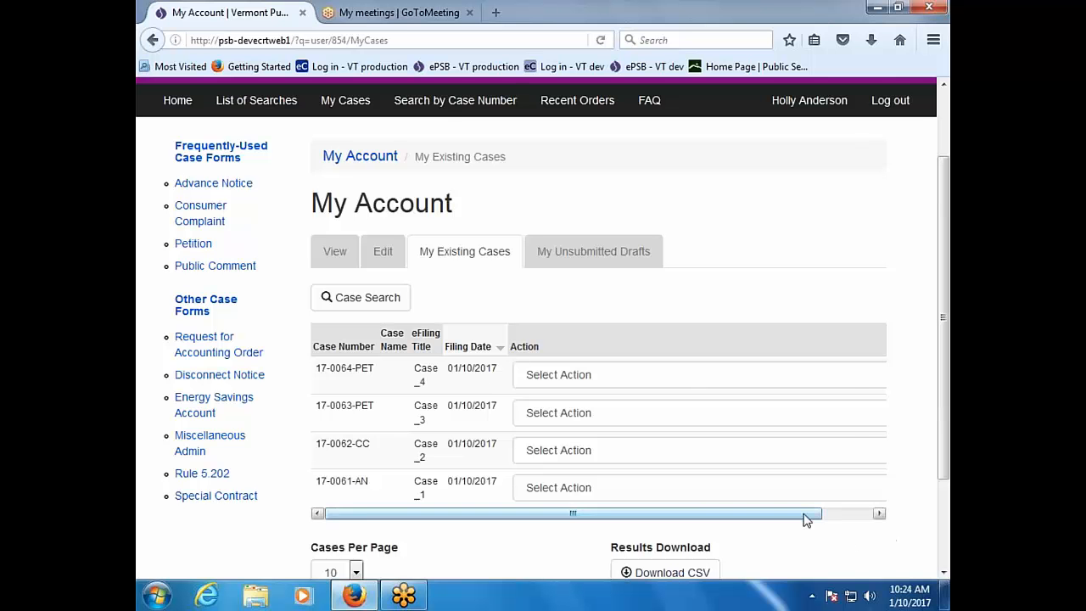
{"action": "left_click_drag", "start_coordinate": [806, 516], "coordinate": [887, 517]}
{"action": "left_click", "coordinate": [874, 379]}
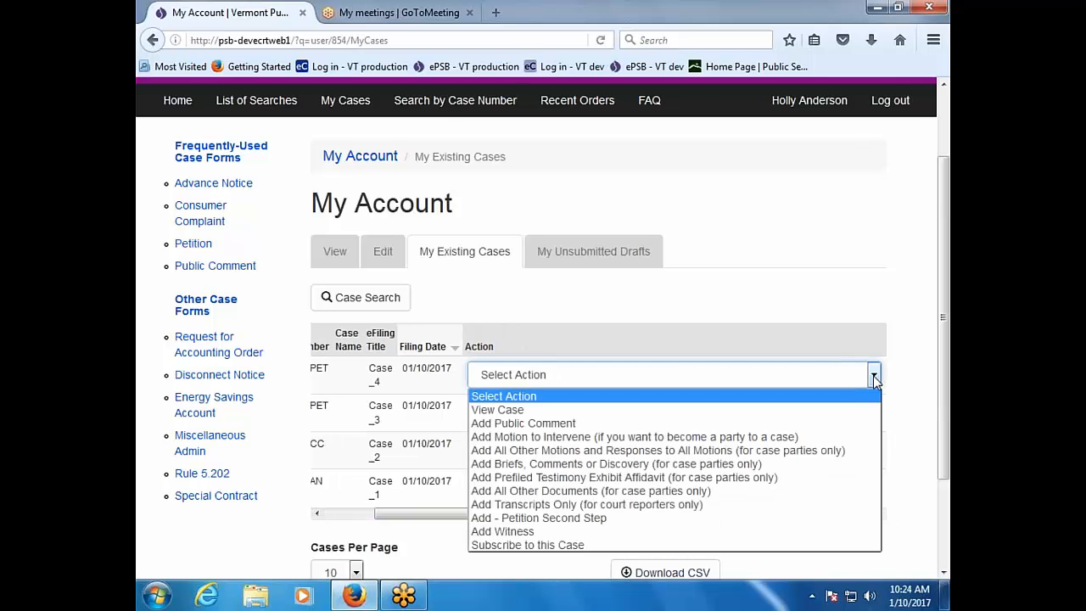
{"action": "left_click", "coordinate": [842, 410]}
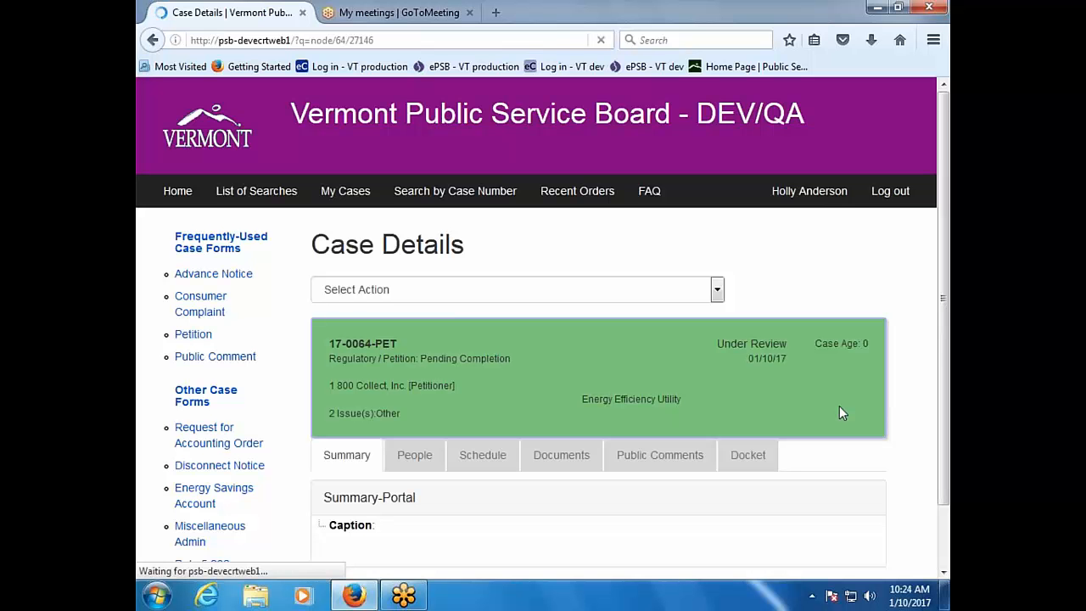
Step: Review the Parties/Participants on case 17-0064-PET's People tab, then go back to My Existing Cases
{"action": "scroll", "coordinate": [839, 407], "scroll_direction": "down", "scroll_amount": 1}
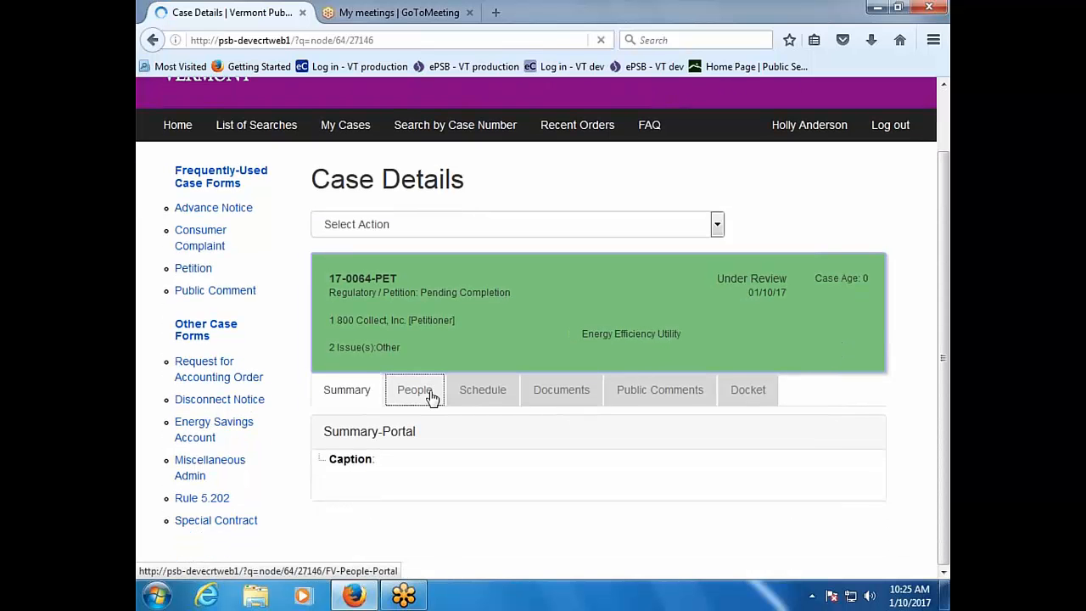
{"action": "left_click", "coordinate": [431, 395]}
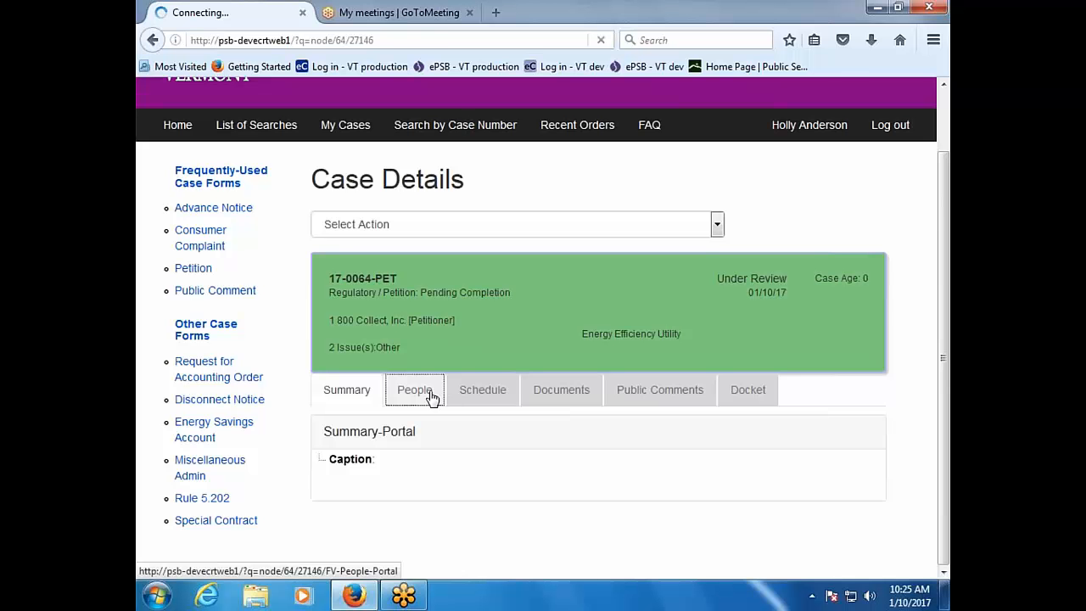
{"action": "scroll", "coordinate": [543, 331], "scroll_direction": "down", "scroll_amount": 5}
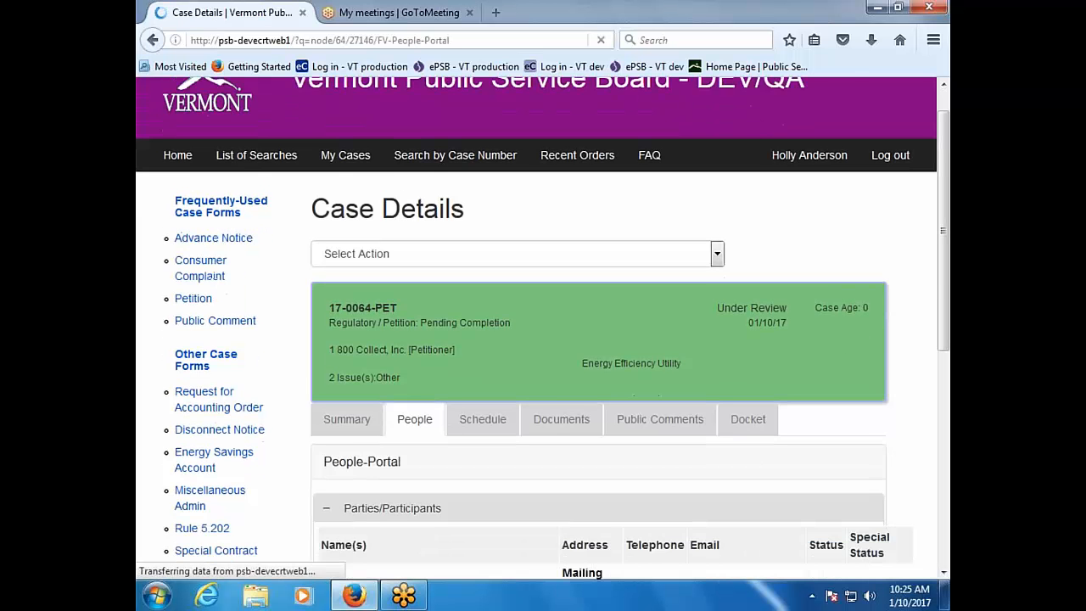
{"action": "scroll", "coordinate": [594, 407], "scroll_direction": "down", "scroll_amount": 1}
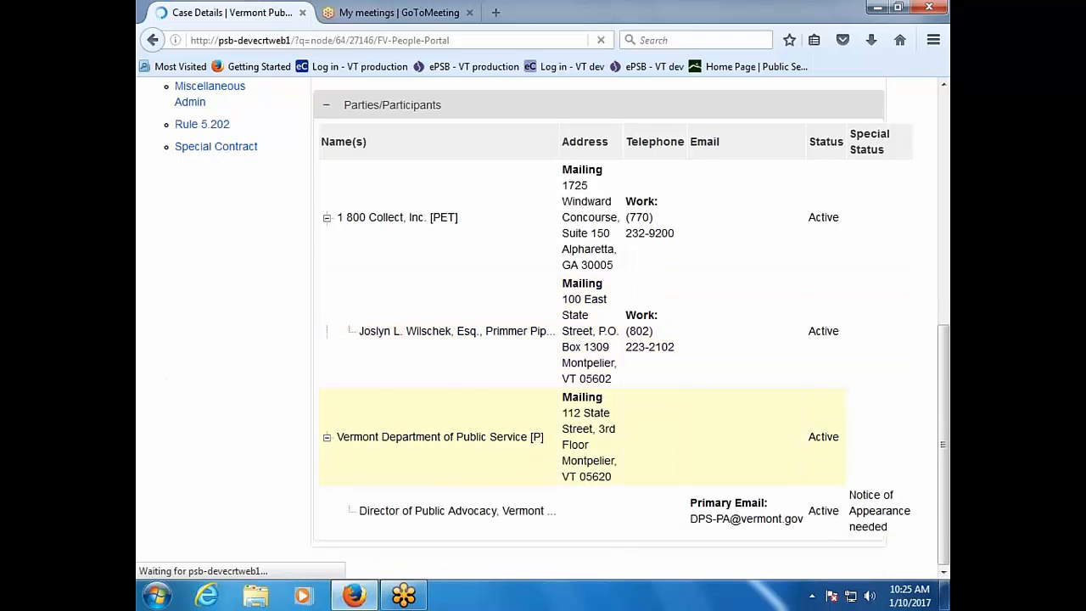
{"action": "scroll", "coordinate": [593, 424], "scroll_direction": "up", "scroll_amount": 2}
{"action": "scroll", "coordinate": [594, 424], "scroll_direction": "up", "scroll_amount": 6}
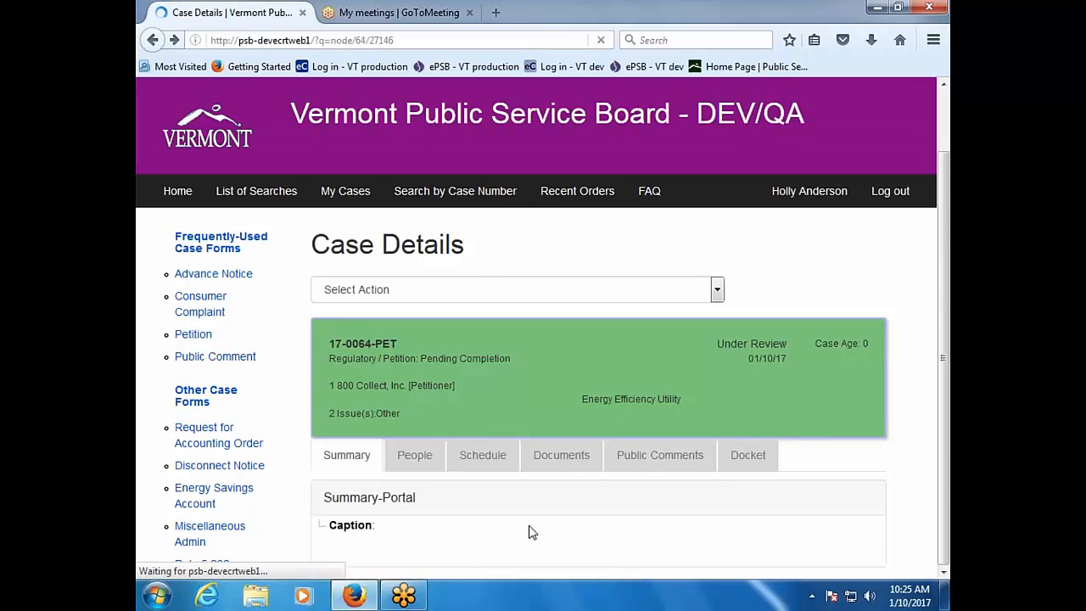
{"action": "left_click", "coordinate": [152, 40]}
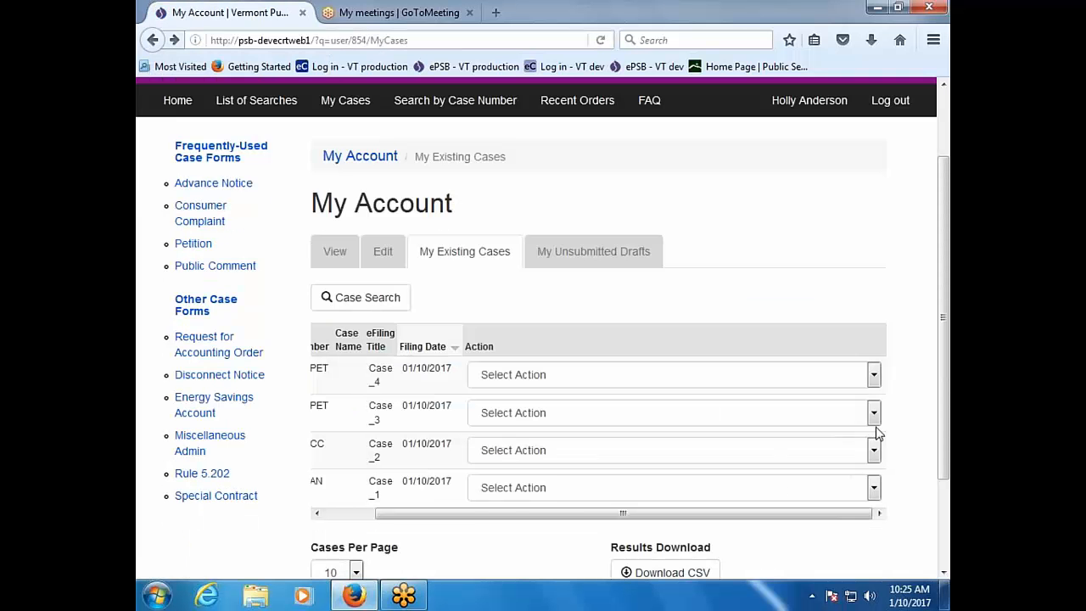
Step: View case 17-0063-PET and scroll its People tab listing Green Mountain Power, Public Service Department, Agency of Natural Resources
{"action": "left_click", "coordinate": [874, 414]}
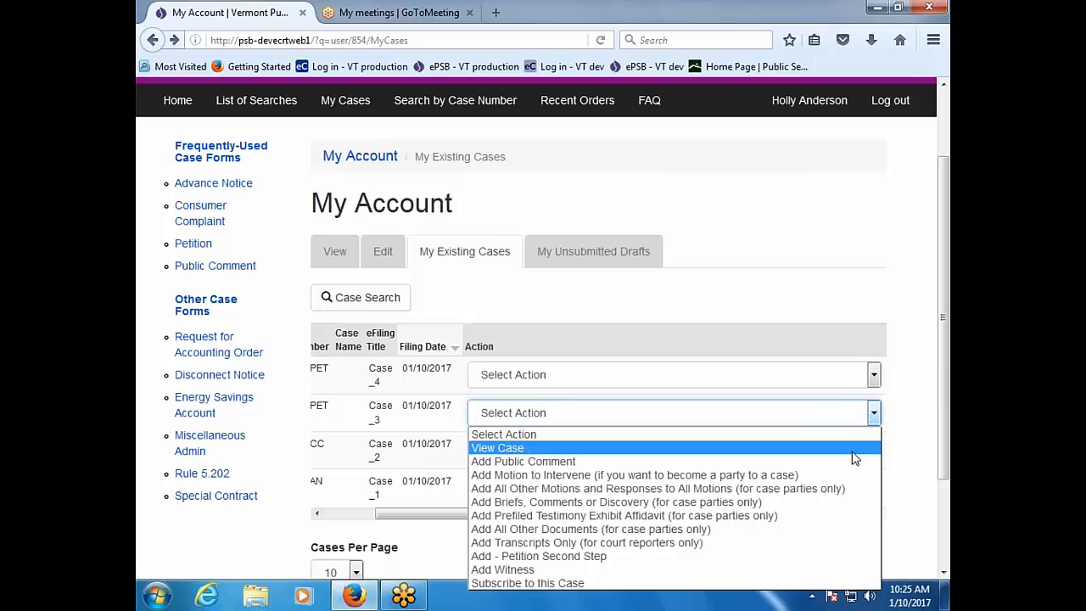
{"action": "left_click", "coordinate": [857, 448]}
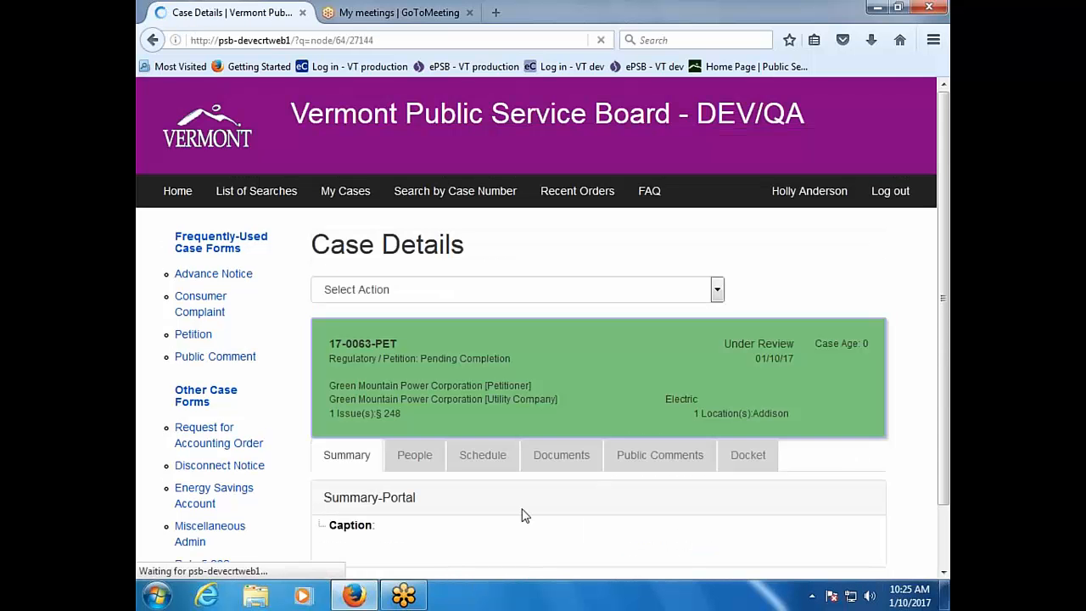
{"action": "scroll", "coordinate": [525, 512], "scroll_direction": "down", "scroll_amount": 1}
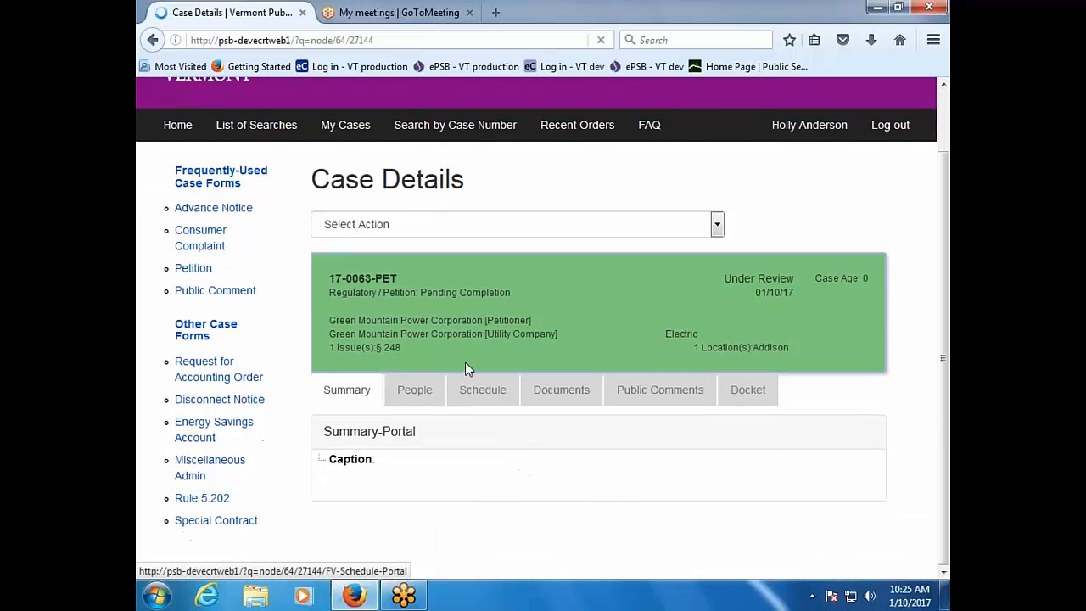
{"action": "left_click", "coordinate": [427, 391]}
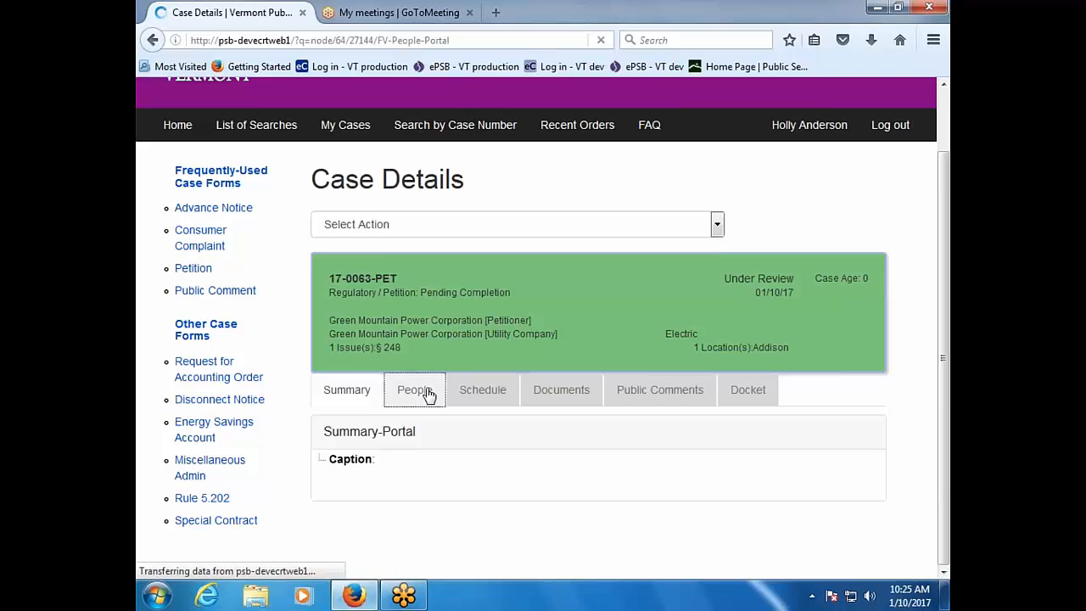
{"action": "scroll", "coordinate": [414, 445], "scroll_direction": "down", "scroll_amount": 3}
{"action": "scroll", "coordinate": [414, 444], "scroll_direction": "down", "scroll_amount": 5}
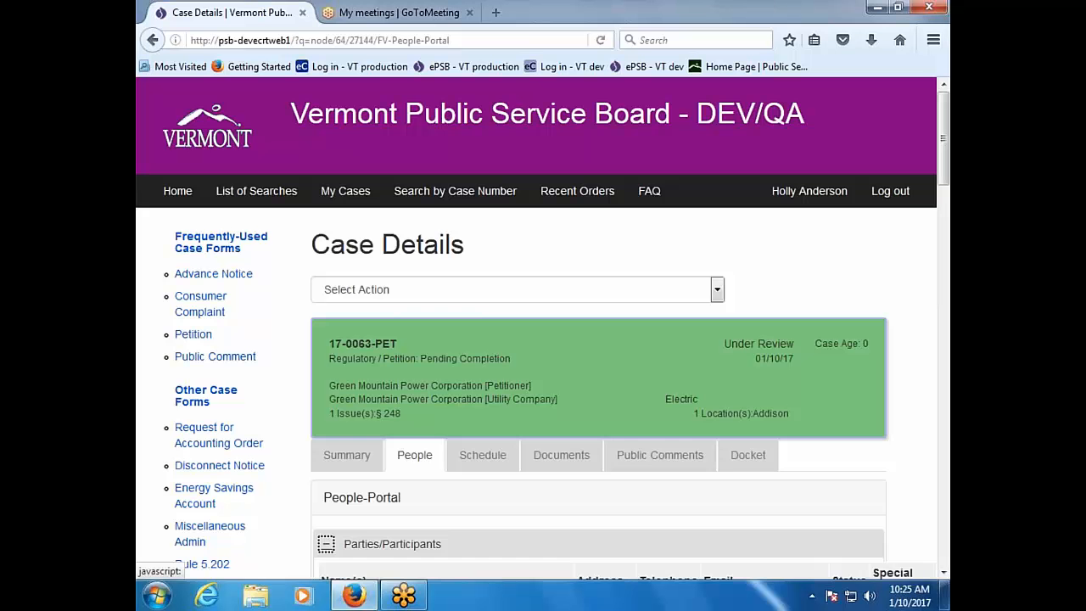
{"action": "scroll", "coordinate": [377, 488], "scroll_direction": "down", "scroll_amount": 9}
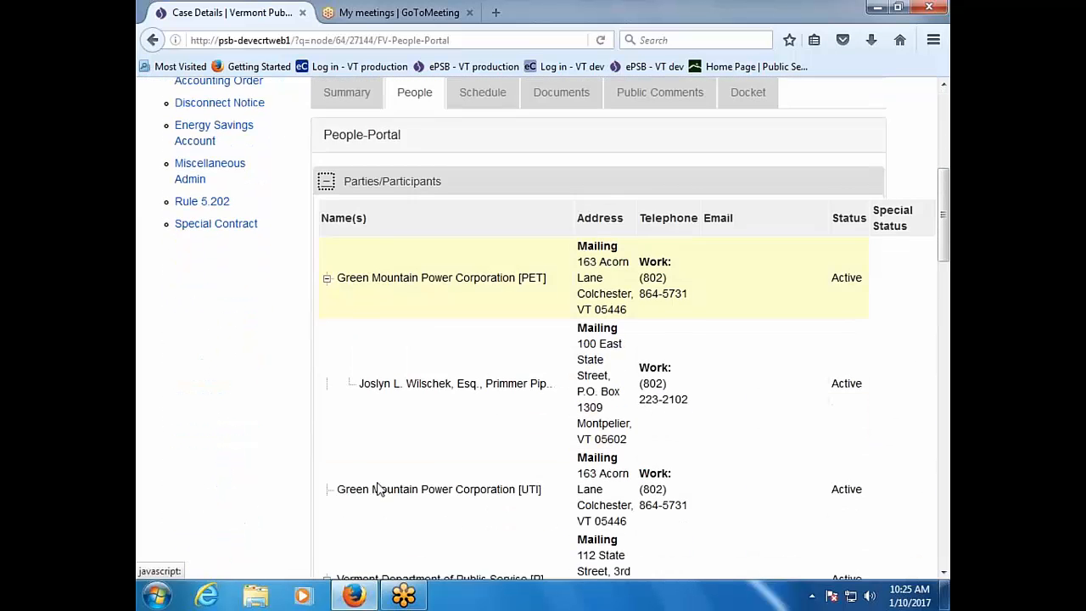
{"action": "scroll", "coordinate": [379, 489], "scroll_direction": "down", "scroll_amount": 6}
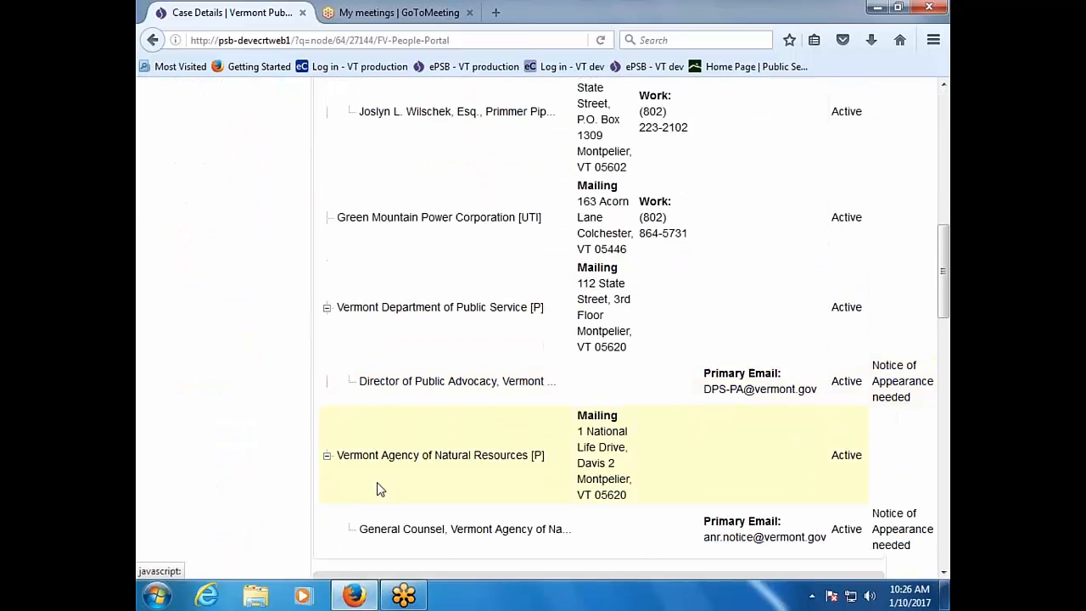
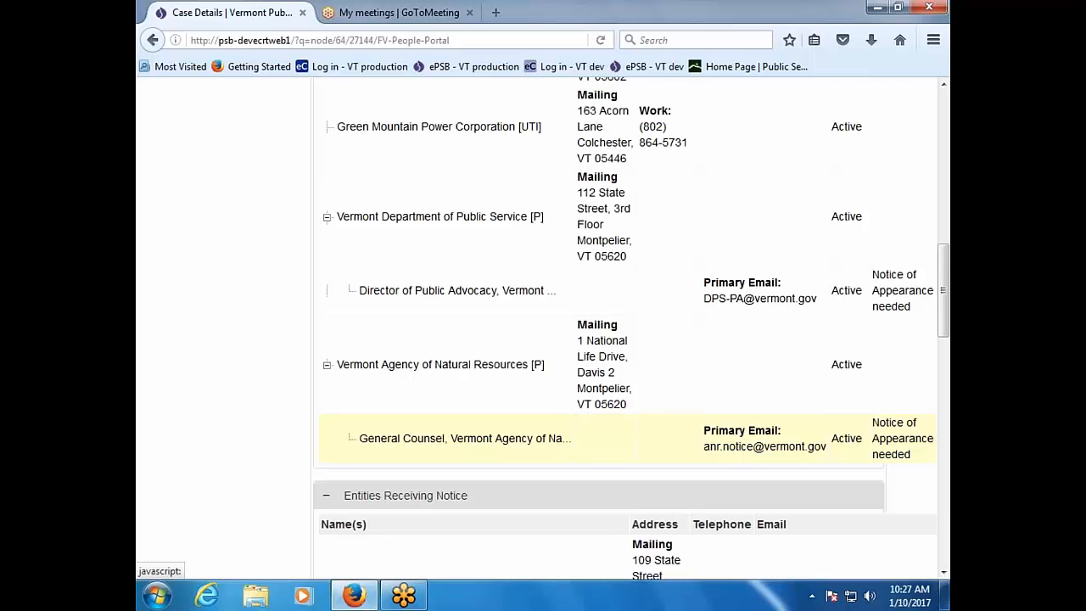
Step: From case 17-0063-PET's Case Details, bring up a blank Petition filing form
{"action": "scroll", "coordinate": [543, 330], "scroll_direction": "up", "scroll_amount": 15}
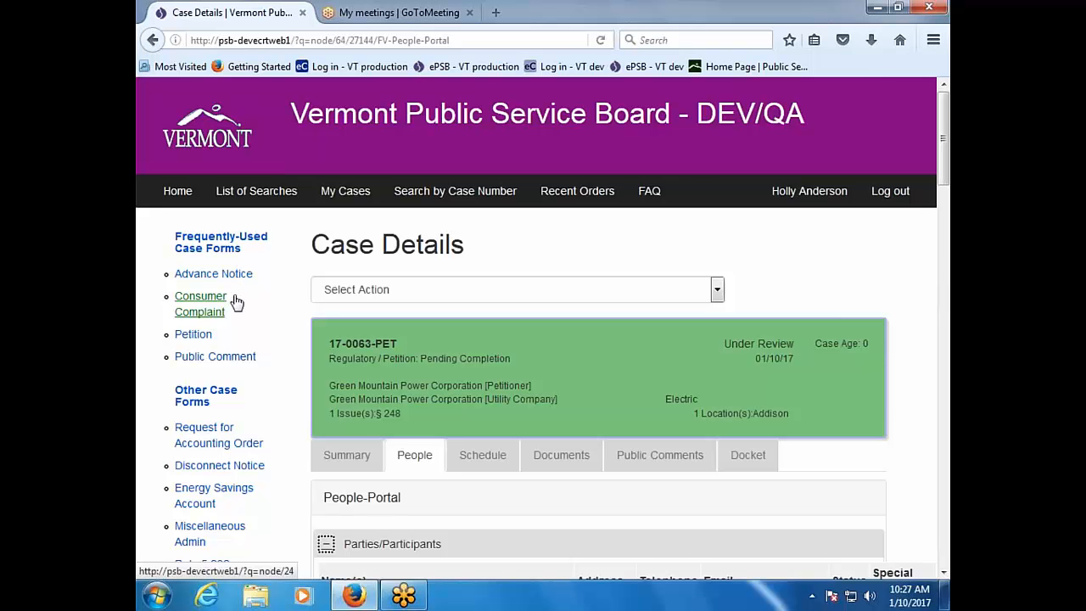
{"action": "left_click", "coordinate": [194, 336]}
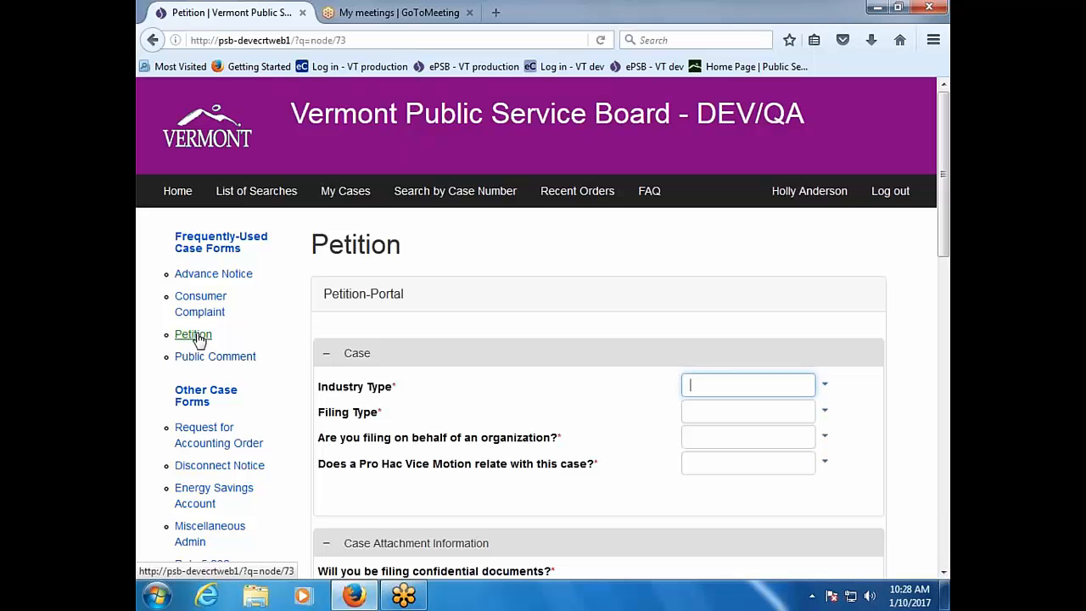
Step: Open the CONCOM-Portal Consumer Complaint form and read down to its General Instructions
{"action": "left_click", "coordinate": [204, 303]}
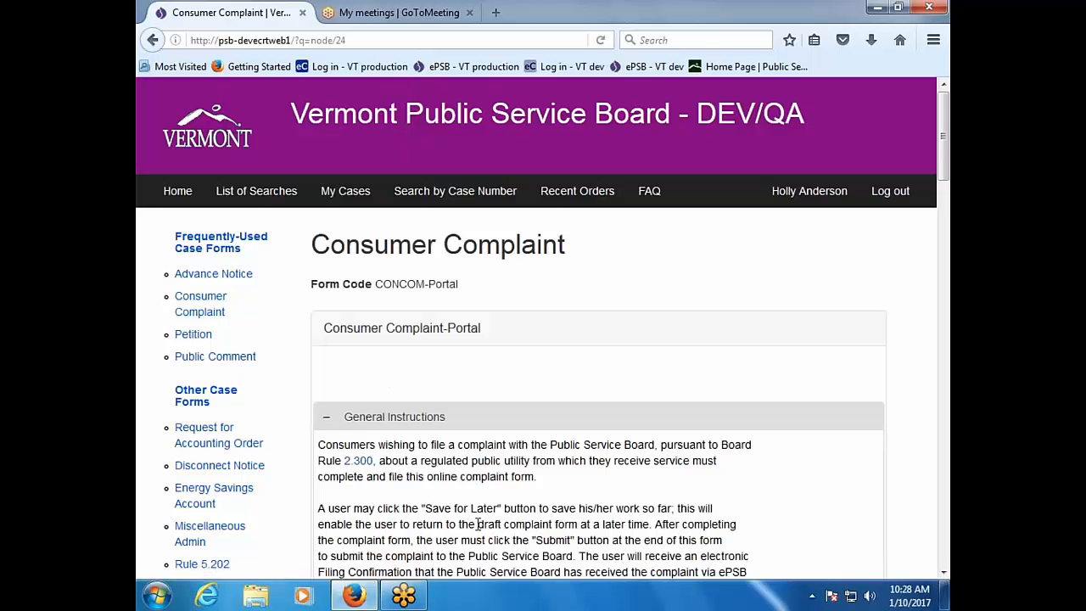
{"action": "scroll", "coordinate": [543, 328], "scroll_direction": "down", "scroll_amount": 3}
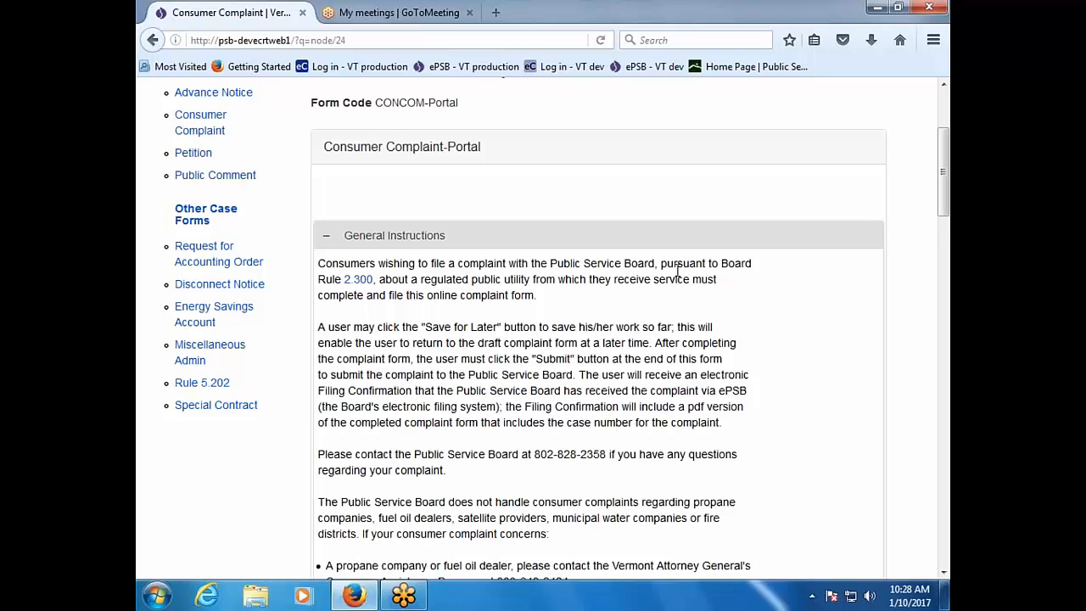
Step: Follow the Board Rule 2.300 link to a Page Not Found tab, then return to the complaint form
{"action": "left_click", "coordinate": [353, 284]}
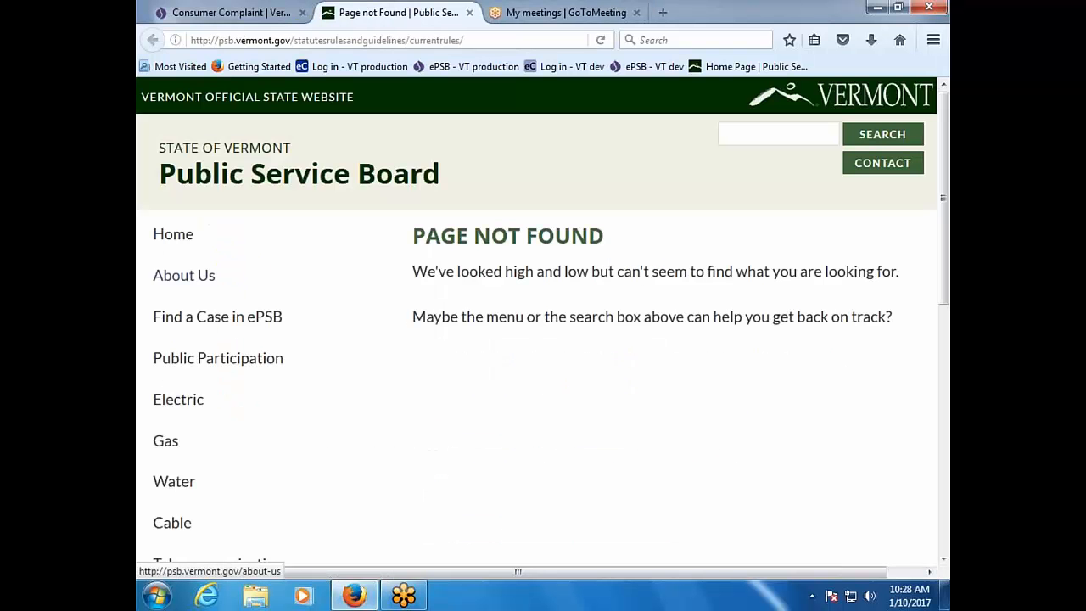
{"action": "left_click", "coordinate": [207, 17]}
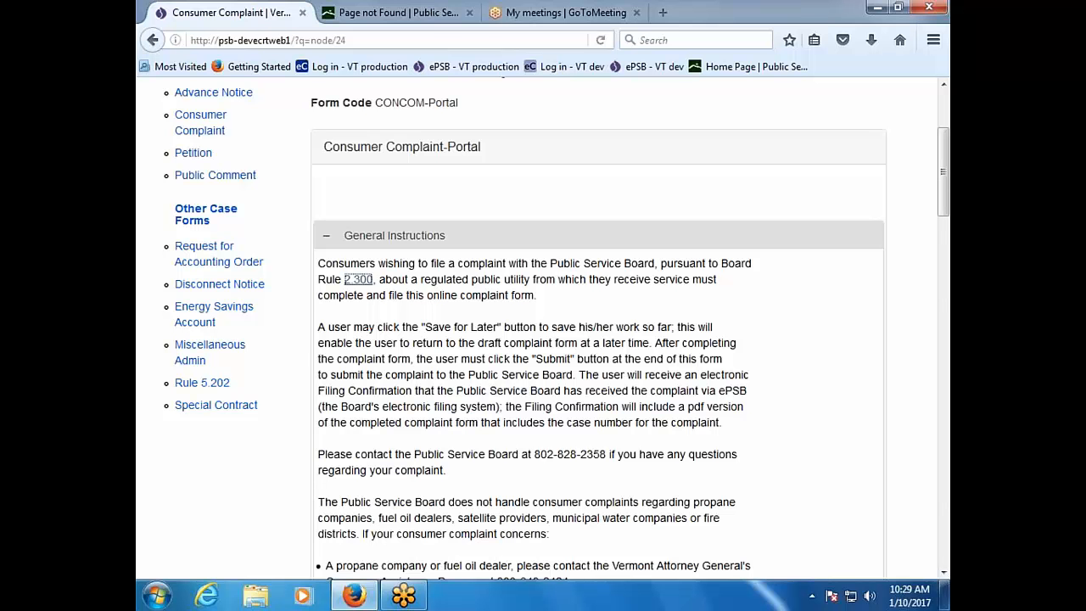
{"action": "scroll", "coordinate": [439, 453], "scroll_direction": "down", "scroll_amount": 4}
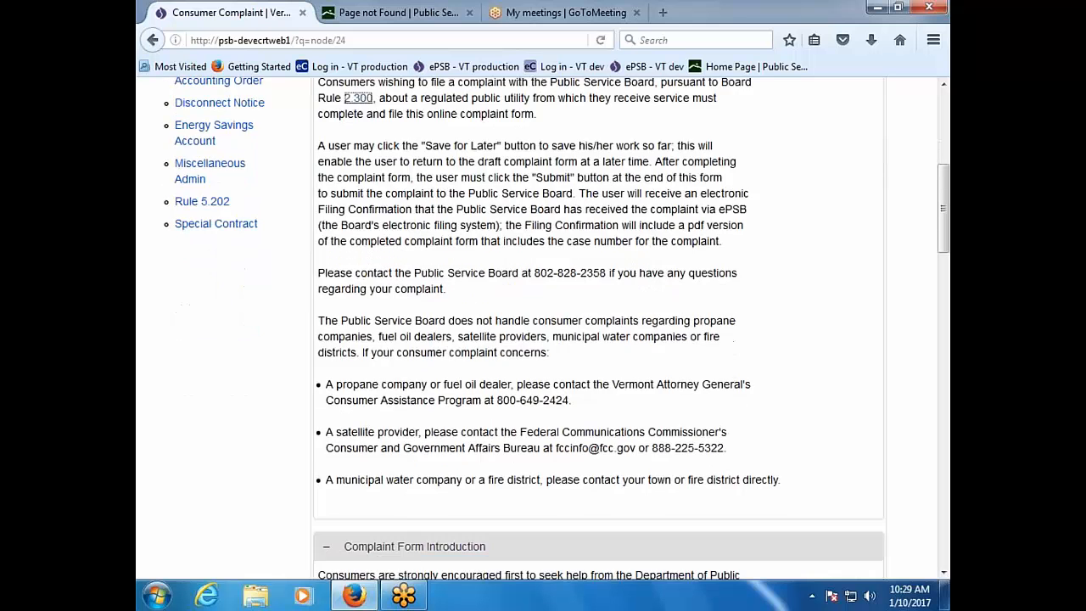
{"action": "scroll", "coordinate": [543, 329], "scroll_direction": "down", "scroll_amount": 6}
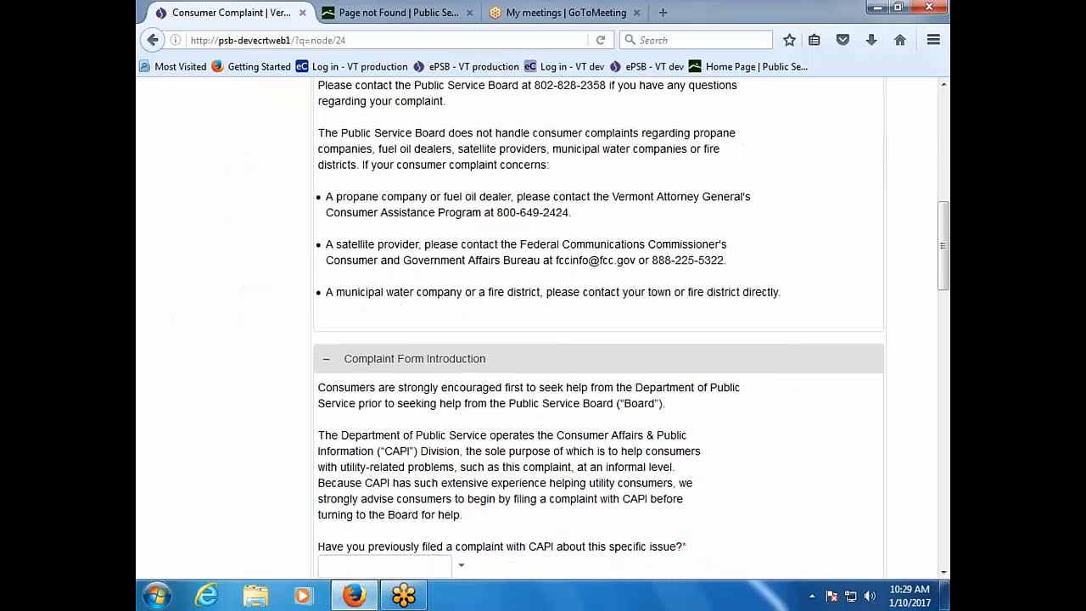
{"action": "scroll", "coordinate": [543, 329], "scroll_direction": "down", "scroll_amount": 10}
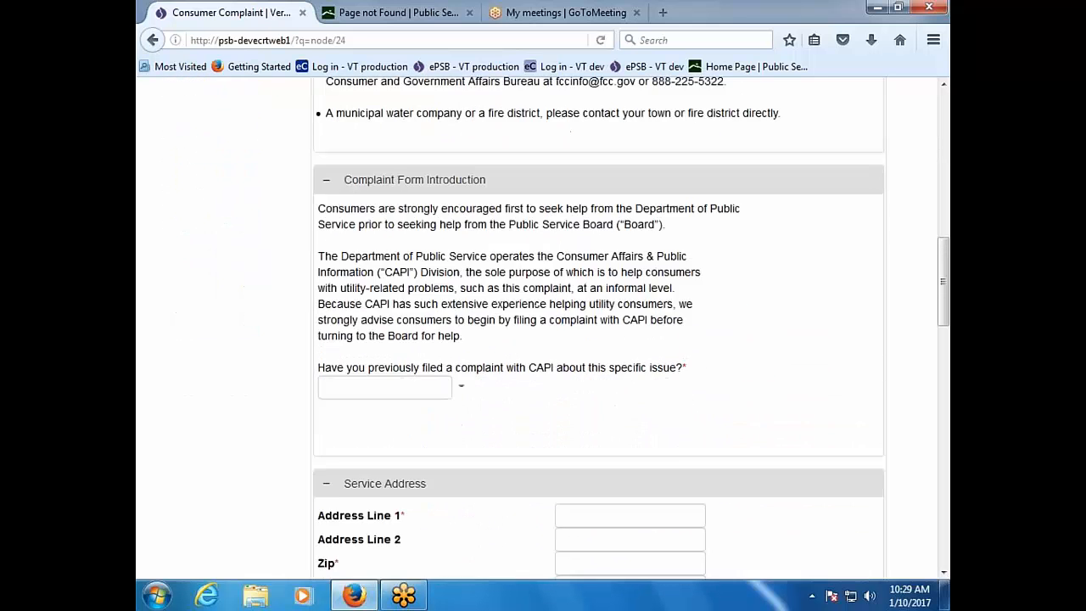
{"action": "scroll", "coordinate": [543, 329], "scroll_direction": "down", "scroll_amount": 10}
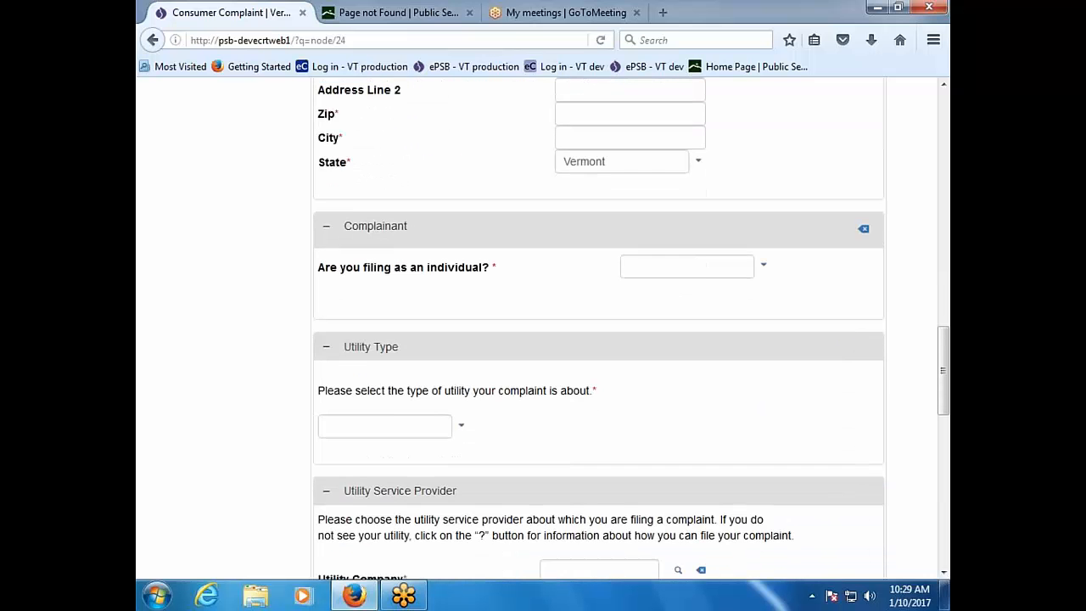
{"action": "scroll", "coordinate": [542, 329], "scroll_direction": "down", "scroll_amount": 8}
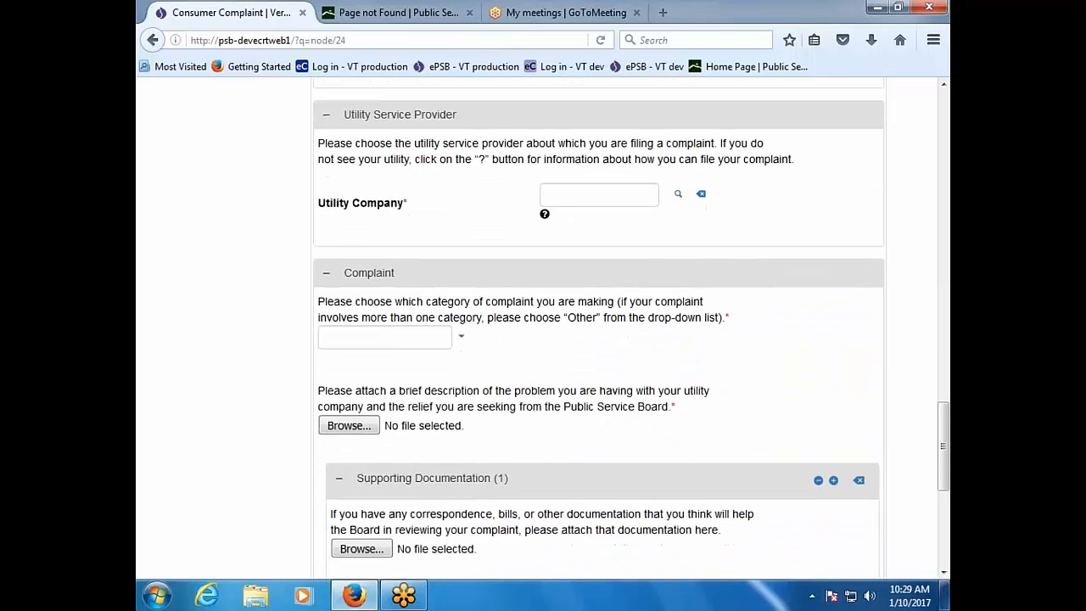
{"action": "scroll", "coordinate": [543, 329], "scroll_direction": "up", "scroll_amount": 20}
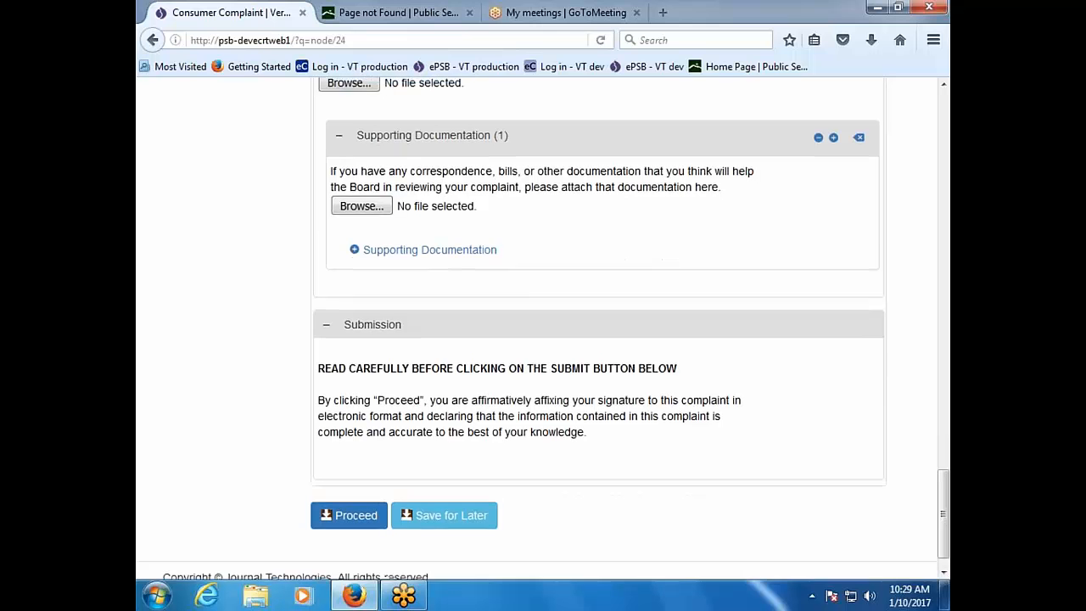
{"action": "scroll", "coordinate": [543, 329], "scroll_direction": "up", "scroll_amount": 10}
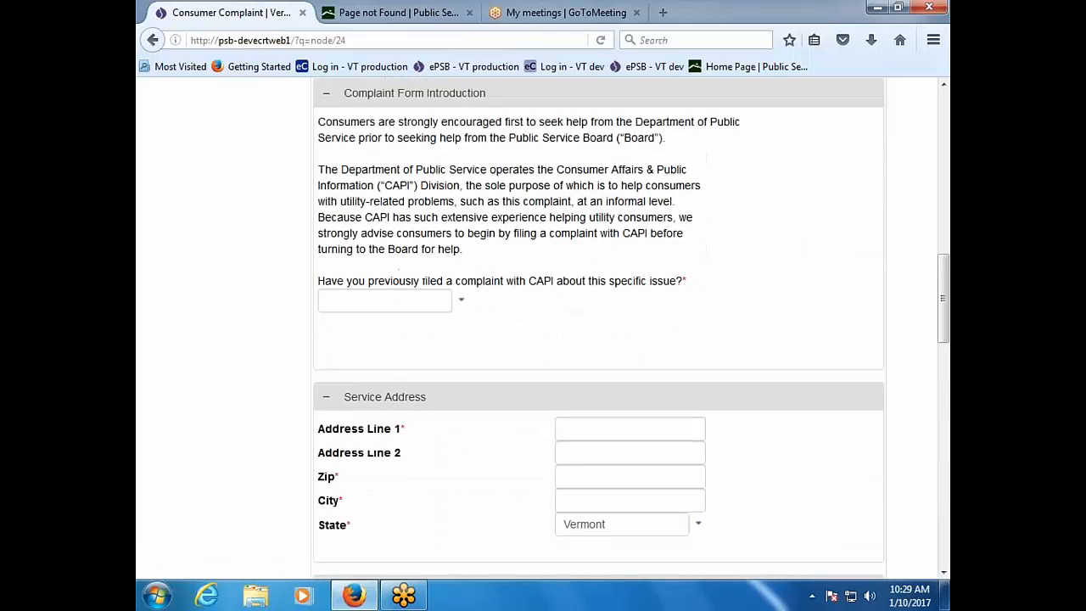
{"action": "scroll", "coordinate": [543, 329], "scroll_direction": "up", "scroll_amount": 6}
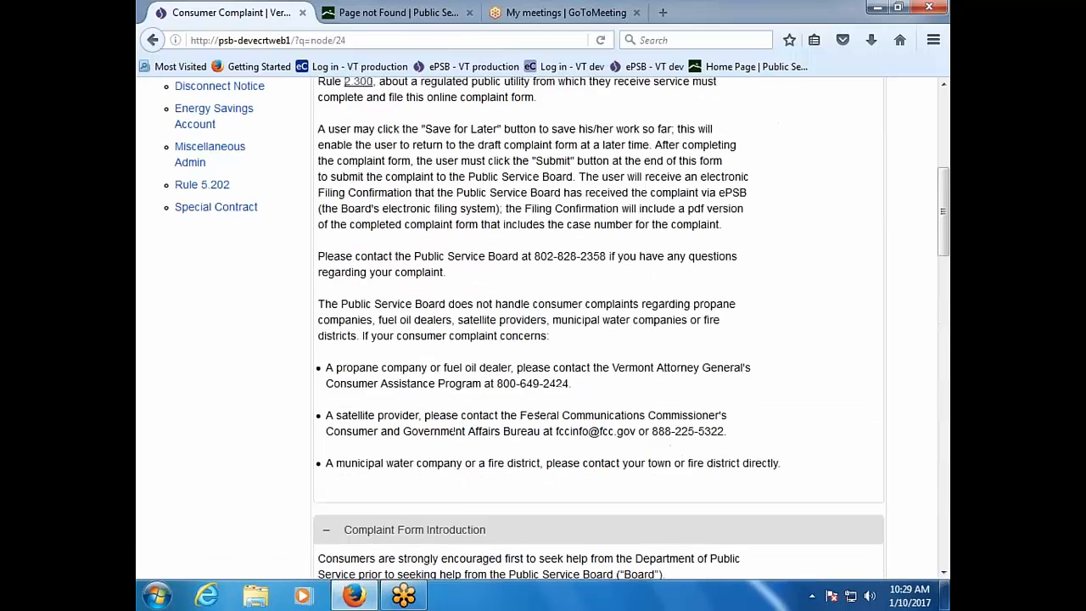
{"action": "scroll", "coordinate": [542, 329], "scroll_direction": "up", "scroll_amount": 7}
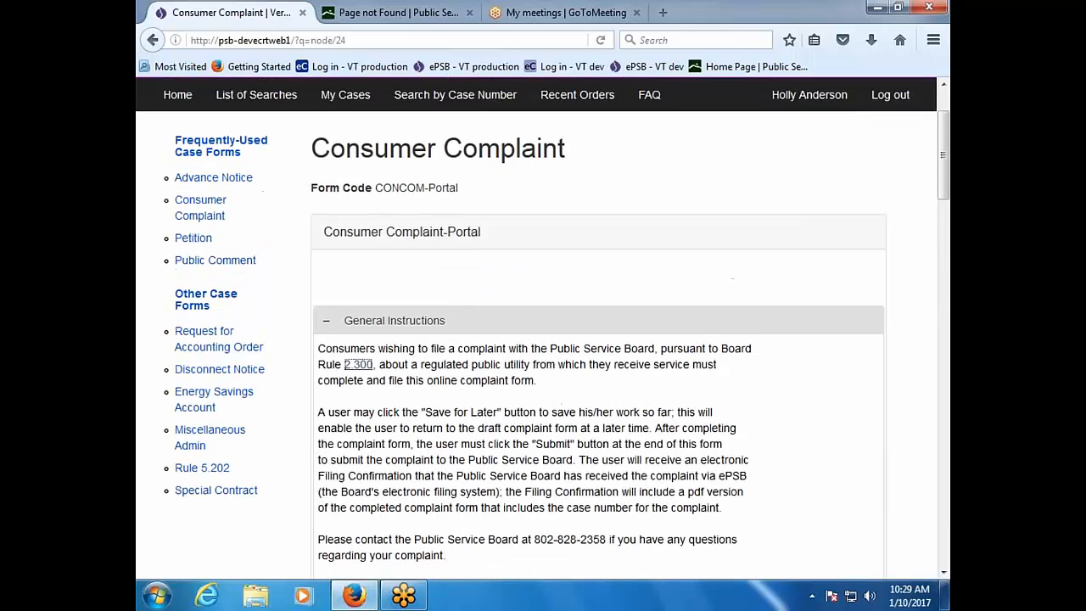
{"action": "scroll", "coordinate": [543, 330], "scroll_direction": "down", "scroll_amount": 16}
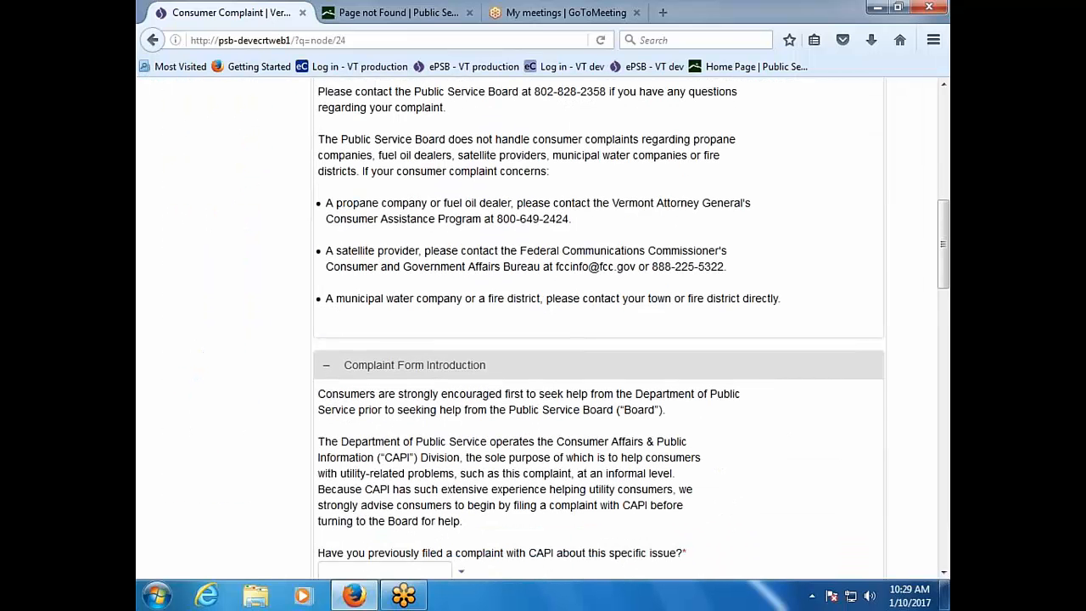
{"action": "scroll", "coordinate": [543, 329], "scroll_direction": "down", "scroll_amount": 6}
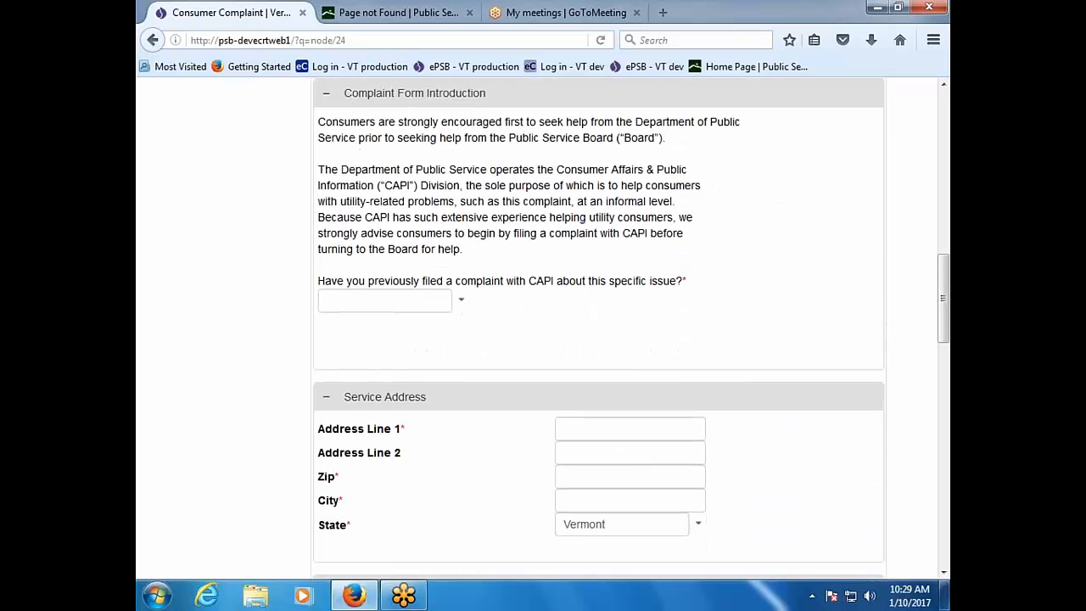
{"action": "scroll", "coordinate": [543, 329], "scroll_direction": "down", "scroll_amount": 6}
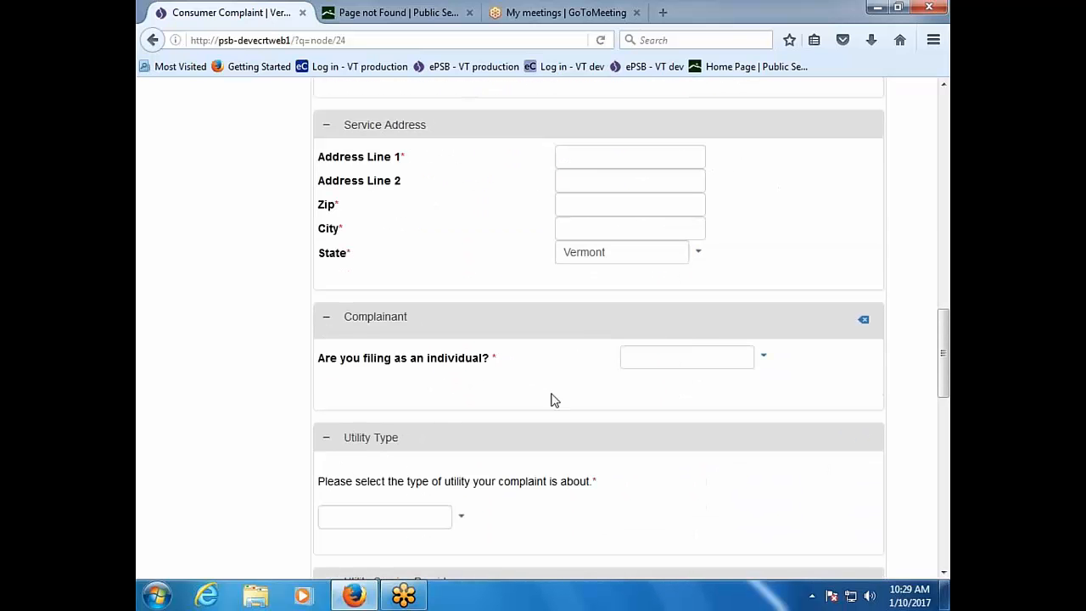
Step: Answer Yes to both 'Are you filing as an individual?' and 'Are you representing yourself?'
{"action": "left_click", "coordinate": [762, 360]}
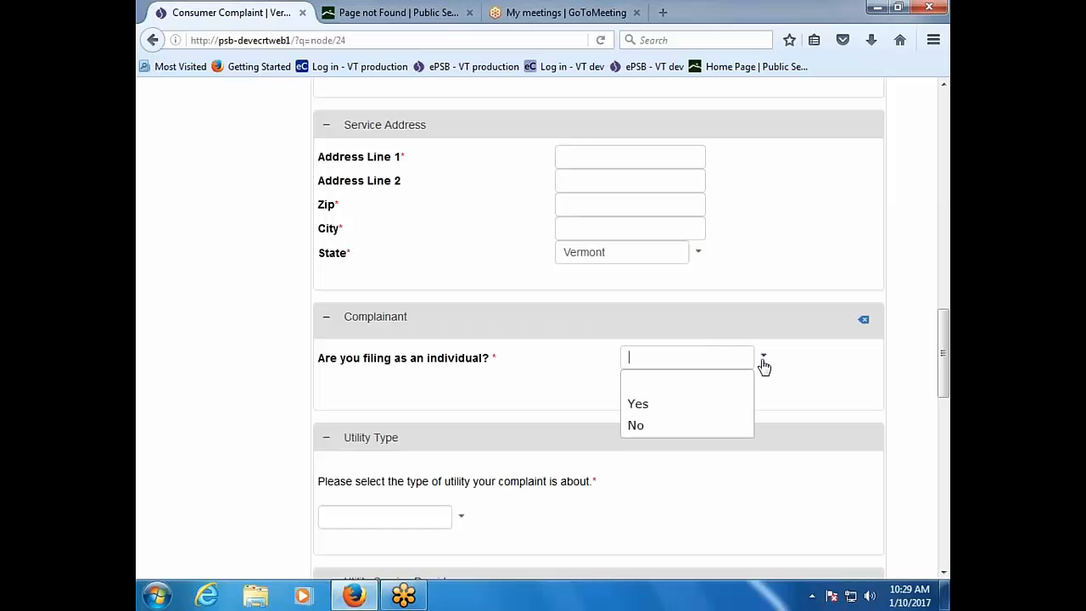
{"action": "left_click", "coordinate": [730, 405]}
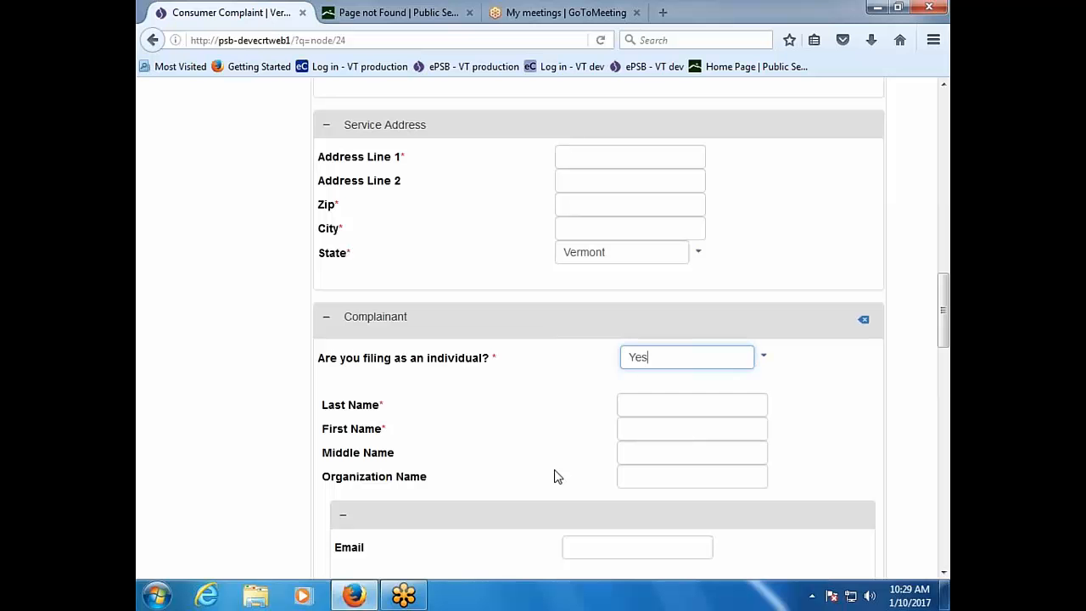
{"action": "scroll", "coordinate": [556, 476], "scroll_direction": "down", "scroll_amount": 5}
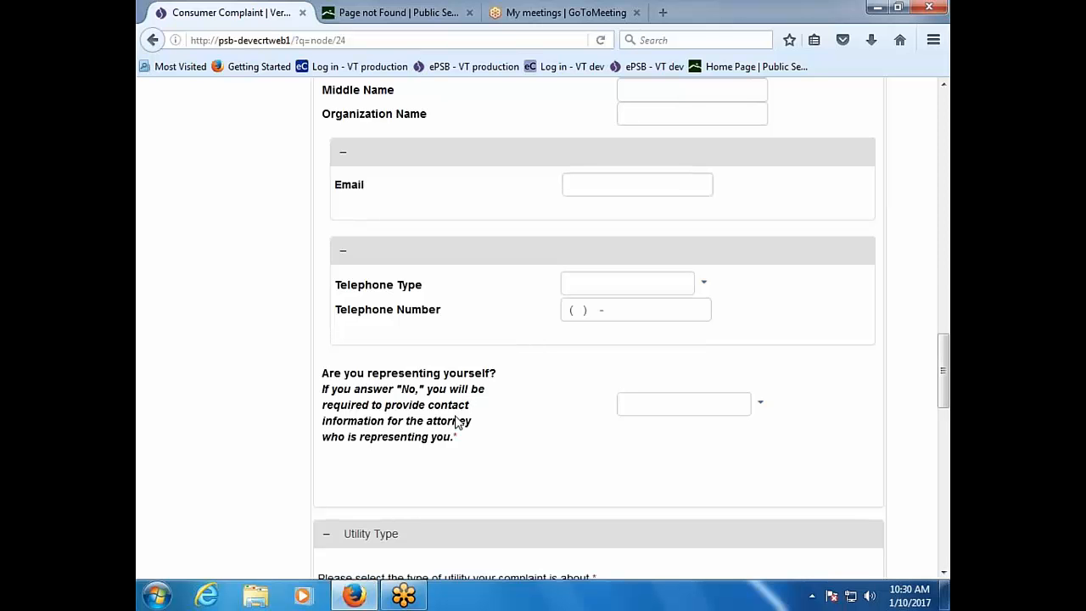
{"action": "left_click", "coordinate": [768, 411]}
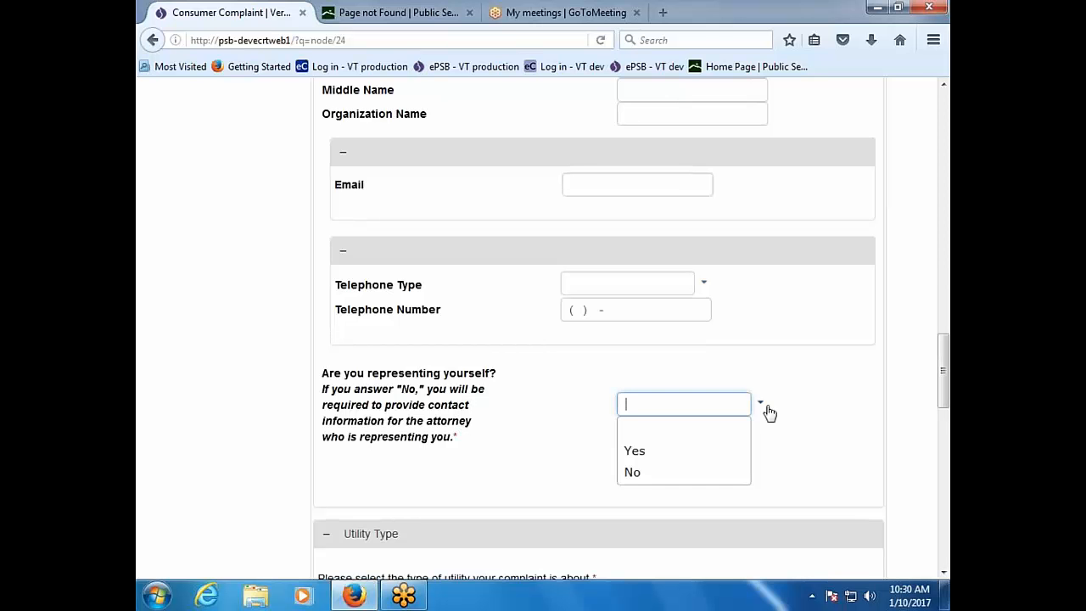
{"action": "left_click", "coordinate": [711, 460]}
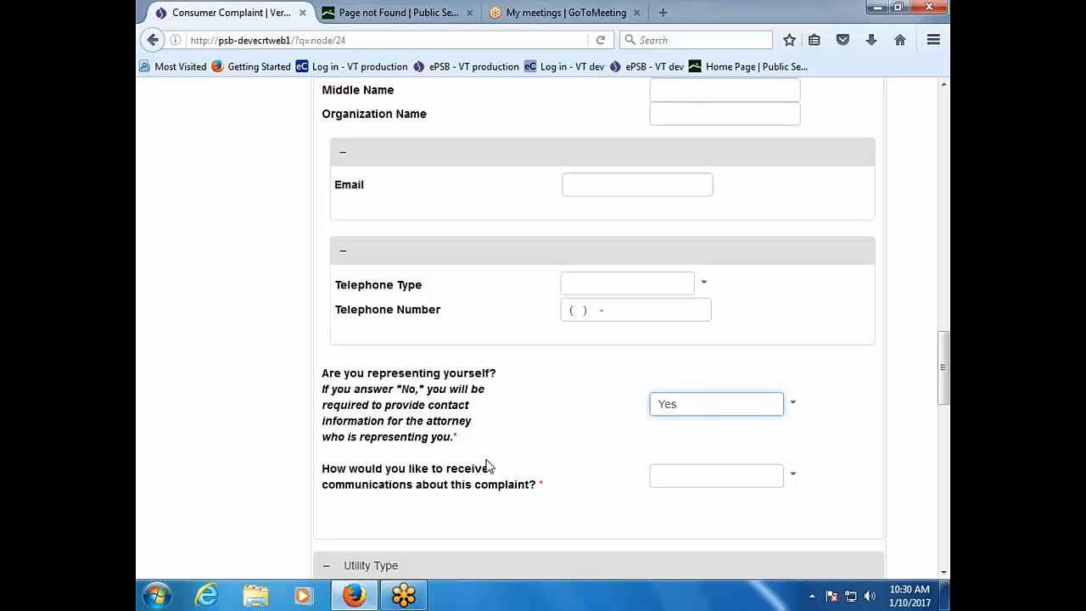
Step: Scroll back to the top of the Consumer Complaint form and switch to the Petition-Portal form
{"action": "scroll", "coordinate": [486, 466], "scroll_direction": "up", "scroll_amount": 5}
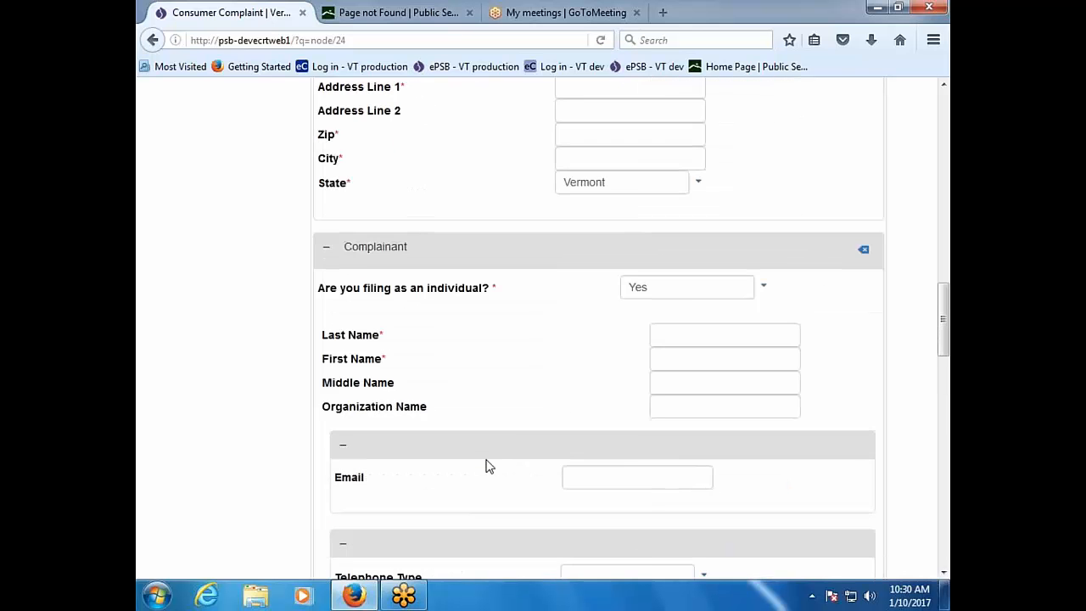
{"action": "scroll", "coordinate": [486, 465], "scroll_direction": "up", "scroll_amount": 10}
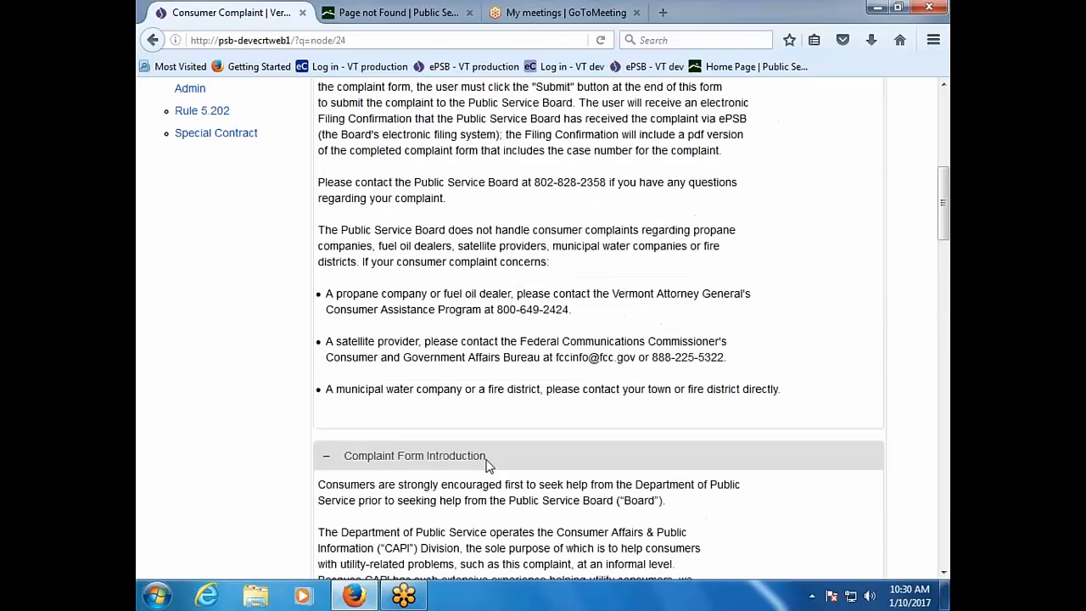
{"action": "scroll", "coordinate": [487, 466], "scroll_direction": "up", "scroll_amount": 6}
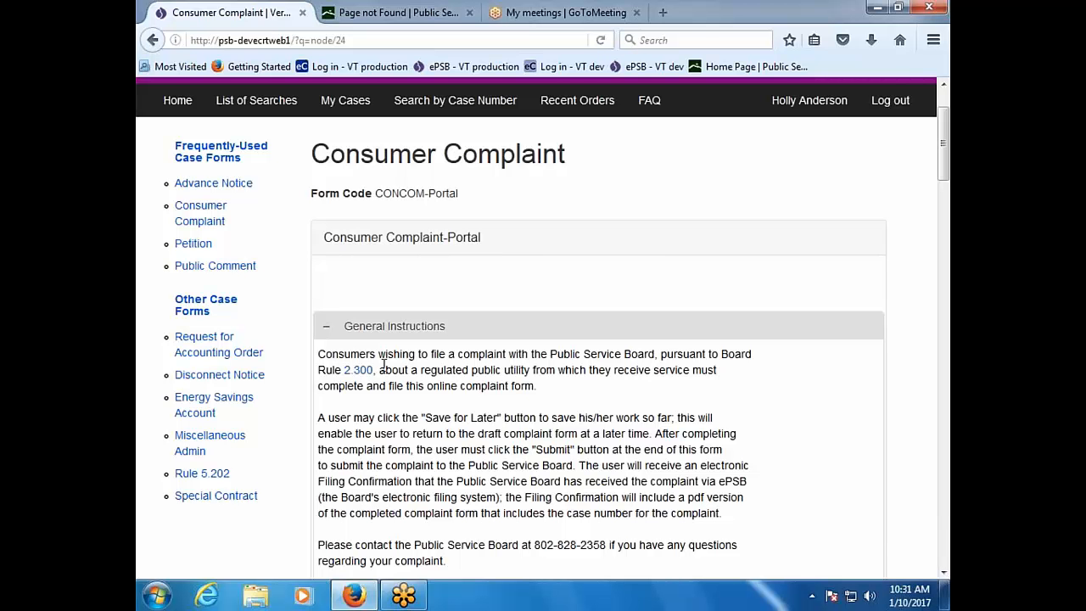
{"action": "left_click", "coordinate": [190, 245]}
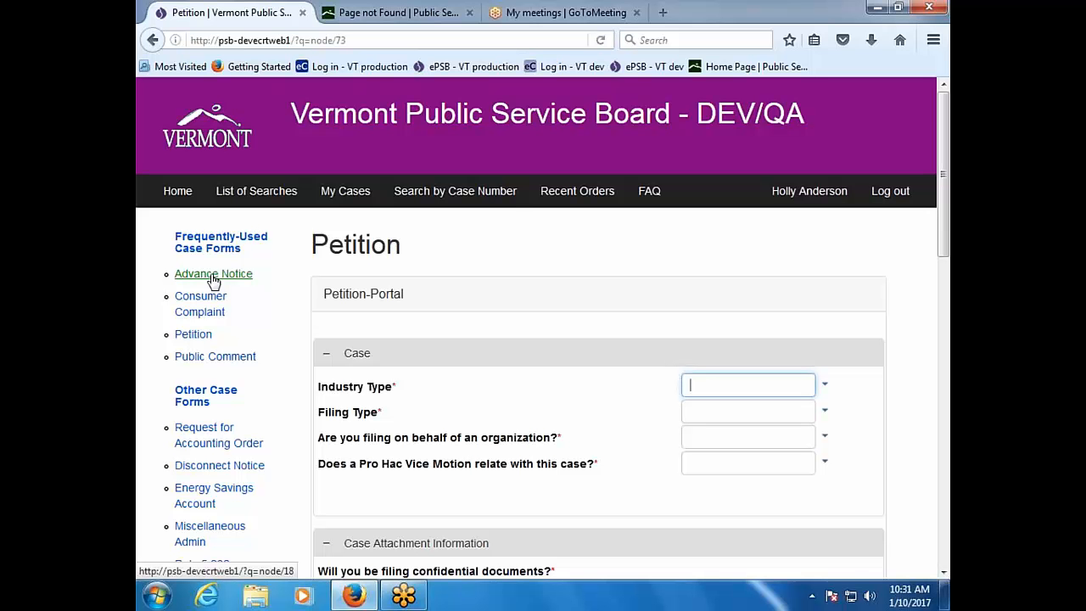
Step: Go to My Cases, view case 17-0064-PET's details, then return to the case list
{"action": "left_click", "coordinate": [356, 195]}
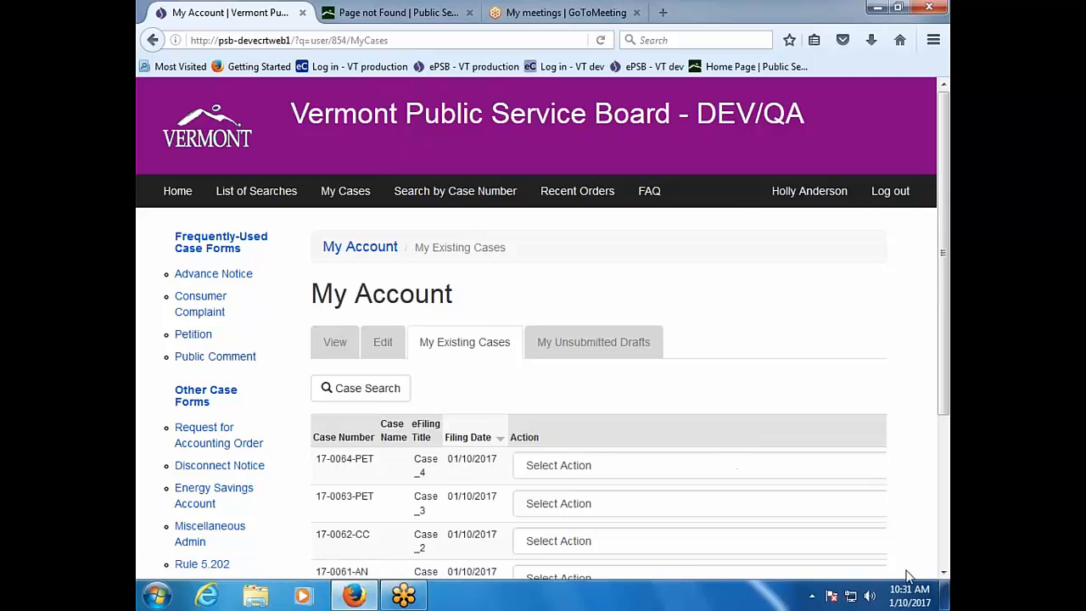
{"action": "scroll", "coordinate": [844, 537], "scroll_direction": "down", "scroll_amount": 1}
{"action": "scroll", "coordinate": [844, 537], "scroll_direction": "down", "scroll_amount": 4}
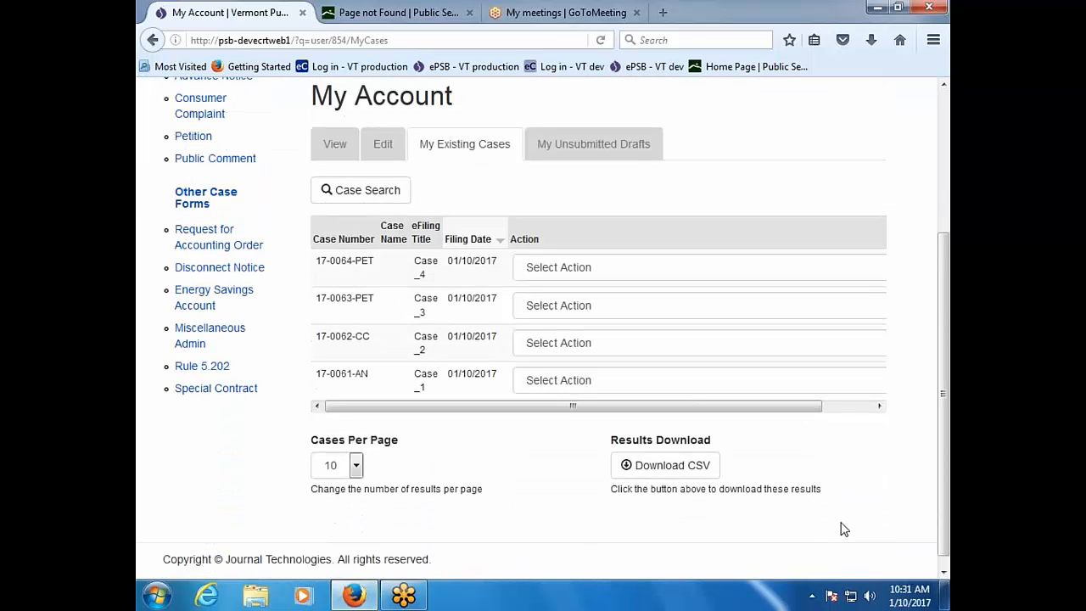
{"action": "left_click", "coordinate": [879, 395]}
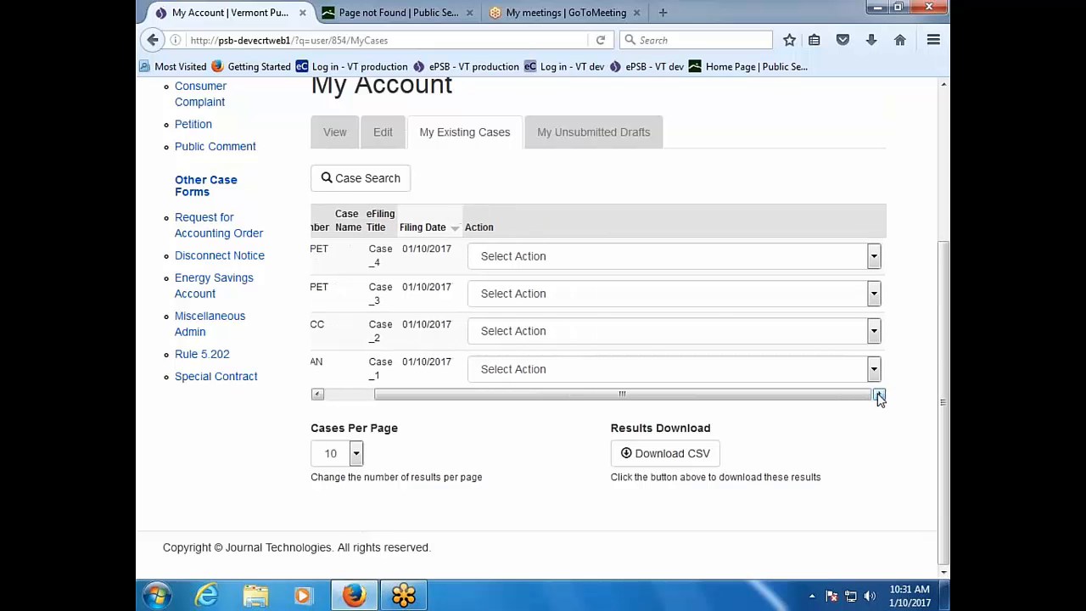
{"action": "left_click", "coordinate": [873, 257]}
{"action": "left_click", "coordinate": [805, 297]}
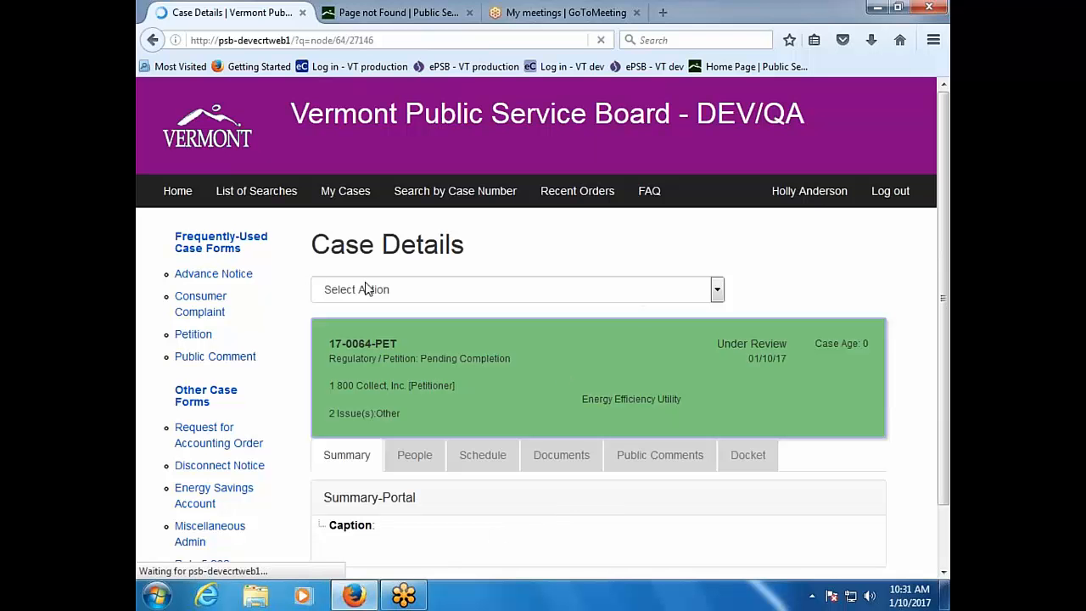
{"action": "left_click", "coordinate": [155, 40]}
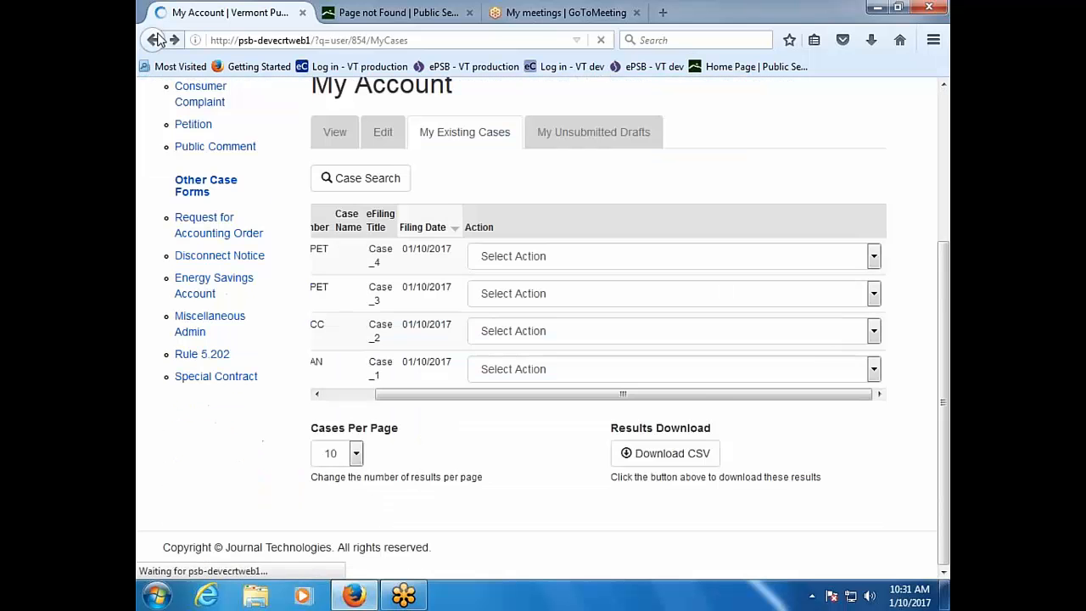
Step: View case 17-0063-PET and scroll through the parties and participants on its People tab
{"action": "left_click", "coordinate": [874, 297]}
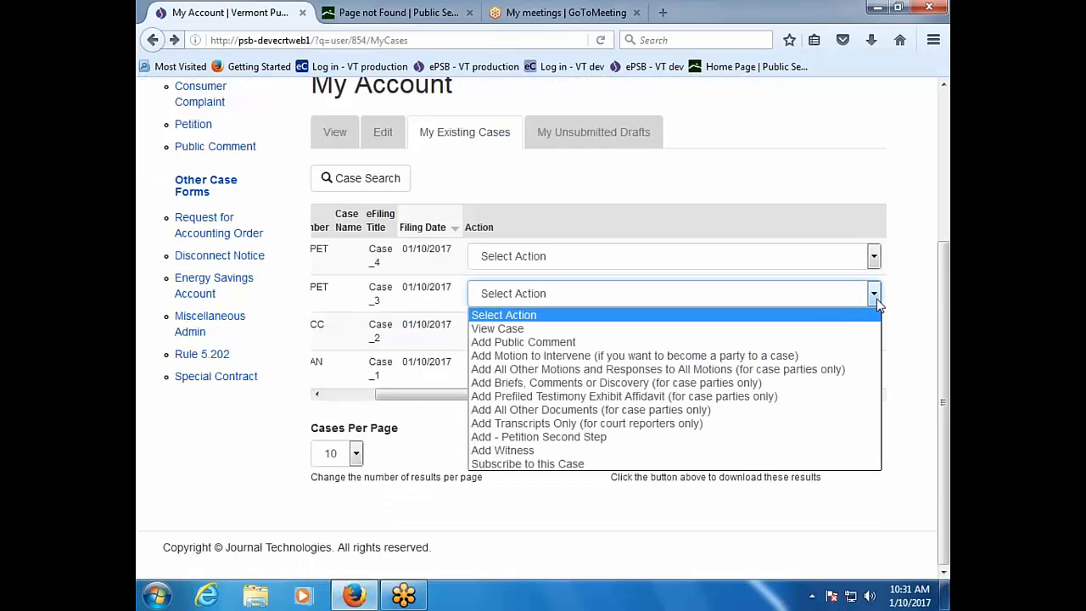
{"action": "left_click", "coordinate": [822, 330]}
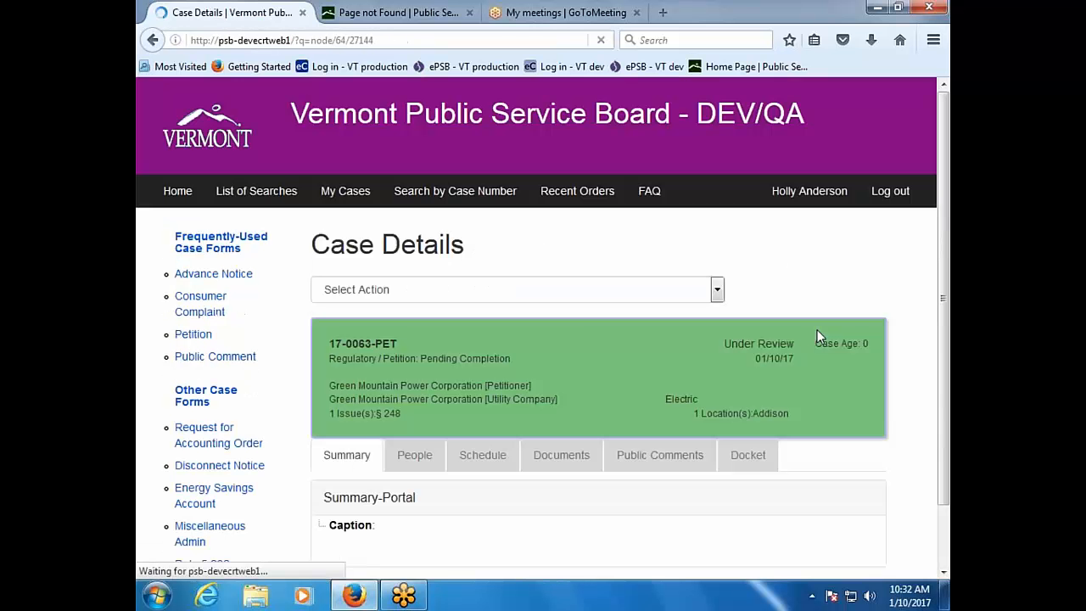
{"action": "left_click", "coordinate": [401, 465]}
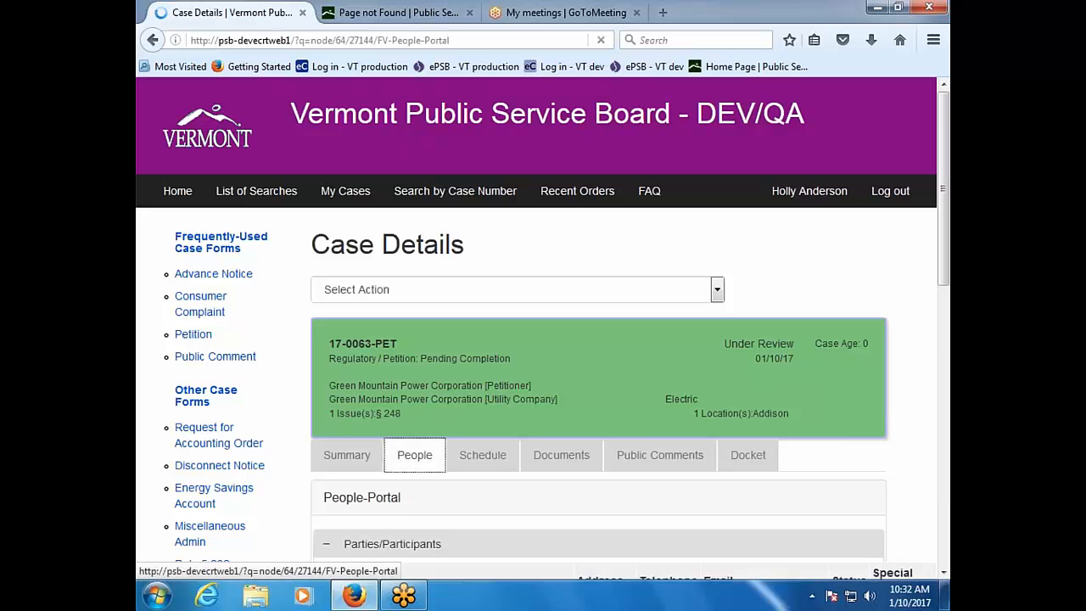
{"action": "scroll", "coordinate": [542, 329], "scroll_direction": "down", "scroll_amount": 5}
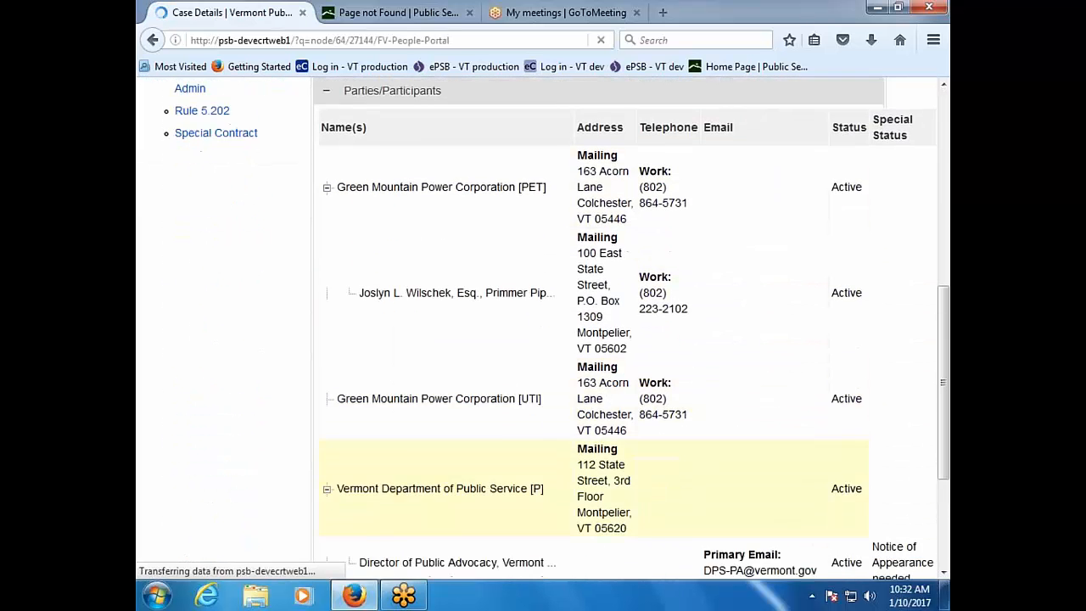
{"action": "scroll", "coordinate": [501, 497], "scroll_direction": "down", "scroll_amount": 2}
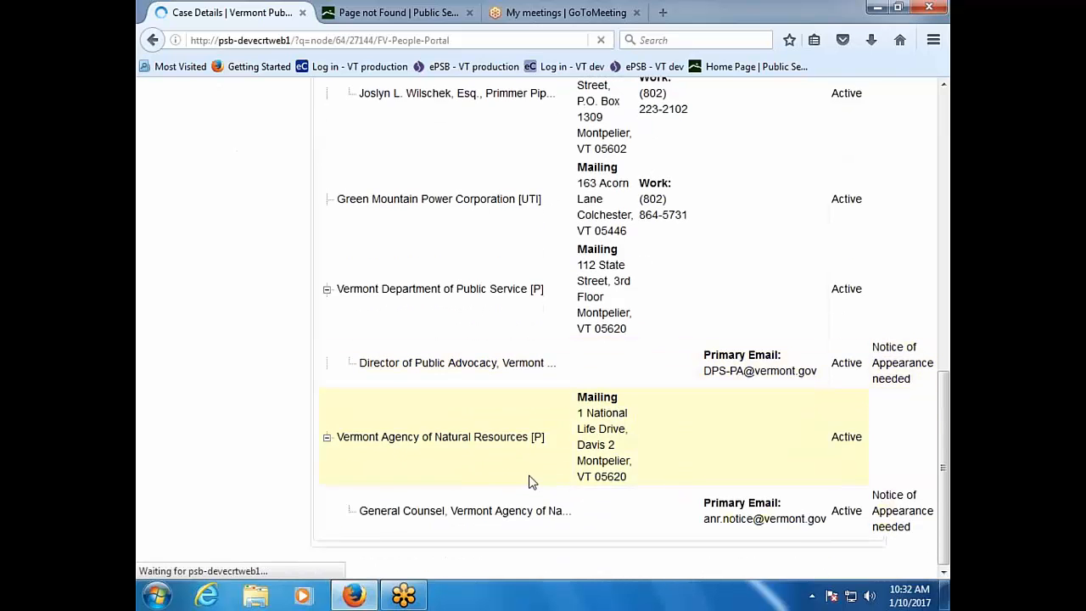
{"action": "scroll", "coordinate": [504, 481], "scroll_direction": "up", "scroll_amount": 8}
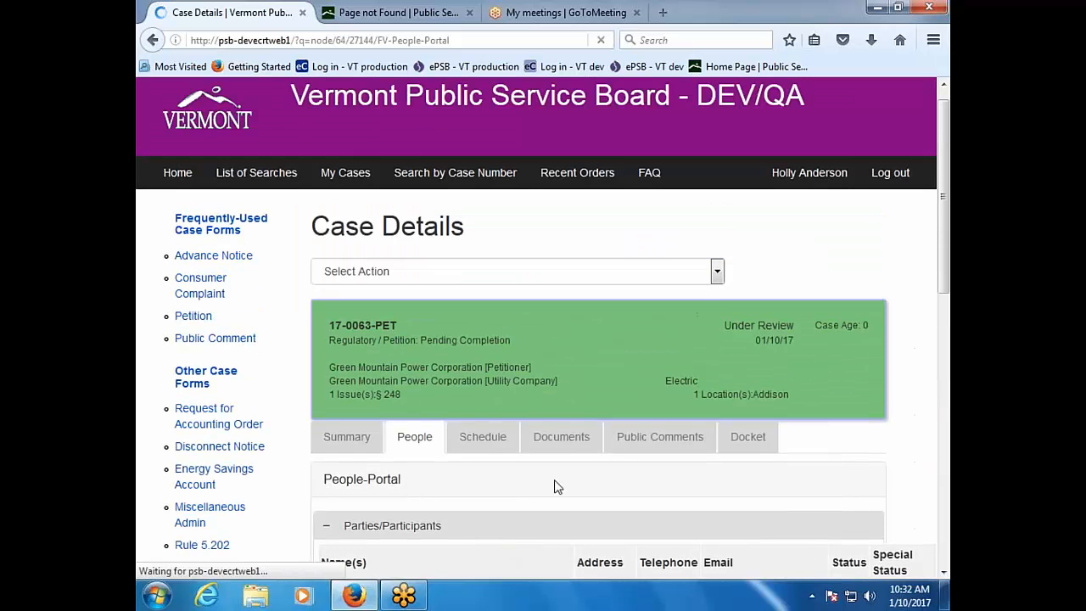
Step: Show 17-0063-PET's Documents tab and open the List of adjoining landowners file
{"action": "left_click", "coordinate": [564, 438]}
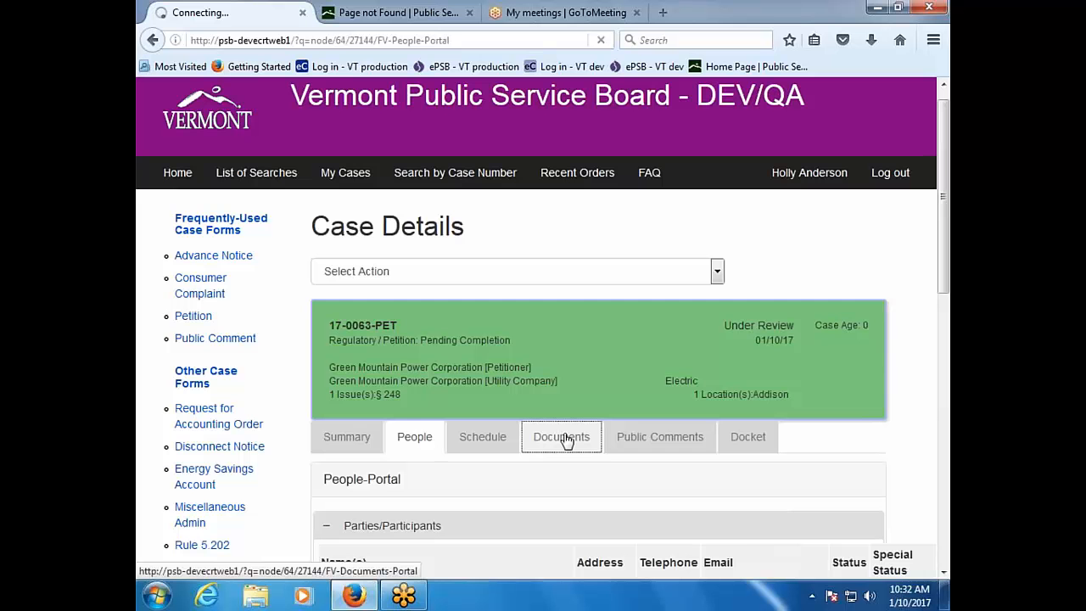
{"action": "scroll", "coordinate": [567, 441], "scroll_direction": "down", "scroll_amount": 2}
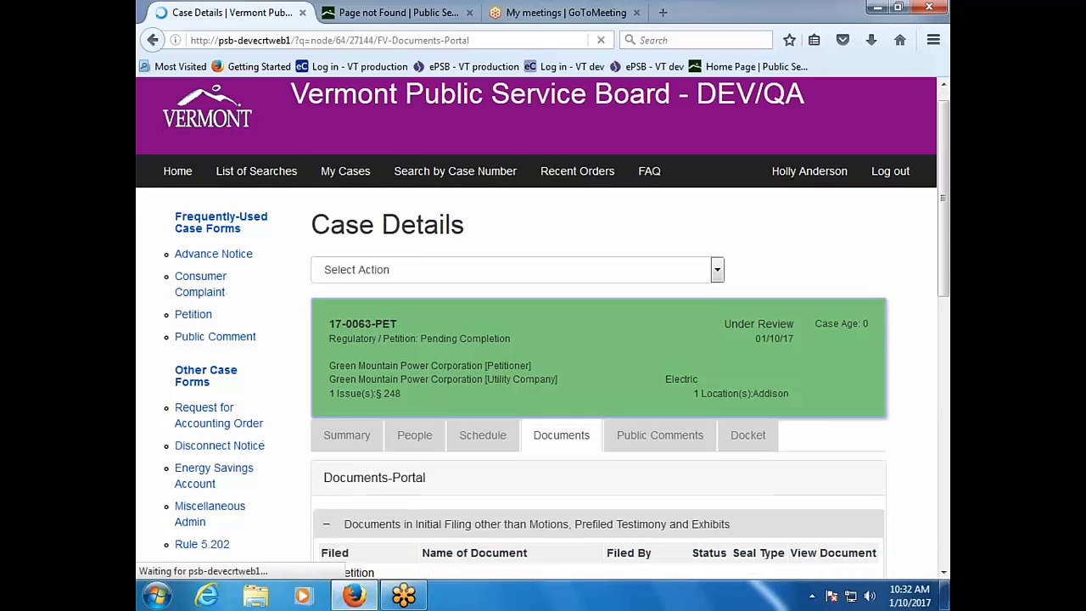
{"action": "scroll", "coordinate": [594, 441], "scroll_direction": "down", "scroll_amount": 3}
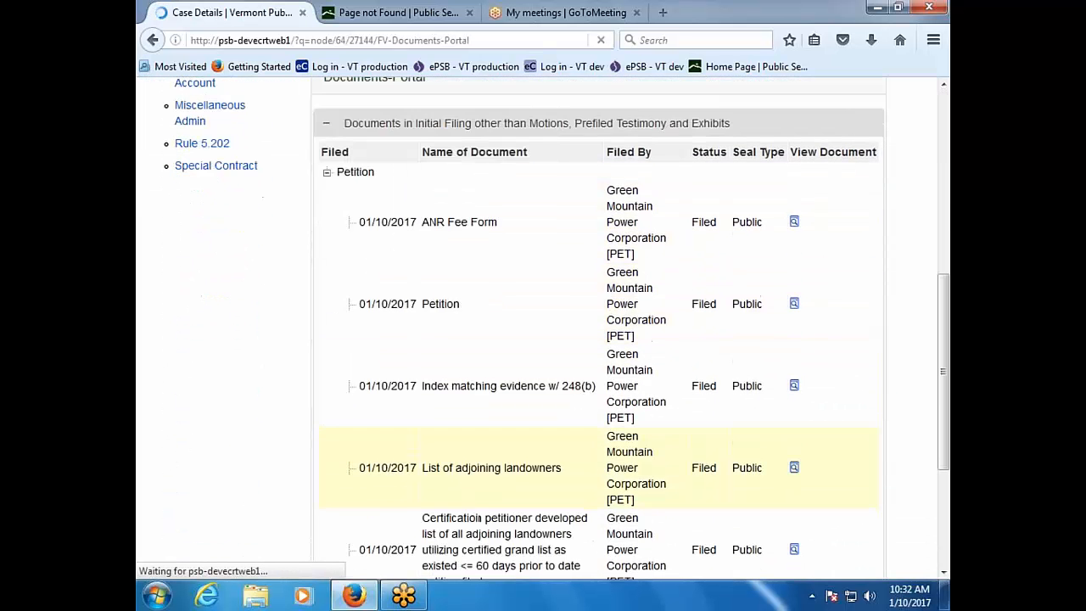
{"action": "scroll", "coordinate": [441, 356], "scroll_direction": "down", "scroll_amount": 1}
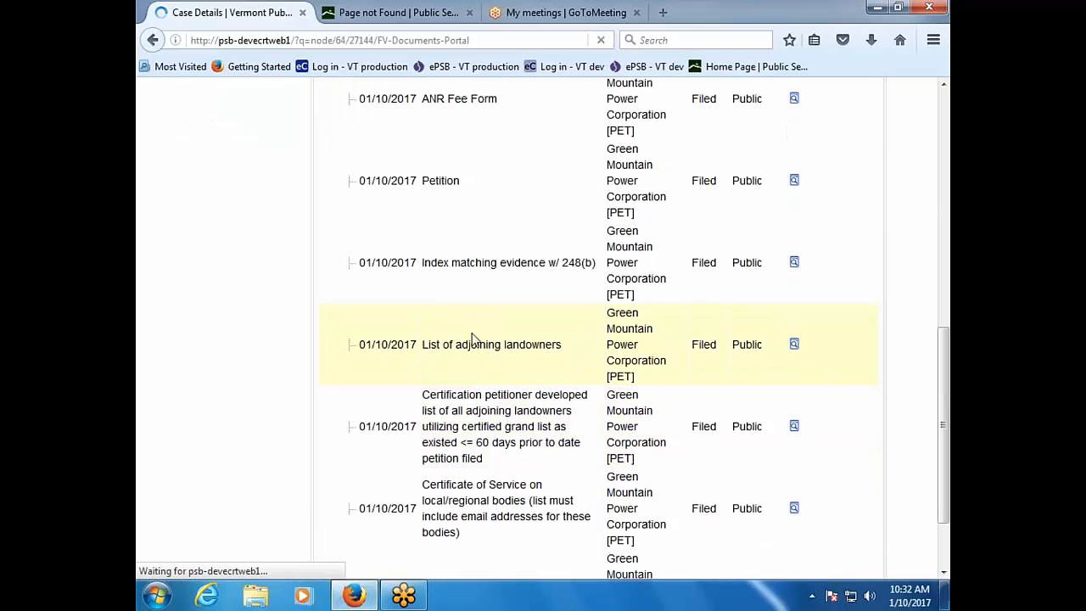
{"action": "left_click", "coordinate": [794, 346]}
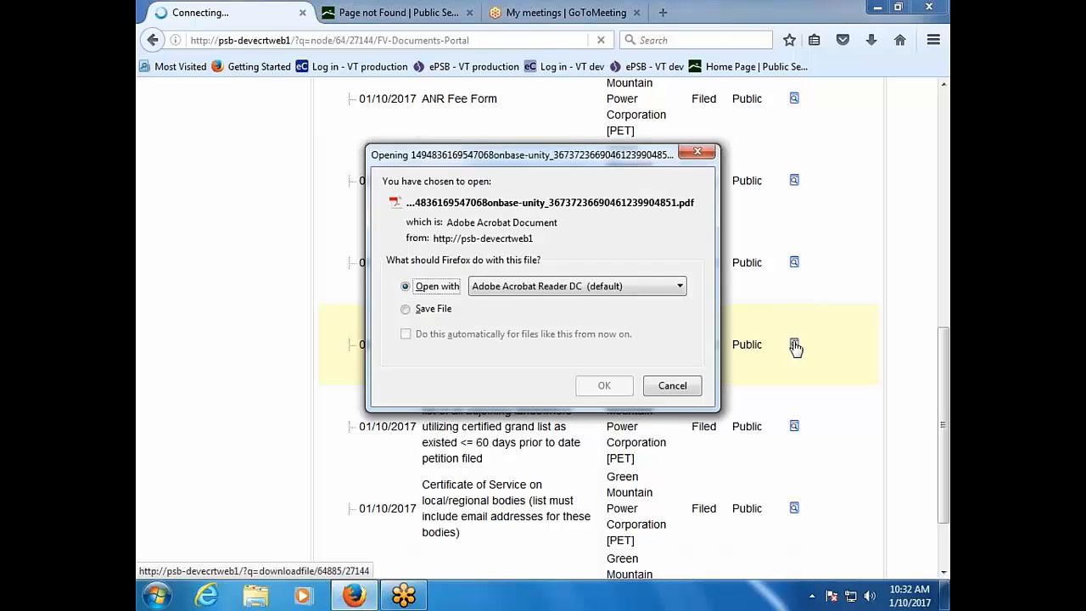
Step: Open the landowners PDF in Acrobat Reader DC, view Test Document 4, then close it
{"action": "left_click", "coordinate": [602, 386]}
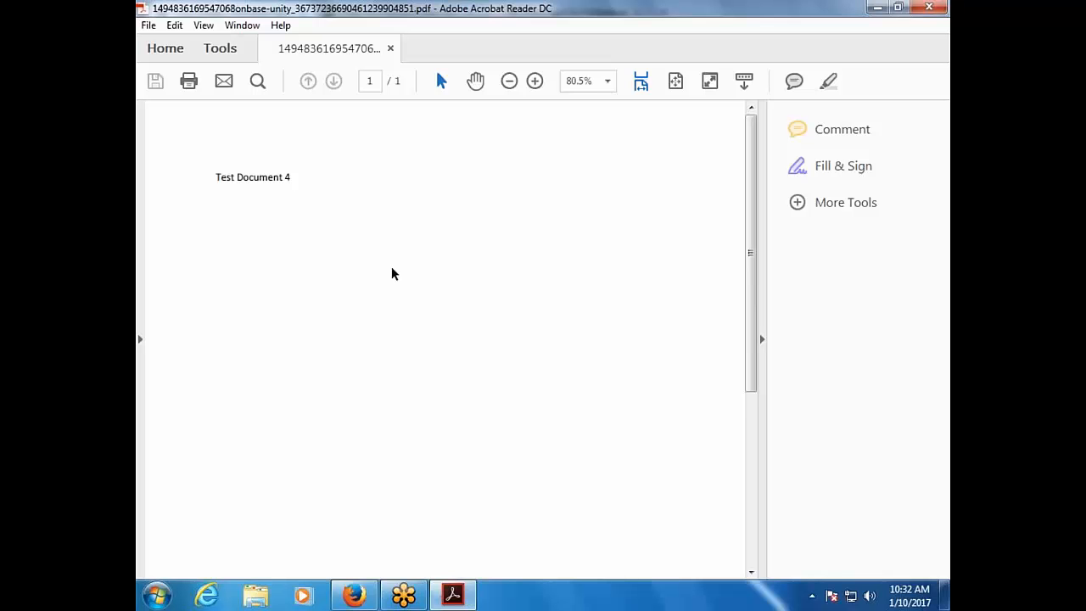
{"action": "left_click", "coordinate": [927, 8]}
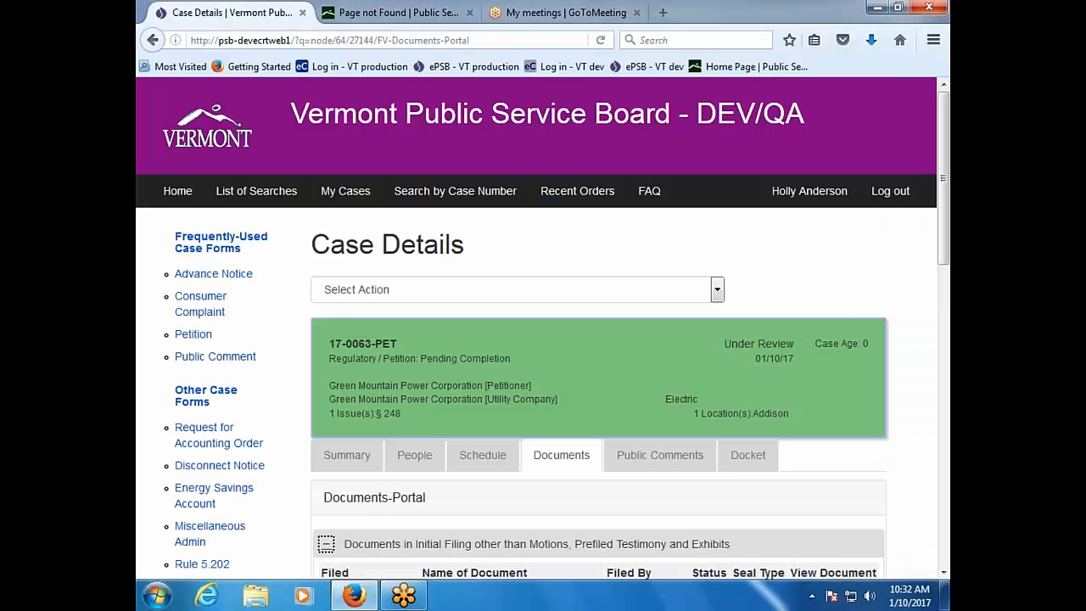
{"action": "scroll", "coordinate": [614, 455], "scroll_direction": "down", "scroll_amount": 1}
{"action": "scroll", "coordinate": [614, 455], "scroll_direction": "down", "scroll_amount": 5}
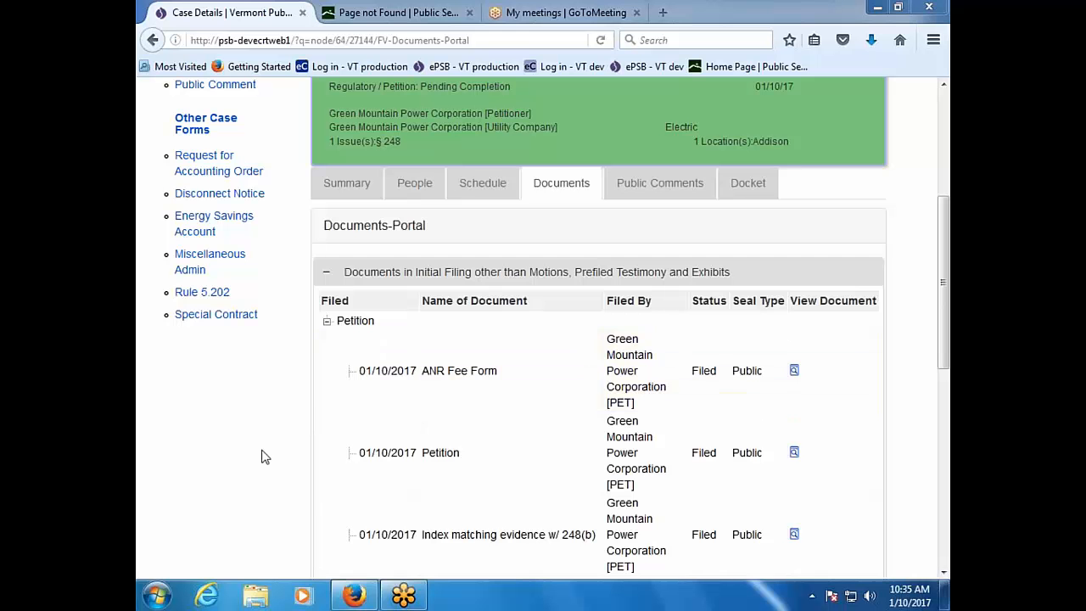
Step: Scroll 17-0063-PET's Case Details back to the top and drop down its Select Action list
{"action": "scroll", "coordinate": [239, 447], "scroll_direction": "up", "scroll_amount": 3}
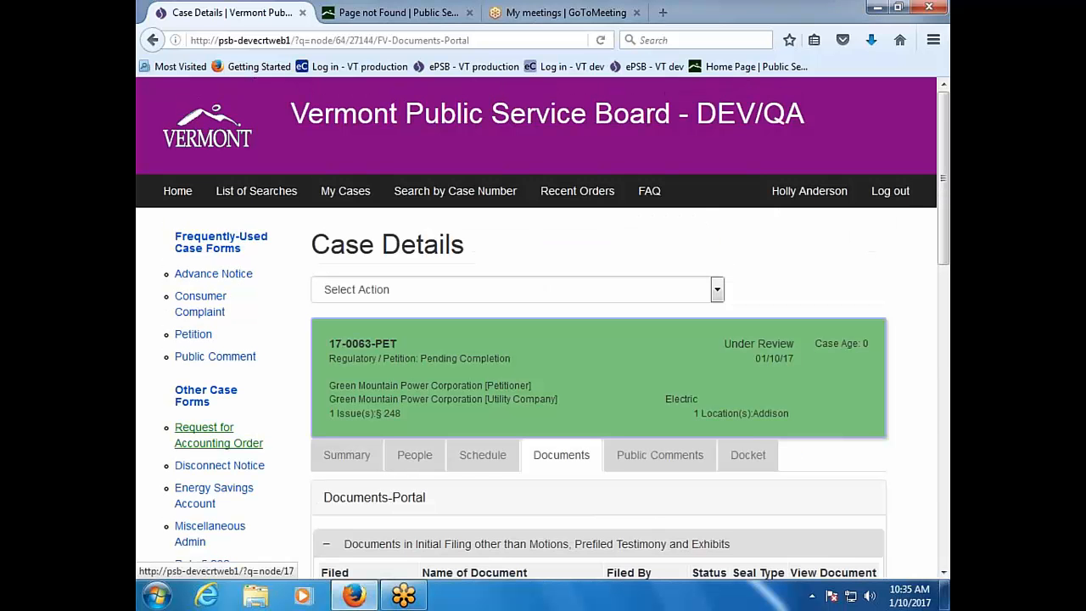
{"action": "scroll", "coordinate": [238, 447], "scroll_direction": "down", "scroll_amount": 3}
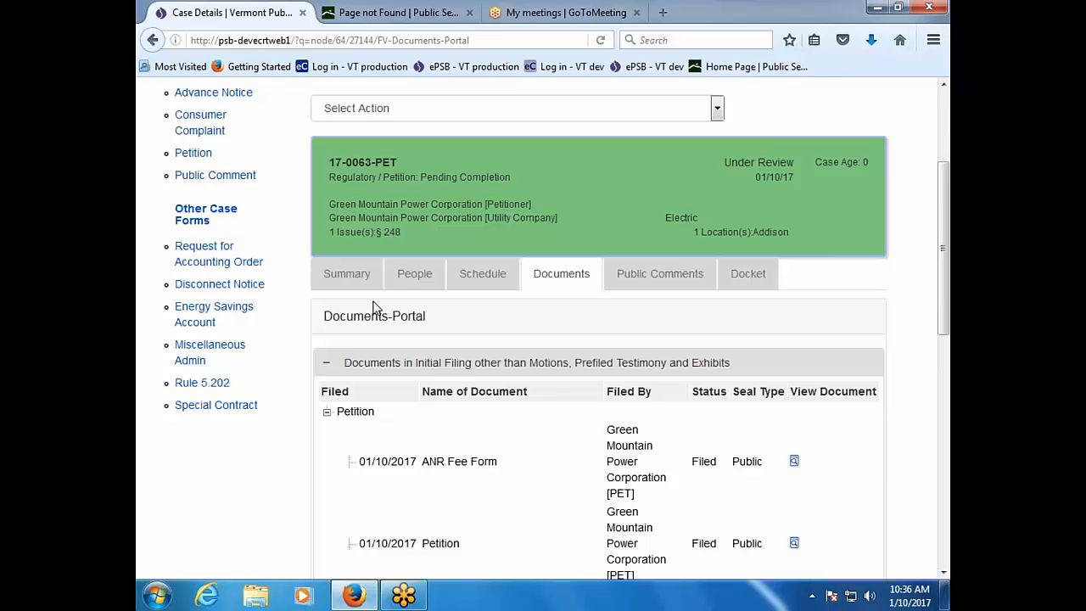
{"action": "left_click", "coordinate": [407, 283]}
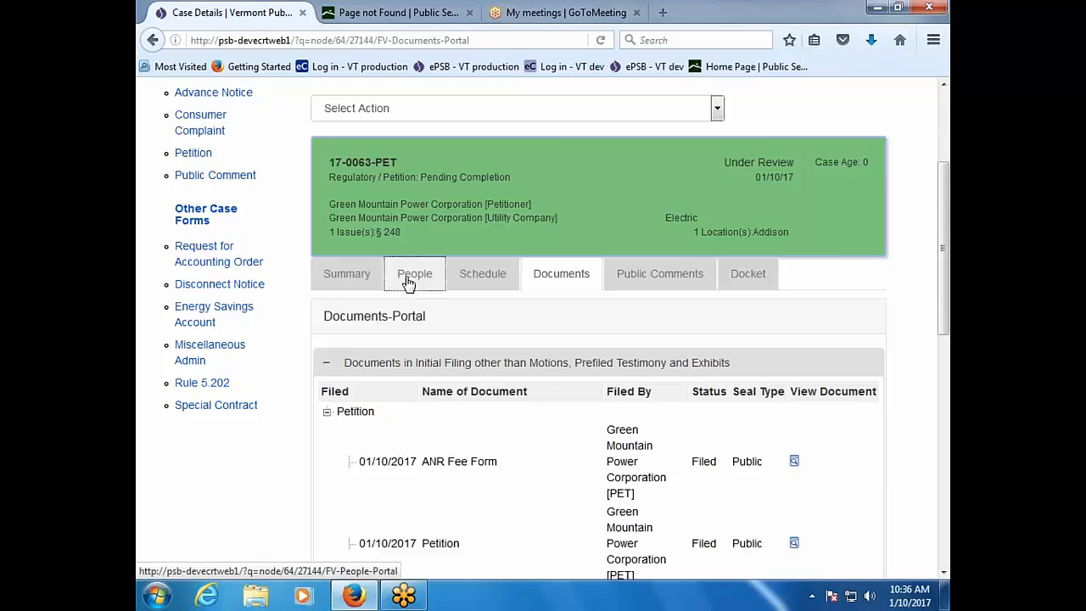
{"action": "left_click", "coordinate": [718, 109]}
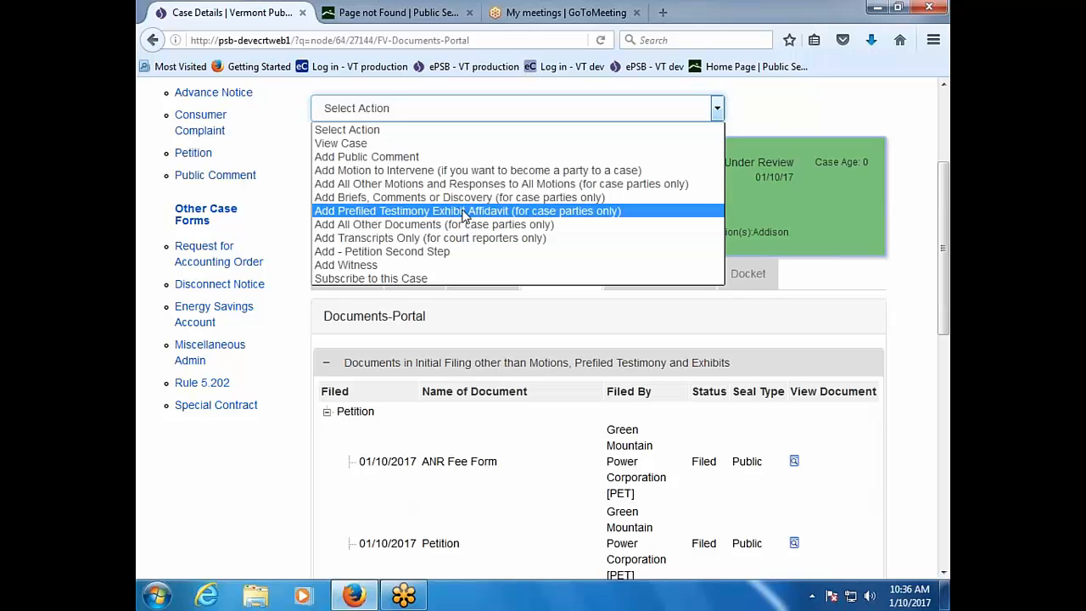
Step: Start the Petition Second Step filing and mark Green Mountain Power (Petitioner) as filing party
{"action": "left_click", "coordinate": [461, 260]}
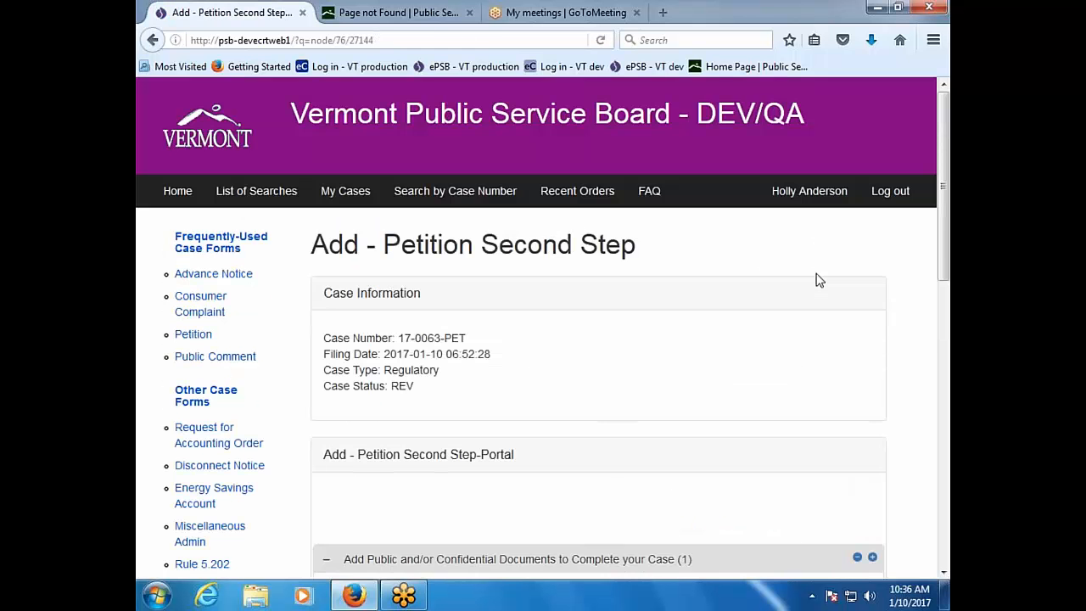
{"action": "scroll", "coordinate": [818, 280], "scroll_direction": "down", "scroll_amount": 5}
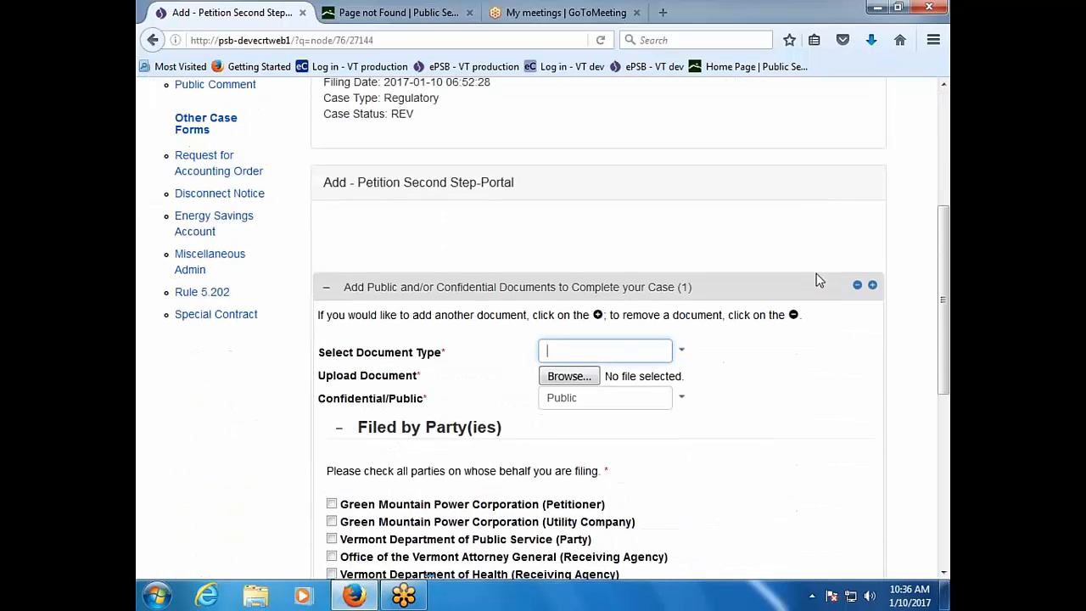
{"action": "scroll", "coordinate": [819, 280], "scroll_direction": "down", "scroll_amount": 2}
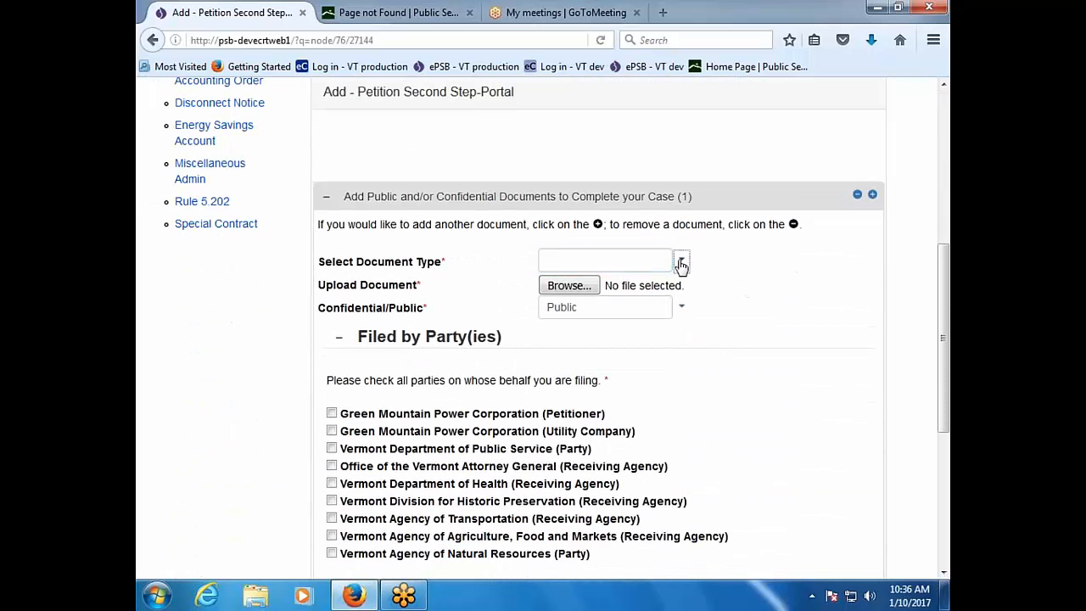
{"action": "left_click", "coordinate": [681, 262]}
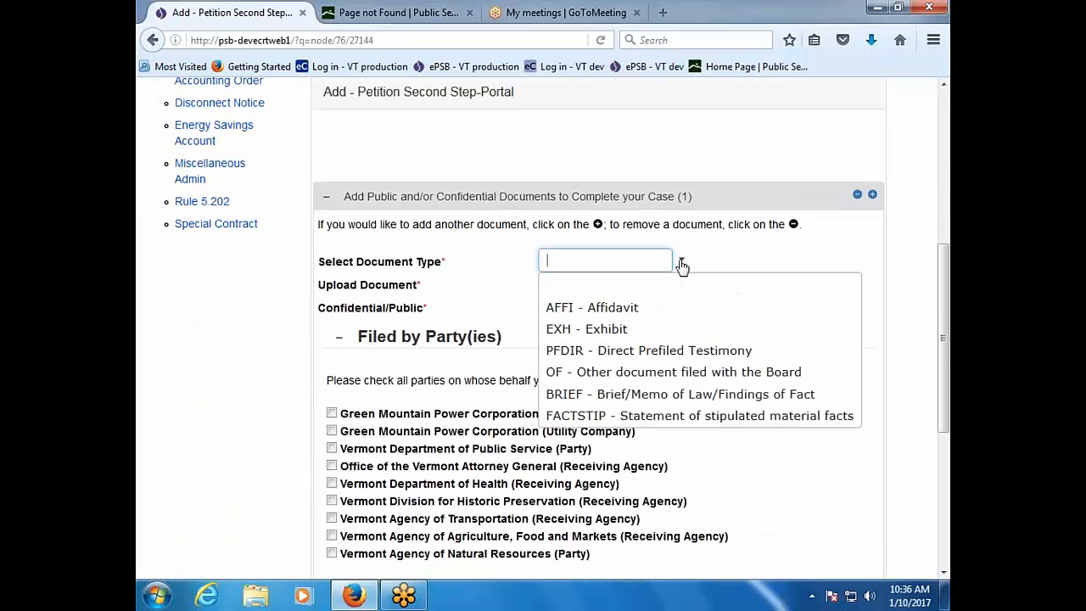
{"action": "left_click", "coordinate": [794, 250]}
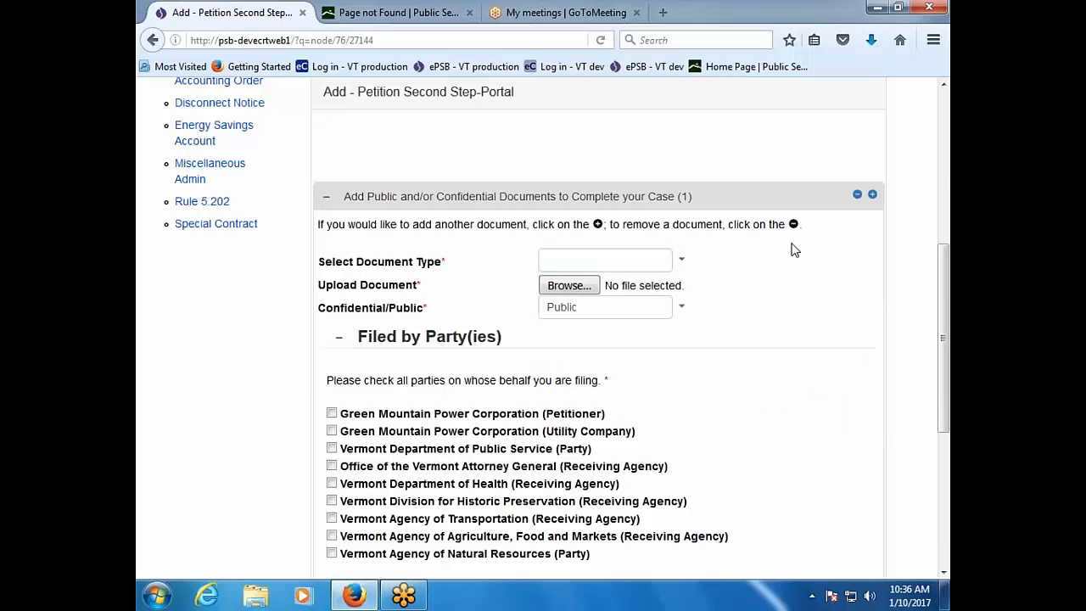
{"action": "scroll", "coordinate": [755, 445], "scroll_direction": "down", "scroll_amount": 2}
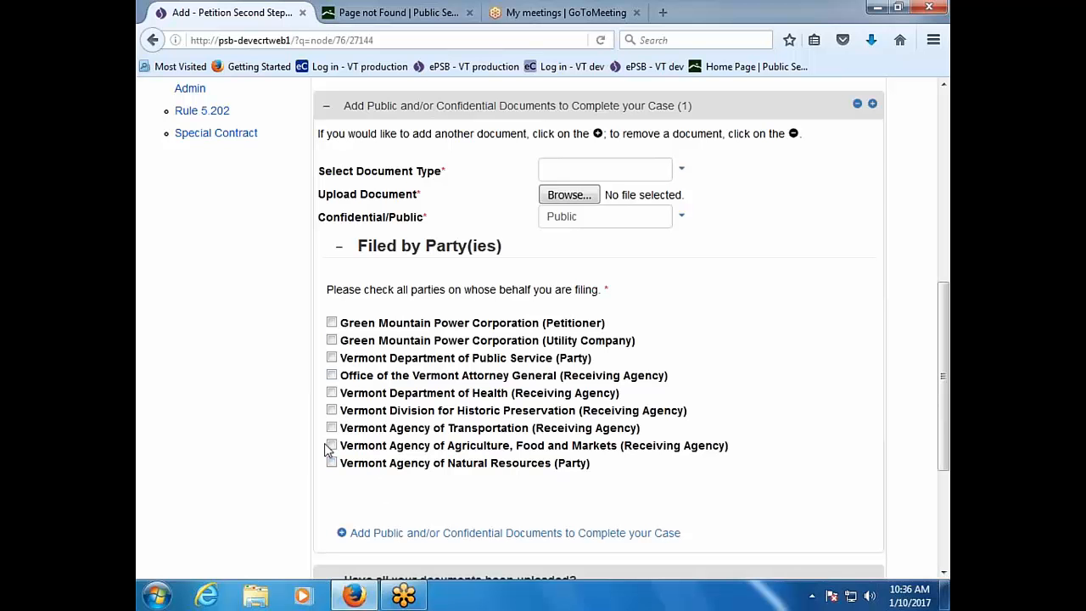
{"action": "left_click", "coordinate": [331, 324]}
{"action": "scroll", "coordinate": [923, 365], "scroll_direction": "up", "scroll_amount": 2}
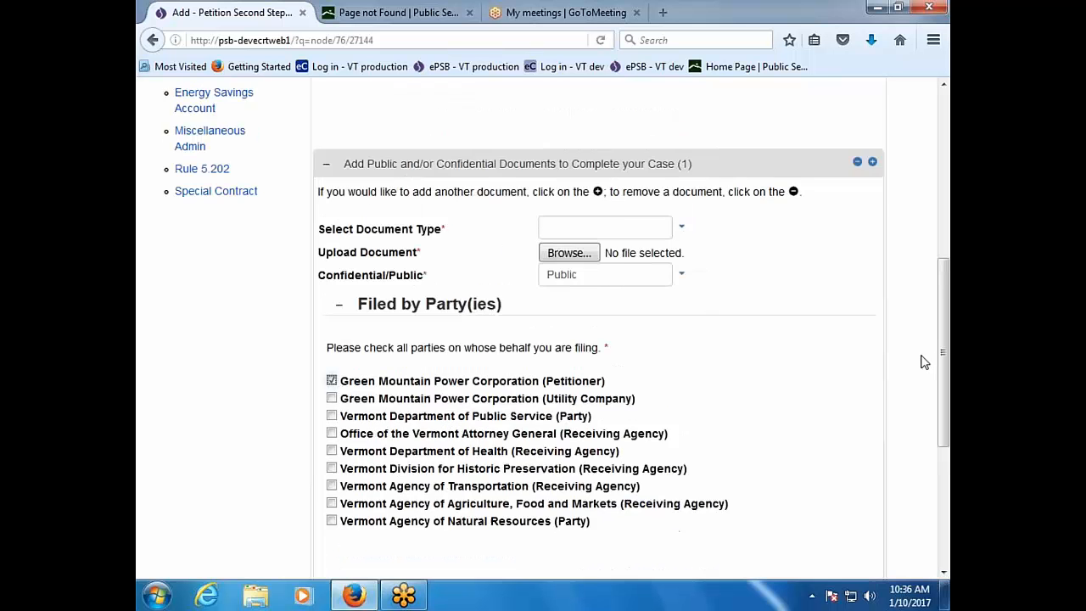
Step: Attach Document7.pdf as PFDIR Direct Prefiled Testimony sponsored by the first witness, then add another document entry
{"action": "left_click", "coordinate": [686, 260]}
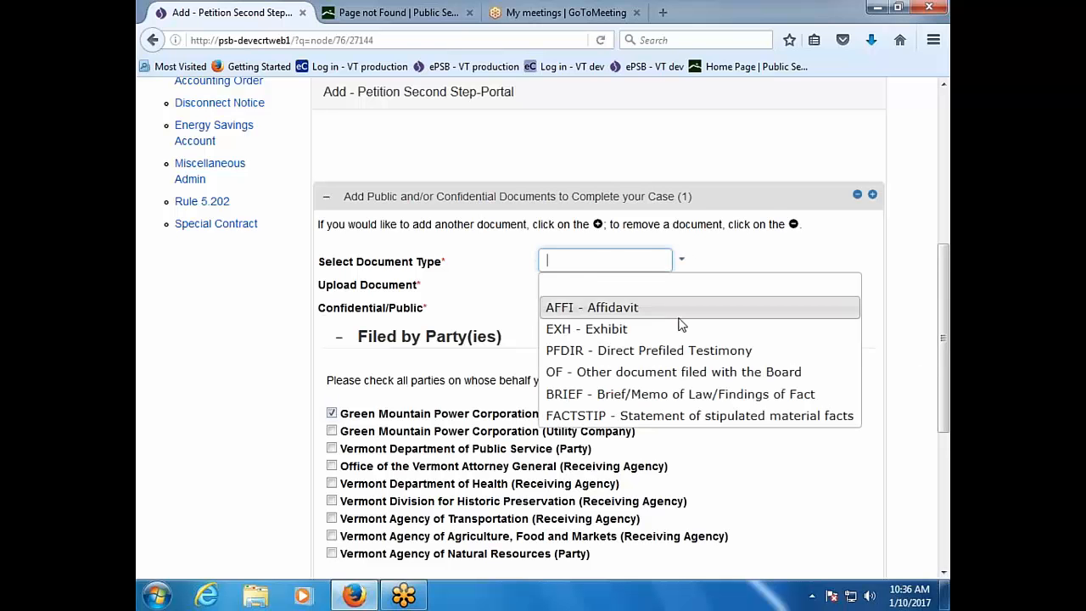
{"action": "left_click", "coordinate": [676, 349]}
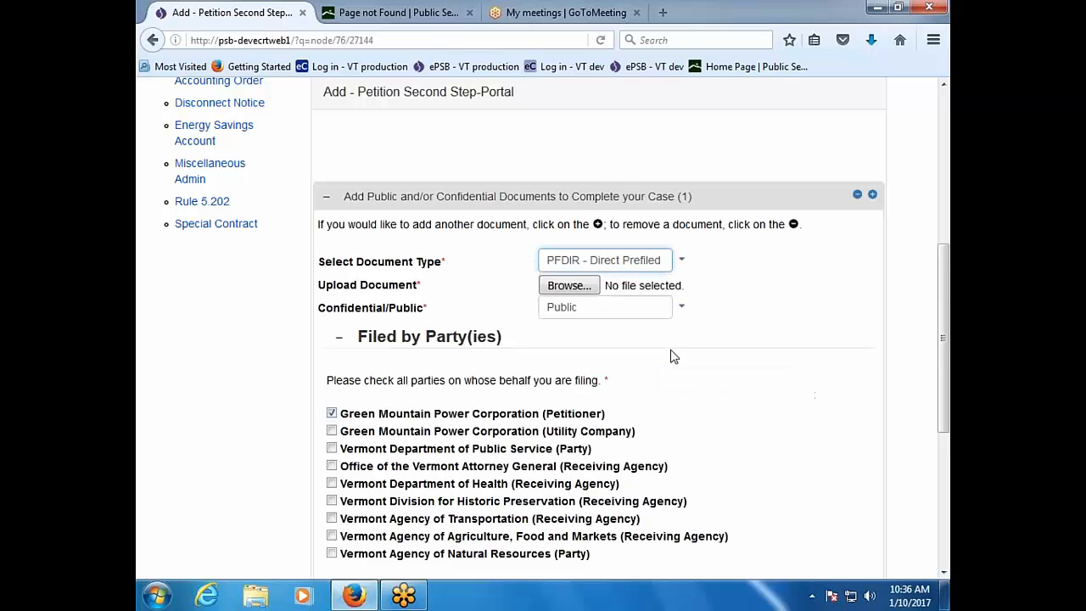
{"action": "left_click", "coordinate": [573, 288]}
{"action": "double_click", "coordinate": [417, 210]}
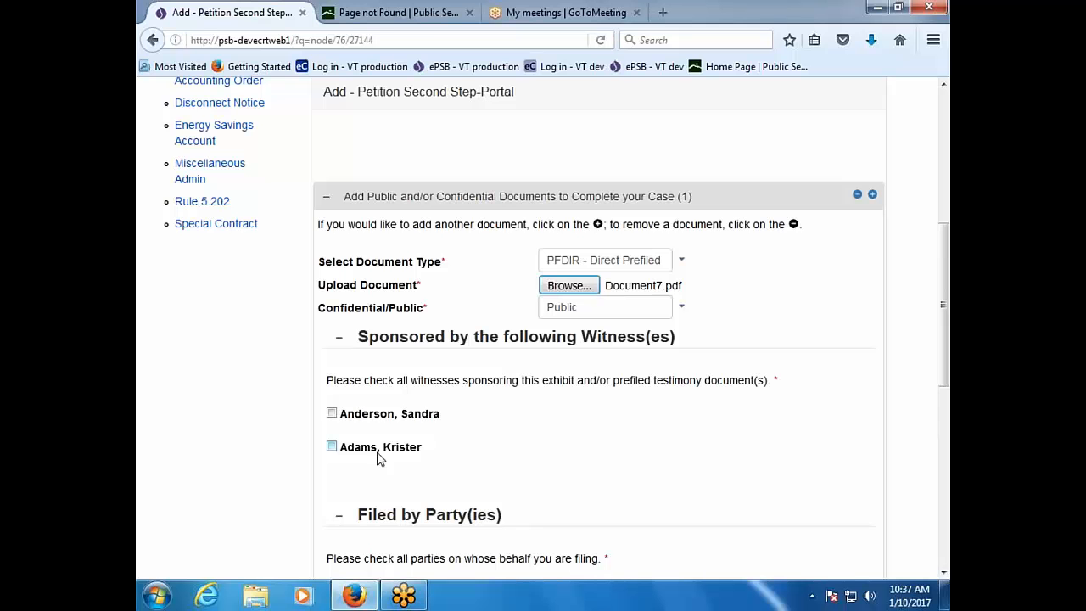
{"action": "left_click", "coordinate": [332, 416]}
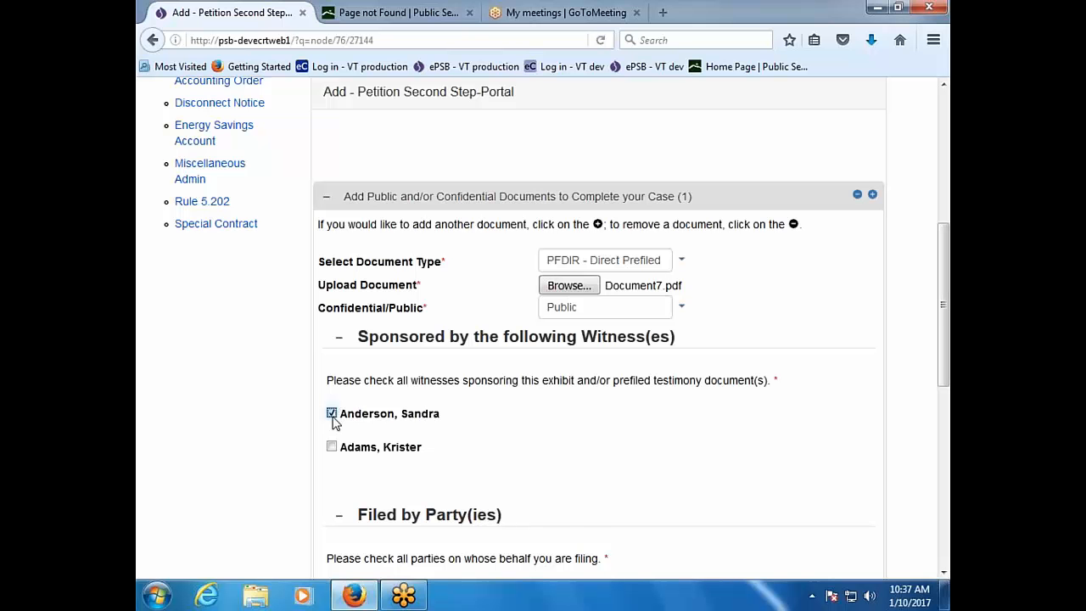
{"action": "scroll", "coordinate": [552, 496], "scroll_direction": "down", "scroll_amount": 2}
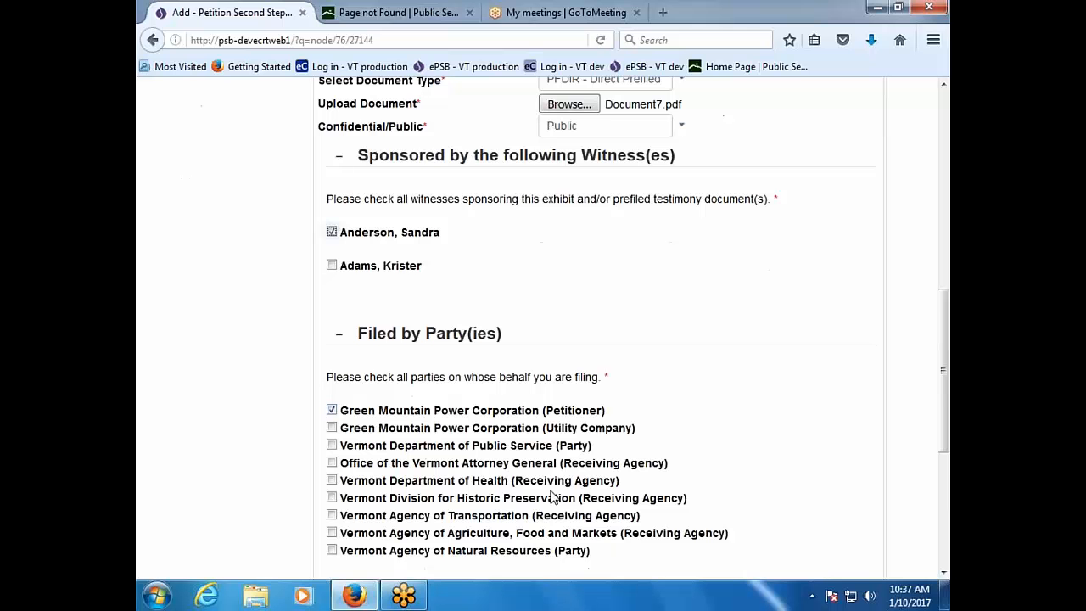
{"action": "scroll", "coordinate": [551, 496], "scroll_direction": "down", "scroll_amount": 3}
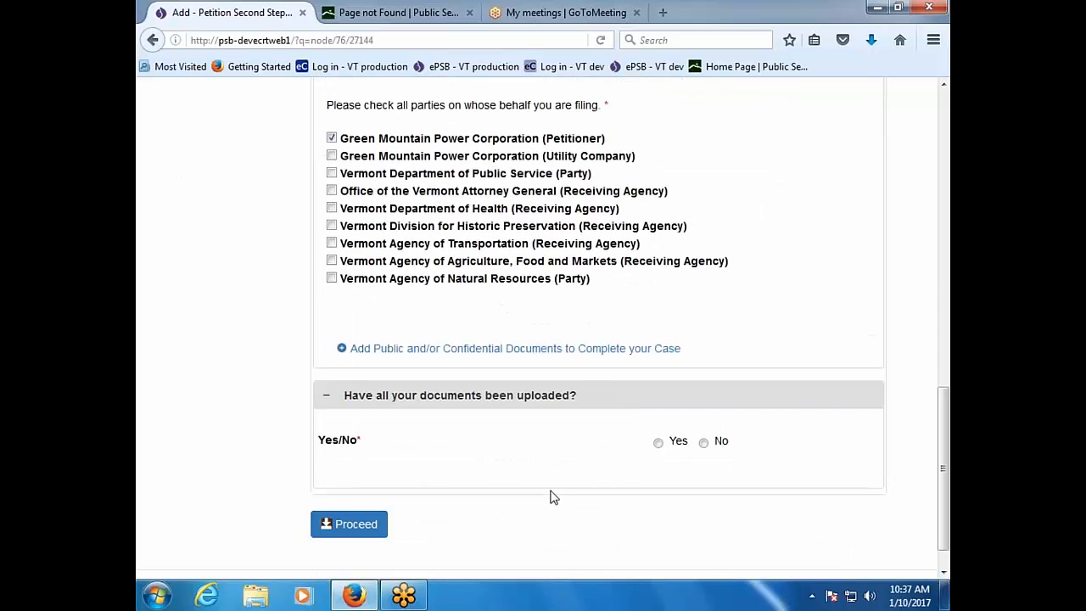
{"action": "scroll", "coordinate": [552, 496], "scroll_direction": "up", "scroll_amount": 3}
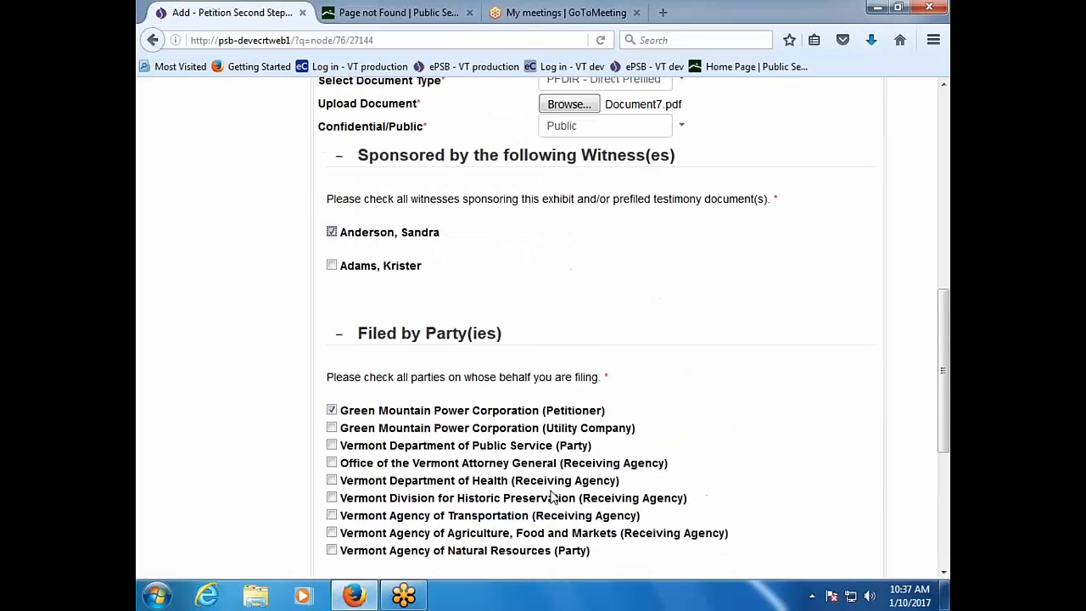
{"action": "scroll", "coordinate": [551, 496], "scroll_direction": "up", "scroll_amount": 2}
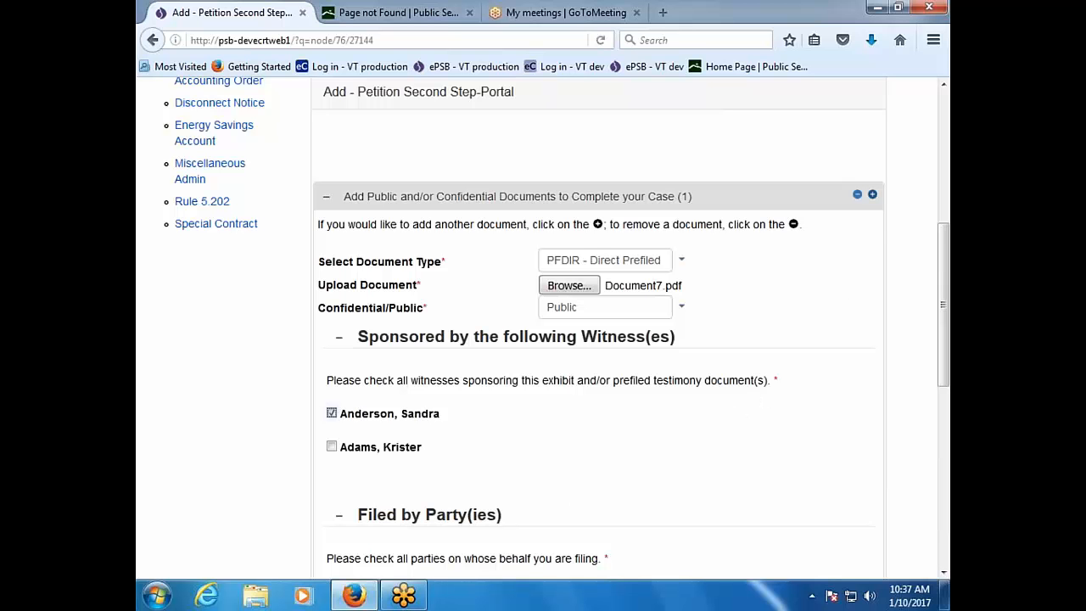
{"action": "left_click", "coordinate": [872, 196]}
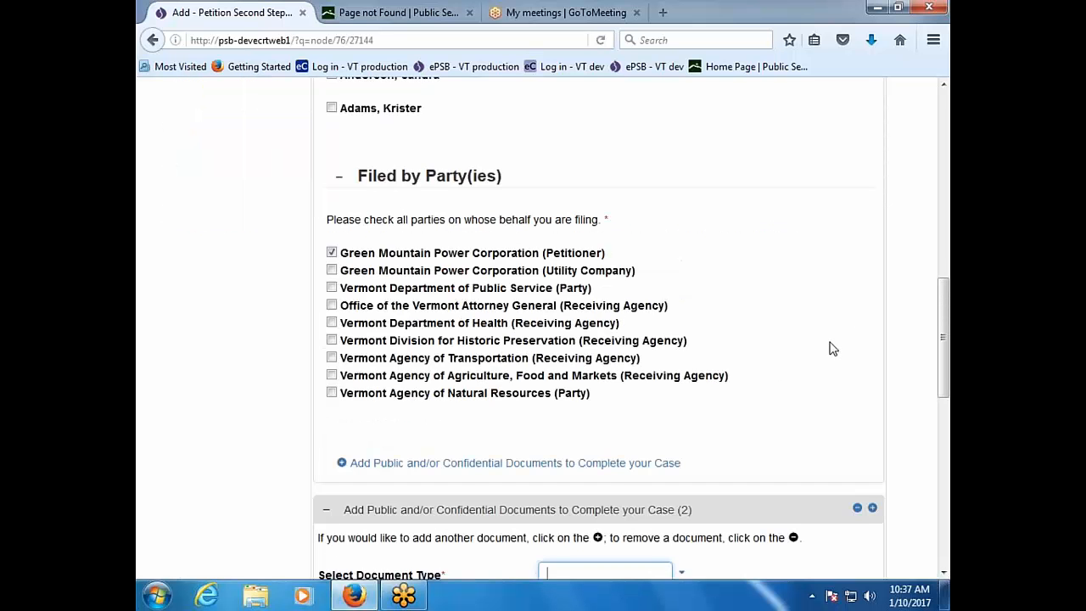
Step: Make the second document an Exhibit with Document2.pdf attached
{"action": "scroll", "coordinate": [830, 353], "scroll_direction": "down", "scroll_amount": 5}
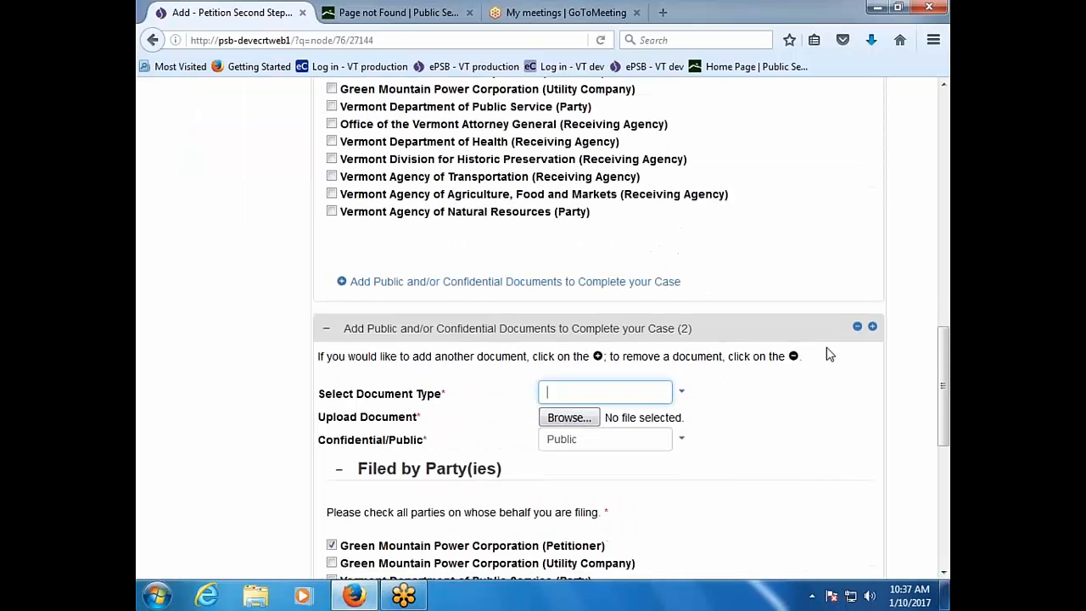
{"action": "left_click", "coordinate": [684, 301]}
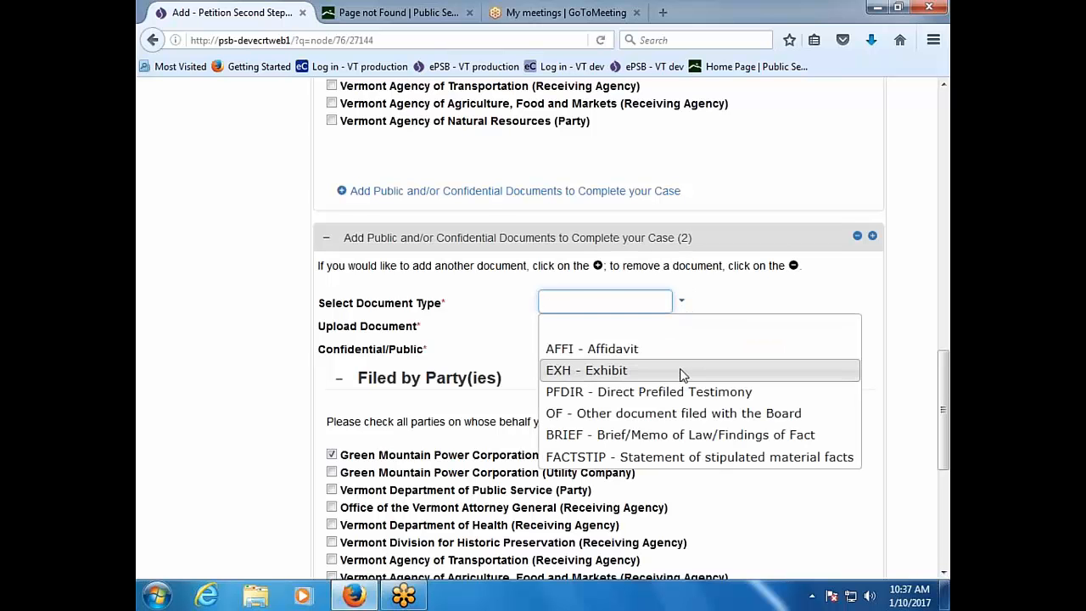
{"action": "left_click", "coordinate": [594, 370]}
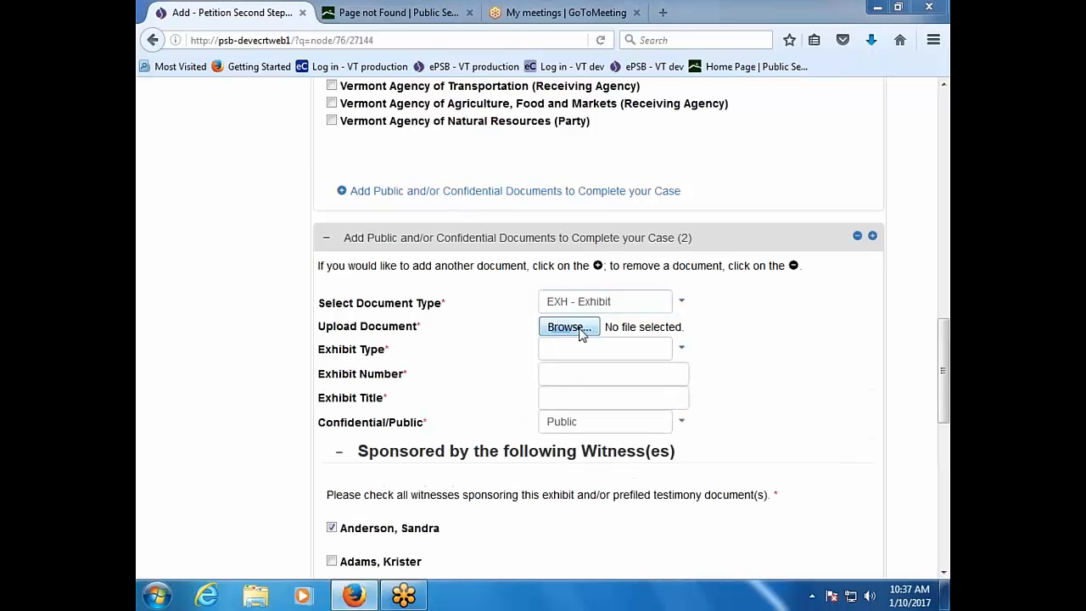
{"action": "left_click", "coordinate": [582, 329]}
{"action": "double_click", "coordinate": [370, 127]}
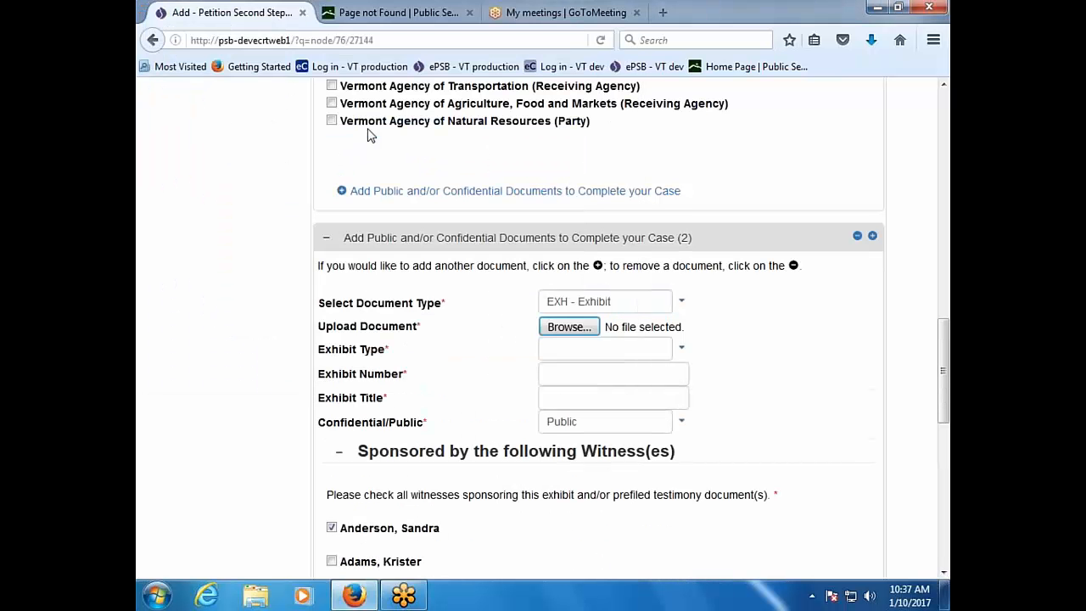
Step: Set the exhibit type to Aerial photograph, number SA-1 and title 'Photo of Site'
{"action": "left_click", "coordinate": [684, 348]}
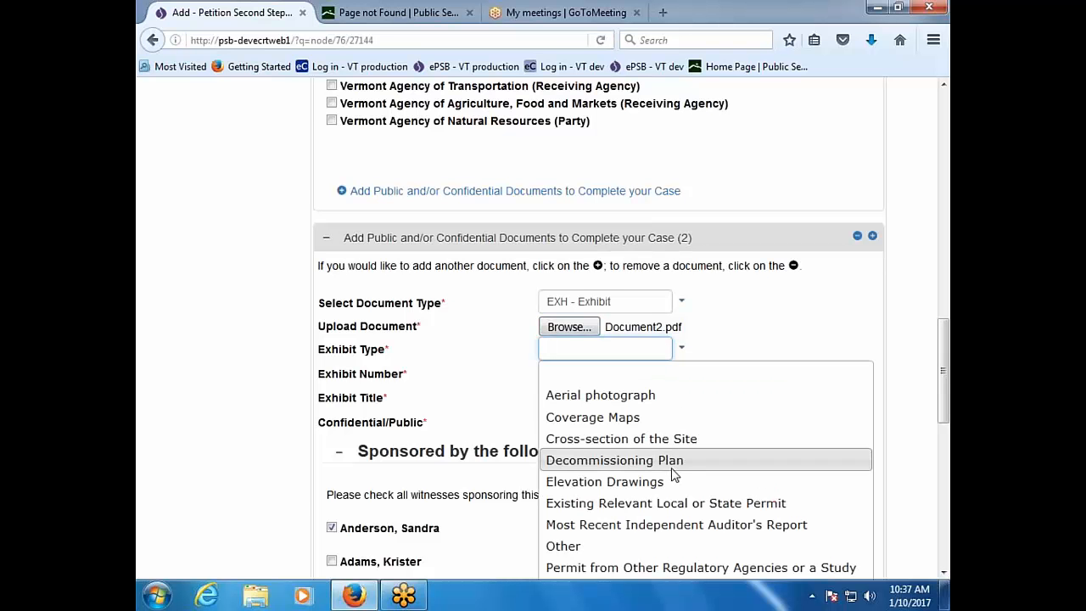
{"action": "left_click", "coordinate": [655, 398]}
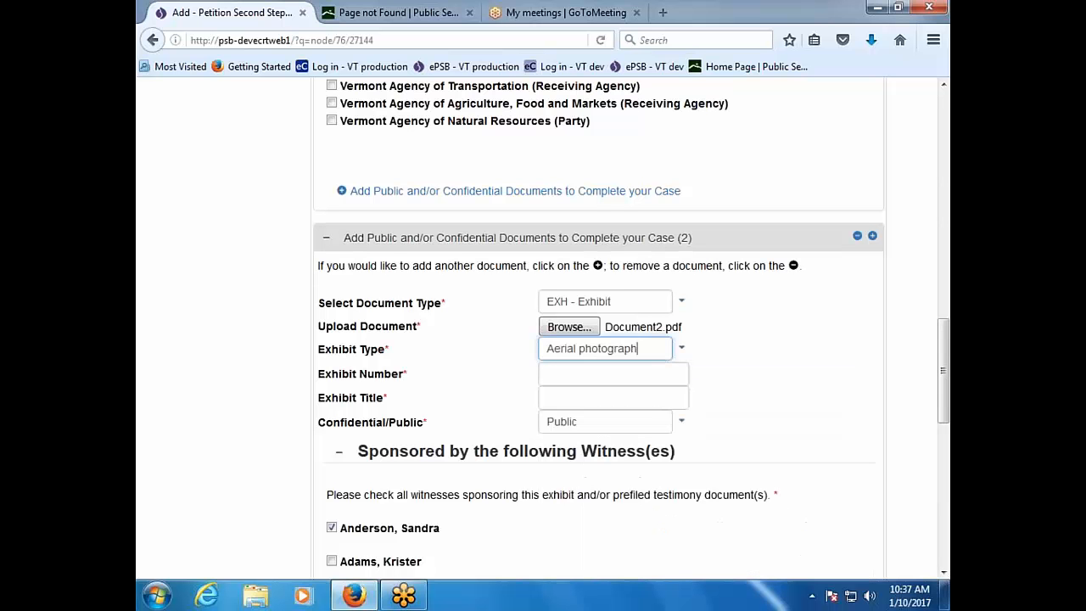
{"action": "left_click", "coordinate": [632, 376]}
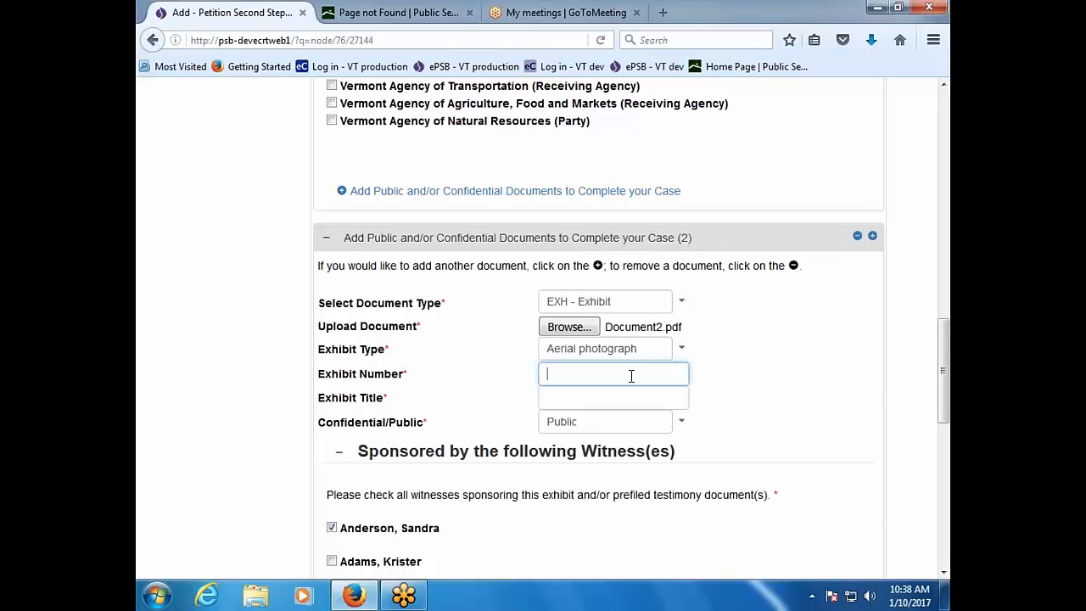
{"action": "type", "text": "SA-1"}
{"action": "left_click", "coordinate": [619, 395]}
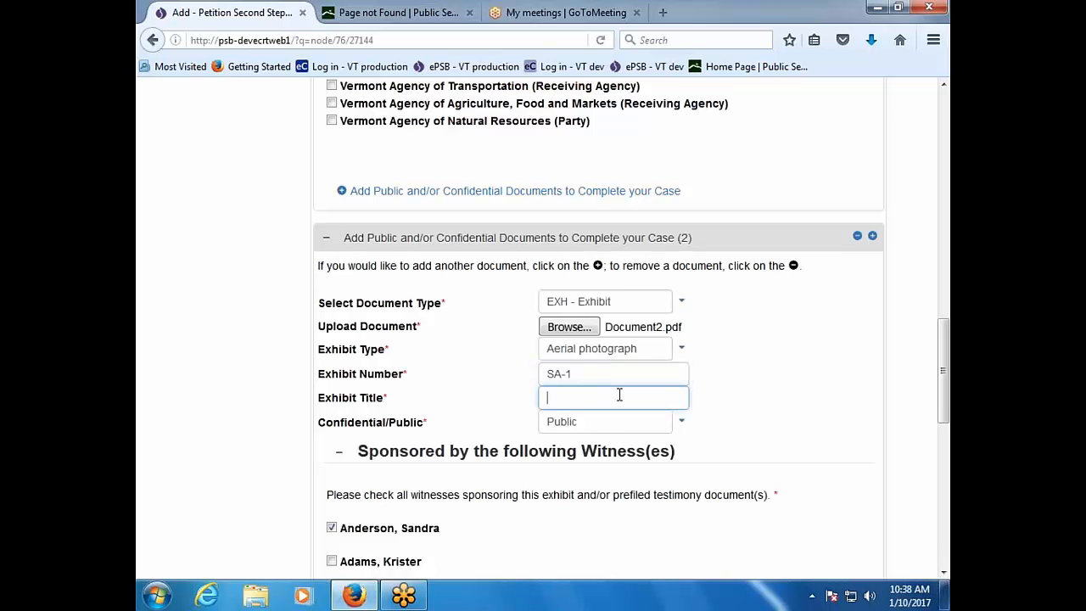
{"action": "type", "text": "Photo of Site"}
{"action": "scroll", "coordinate": [619, 395], "scroll_direction": "down", "scroll_amount": 3}
{"action": "scroll", "coordinate": [627, 329], "scroll_direction": "up", "scroll_amount": 2}
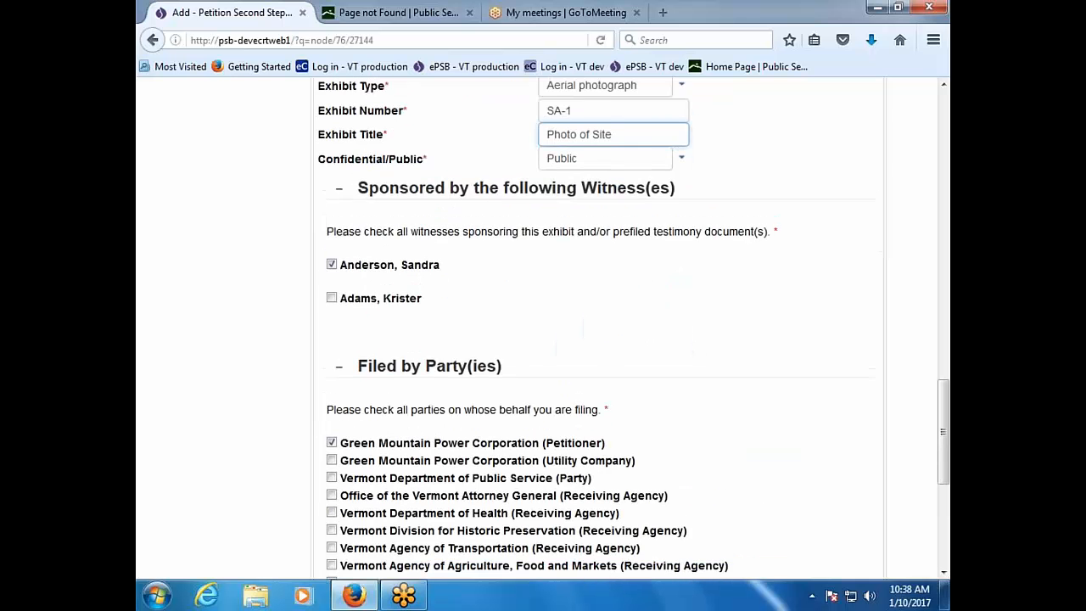
{"action": "scroll", "coordinate": [628, 329], "scroll_direction": "down", "scroll_amount": 4}
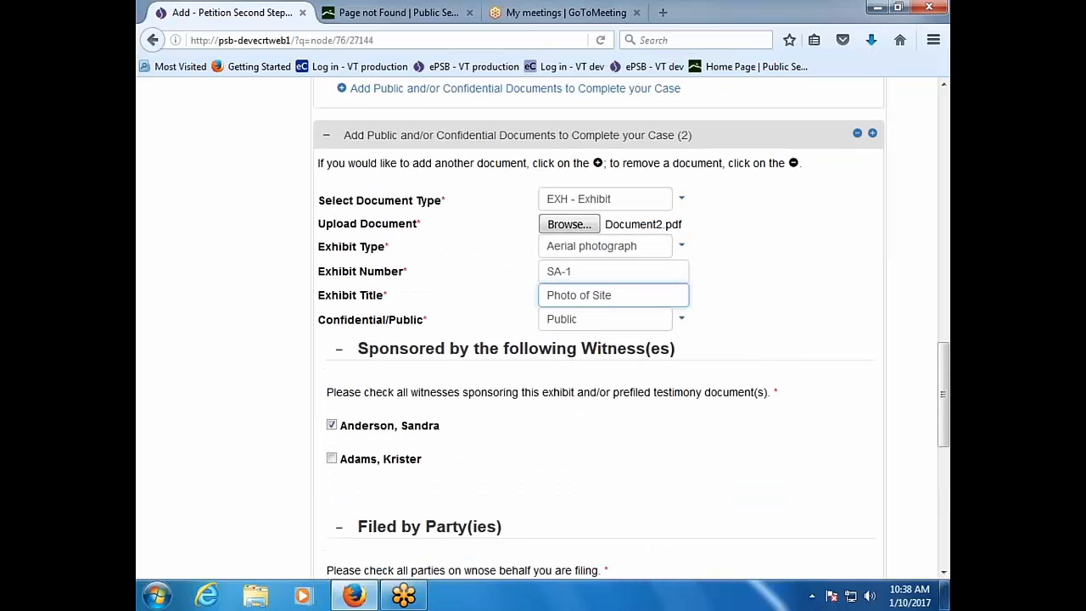
{"action": "scroll", "coordinate": [628, 330], "scroll_direction": "down", "scroll_amount": 1}
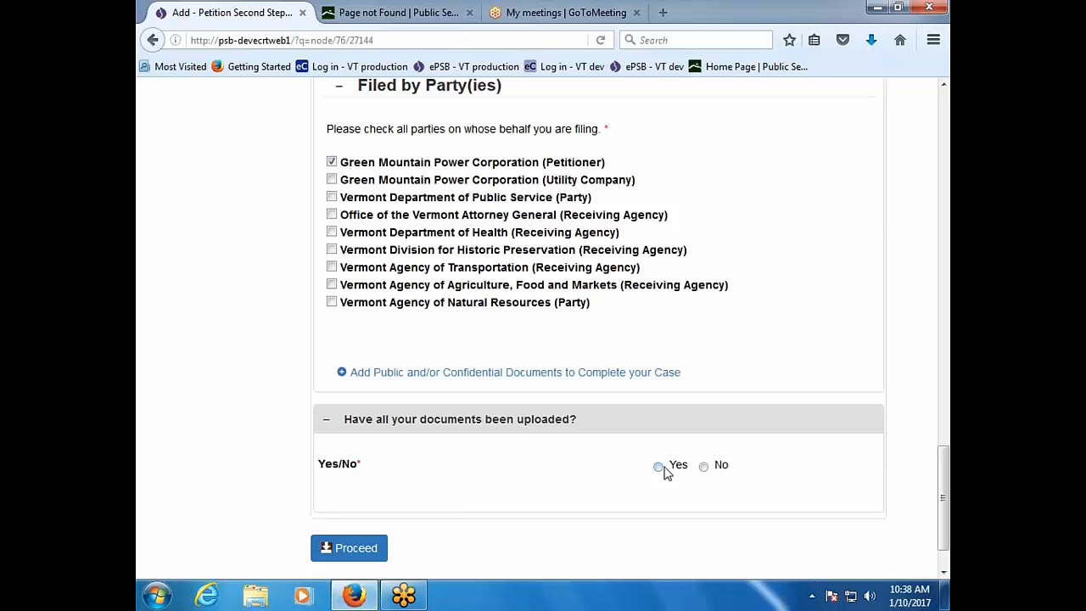
Step: Confirm all documents are uploaded and submit the filing
{"action": "left_click", "coordinate": [664, 468]}
{"action": "left_click", "coordinate": [349, 547]}
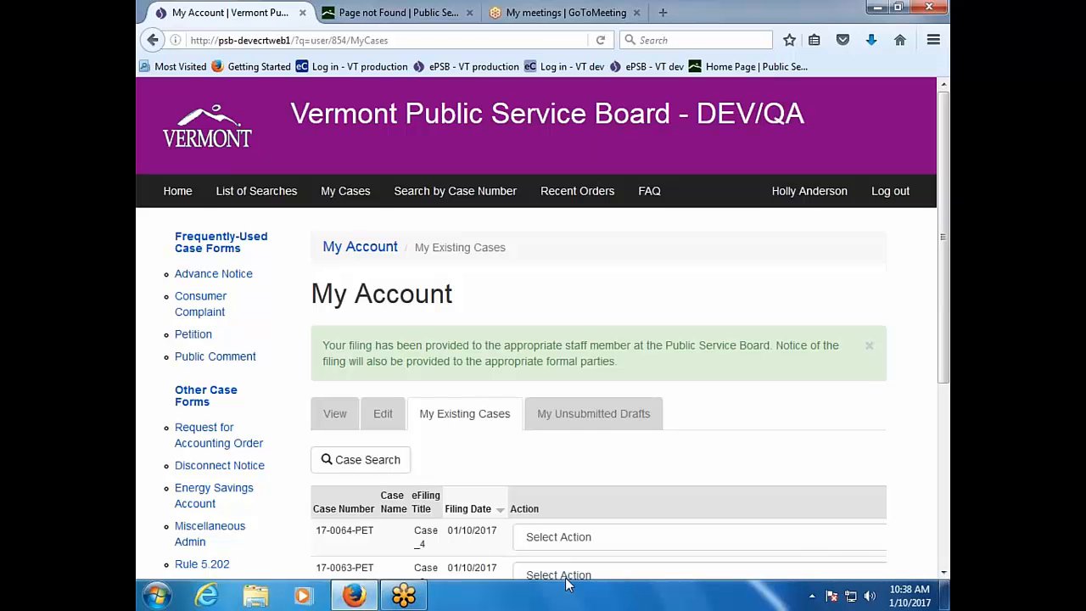
{"action": "scroll", "coordinate": [677, 413], "scroll_direction": "down", "scroll_amount": 5}
Step: Start an Add - Petition Second Step filing for case 17-0063-PET from My Account
{"action": "left_click_drag", "start_coordinate": [676, 413], "coordinate": [822, 373]}
{"action": "left_click", "coordinate": [873, 266]}
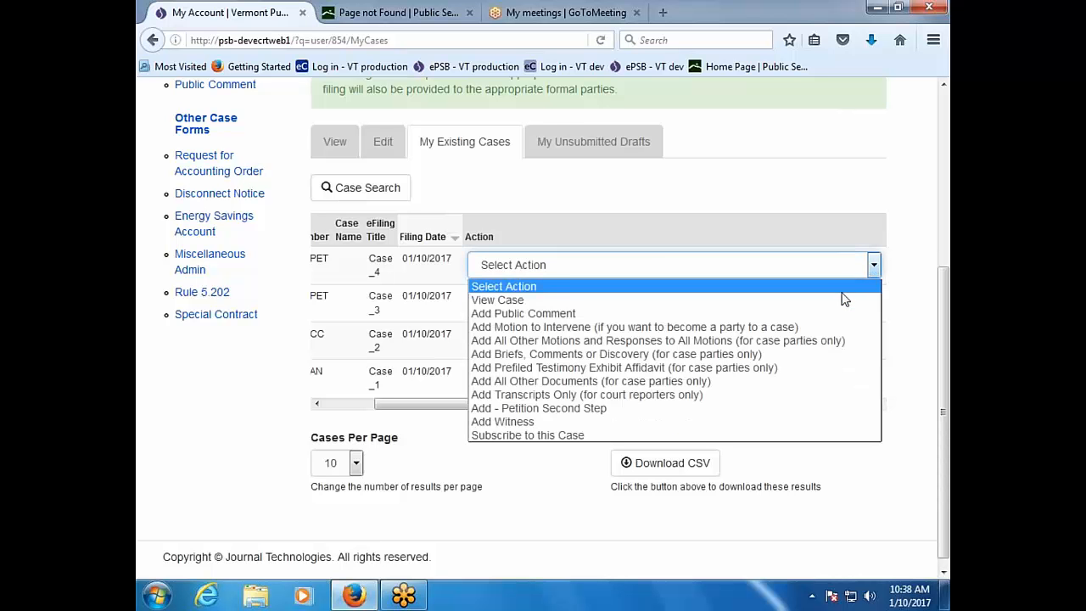
{"action": "left_click", "coordinate": [863, 221]}
{"action": "left_click", "coordinate": [873, 304]}
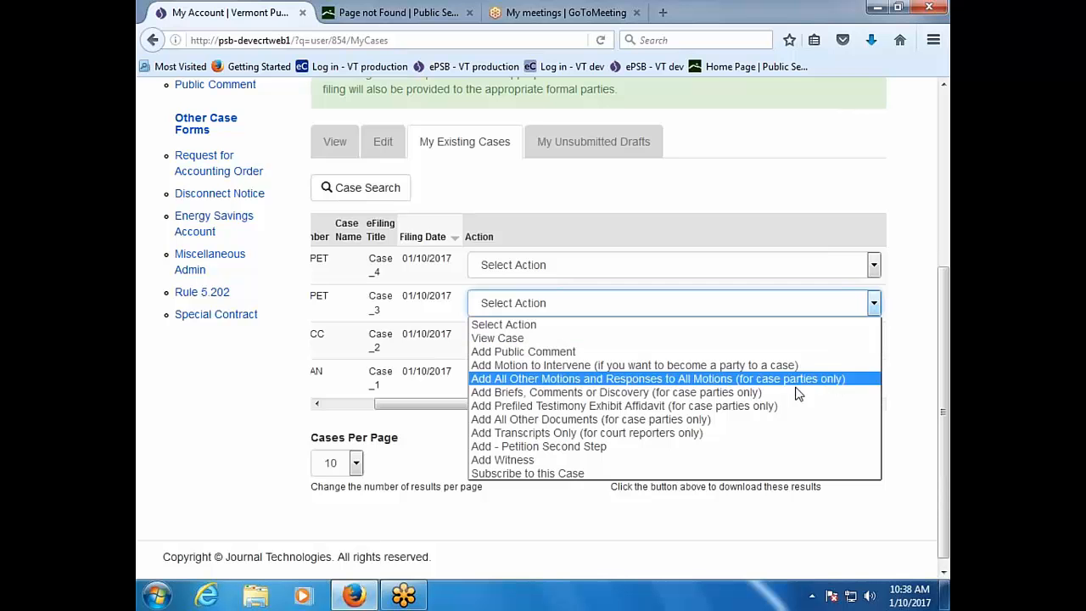
{"action": "left_click", "coordinate": [776, 449]}
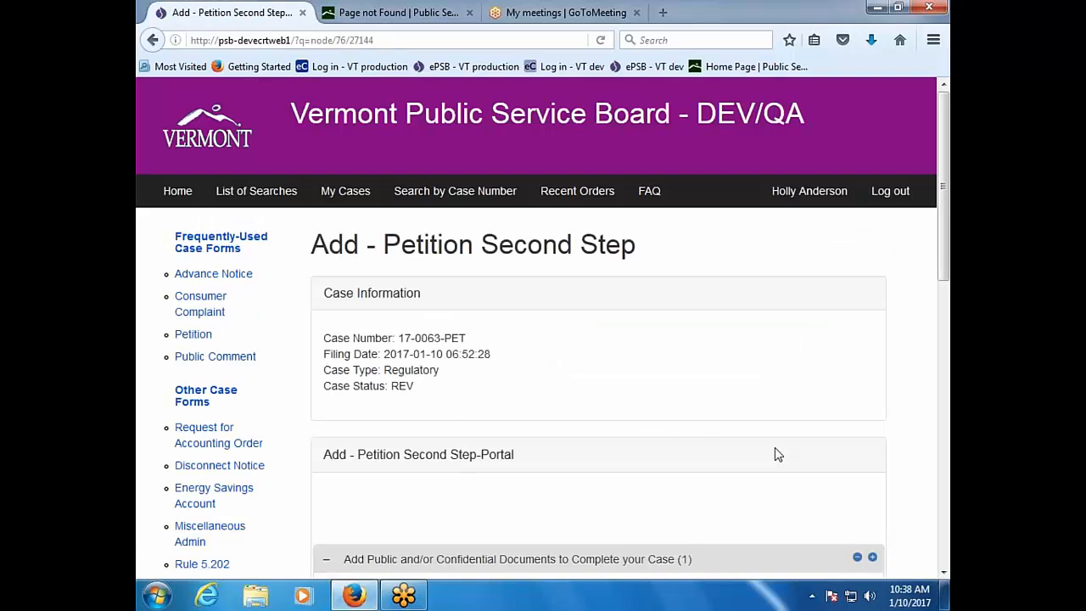
Step: Make the first document Direct Prefiled Testimony with Document10.pdf attached
{"action": "scroll", "coordinate": [777, 454], "scroll_direction": "down", "scroll_amount": 4}
{"action": "scroll", "coordinate": [777, 453], "scroll_direction": "down", "scroll_amount": 2}
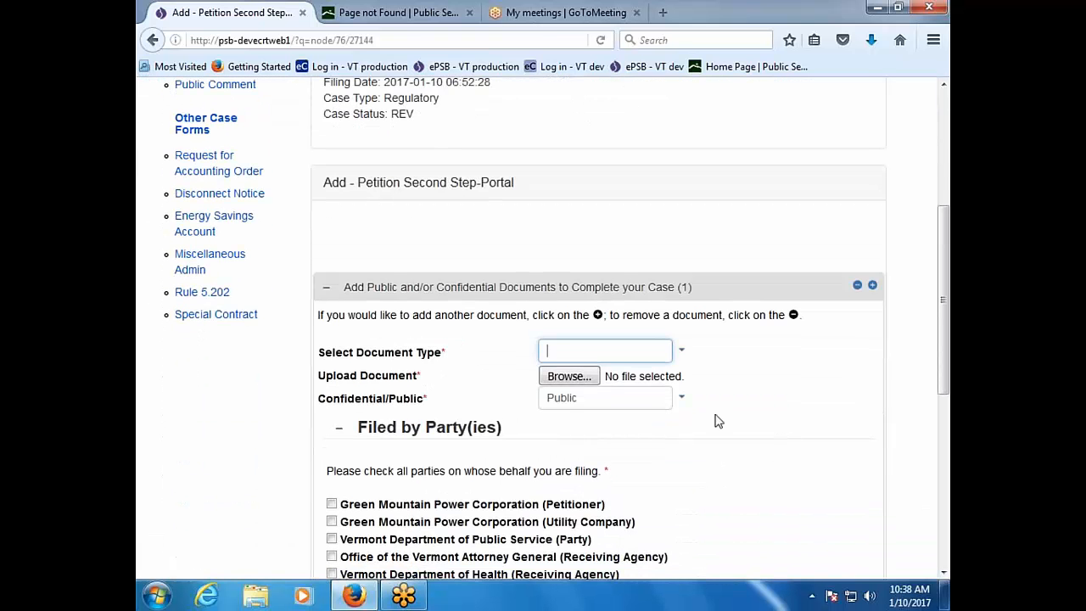
{"action": "left_click", "coordinate": [683, 353]}
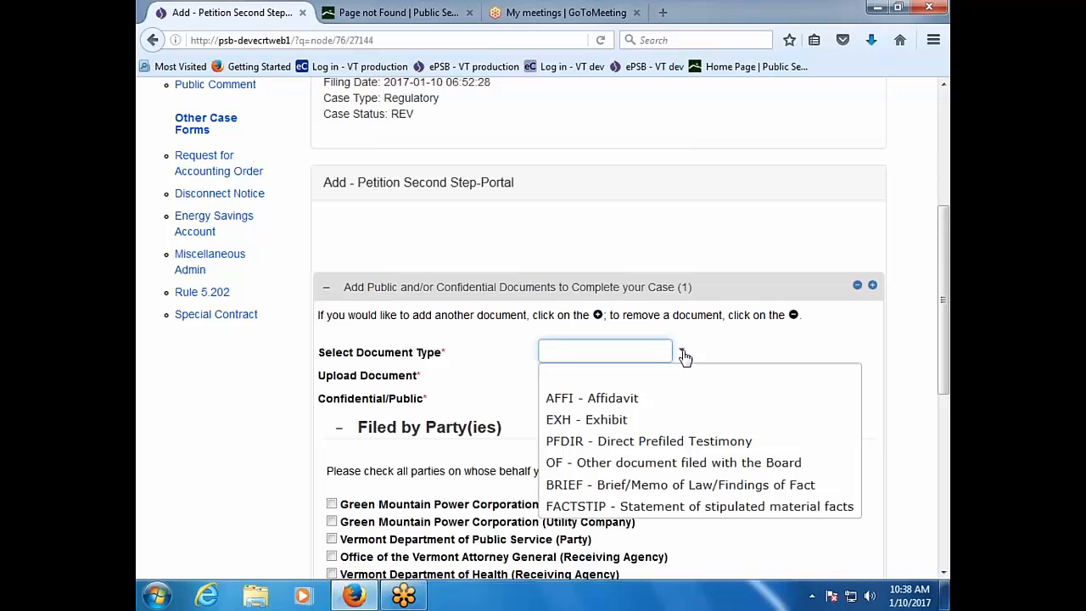
{"action": "left_click", "coordinate": [685, 443]}
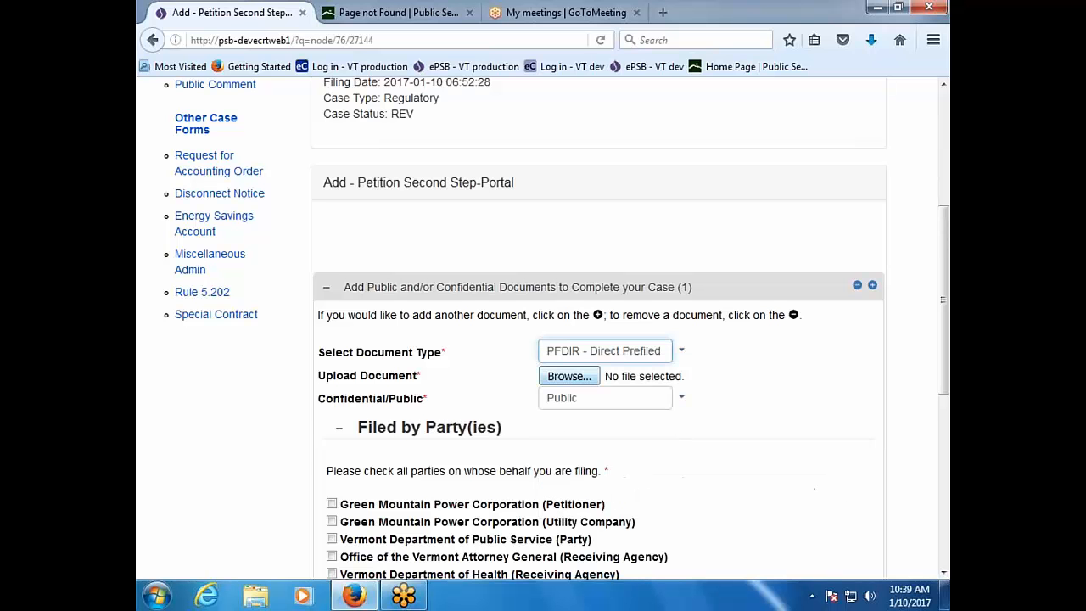
{"action": "left_click", "coordinate": [560, 376]}
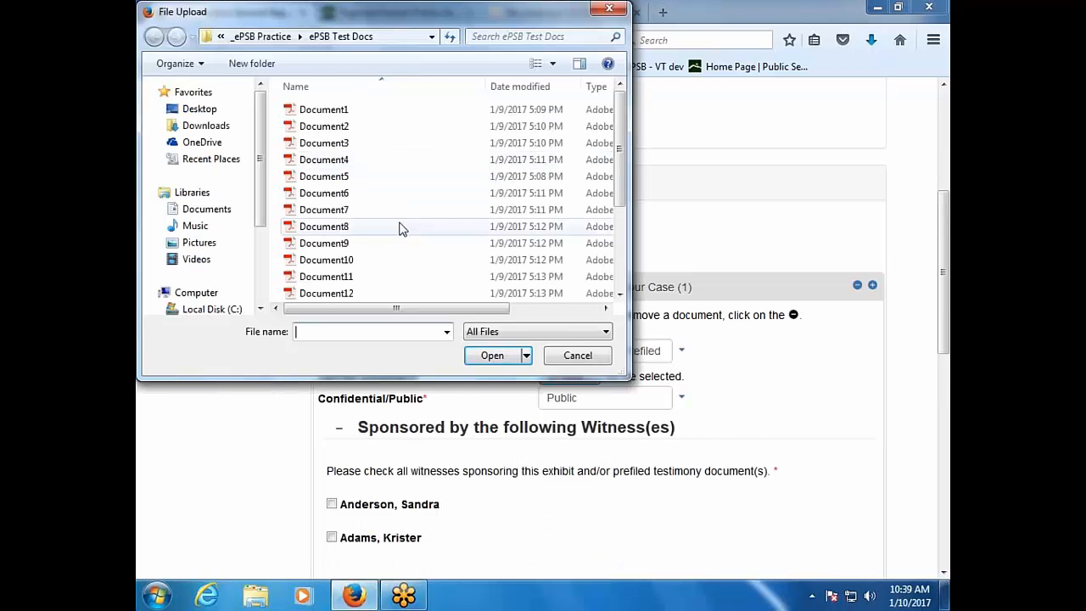
{"action": "double_click", "coordinate": [399, 260]}
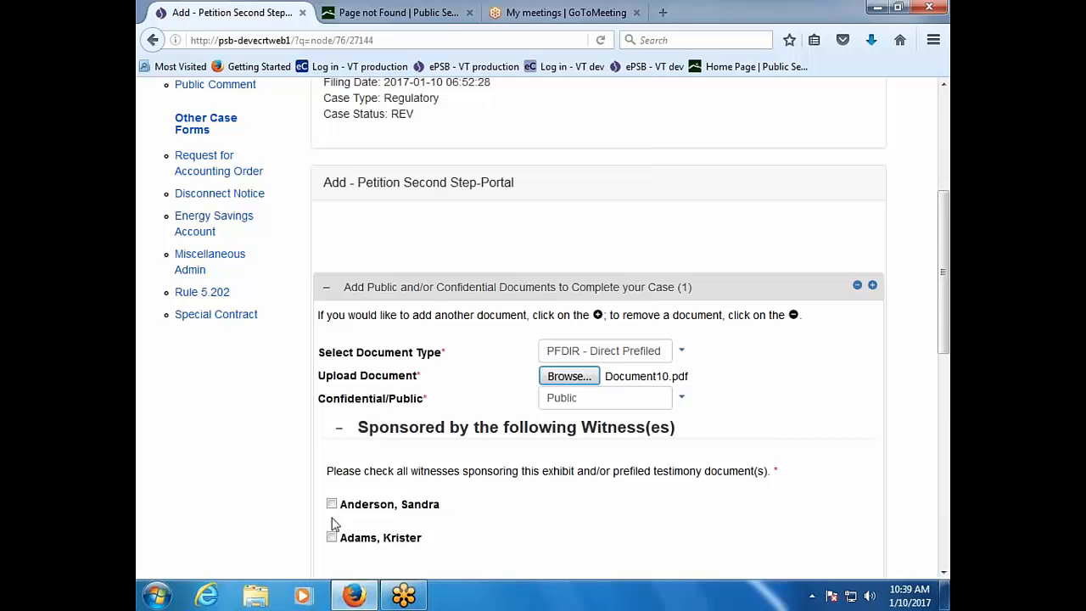
Step: Mark the second witness as sponsor, file for Green Mountain Power Corporation (Petitioner), and add another document
{"action": "left_click", "coordinate": [331, 540]}
{"action": "scroll", "coordinate": [547, 534], "scroll_direction": "down", "scroll_amount": 4}
{"action": "scroll", "coordinate": [547, 534], "scroll_direction": "down", "scroll_amount": 2}
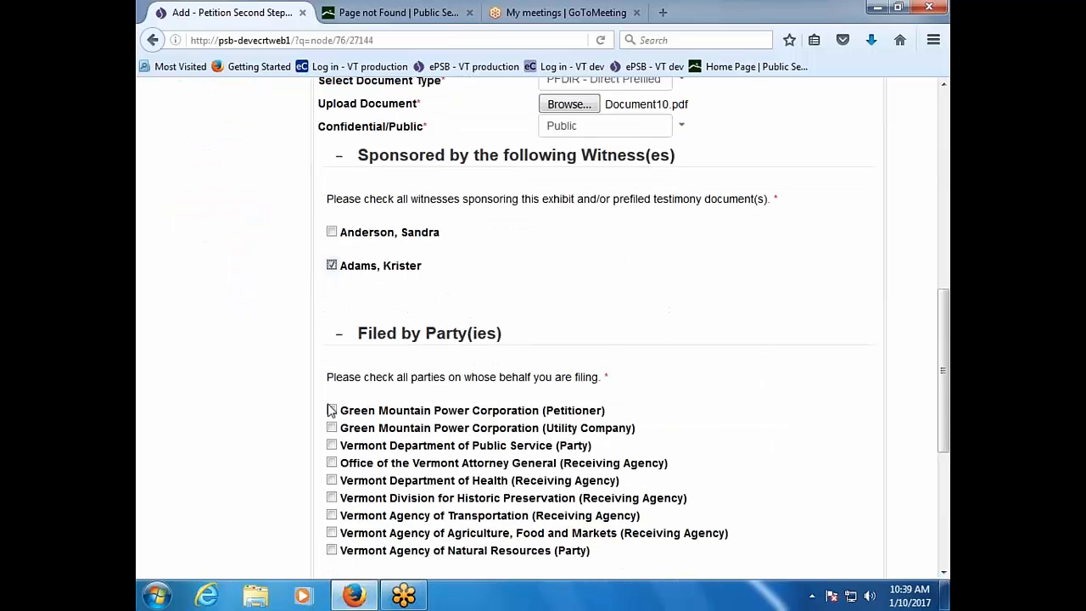
{"action": "left_click", "coordinate": [331, 411]}
{"action": "scroll", "coordinate": [731, 502], "scroll_direction": "down", "scroll_amount": 6}
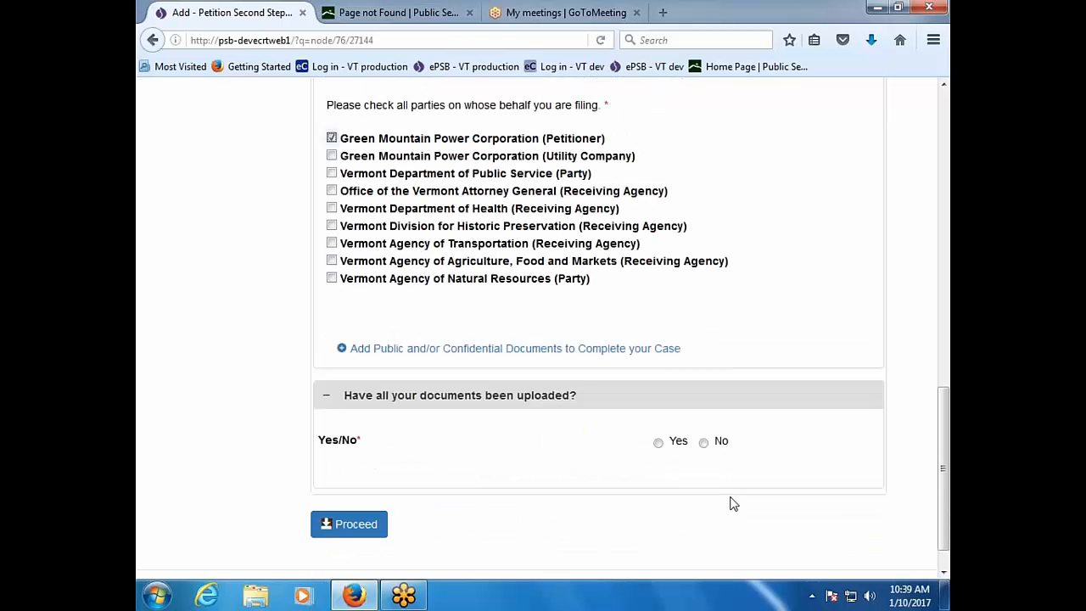
{"action": "left_click", "coordinate": [636, 350]}
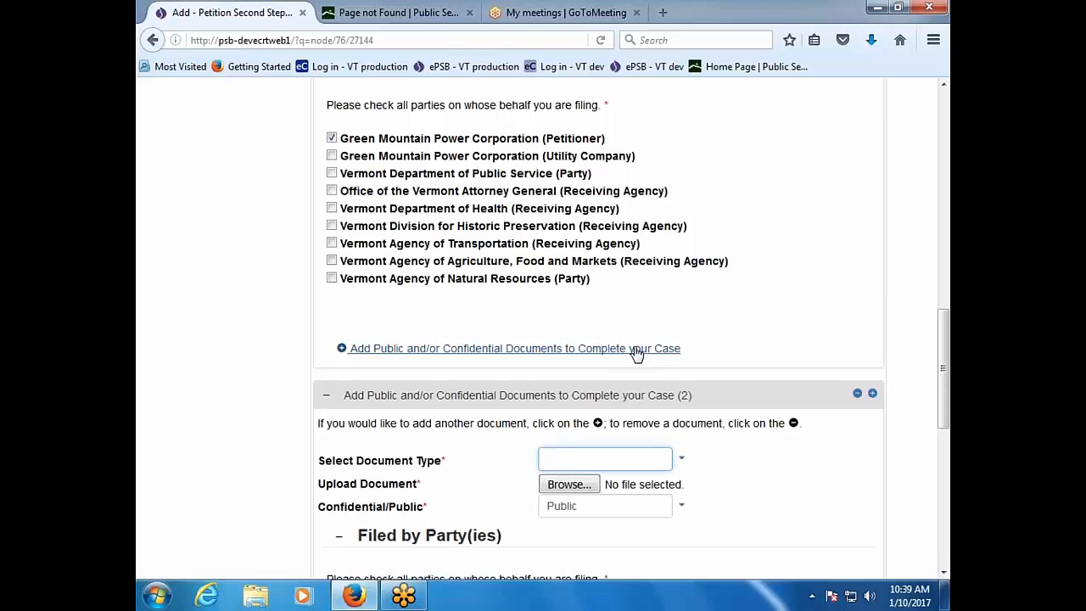
Step: Make the second document an Exhibit with Document12.pdf attached
{"action": "left_click", "coordinate": [678, 462]}
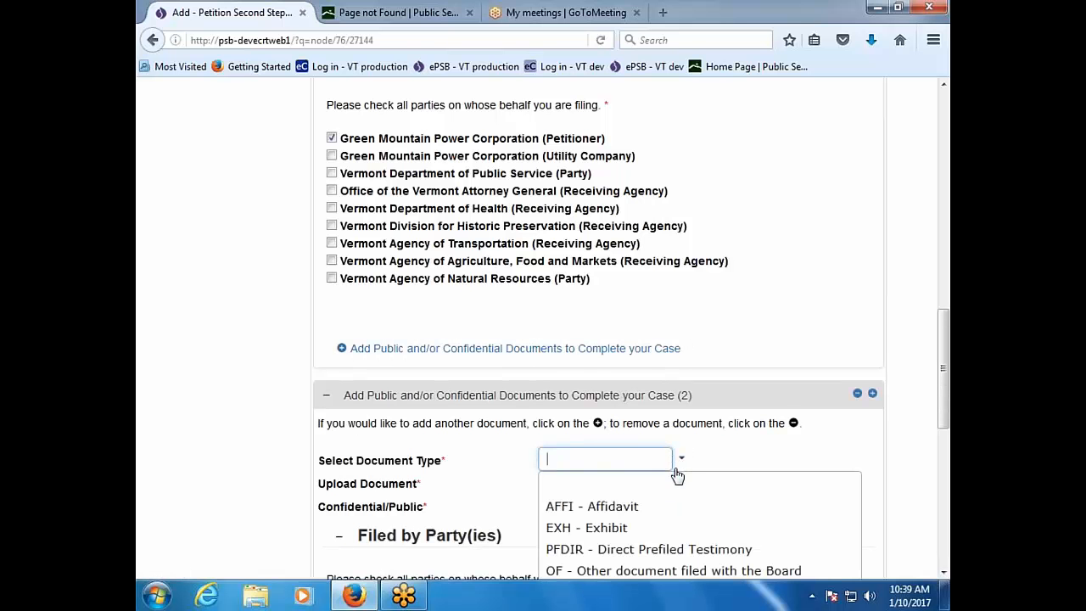
{"action": "left_click", "coordinate": [678, 525]}
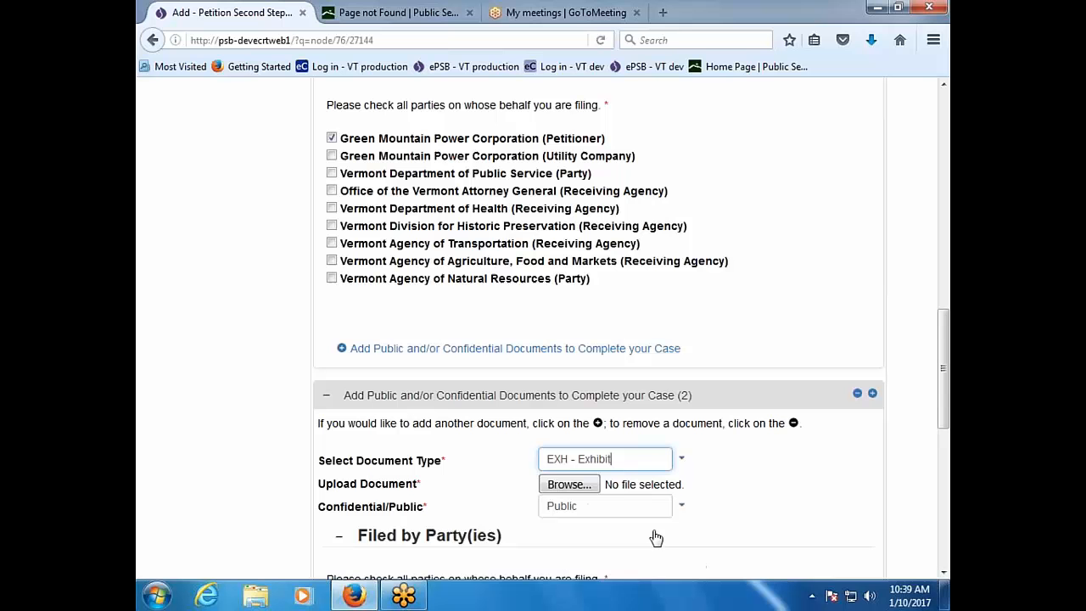
{"action": "left_click", "coordinate": [585, 484]}
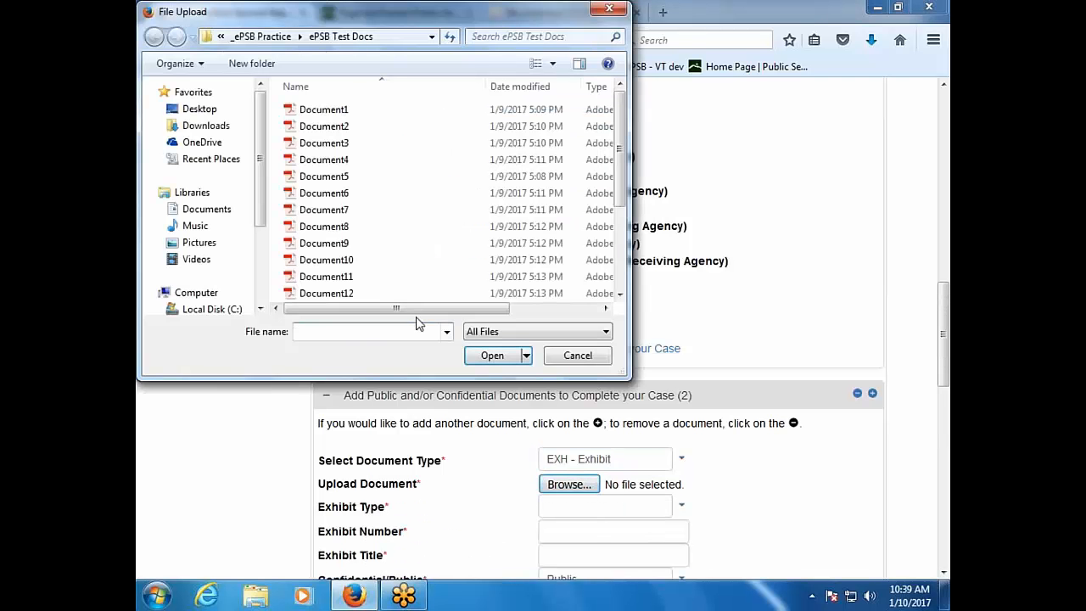
{"action": "left_click", "coordinate": [374, 295]}
{"action": "double_click", "coordinate": [373, 297]}
{"action": "scroll", "coordinate": [432, 458], "scroll_direction": "down", "scroll_amount": 4}
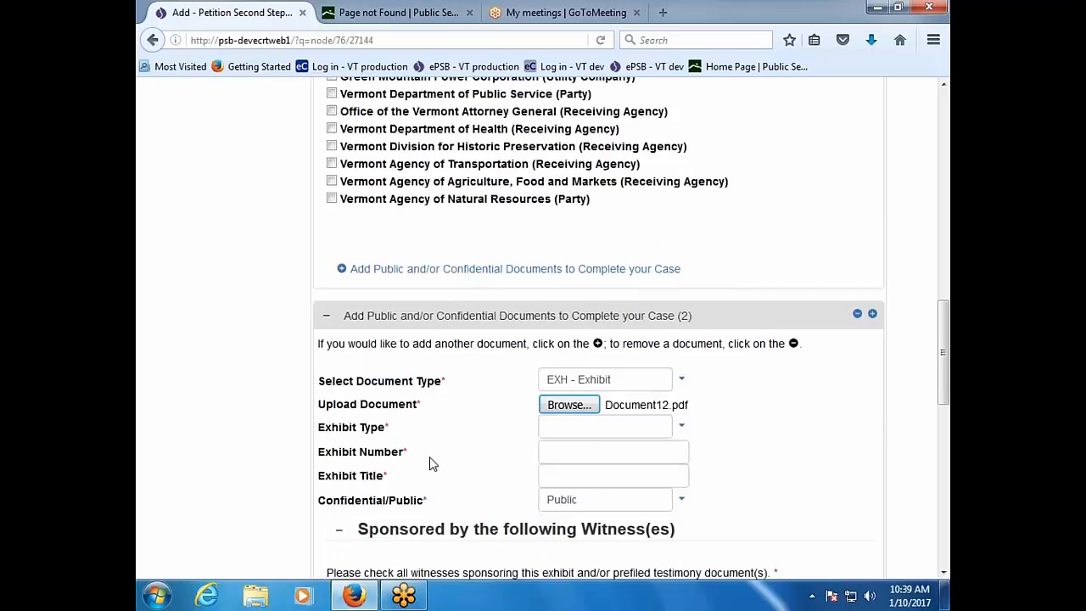
Step: Set the exhibit type to Other, number KA-1 and title 'List of Impacts'
{"action": "left_click", "coordinate": [681, 331]}
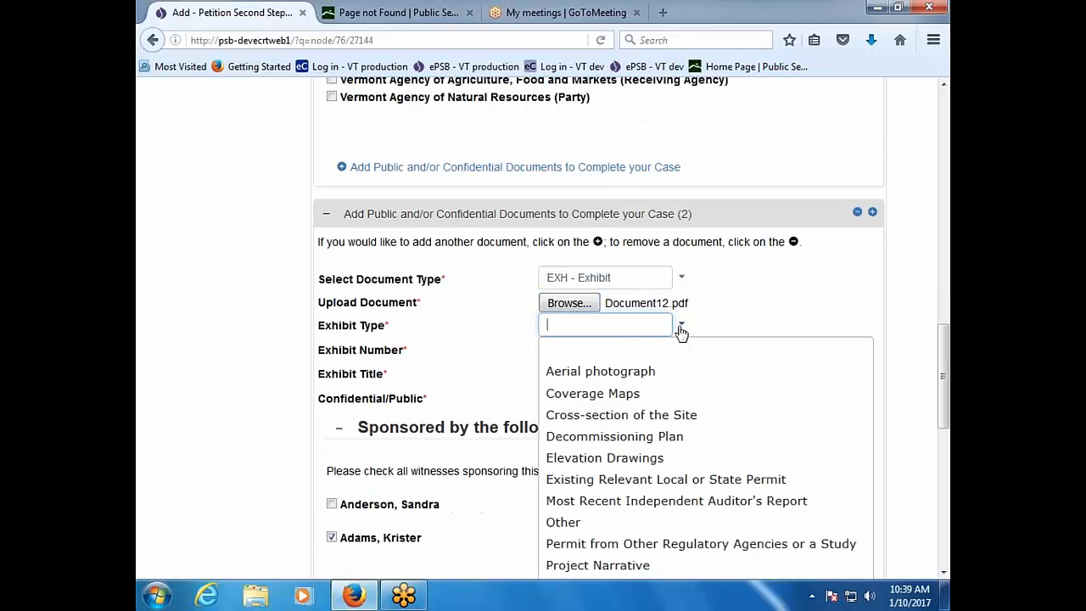
{"action": "left_click", "coordinate": [669, 522]}
{"action": "left_click", "coordinate": [606, 351]}
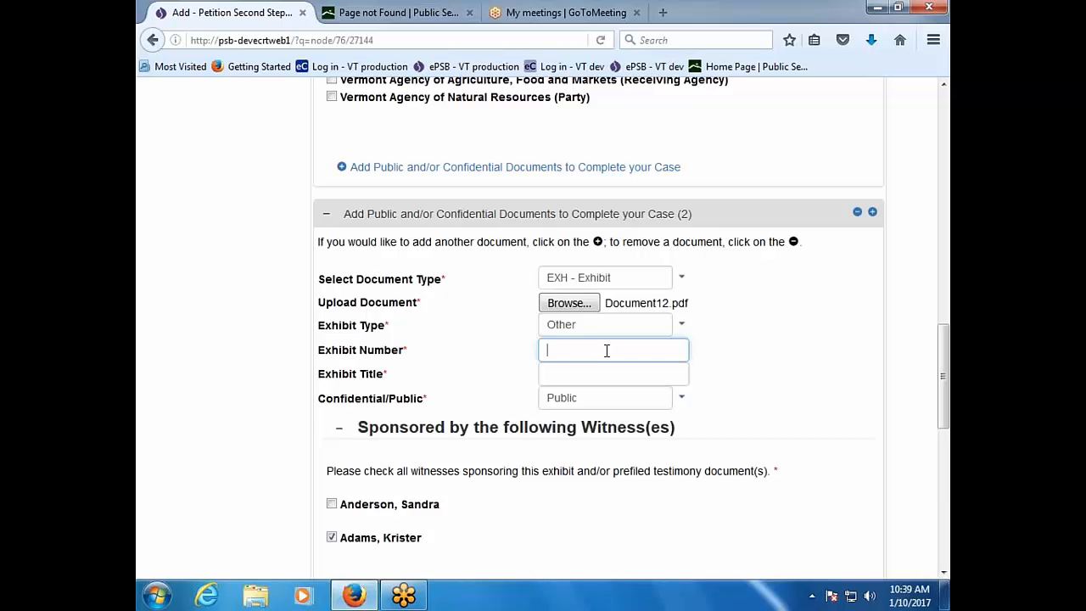
{"action": "type", "text": "KA-1"}
{"action": "left_click", "coordinate": [607, 377]}
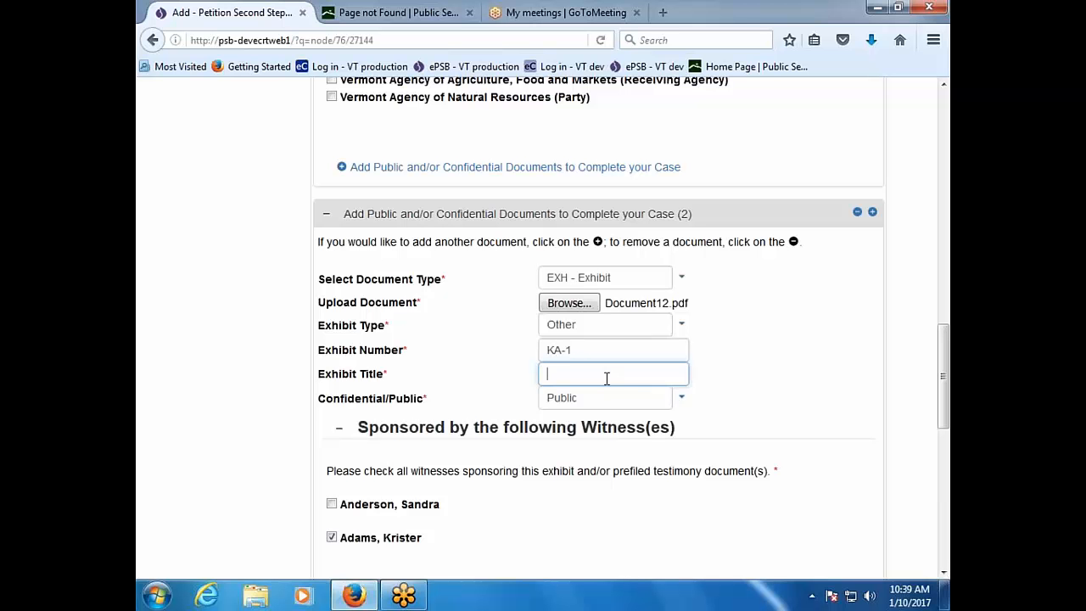
{"action": "type", "text": "List of Impacts"}
{"action": "scroll", "coordinate": [607, 379], "scroll_direction": "down", "scroll_amount": 10}
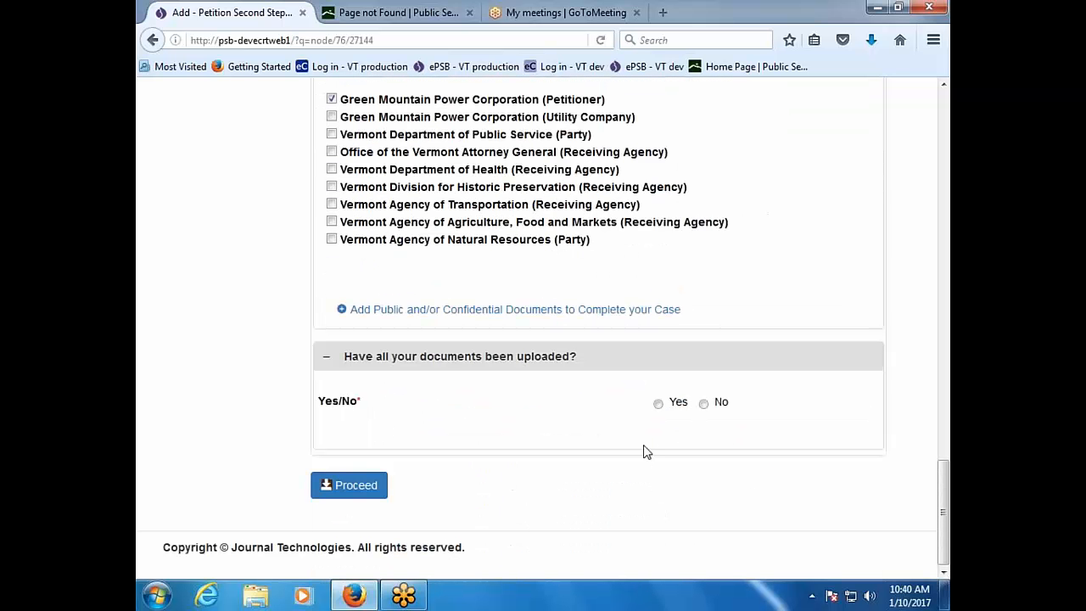
Step: Answer Yes to all documents uploaded and submit the Petition Second Step filing
{"action": "left_click", "coordinate": [668, 404]}
{"action": "left_click", "coordinate": [371, 490]}
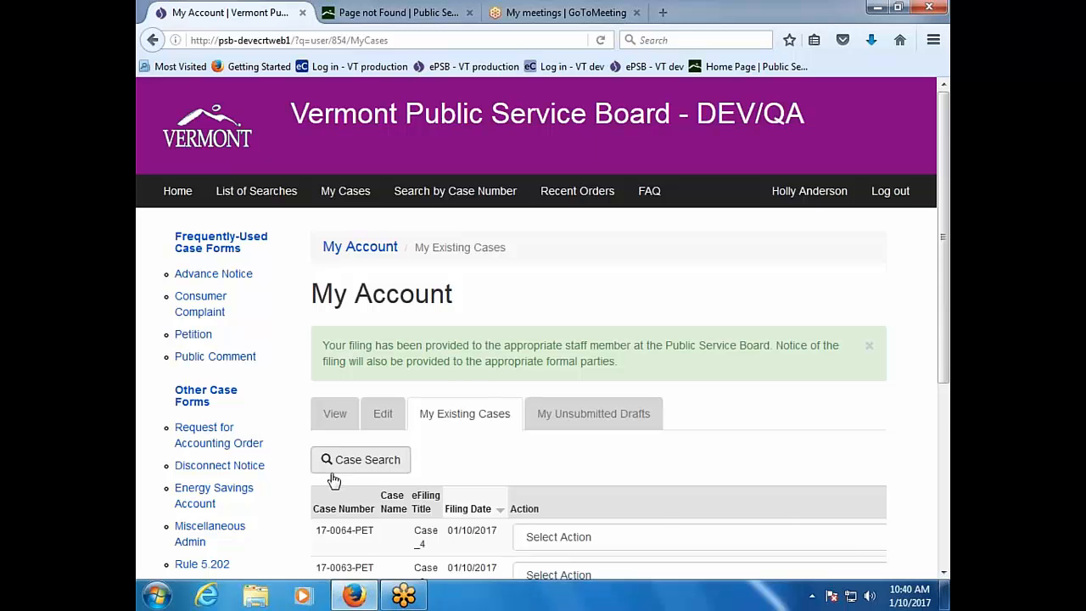
{"action": "scroll", "coordinate": [310, 484], "scroll_direction": "down", "scroll_amount": 2}
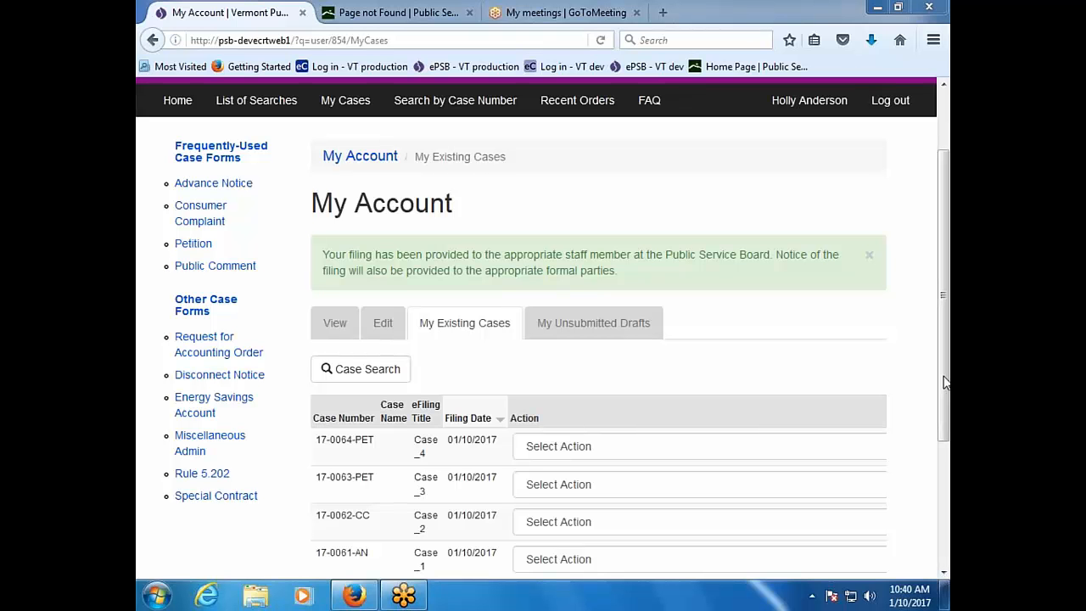
Step: Open the Miscellaneous Admin form and browse its entity type options
{"action": "left_click", "coordinate": [201, 443]}
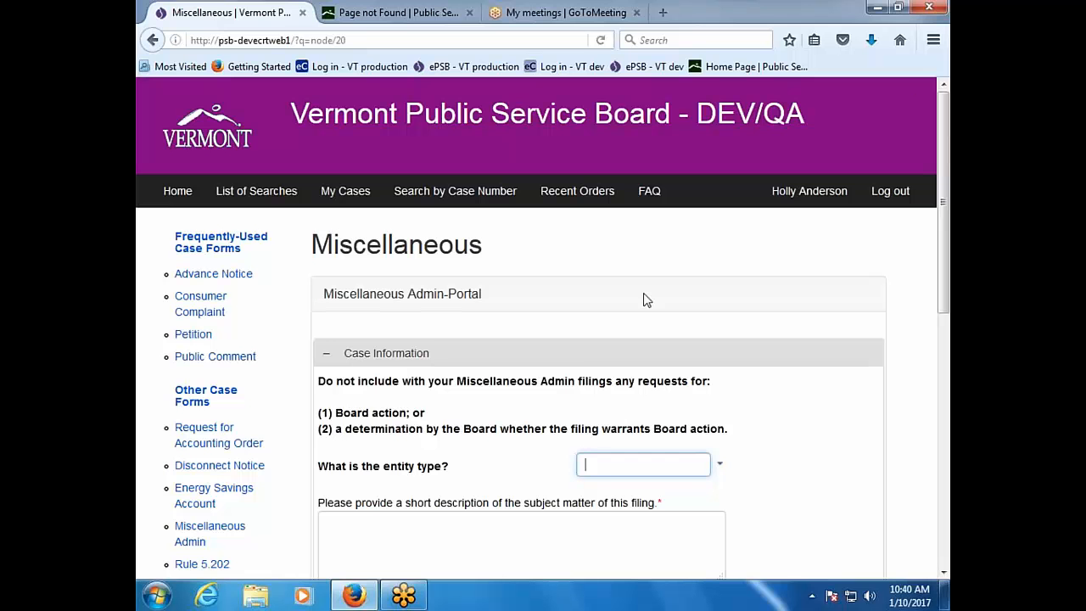
{"action": "left_click", "coordinate": [582, 325]}
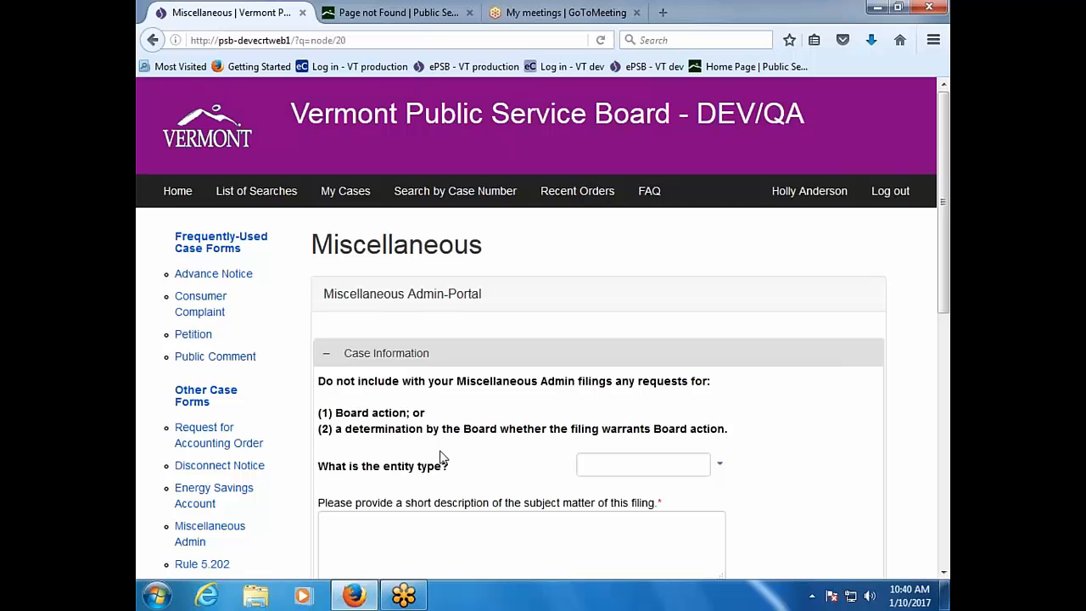
{"action": "left_click", "coordinate": [720, 466]}
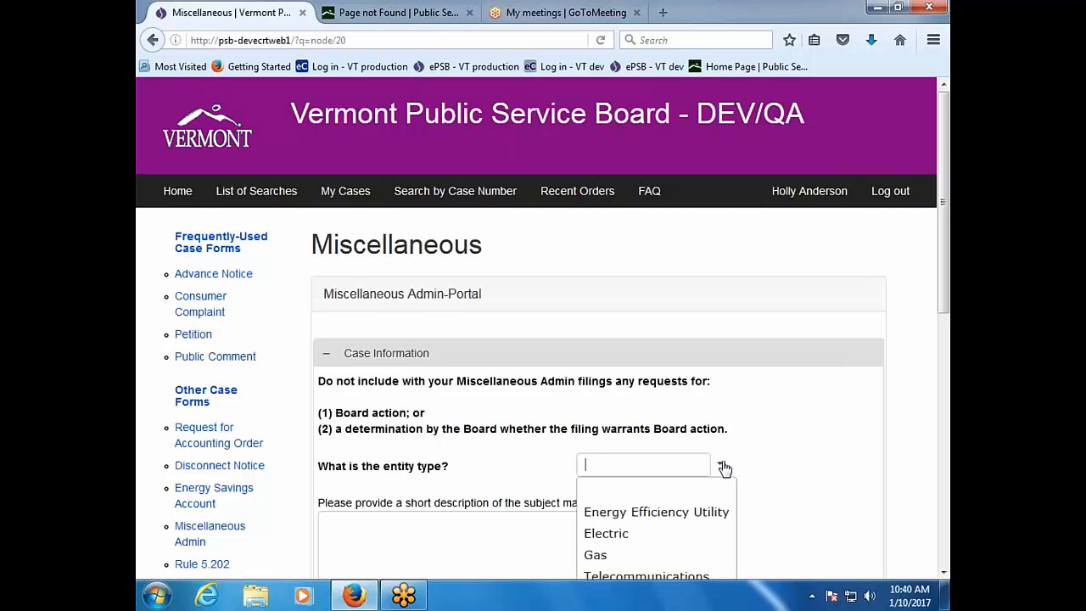
{"action": "scroll", "coordinate": [832, 472], "scroll_direction": "down", "scroll_amount": 3}
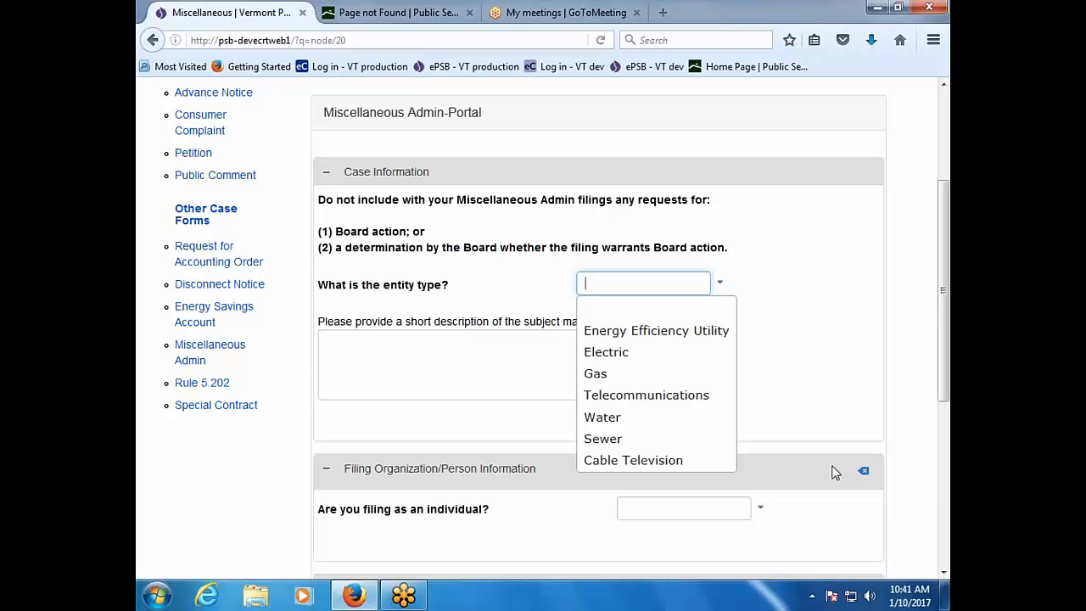
{"action": "left_click", "coordinate": [780, 293]}
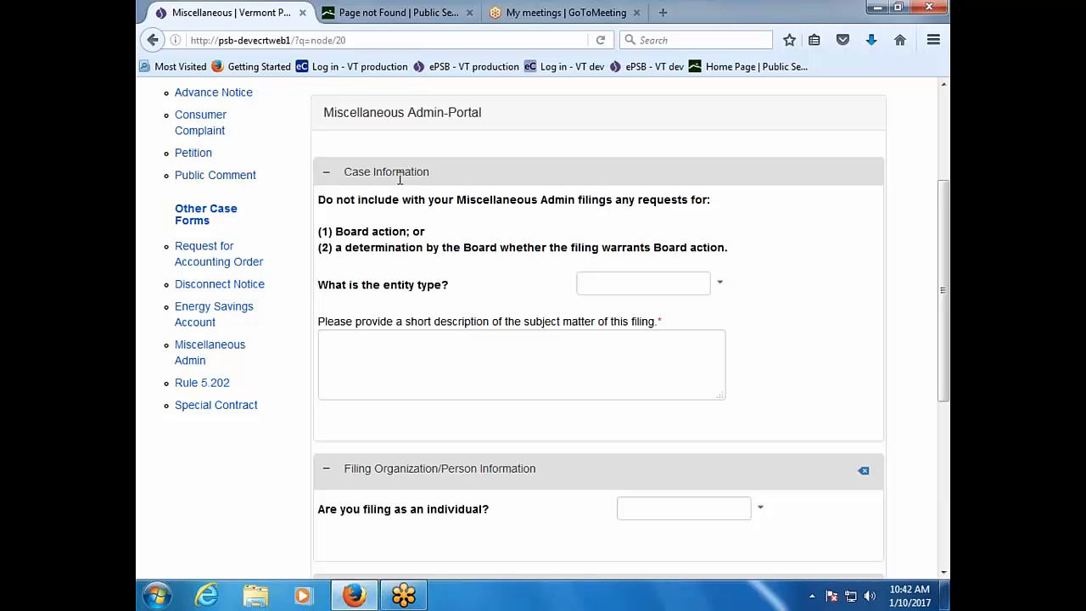
{"action": "scroll", "coordinate": [399, 178], "scroll_direction": "up", "scroll_amount": 3}
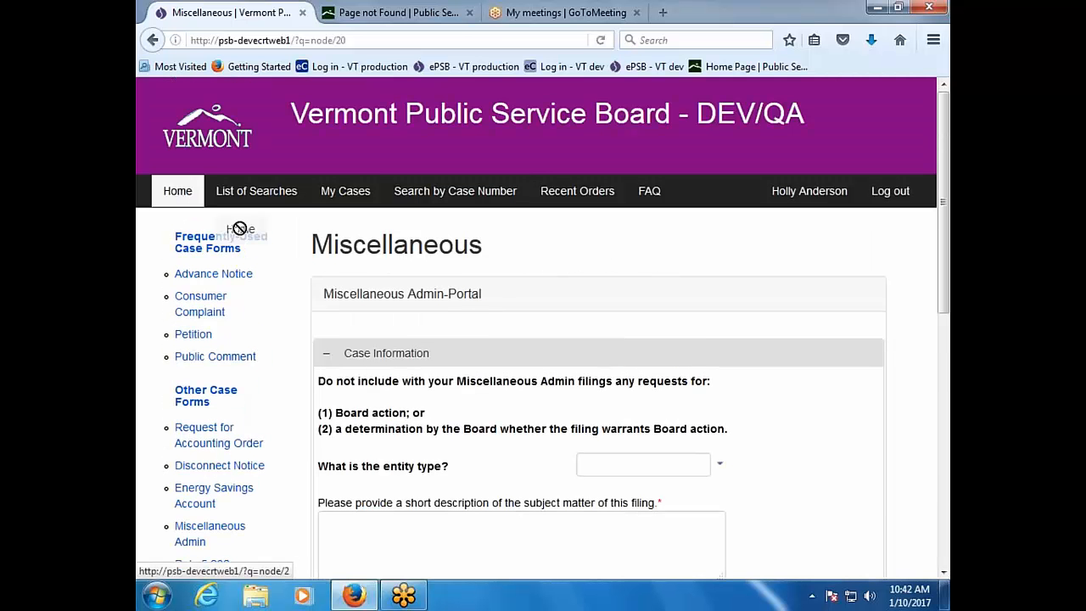
Step: View the case details for 17-0063-PET from My Existing Cases
{"action": "left_click", "coordinate": [360, 188]}
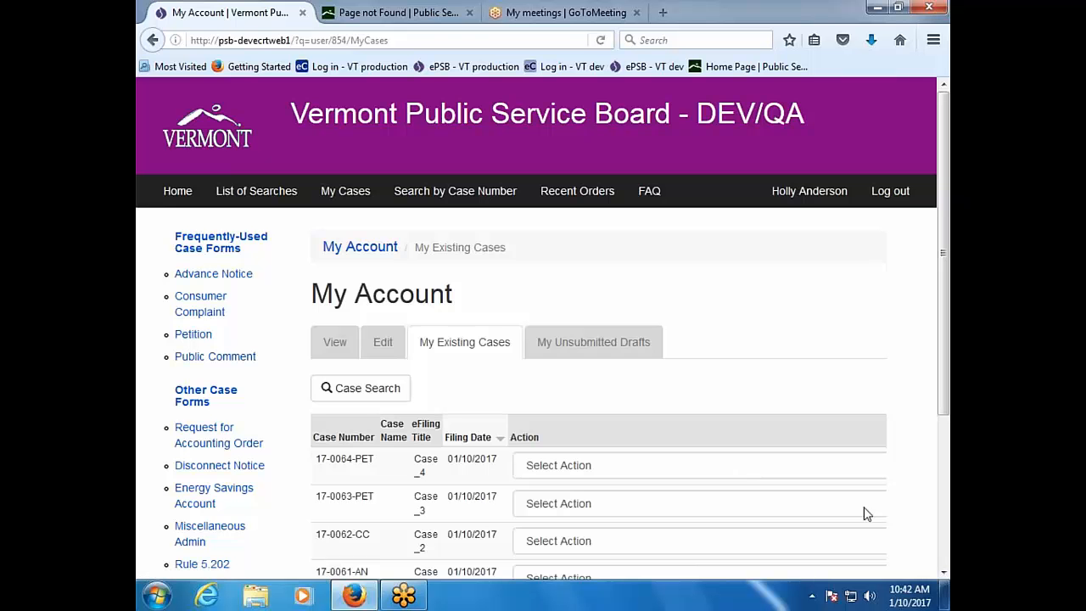
{"action": "scroll", "coordinate": [738, 523], "scroll_direction": "down", "scroll_amount": 4}
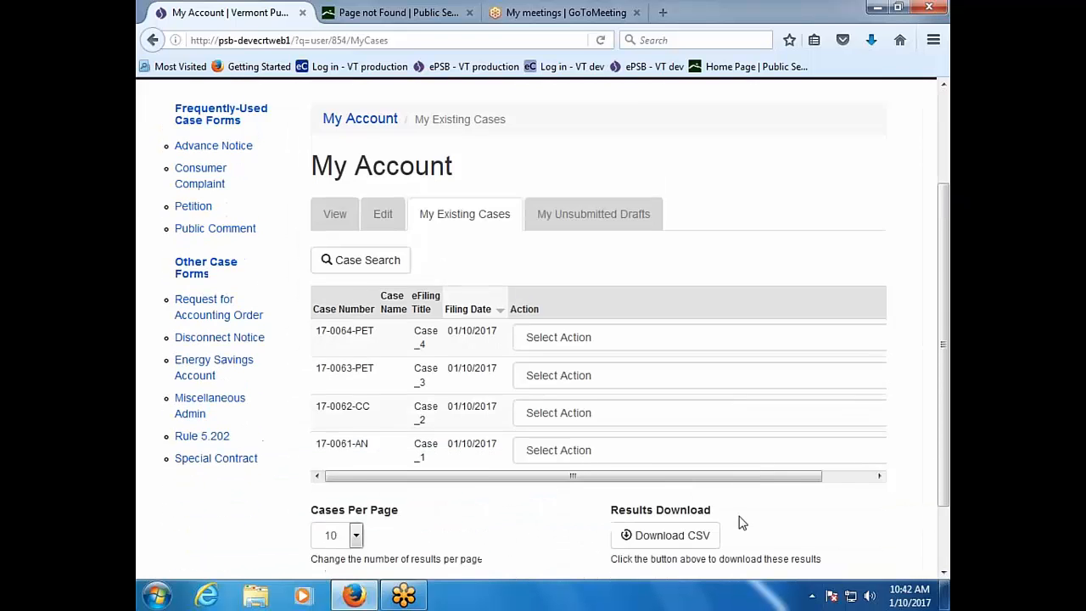
{"action": "left_click_drag", "start_coordinate": [770, 423], "coordinate": [832, 422]}
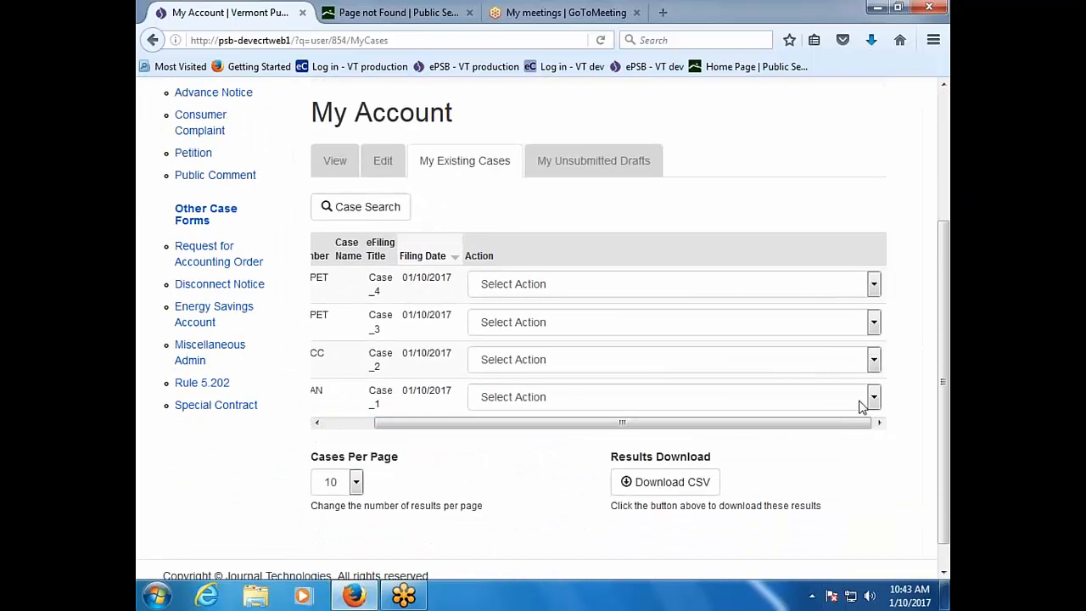
{"action": "left_click", "coordinate": [874, 325]}
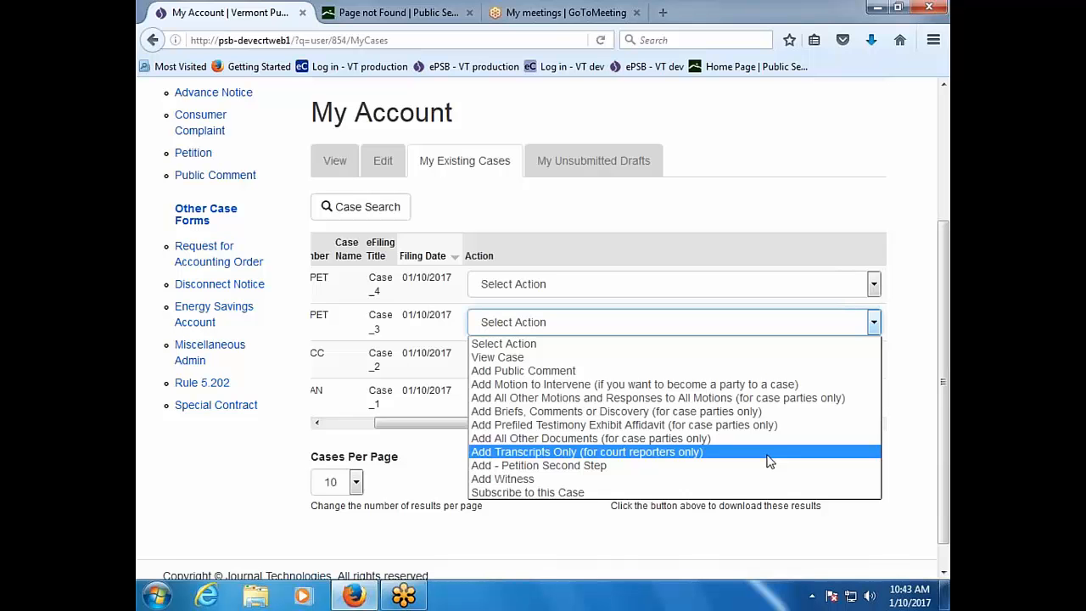
{"action": "left_click", "coordinate": [742, 359]}
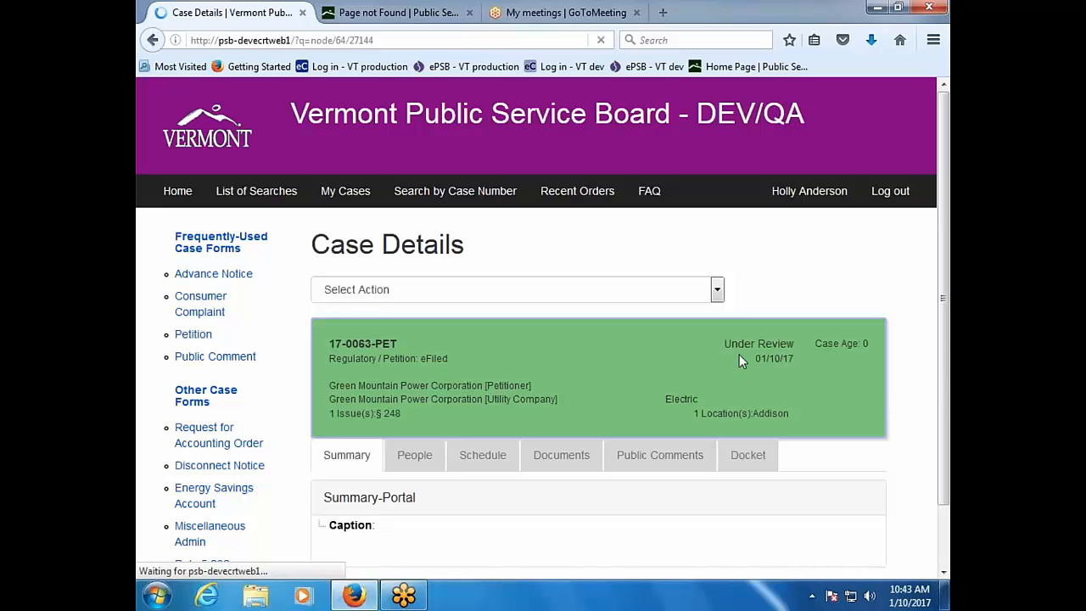
Step: Show the People tab for 17-0063-PET with its parties, notice entities and witnesses
{"action": "scroll", "coordinate": [739, 359], "scroll_direction": "down", "scroll_amount": 2}
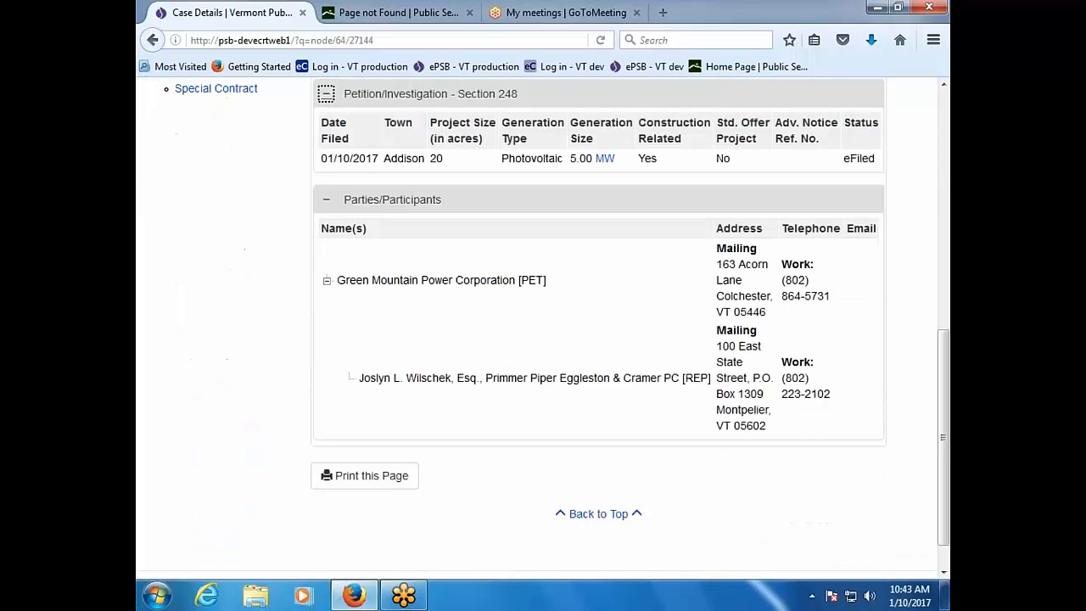
{"action": "scroll", "coordinate": [543, 324], "scroll_direction": "down", "scroll_amount": 1}
{"action": "scroll", "coordinate": [543, 322], "scroll_direction": "up", "scroll_amount": 8}
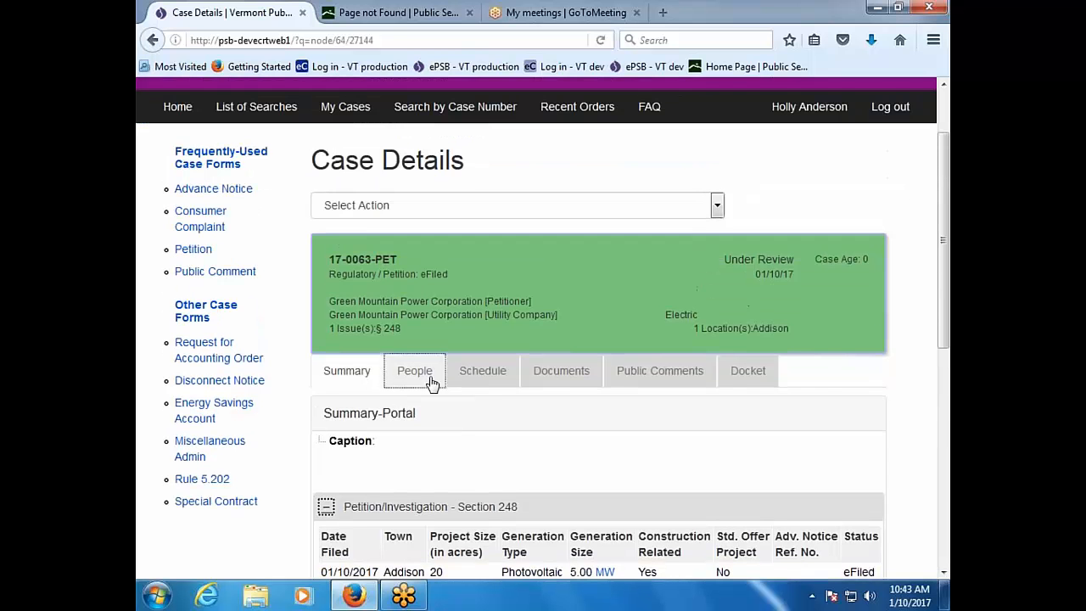
{"action": "left_click", "coordinate": [430, 380]}
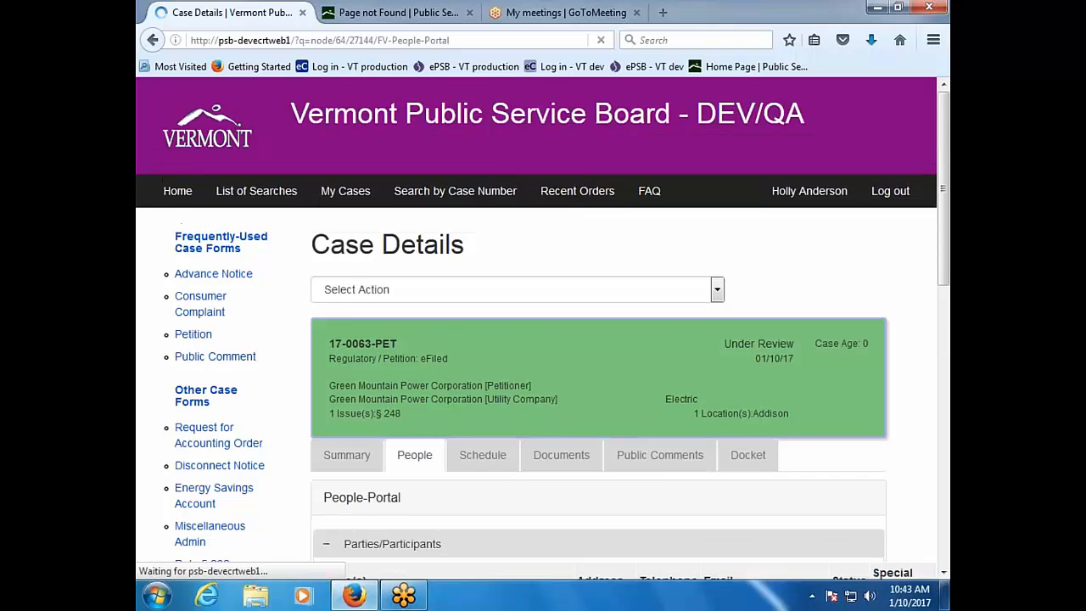
{"action": "scroll", "coordinate": [509, 473], "scroll_direction": "down", "scroll_amount": 8}
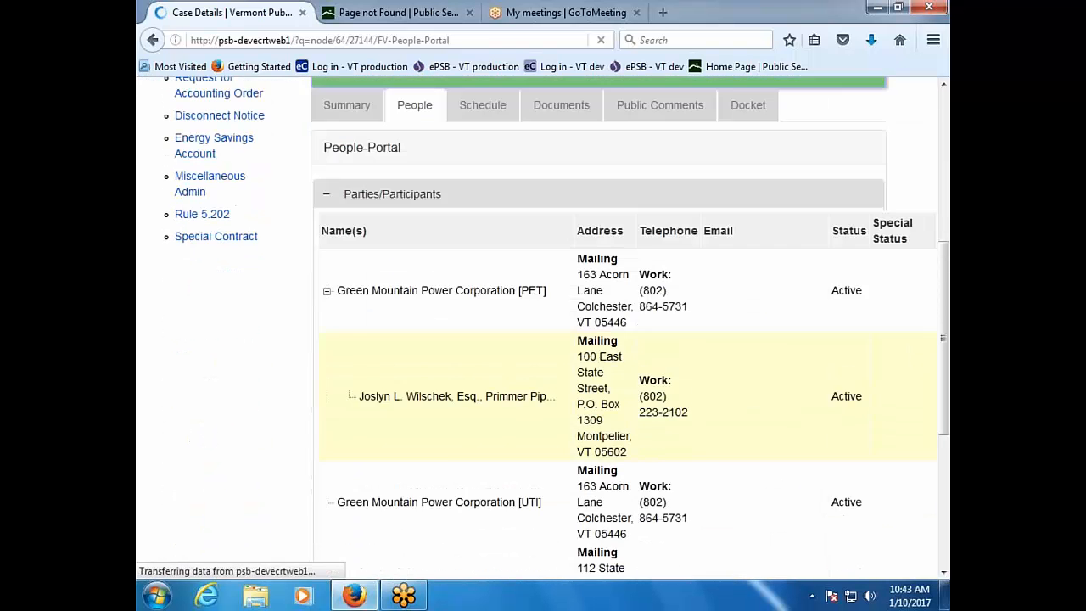
{"action": "scroll", "coordinate": [543, 339], "scroll_direction": "down", "scroll_amount": 6}
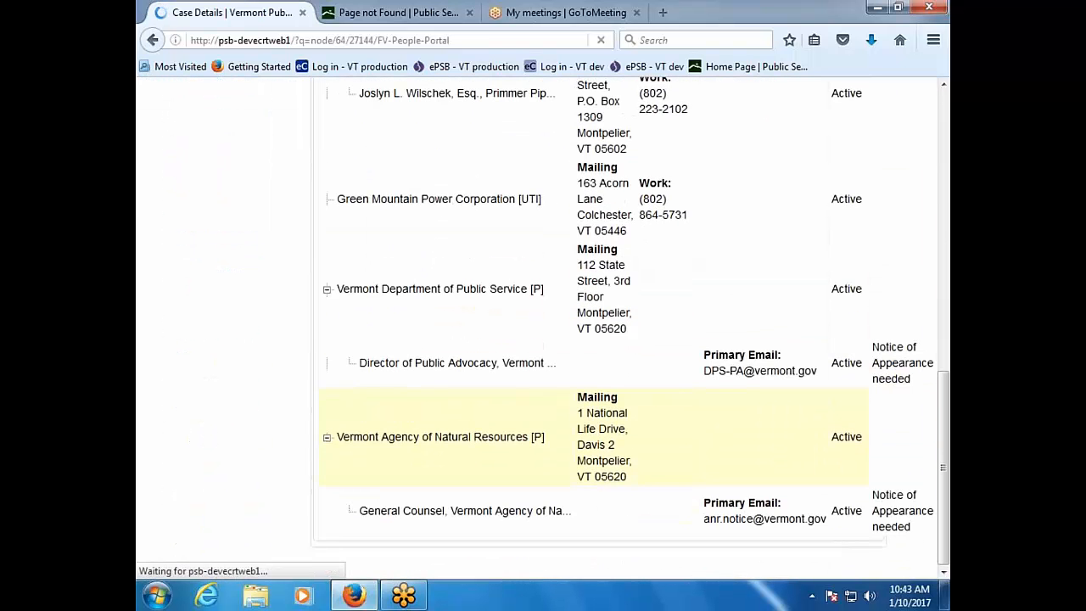
{"action": "scroll", "coordinate": [543, 339], "scroll_direction": "up", "scroll_amount": 12}
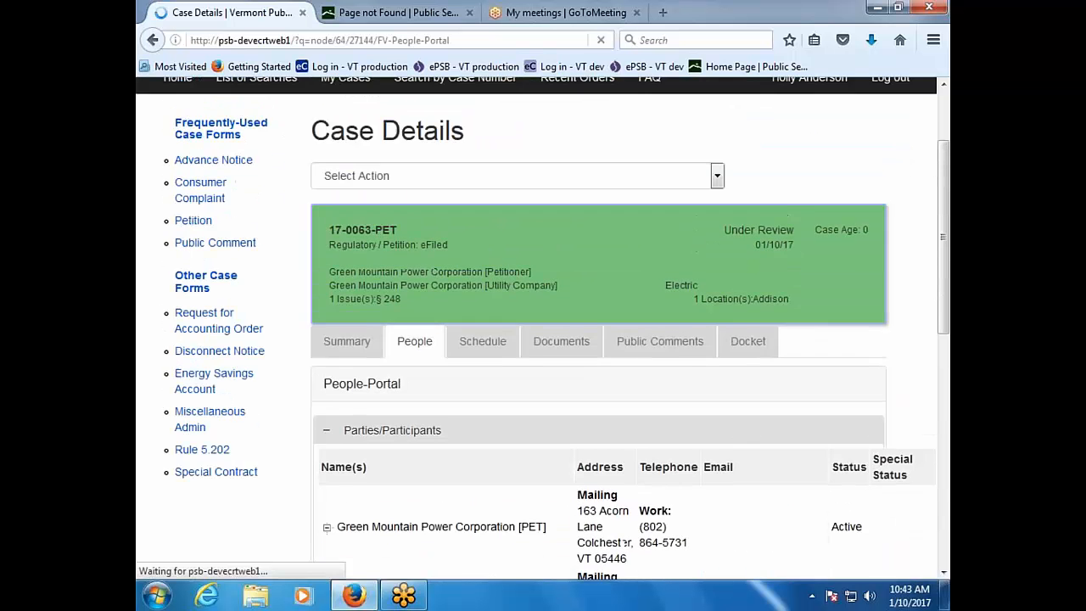
{"action": "scroll", "coordinate": [543, 339], "scroll_direction": "up", "scroll_amount": 3}
Step: Open the case's schedule and scroll through it
{"action": "left_click", "coordinate": [483, 455]}
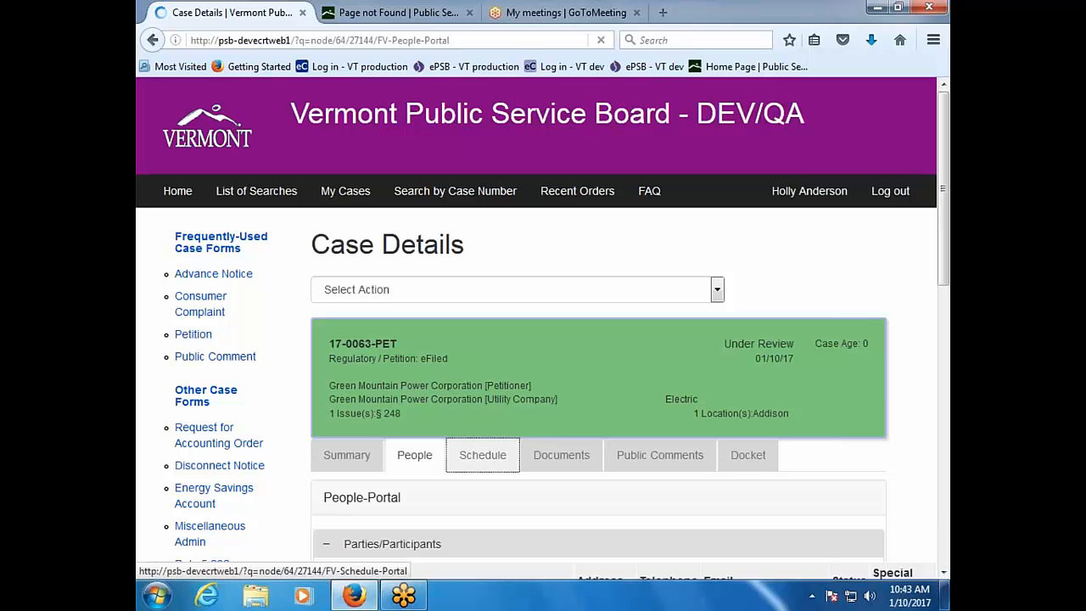
{"action": "scroll", "coordinate": [543, 339], "scroll_direction": "down", "scroll_amount": 10}
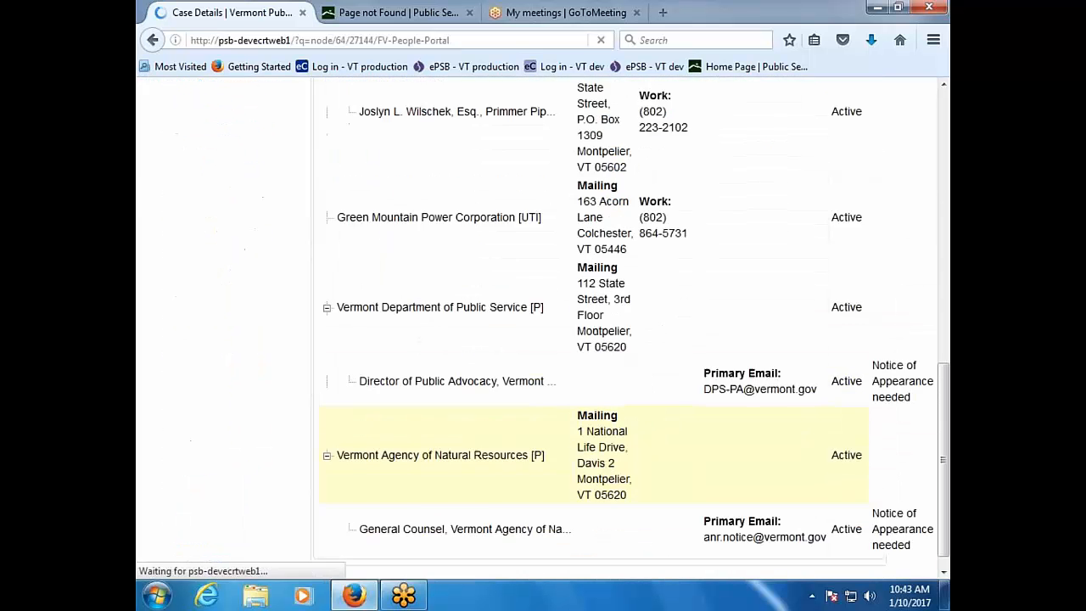
{"action": "scroll", "coordinate": [543, 339], "scroll_direction": "down", "scroll_amount": 8}
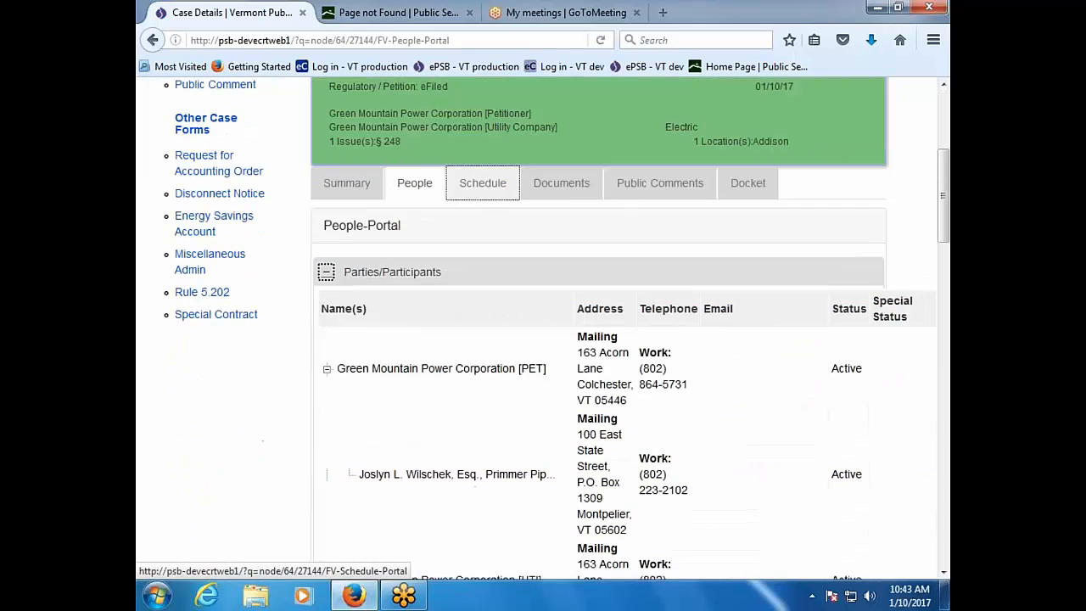
{"action": "scroll", "coordinate": [397, 478], "scroll_direction": "down", "scroll_amount": 5}
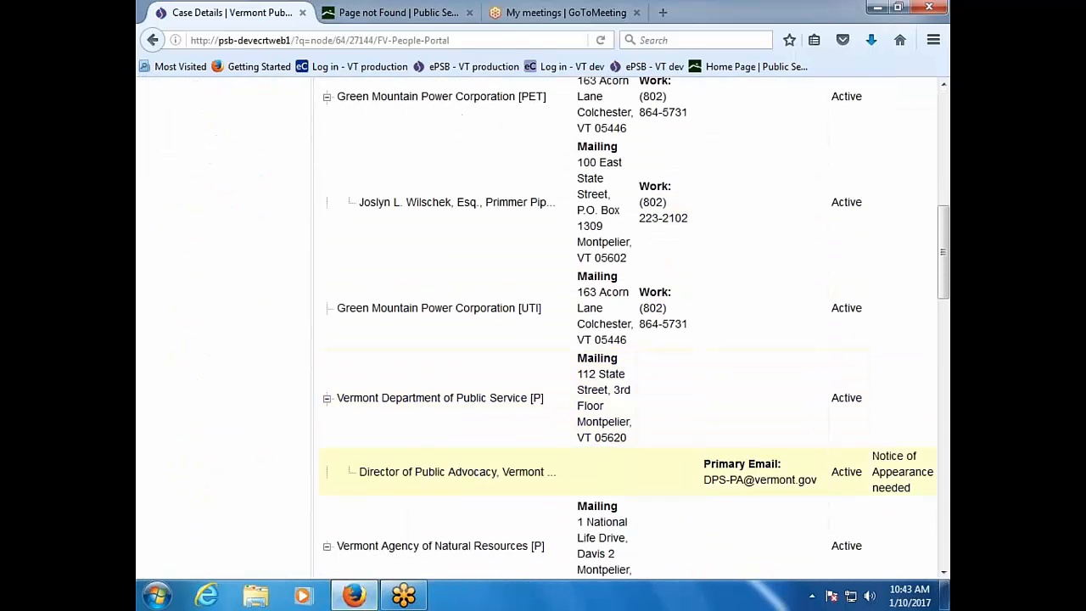
{"action": "scroll", "coordinate": [397, 478], "scroll_direction": "down", "scroll_amount": 2}
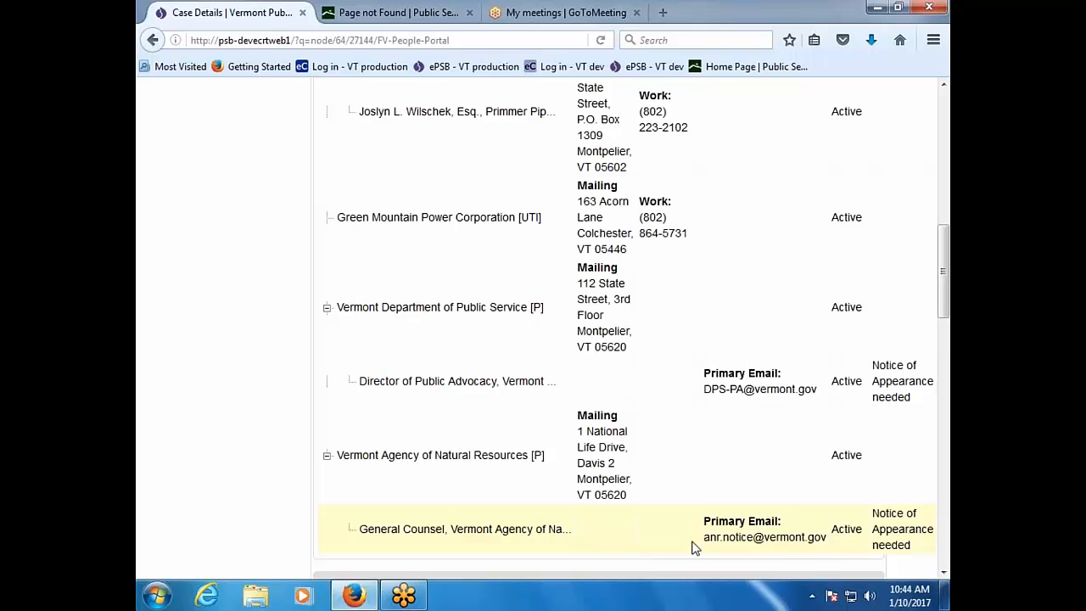
{"action": "scroll", "coordinate": [692, 547], "scroll_direction": "down", "scroll_amount": 6}
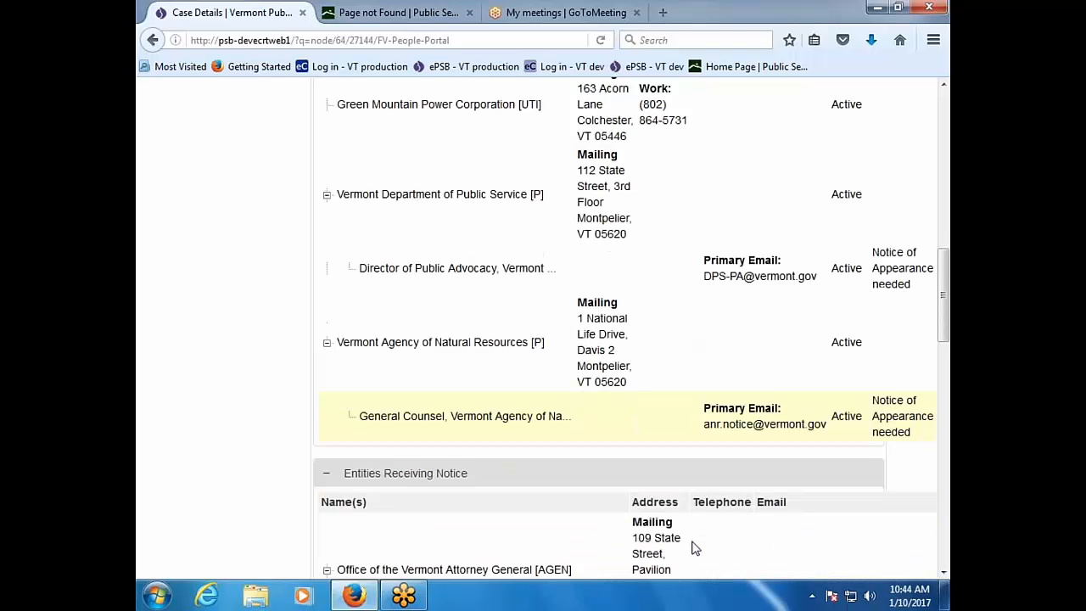
{"action": "scroll", "coordinate": [692, 547], "scroll_direction": "down", "scroll_amount": 2}
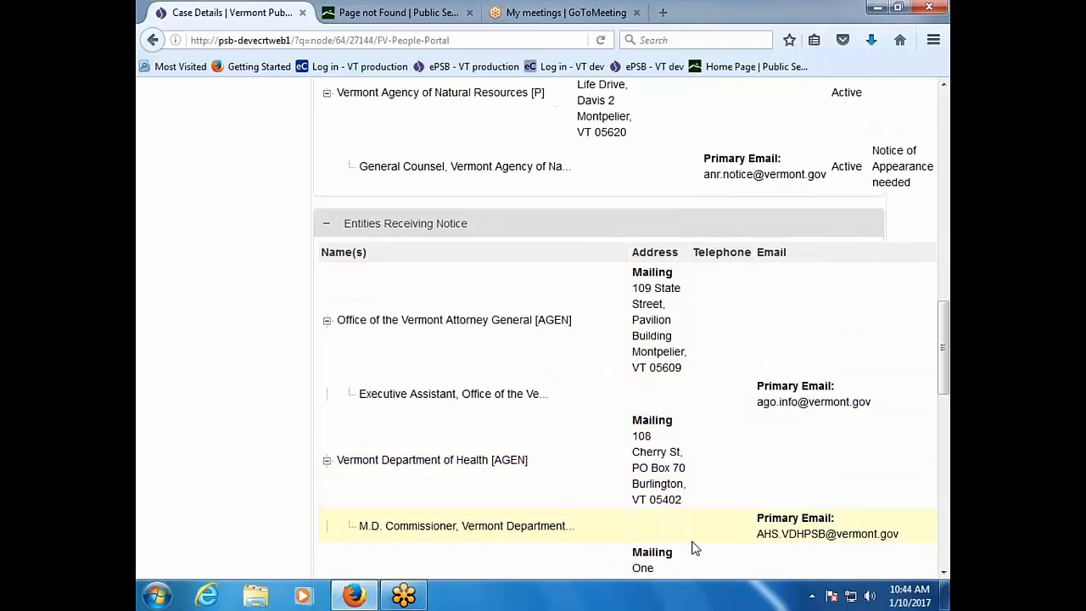
{"action": "scroll", "coordinate": [692, 547], "scroll_direction": "down", "scroll_amount": 8}
{"action": "scroll", "coordinate": [692, 547], "scroll_direction": "down", "scroll_amount": 3}
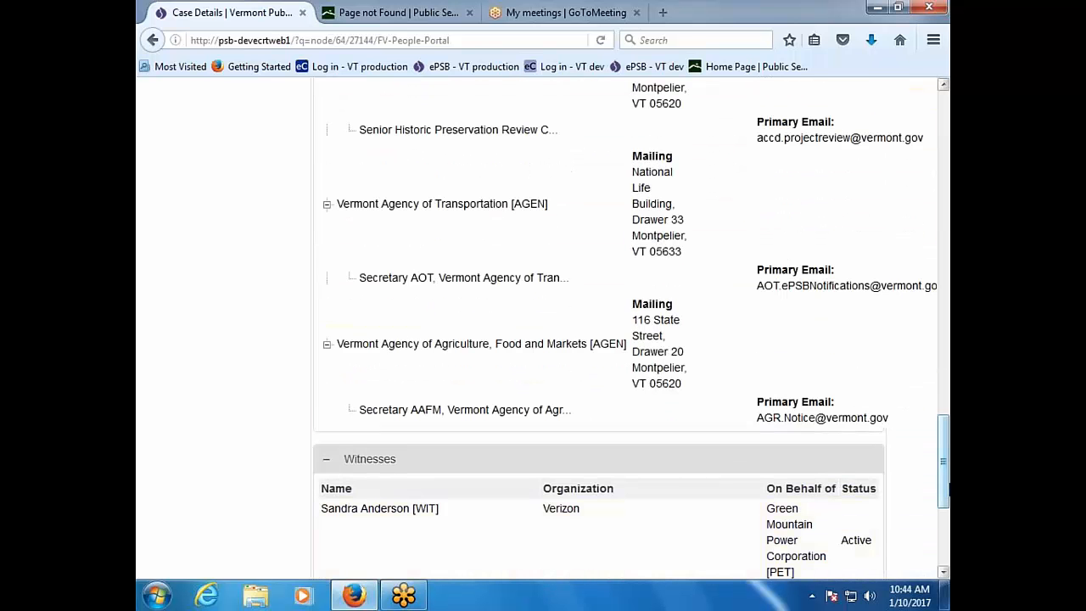
Step: Scroll the Case Details page back to the top
{"action": "left_click_drag", "start_coordinate": [948, 481], "coordinate": [949, 39]}
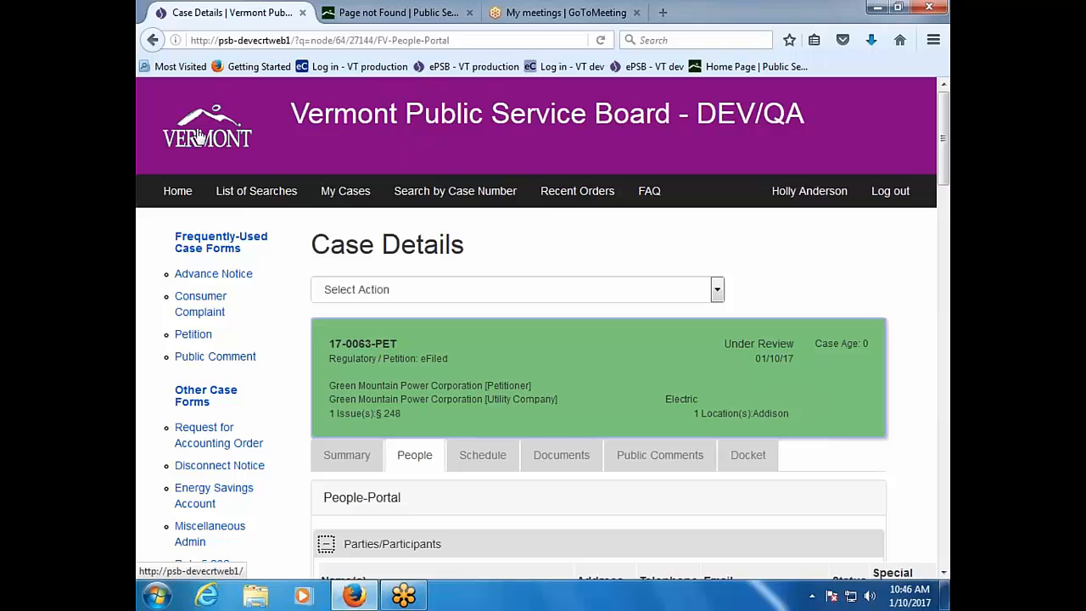
Step: Go to the Public Service Board home page and find the ePSB document-management section
{"action": "left_click", "coordinate": [345, 19]}
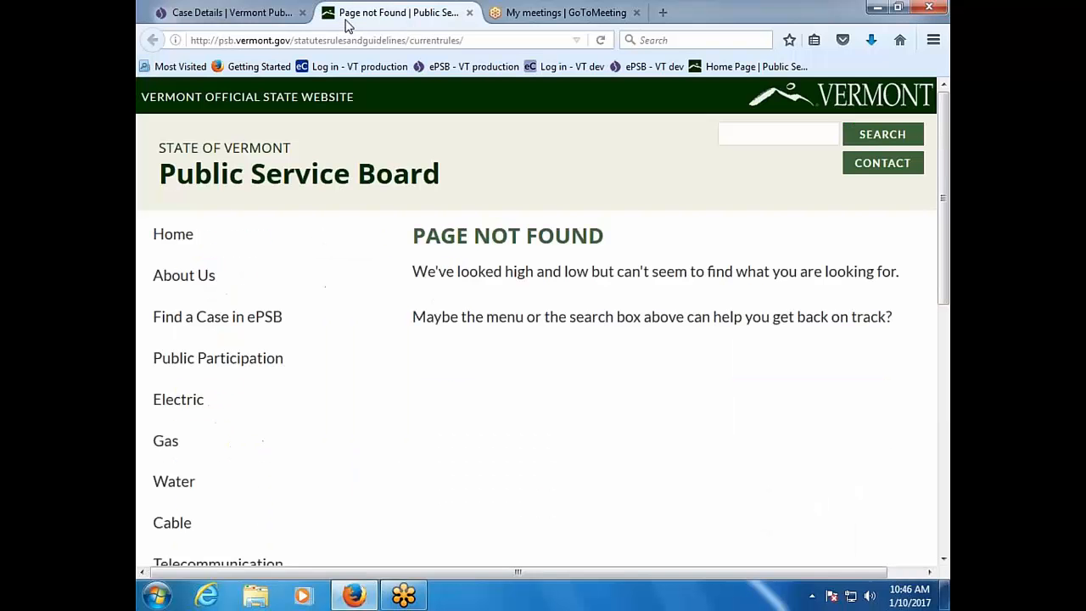
{"action": "left_click", "coordinate": [174, 235]}
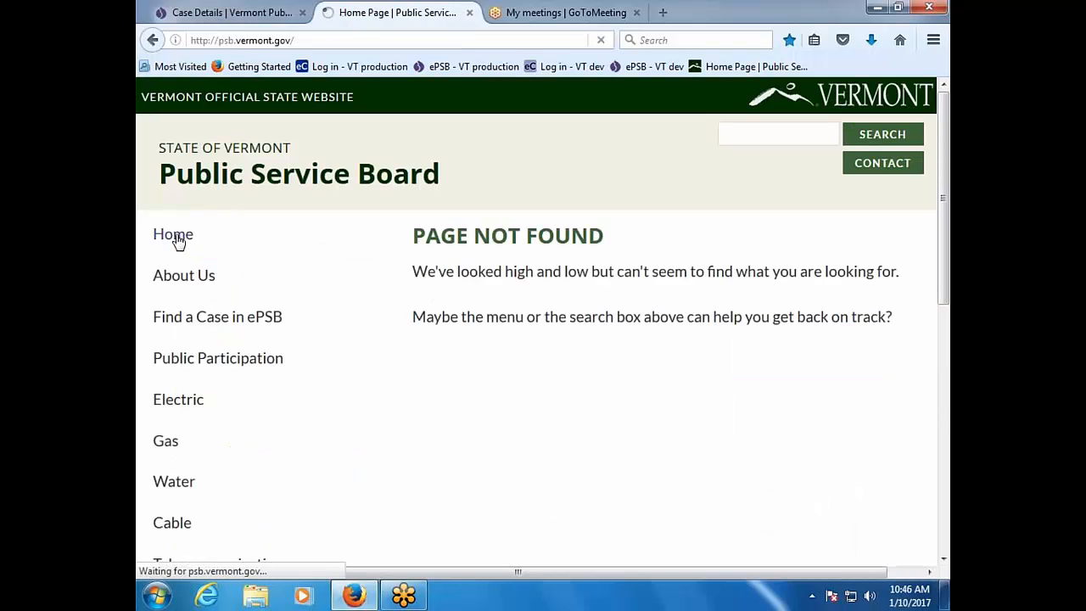
{"action": "scroll", "coordinate": [435, 343], "scroll_direction": "down", "scroll_amount": 3}
{"action": "scroll", "coordinate": [435, 343], "scroll_direction": "down", "scroll_amount": 5}
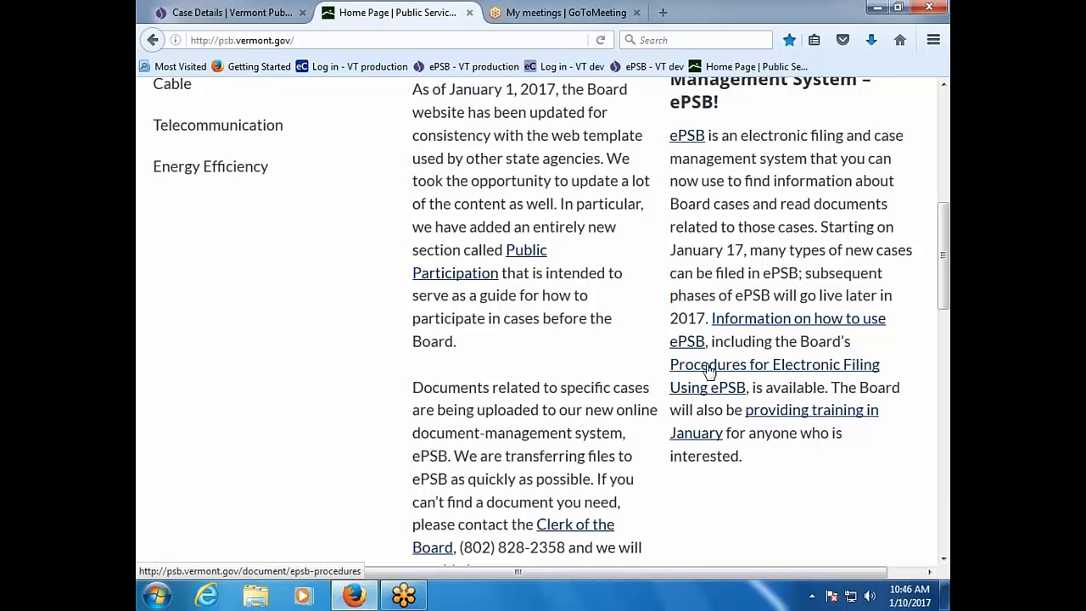
{"action": "scroll", "coordinate": [708, 372], "scroll_direction": "up", "scroll_amount": 10}
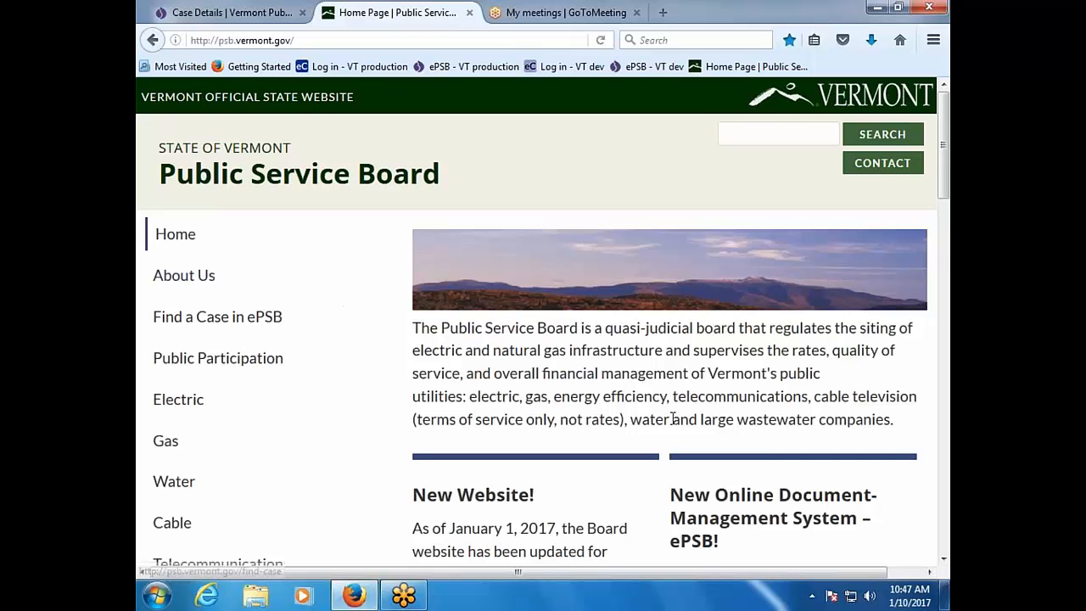
{"action": "scroll", "coordinate": [888, 308], "scroll_direction": "down", "scroll_amount": 2}
{"action": "scroll", "coordinate": [888, 309], "scroll_direction": "down", "scroll_amount": 2}
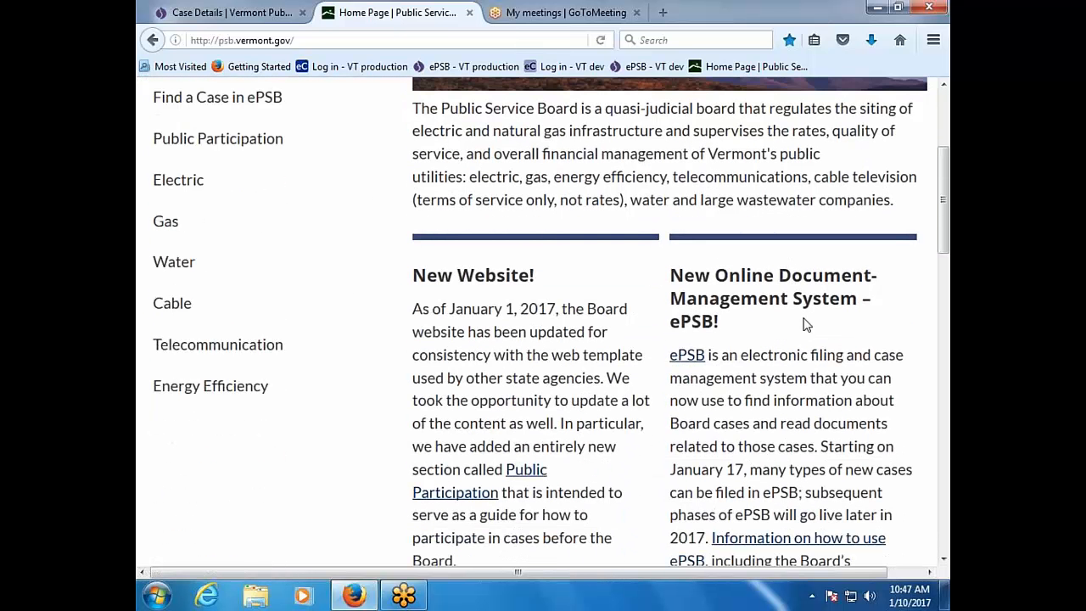
{"action": "scroll", "coordinate": [806, 322], "scroll_direction": "down", "scroll_amount": 4}
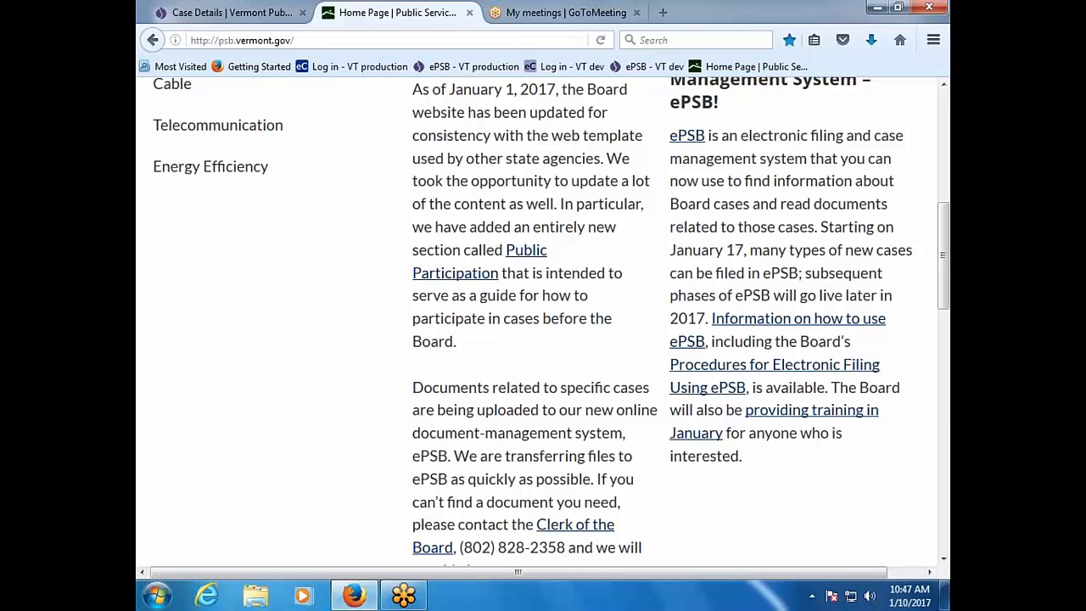
Step: Read Section X of epsb-procedures.pdf on formatting e-filed documents, then return to the Board home page
{"action": "left_click", "coordinate": [724, 374]}
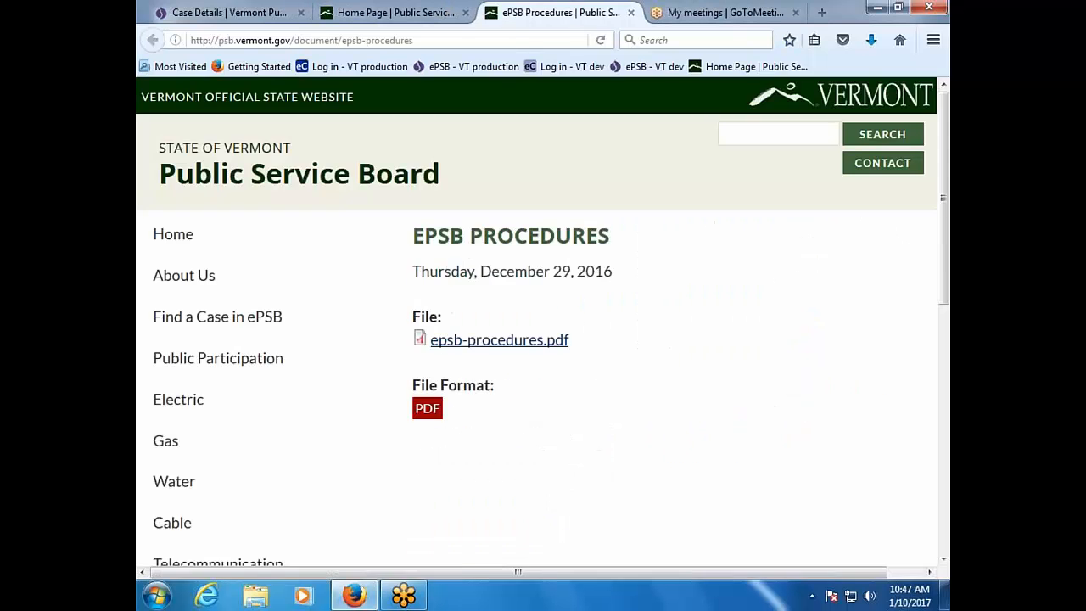
{"action": "left_click", "coordinate": [550, 348]}
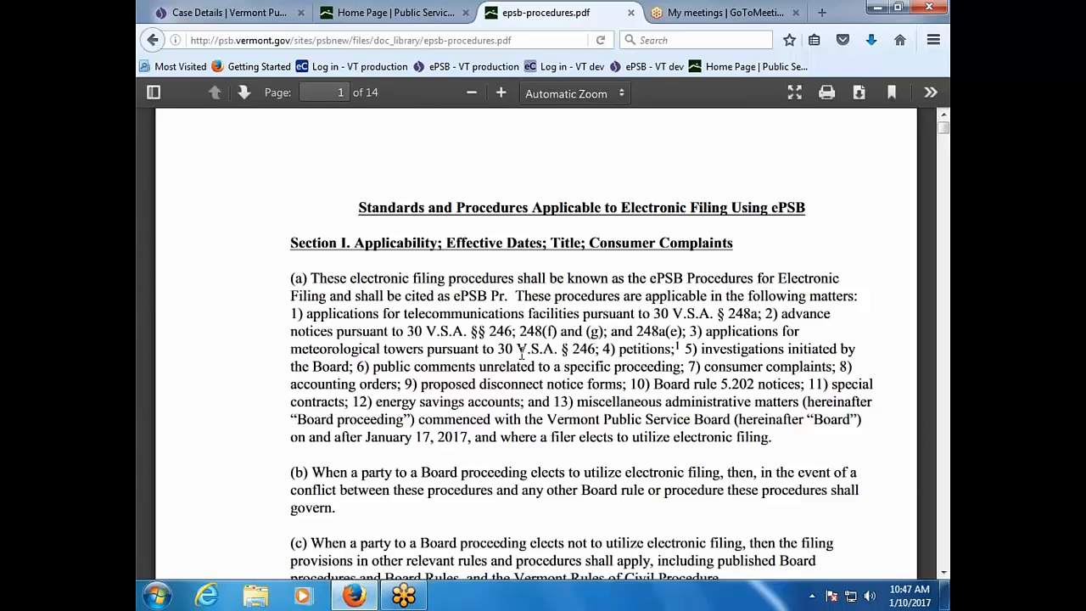
{"action": "scroll", "coordinate": [521, 355], "scroll_direction": "down", "scroll_amount": 5}
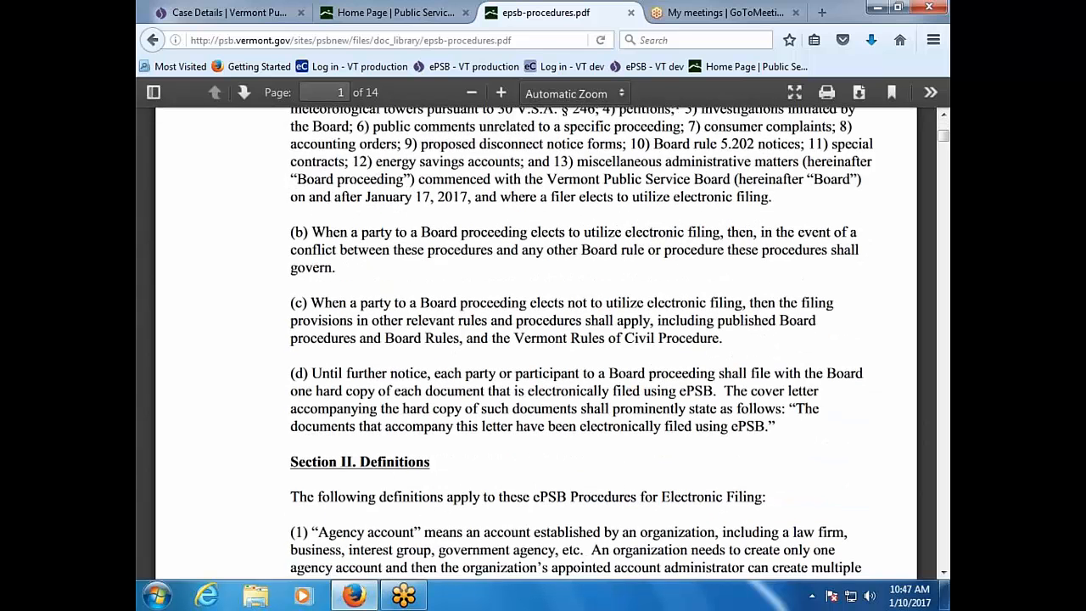
{"action": "scroll", "coordinate": [719, 245], "scroll_direction": "down", "scroll_amount": 3}
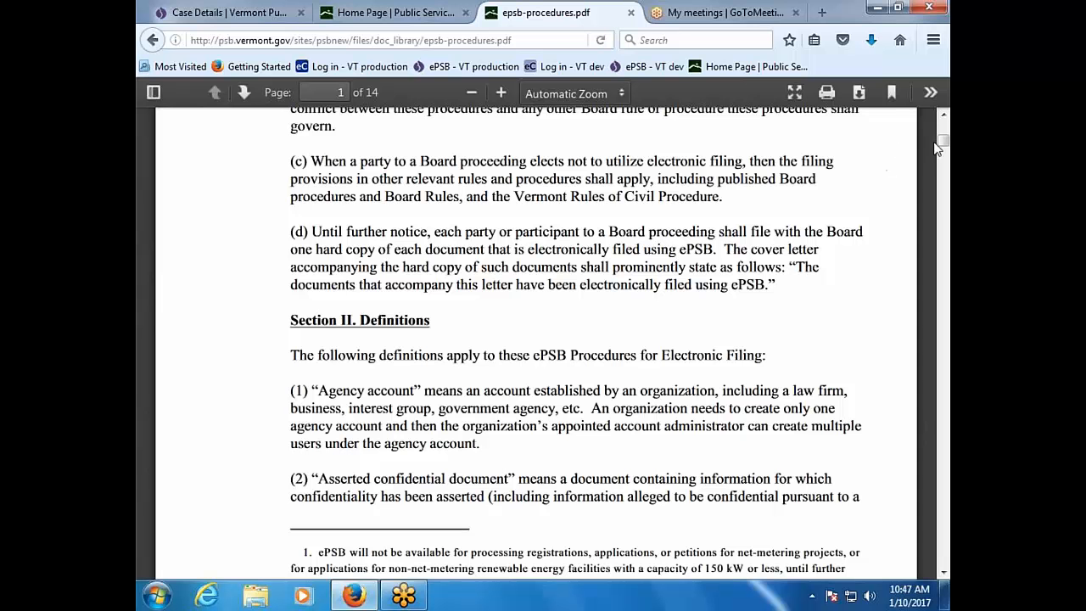
{"action": "left_click_drag", "start_coordinate": [944, 148], "coordinate": [946, 539]}
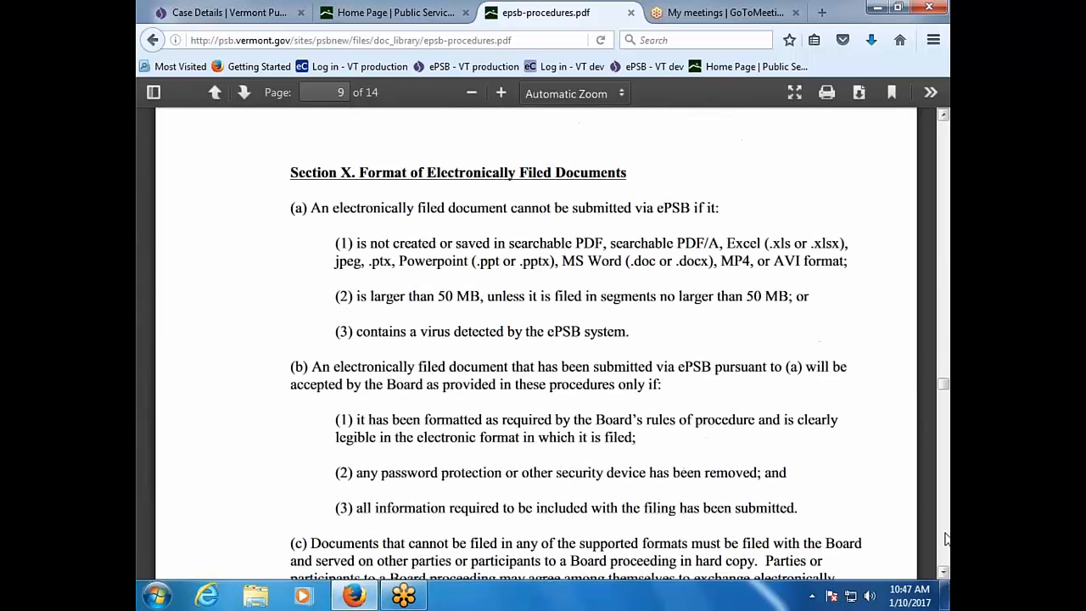
{"action": "scroll", "coordinate": [634, 356], "scroll_direction": "down", "scroll_amount": 1}
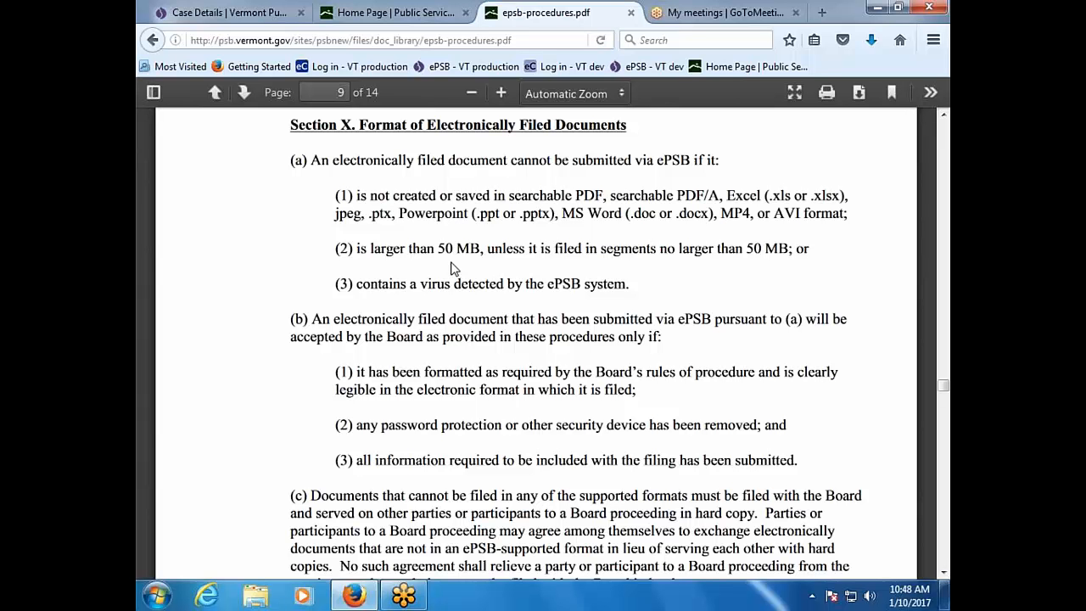
{"action": "left_click", "coordinate": [356, 17]}
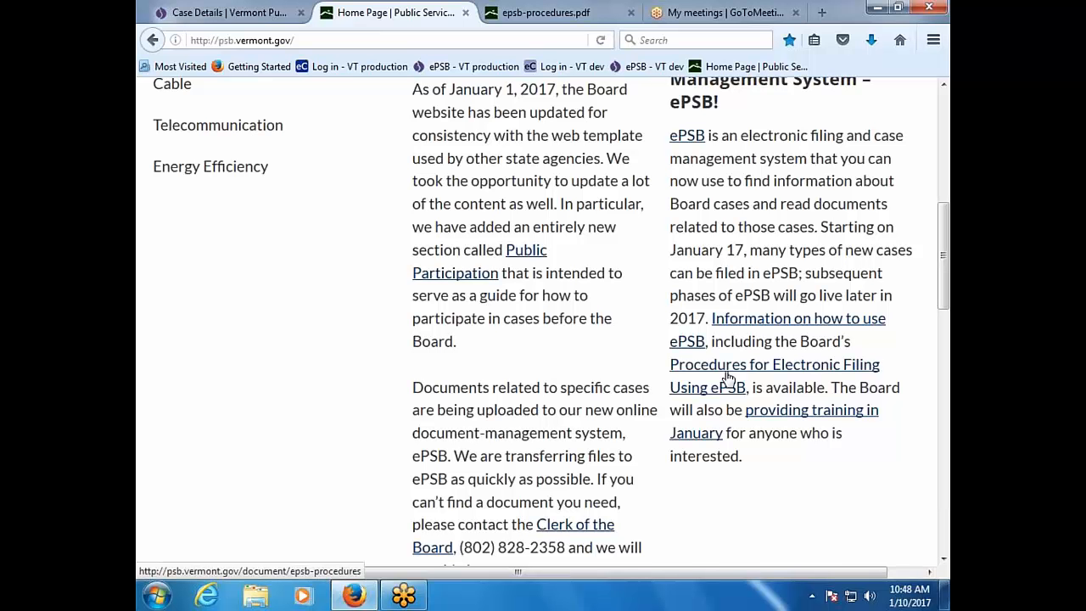
Step: Review case 17-0063-PET's Parties/Participants list, showing the Green Mountain Power Corporation parties as Active
{"action": "left_click", "coordinate": [227, 12]}
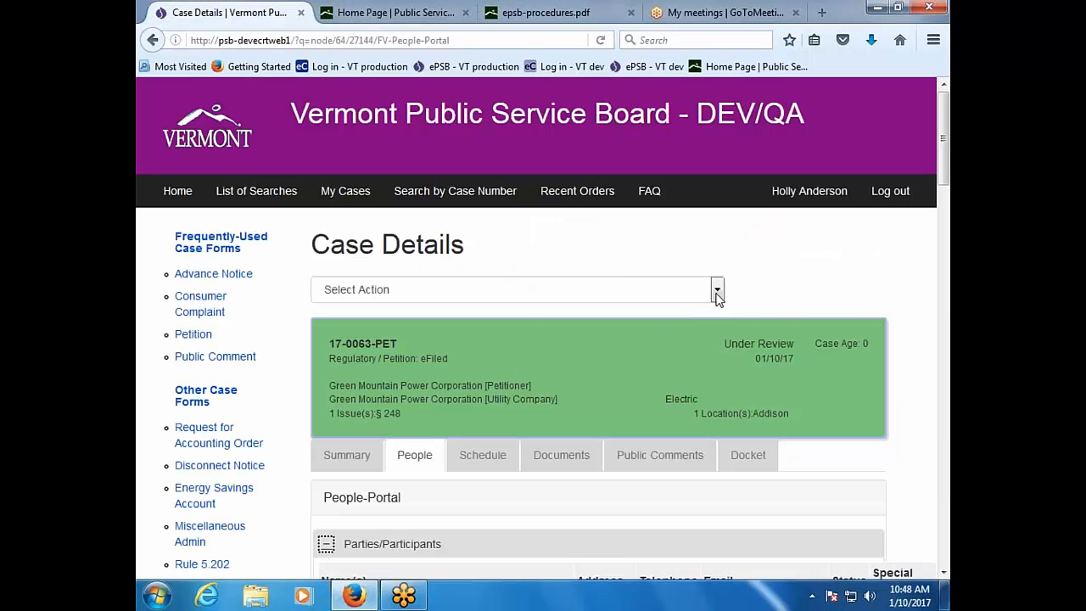
{"action": "scroll", "coordinate": [460, 502], "scroll_direction": "down", "scroll_amount": 1}
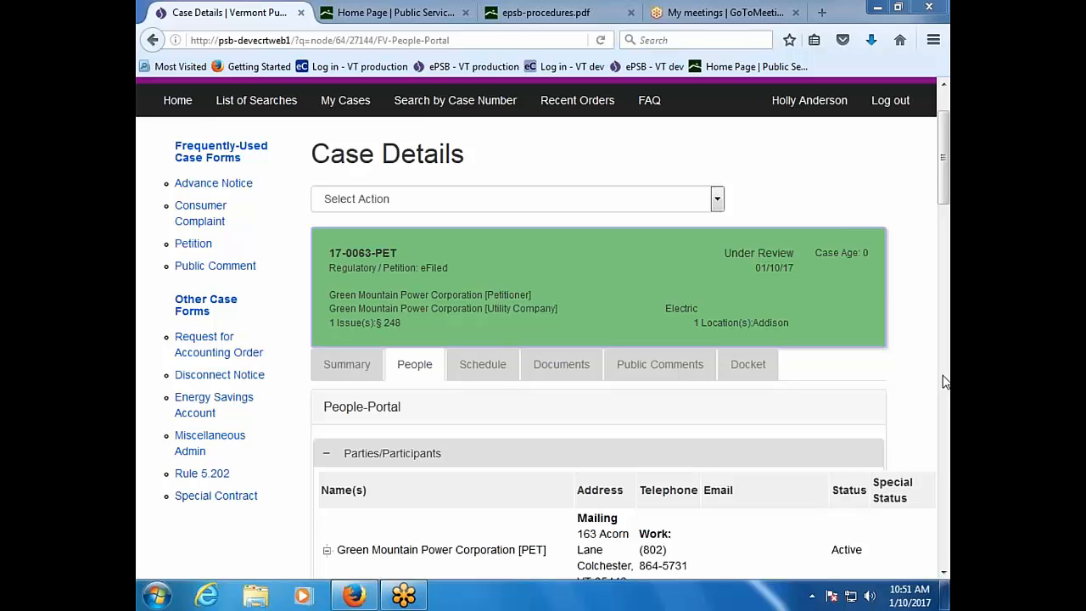
{"action": "left_click", "coordinate": [421, 371]}
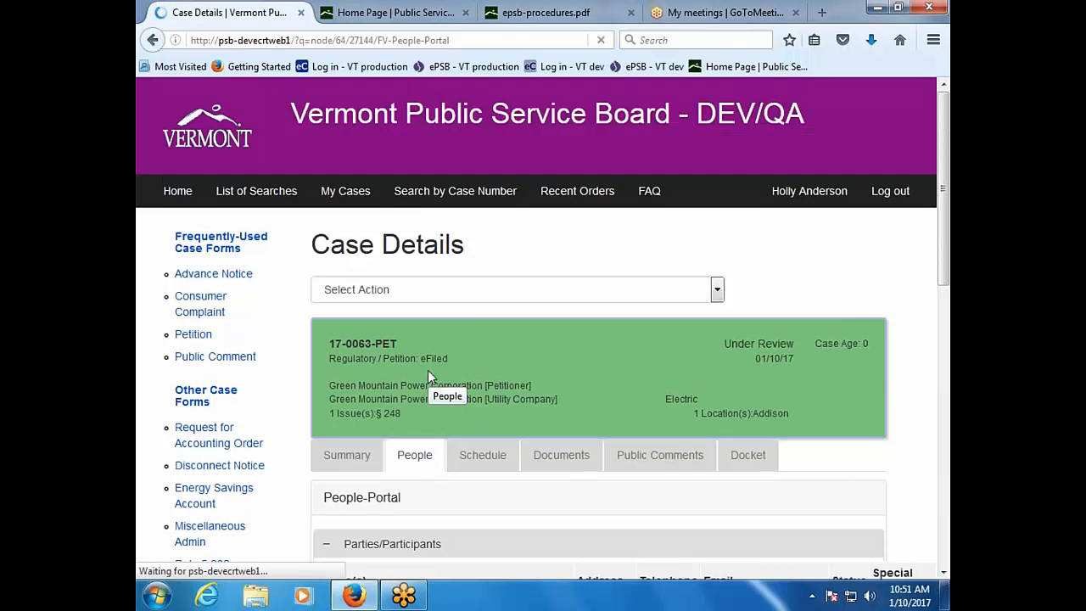
{"action": "scroll", "coordinate": [480, 484], "scroll_direction": "down", "scroll_amount": 3}
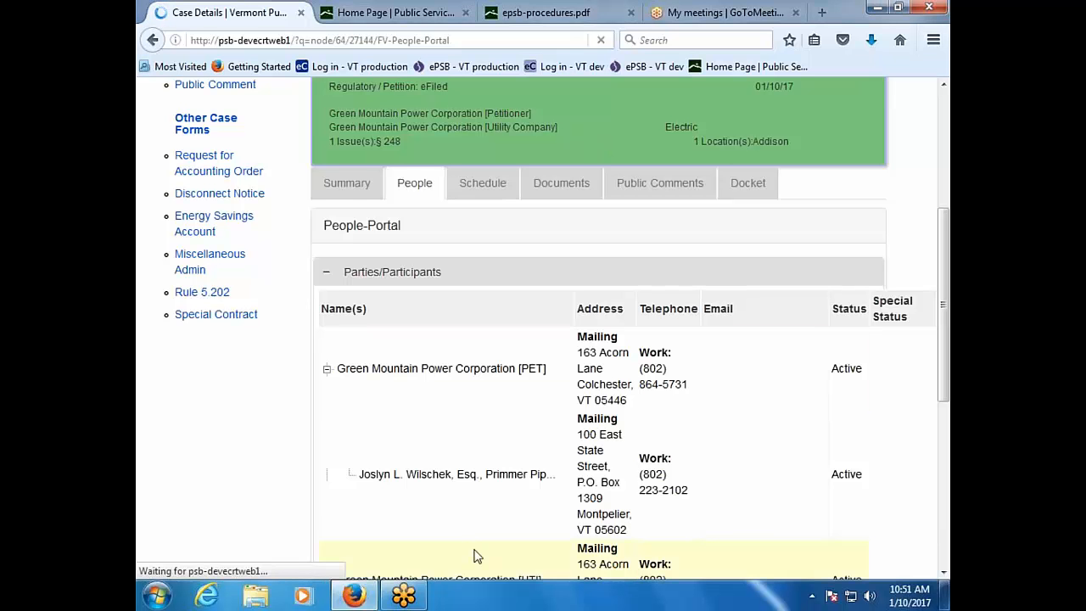
{"action": "scroll", "coordinate": [244, 496], "scroll_direction": "down", "scroll_amount": 2}
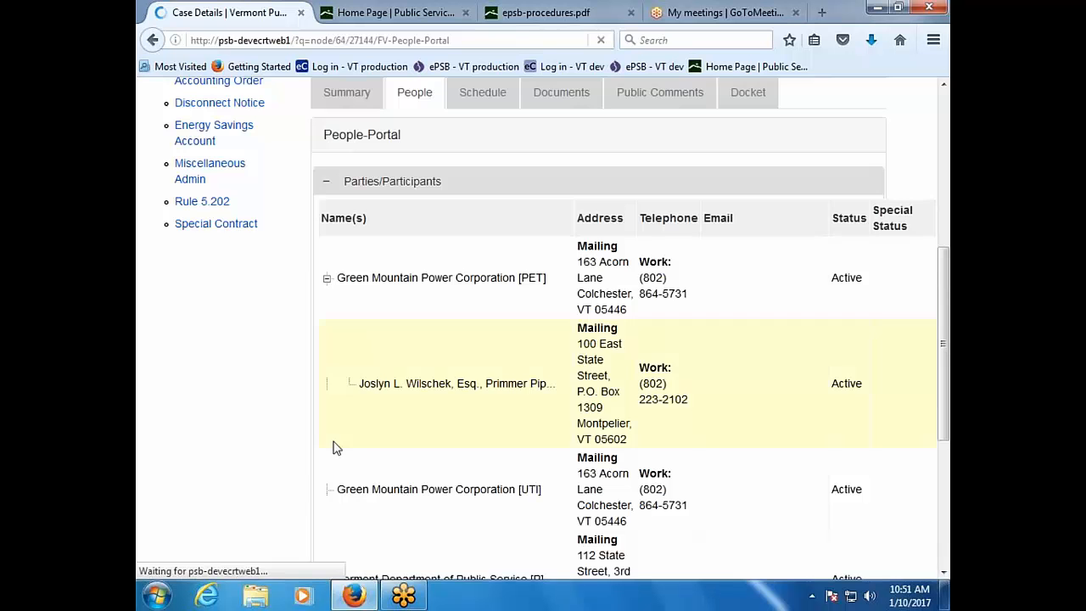
{"action": "scroll", "coordinate": [400, 453], "scroll_direction": "down", "scroll_amount": 3}
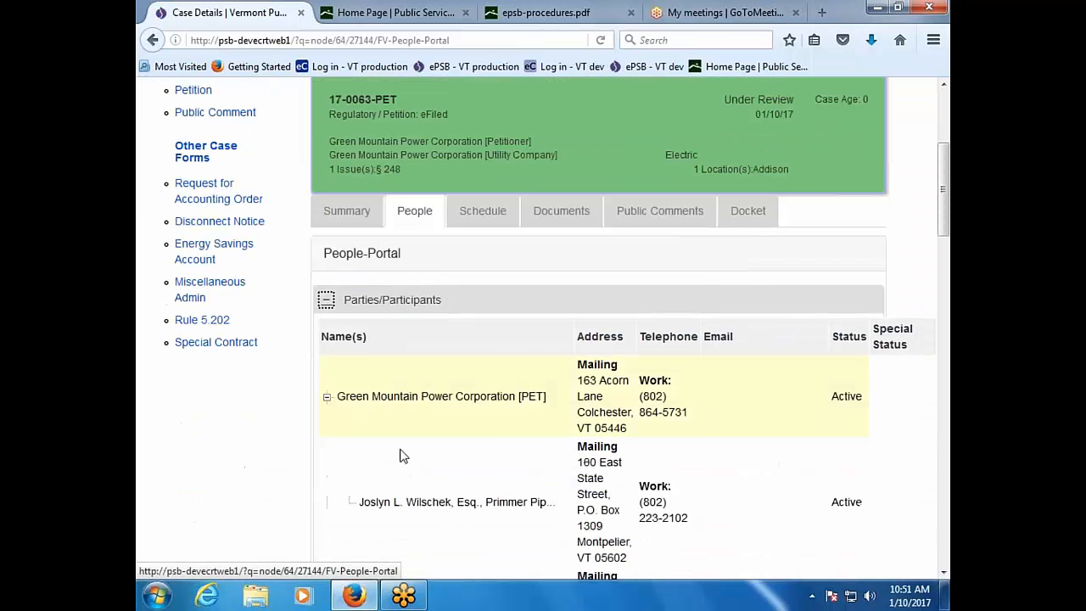
{"action": "scroll", "coordinate": [402, 455], "scroll_direction": "down", "scroll_amount": 1}
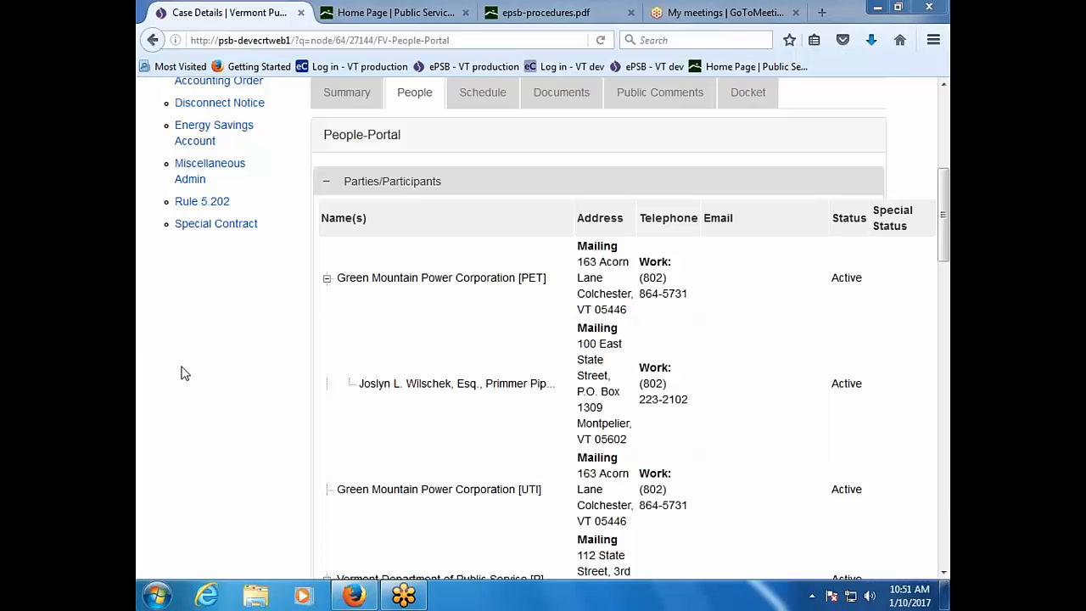
{"action": "scroll", "coordinate": [213, 383], "scroll_direction": "up", "scroll_amount": 4}
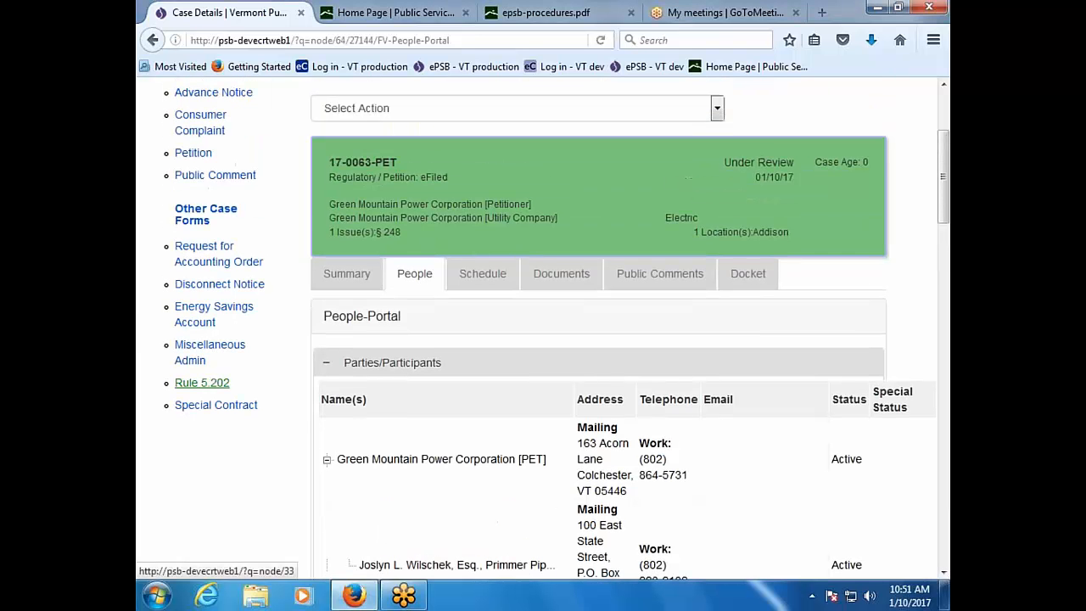
Step: Start a new Rule 5.202 filing with Barton Village Inc. Electric Department as petitioner organization
{"action": "left_click", "coordinate": [204, 383]}
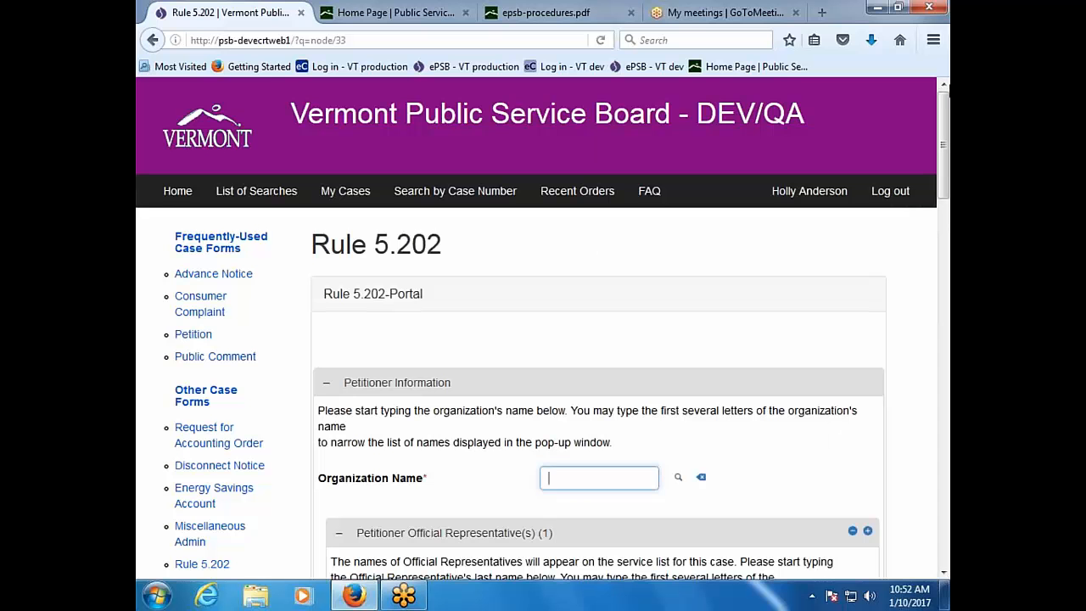
{"action": "left_click", "coordinate": [927, 40]}
{"action": "type", "text": "green"}
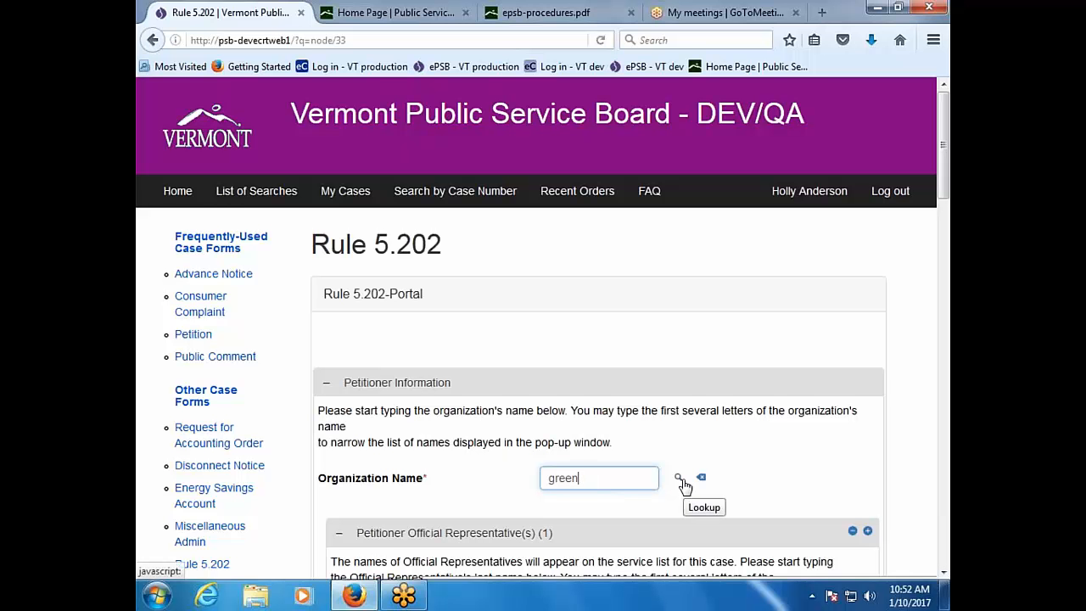
{"action": "left_click", "coordinate": [679, 478]}
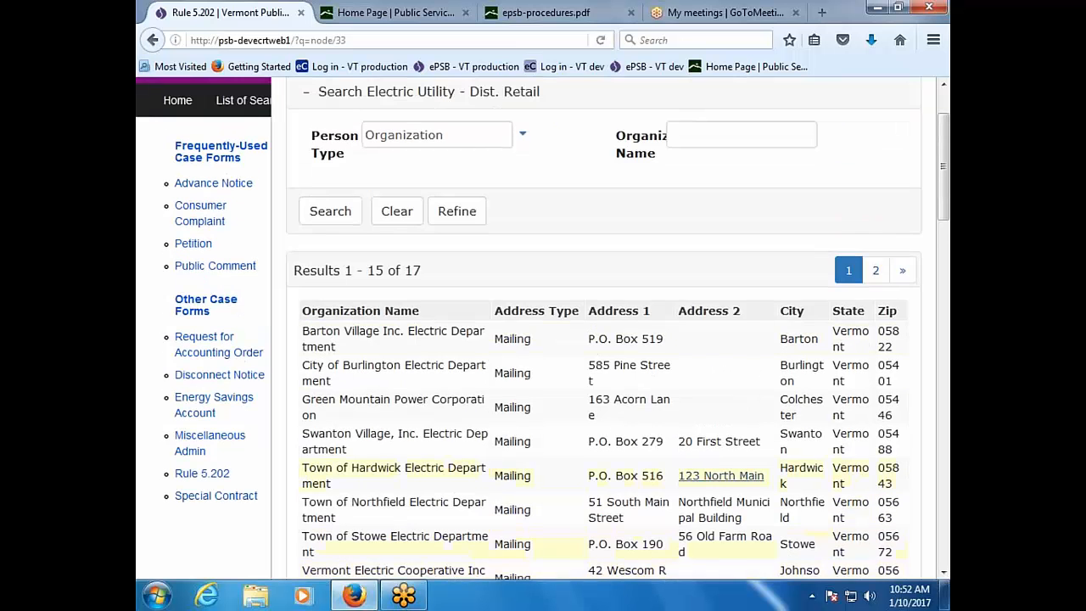
{"action": "left_click", "coordinate": [356, 338]}
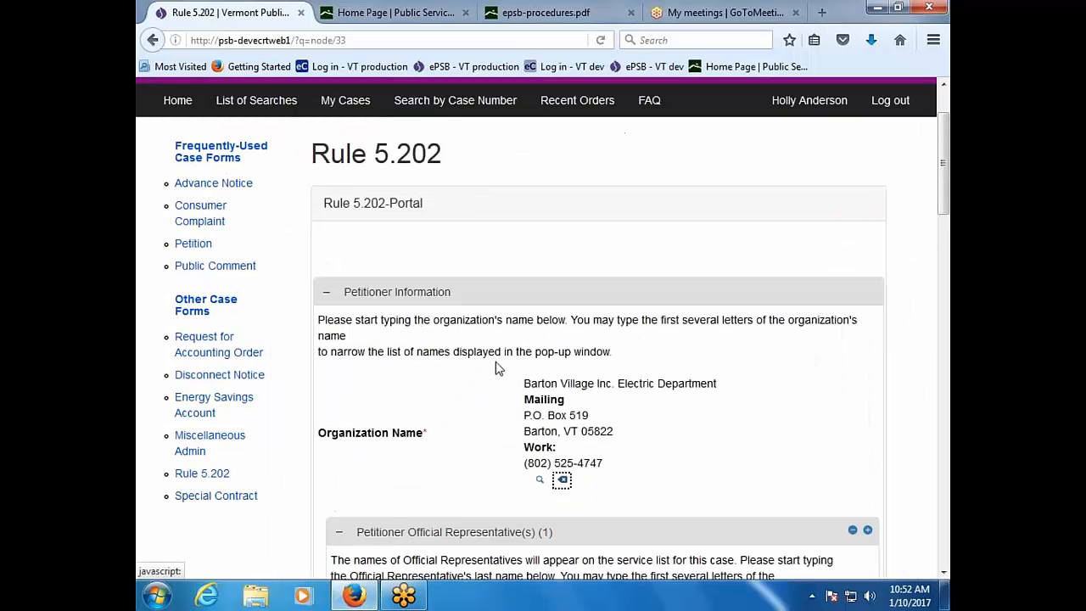
Step: Make the Barton Village contact, found by organization search 'barton', the Petitioner Official Representative
{"action": "scroll", "coordinate": [686, 461], "scroll_direction": "down", "scroll_amount": 3}
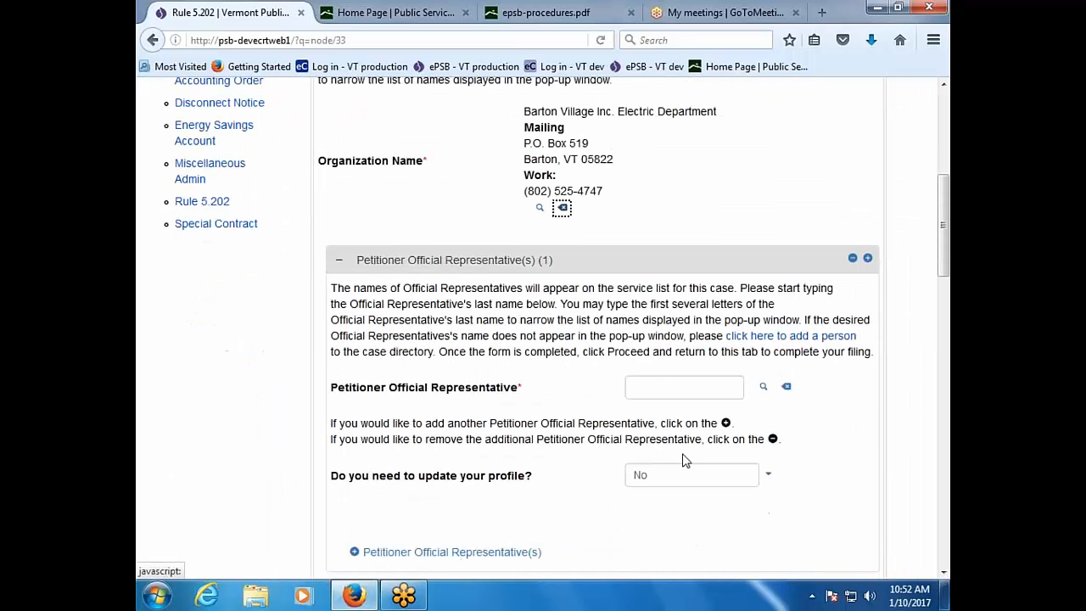
{"action": "left_click", "coordinate": [763, 387]}
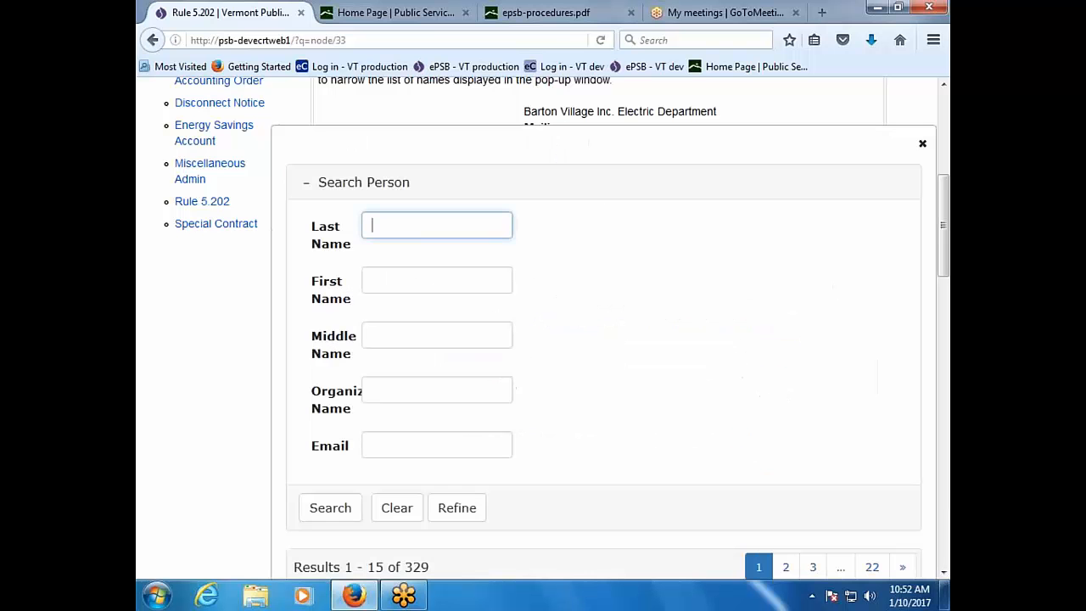
{"action": "left_click", "coordinate": [443, 388]}
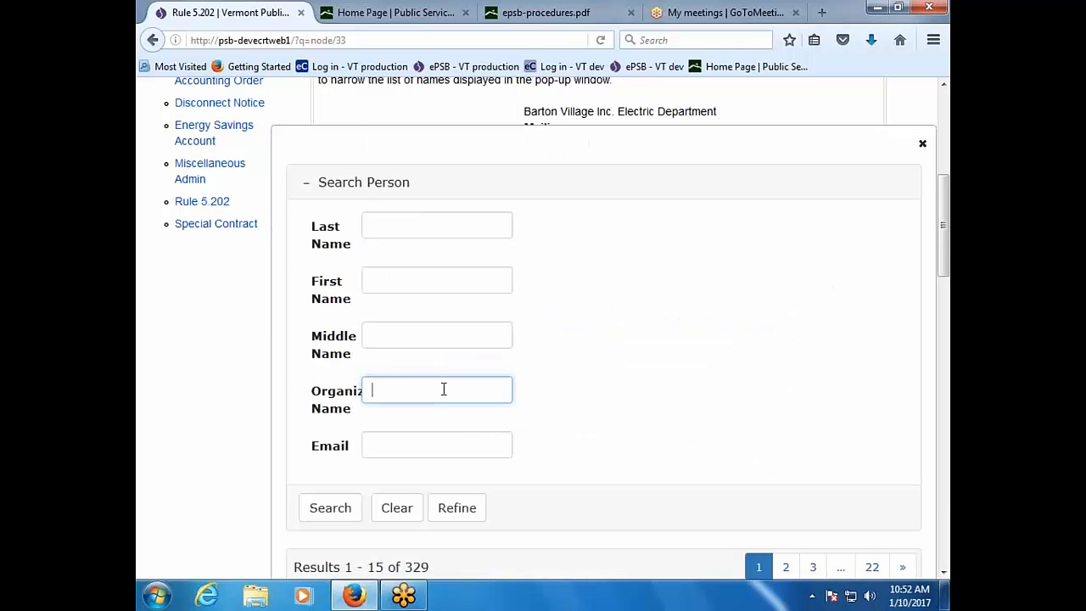
{"action": "type", "text": "barton"}
{"action": "key", "text": "Return"}
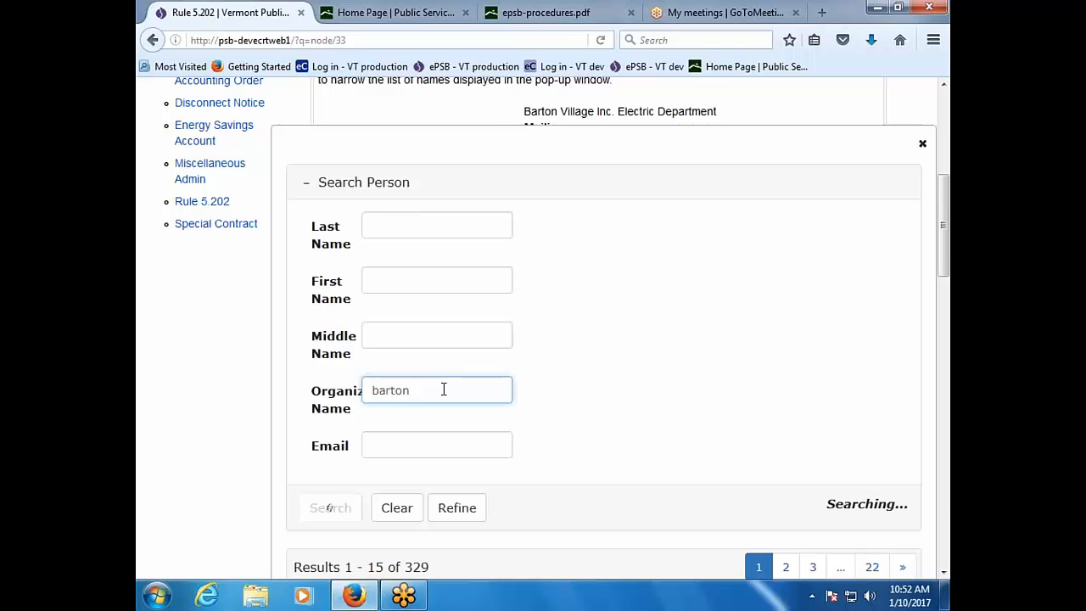
{"action": "scroll", "coordinate": [443, 389], "scroll_direction": "down", "scroll_amount": 4}
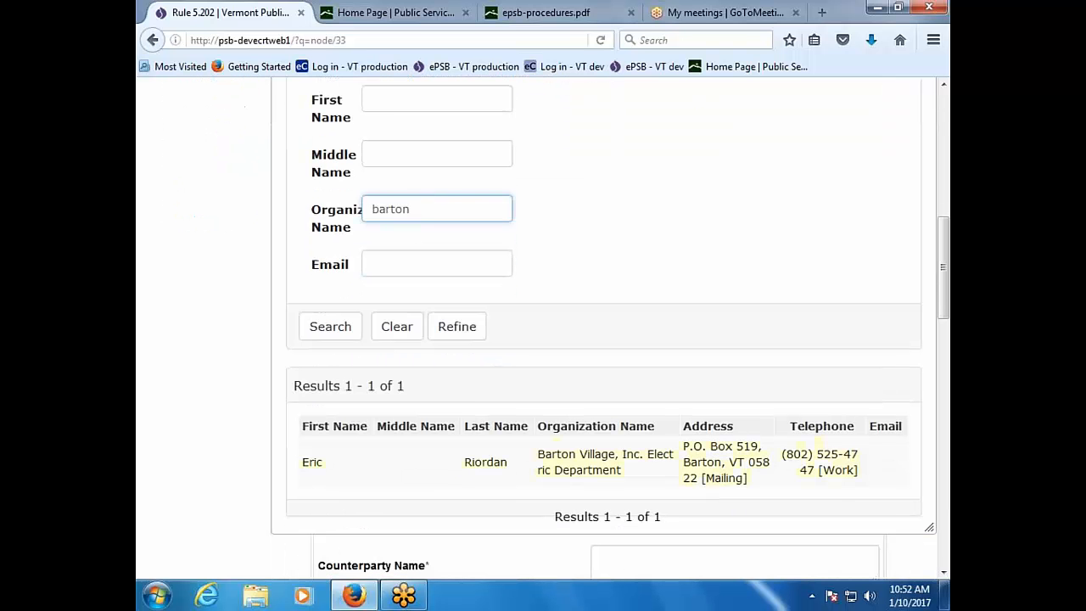
{"action": "left_click", "coordinate": [485, 468]}
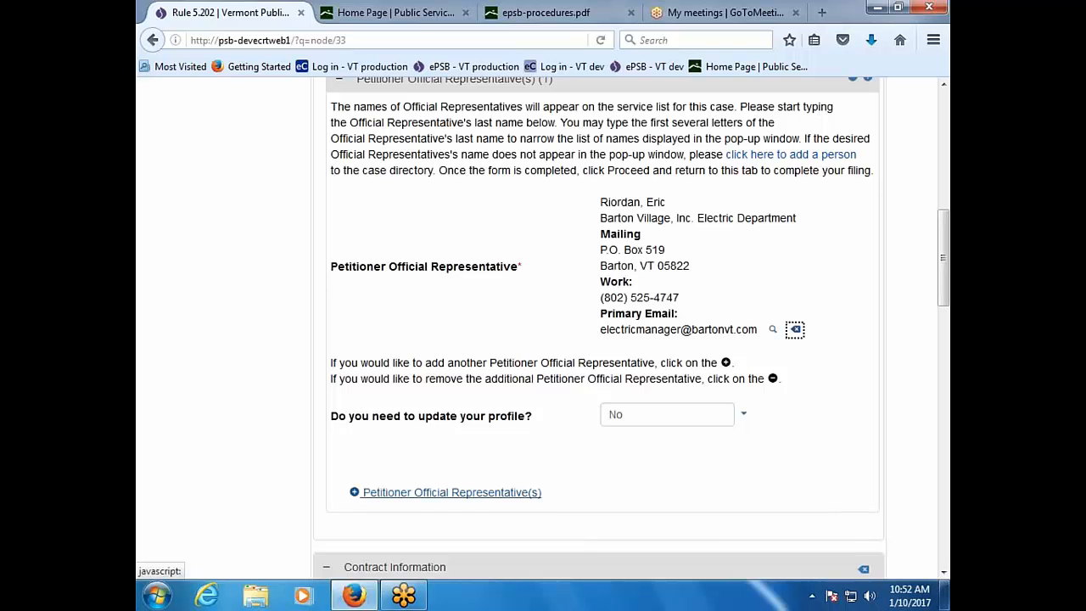
Step: Set the Proposed Execution Date to 01/31/2017 and bring up the waiver of advance notice Yes/No choices
{"action": "scroll", "coordinate": [601, 472], "scroll_direction": "down", "scroll_amount": 3}
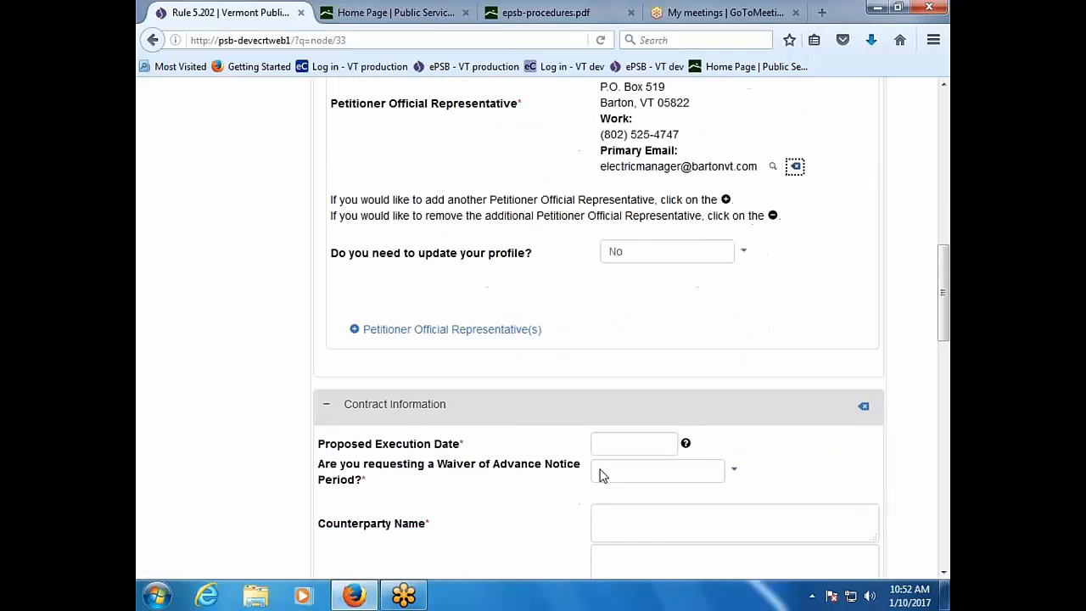
{"action": "scroll", "coordinate": [593, 469], "scroll_direction": "down", "scroll_amount": 2}
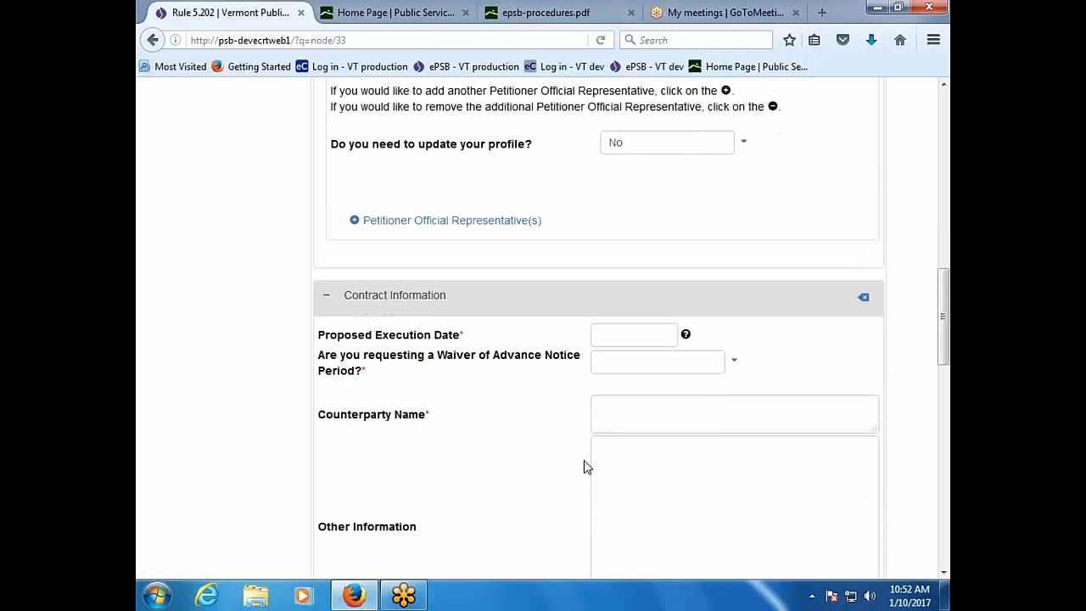
{"action": "left_click", "coordinate": [646, 336]}
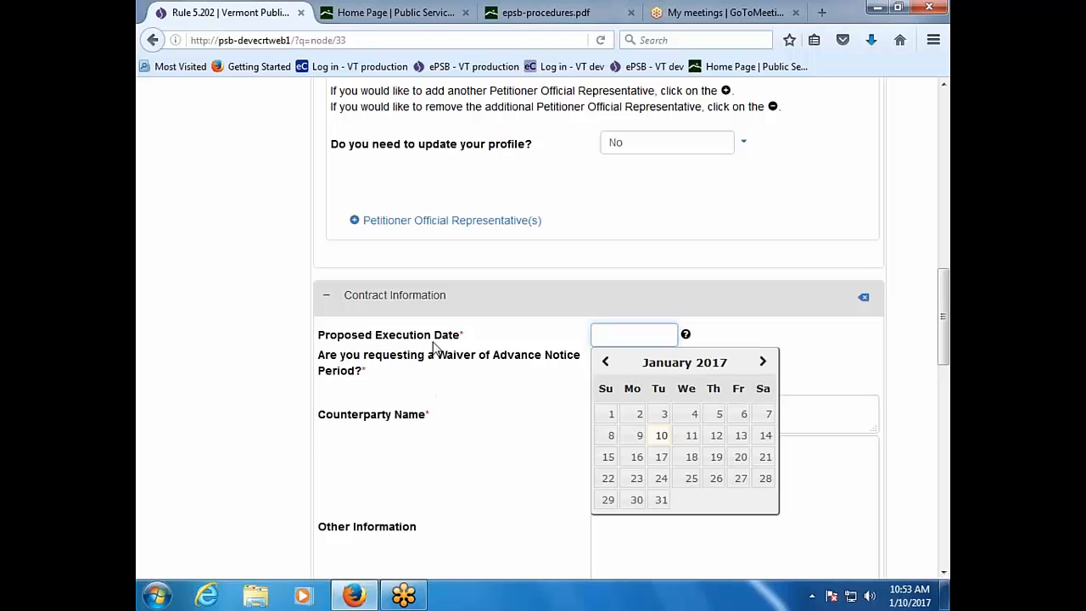
{"action": "left_click", "coordinate": [660, 500]}
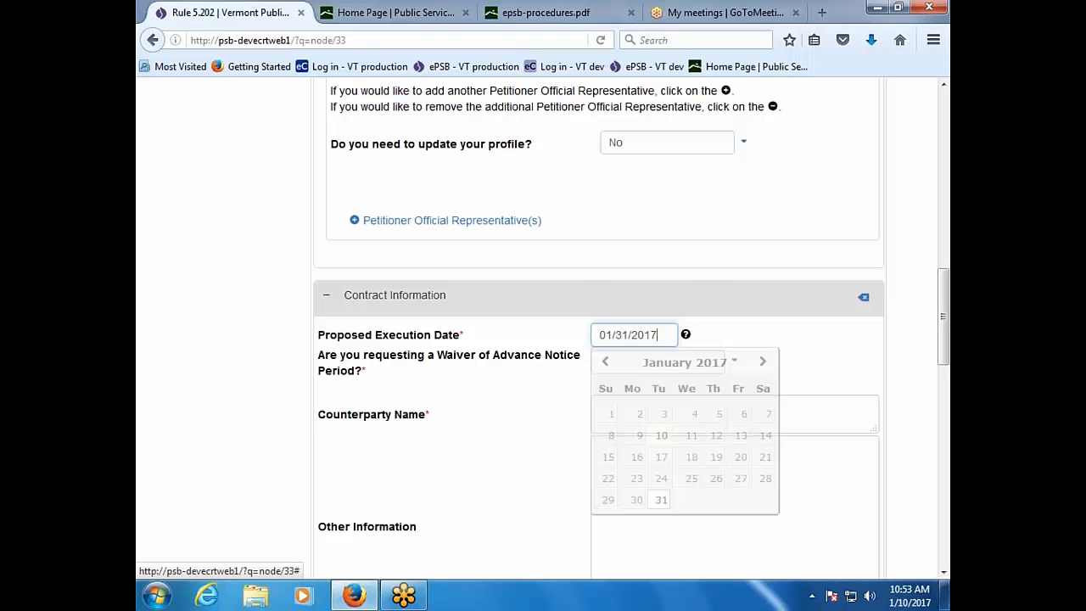
{"action": "left_click", "coordinate": [516, 487]}
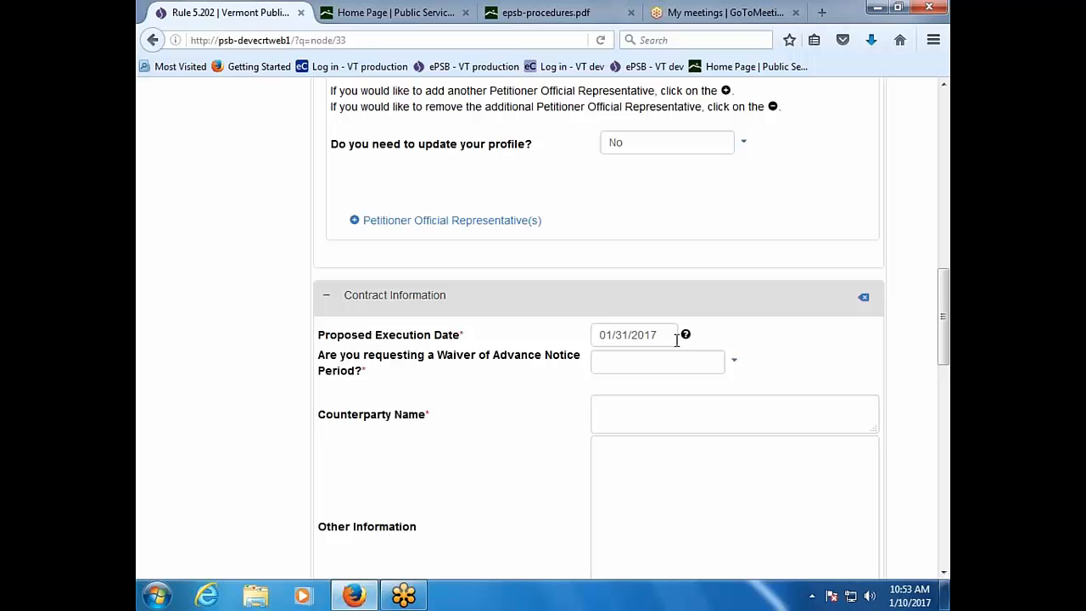
{"action": "mouse_move", "coordinate": [687, 338]}
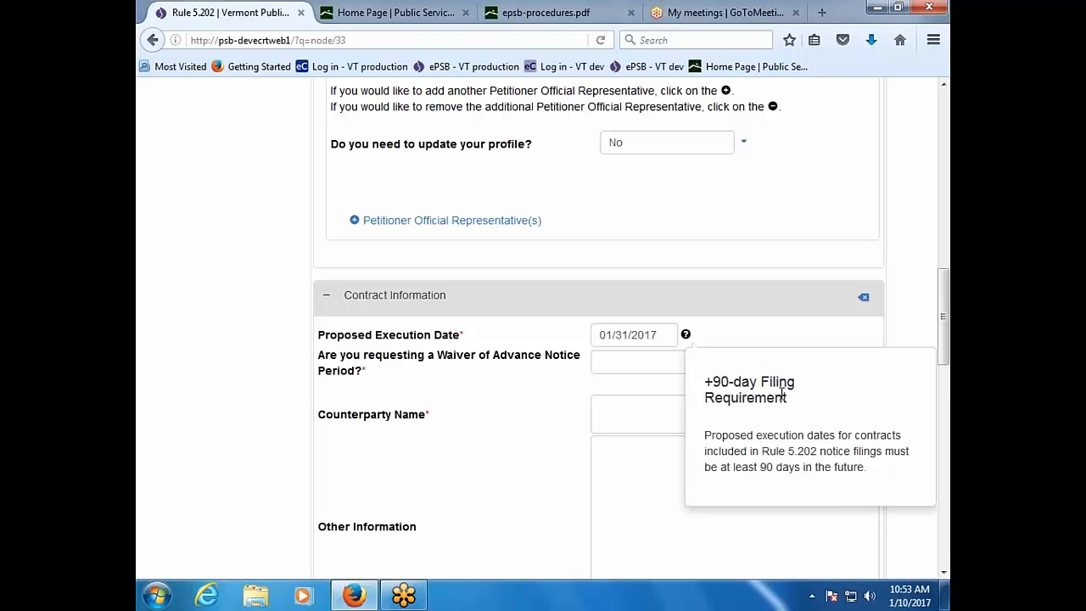
{"action": "left_click", "coordinate": [660, 334]}
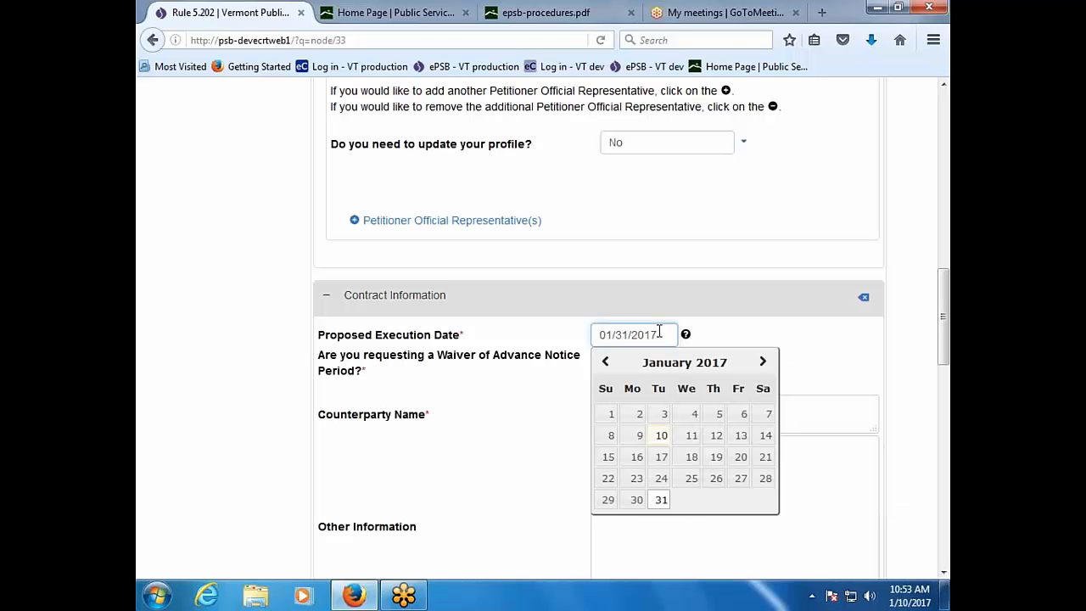
{"action": "left_click", "coordinate": [568, 386]}
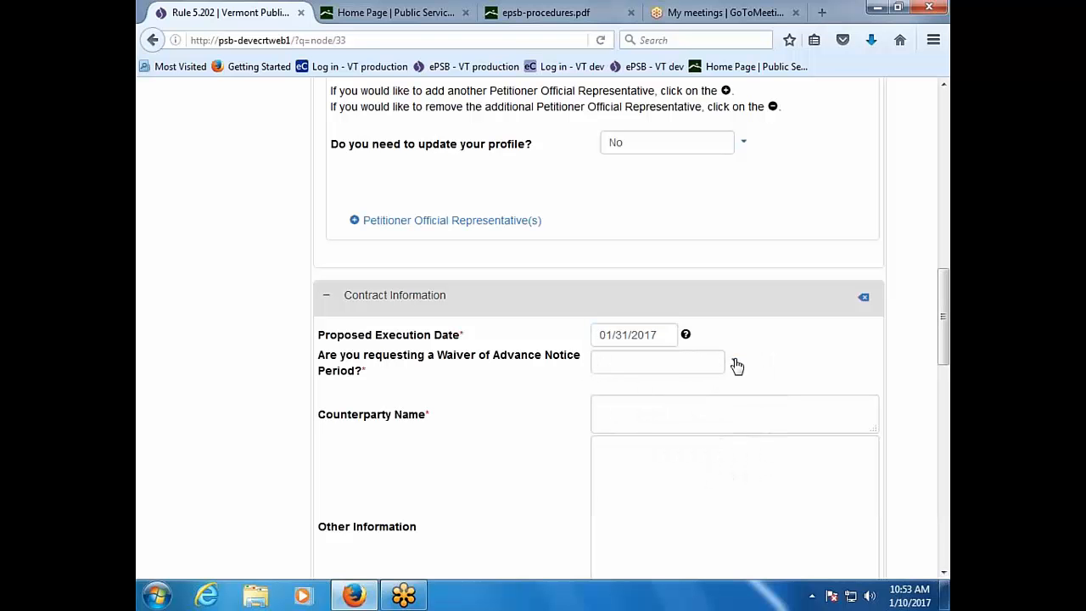
{"action": "left_click", "coordinate": [736, 366]}
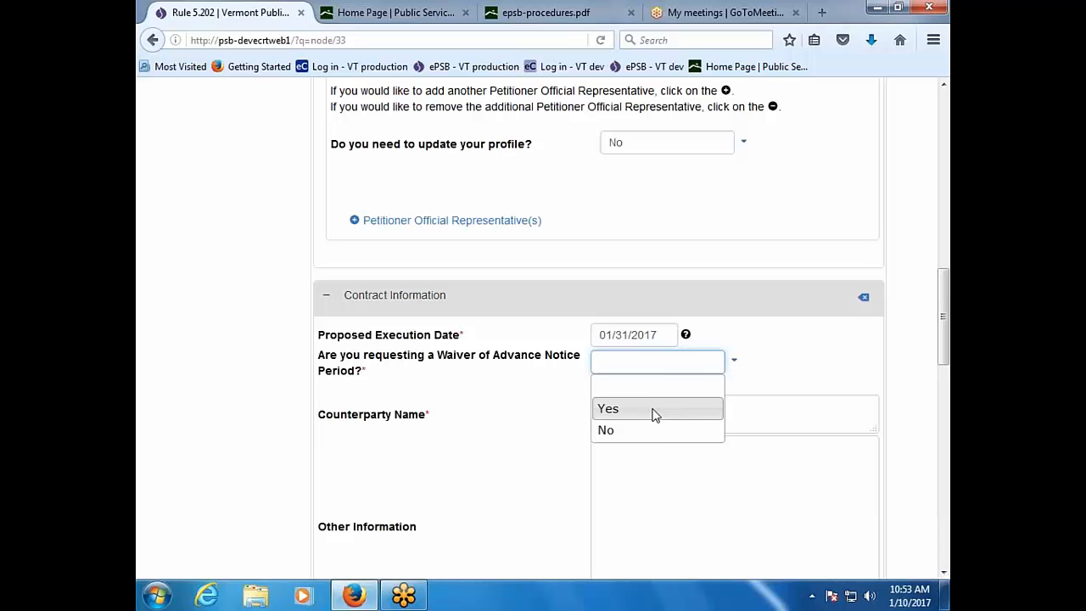
Step: Answer Yes to the advance notice waiver with reason 'We forgot to file this earlier....'
{"action": "left_click", "coordinate": [607, 408]}
{"action": "left_click", "coordinate": [431, 464]}
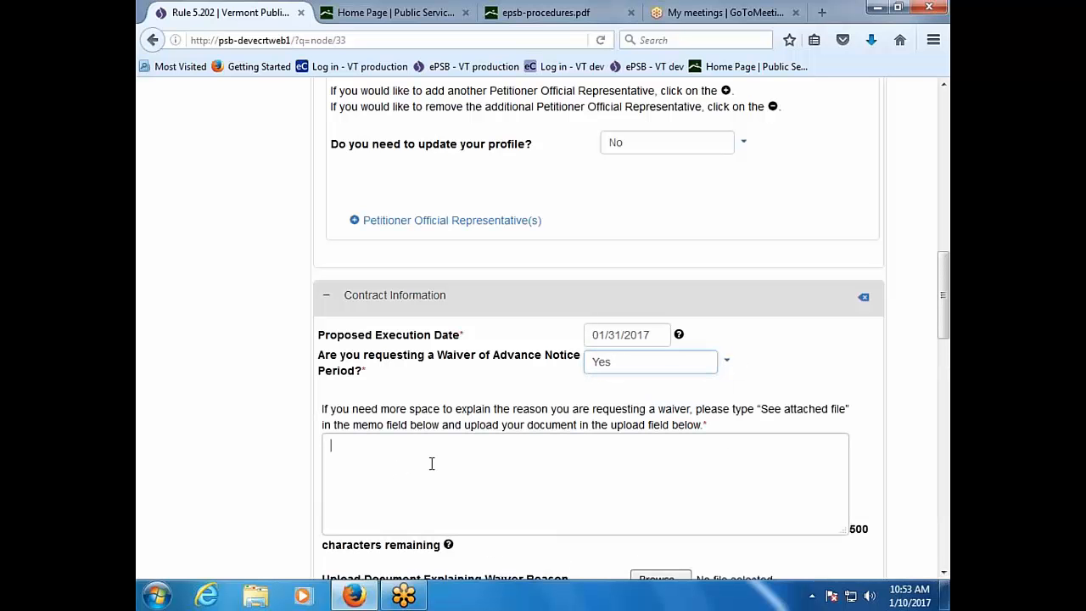
{"action": "left_click", "coordinate": [681, 337]}
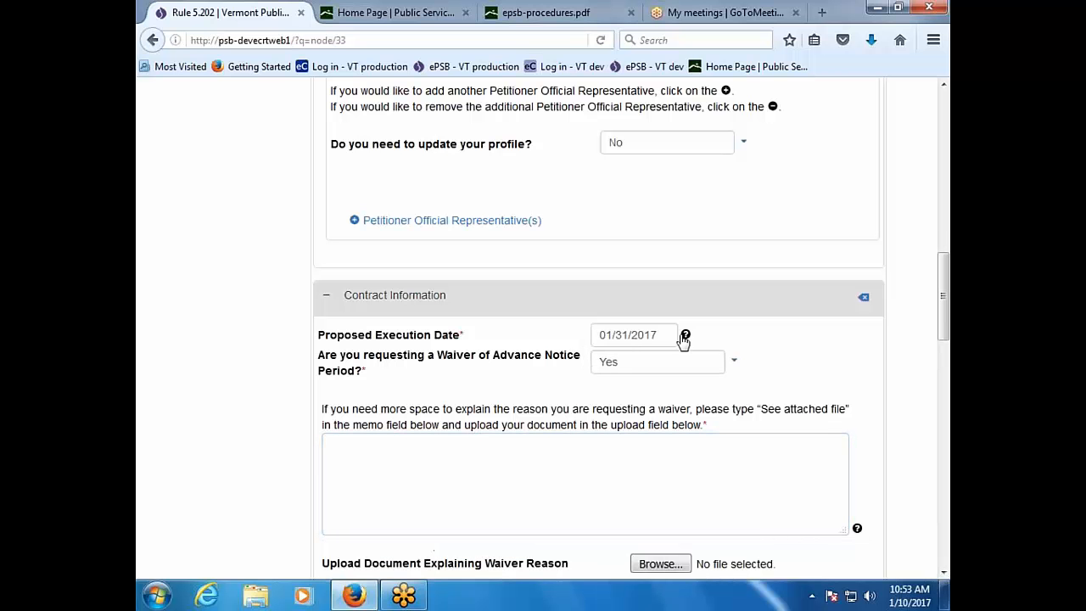
{"action": "left_click", "coordinate": [686, 336]}
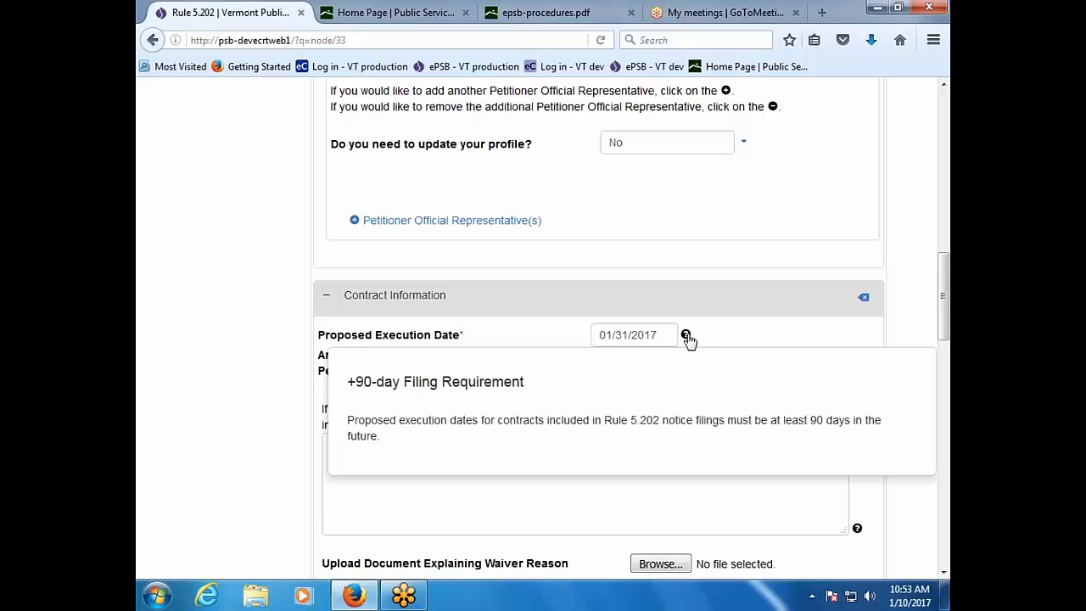
{"action": "left_click", "coordinate": [540, 539]}
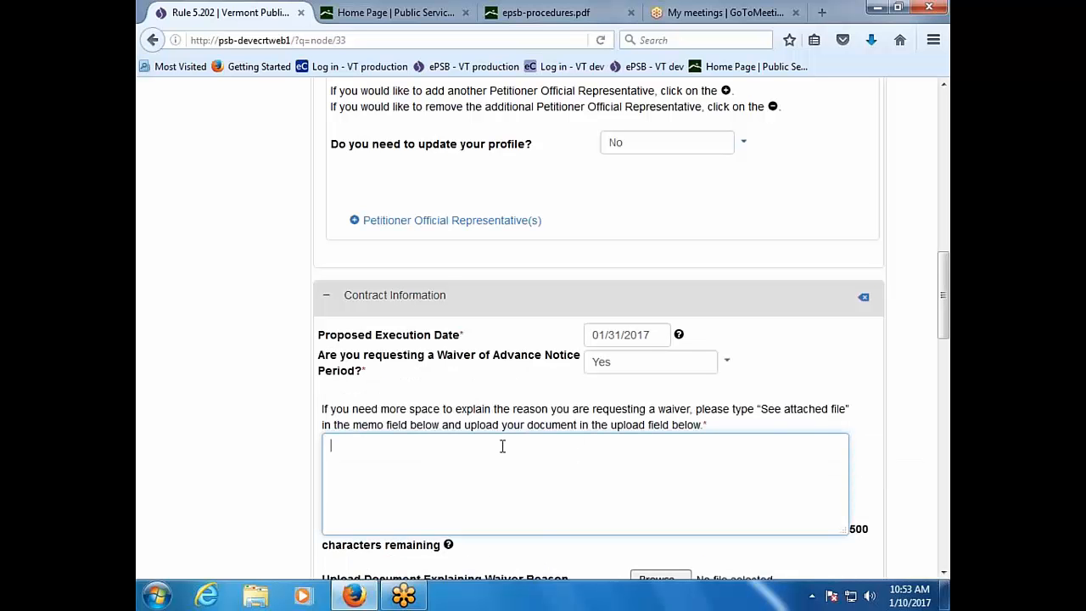
{"action": "type", "text": "We forgot to file this ear"}
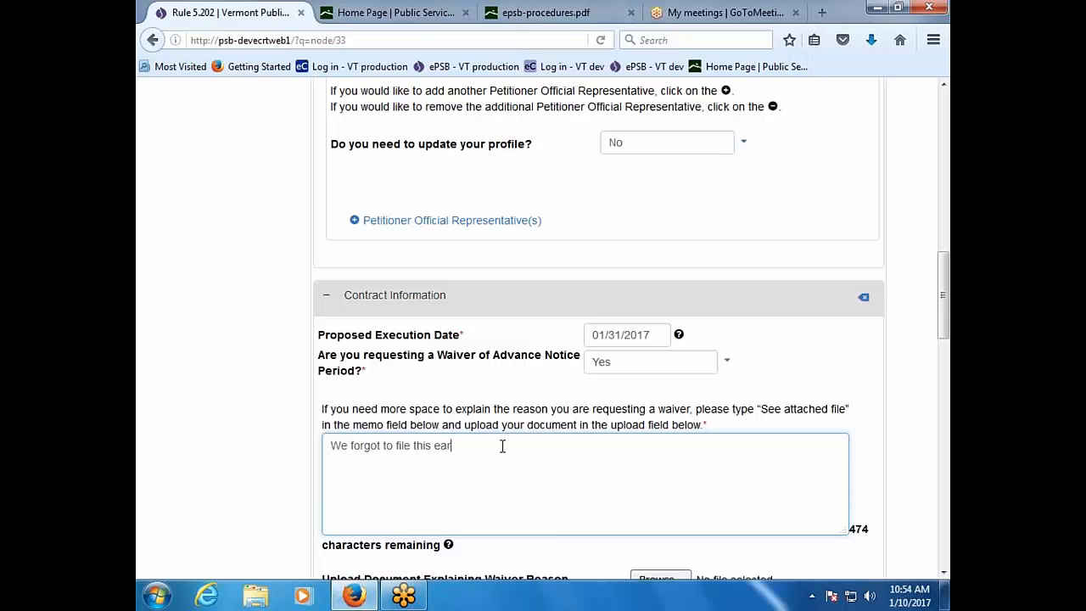
{"action": "type", "text": "lier...."}
Step: Attach Document12.pdf as the explanation for the waiver request
{"action": "scroll", "coordinate": [502, 445], "scroll_direction": "down", "scroll_amount": 4}
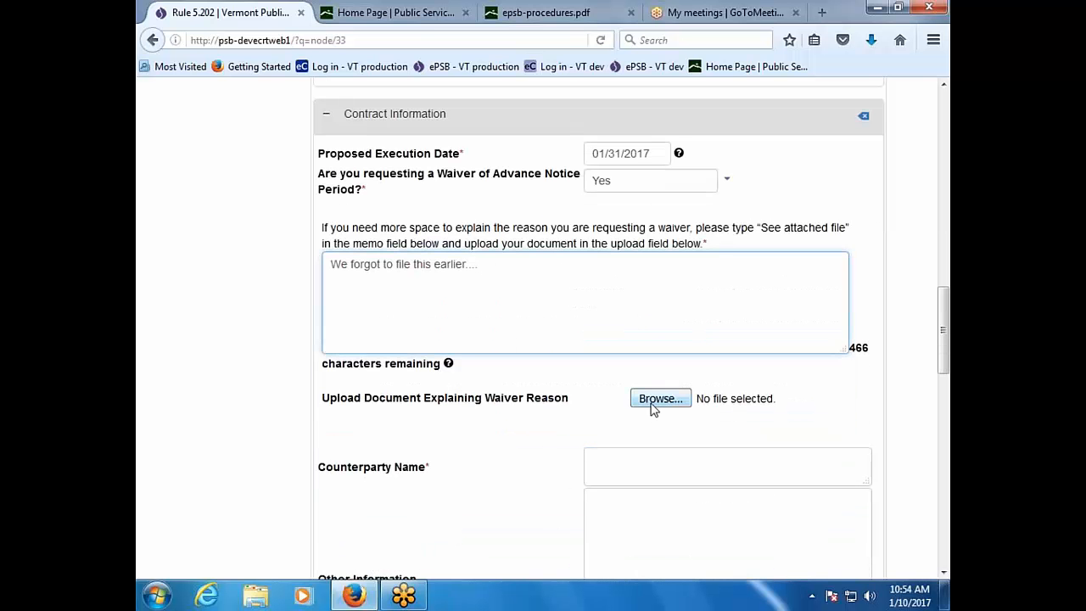
{"action": "left_click", "coordinate": [661, 398]}
{"action": "left_click", "coordinate": [662, 383]}
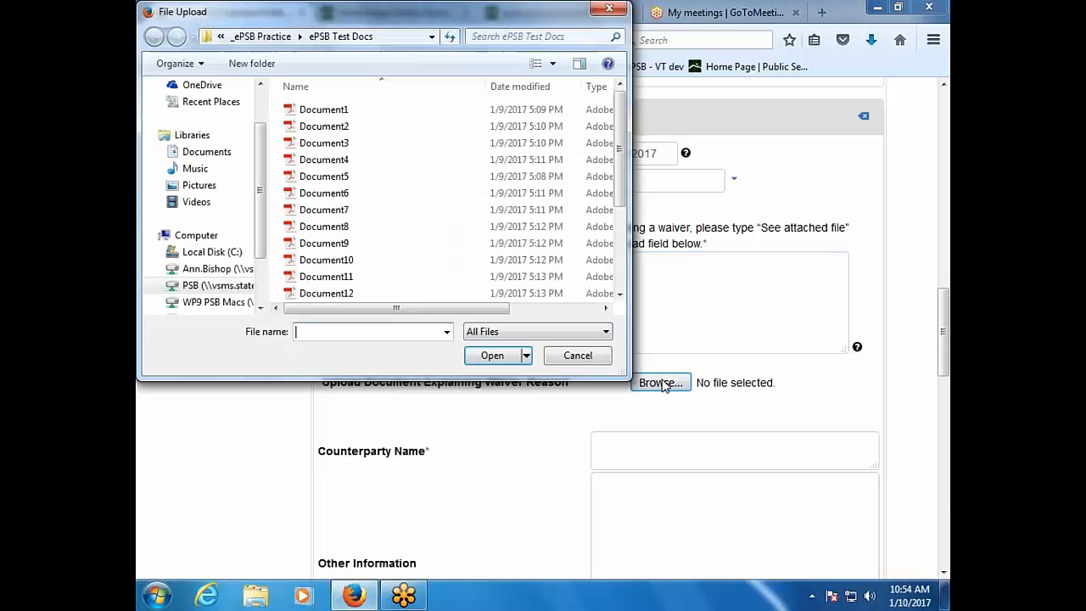
{"action": "double_click", "coordinate": [348, 293]}
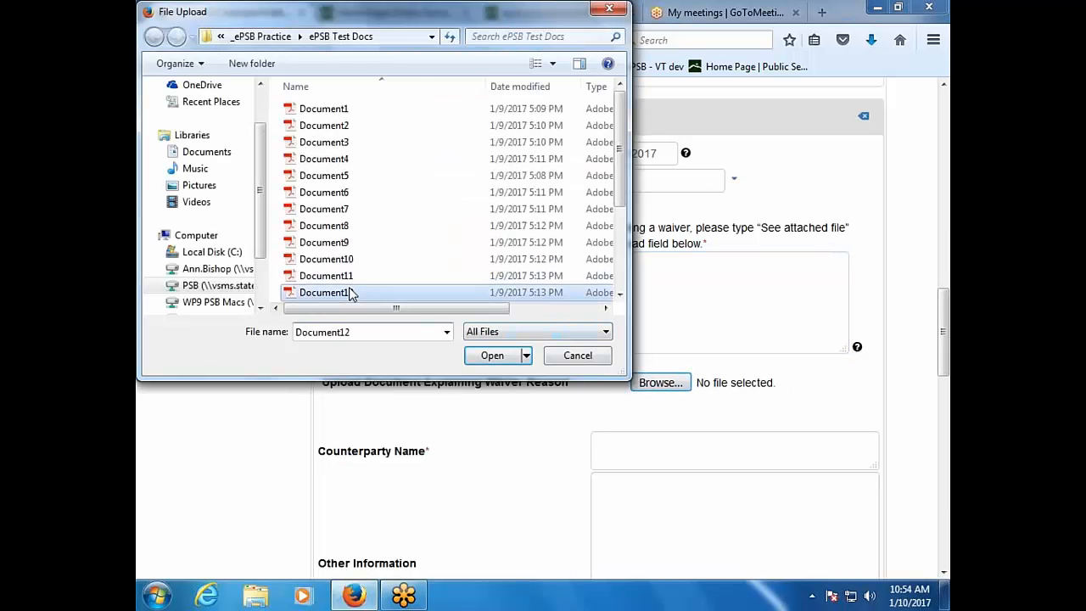
{"action": "scroll", "coordinate": [466, 520], "scroll_direction": "up", "scroll_amount": 4}
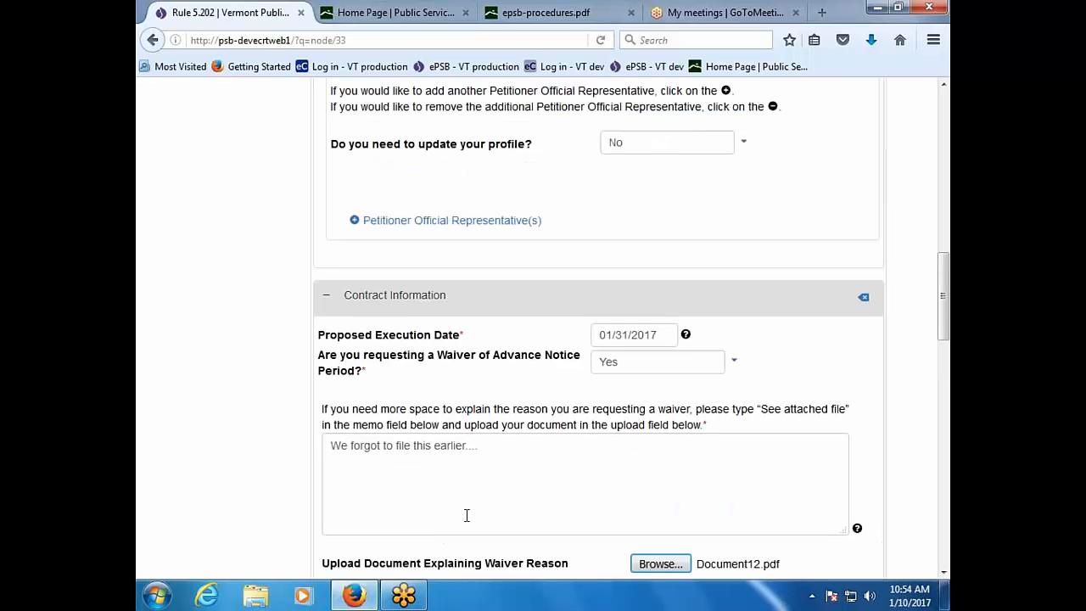
Step: Enter Hydro Quebec as the counterparty name
{"action": "scroll", "coordinate": [722, 453], "scroll_direction": "down", "scroll_amount": 6}
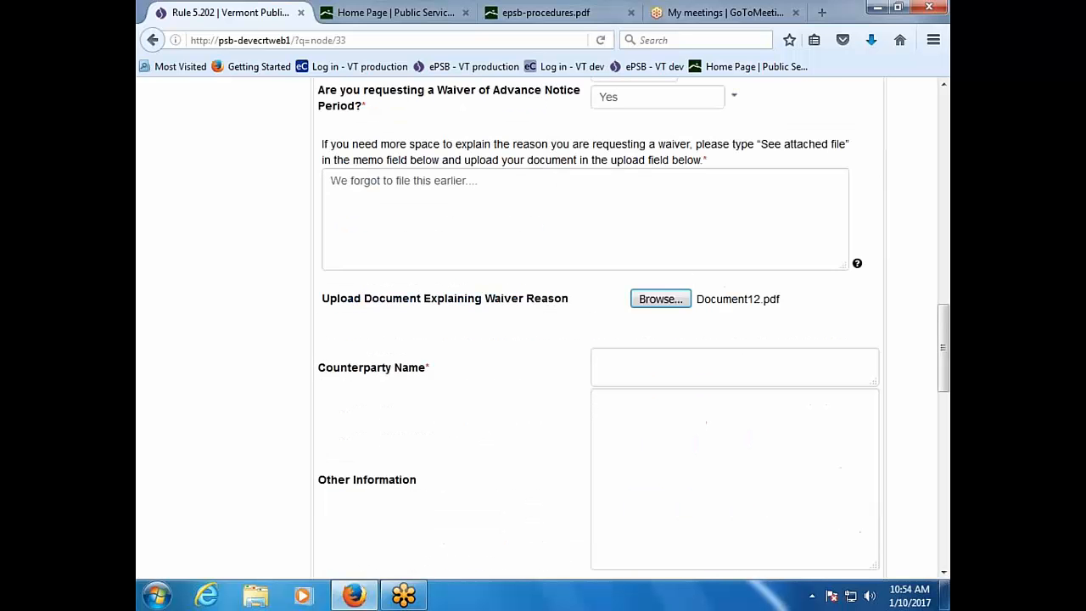
{"action": "left_click", "coordinate": [653, 348]}
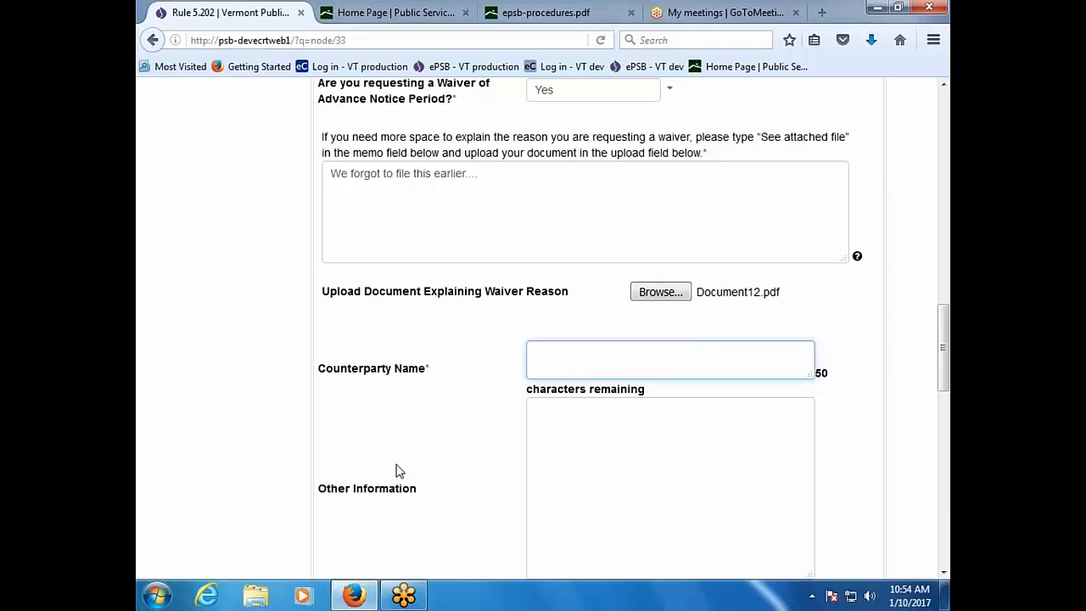
{"action": "type", "text": "Hydro Quebec"}
Step: Upload Document1.pdf as the Proposed Contract
{"action": "scroll", "coordinate": [399, 471], "scroll_direction": "down", "scroll_amount": 4}
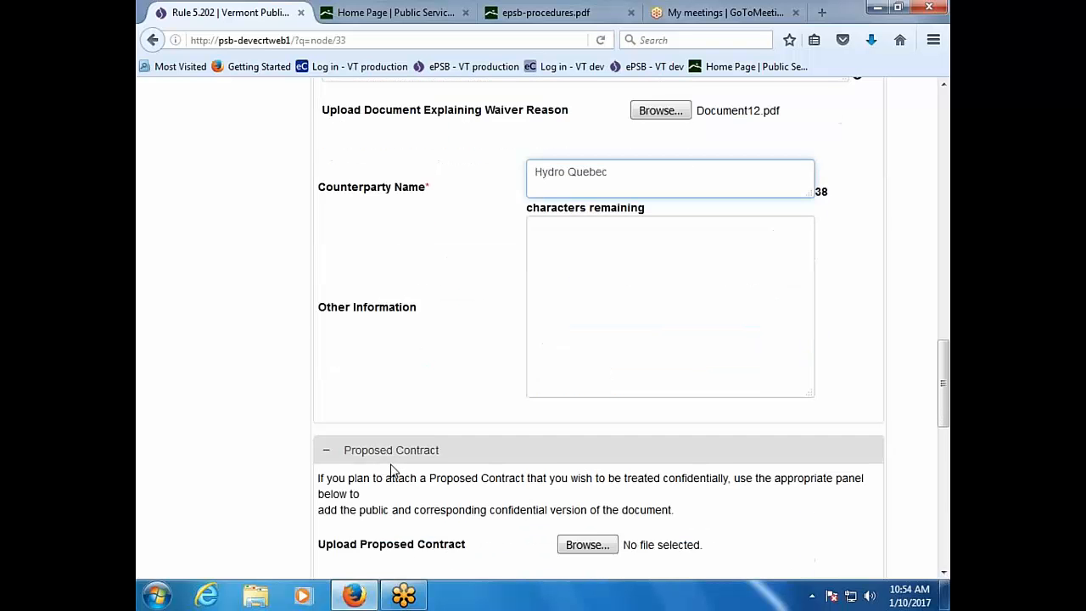
{"action": "scroll", "coordinate": [394, 471], "scroll_direction": "down", "scroll_amount": 2}
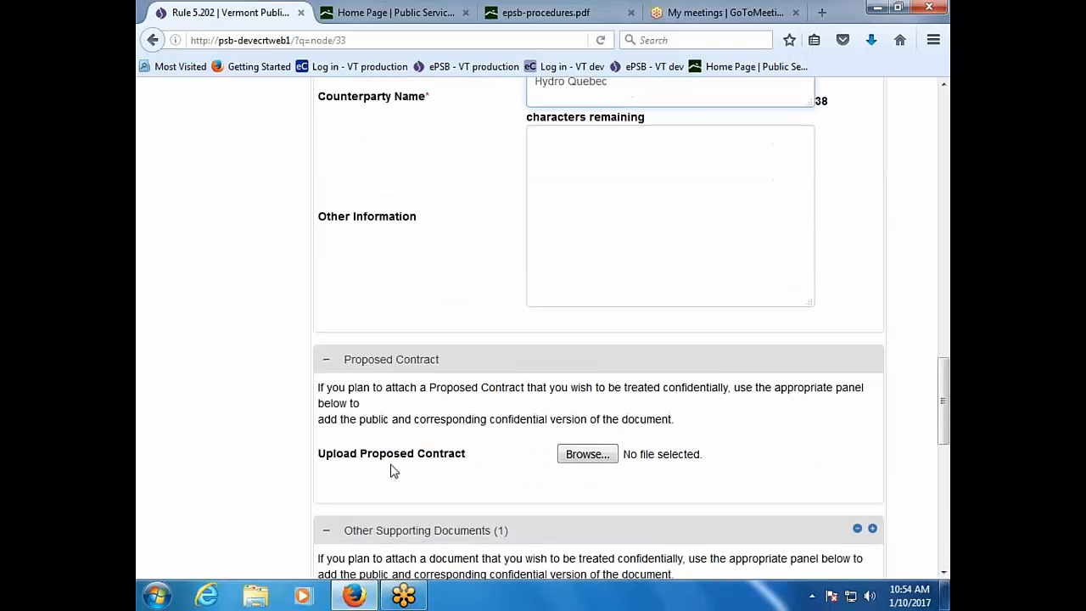
{"action": "left_click", "coordinate": [603, 457]}
{"action": "left_click", "coordinate": [606, 444]}
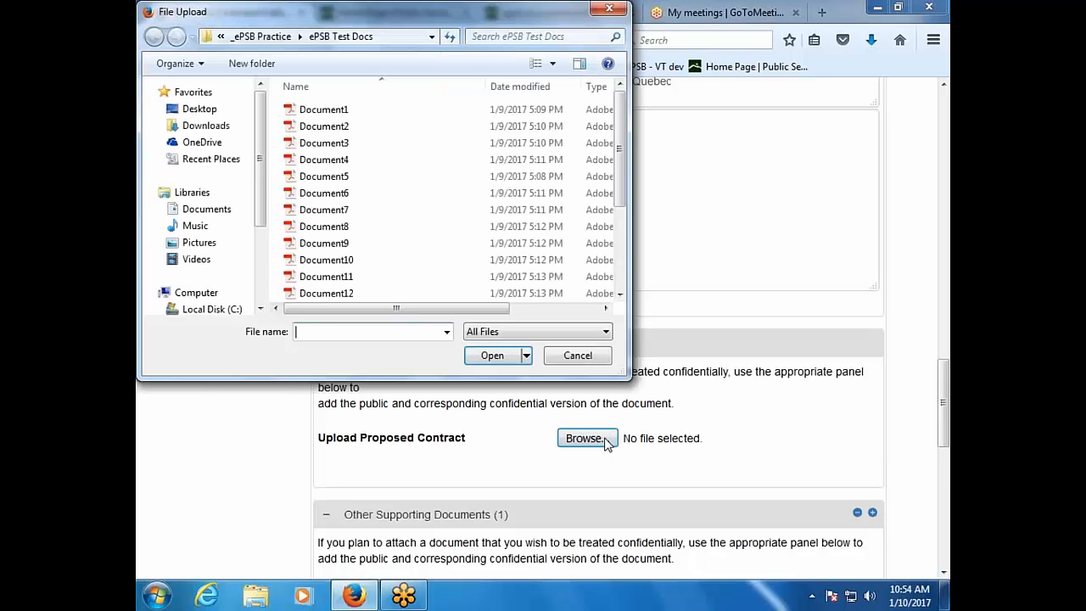
{"action": "double_click", "coordinate": [359, 111]}
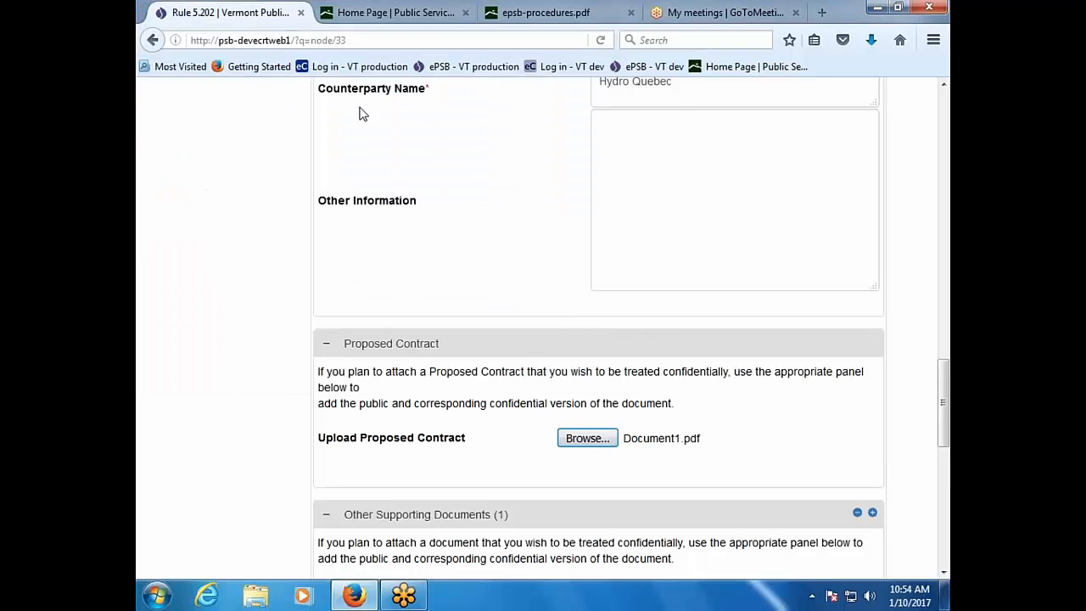
{"action": "scroll", "coordinate": [340, 497], "scroll_direction": "down", "scroll_amount": 2}
{"action": "scroll", "coordinate": [306, 503], "scroll_direction": "down", "scroll_amount": 4}
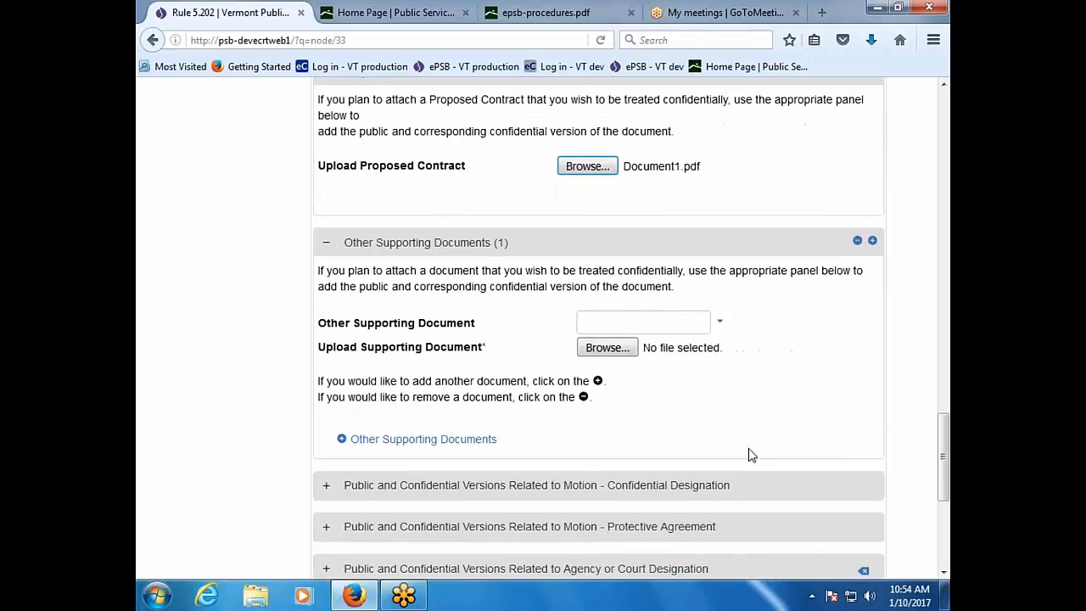
{"action": "left_click", "coordinate": [720, 324]}
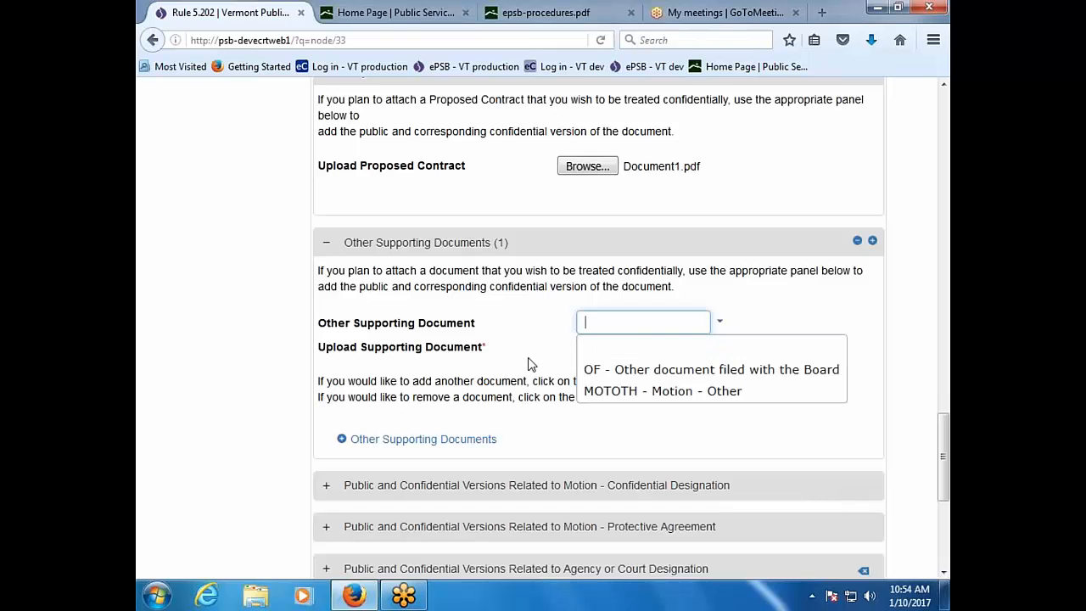
{"action": "left_click", "coordinate": [512, 314]}
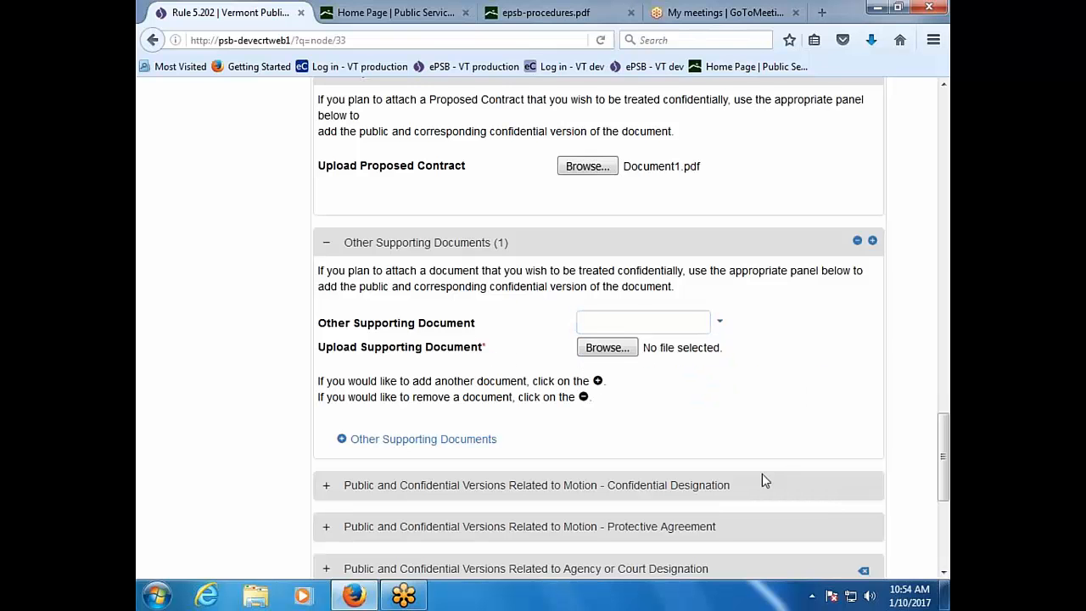
{"action": "scroll", "coordinate": [759, 477], "scroll_direction": "down", "scroll_amount": 2}
{"action": "scroll", "coordinate": [443, 467], "scroll_direction": "down", "scroll_amount": 2}
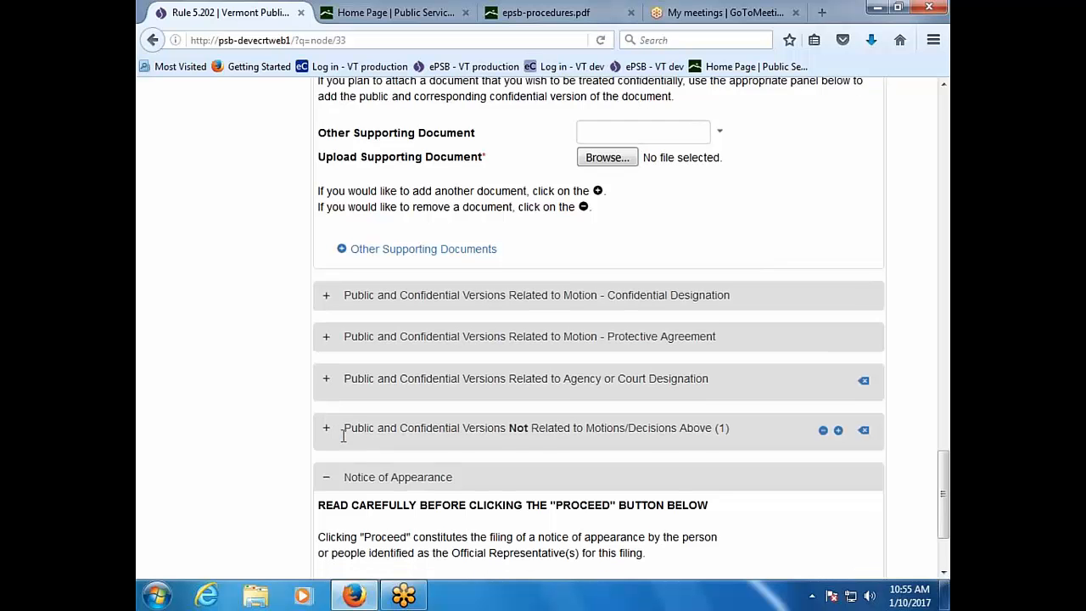
{"action": "scroll", "coordinate": [343, 436], "scroll_direction": "down", "scroll_amount": 3}
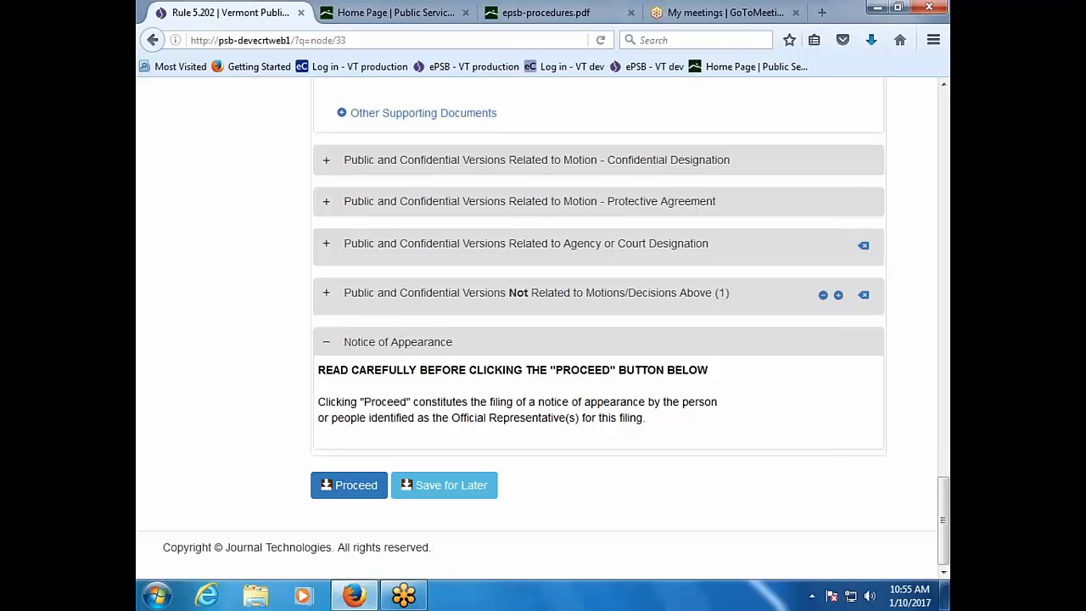
Step: Submit the Rule 5.202 filing and refresh My Account to confirm new case 17-0065-PPA
{"action": "left_click", "coordinate": [351, 486]}
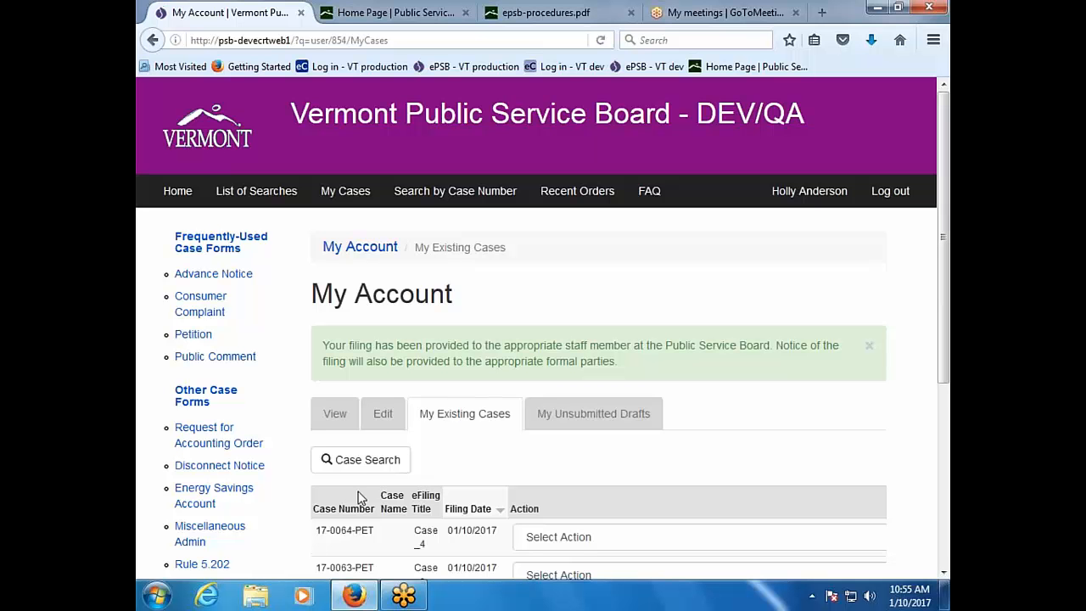
{"action": "key", "text": "F5"}
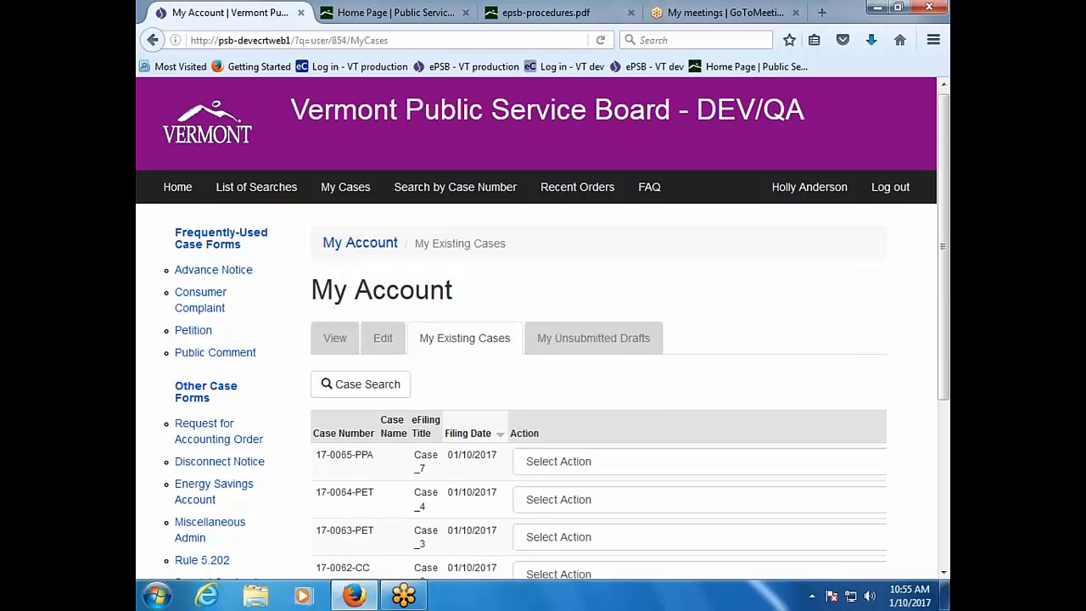
{"action": "scroll", "coordinate": [373, 339], "scroll_direction": "down", "scroll_amount": 3}
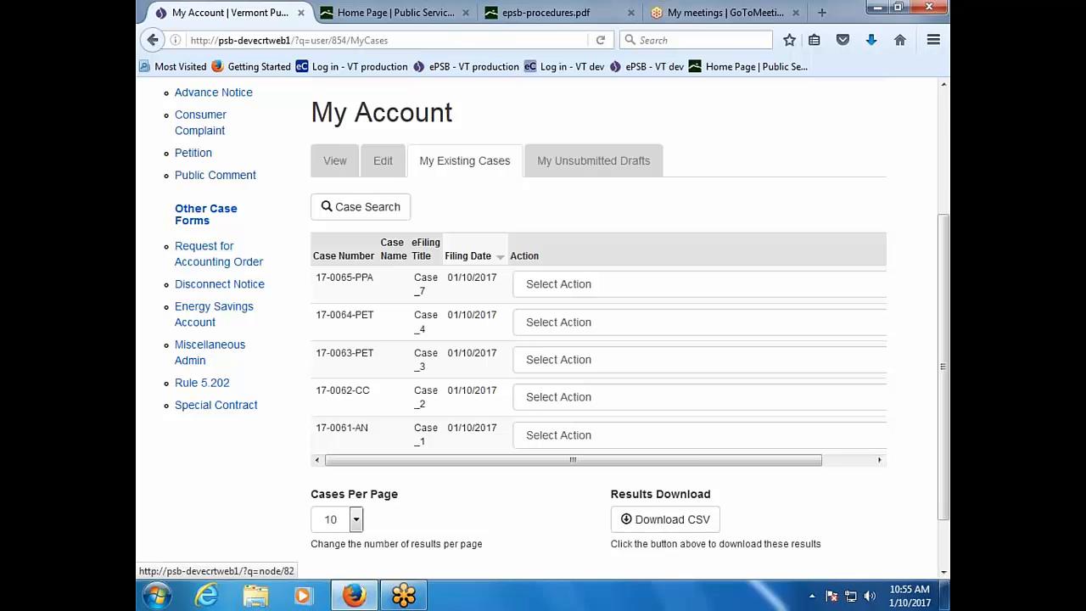
{"action": "scroll", "coordinate": [211, 387], "scroll_direction": "up", "scroll_amount": 2}
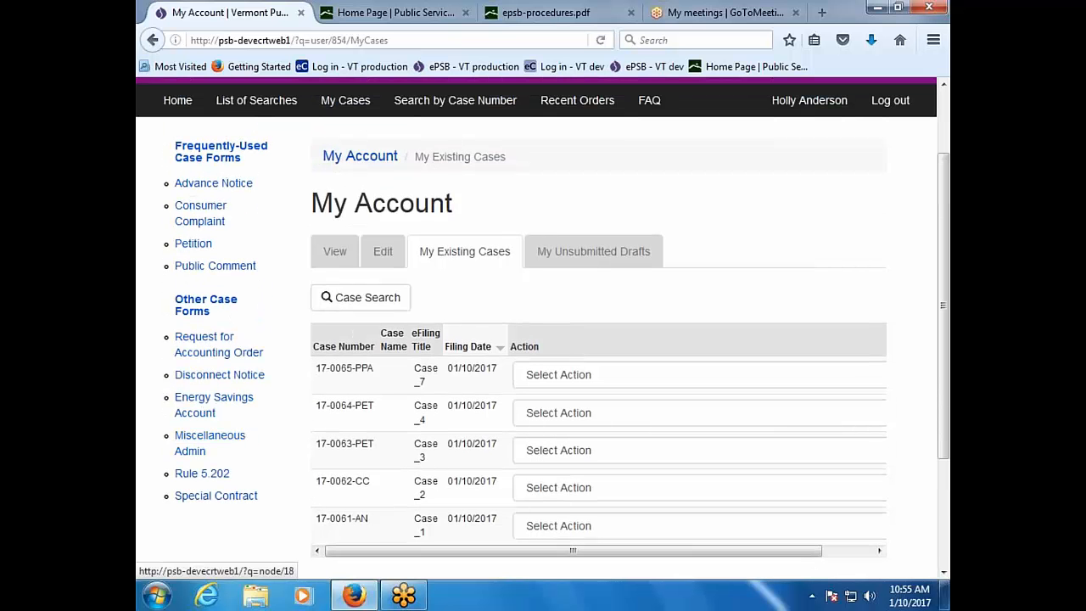
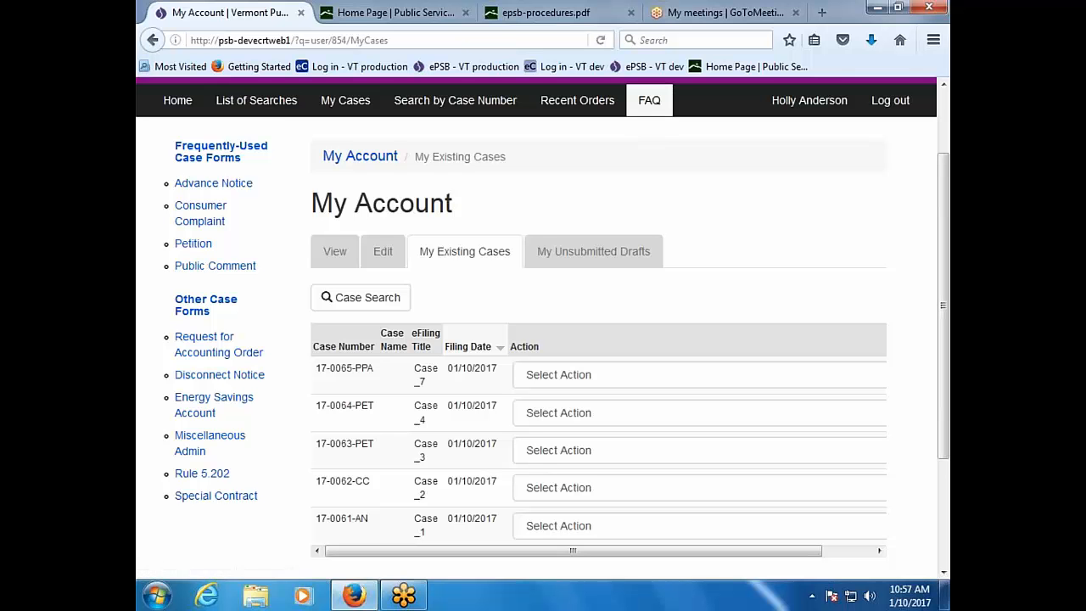
Step: Read the FAQ page's 15 questions and the answer on what ePSB is and filing online
{"action": "left_click", "coordinate": [647, 103]}
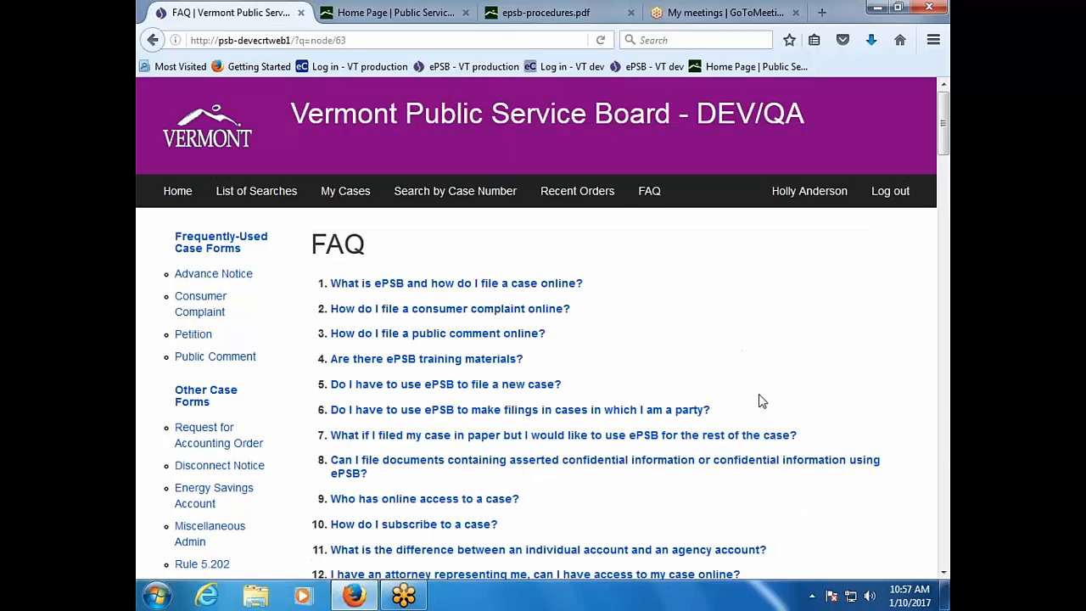
{"action": "scroll", "coordinate": [759, 400], "scroll_direction": "down", "scroll_amount": 2}
{"action": "scroll", "coordinate": [759, 403], "scroll_direction": "down", "scroll_amount": 2}
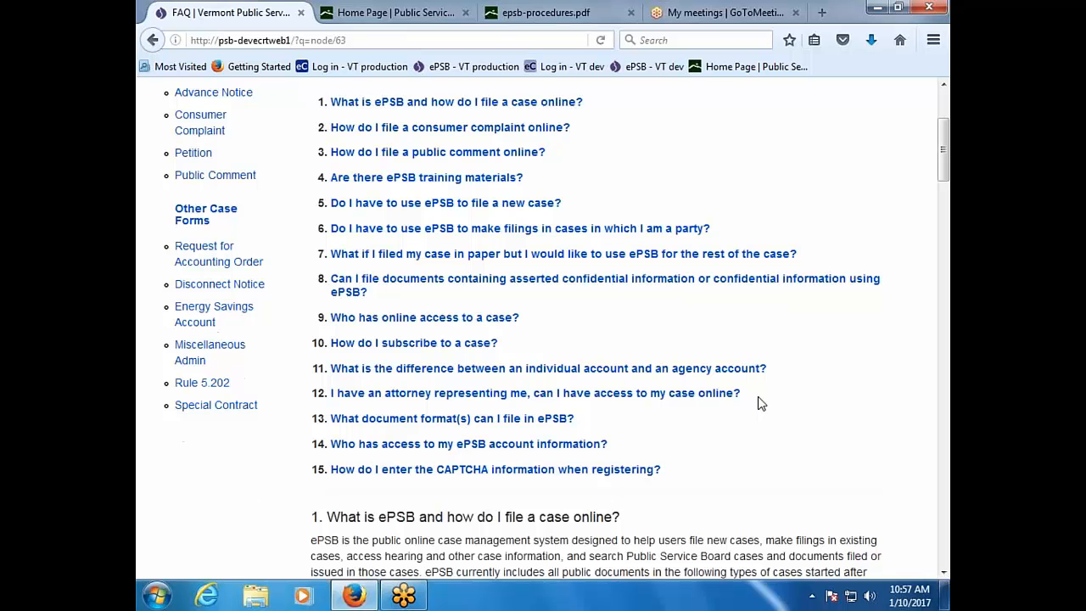
{"action": "scroll", "coordinate": [759, 404], "scroll_direction": "down", "scroll_amount": 4}
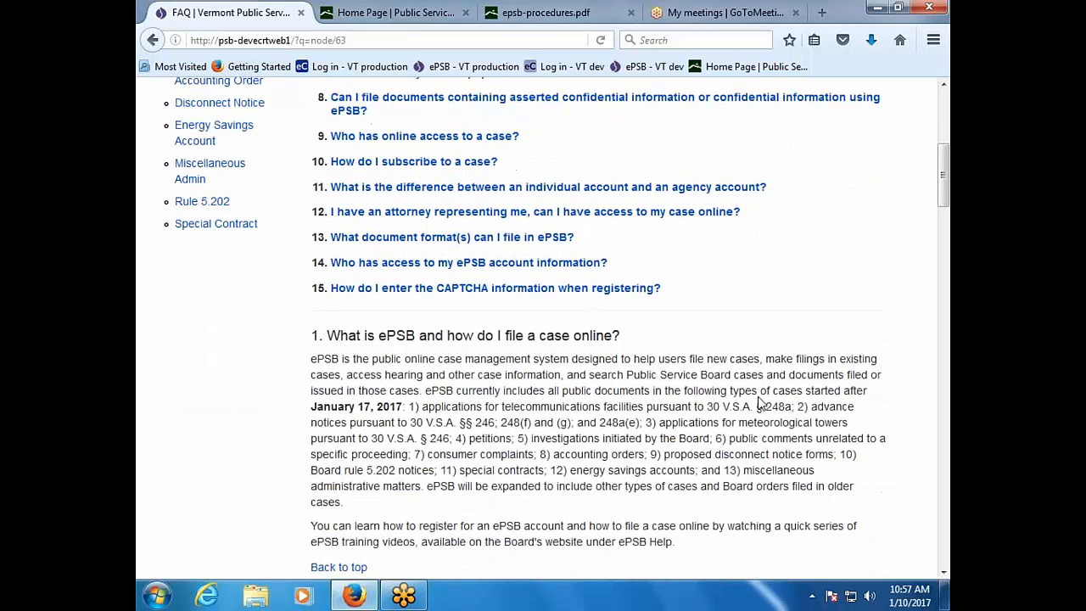
{"action": "scroll", "coordinate": [759, 400], "scroll_direction": "down", "scroll_amount": 2}
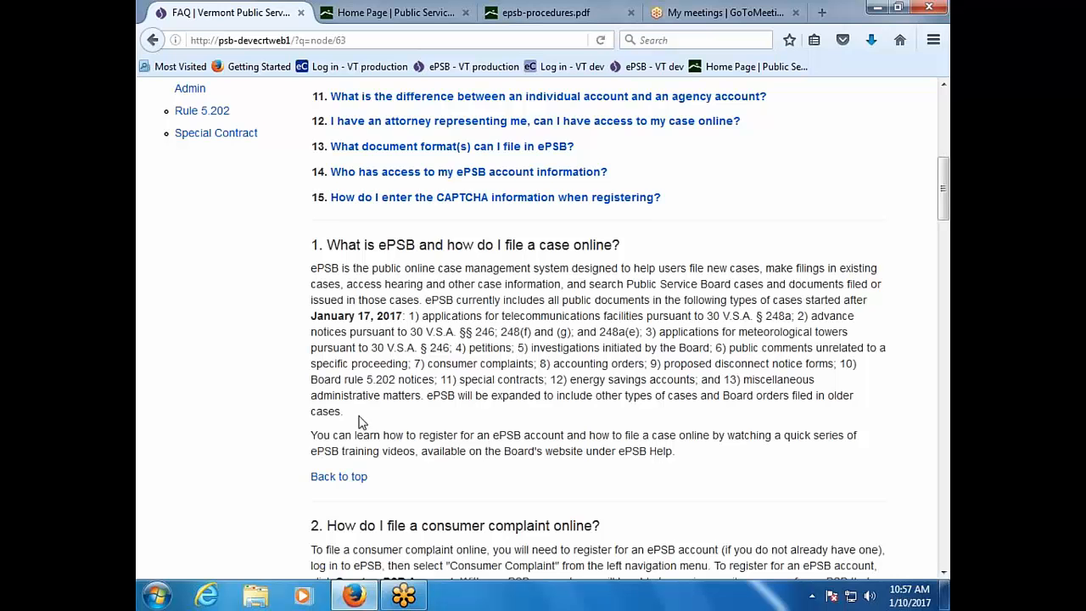
{"action": "scroll", "coordinate": [358, 422], "scroll_direction": "up", "scroll_amount": 10}
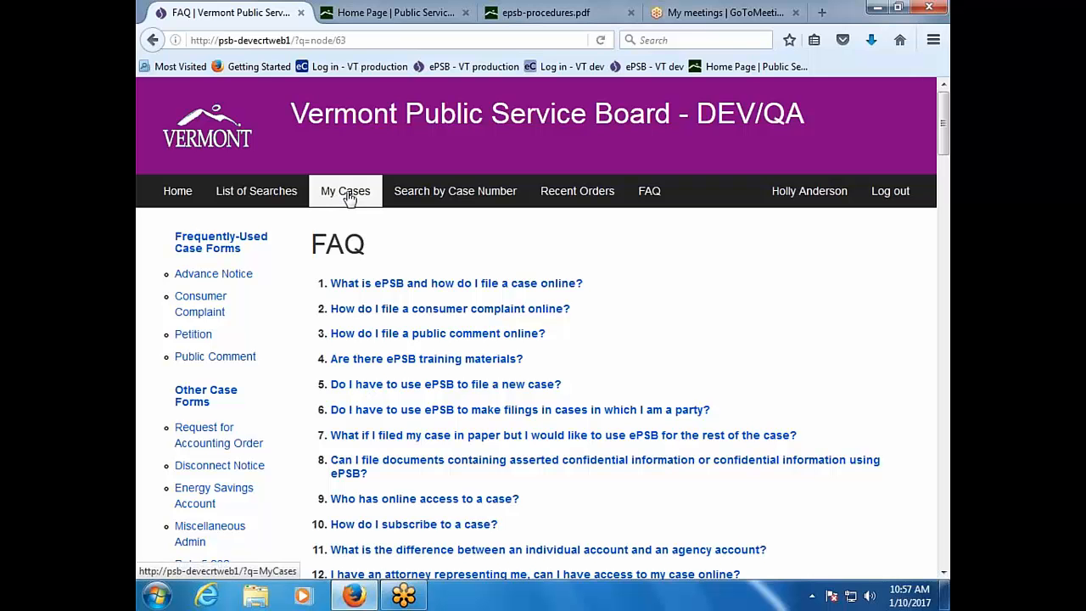
Step: Look over the blank Petition form's case fields, confidential-document and attachment questions, and notice of appearance
{"action": "left_click", "coordinate": [201, 340]}
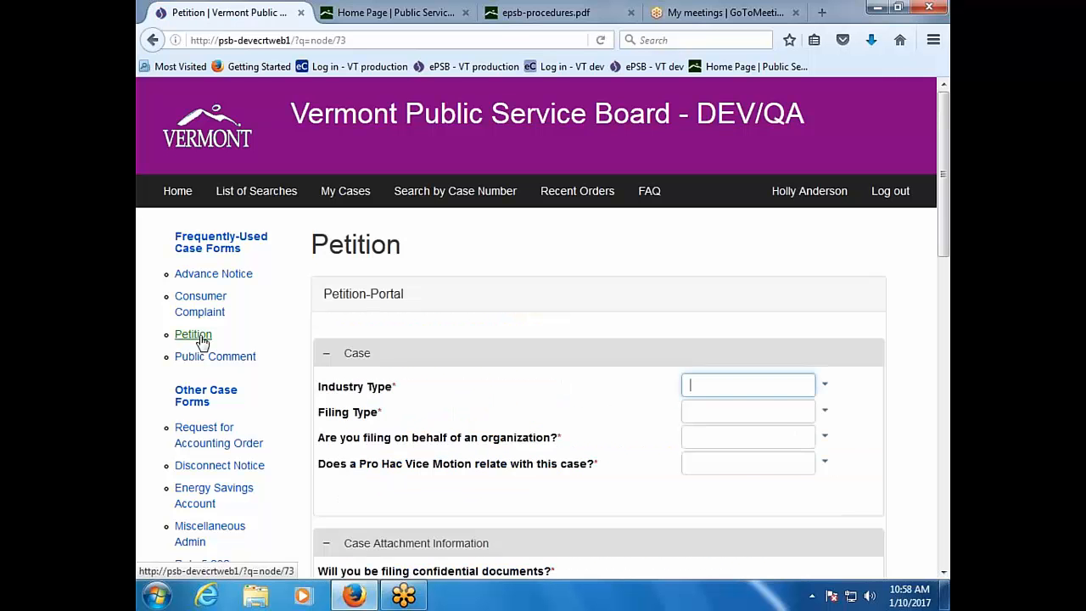
{"action": "scroll", "coordinate": [407, 440], "scroll_direction": "down", "scroll_amount": 3}
{"action": "scroll", "coordinate": [407, 440], "scroll_direction": "down", "scroll_amount": 15}
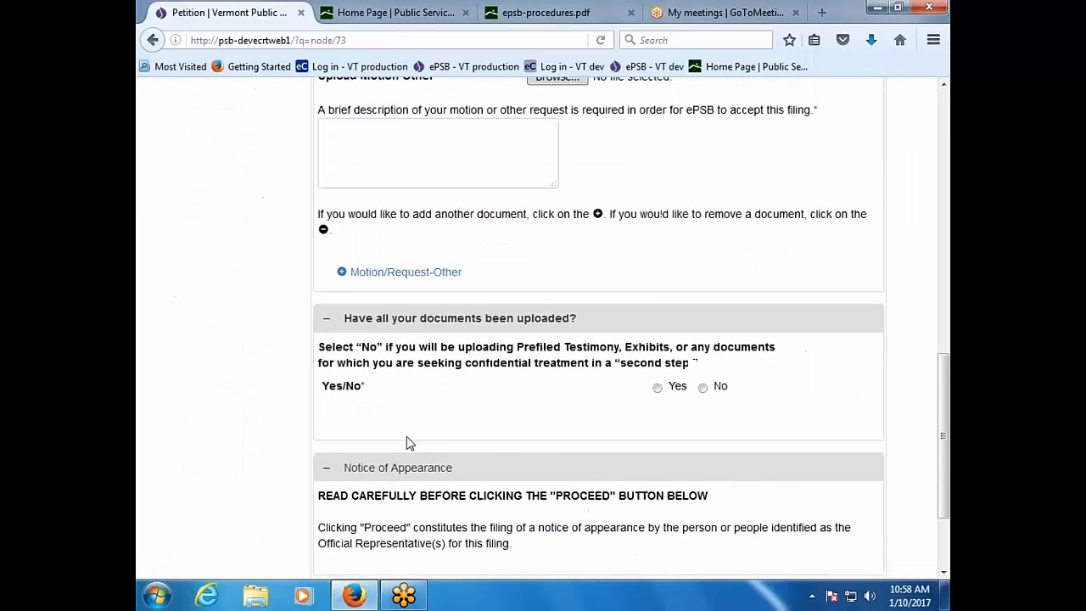
{"action": "scroll", "coordinate": [407, 442], "scroll_direction": "up", "scroll_amount": 18}
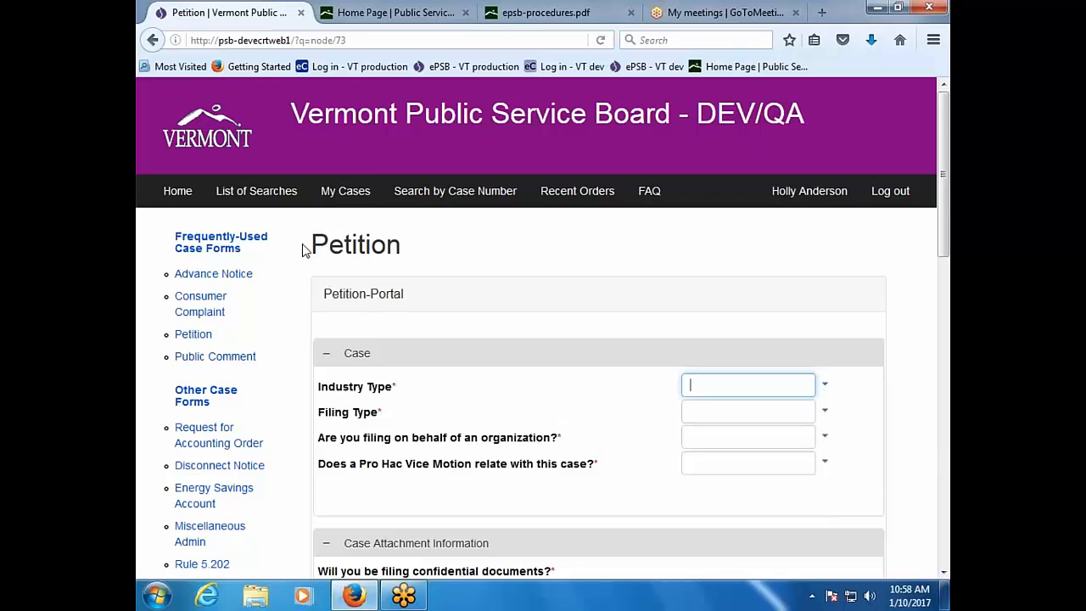
Step: Go to My Cases and scroll through the table of existing cases
{"action": "left_click", "coordinate": [339, 205]}
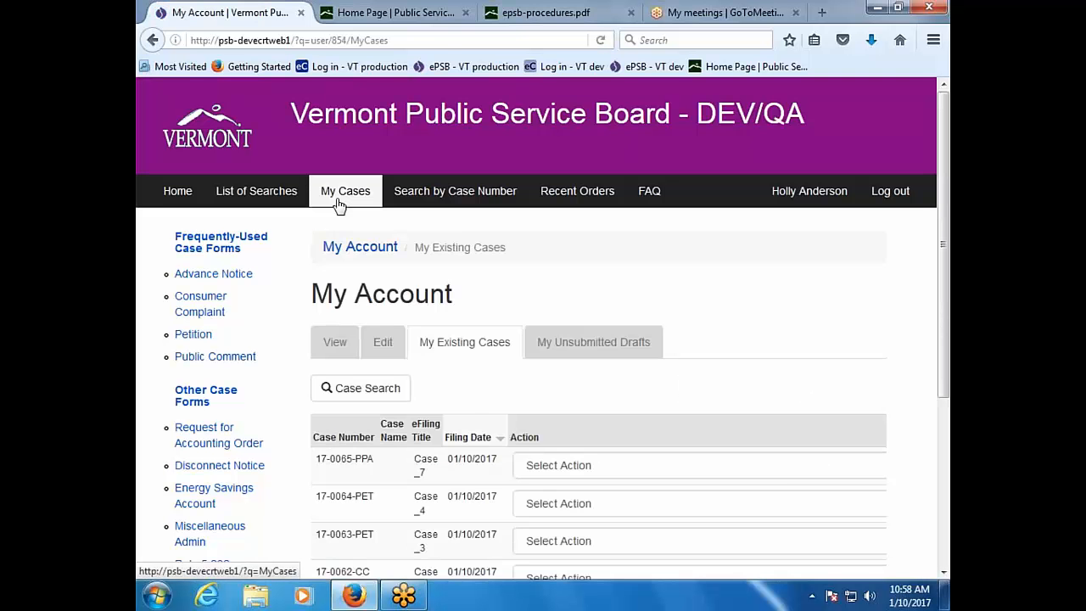
{"action": "scroll", "coordinate": [471, 410], "scroll_direction": "down", "scroll_amount": 4}
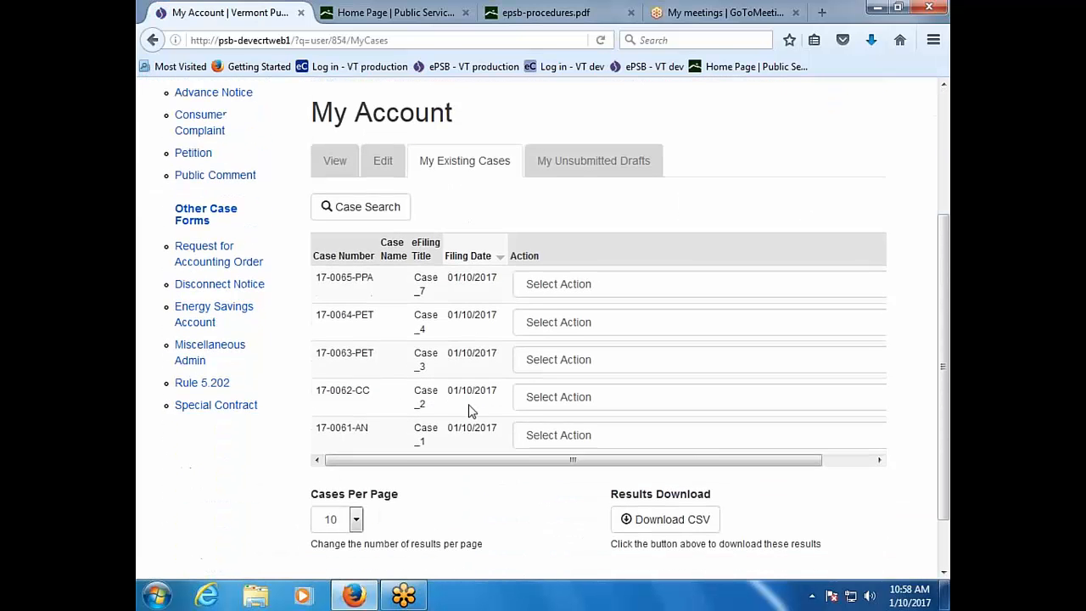
{"action": "scroll", "coordinate": [472, 411], "scroll_direction": "down", "scroll_amount": 2}
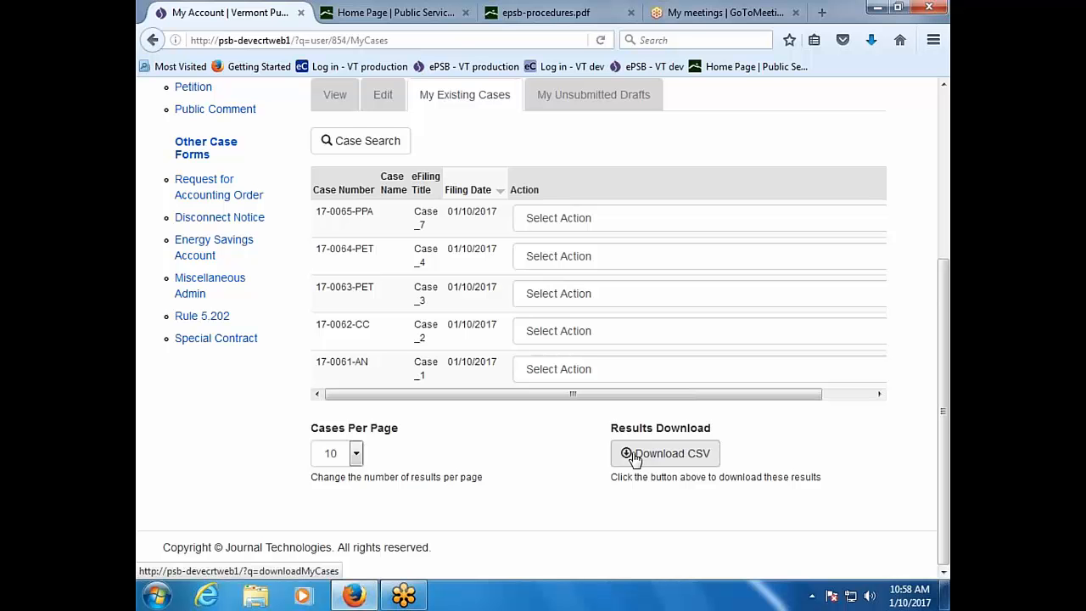
{"action": "scroll", "coordinate": [628, 455], "scroll_direction": "up", "scroll_amount": 4}
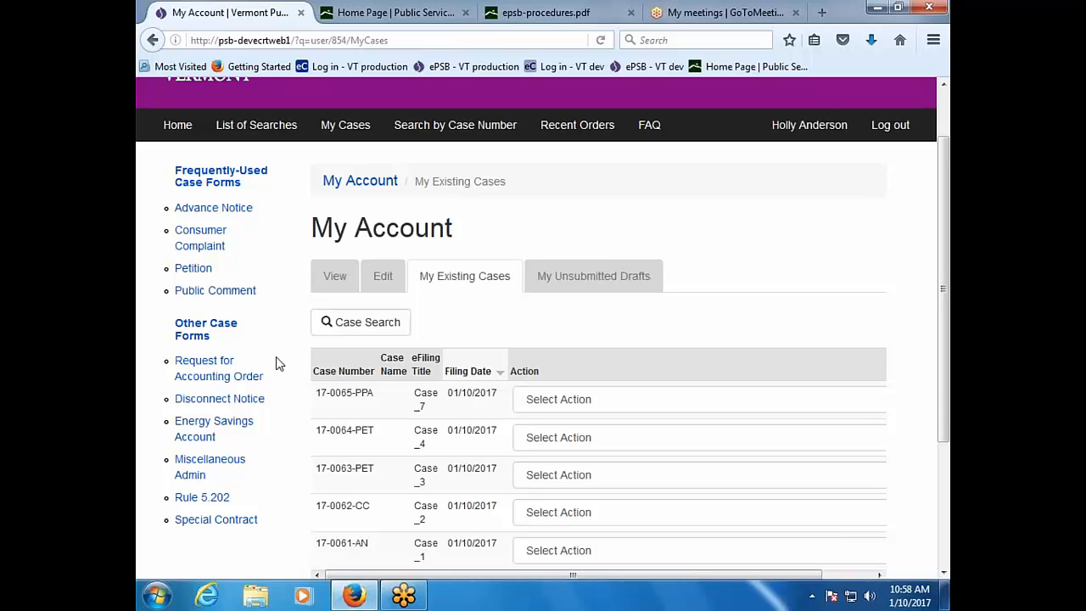
Step: Choose View Case from the Select Action menu for case 17-0064-PET
{"action": "left_click", "coordinate": [761, 407]}
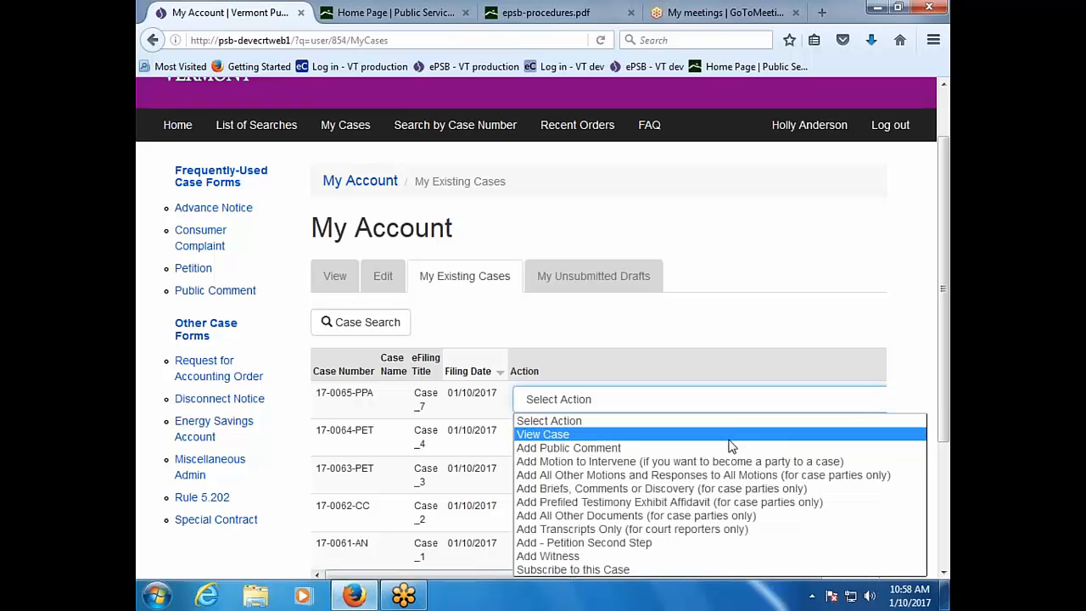
{"action": "left_click", "coordinate": [551, 421]}
{"action": "left_click", "coordinate": [582, 436]}
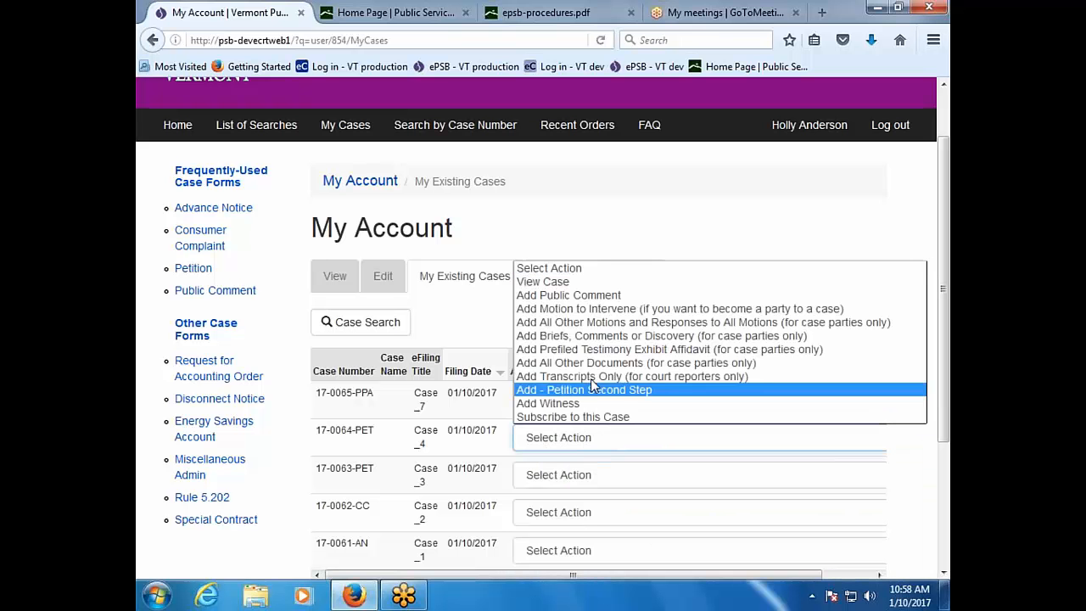
{"action": "left_click", "coordinate": [573, 282]}
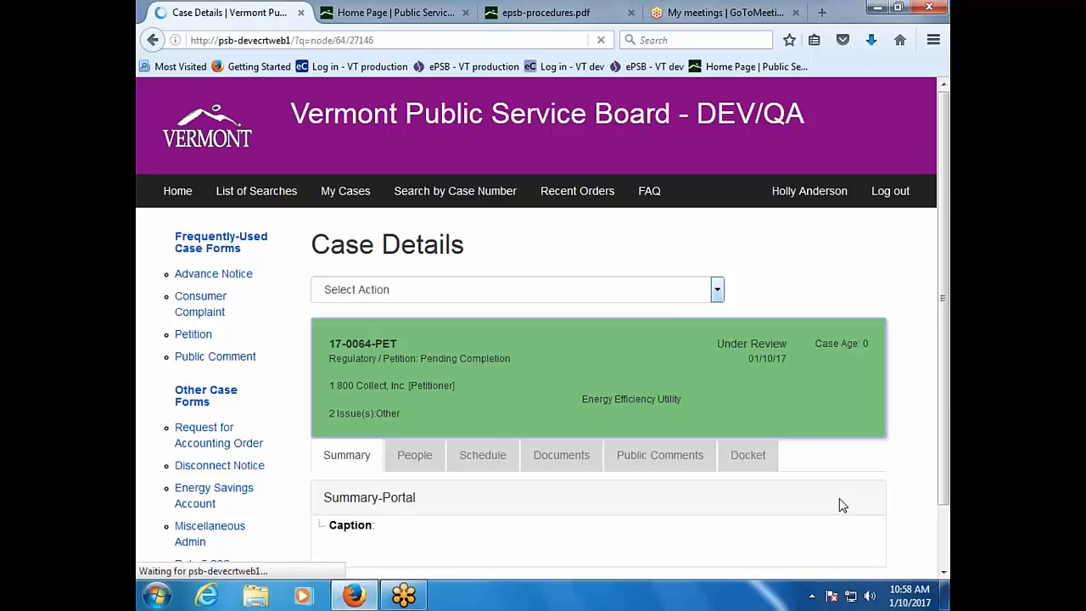
Step: Show the People tab and scan the parties' mailing addresses, phone numbers and statuses
{"action": "scroll", "coordinate": [838, 506], "scroll_direction": "down", "scroll_amount": 2}
{"action": "left_click", "coordinate": [422, 392]}
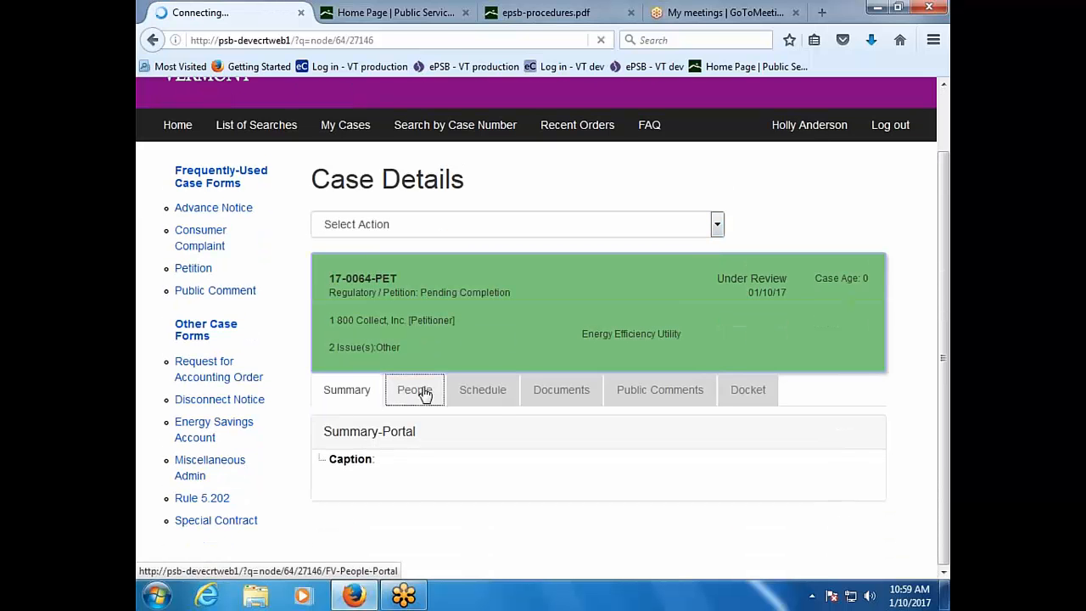
{"action": "scroll", "coordinate": [424, 374], "scroll_direction": "down", "scroll_amount": 5}
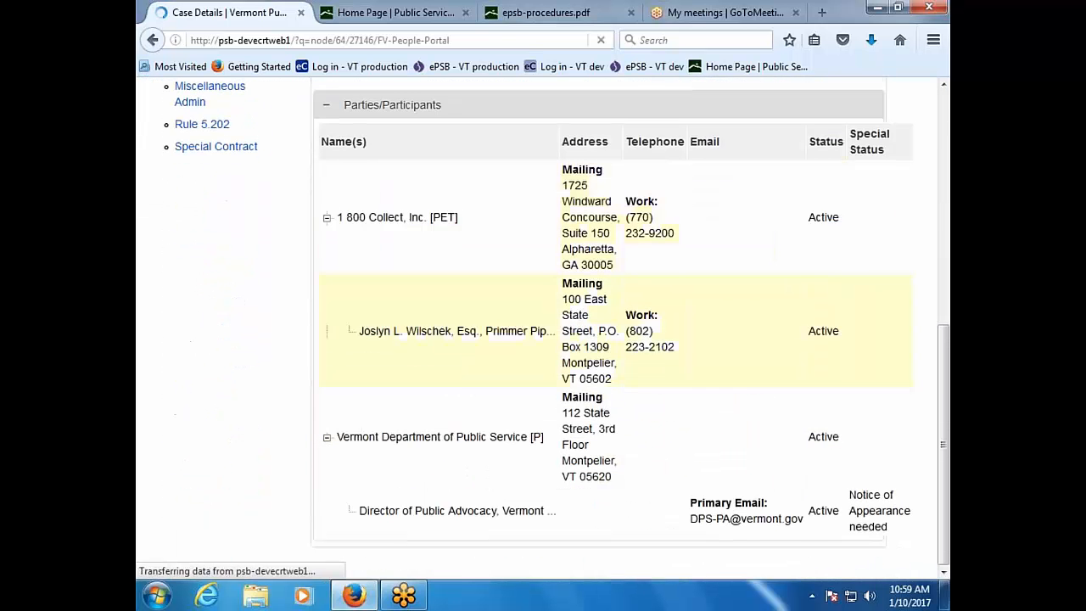
{"action": "scroll", "coordinate": [543, 327], "scroll_direction": "up", "scroll_amount": 4}
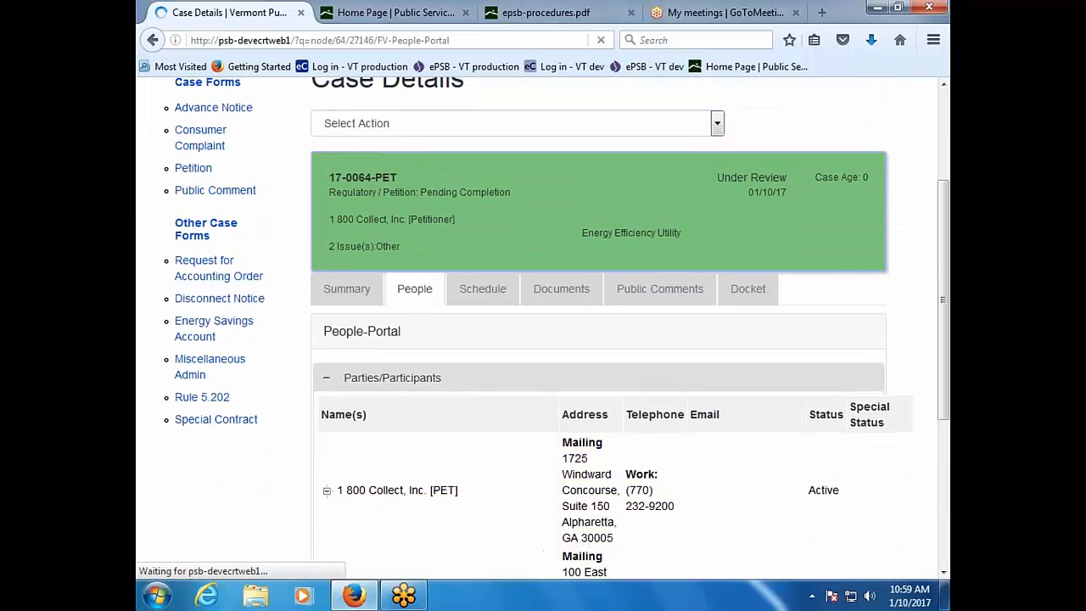
{"action": "scroll", "coordinate": [543, 327], "scroll_direction": "up", "scroll_amount": 1}
{"action": "left_click", "coordinate": [498, 385]}
{"action": "left_click", "coordinate": [347, 379]}
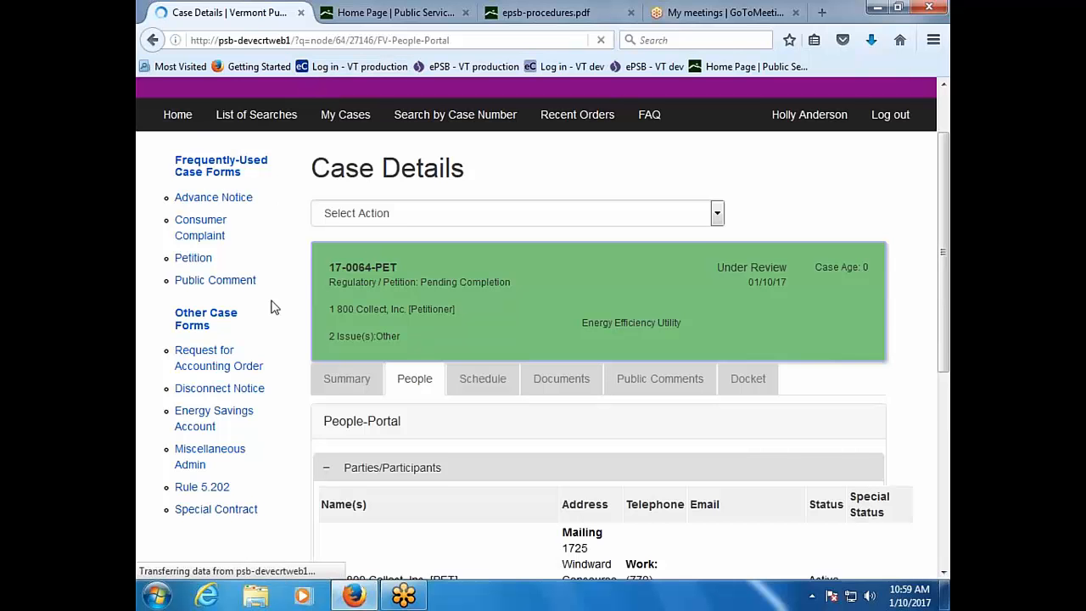
{"action": "scroll", "coordinate": [260, 304], "scroll_direction": "down", "scroll_amount": 2}
{"action": "scroll", "coordinate": [259, 304], "scroll_direction": "up", "scroll_amount": 2}
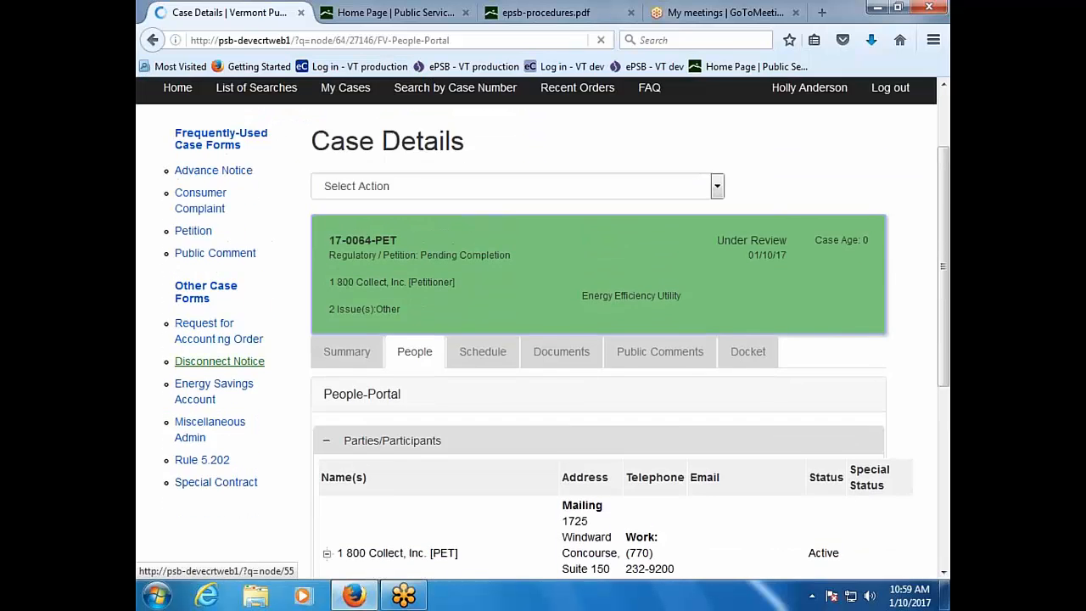
{"action": "scroll", "coordinate": [212, 339], "scroll_direction": "up", "scroll_amount": 2}
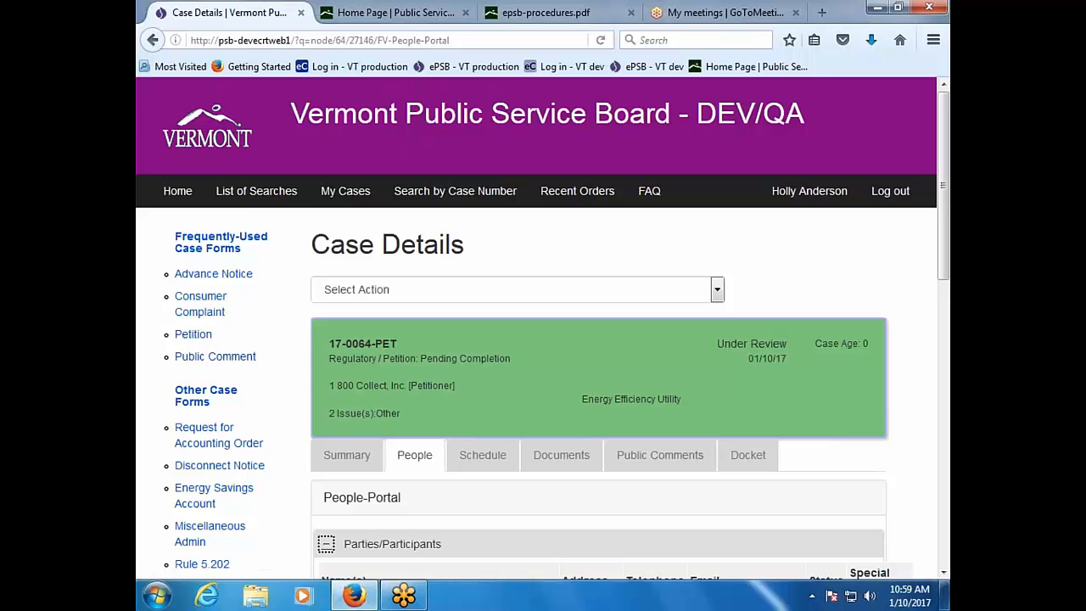
Step: Show the Documents tab listing the Petition and another Public document filed 01/10/2017
{"action": "left_click", "coordinate": [572, 462]}
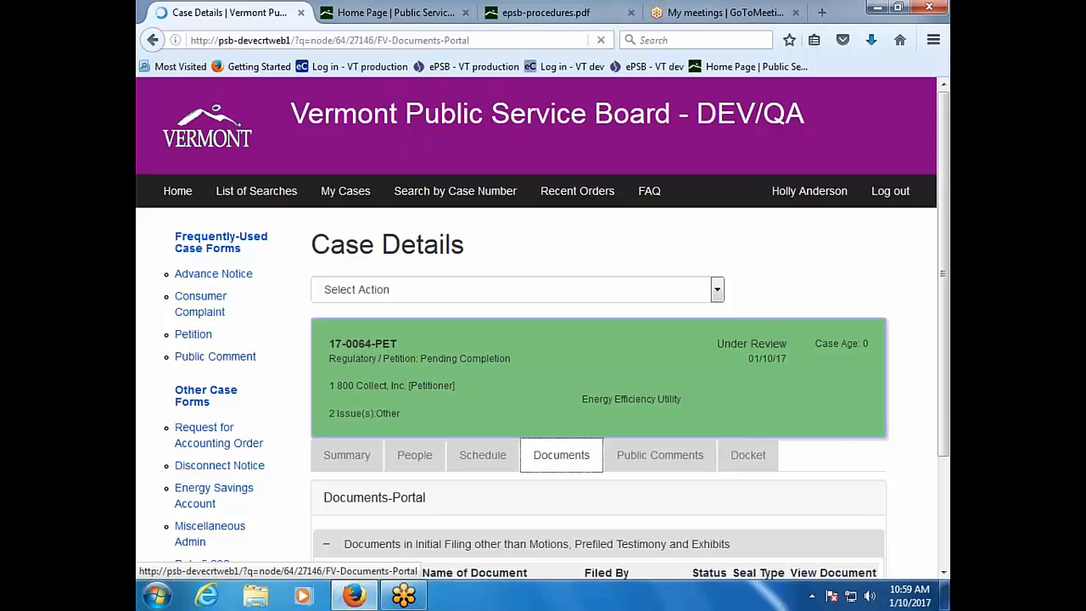
{"action": "scroll", "coordinate": [543, 339], "scroll_direction": "down", "scroll_amount": 2}
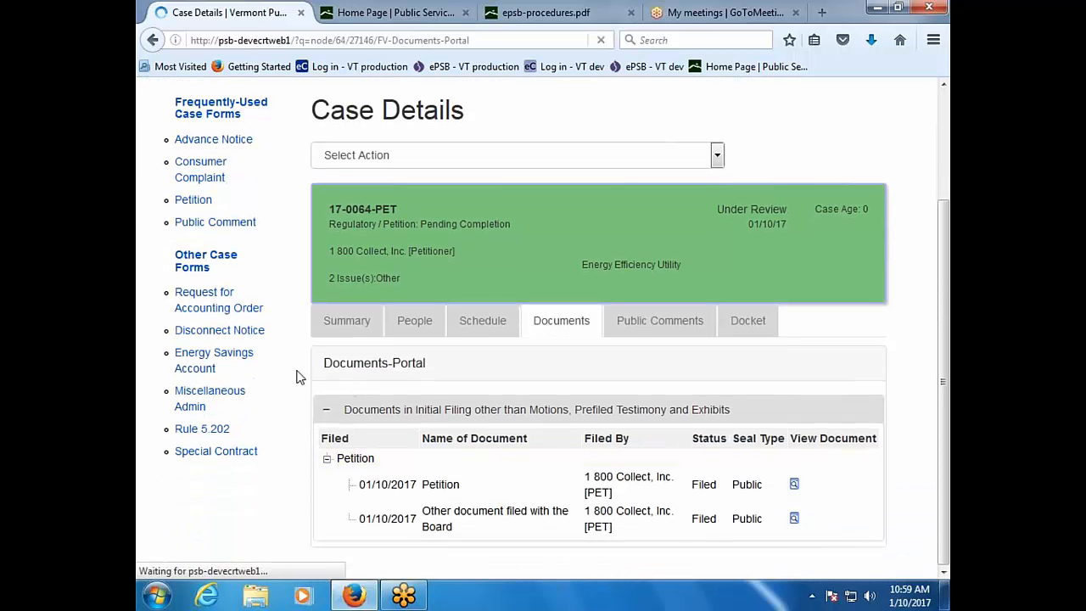
{"action": "left_click", "coordinate": [341, 320]}
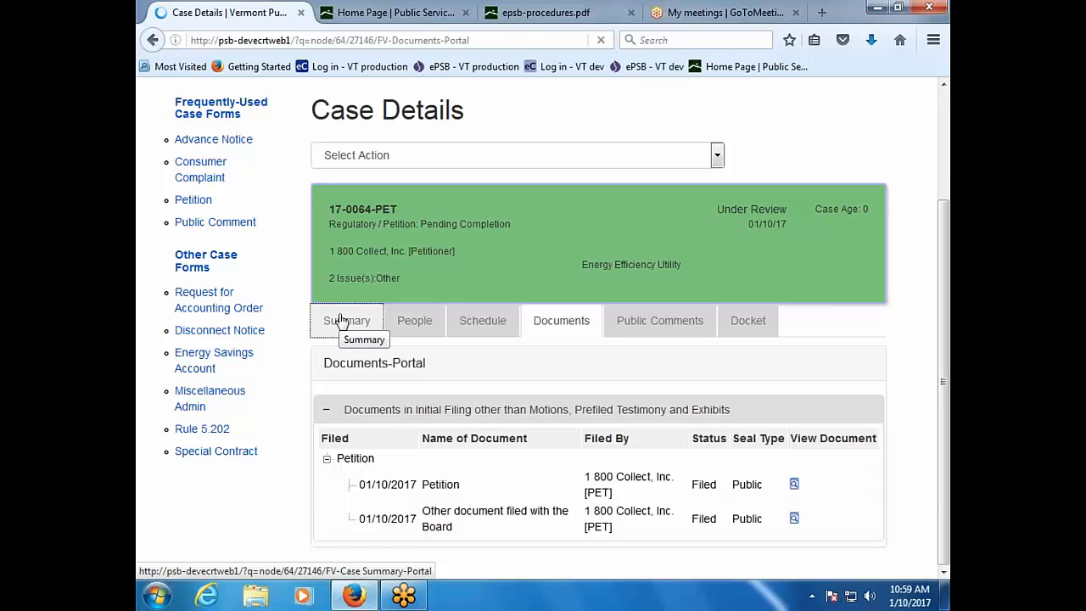
Step: Review the Summary: filed 01/10/2017, no financing request, Pending Completion, with parties listed
{"action": "left_click", "coordinate": [340, 321]}
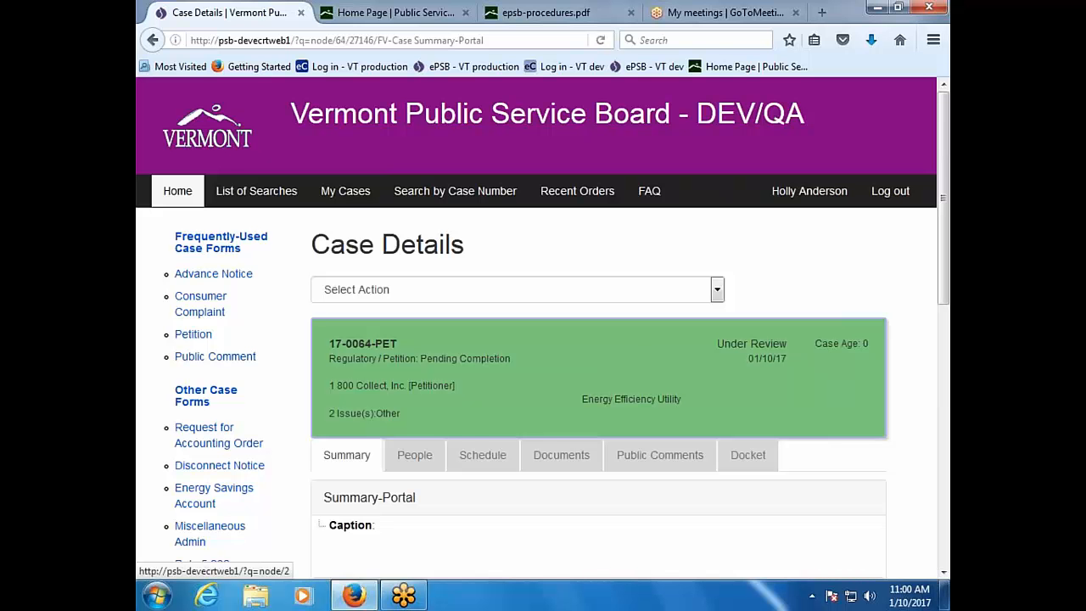
{"action": "scroll", "coordinate": [300, 303], "scroll_direction": "down", "scroll_amount": 10}
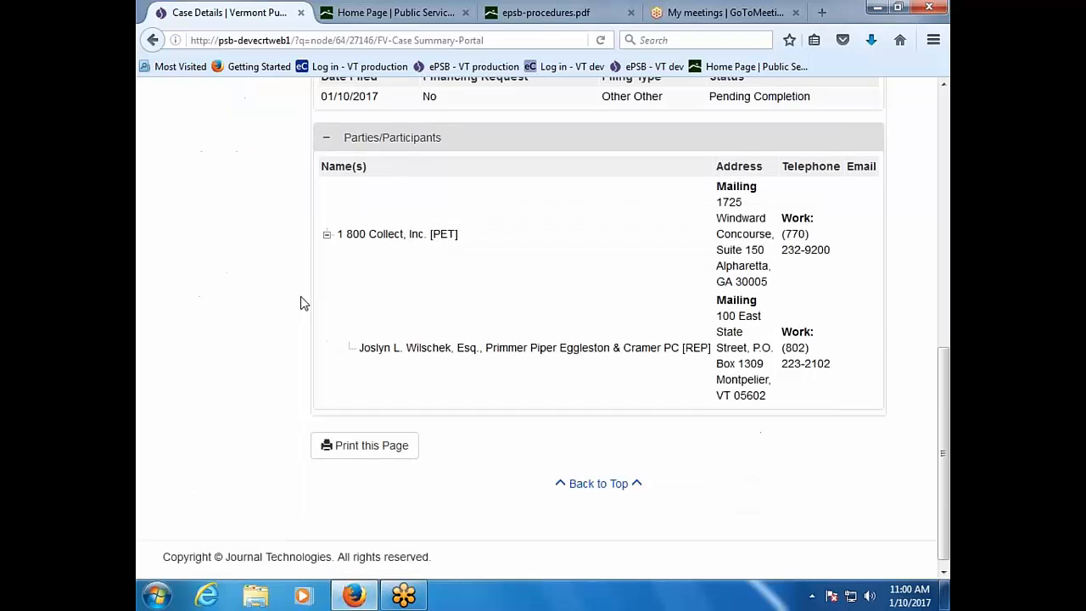
{"action": "scroll", "coordinate": [300, 302], "scroll_direction": "up", "scroll_amount": 5}
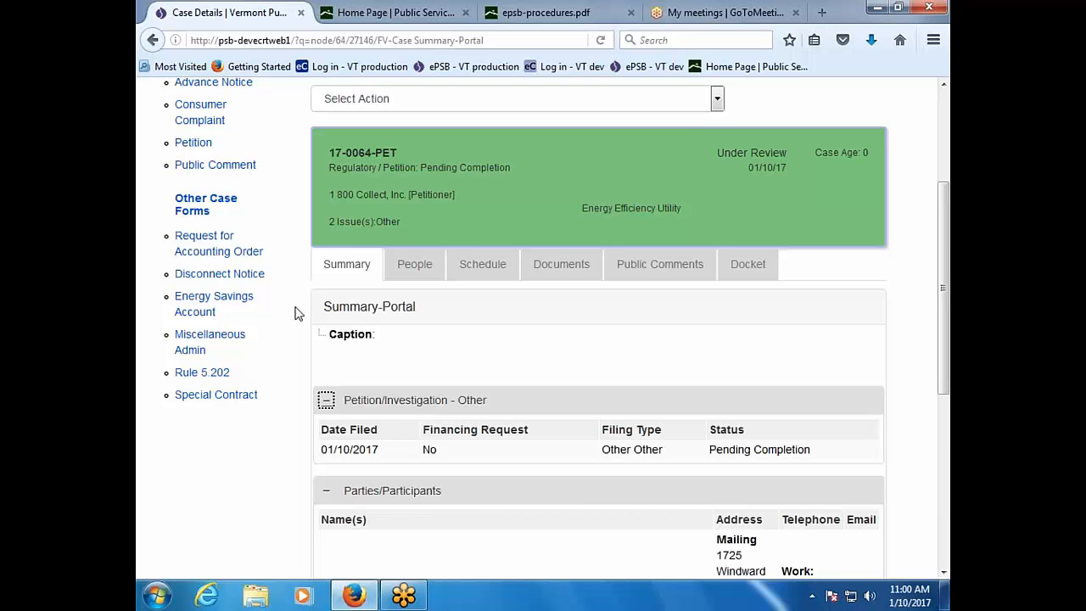
{"action": "scroll", "coordinate": [296, 310], "scroll_direction": "down", "scroll_amount": 2}
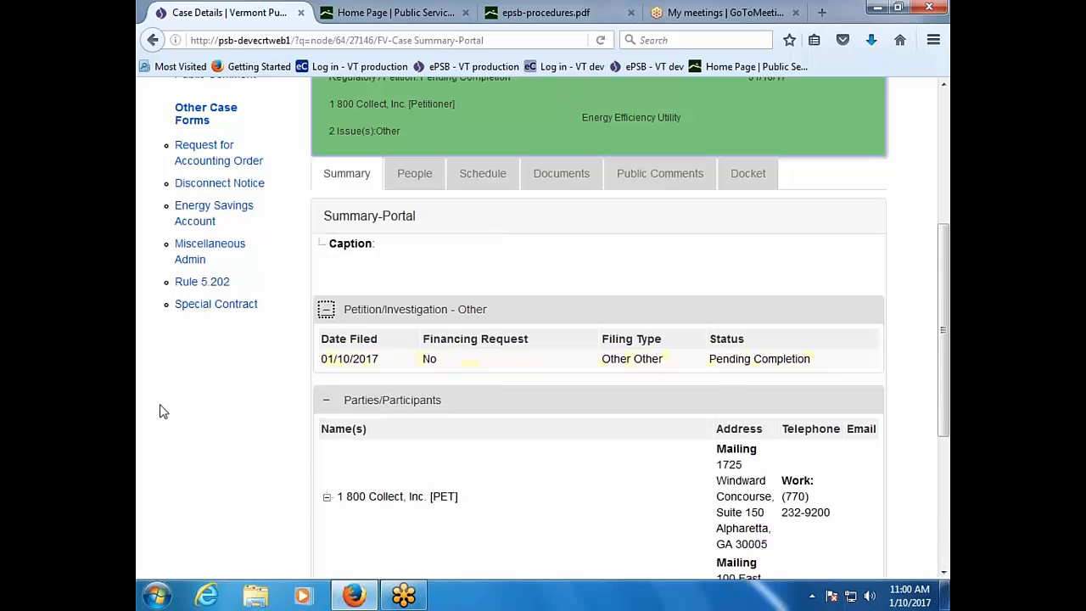
{"action": "scroll", "coordinate": [164, 411], "scroll_direction": "down", "scroll_amount": 5}
{"action": "scroll", "coordinate": [164, 411], "scroll_direction": "up", "scroll_amount": 7}
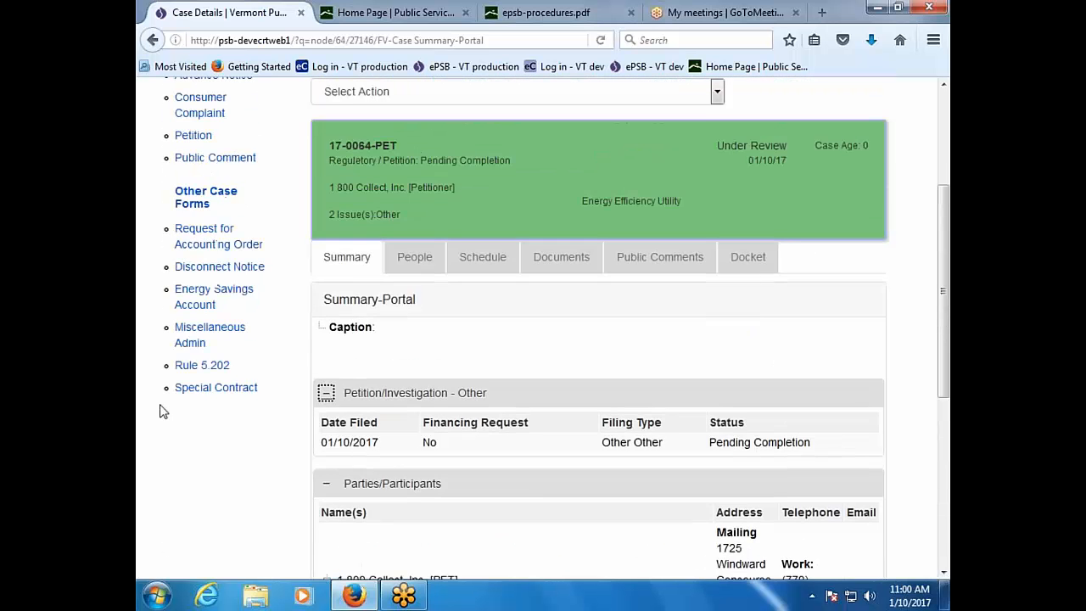
{"action": "scroll", "coordinate": [163, 412], "scroll_direction": "up", "scroll_amount": 3}
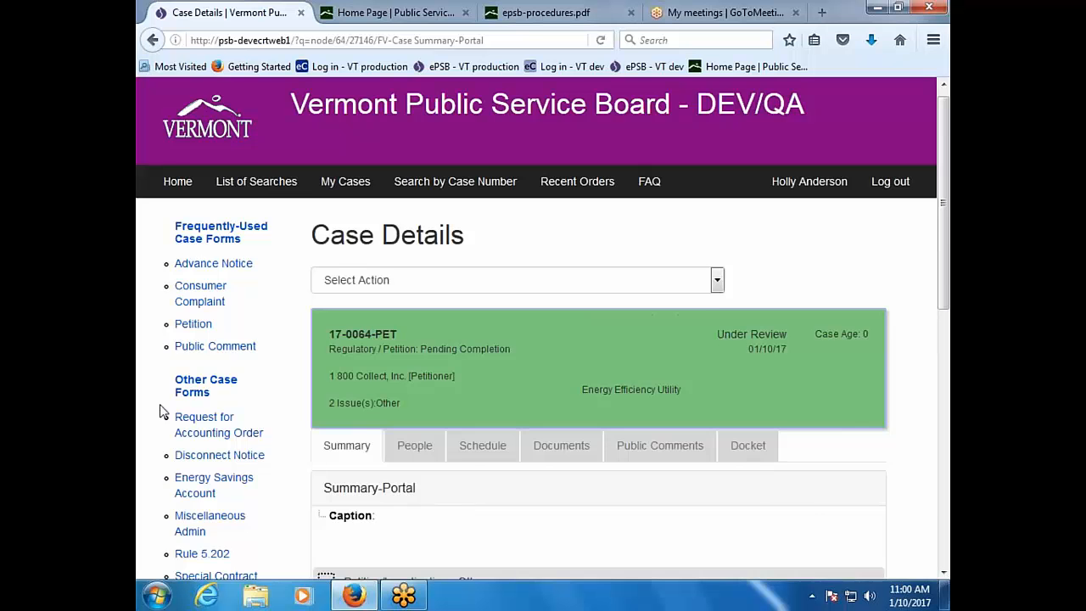
{"action": "scroll", "coordinate": [164, 411], "scroll_direction": "down", "scroll_amount": 10}
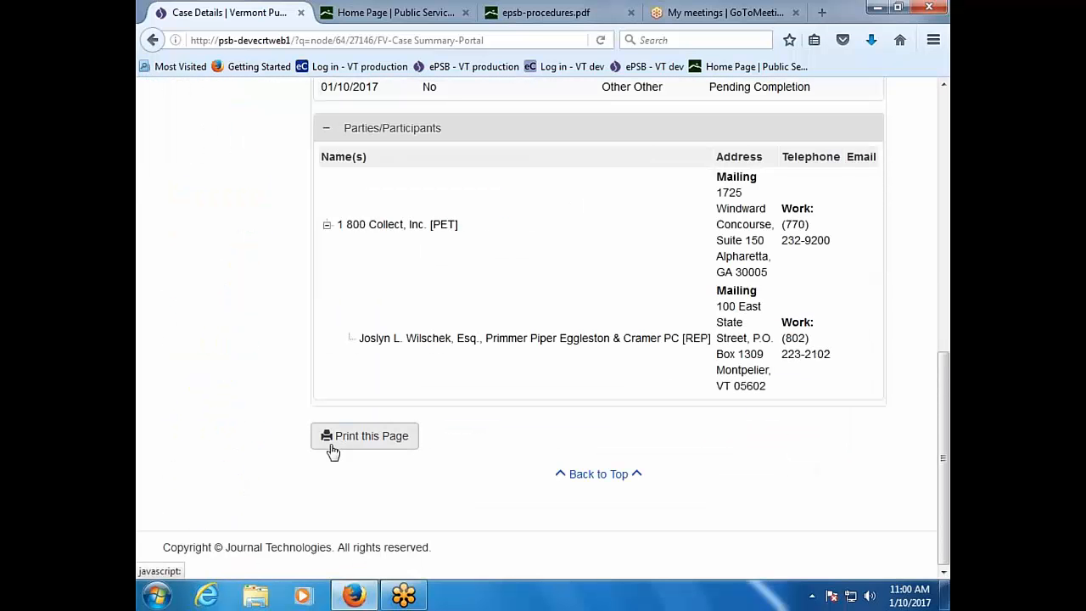
{"action": "scroll", "coordinate": [141, 445], "scroll_direction": "up", "scroll_amount": 3}
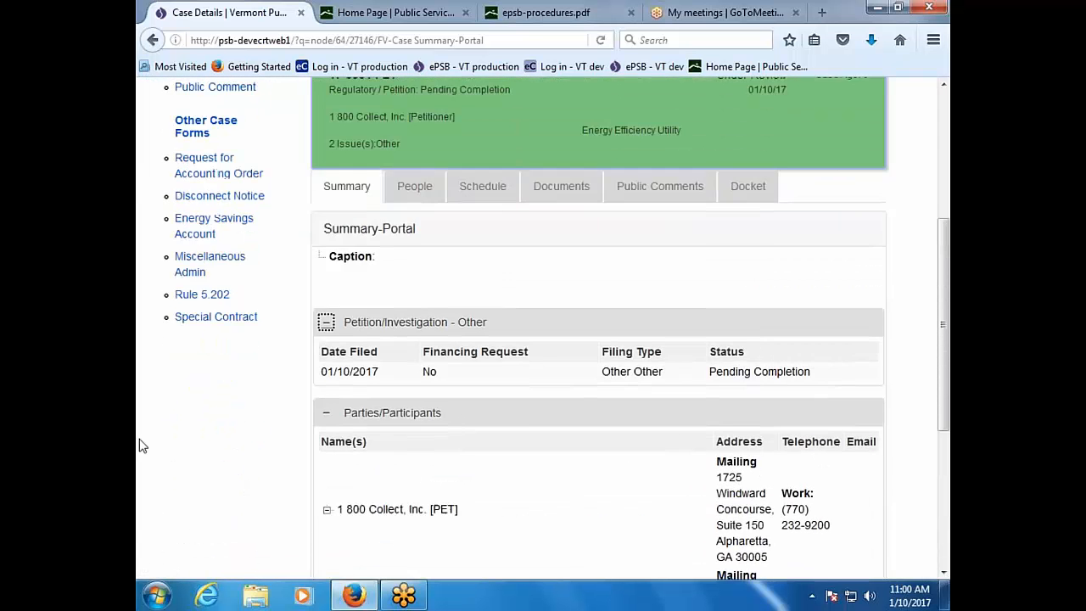
{"action": "scroll", "coordinate": [140, 444], "scroll_direction": "up", "scroll_amount": 3}
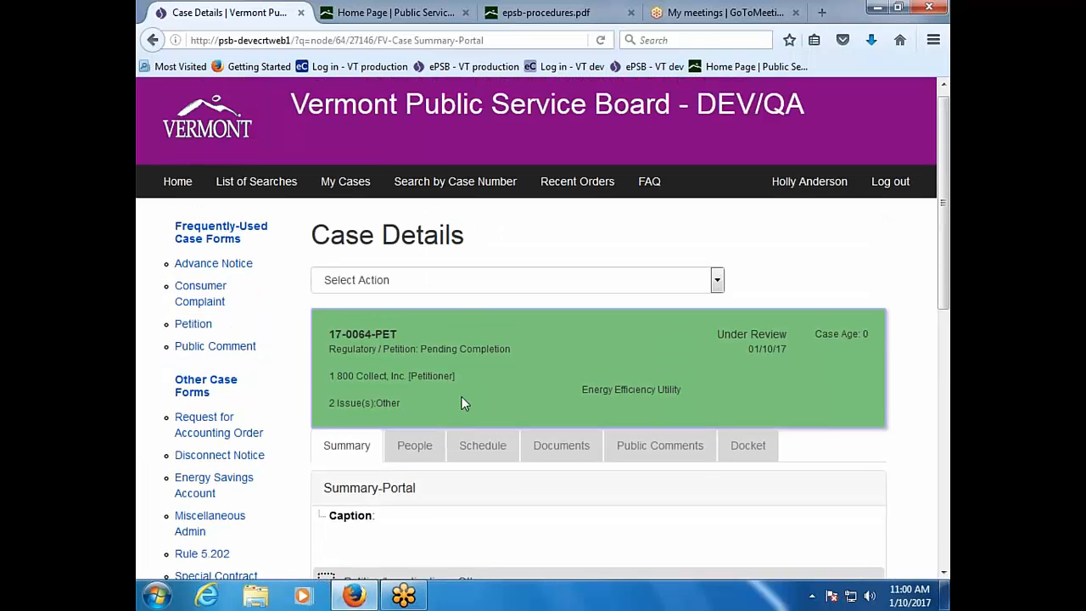